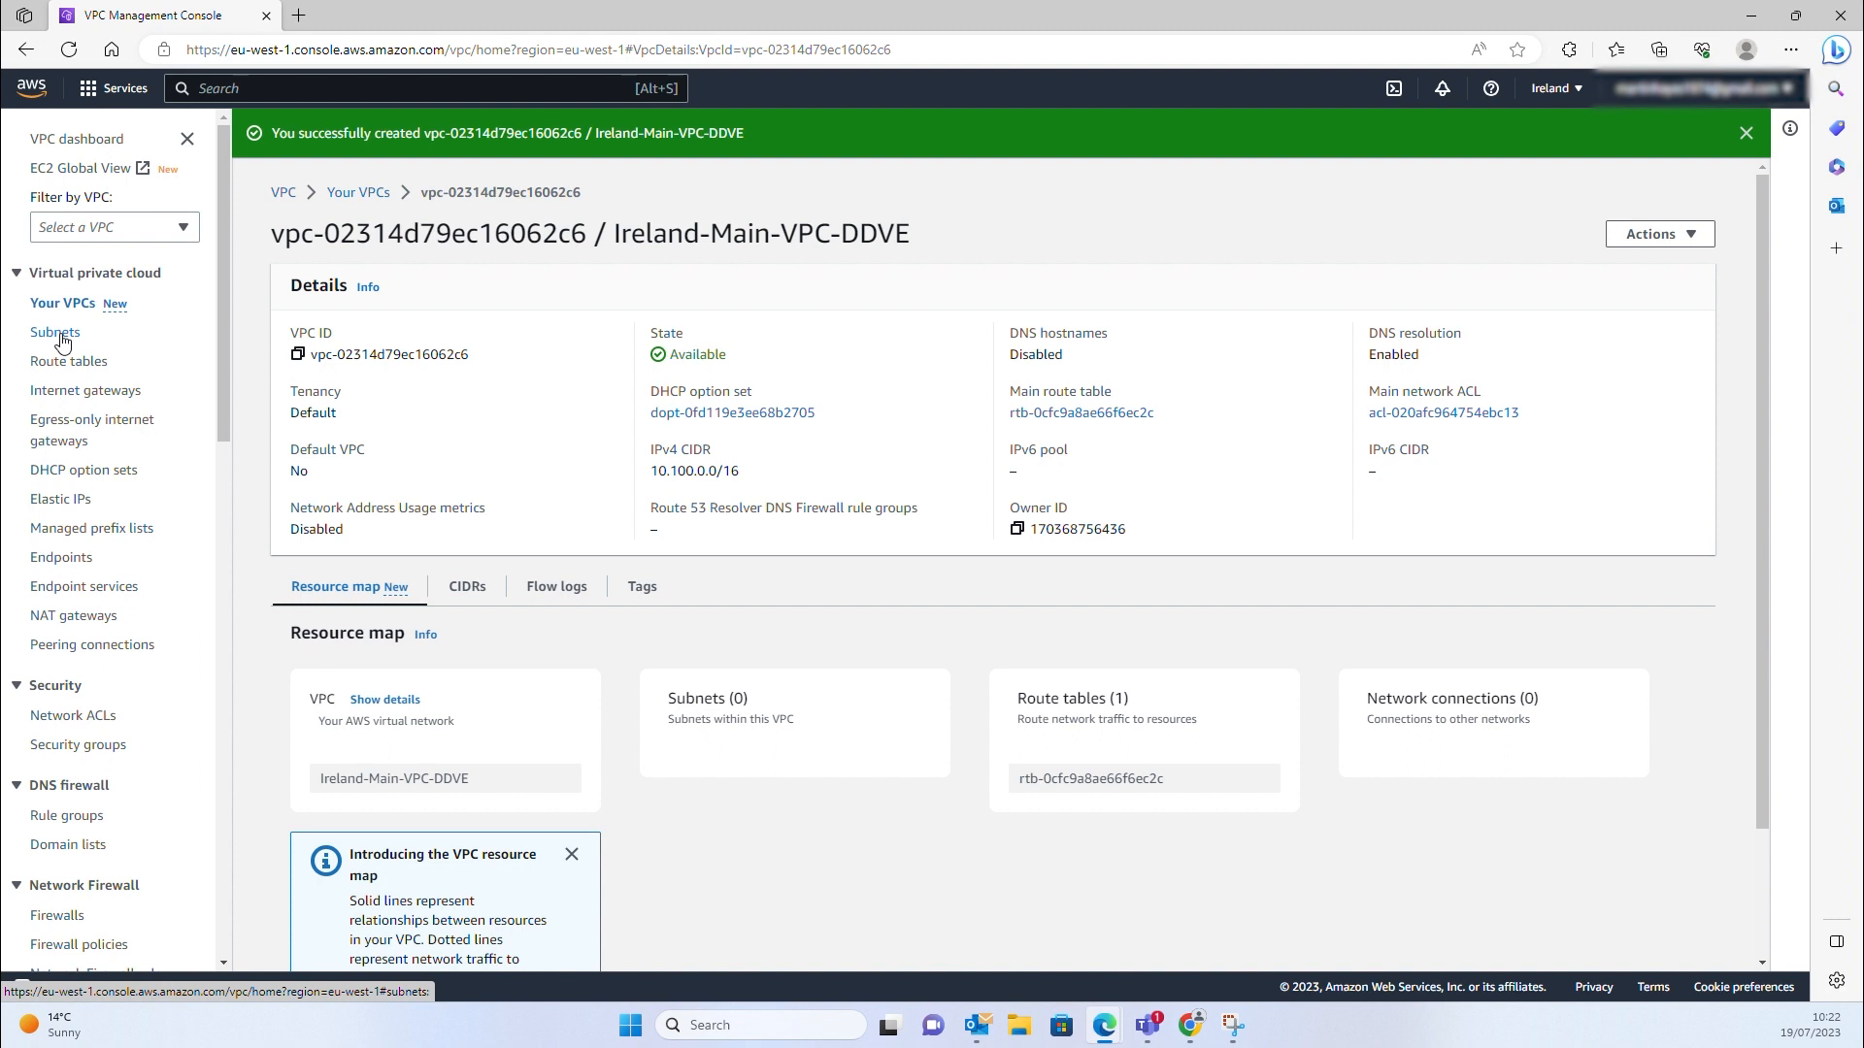
# Start a new subnet in the Ireland-Main-VPC-DDVE VPC
pyautogui.click(60, 335)
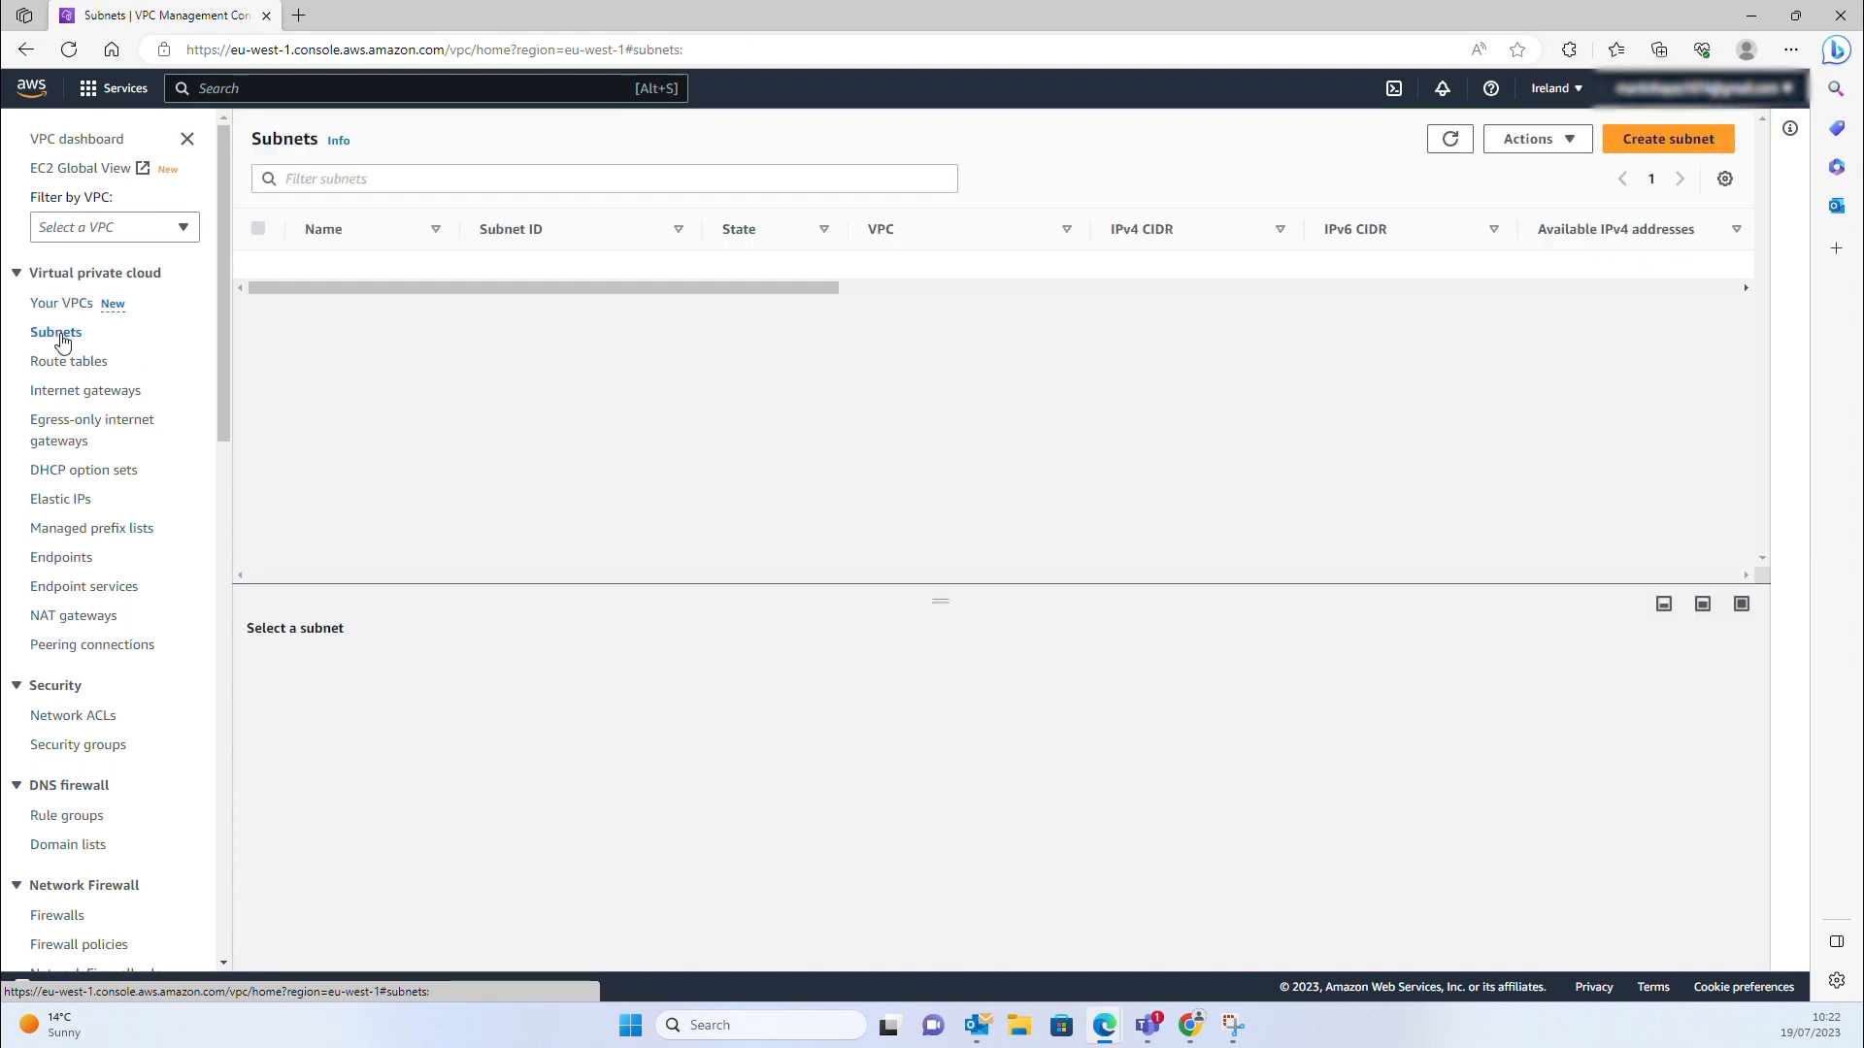
pyautogui.click(1653, 148)
pyautogui.click(592, 330)
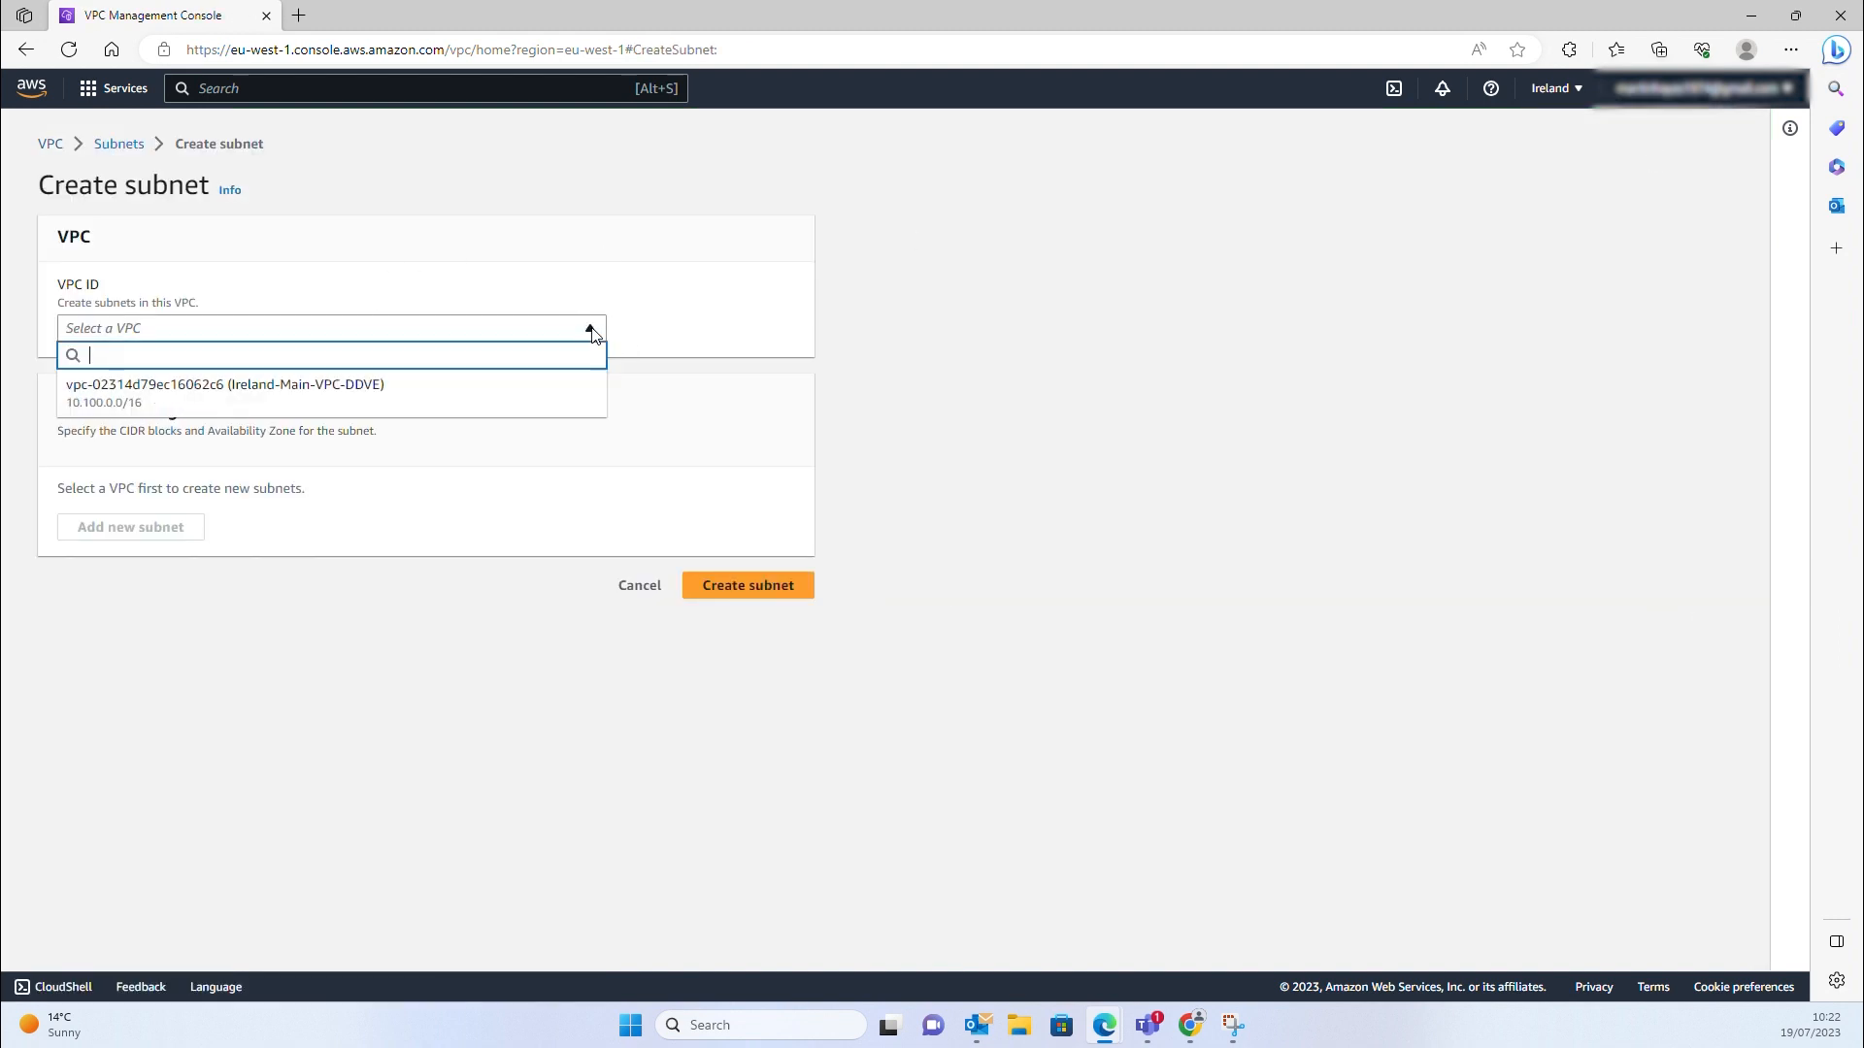
pyautogui.click(124, 400)
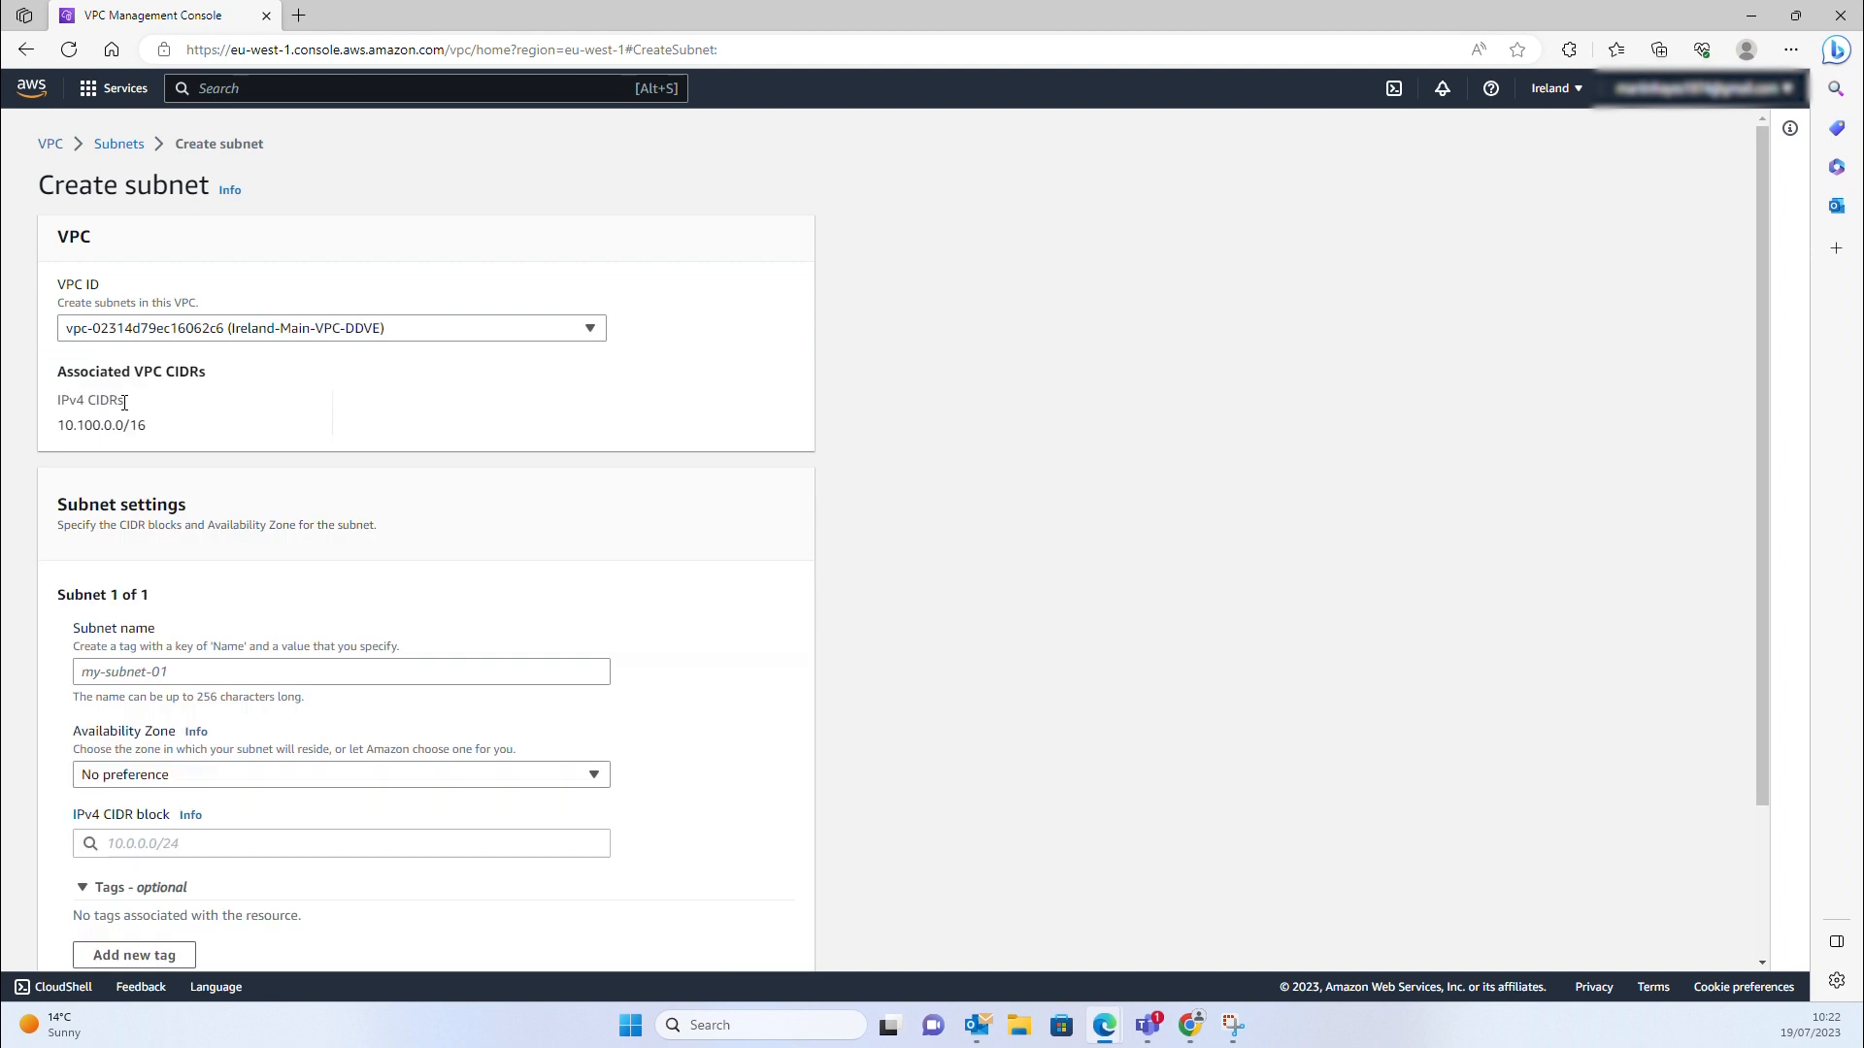
# Define AZ1-Public-100 in eu-west-1a with CIDR 10.100.100.0/24 and add a second subnet entry
pyautogui.click(149, 672)
pyautogui.write('AZ1-Public-100')
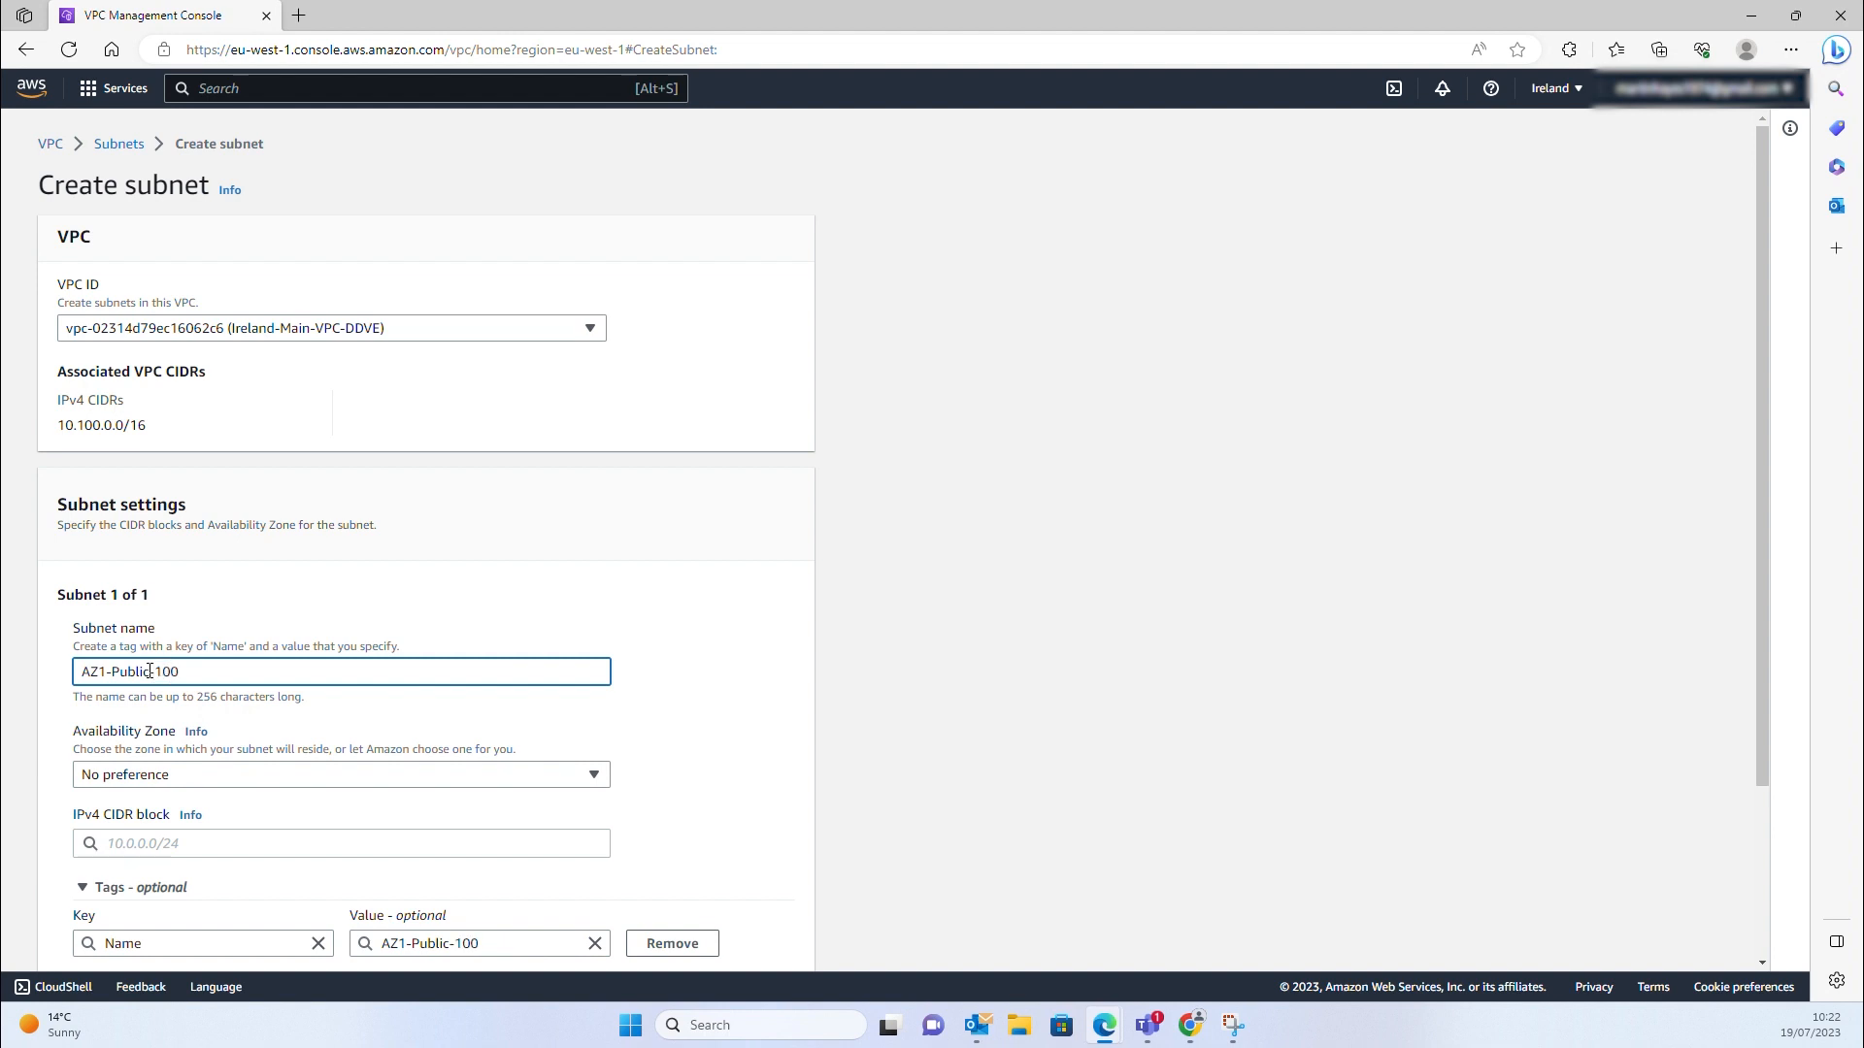
pyautogui.click(187, 775)
pyautogui.click(141, 638)
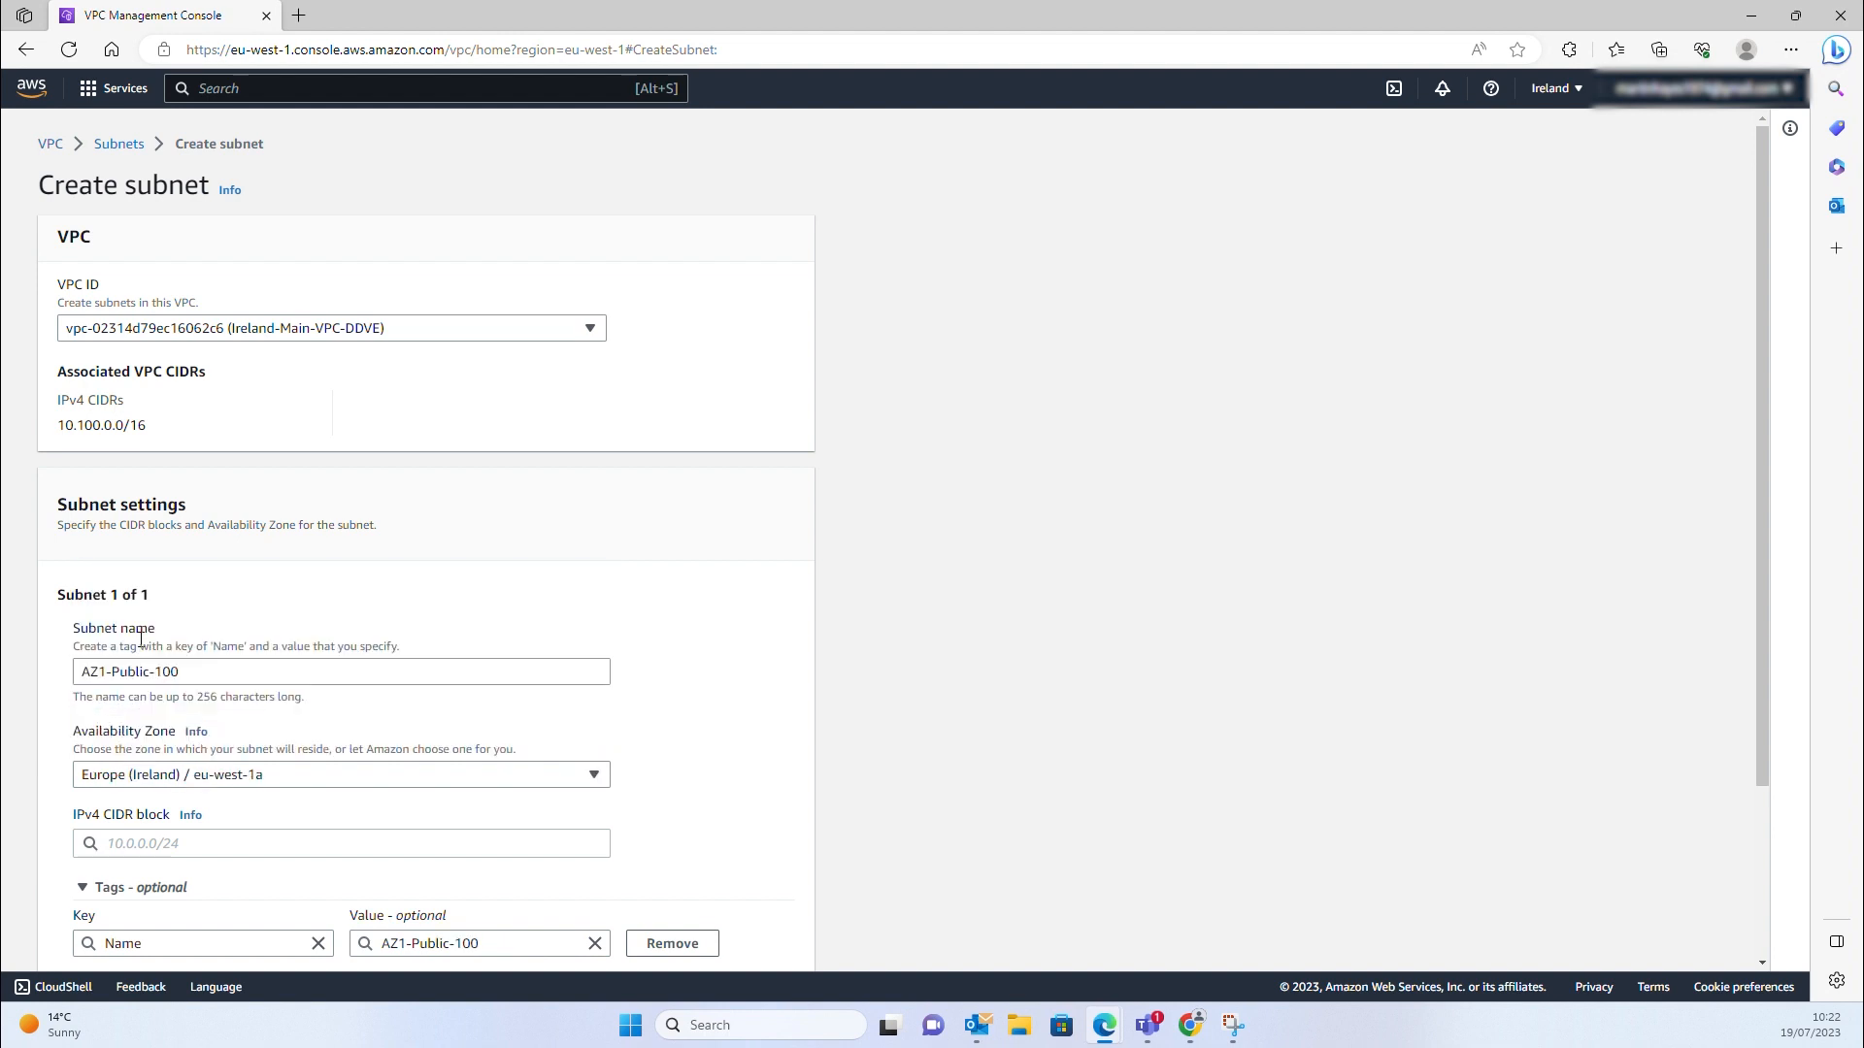
pyautogui.scroll(-2, 141, 638)
pyautogui.click(146, 624)
pyautogui.write('10.100.100.0/24')
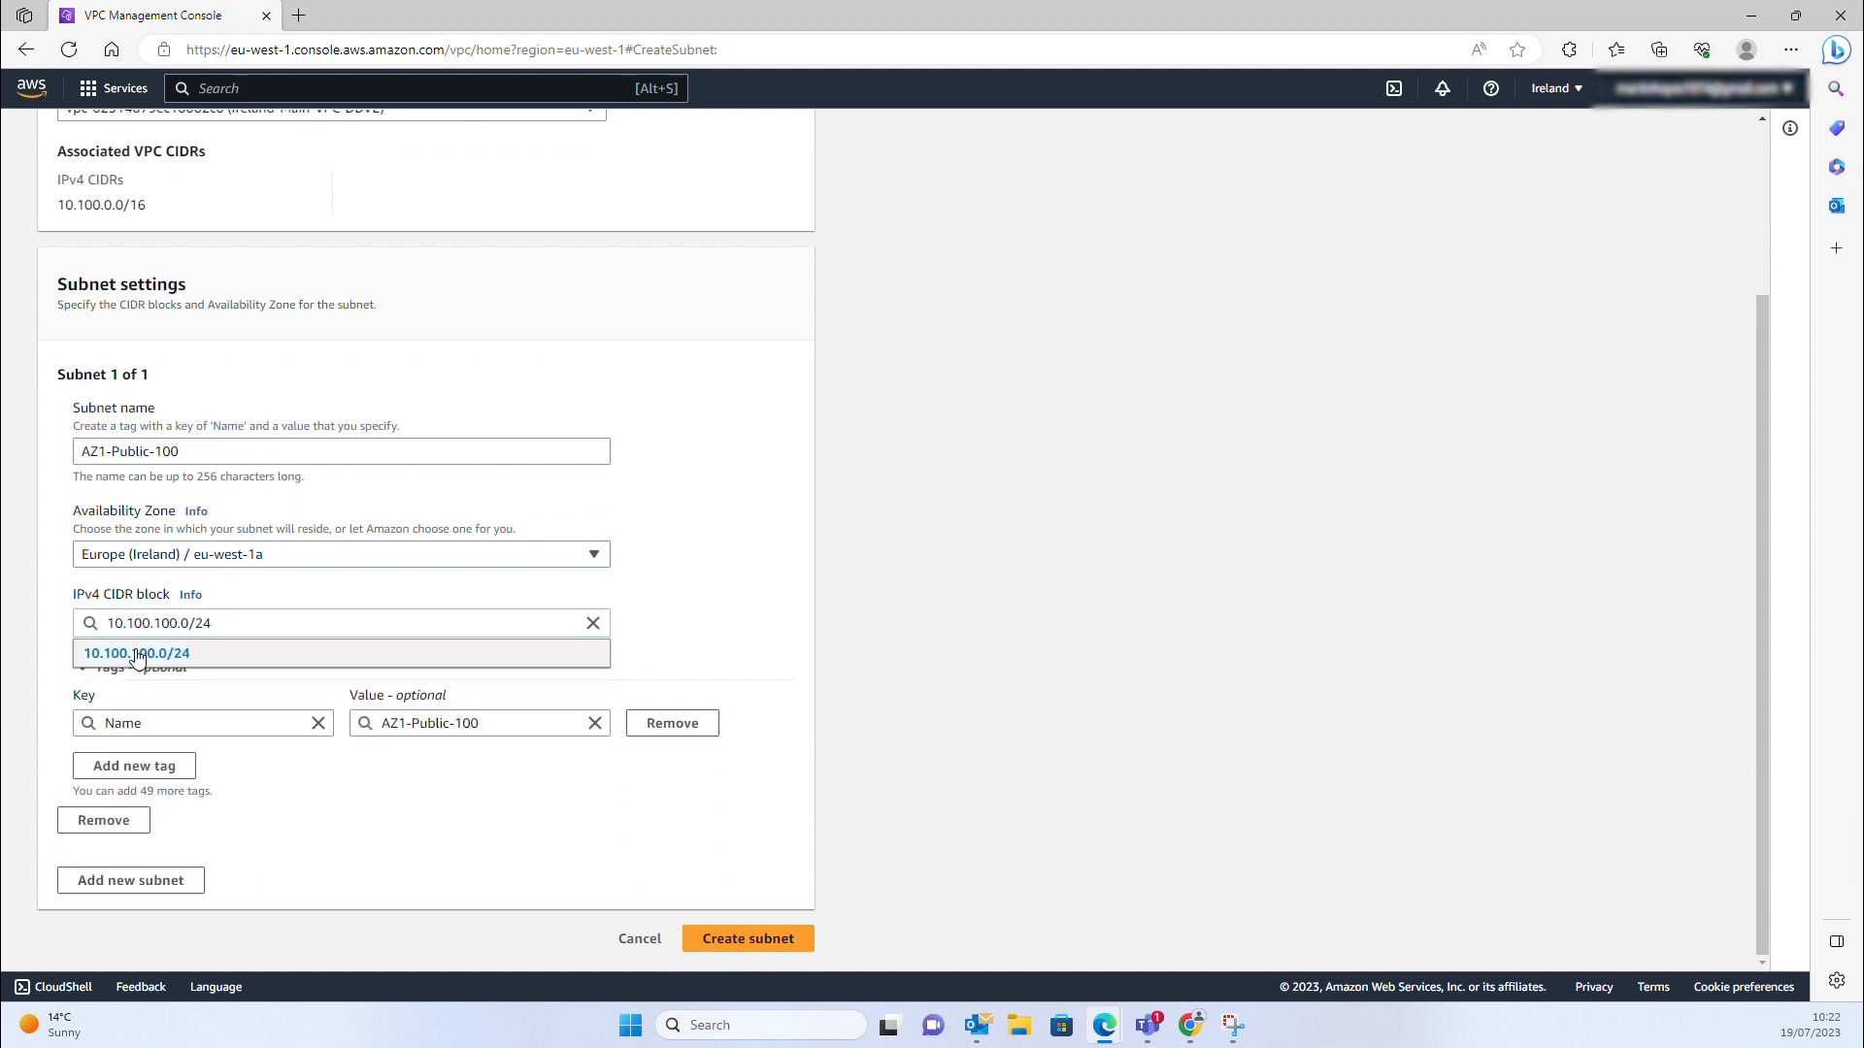
pyautogui.click(138, 655)
pyautogui.click(166, 880)
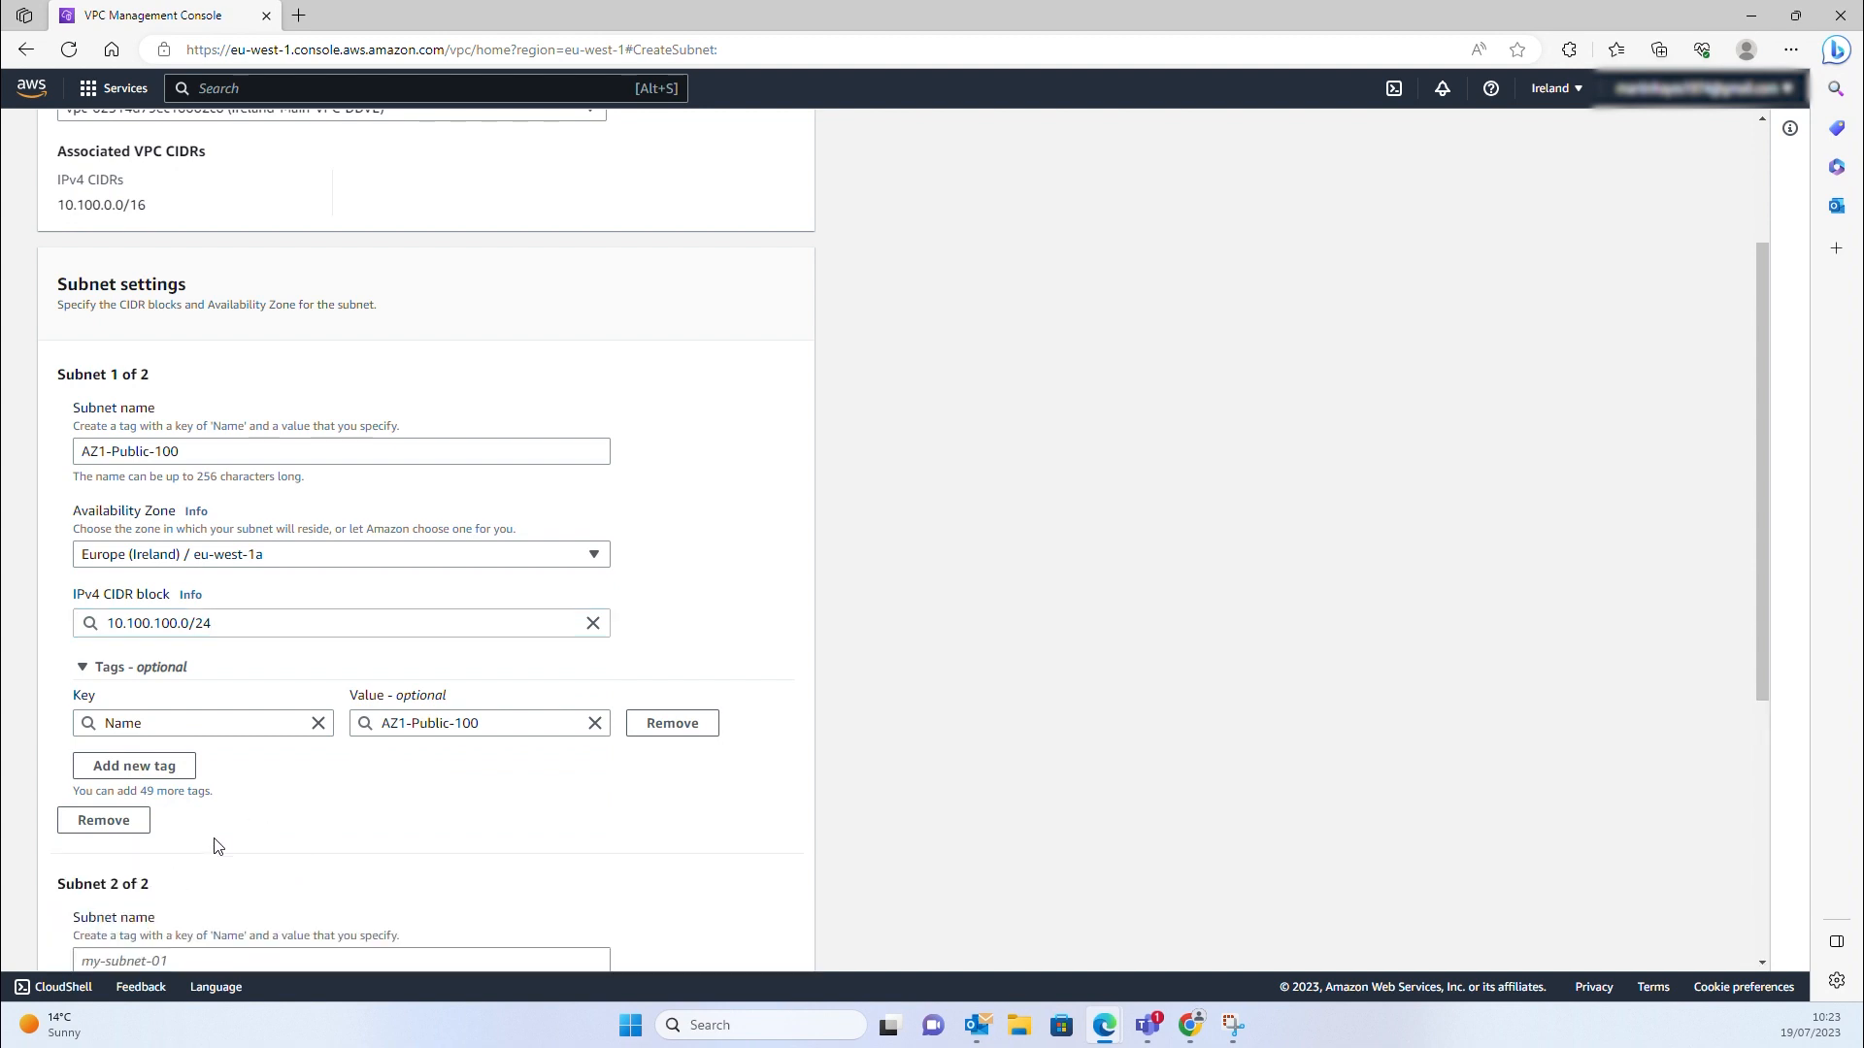
# Set subnet 2 to AZ1-Private-101, eu-west-1a, 10.100.101.0/24, then add a third entry
pyautogui.scroll(-2, 213, 845)
pyautogui.click(157, 704)
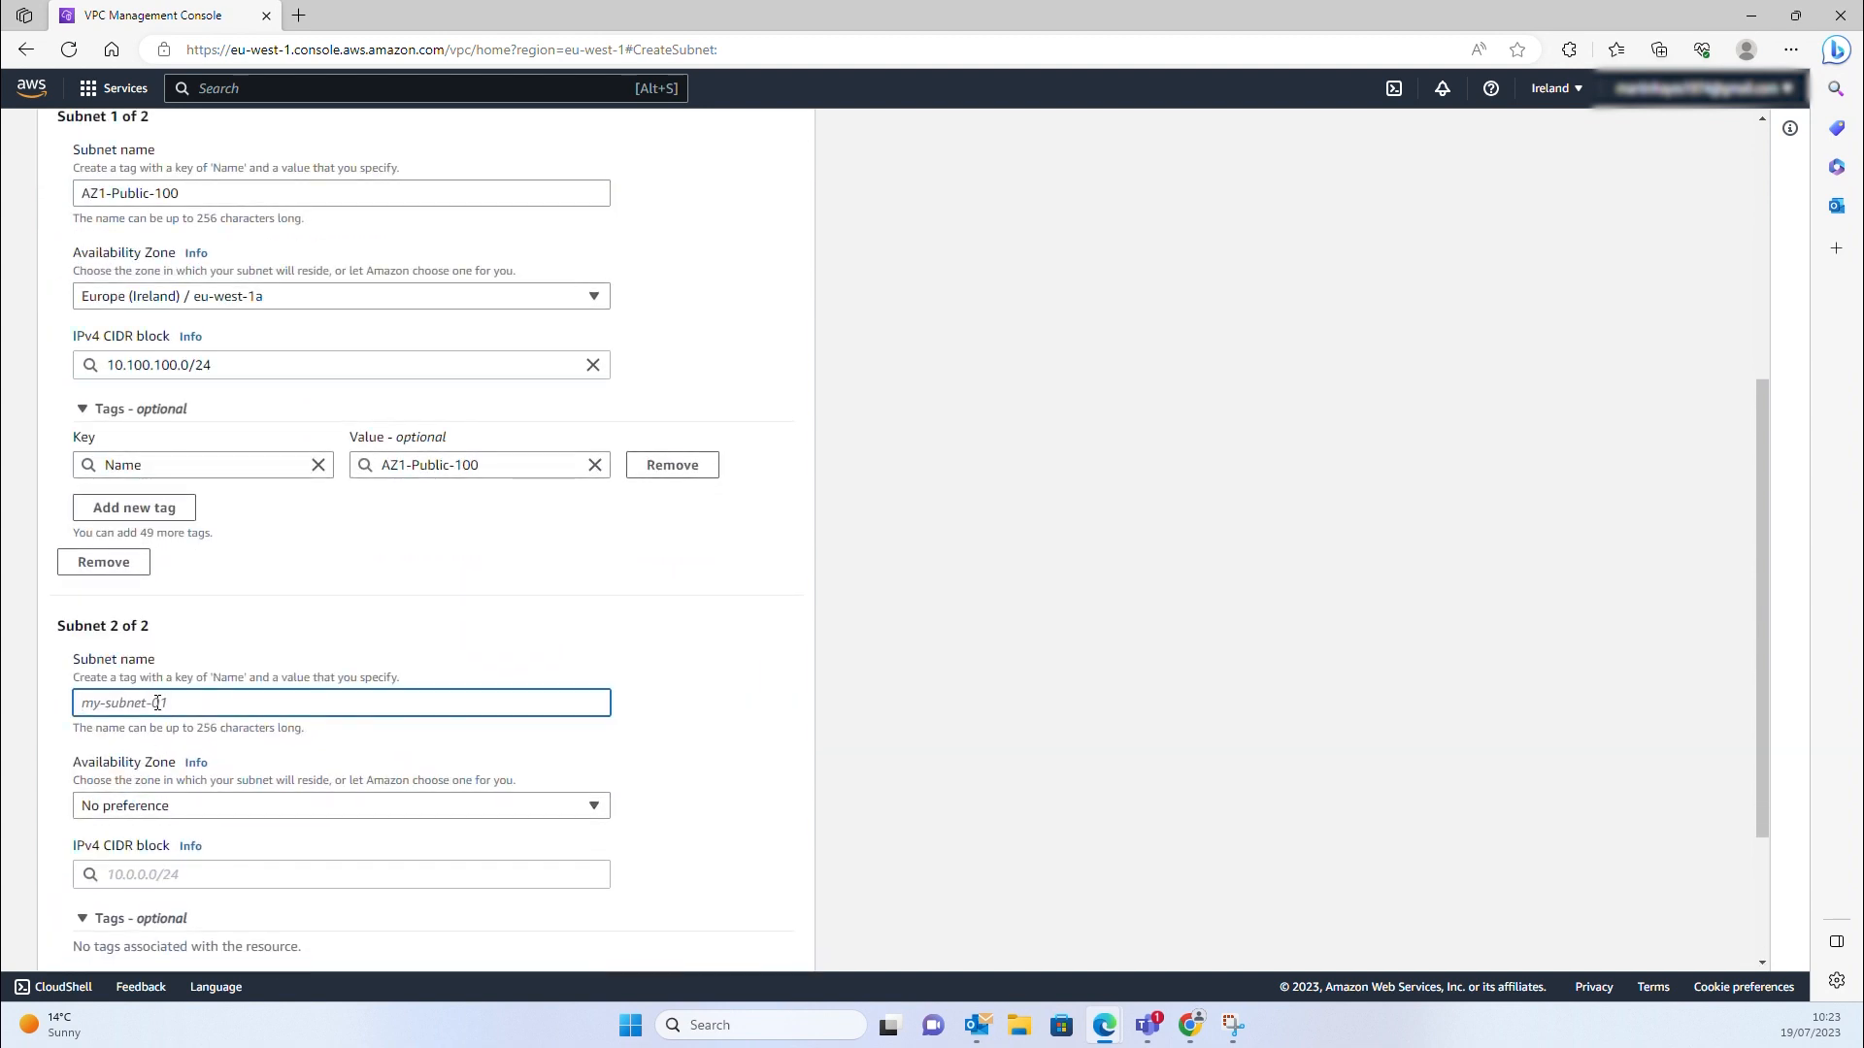
pyautogui.write('AZ1-Private-101')
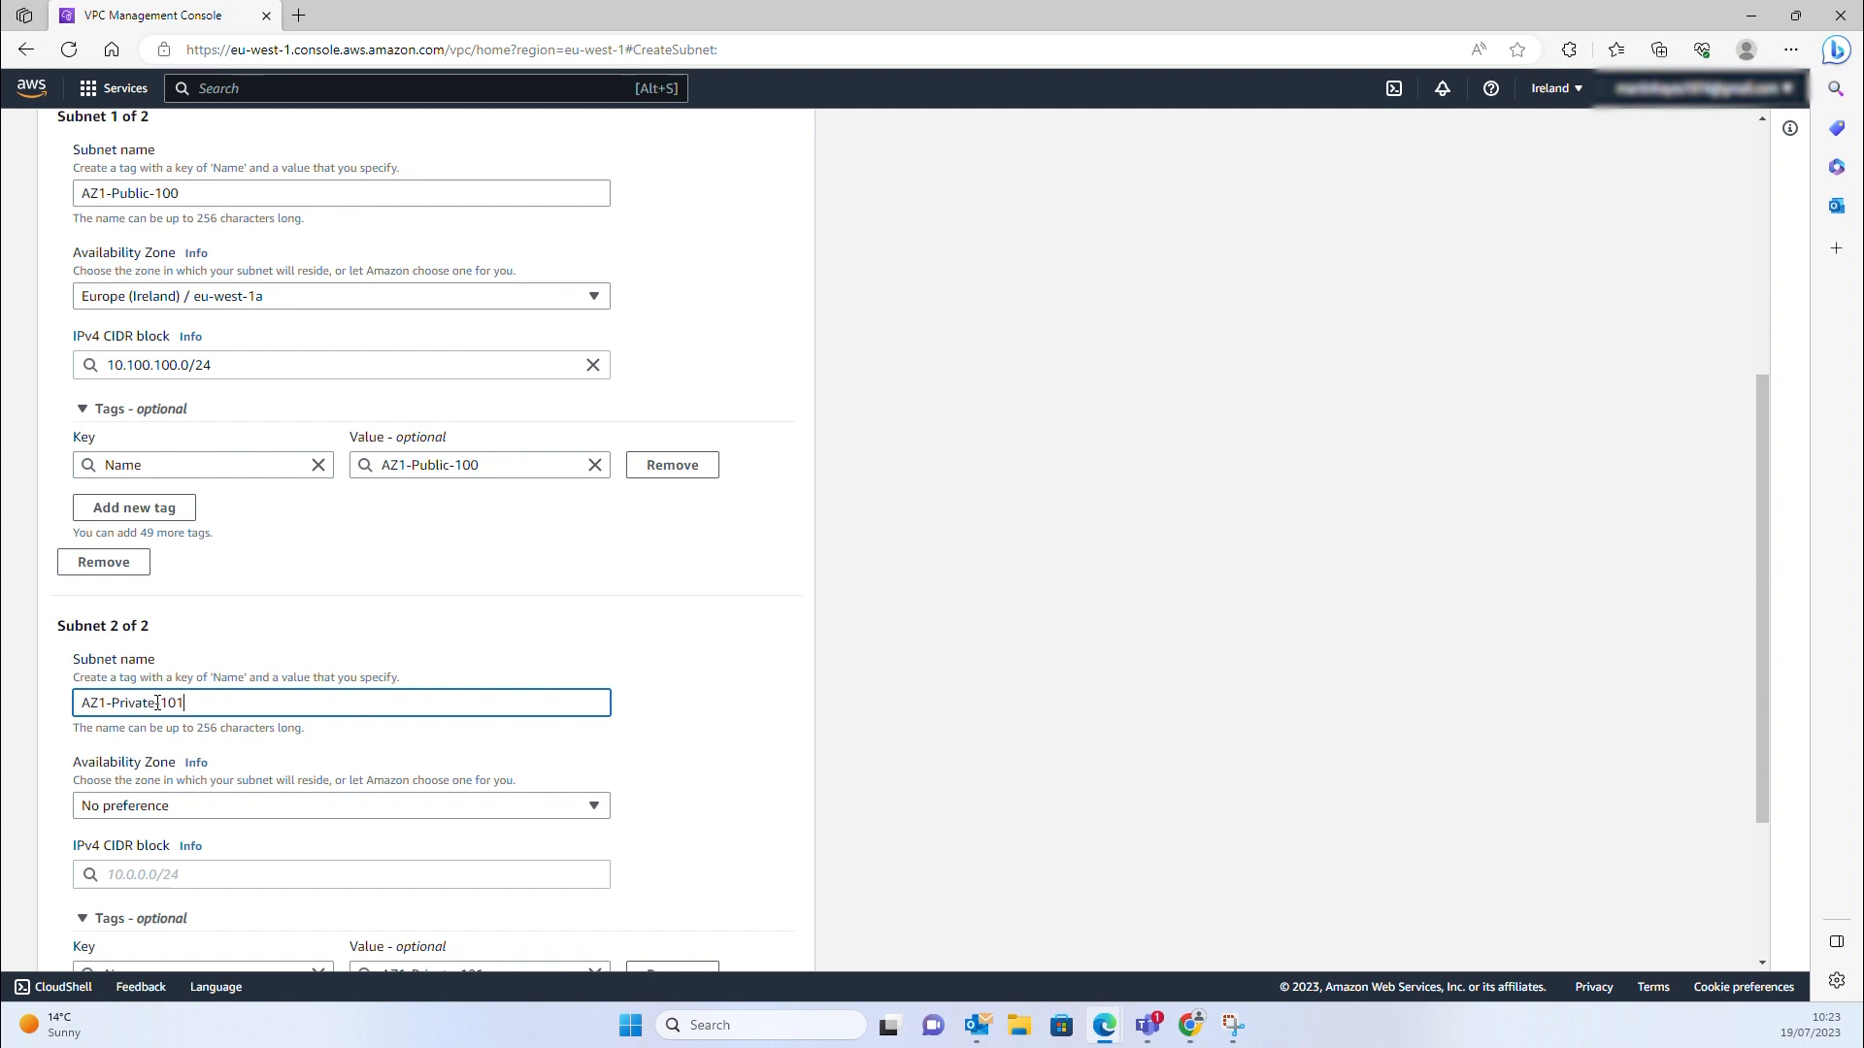
pyautogui.click(173, 812)
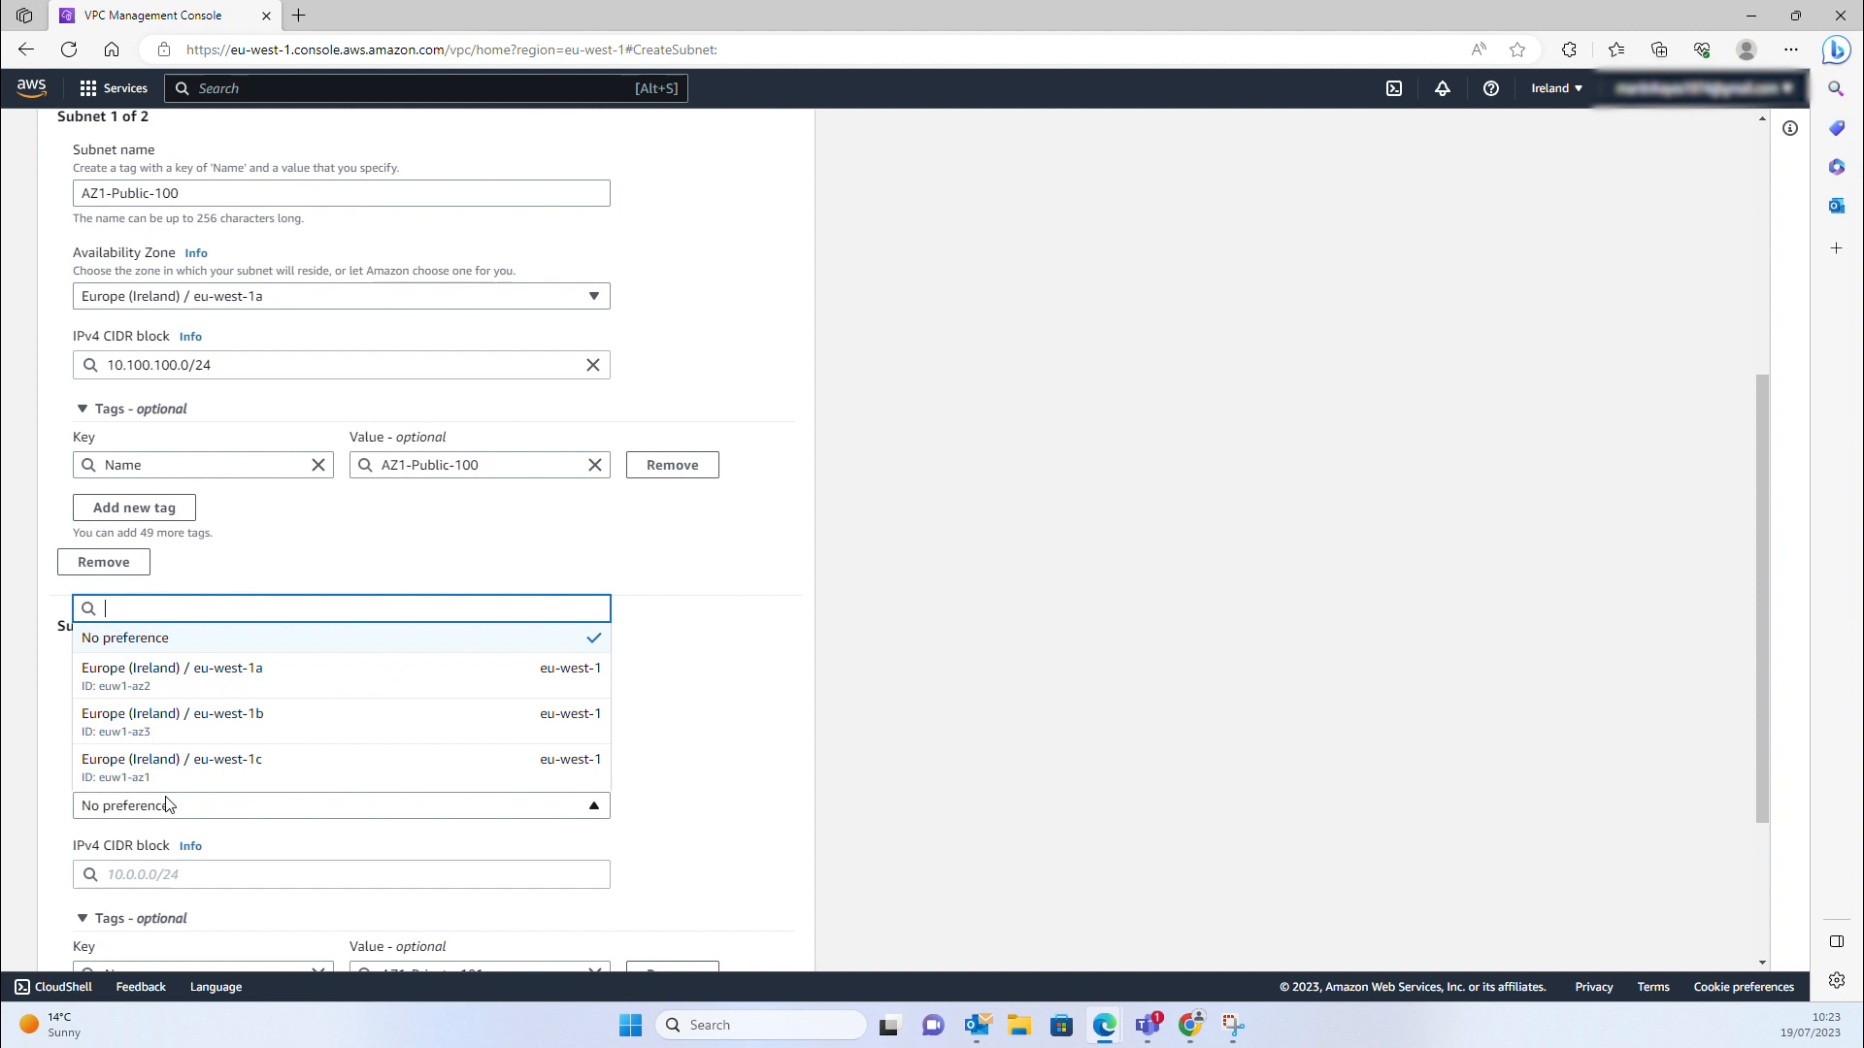
pyautogui.click(108, 668)
pyautogui.click(105, 873)
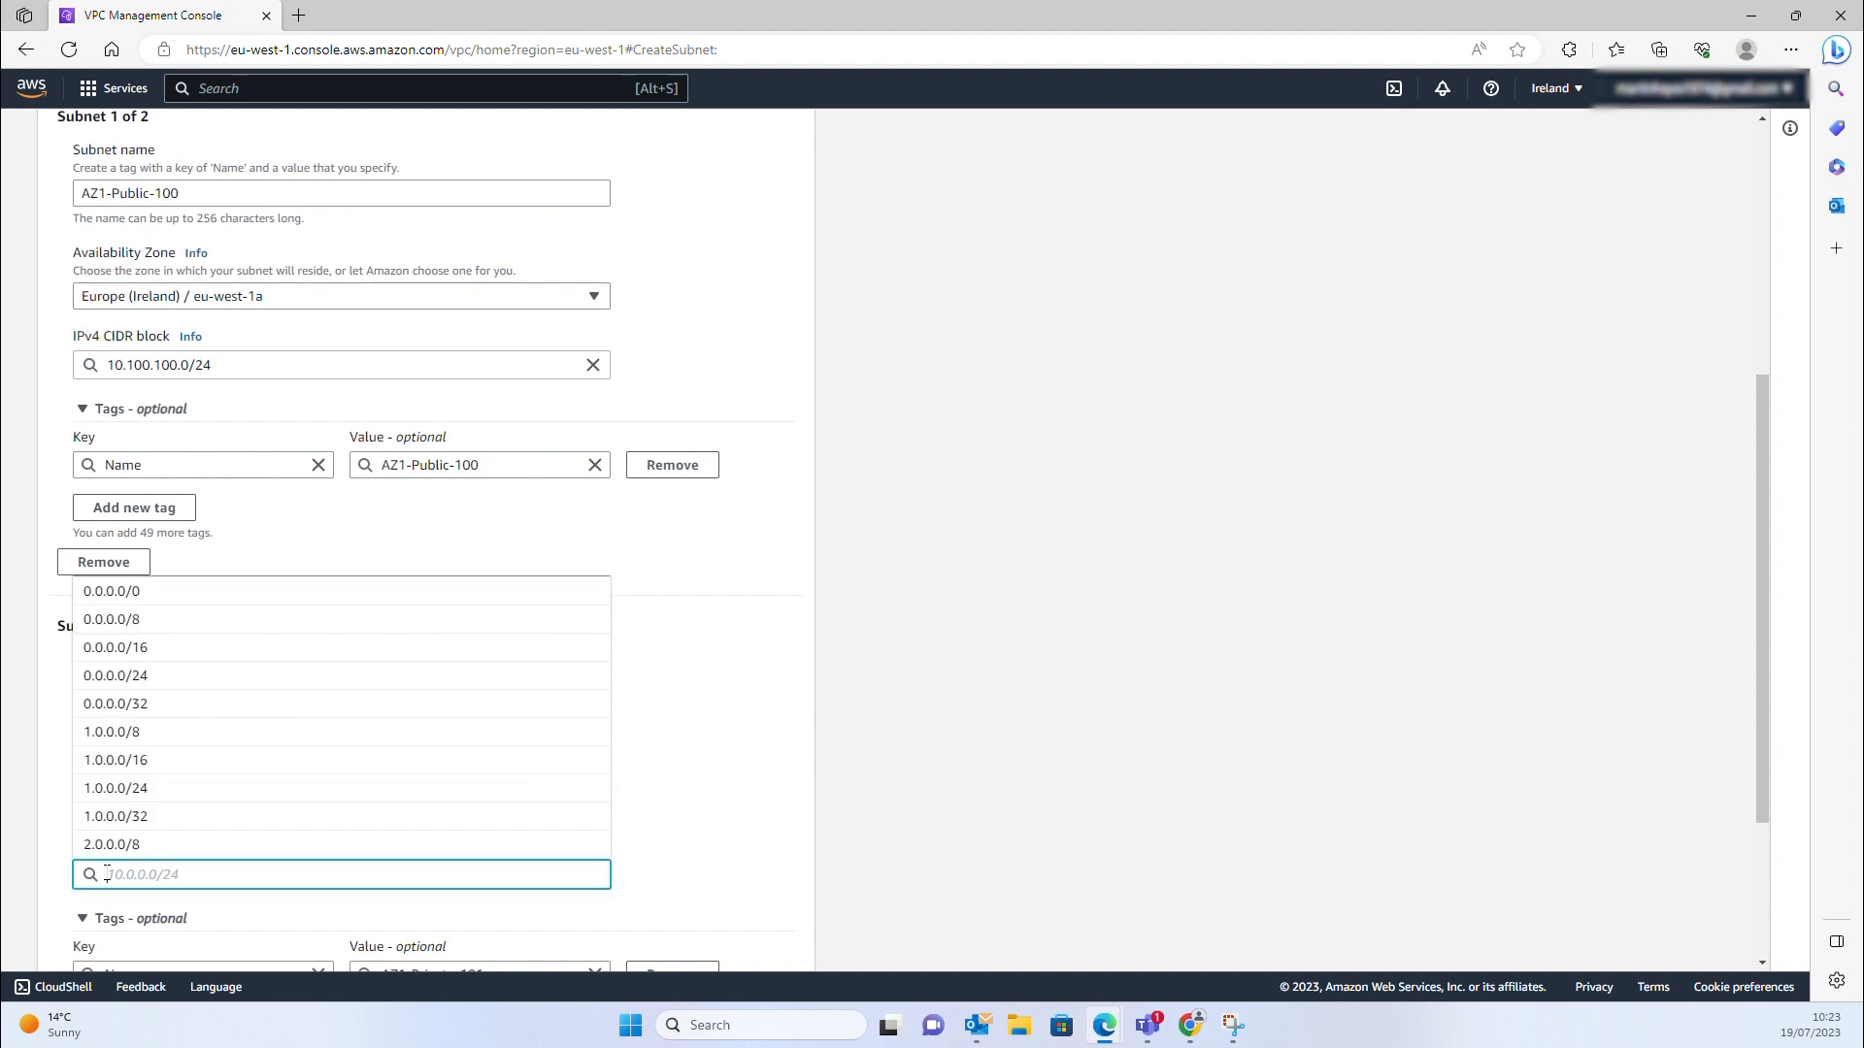
pyautogui.write('10.100.101.0/')
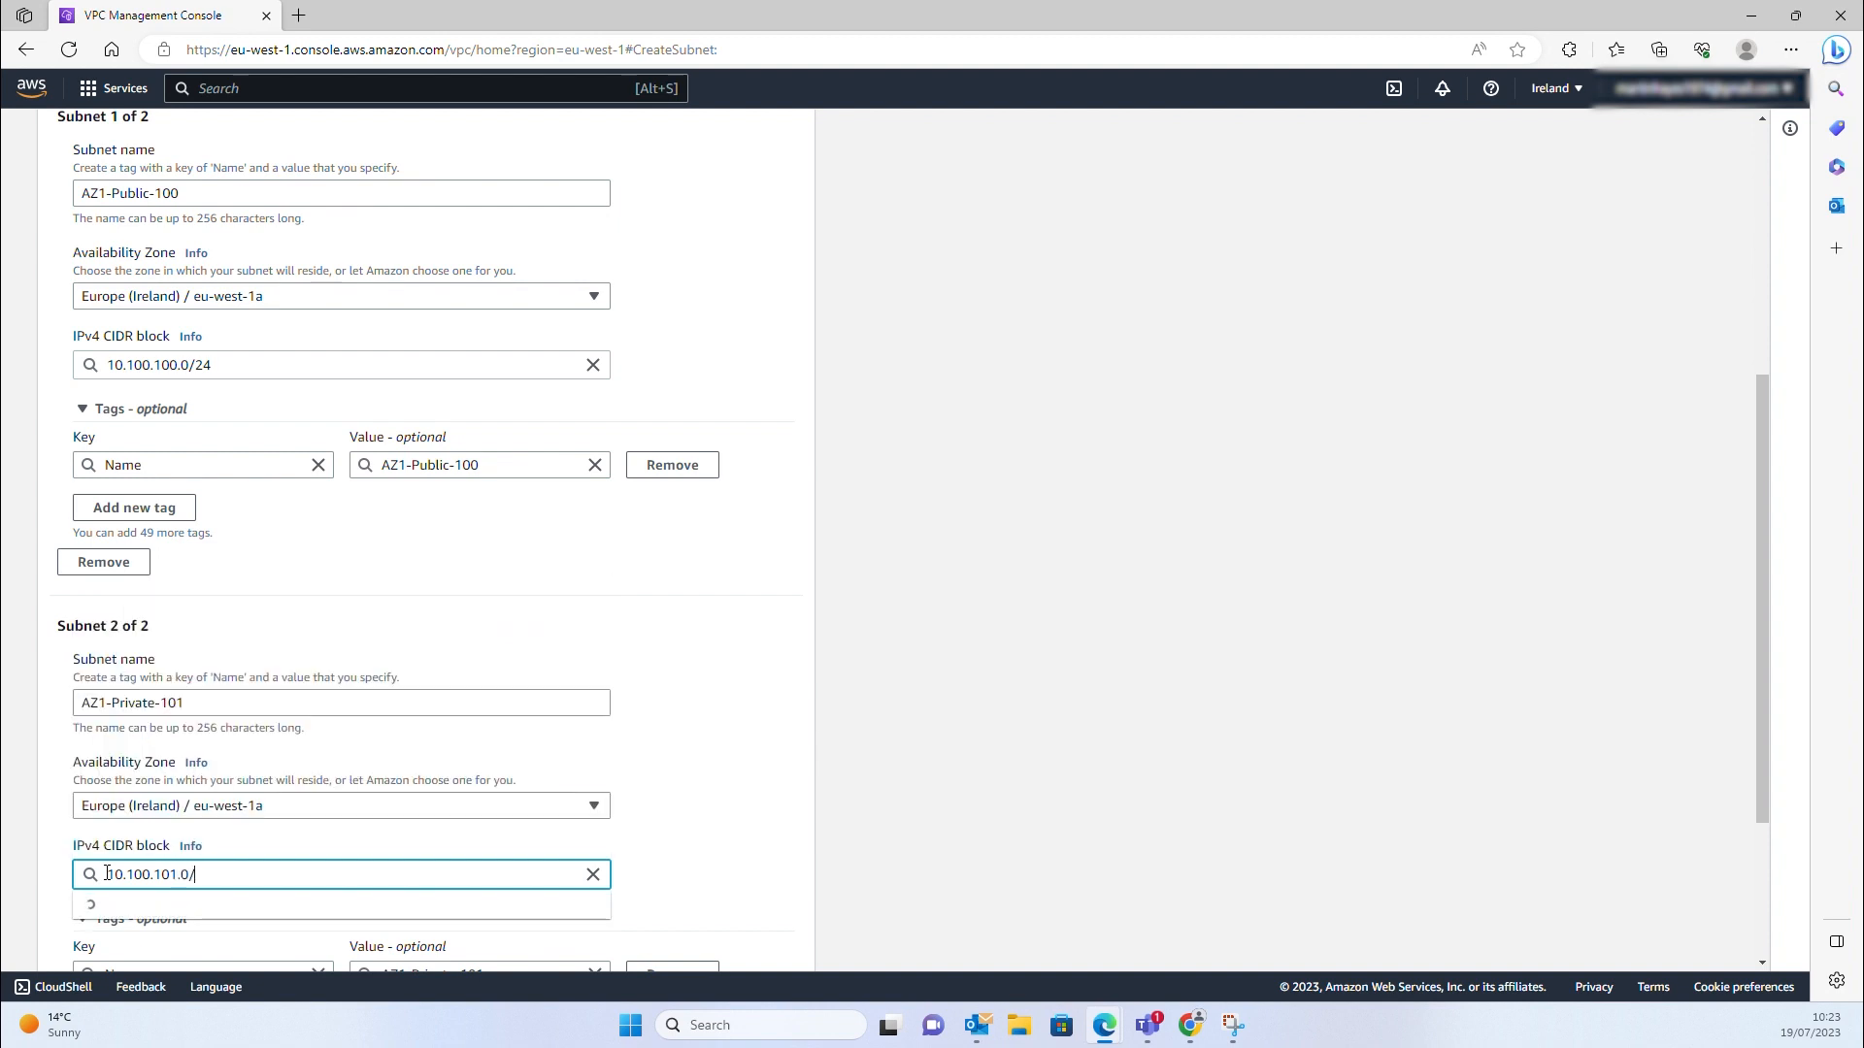
pyautogui.write('24')
pyautogui.click(135, 905)
pyautogui.scroll(-3, 146, 894)
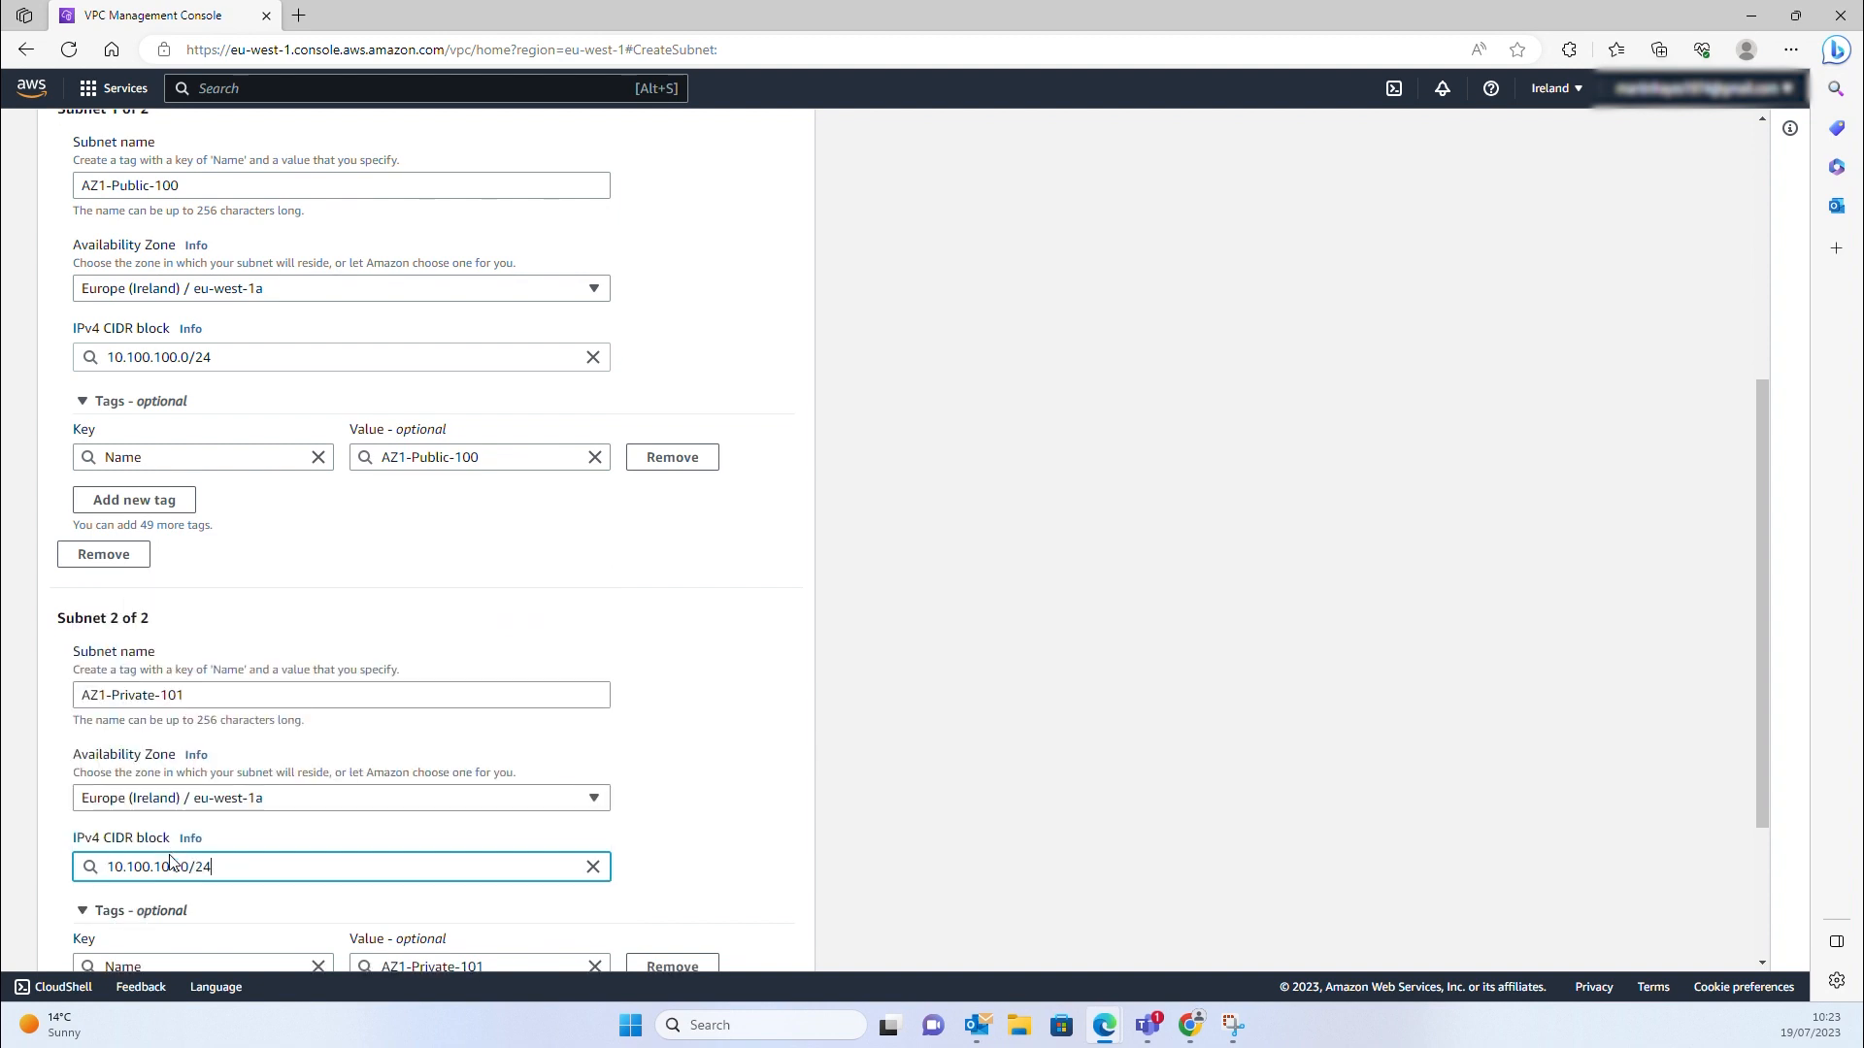
pyautogui.click(137, 880)
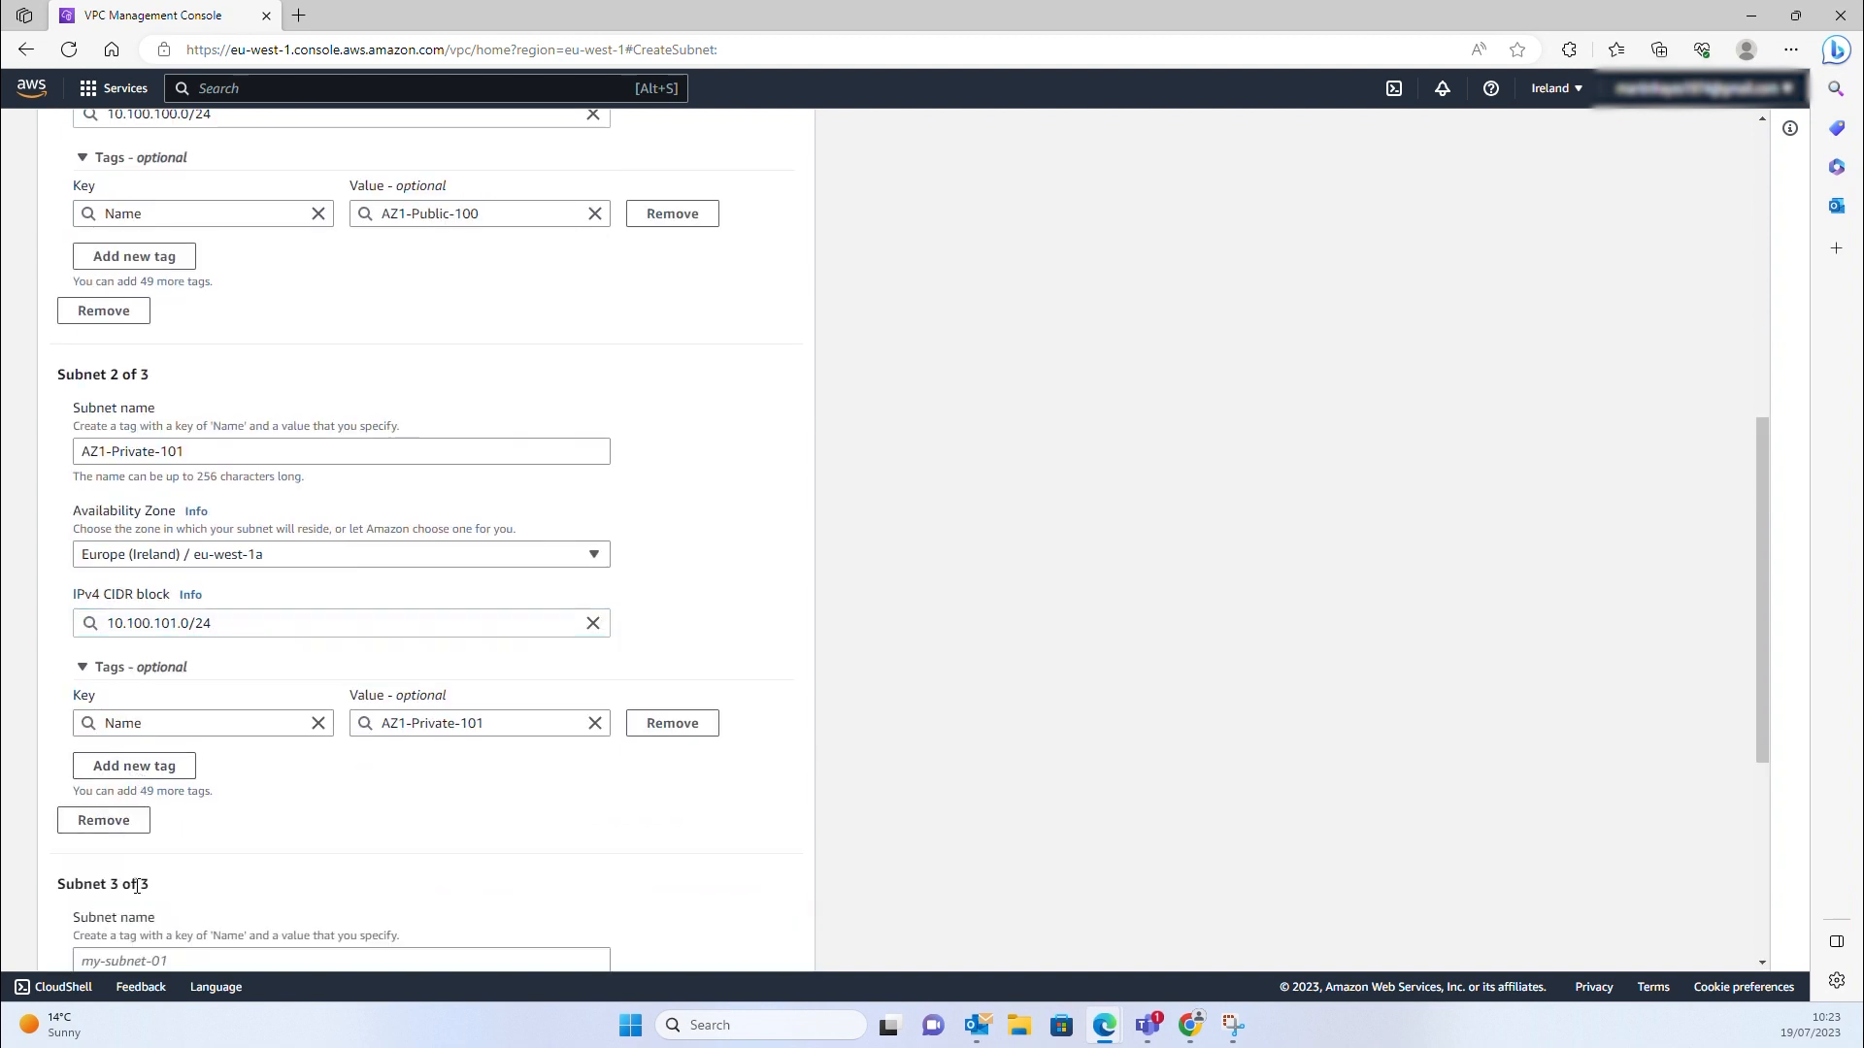
# Set subnet 3 to AZ2-Public-200, eu-west-1b, 10.100.200.0/24, then add a fourth entry
pyautogui.scroll(-1, 165, 835)
pyautogui.scroll(-2, 169, 811)
pyautogui.click(127, 701)
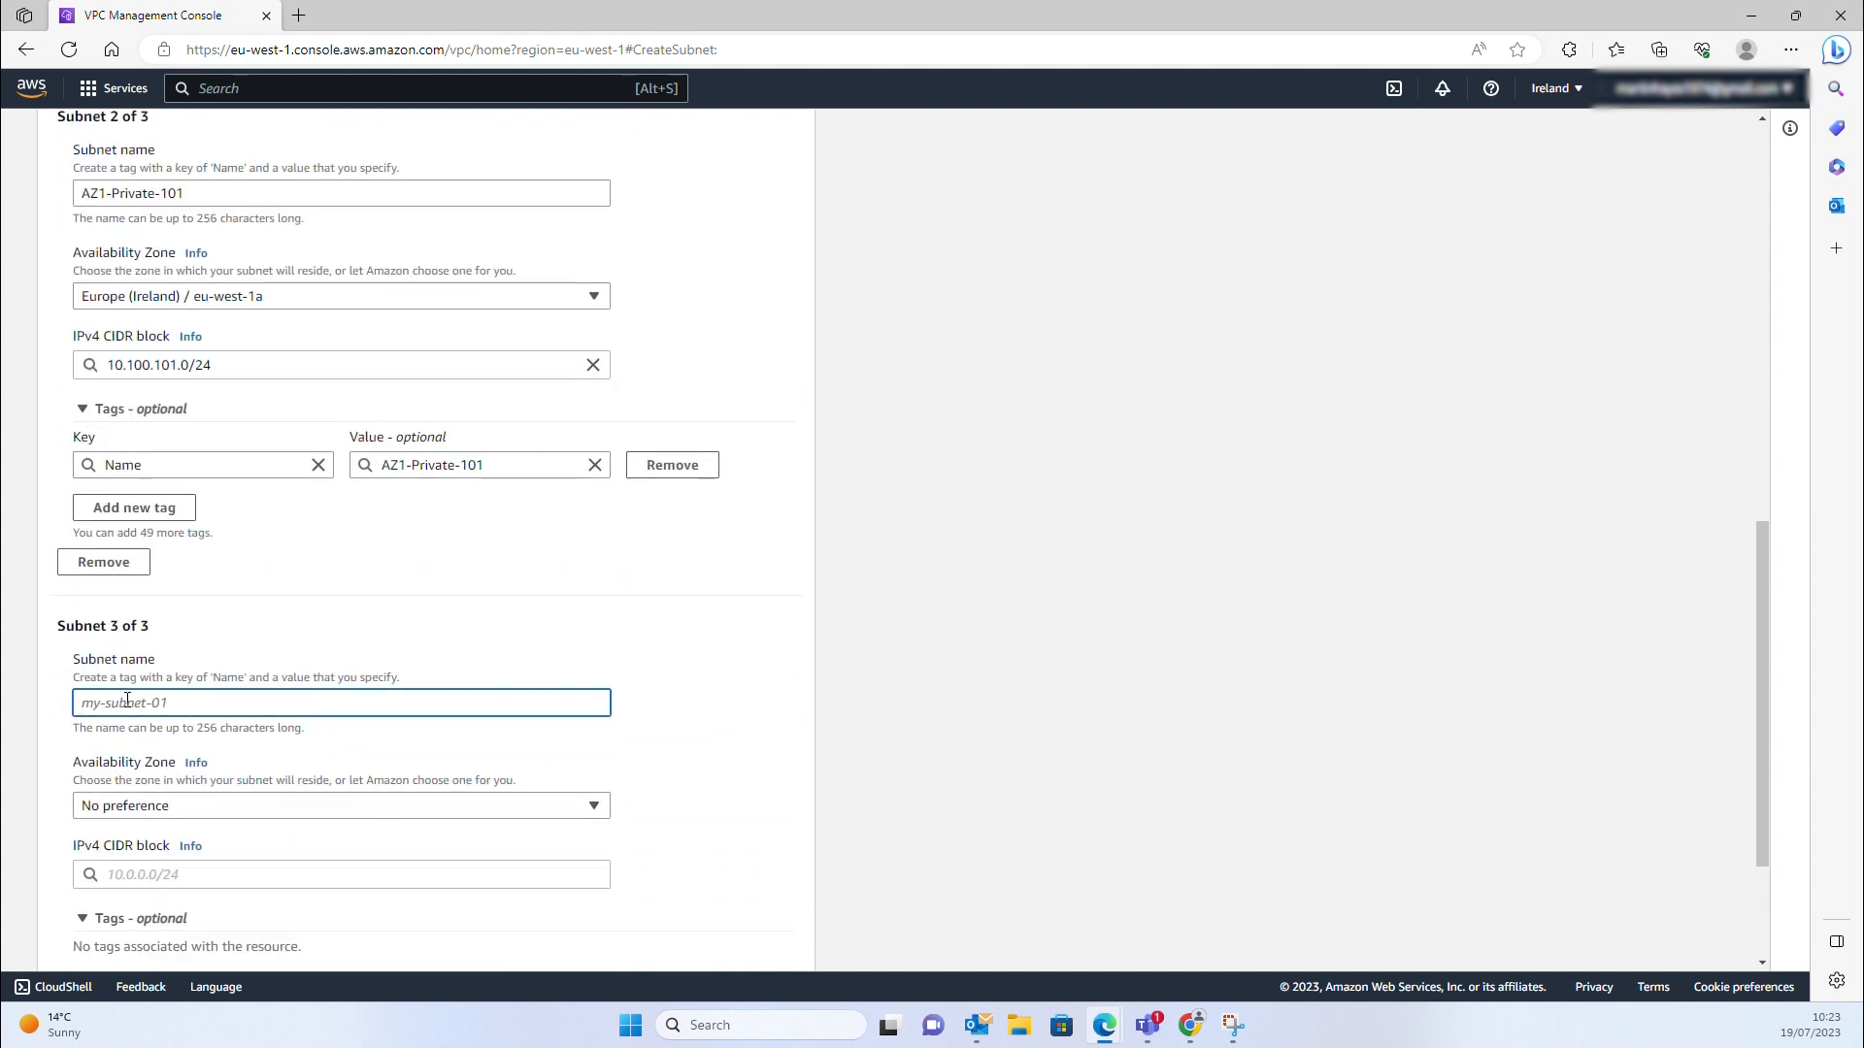
pyautogui.write('AZ2-Public-200')
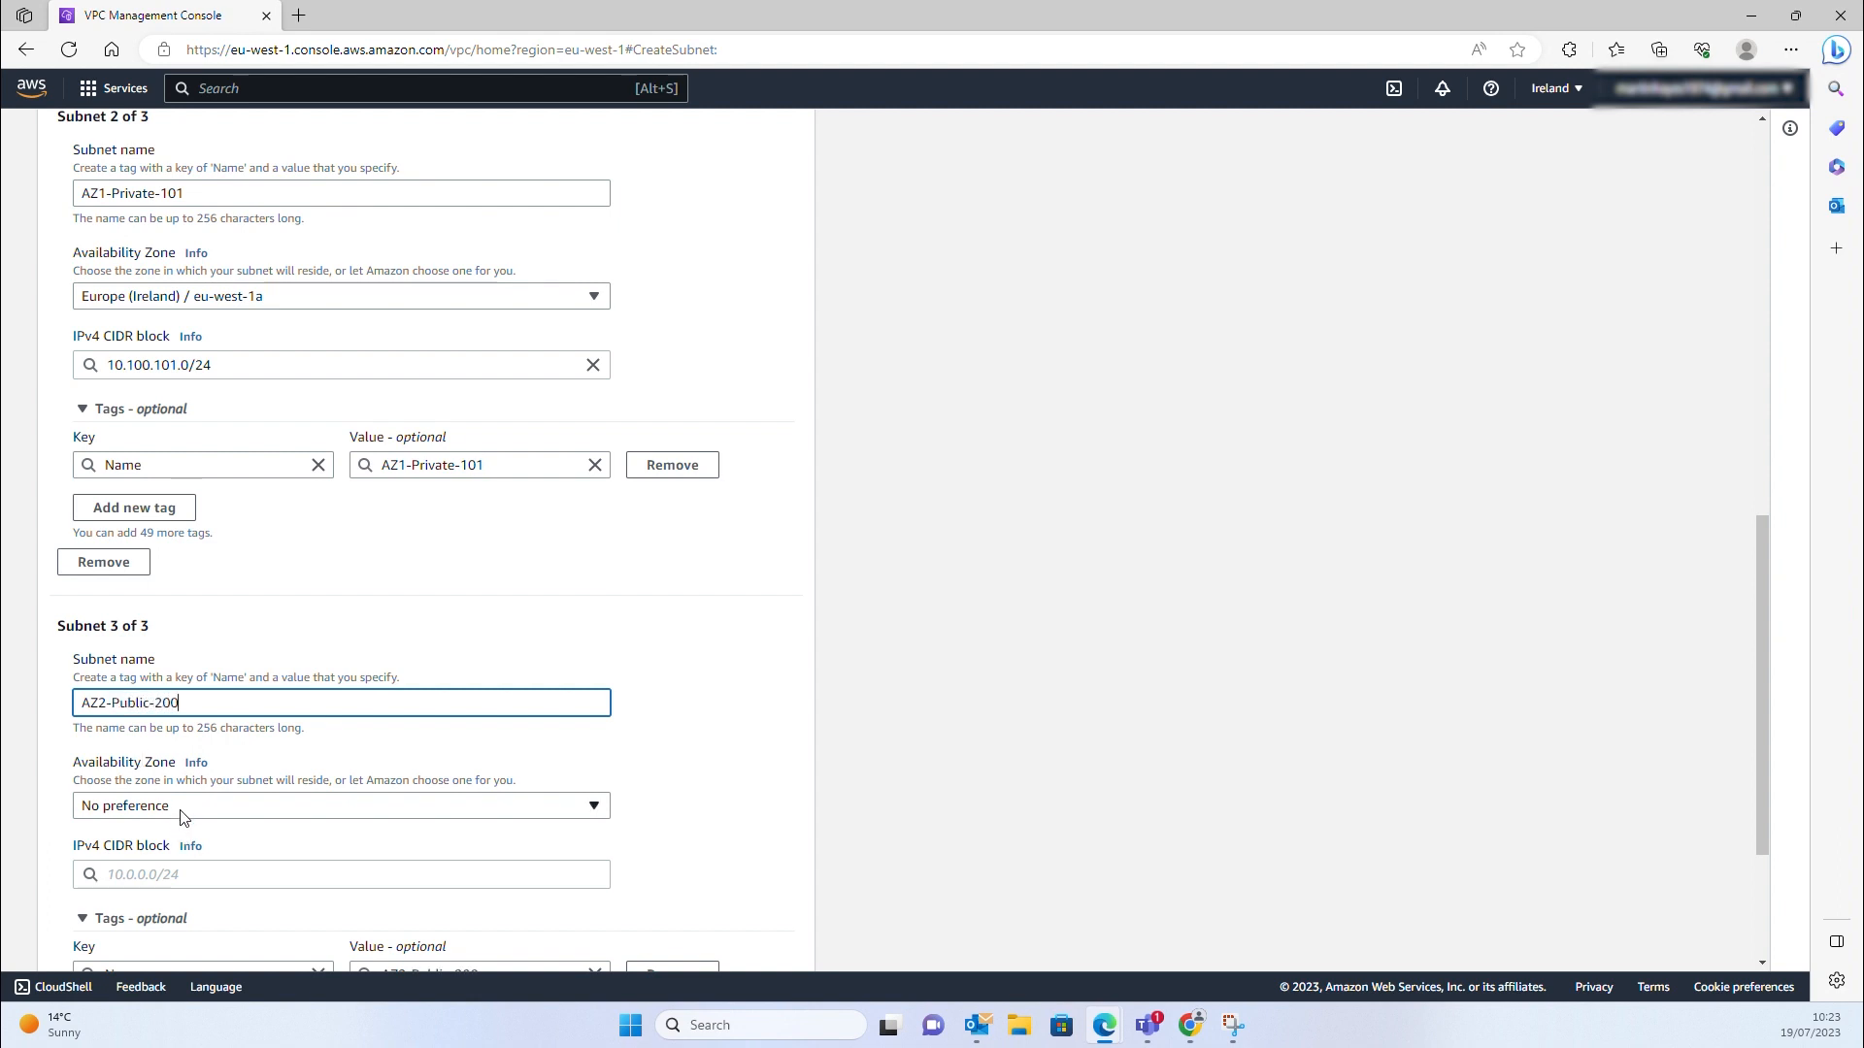
pyautogui.click(179, 806)
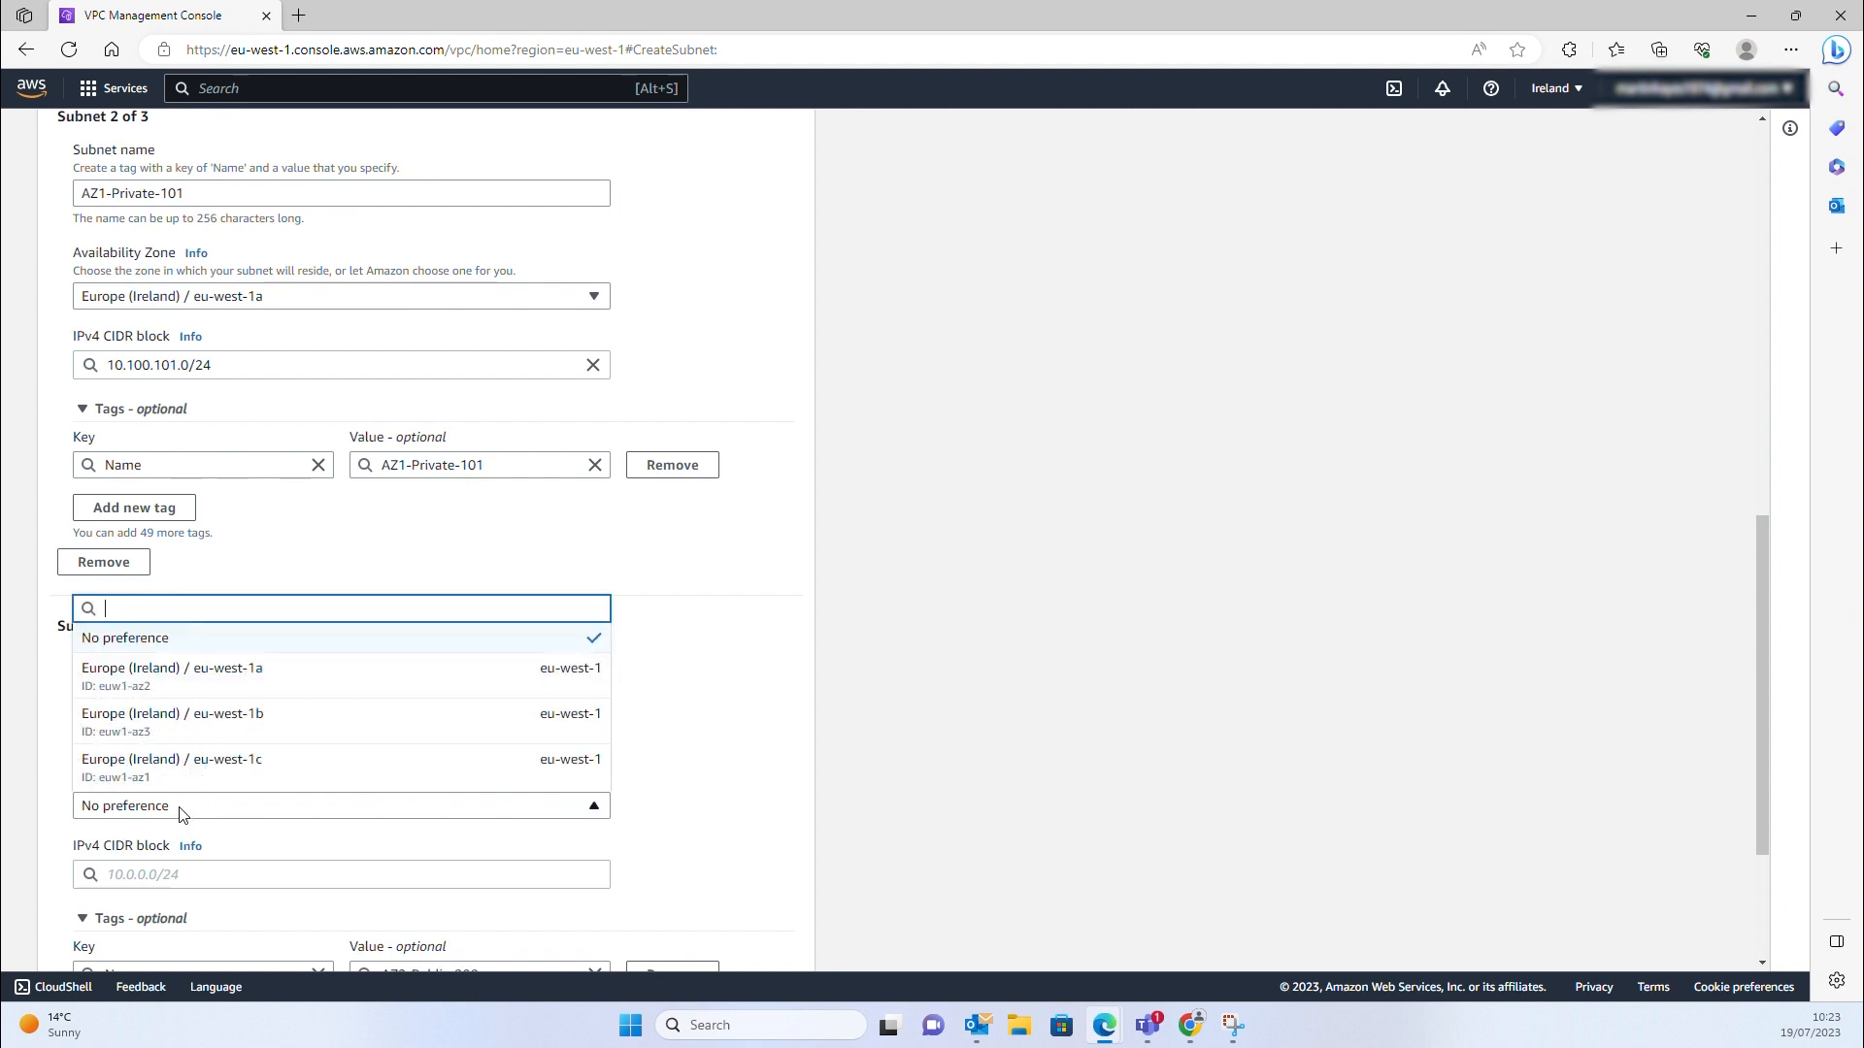
pyautogui.click(137, 717)
pyautogui.click(114, 876)
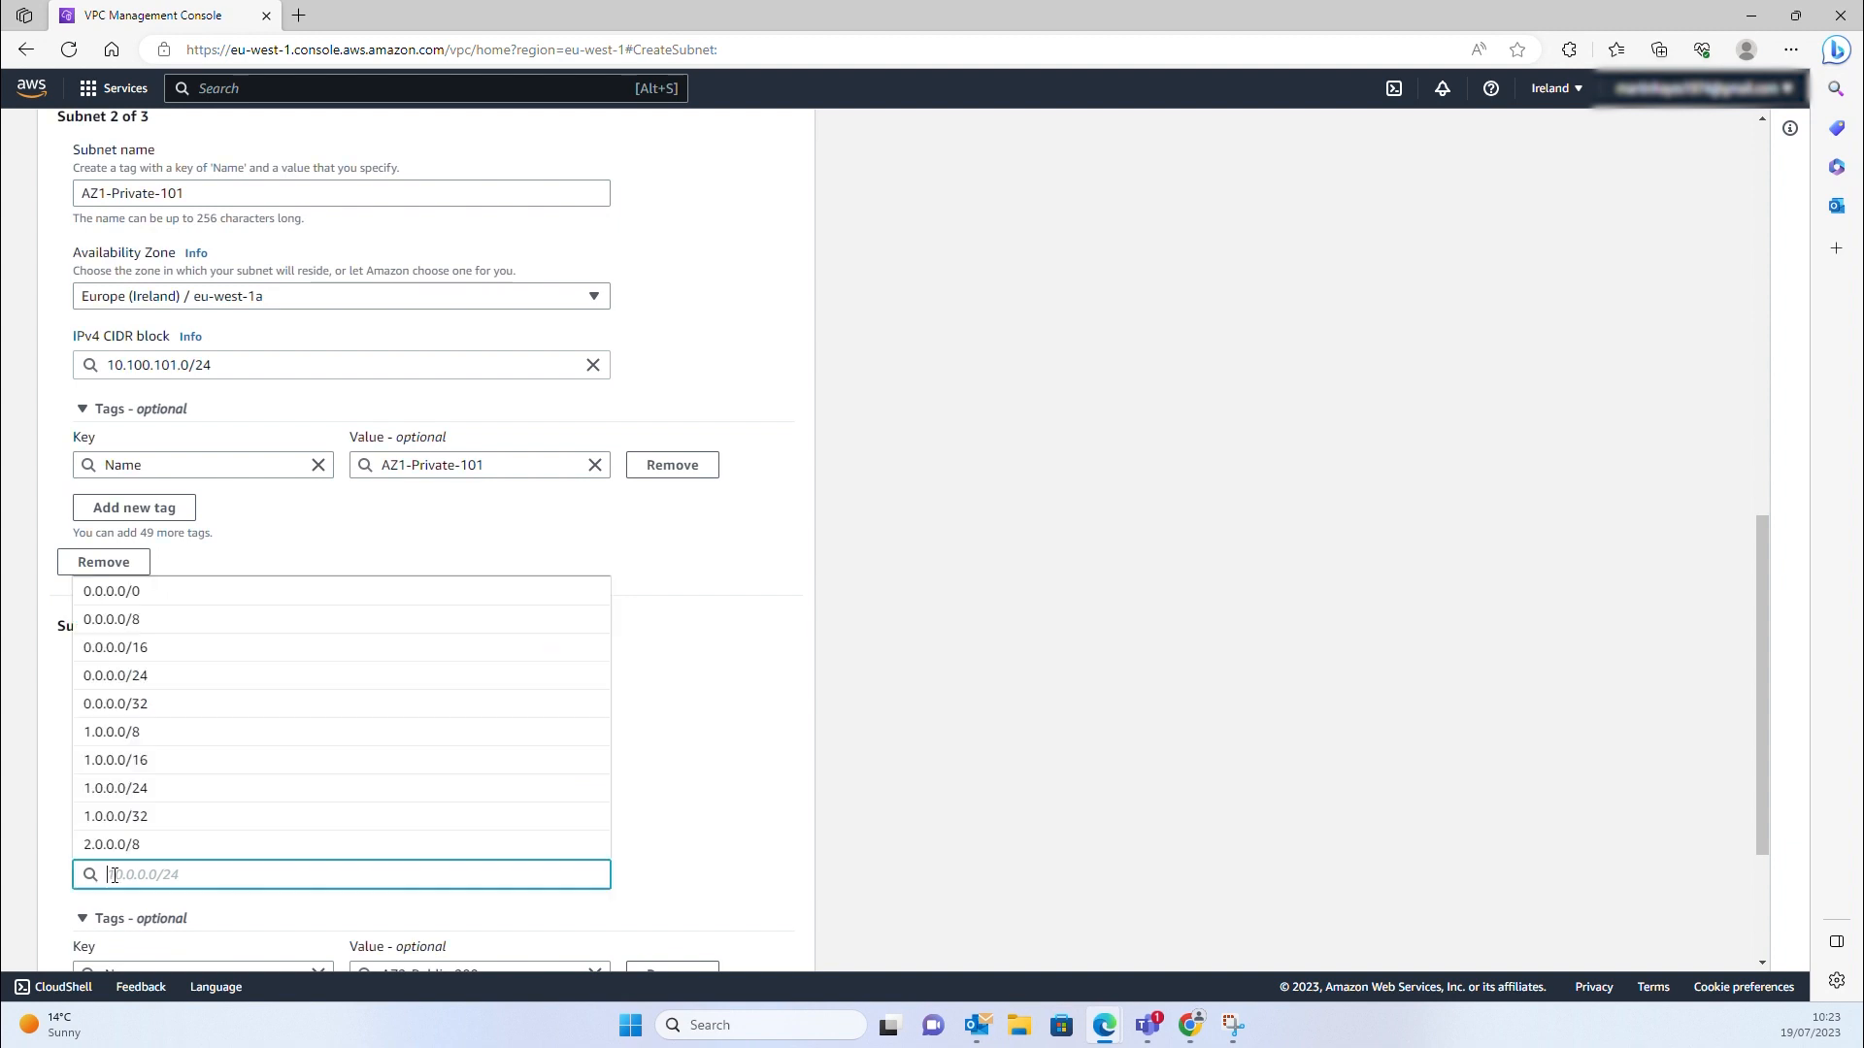
pyautogui.write('10.100.2')
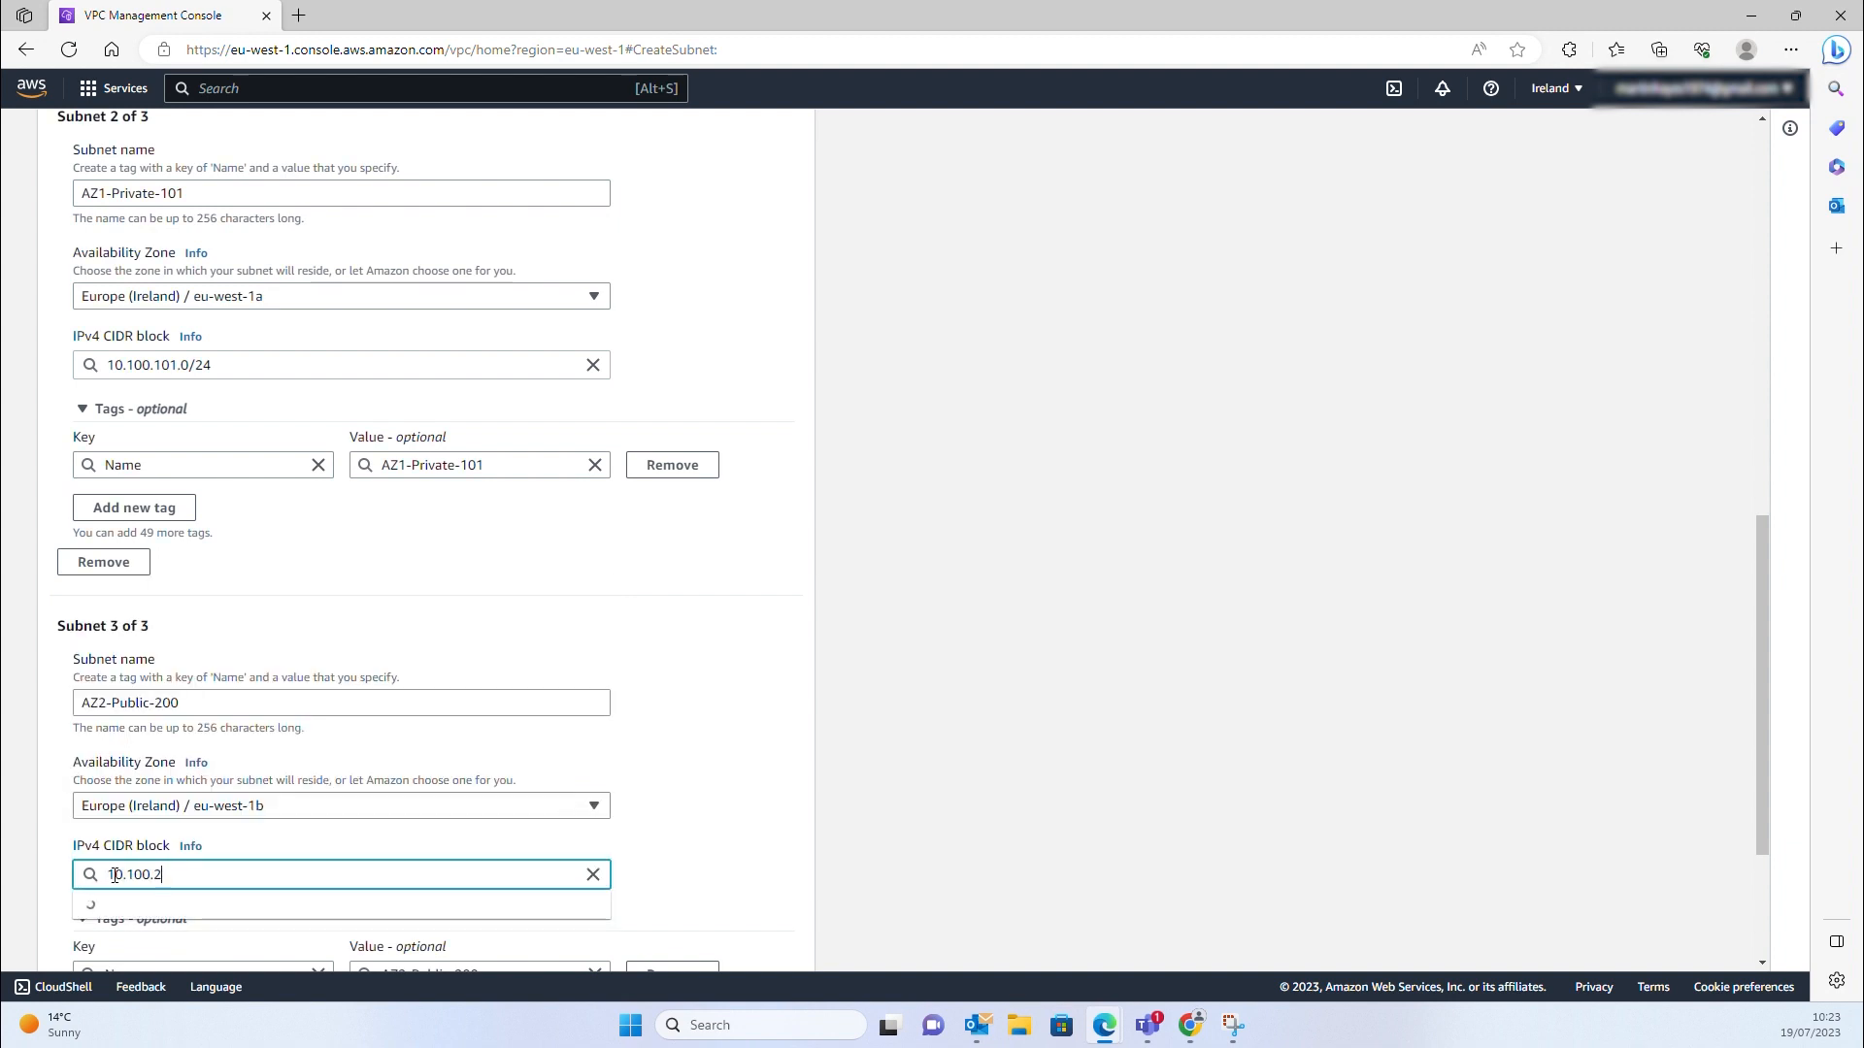
pyautogui.write('00/')
pyautogui.press('BackSpace')
pyautogui.click(127, 905)
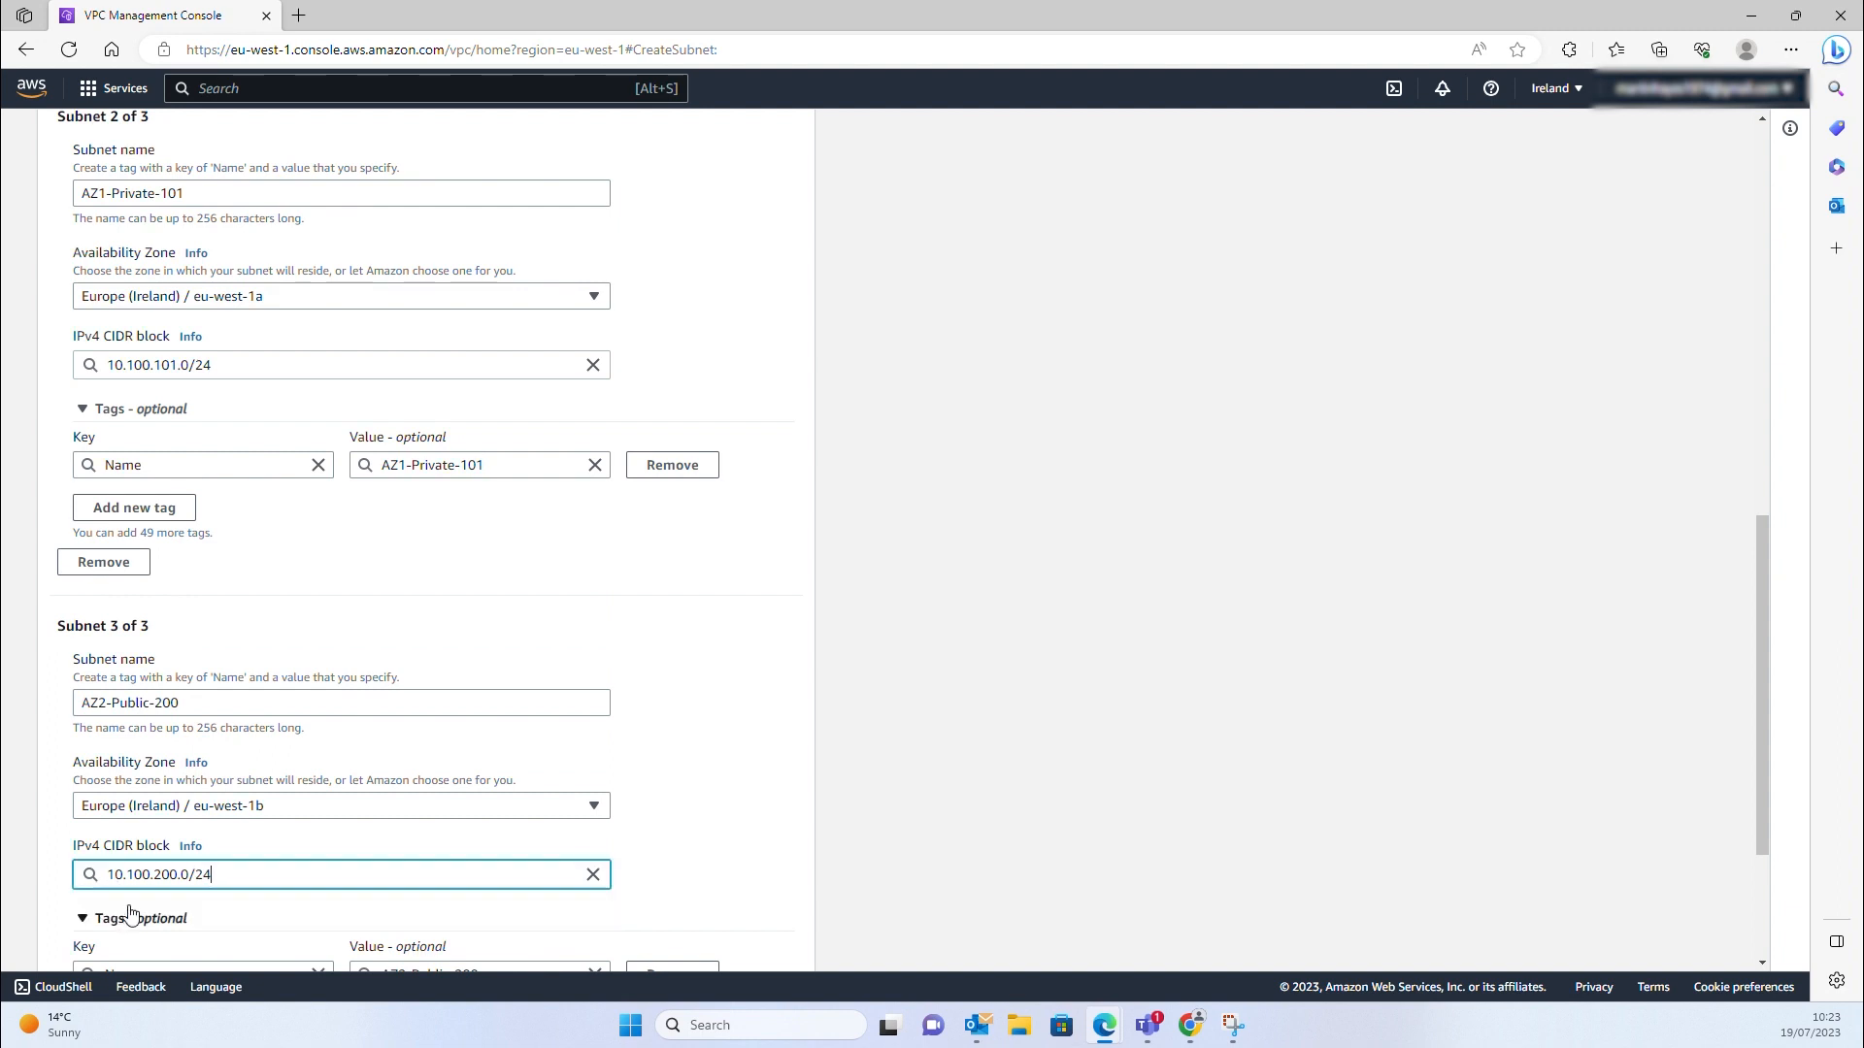
pyautogui.scroll(-3, 129, 903)
pyautogui.click(129, 884)
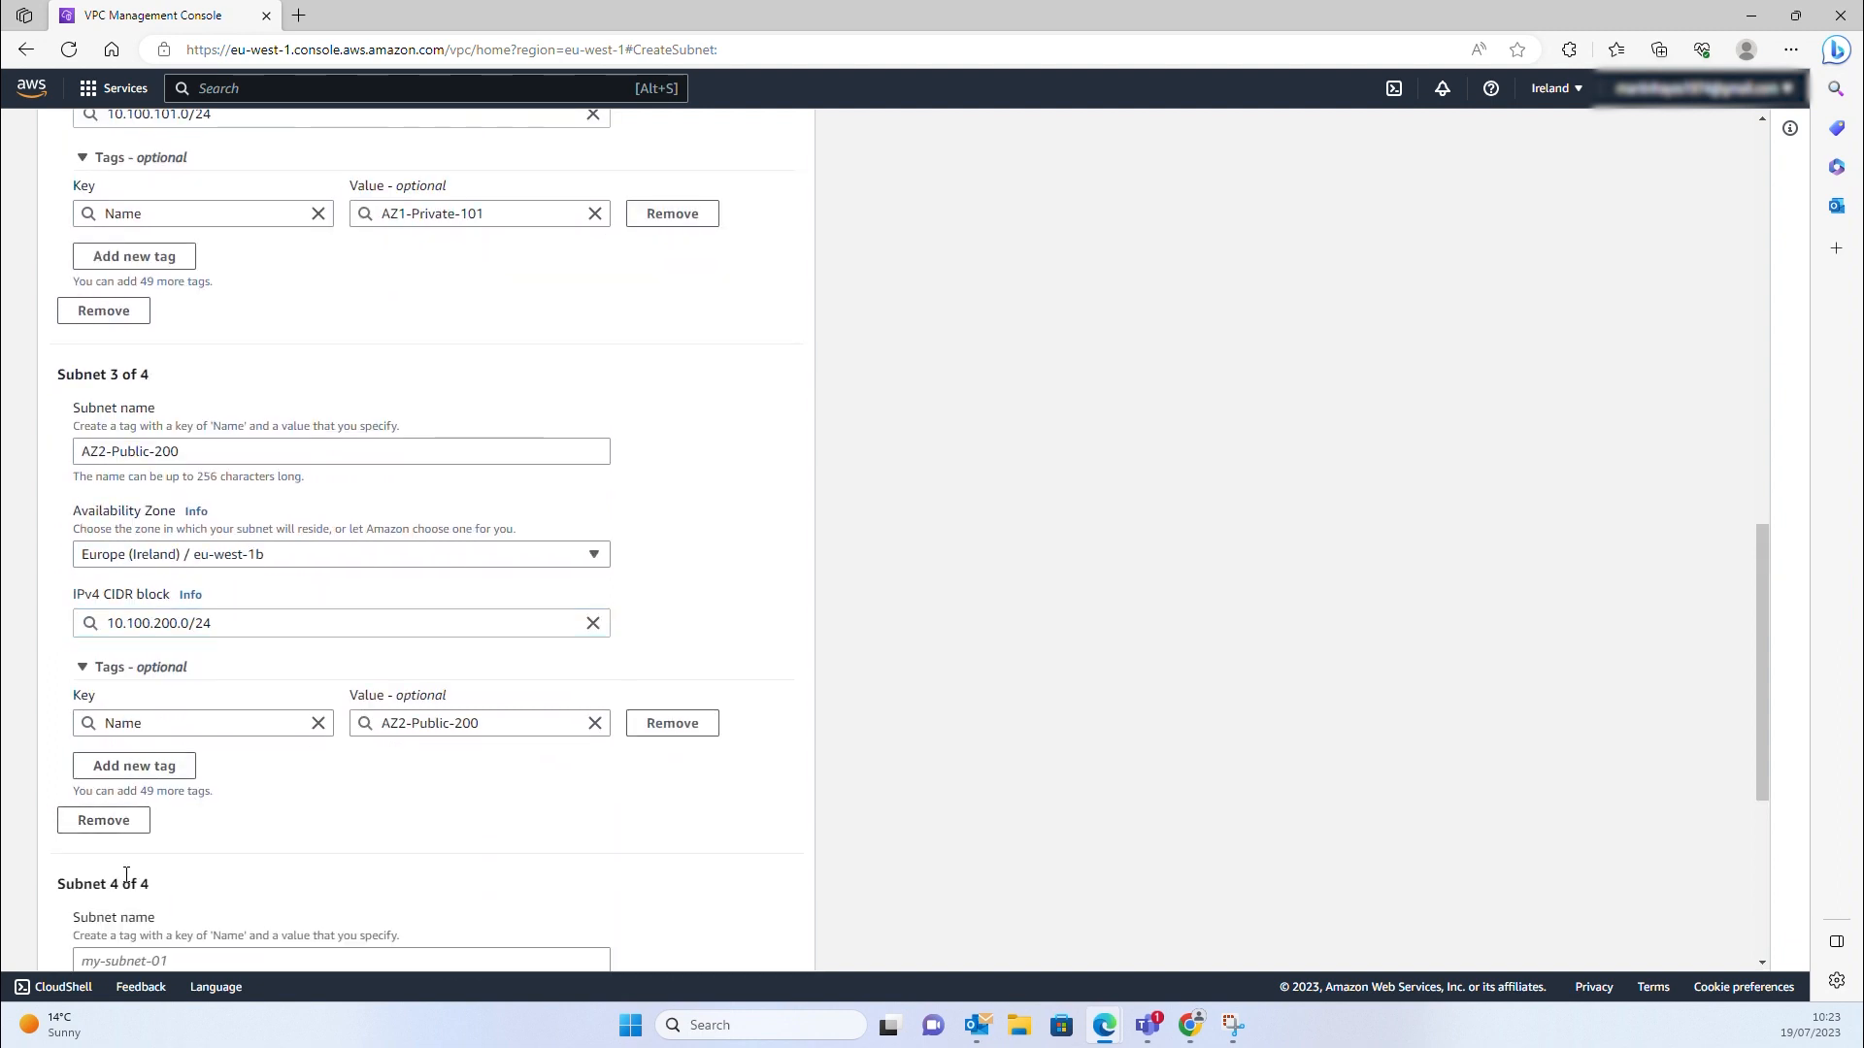
# Set subnet 4 to AZ2-Private-201, eu-west-1b, 10.100.201.0/24, and create all four subnets
pyautogui.scroll(-1, 170, 824)
pyautogui.click(141, 834)
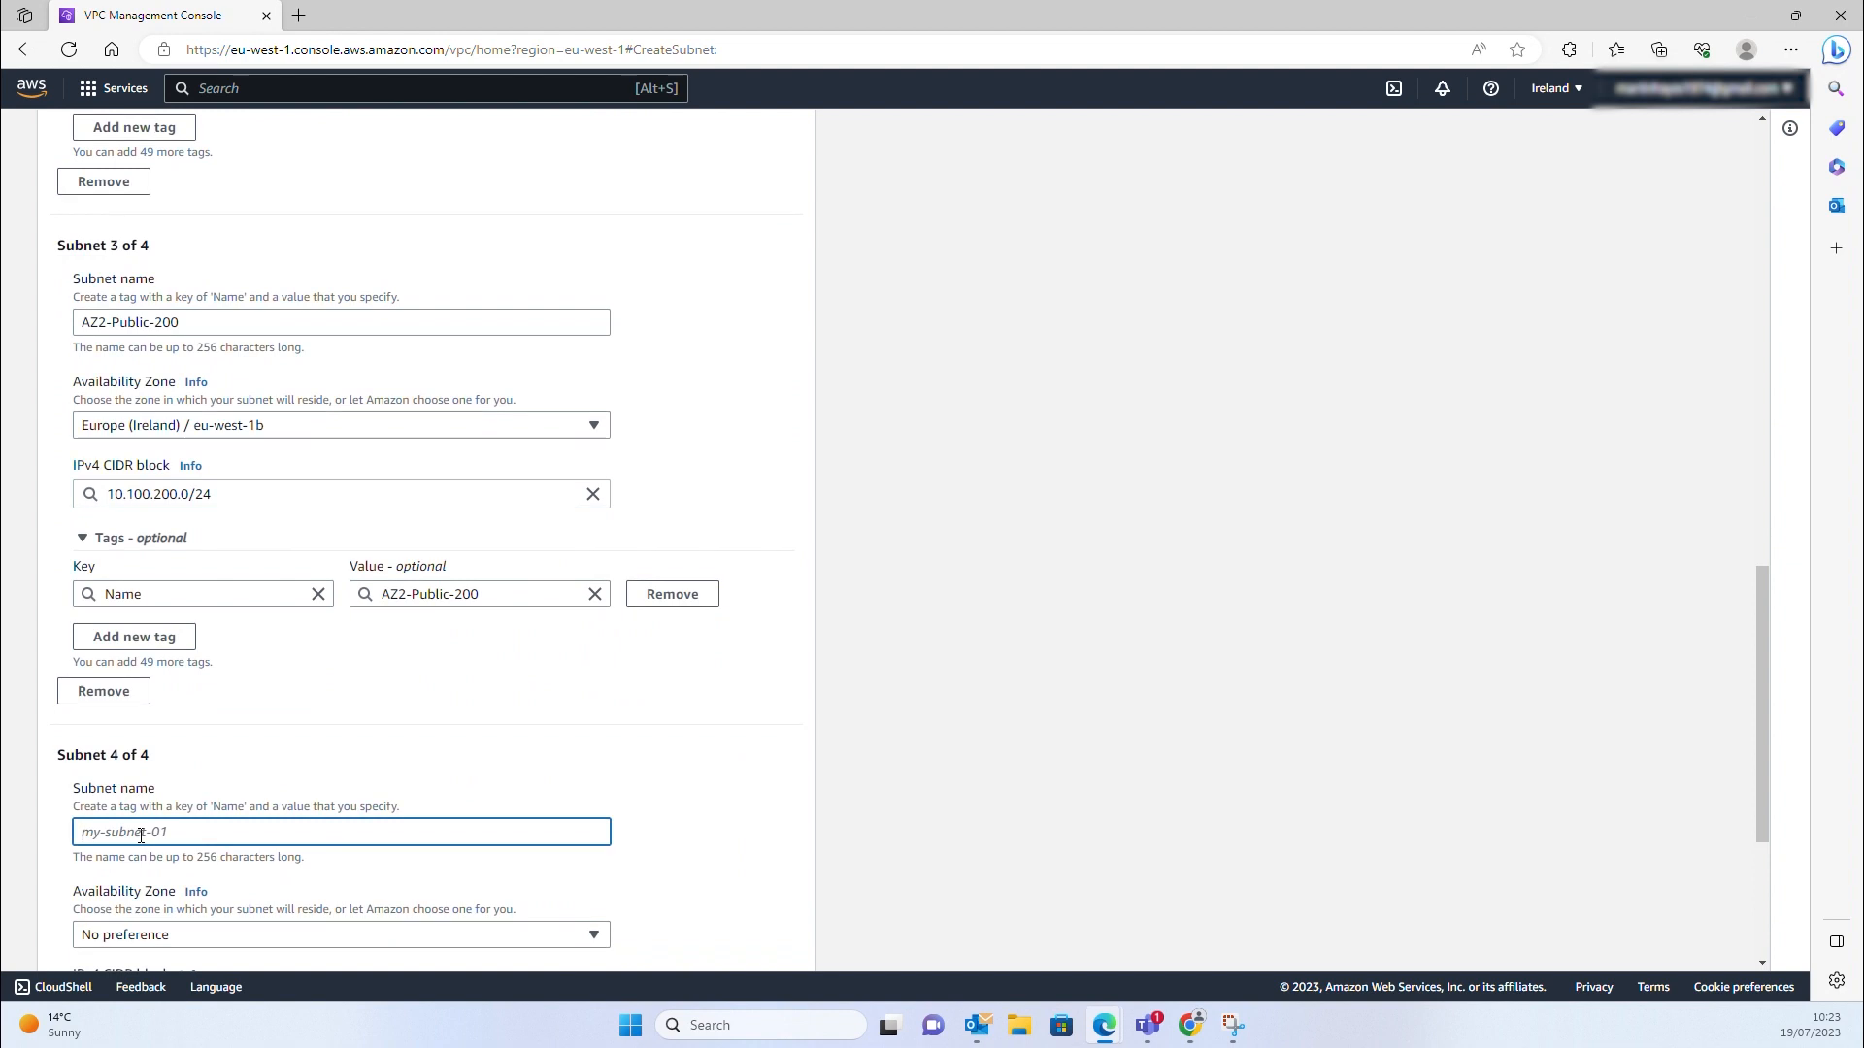
pyautogui.write('AZ2-Private-201')
pyautogui.click(195, 936)
pyautogui.click(175, 844)
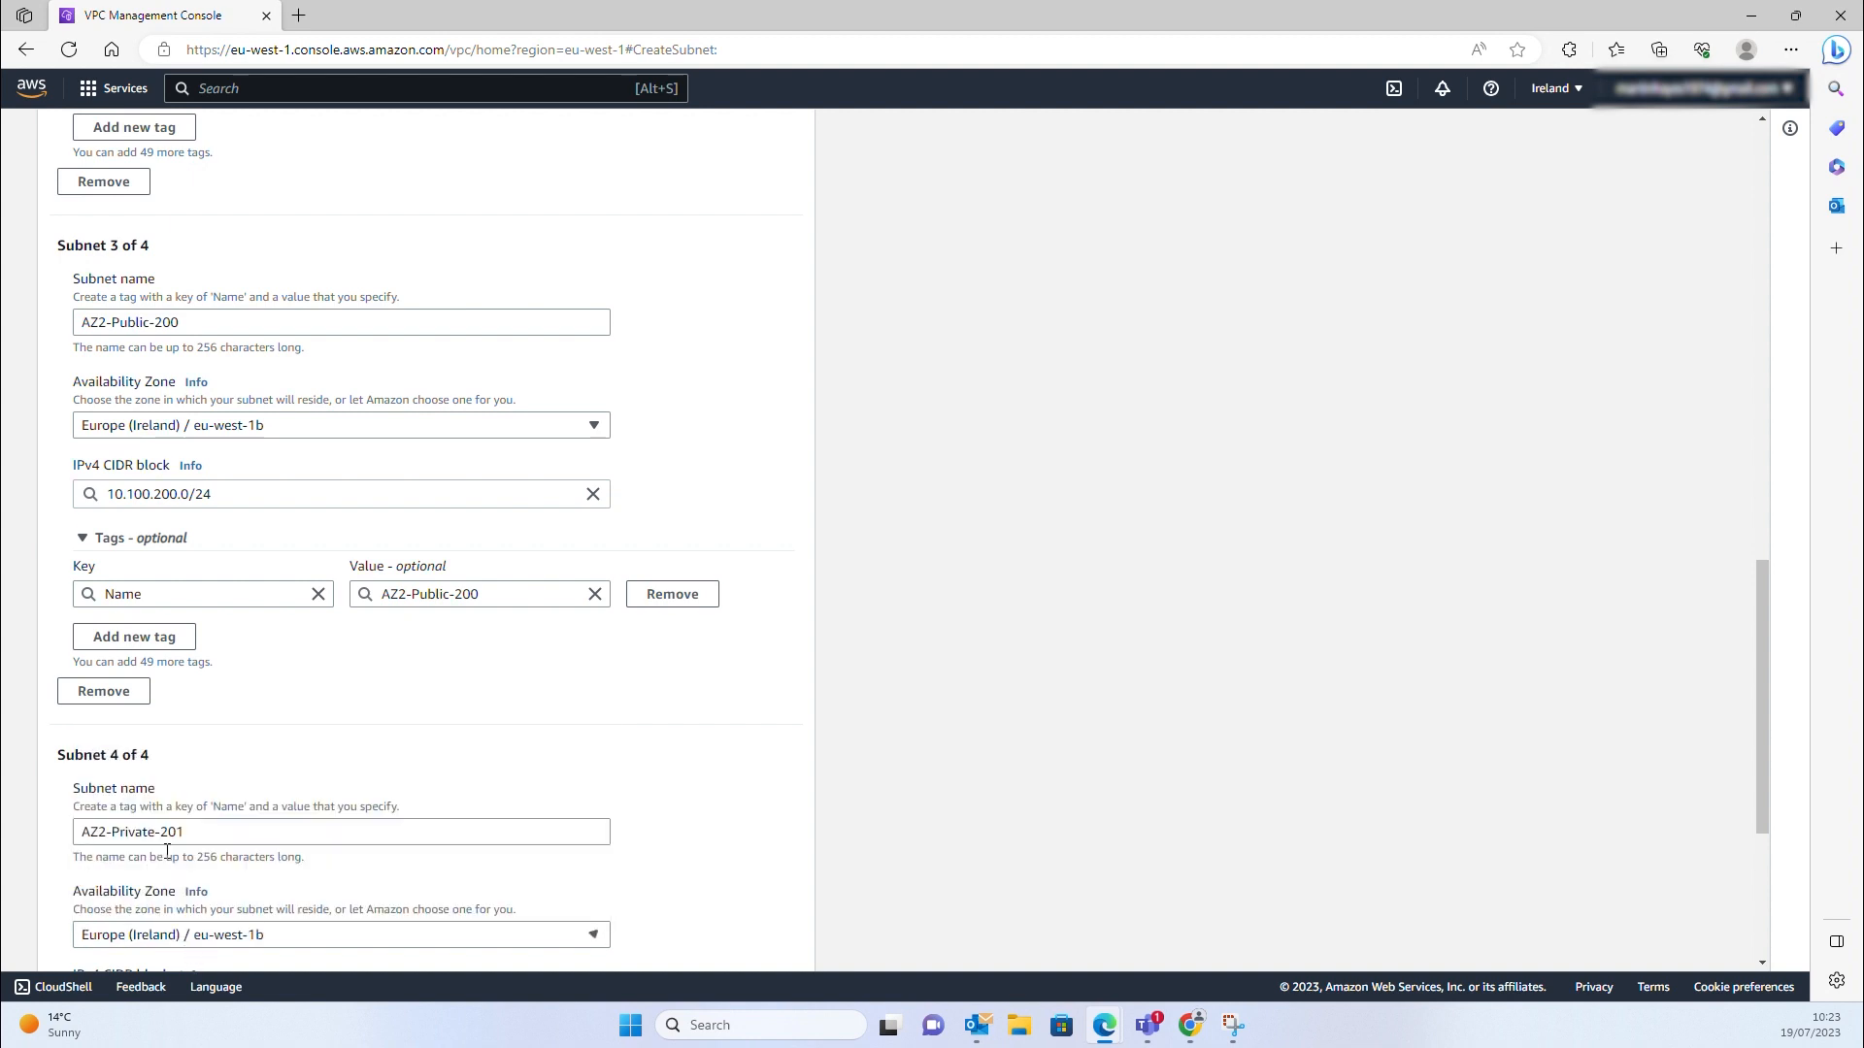
pyautogui.scroll(-3, 167, 851)
pyautogui.click(142, 746)
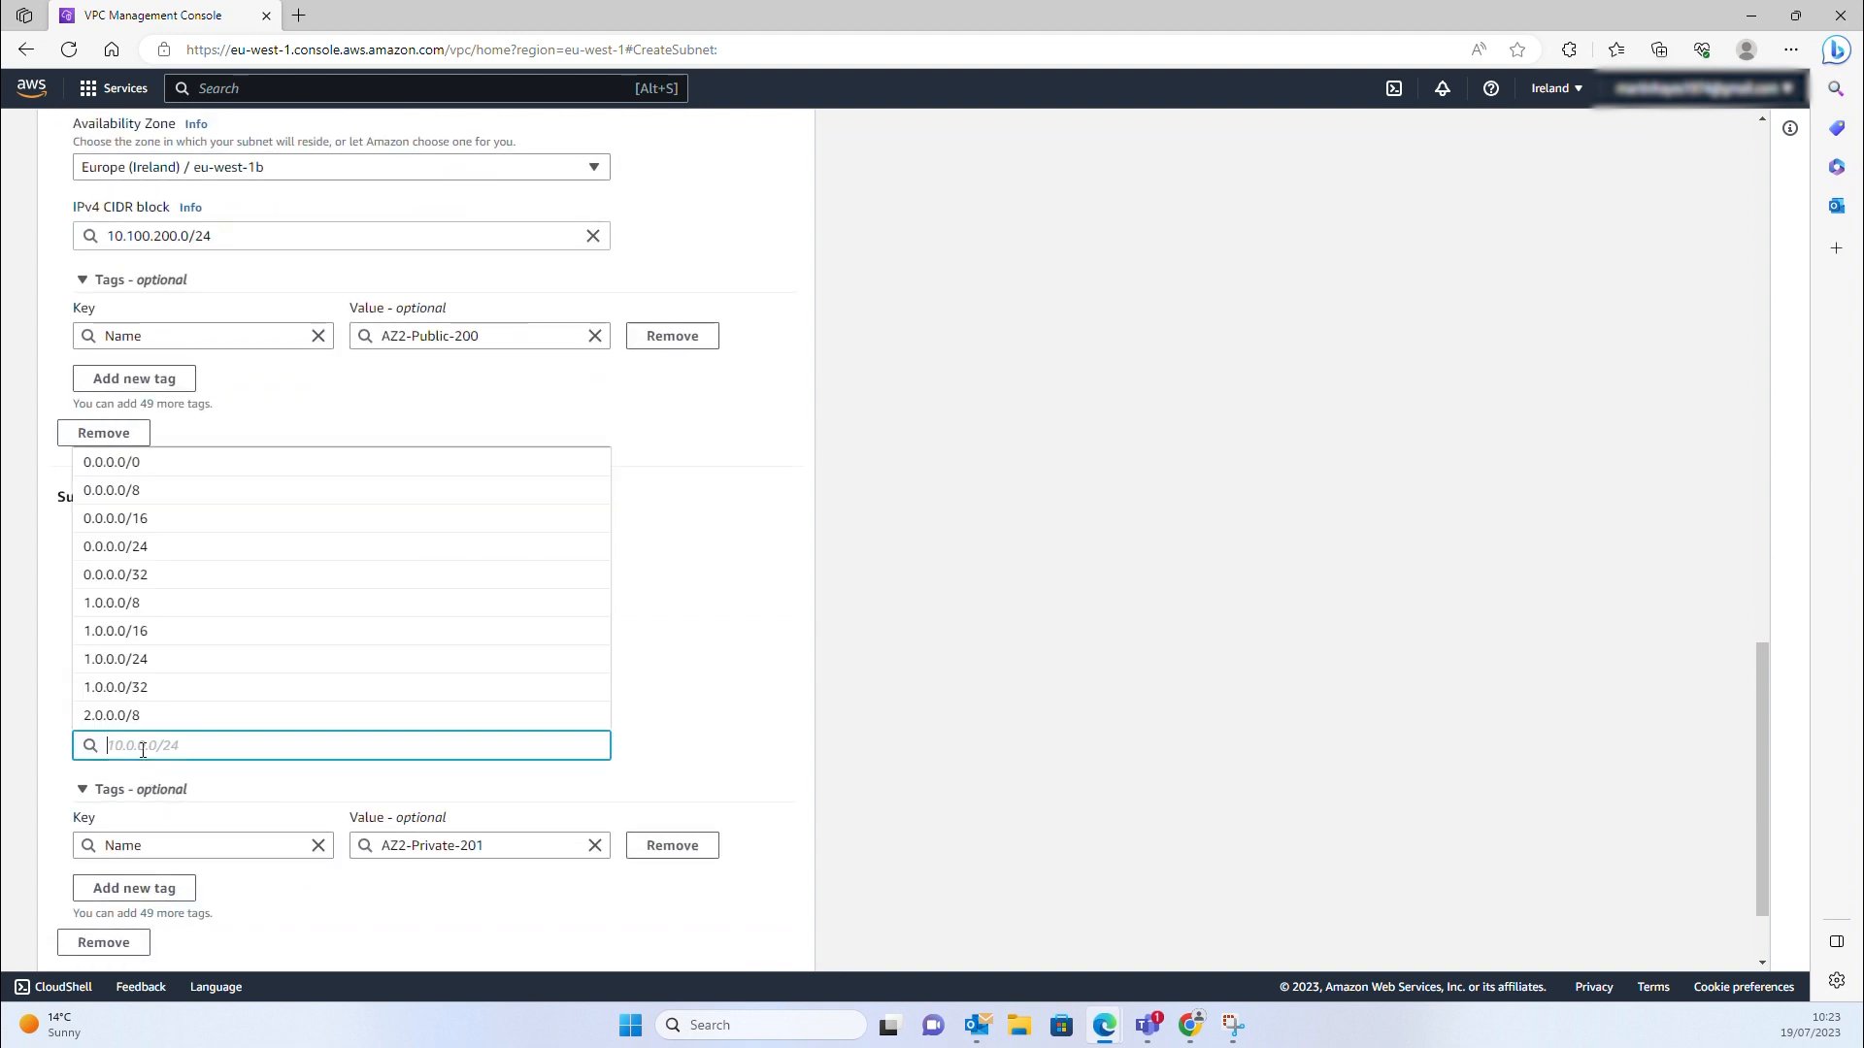
pyautogui.write('10.10')
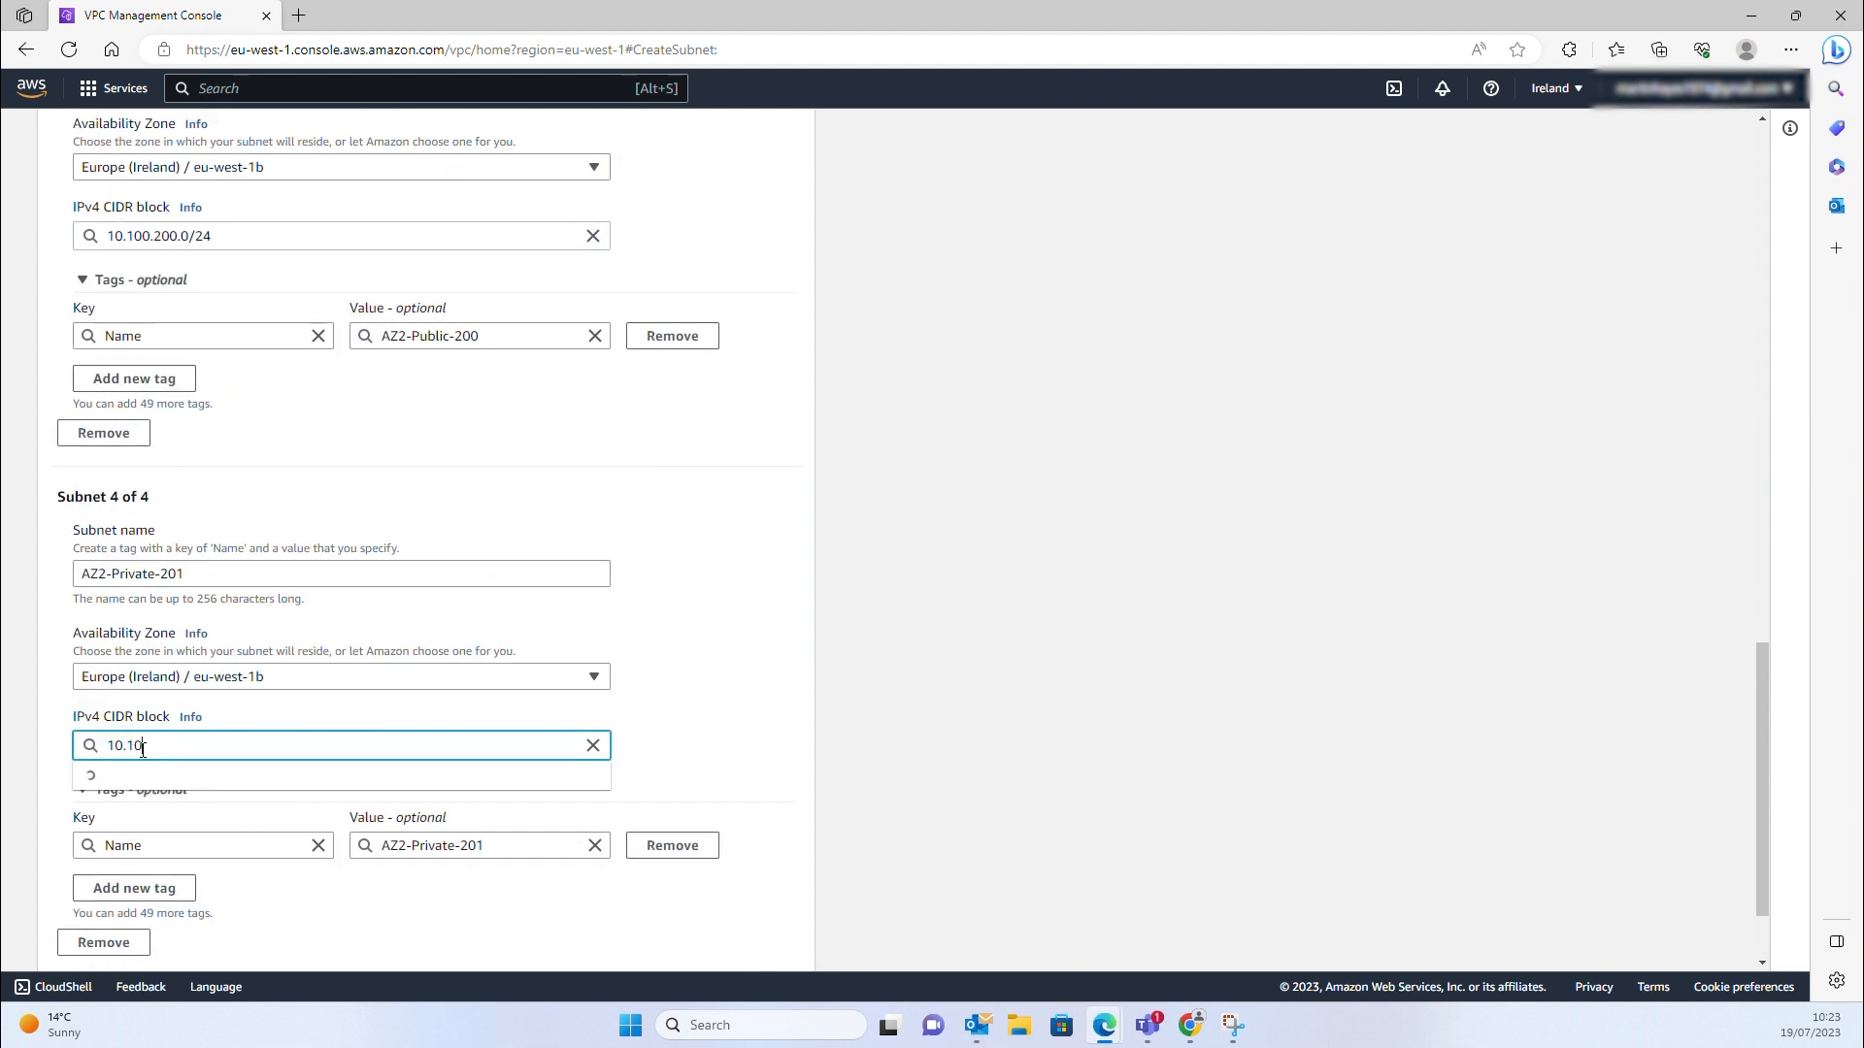
pyautogui.write('0.201.0/24')
pyautogui.click(146, 775)
pyautogui.scroll(-2, 146, 775)
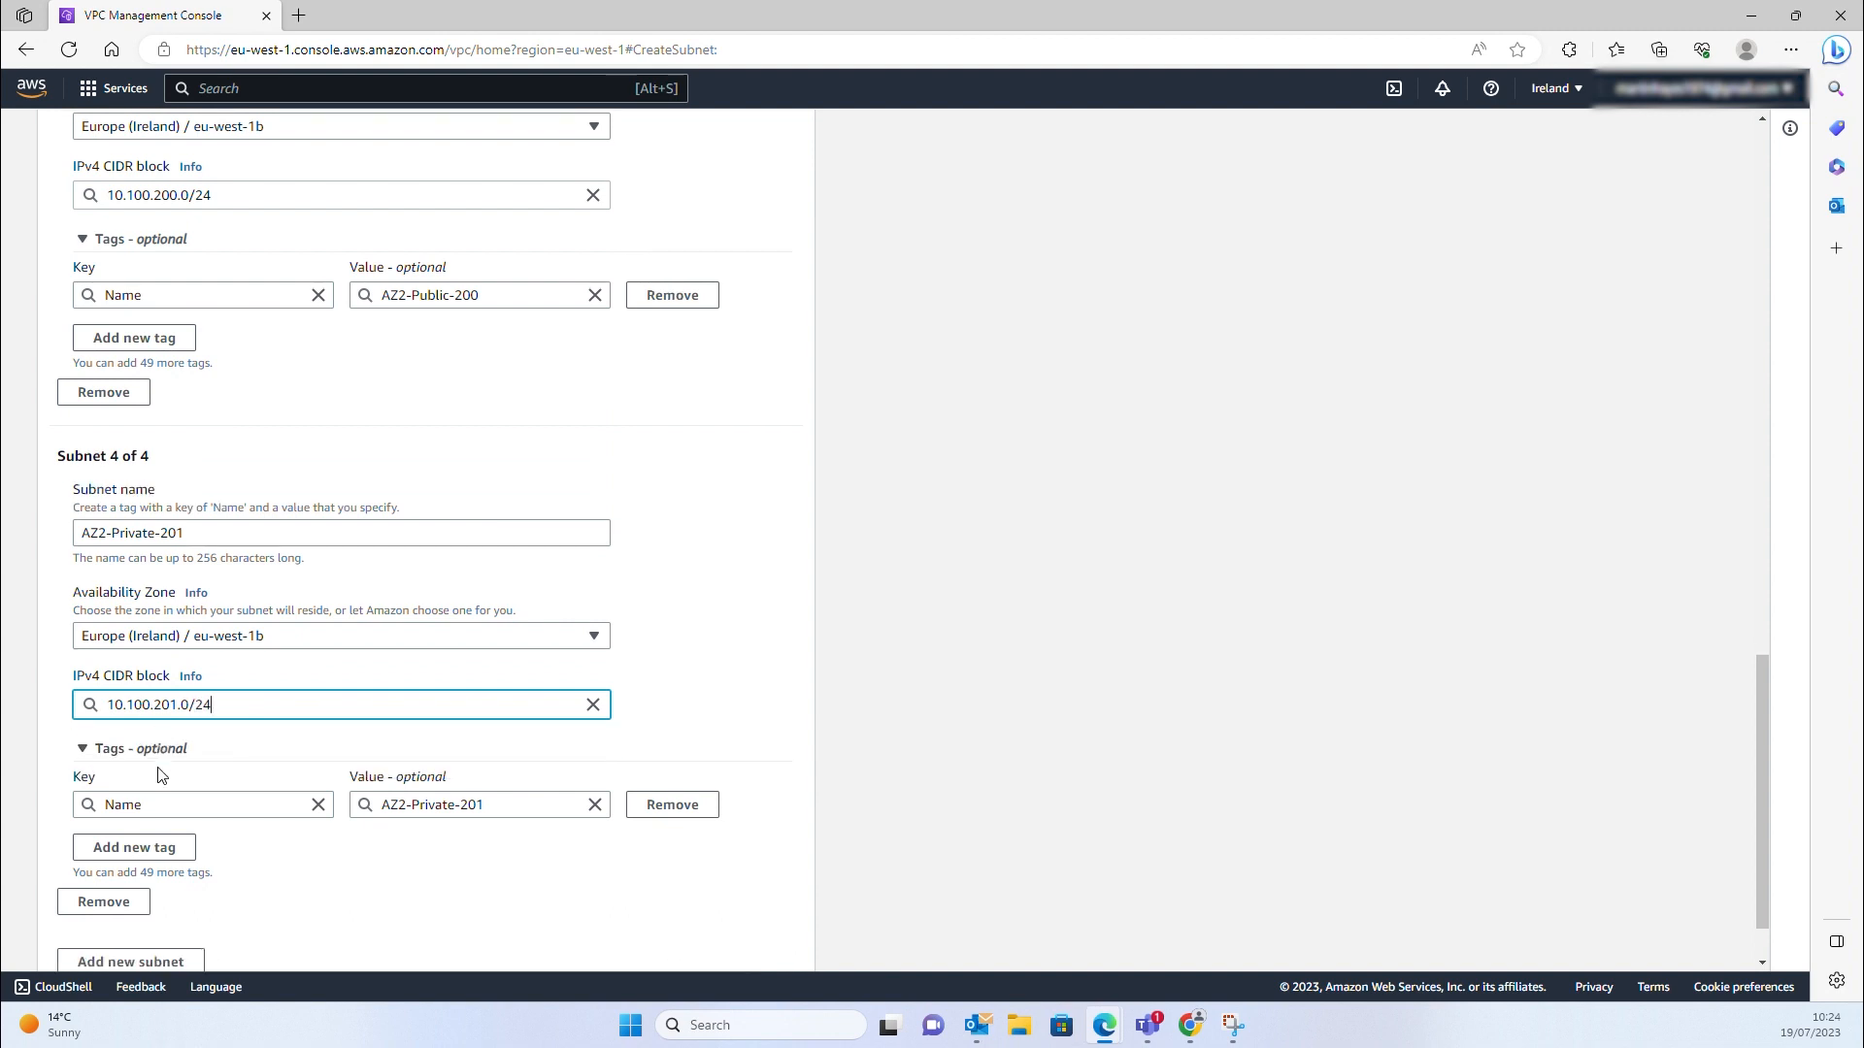
pyautogui.click(747, 938)
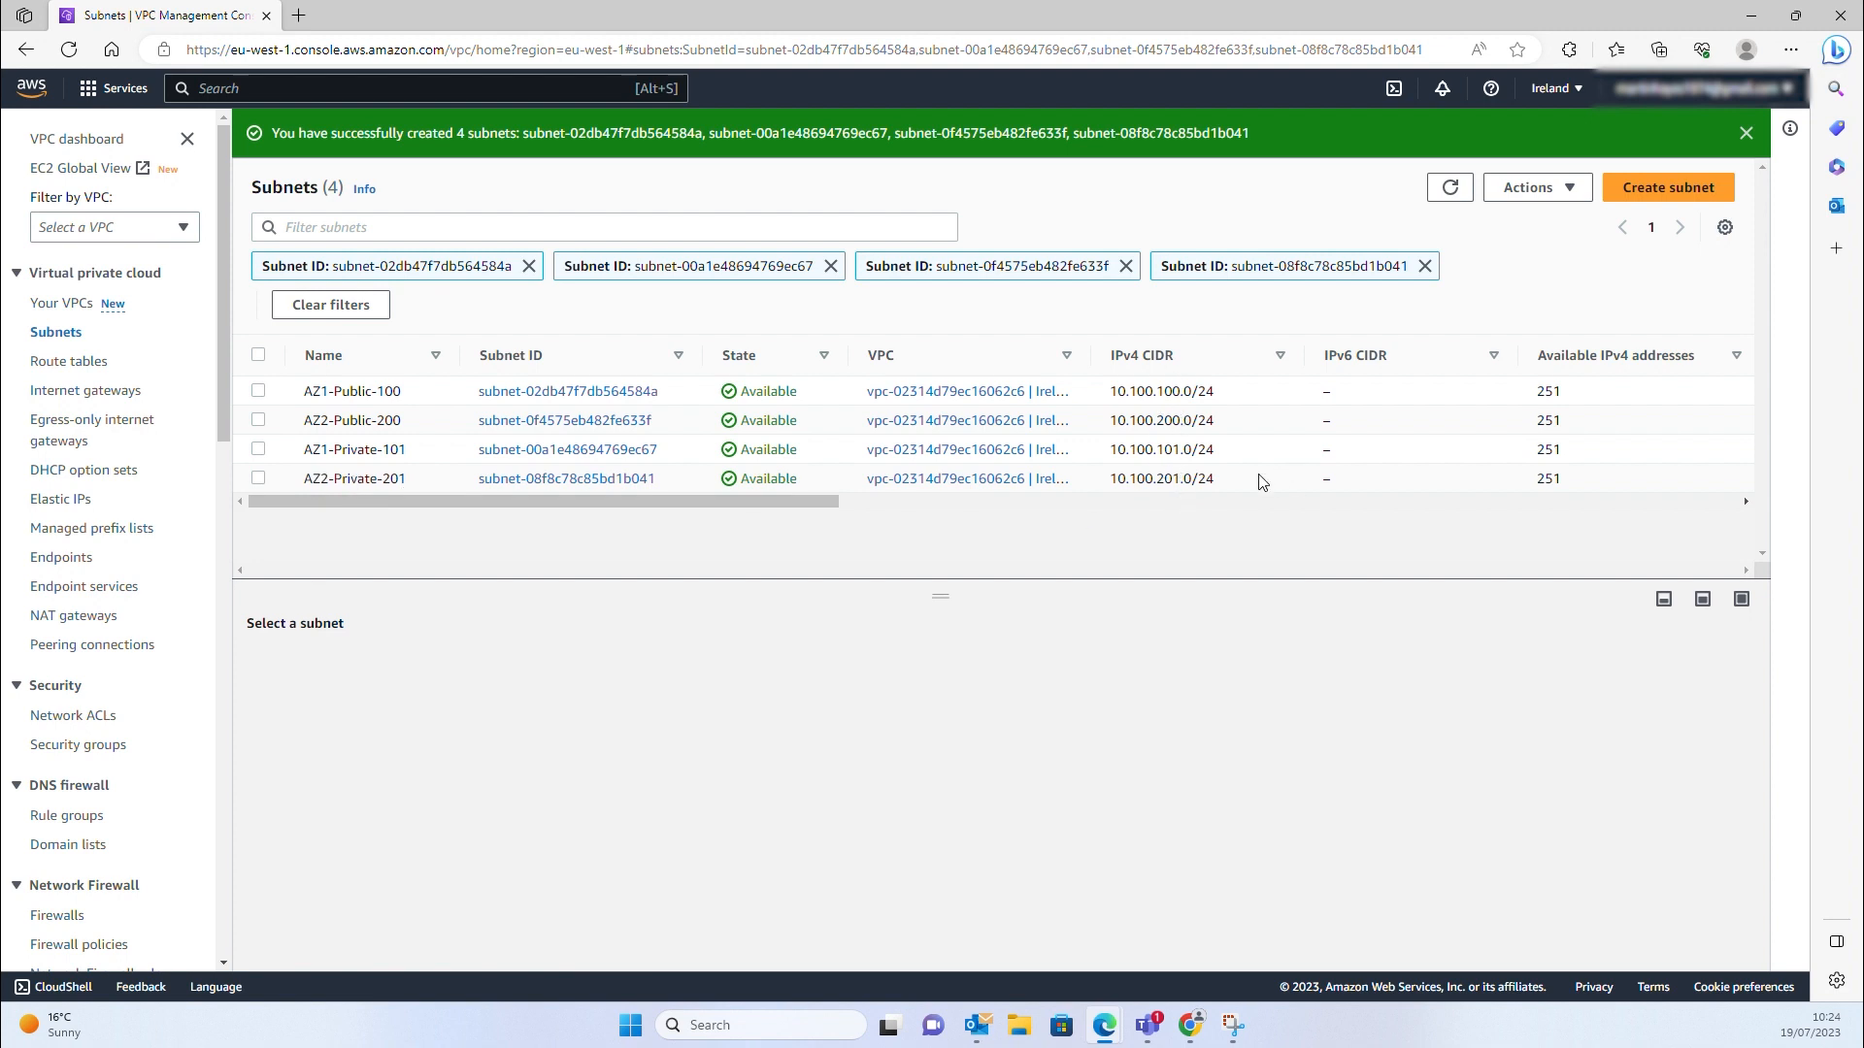
# Create the VPC-Private-RT route table for Ireland-Main-VPC-DDVE
pyautogui.click(69, 361)
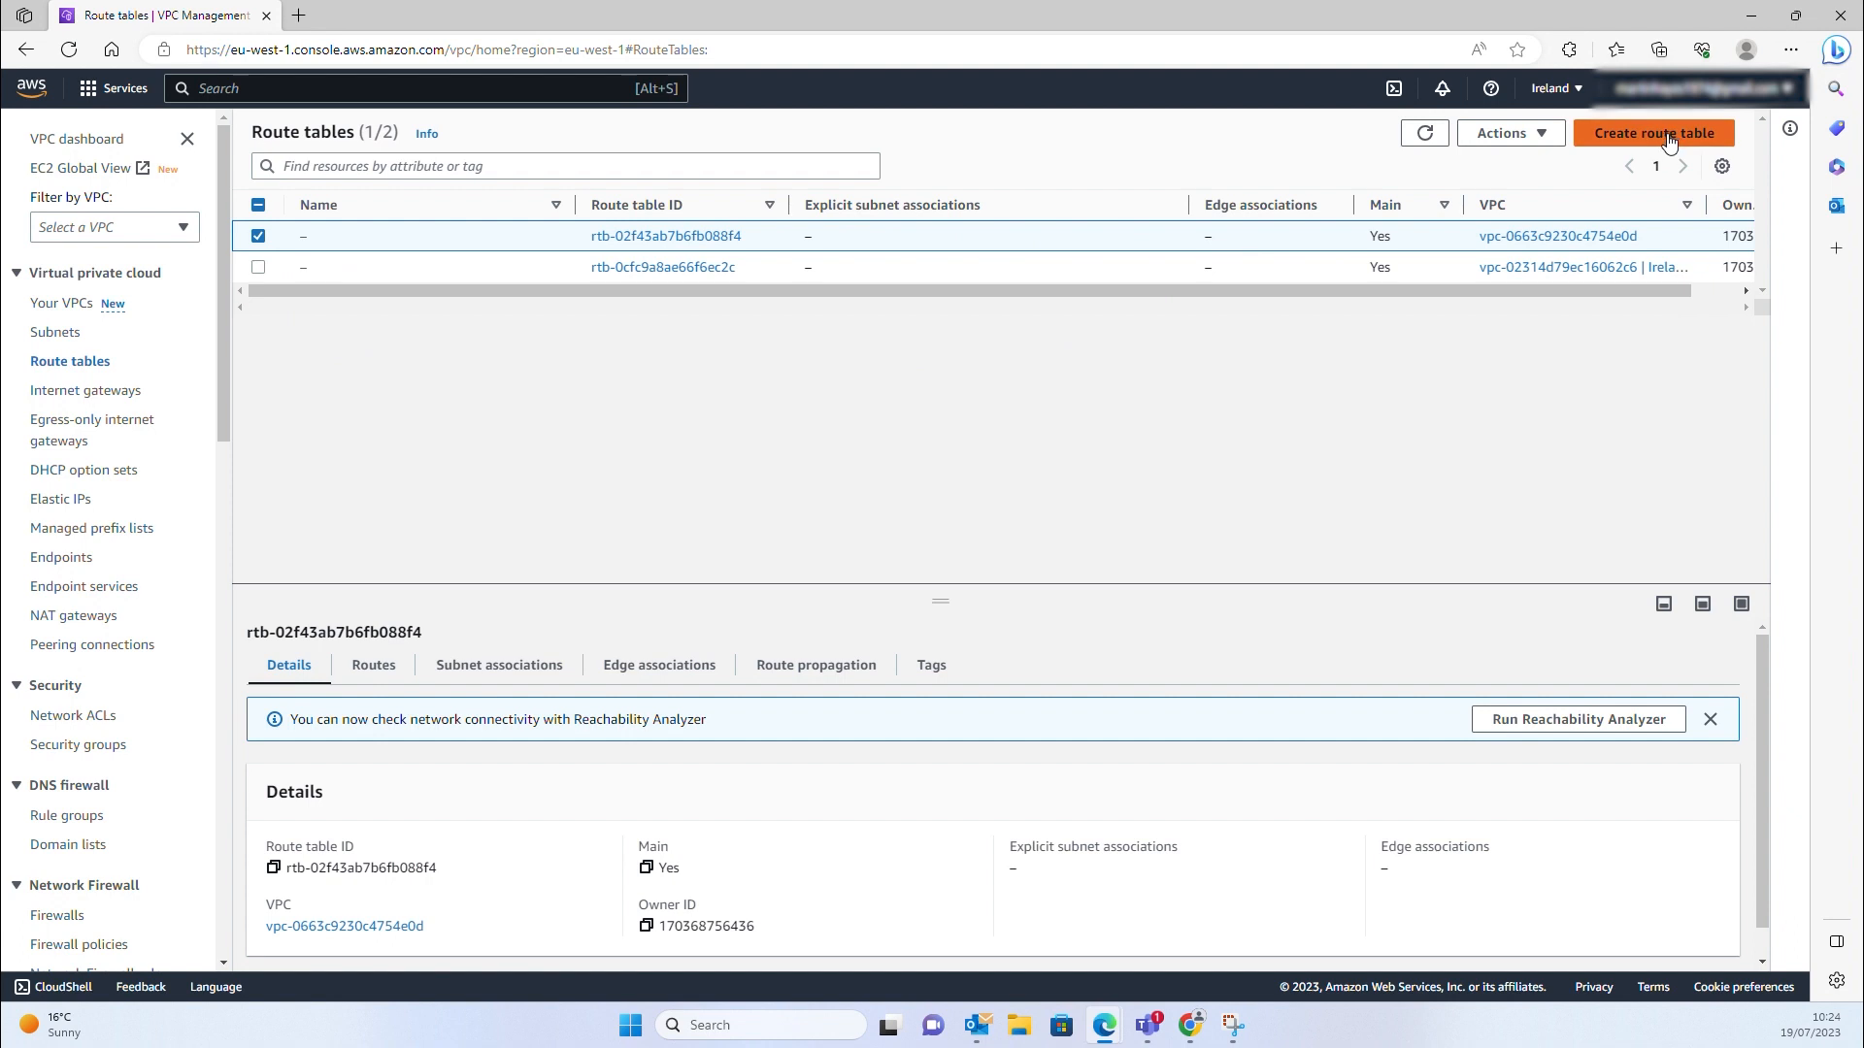
pyautogui.click(1435, 137)
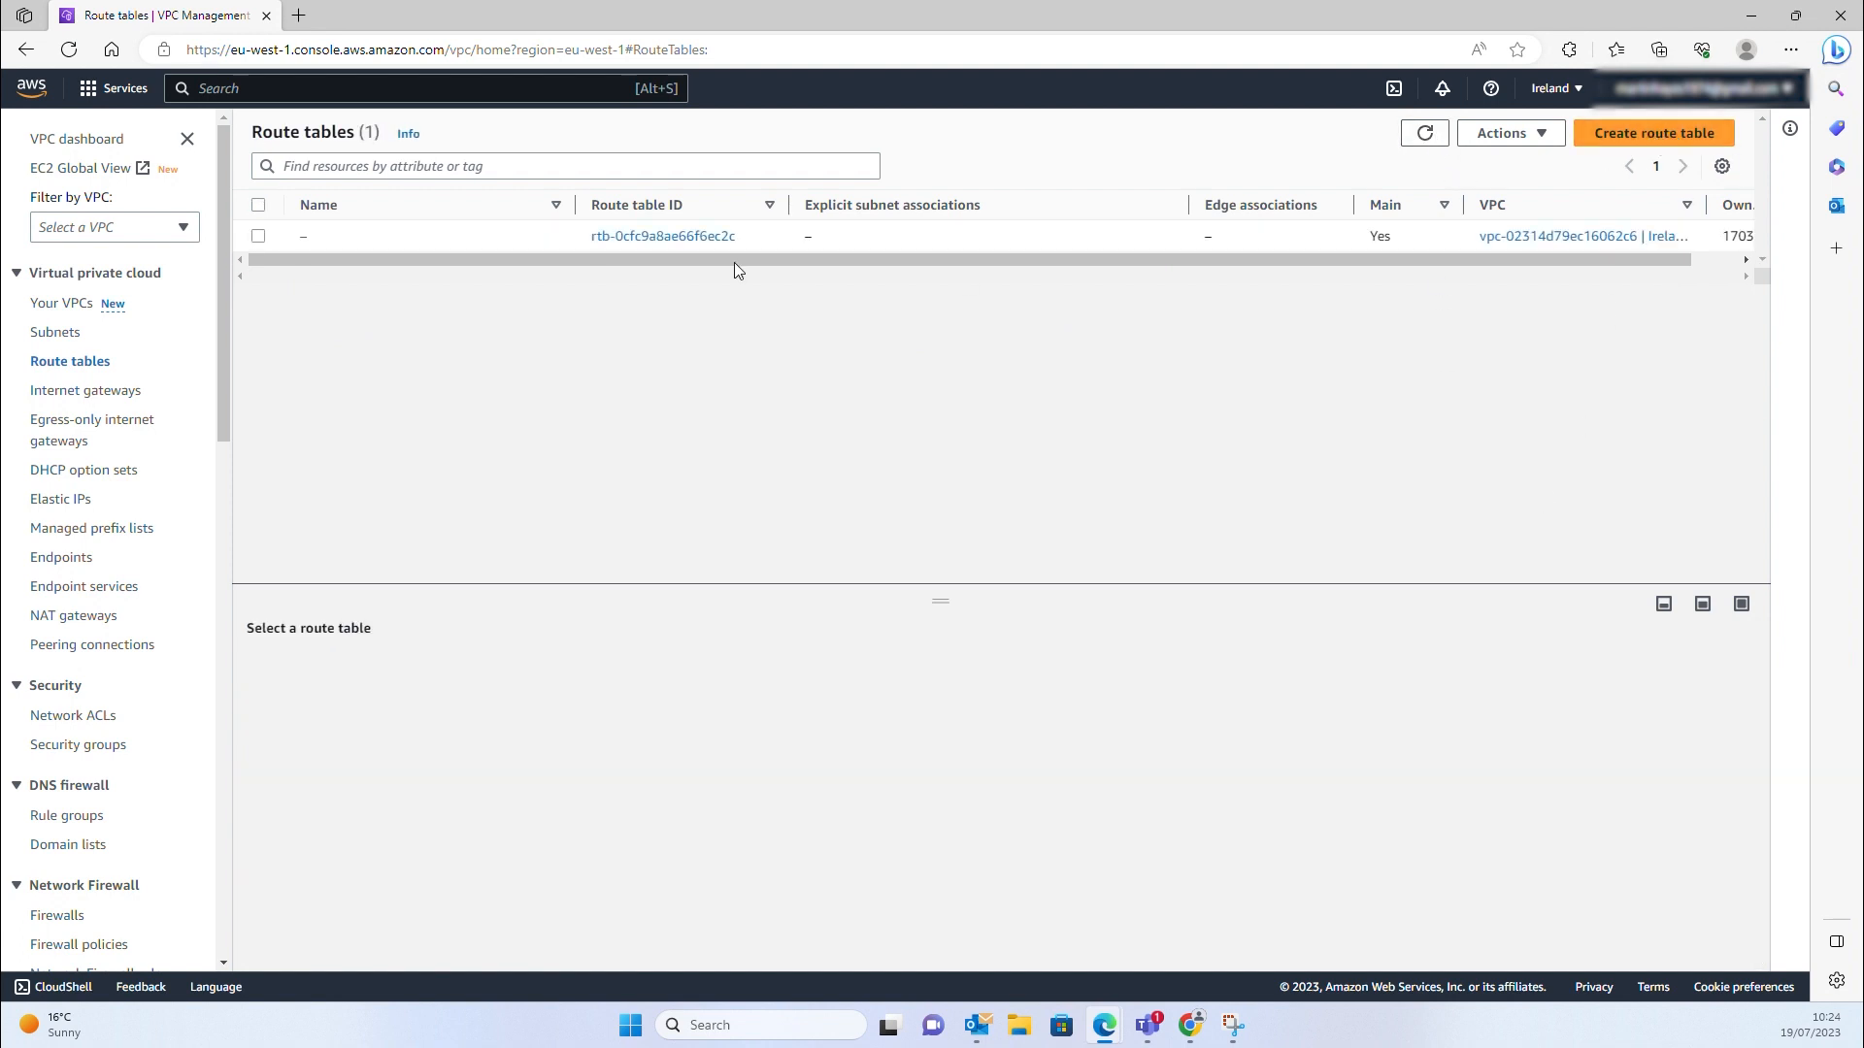
pyautogui.click(1686, 140)
pyautogui.click(178, 373)
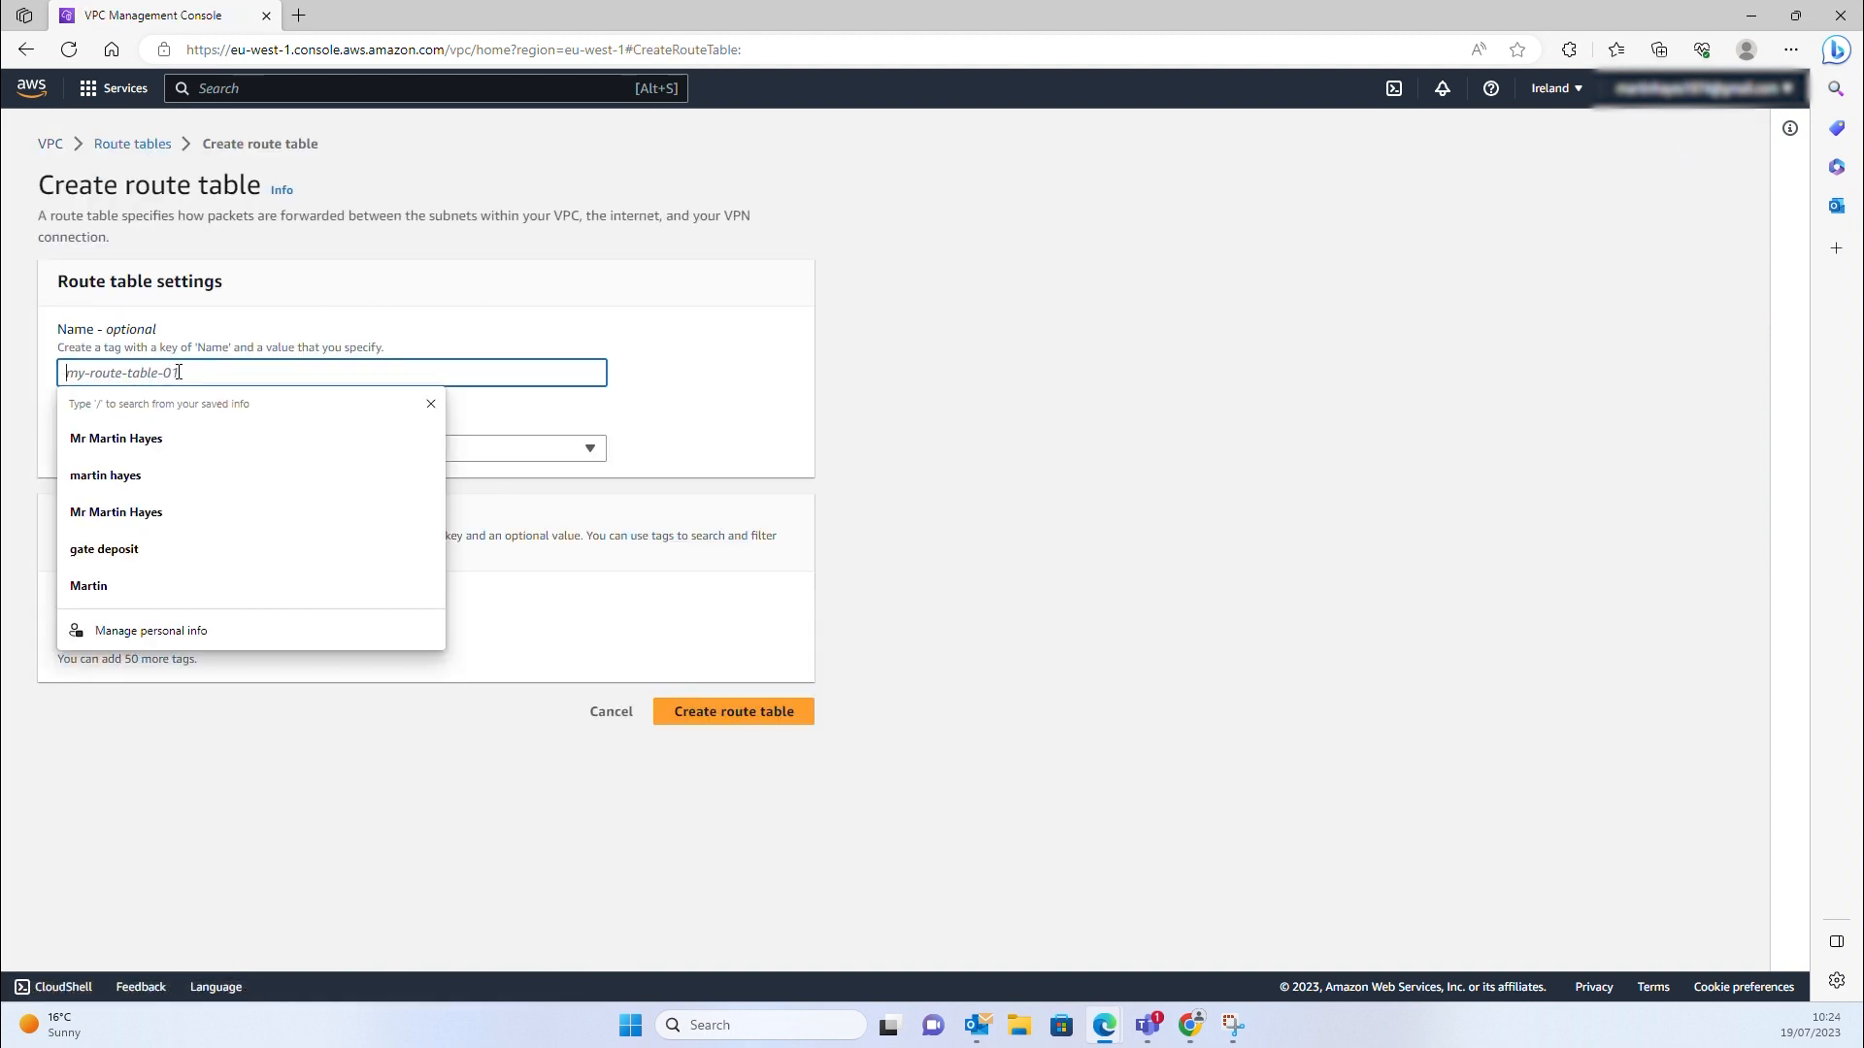
pyautogui.write('VPC-Private-RT')
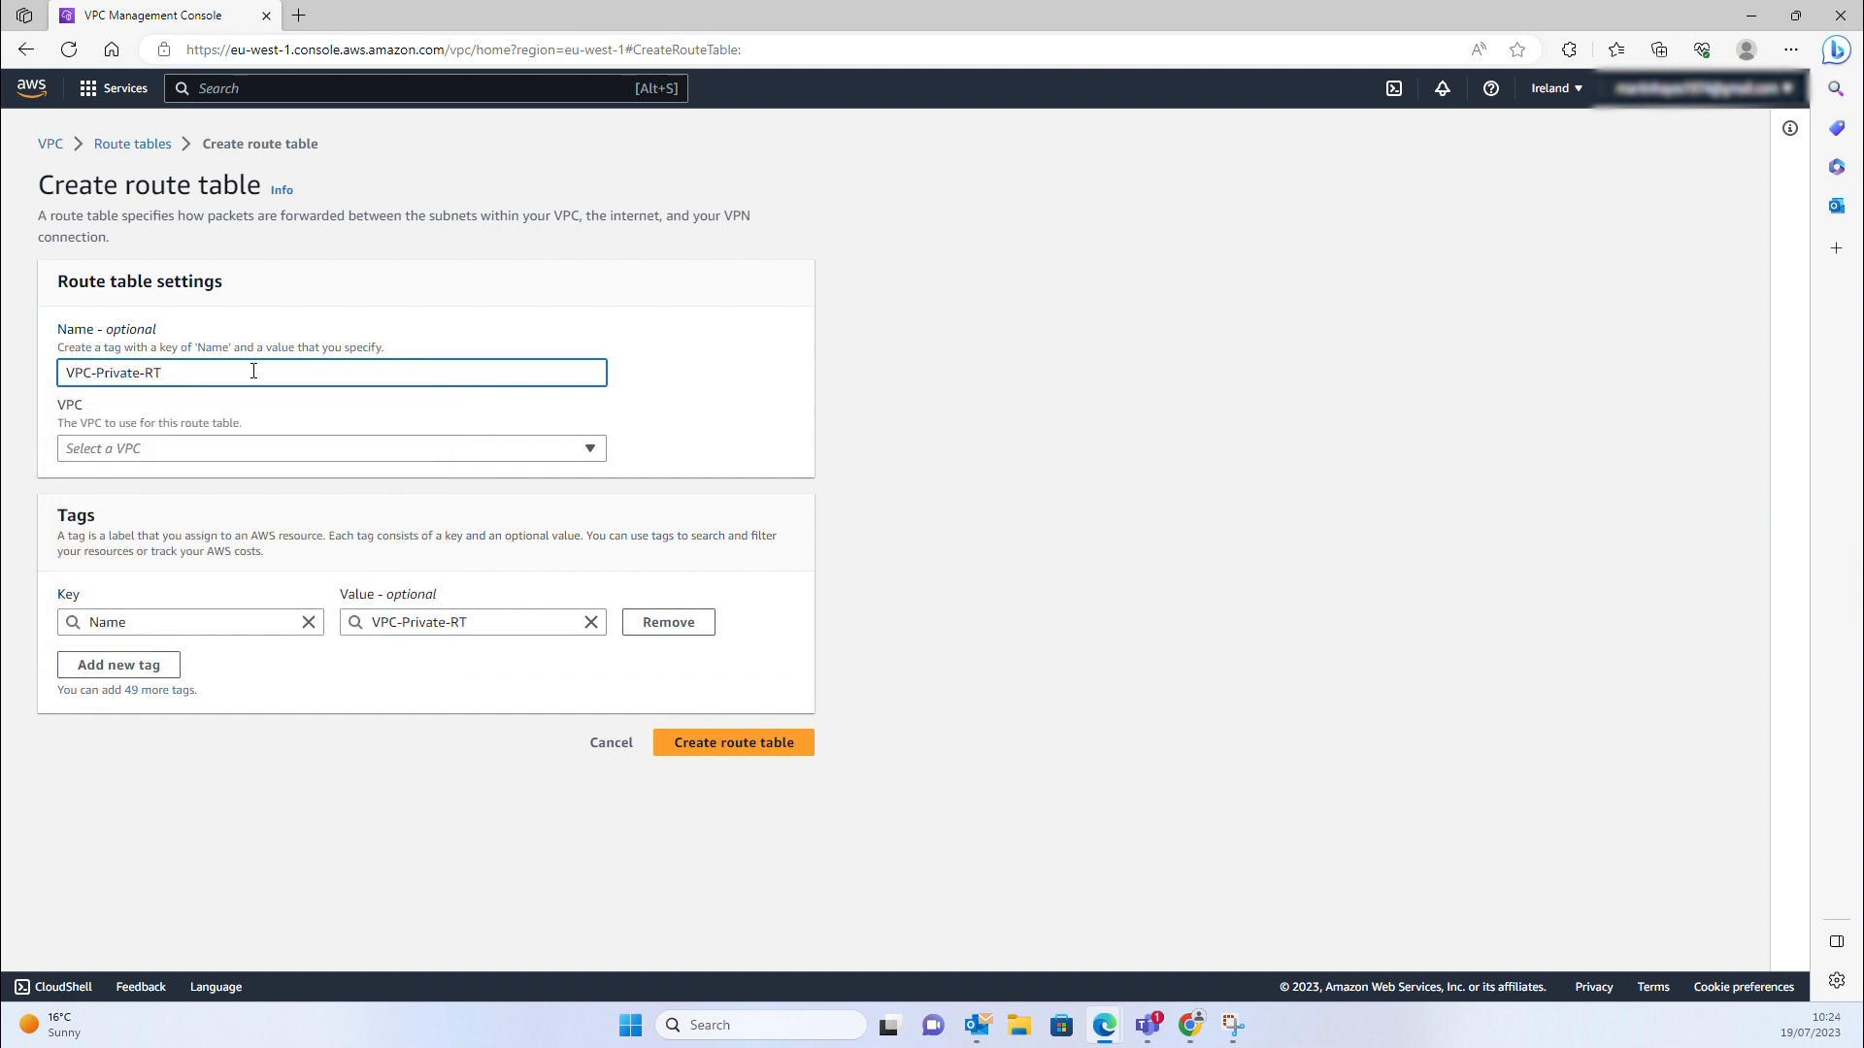
pyautogui.click(603, 447)
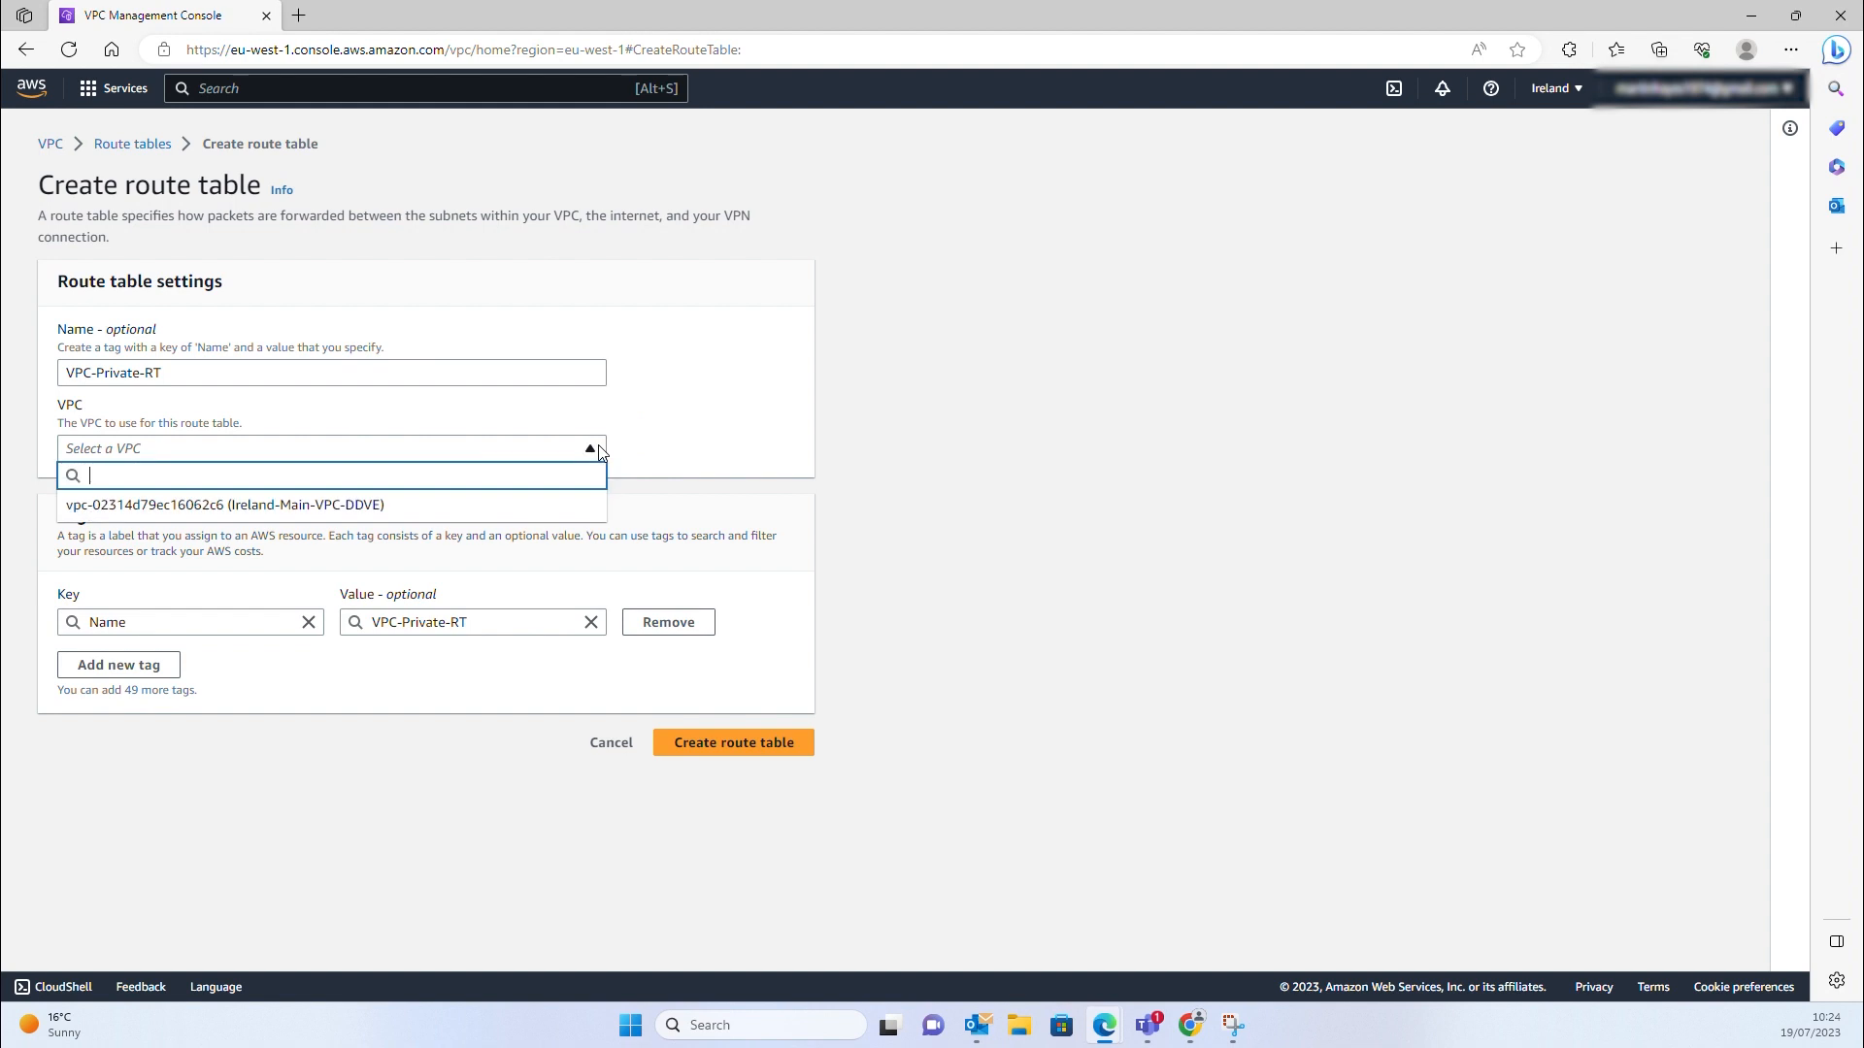
pyautogui.click(250, 505)
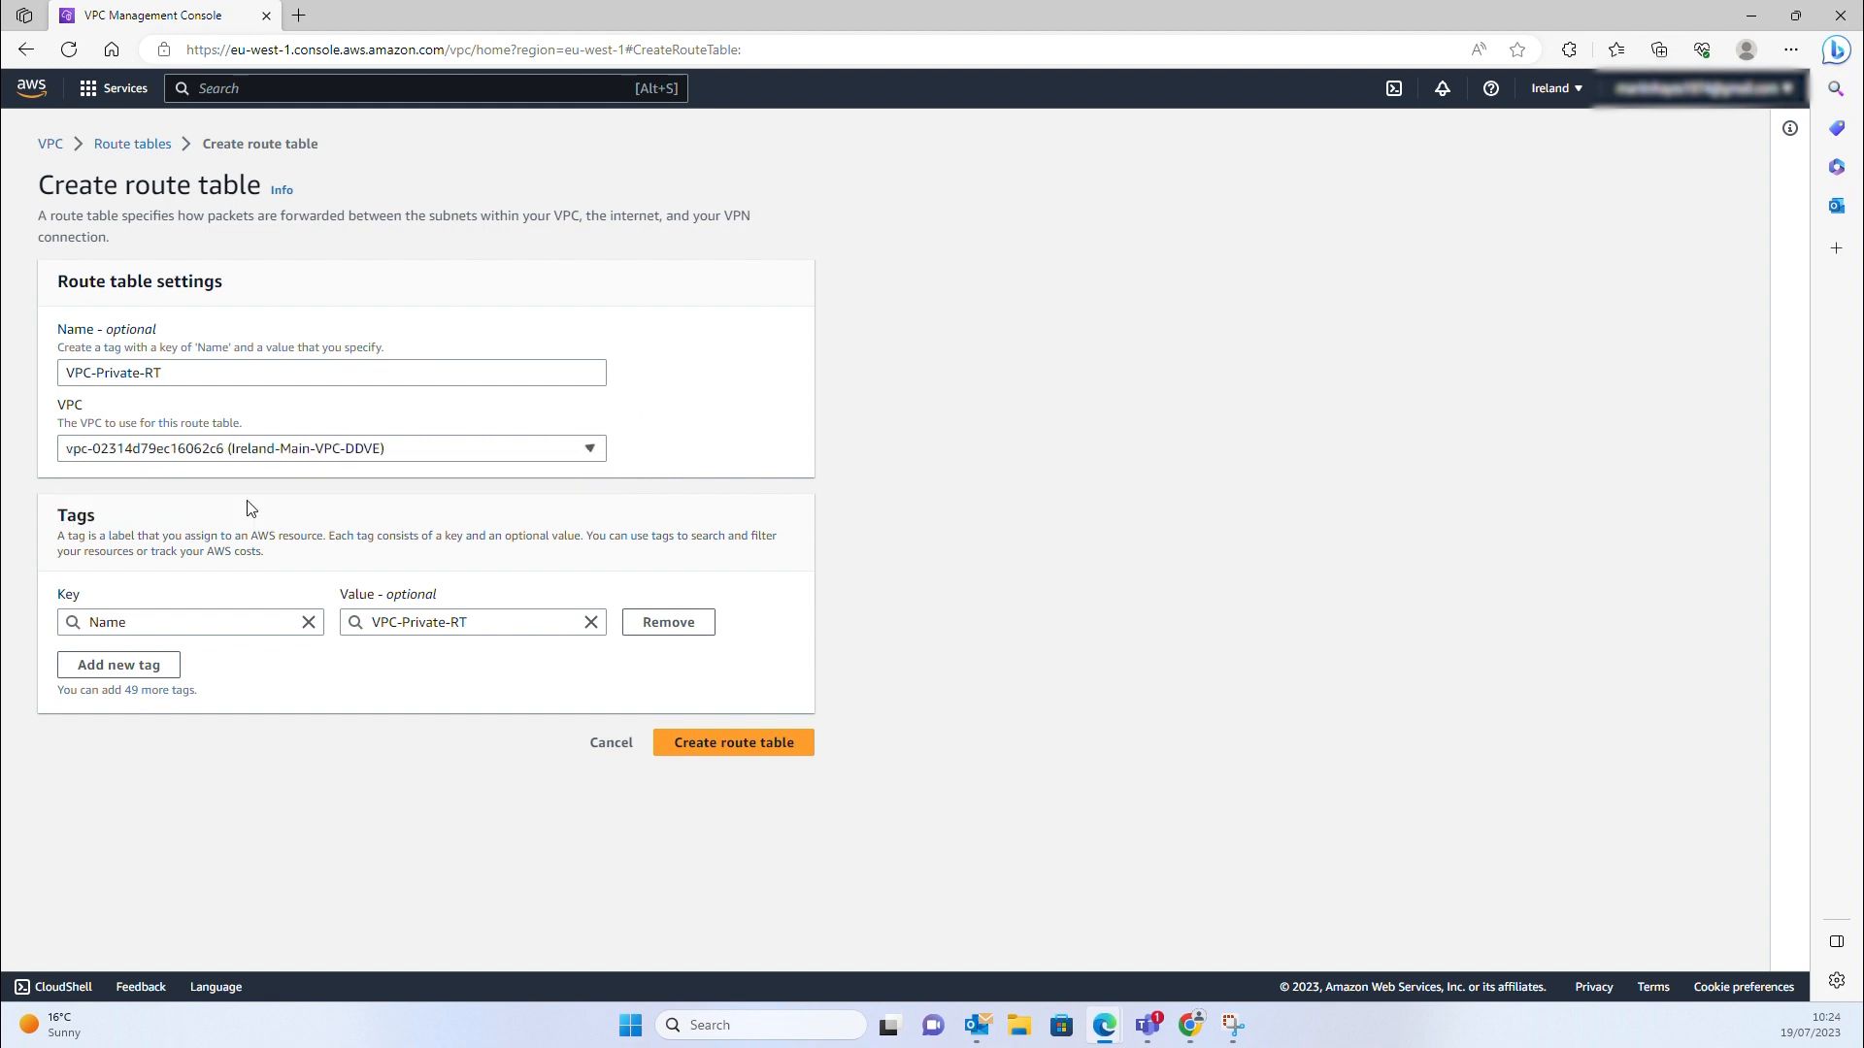
pyautogui.click(705, 761)
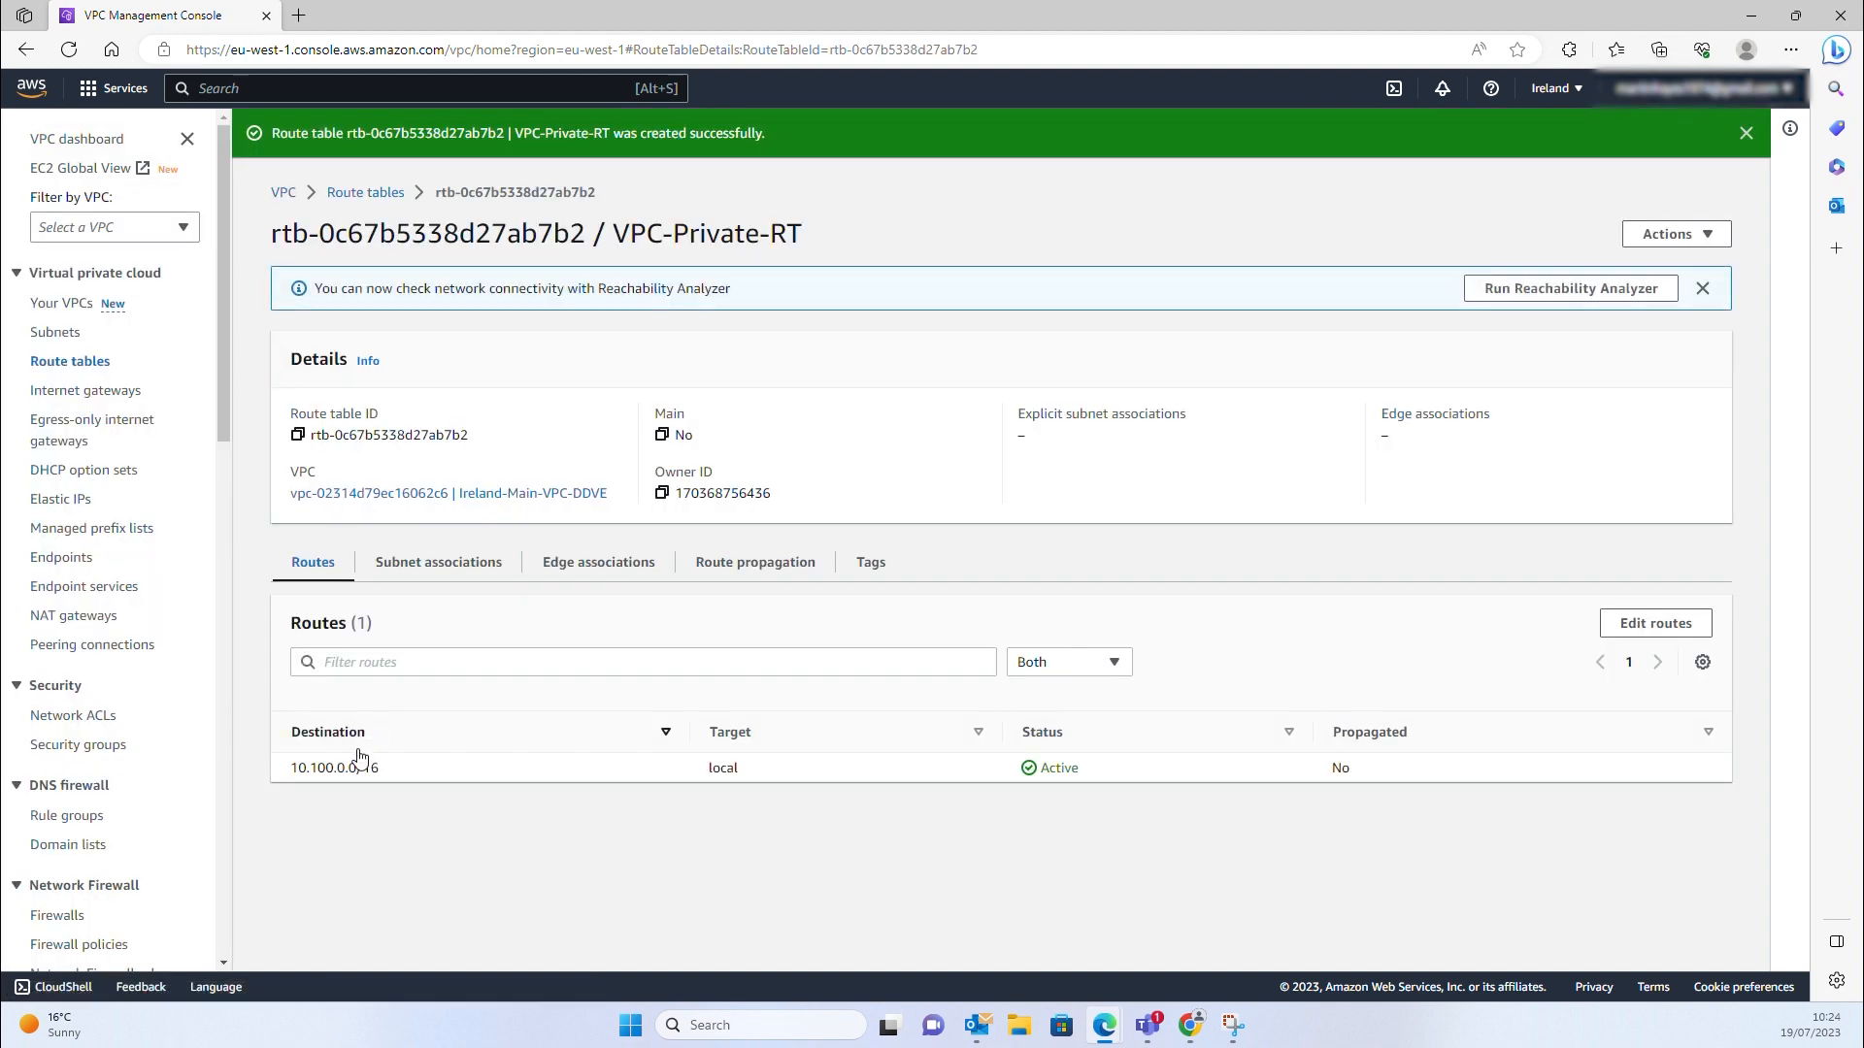
# Associate AZ1-Private-101 and AZ2-Private-201 with VPC-Private-RT
pyautogui.click(427, 569)
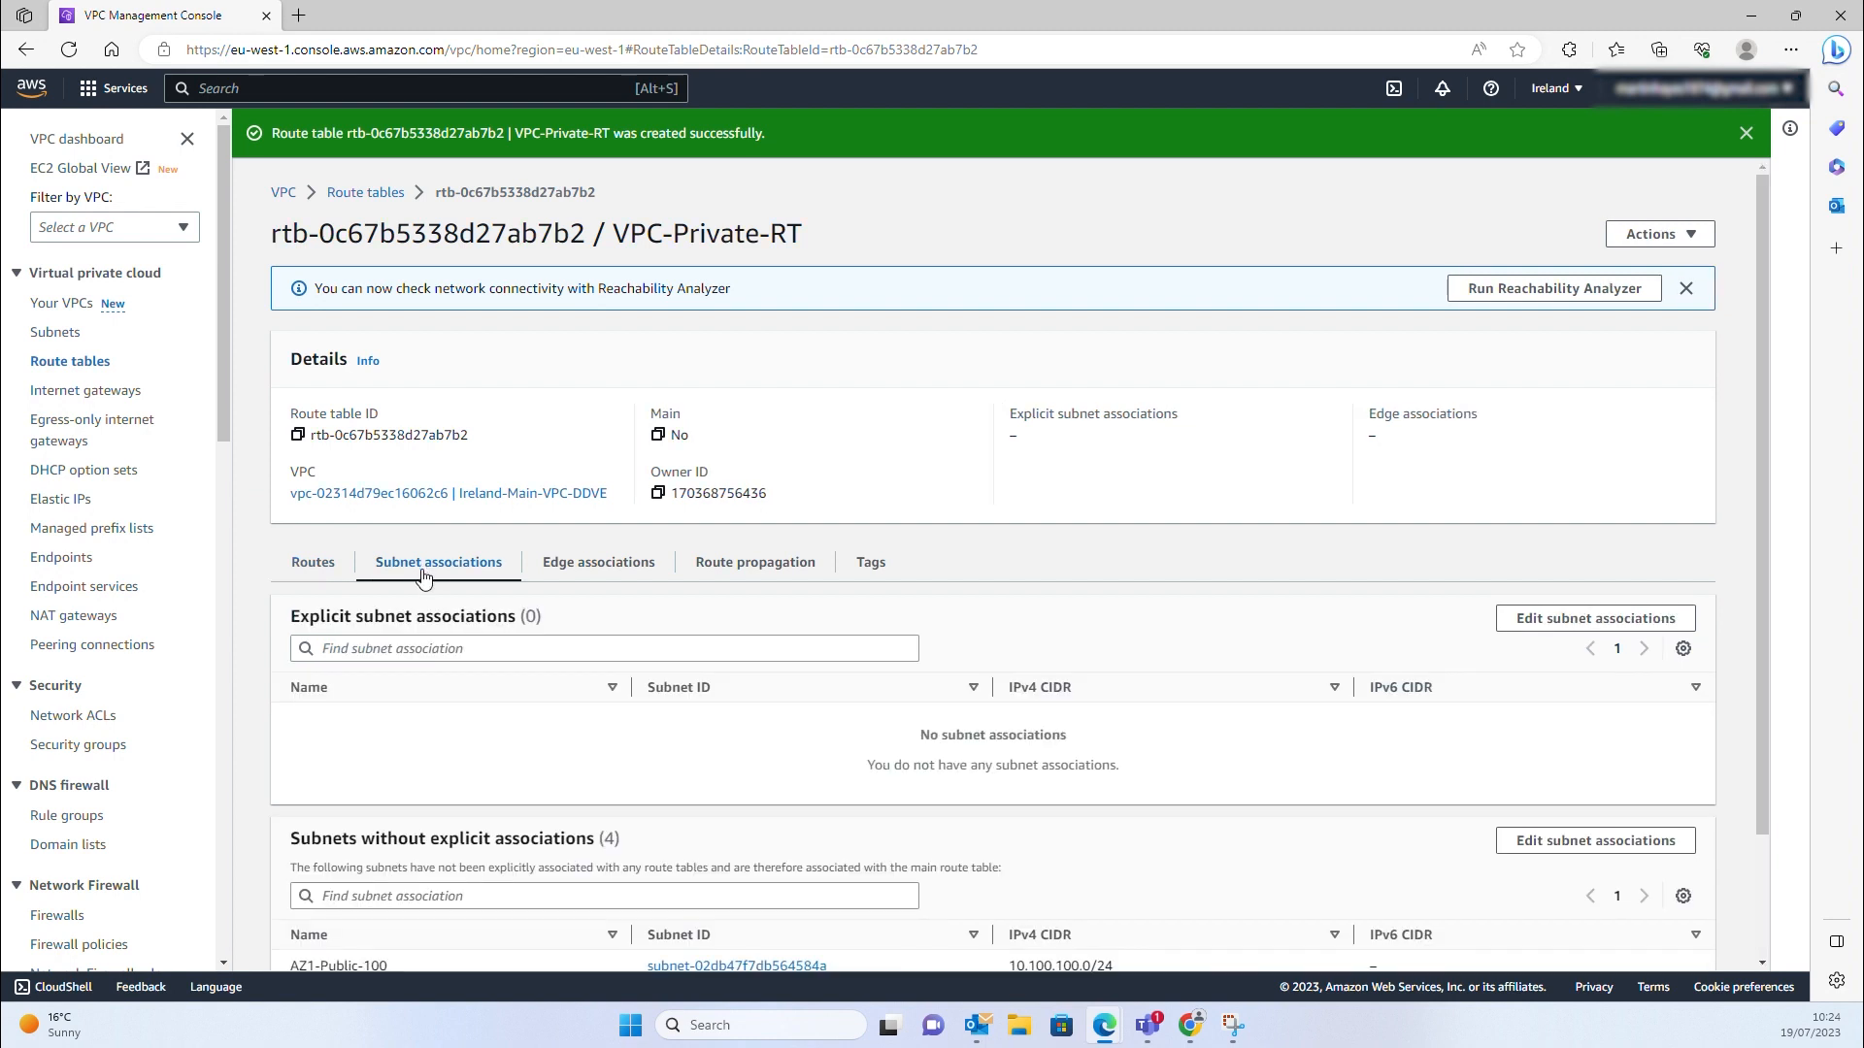
pyautogui.click(1540, 623)
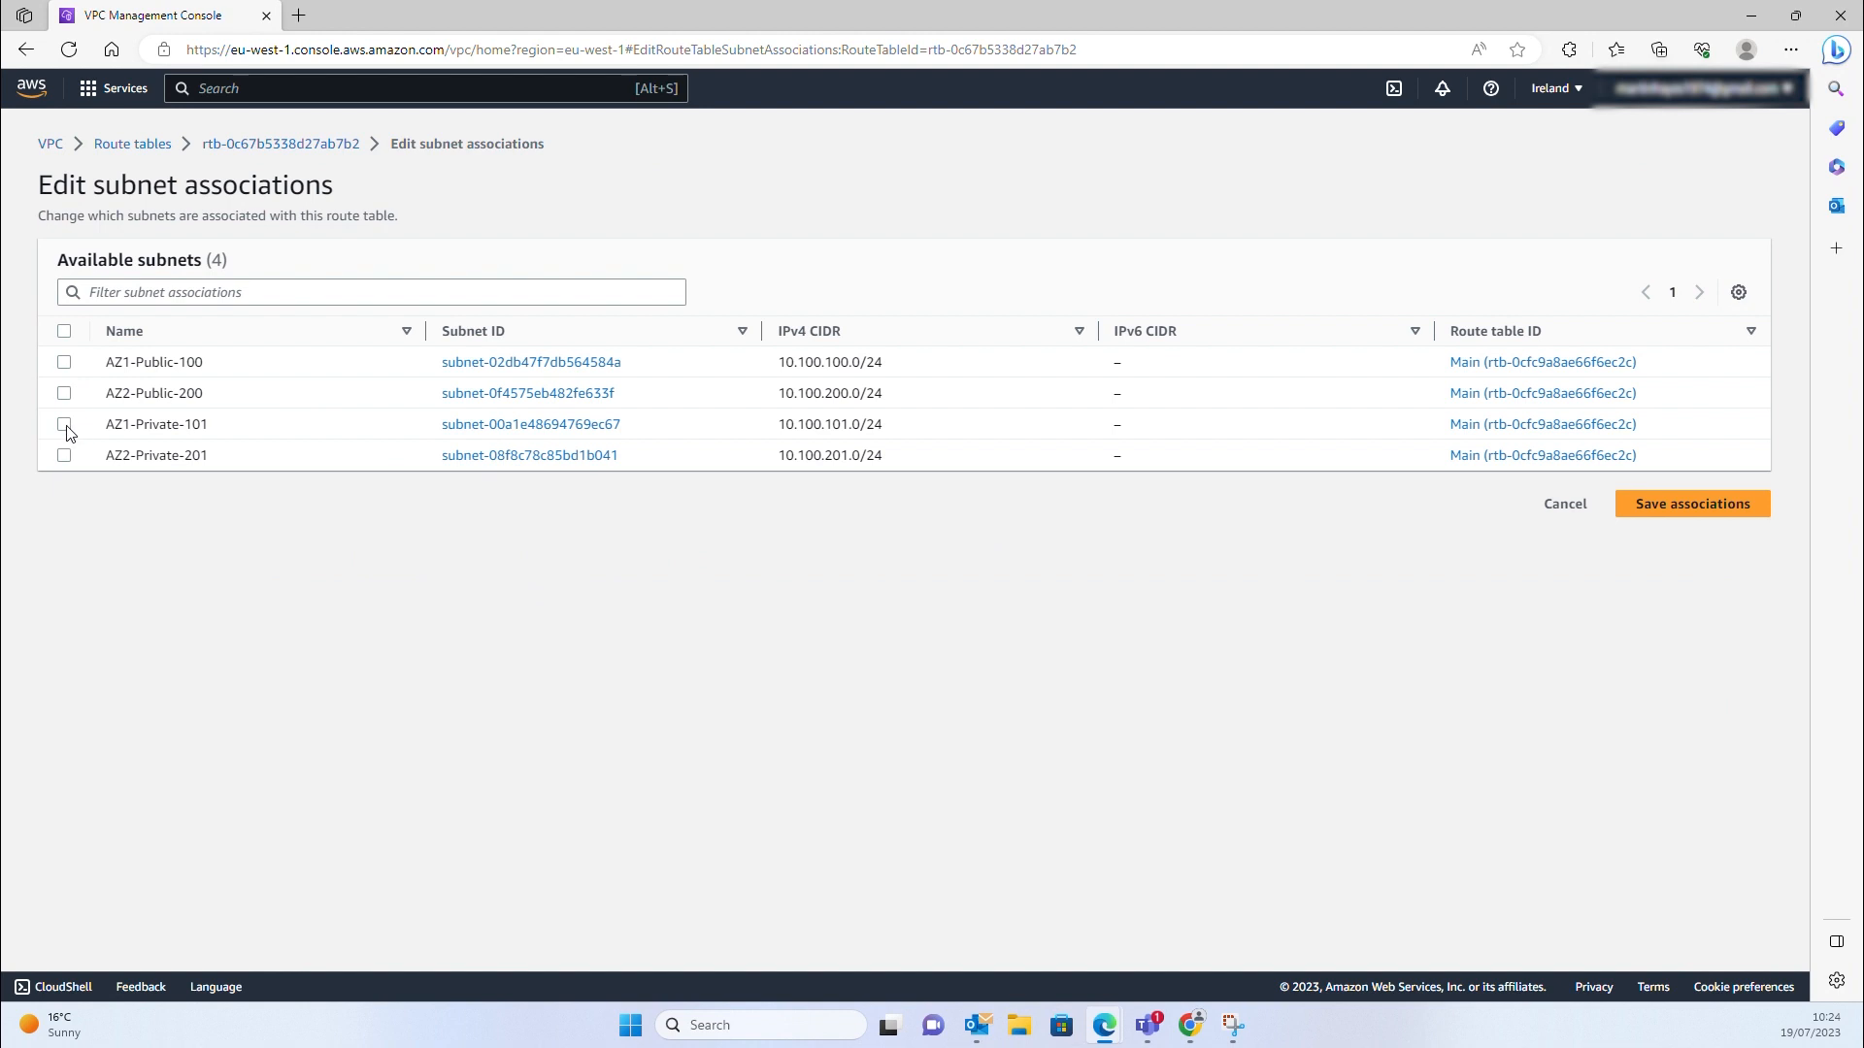
pyautogui.click(64, 425)
pyautogui.click(64, 455)
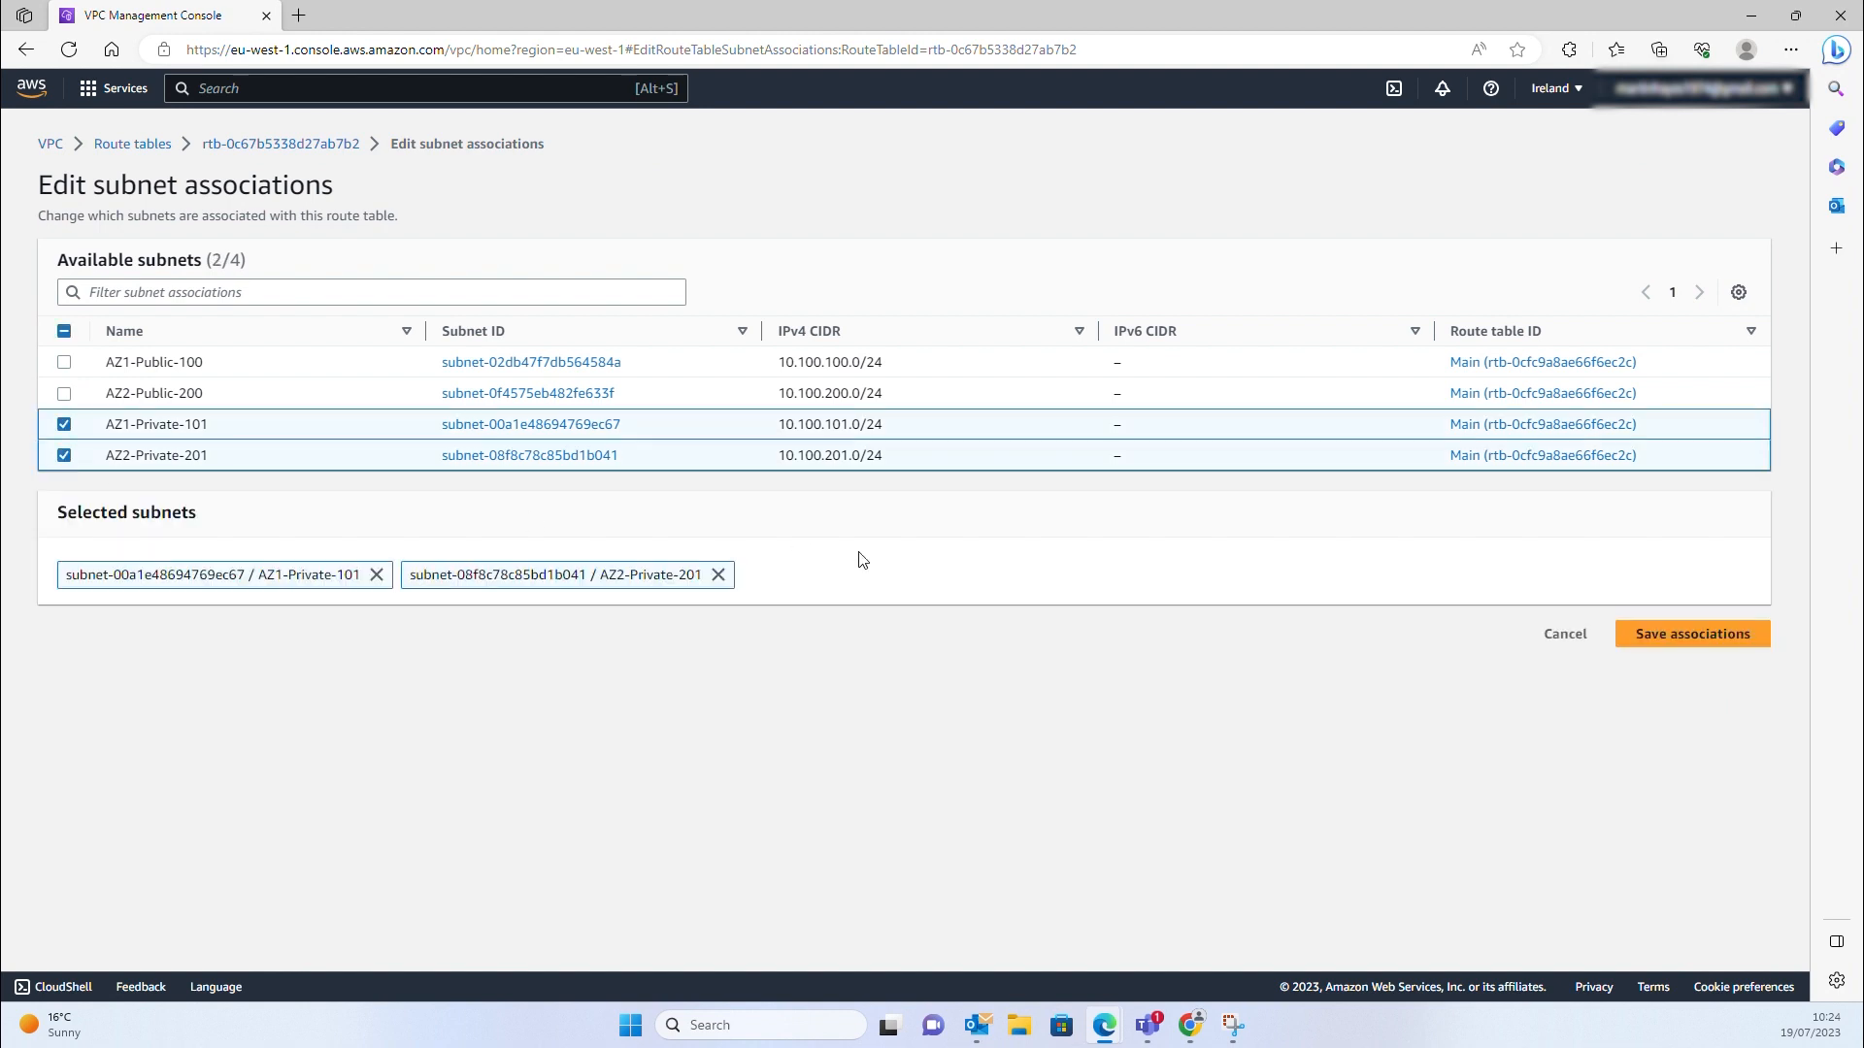
pyautogui.click(1680, 634)
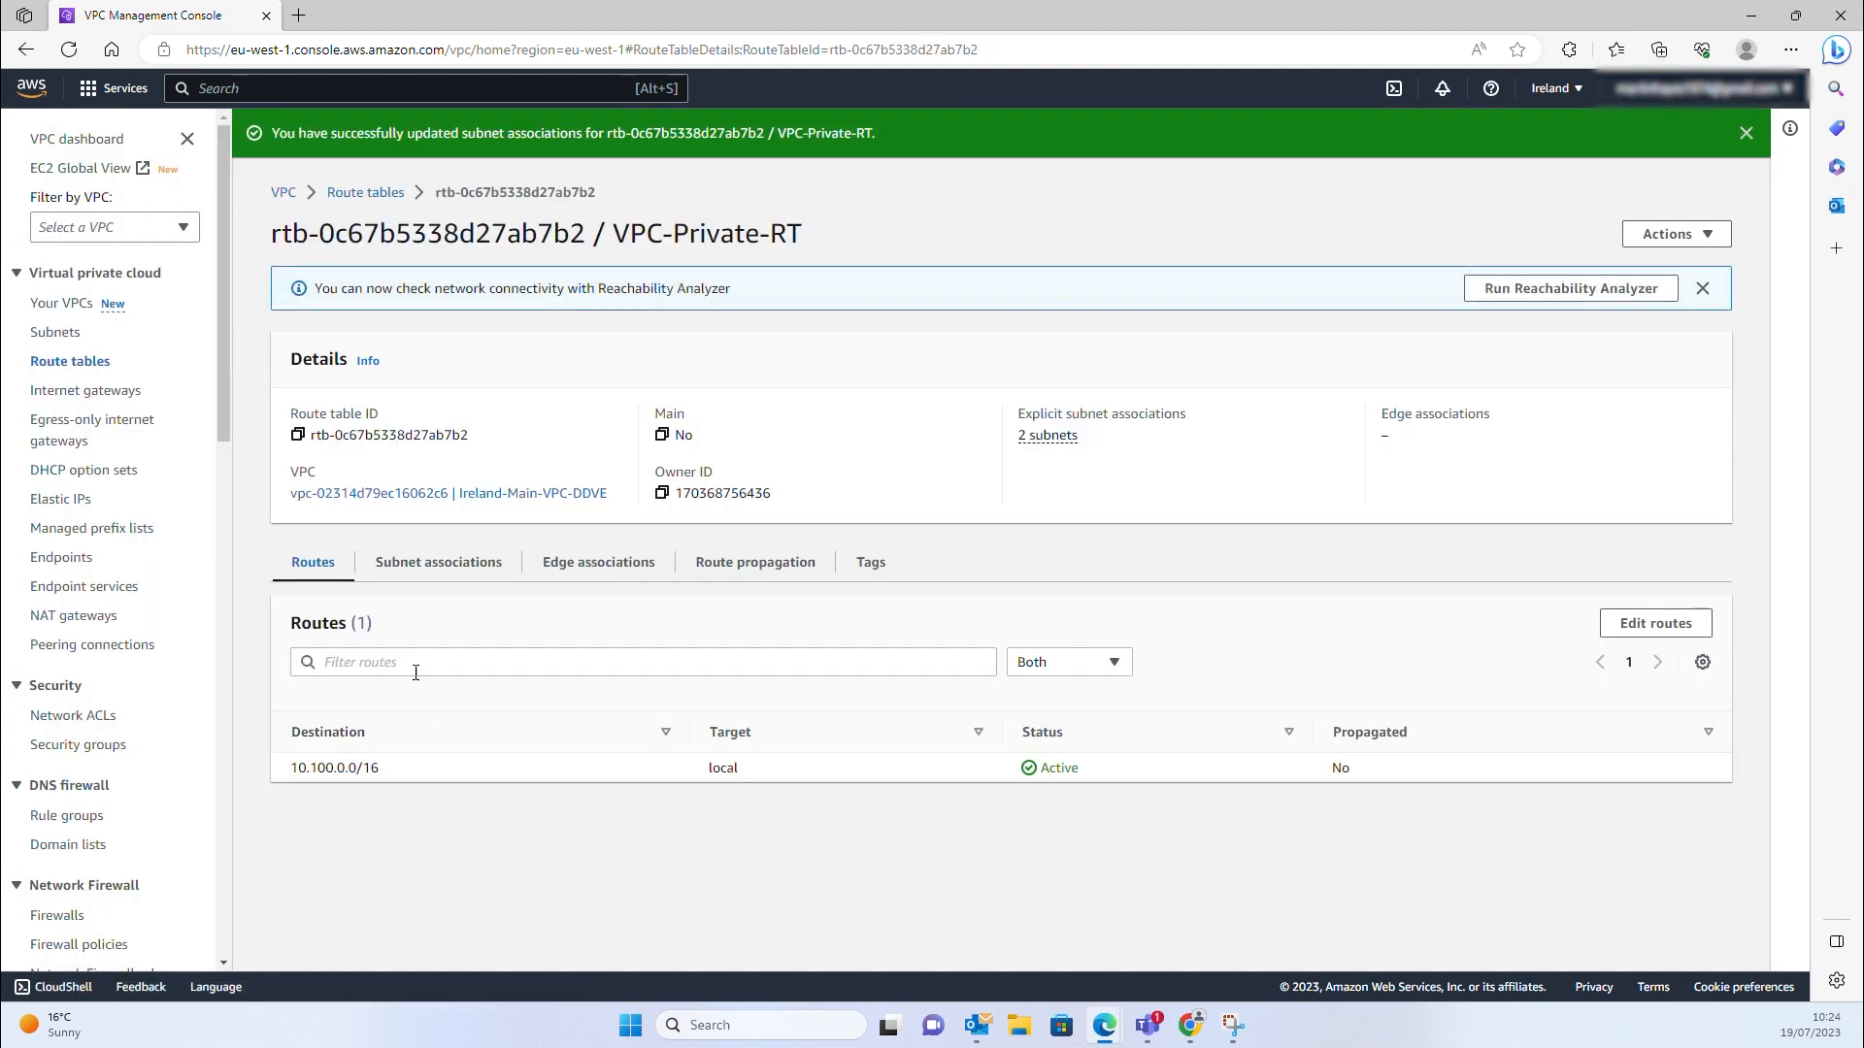
# Verify the associations and confirm AZ1-Private-101 uses VPC-Private-RT, then return to route tables
pyautogui.click(427, 568)
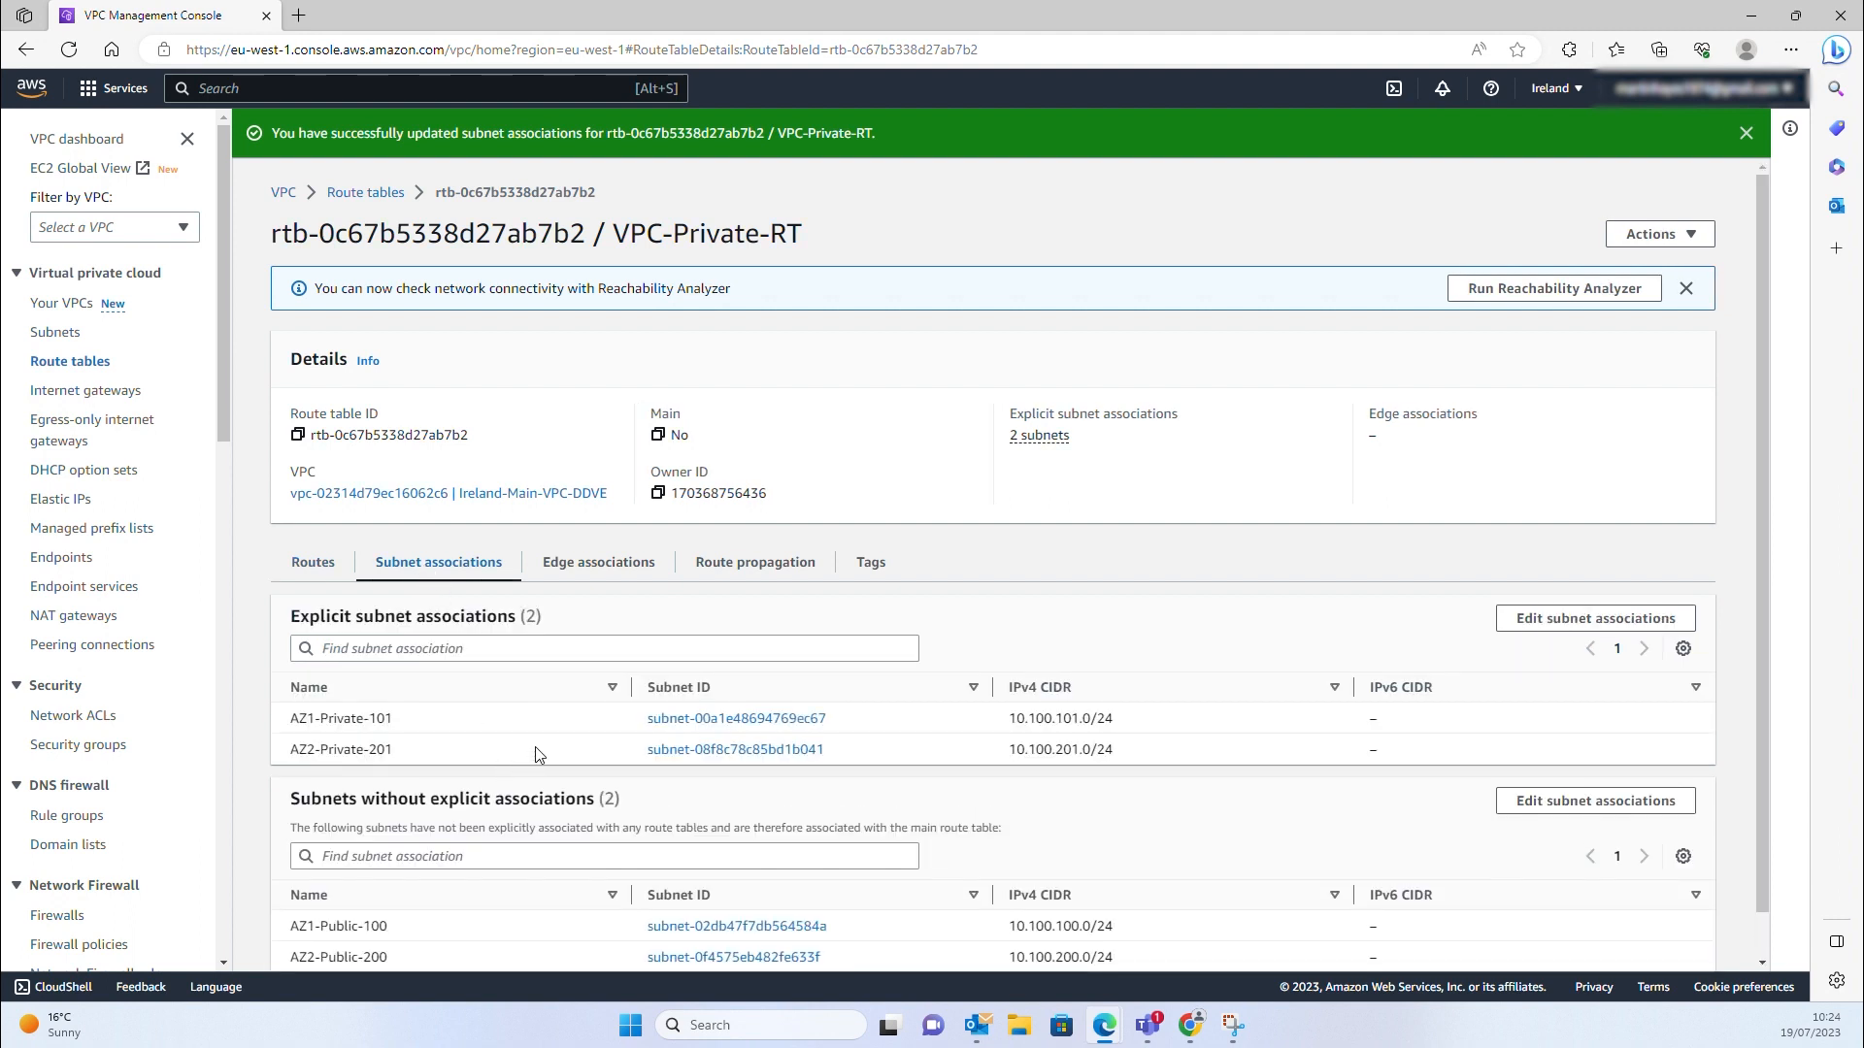
pyautogui.scroll(-1, 534, 753)
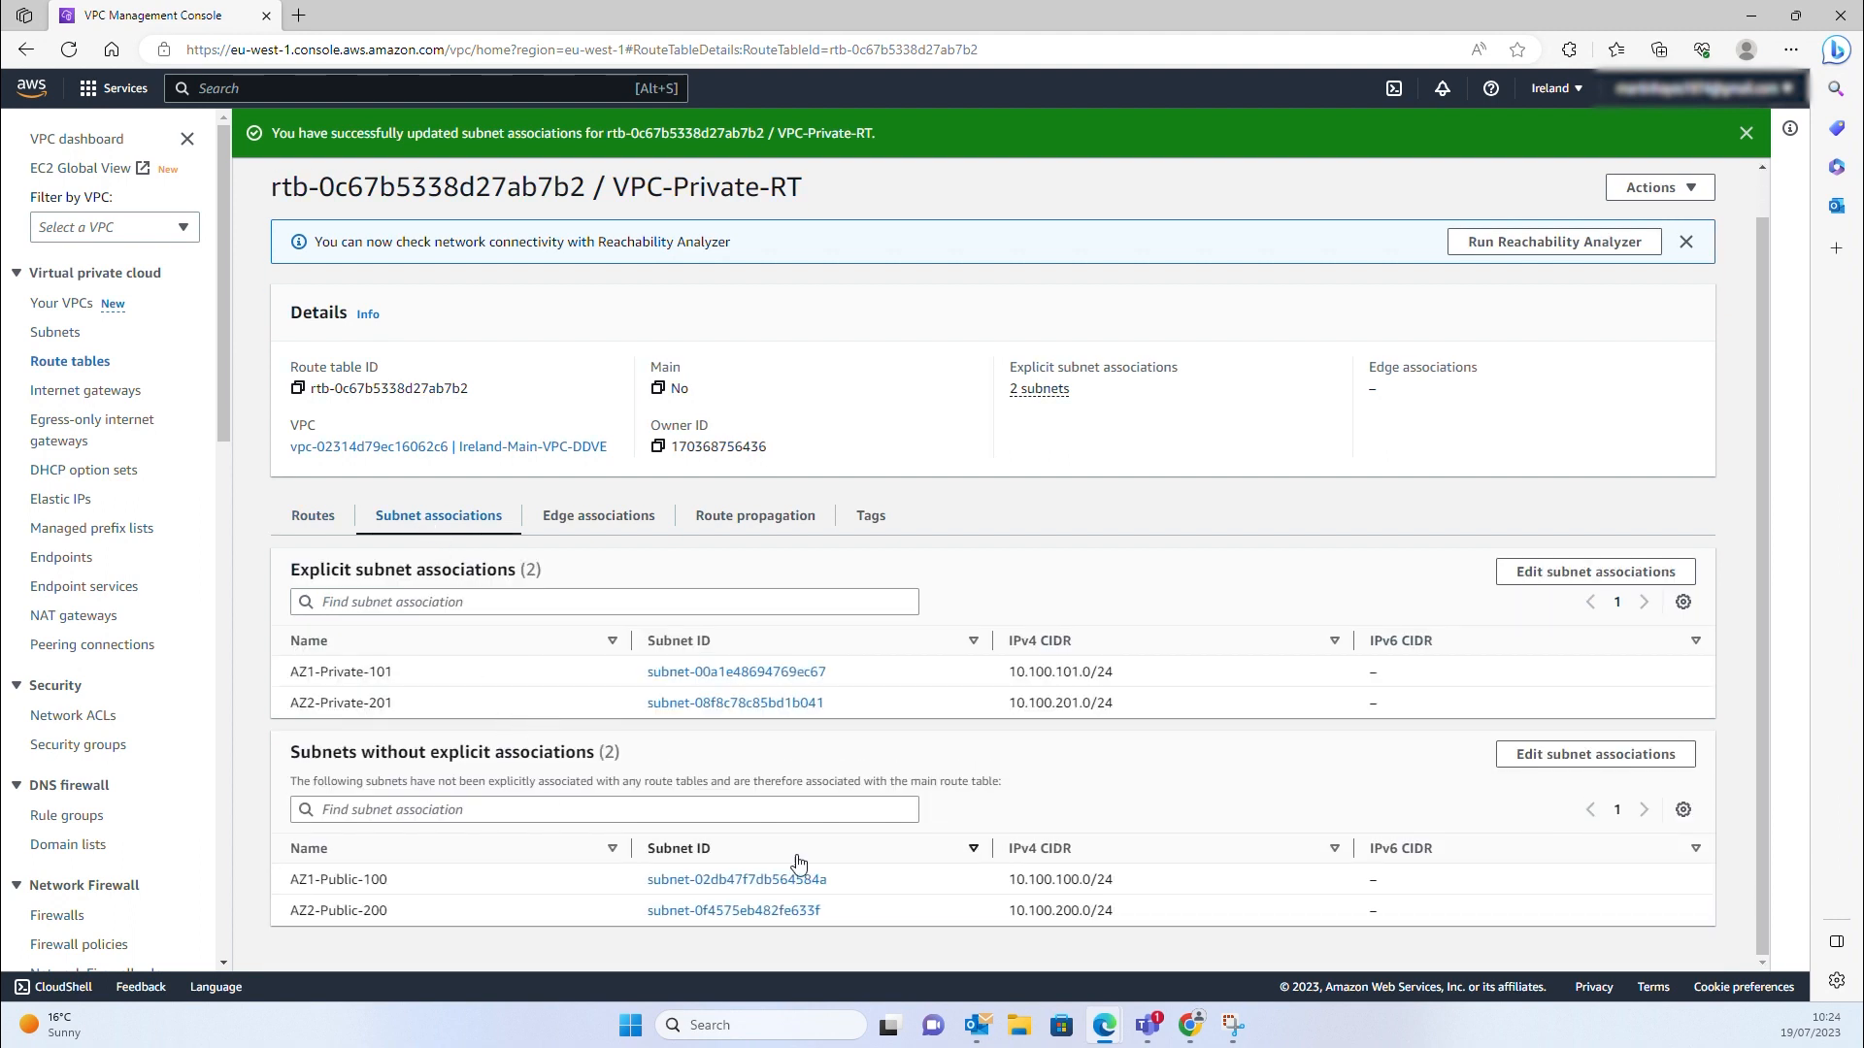
pyautogui.click(60, 331)
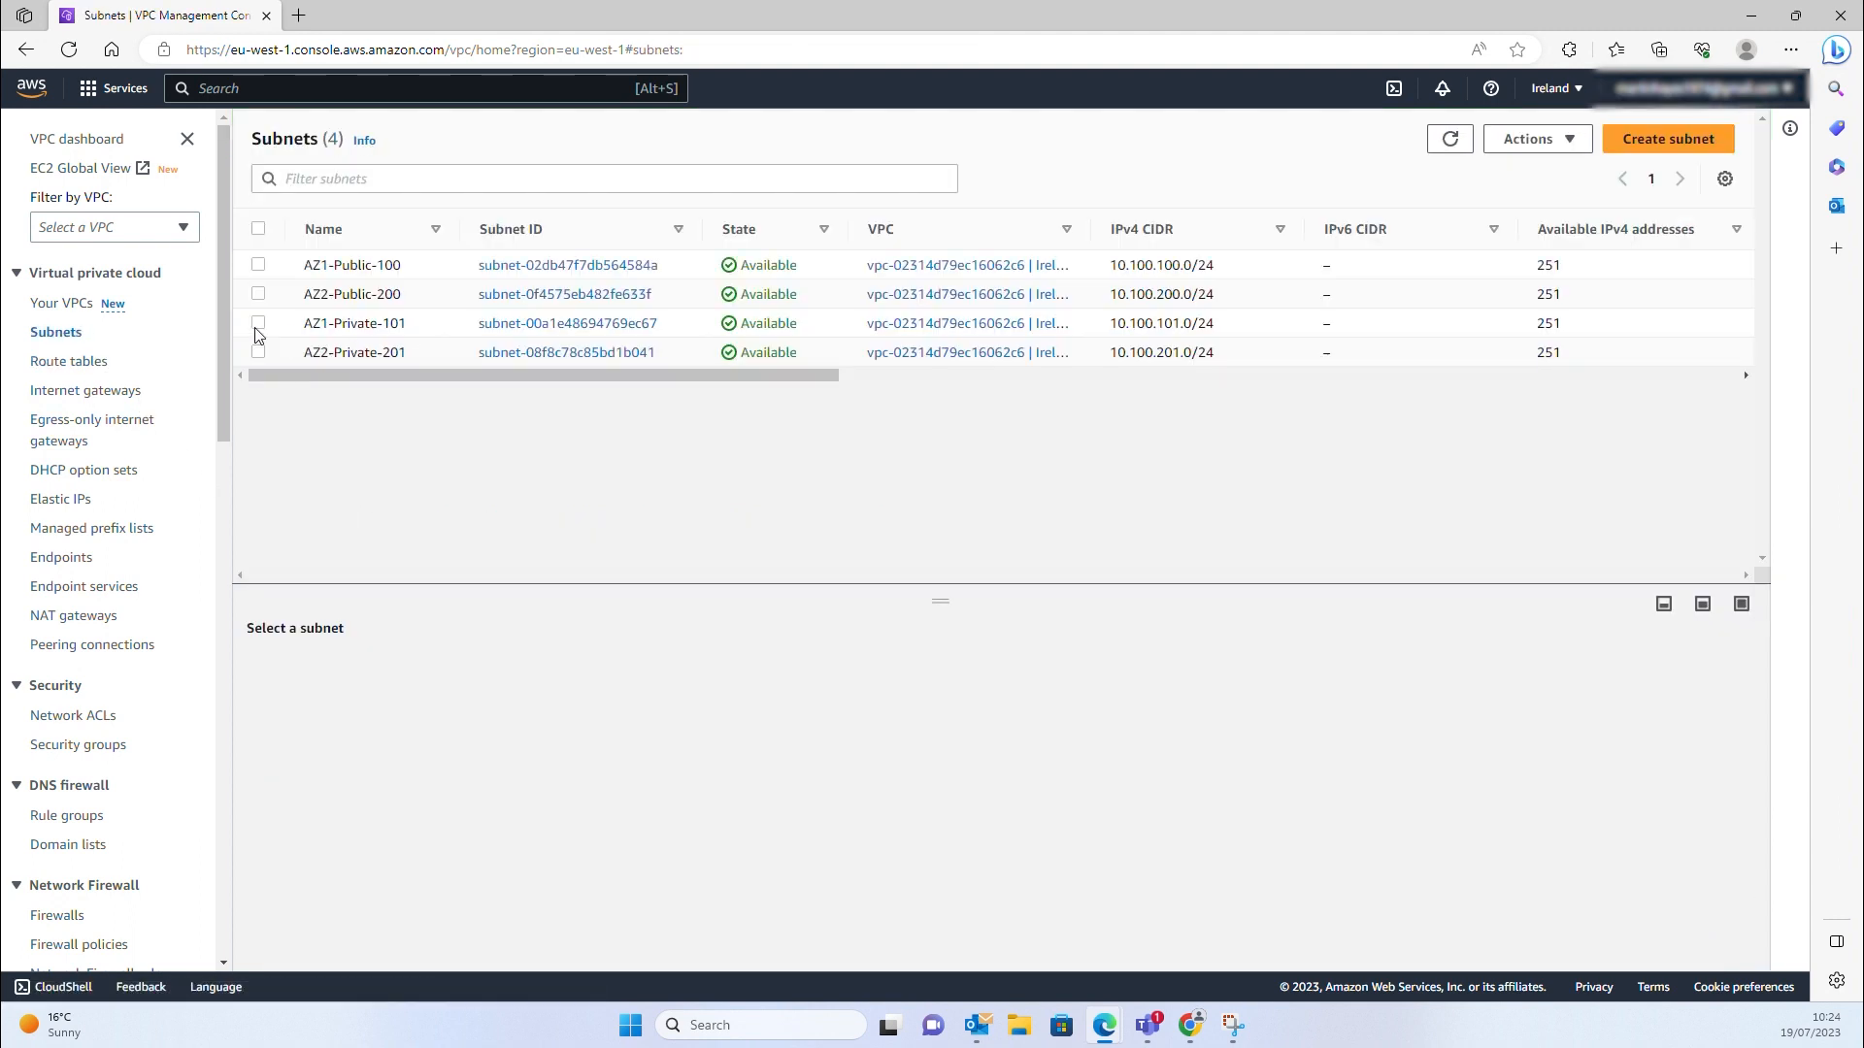
pyautogui.click(503, 324)
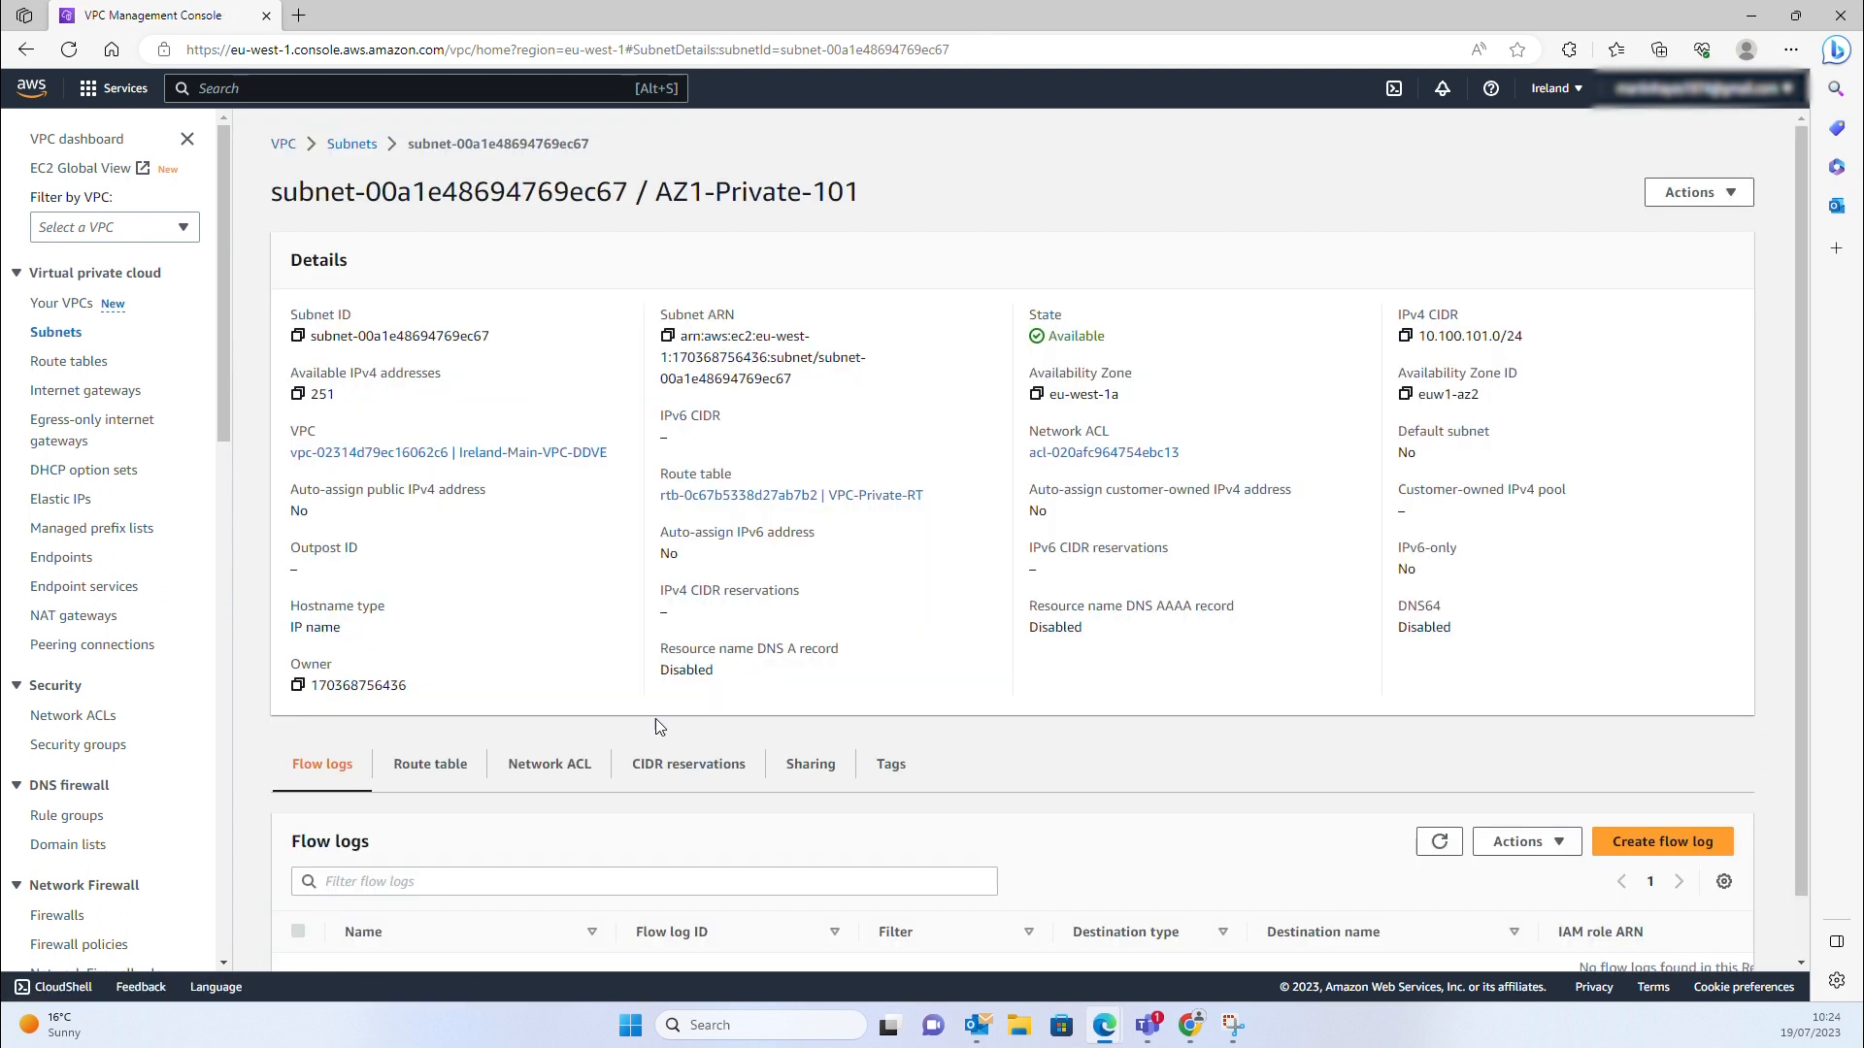
pyautogui.scroll(-1, 655, 719)
pyautogui.click(450, 701)
pyautogui.scroll(-1, 456, 728)
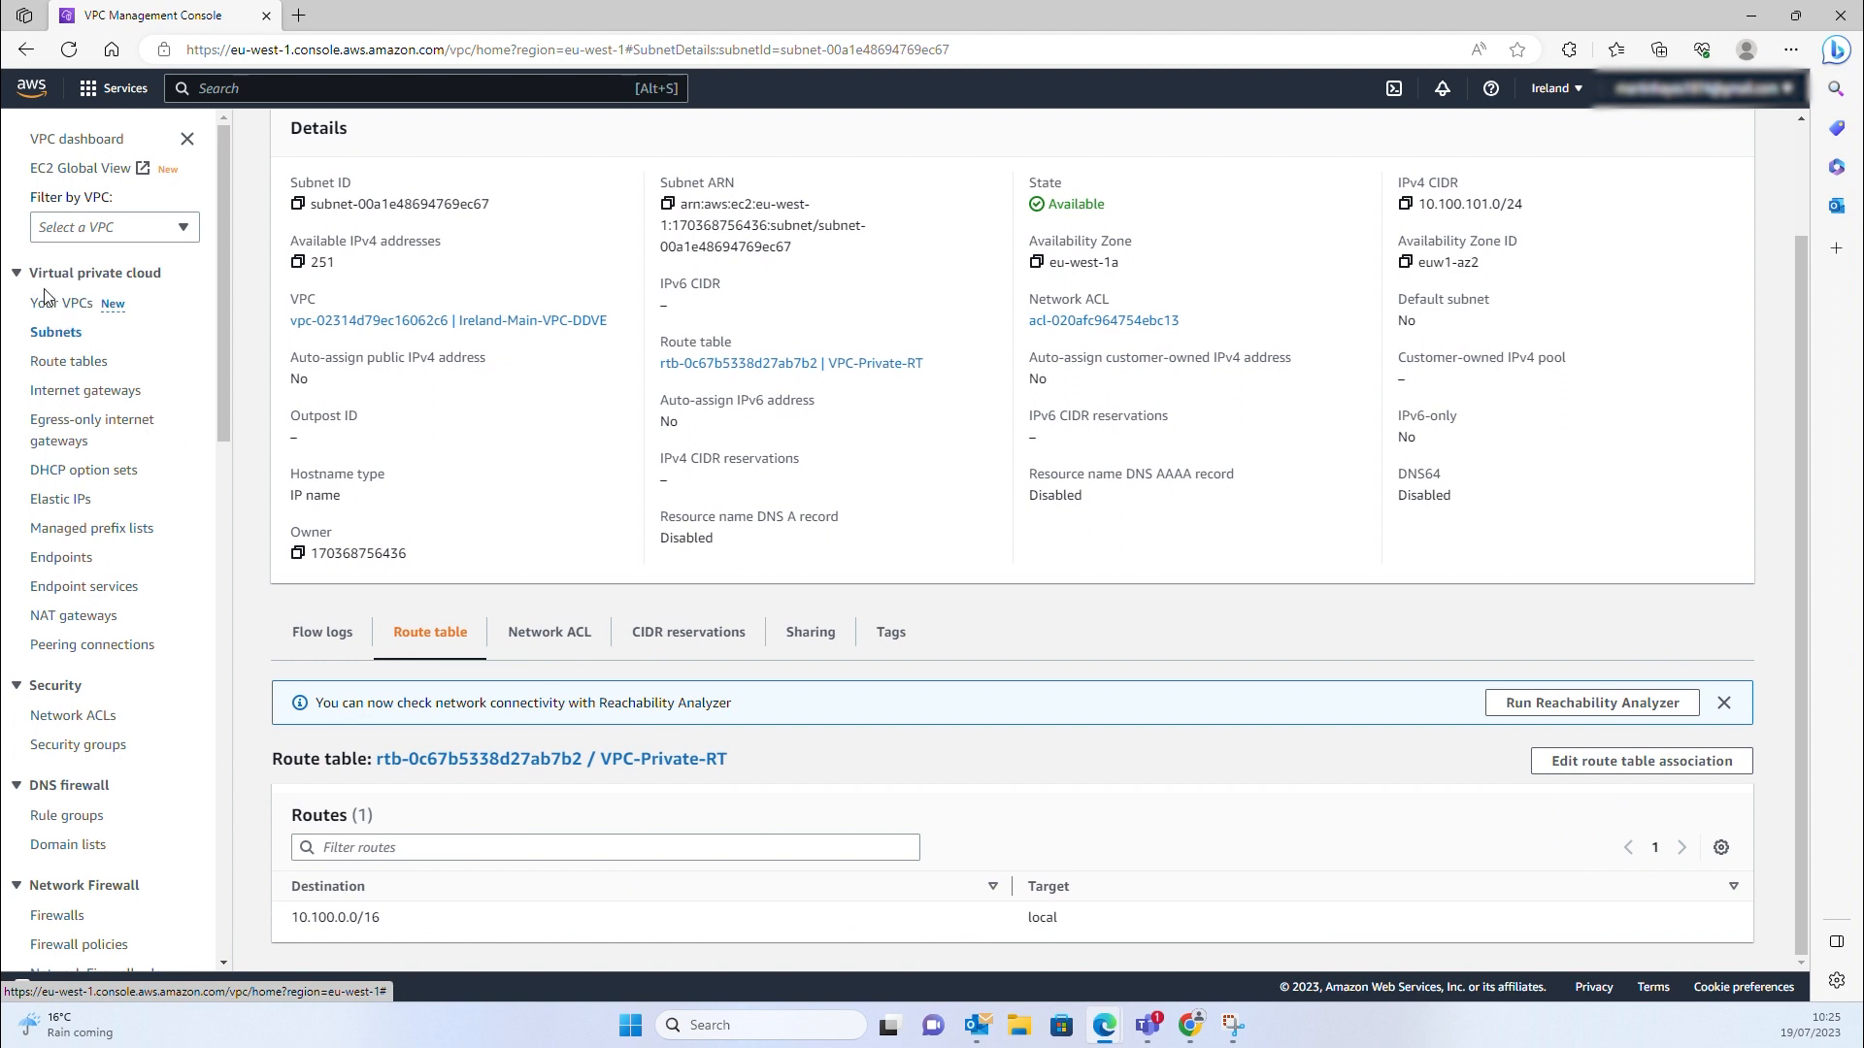
pyautogui.click(66, 362)
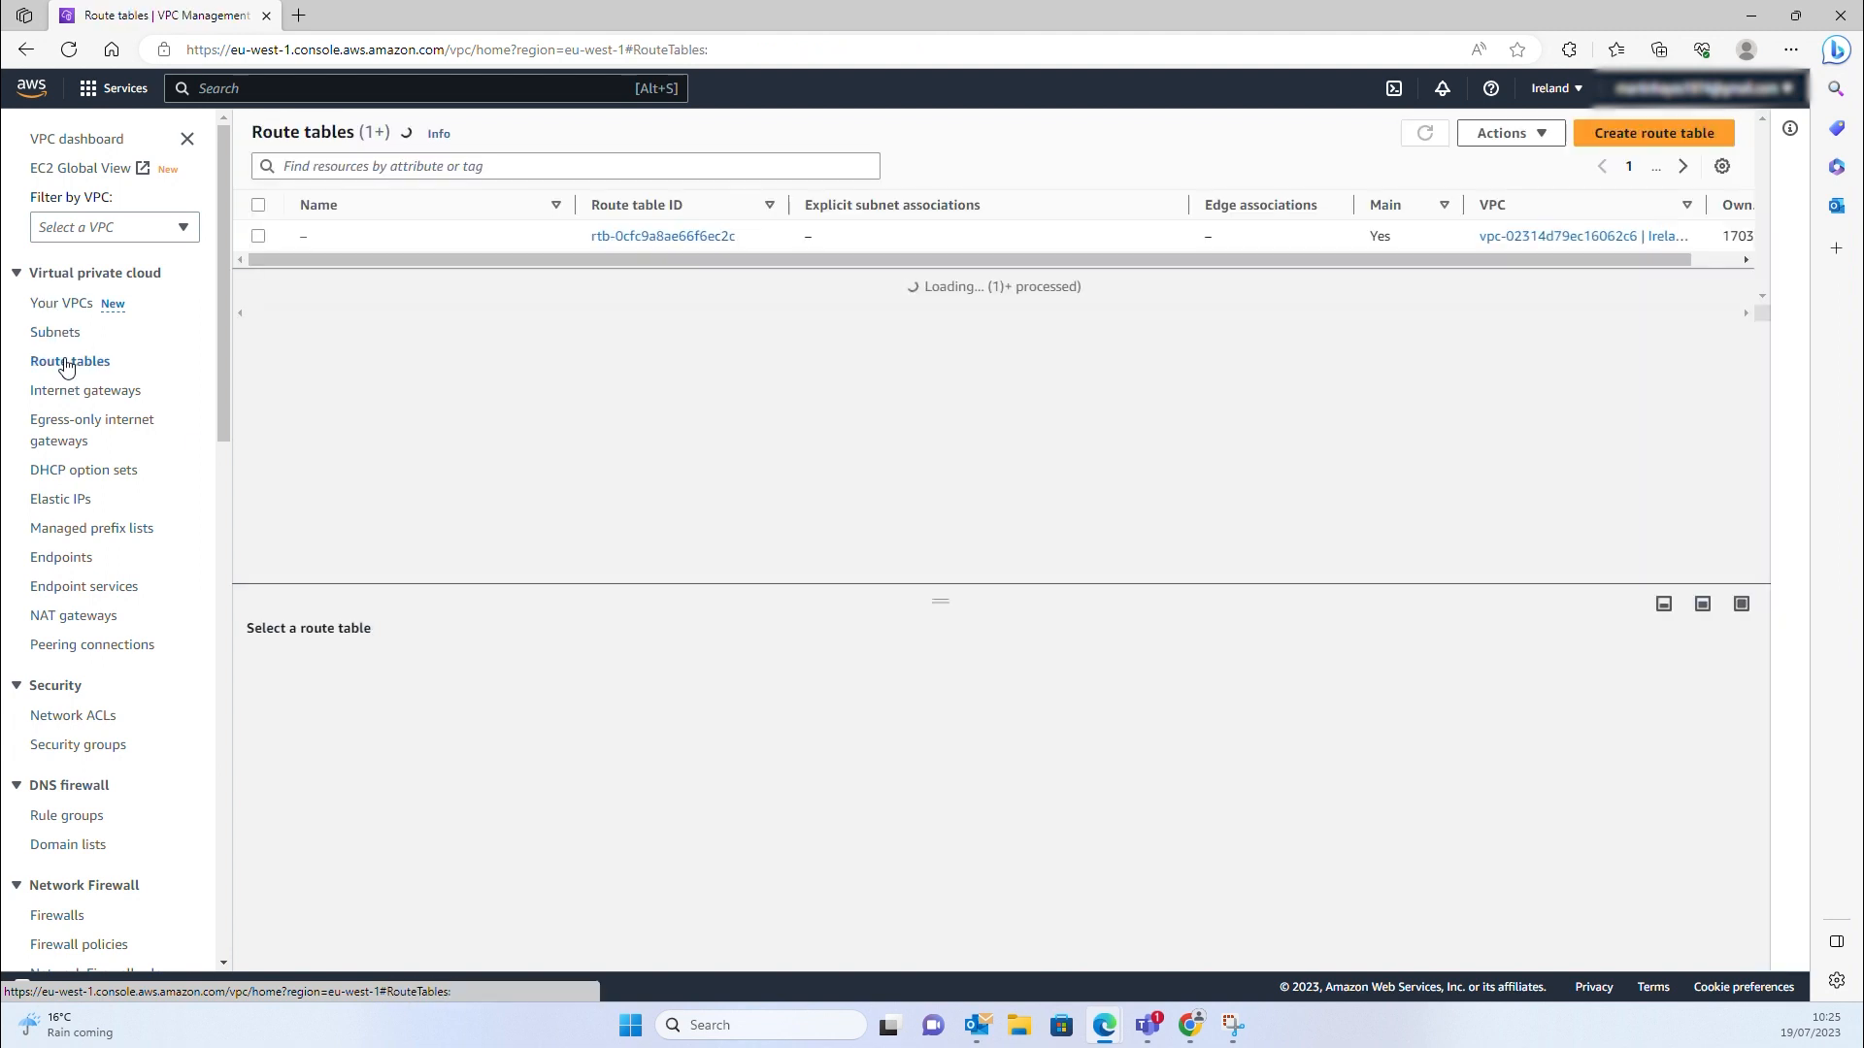
# Create the VPC-Public-RT route table in Ireland-Main-VPC-DDVE
pyautogui.click(1635, 136)
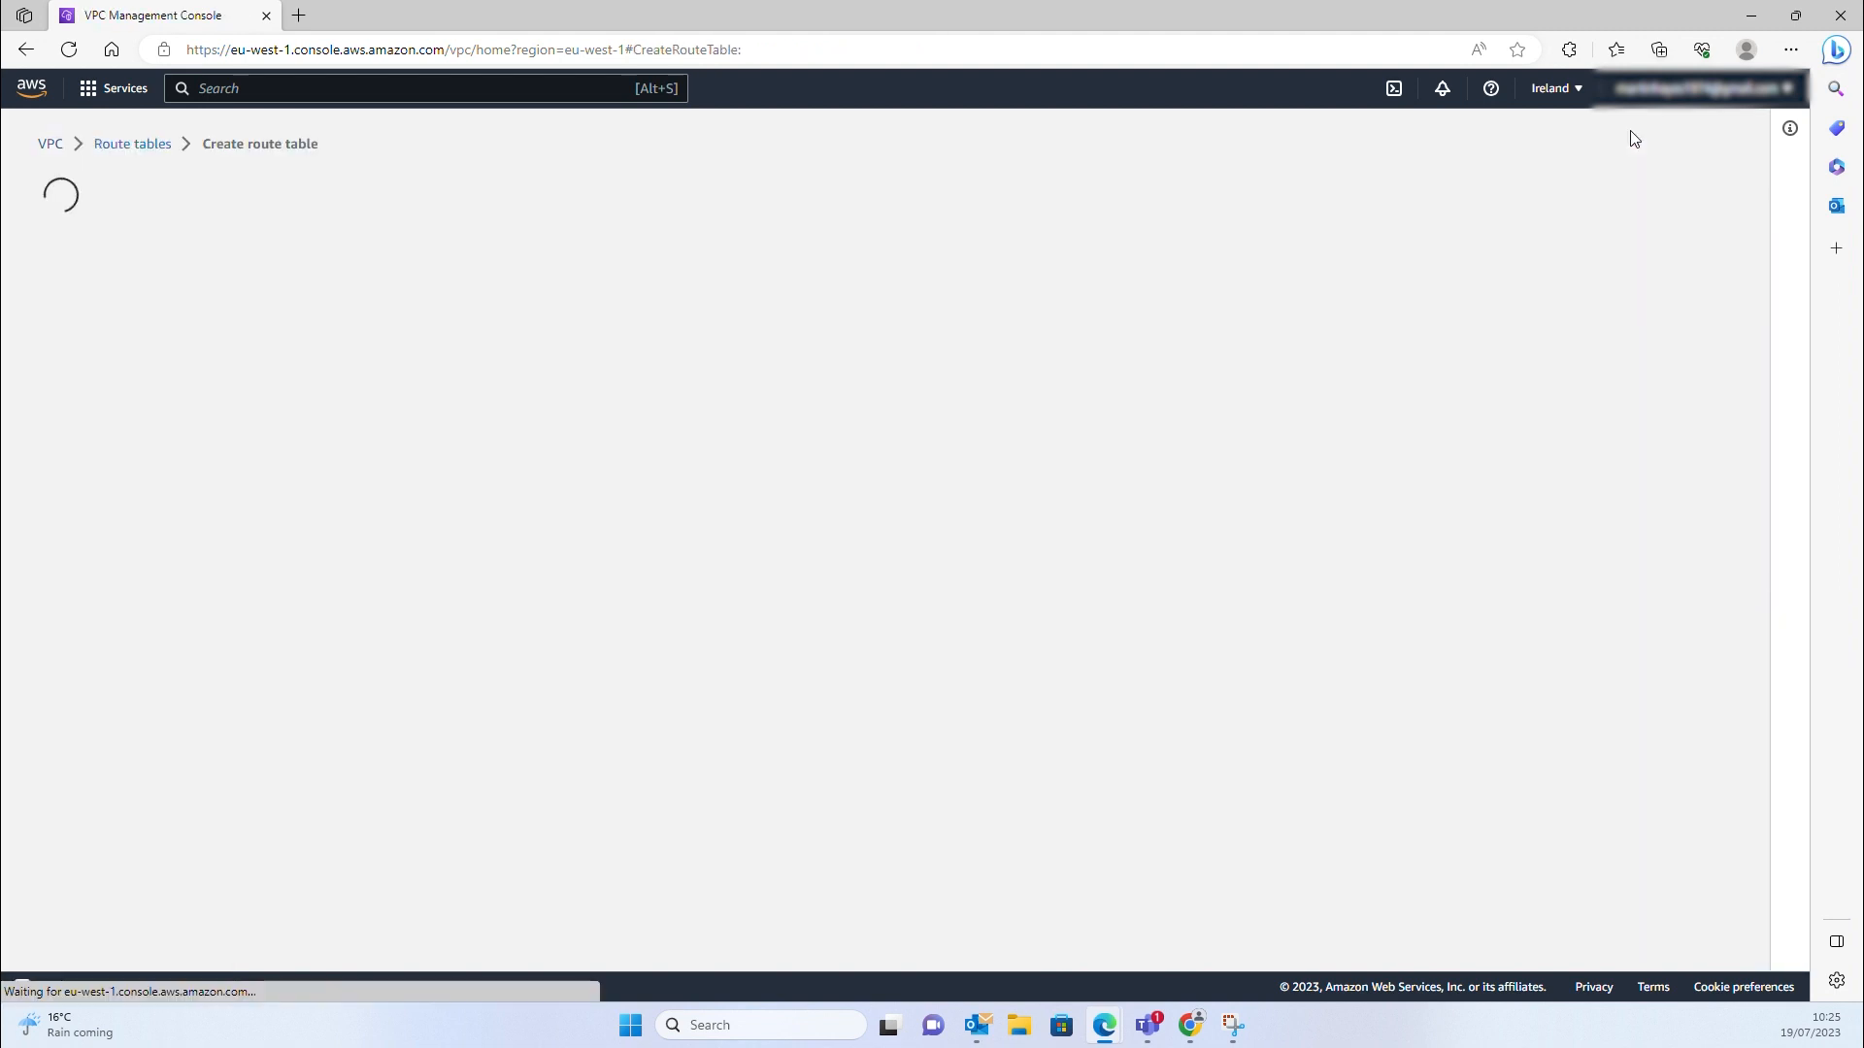
pyautogui.click(168, 374)
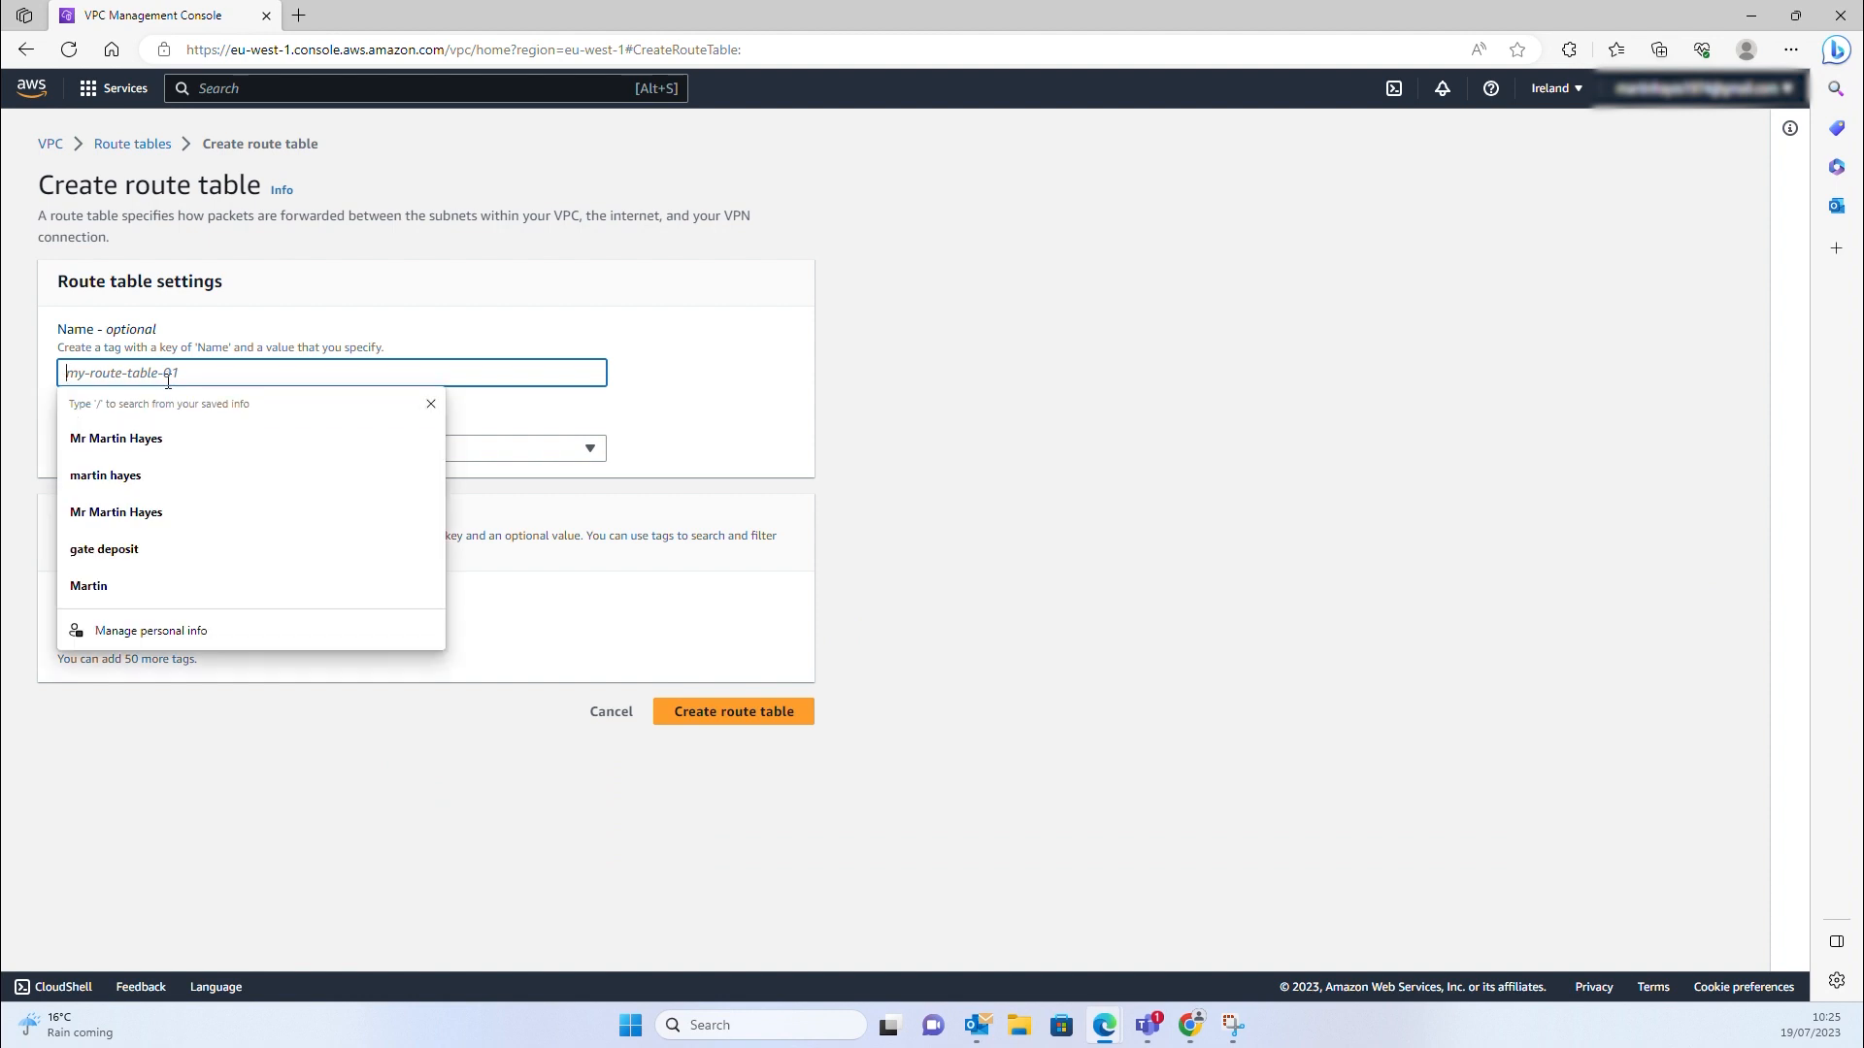
pyautogui.write('VPC')
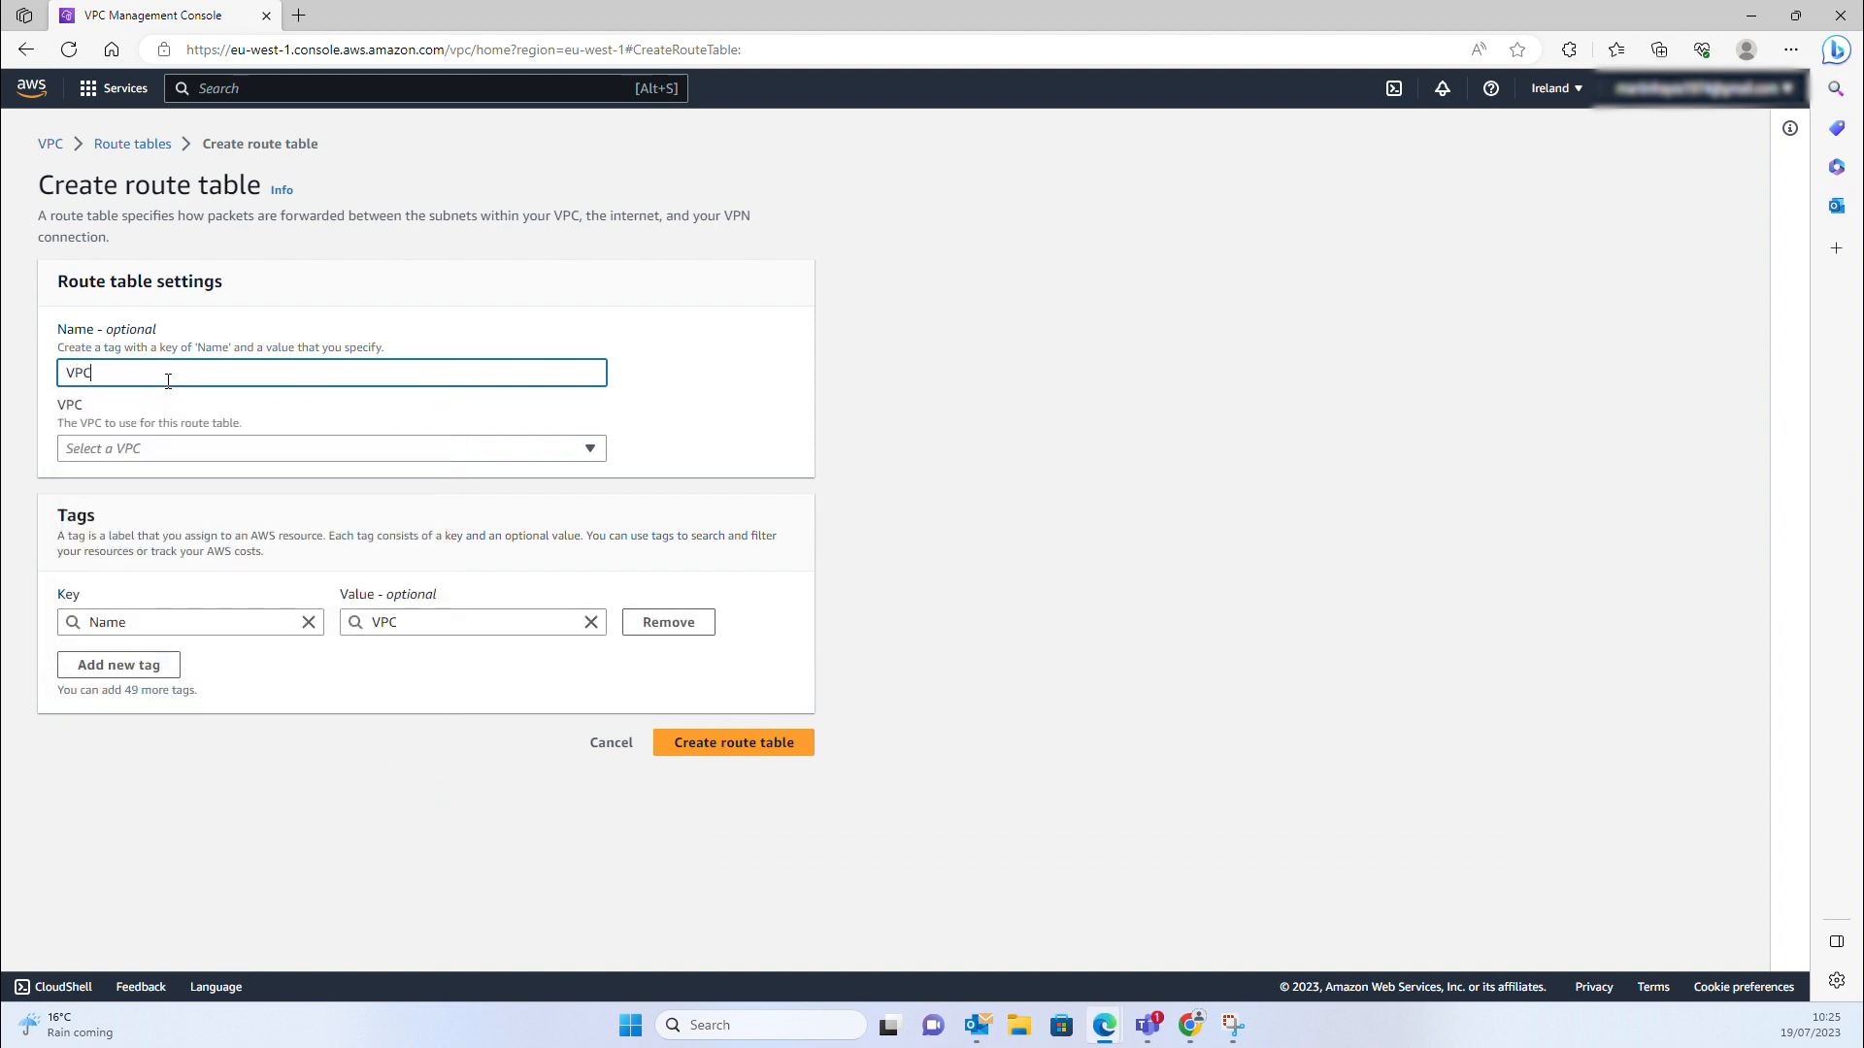
pyautogui.write('-Public-RT')
pyautogui.click(730, 743)
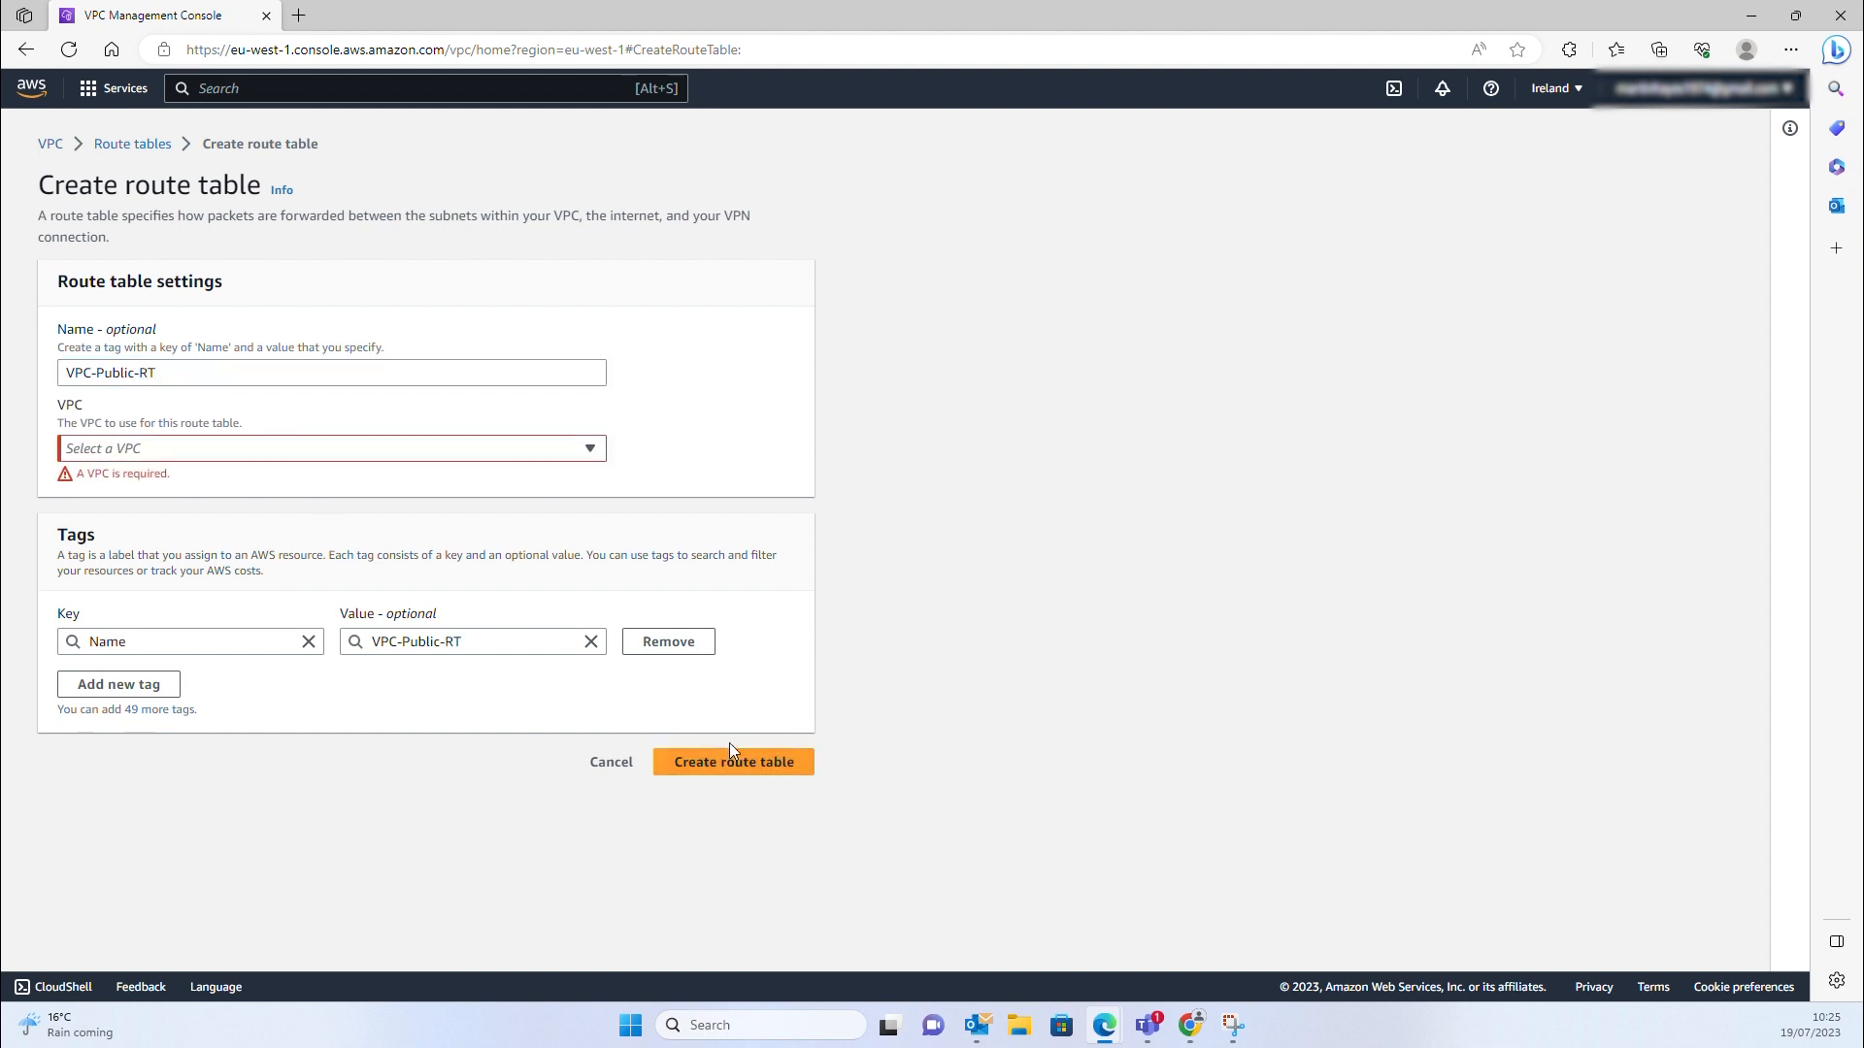
pyautogui.click(576, 452)
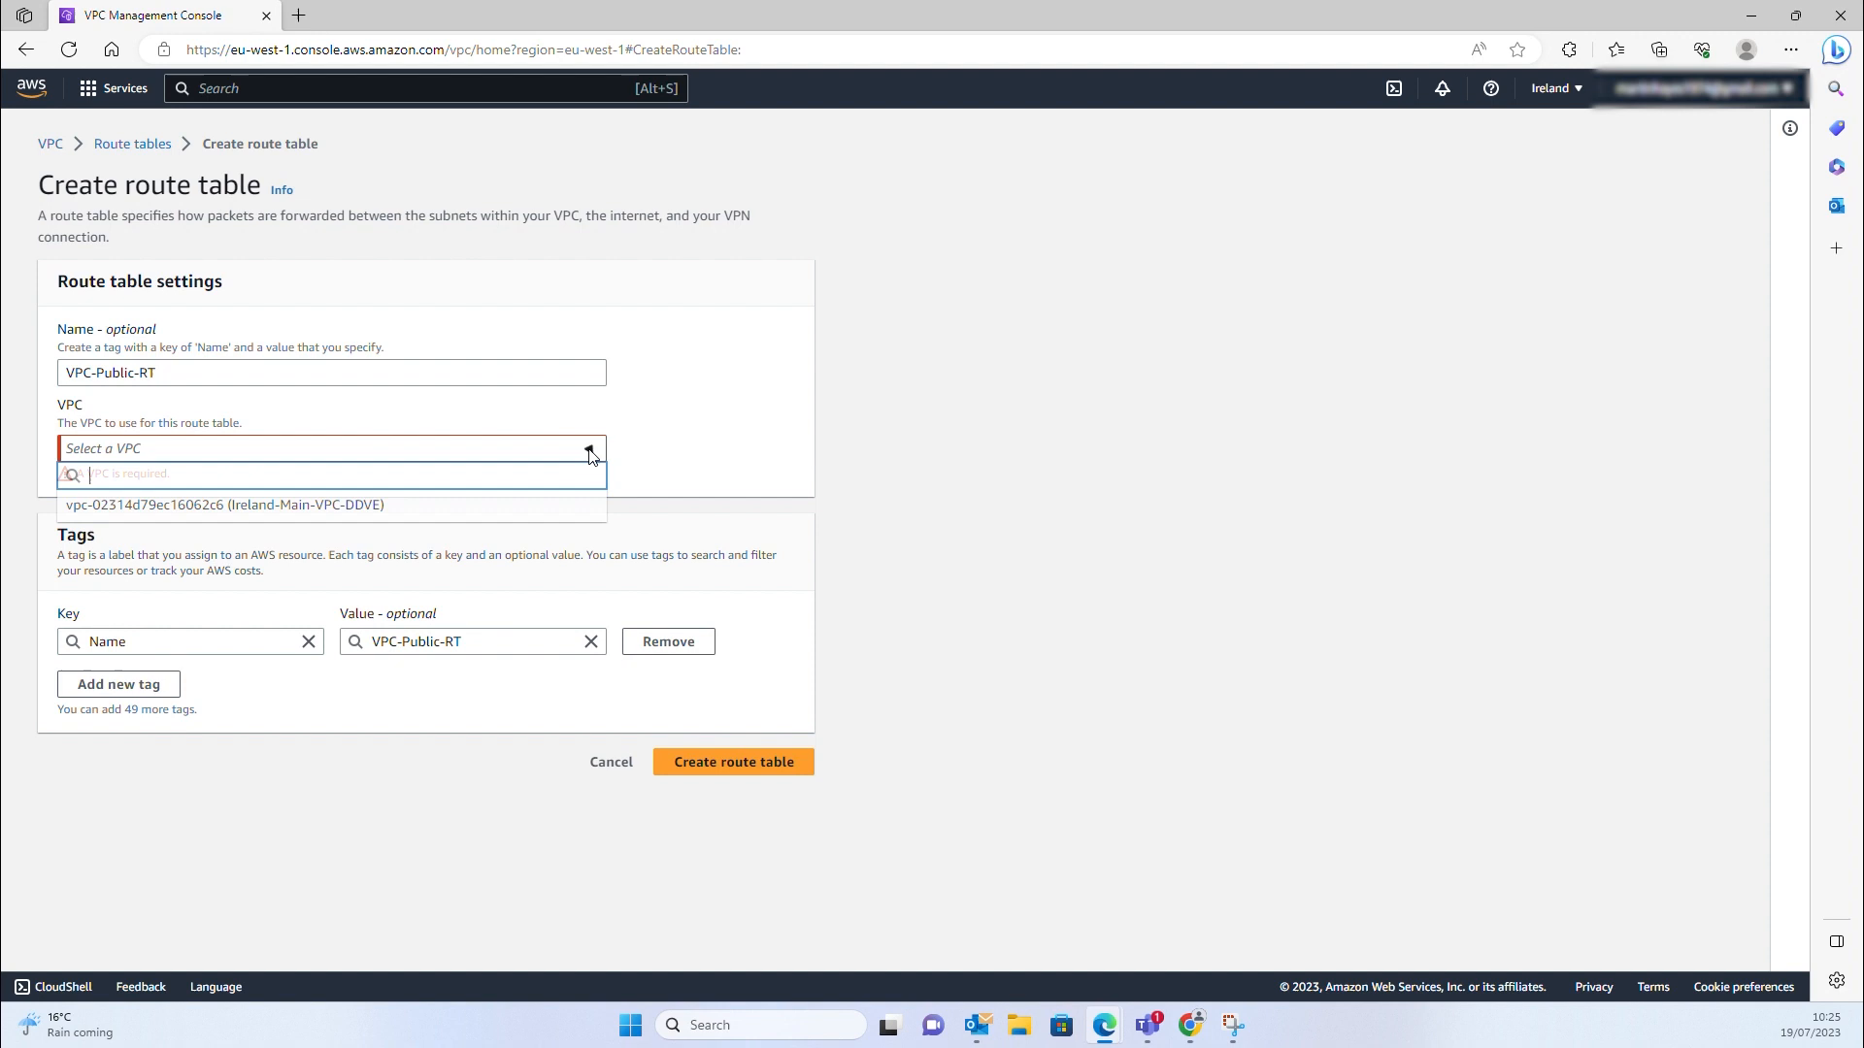
pyautogui.click(349, 504)
pyautogui.click(703, 748)
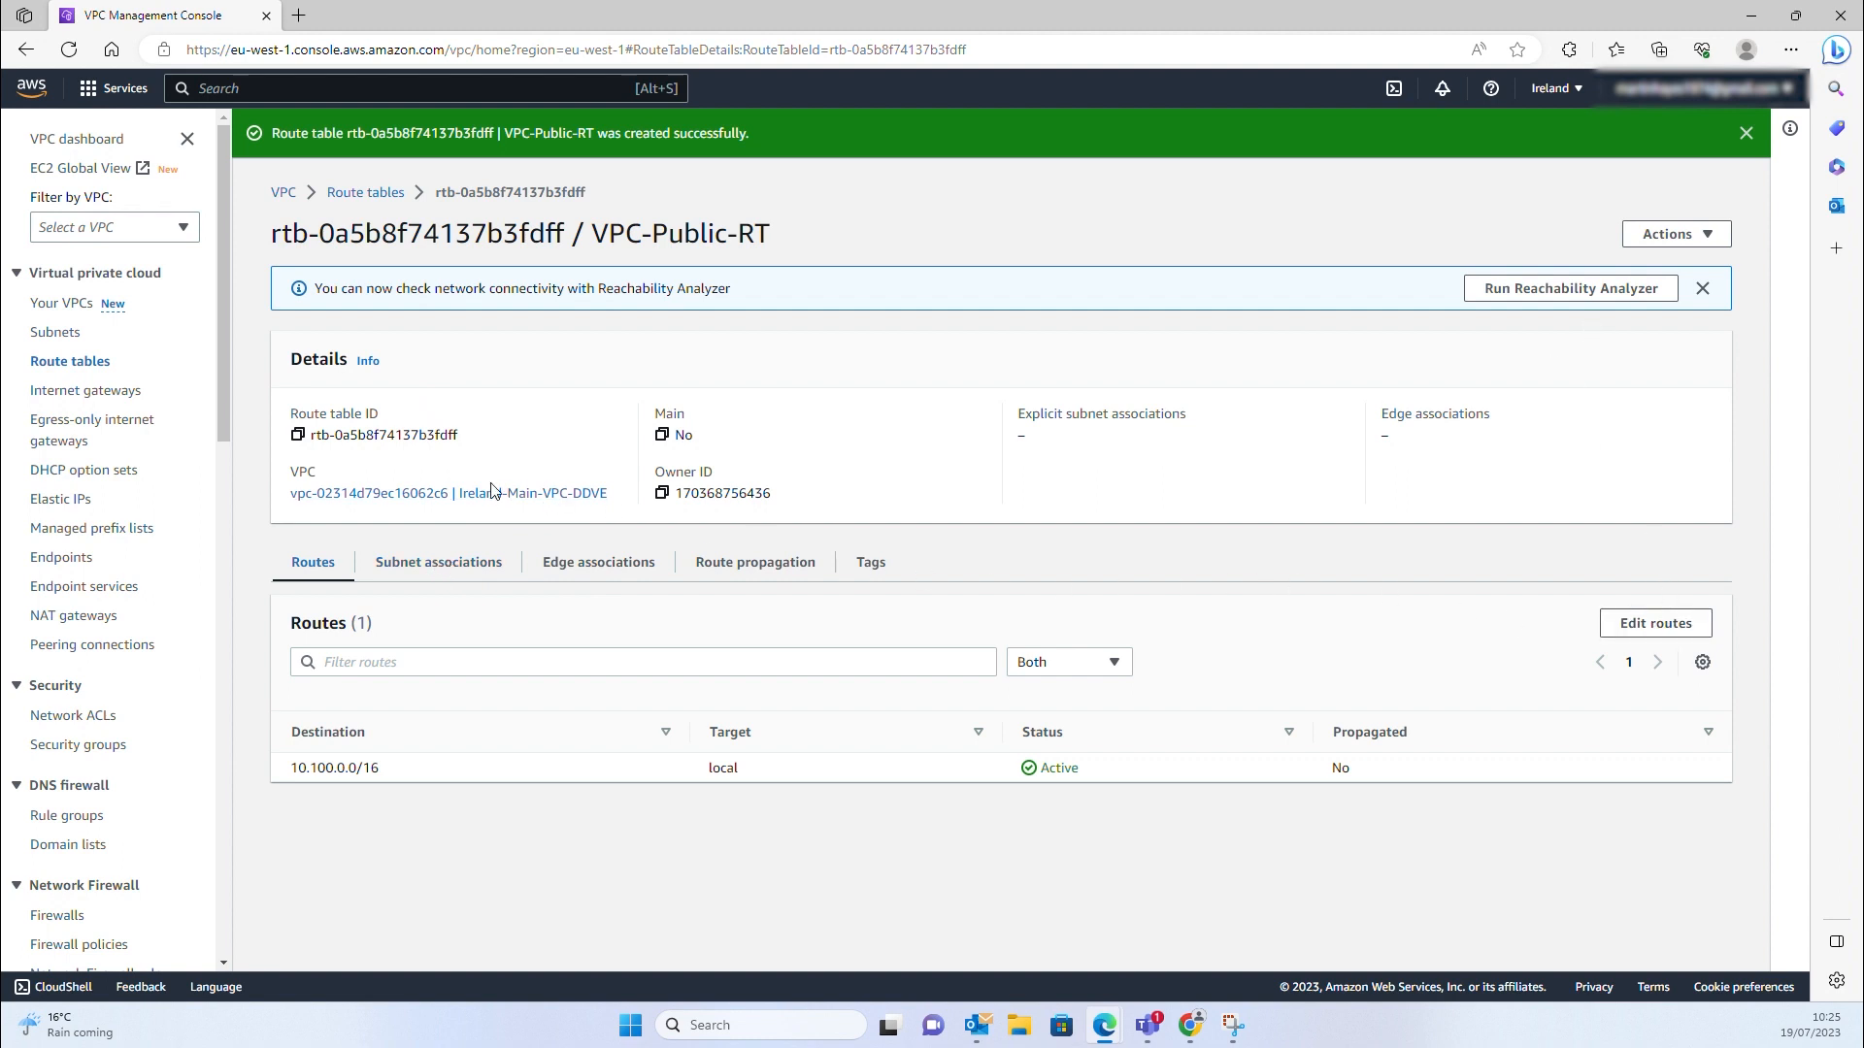
# Associate AZ1-Public-100 and AZ2-Public-200 with VPC-Public-RT
pyautogui.click(472, 562)
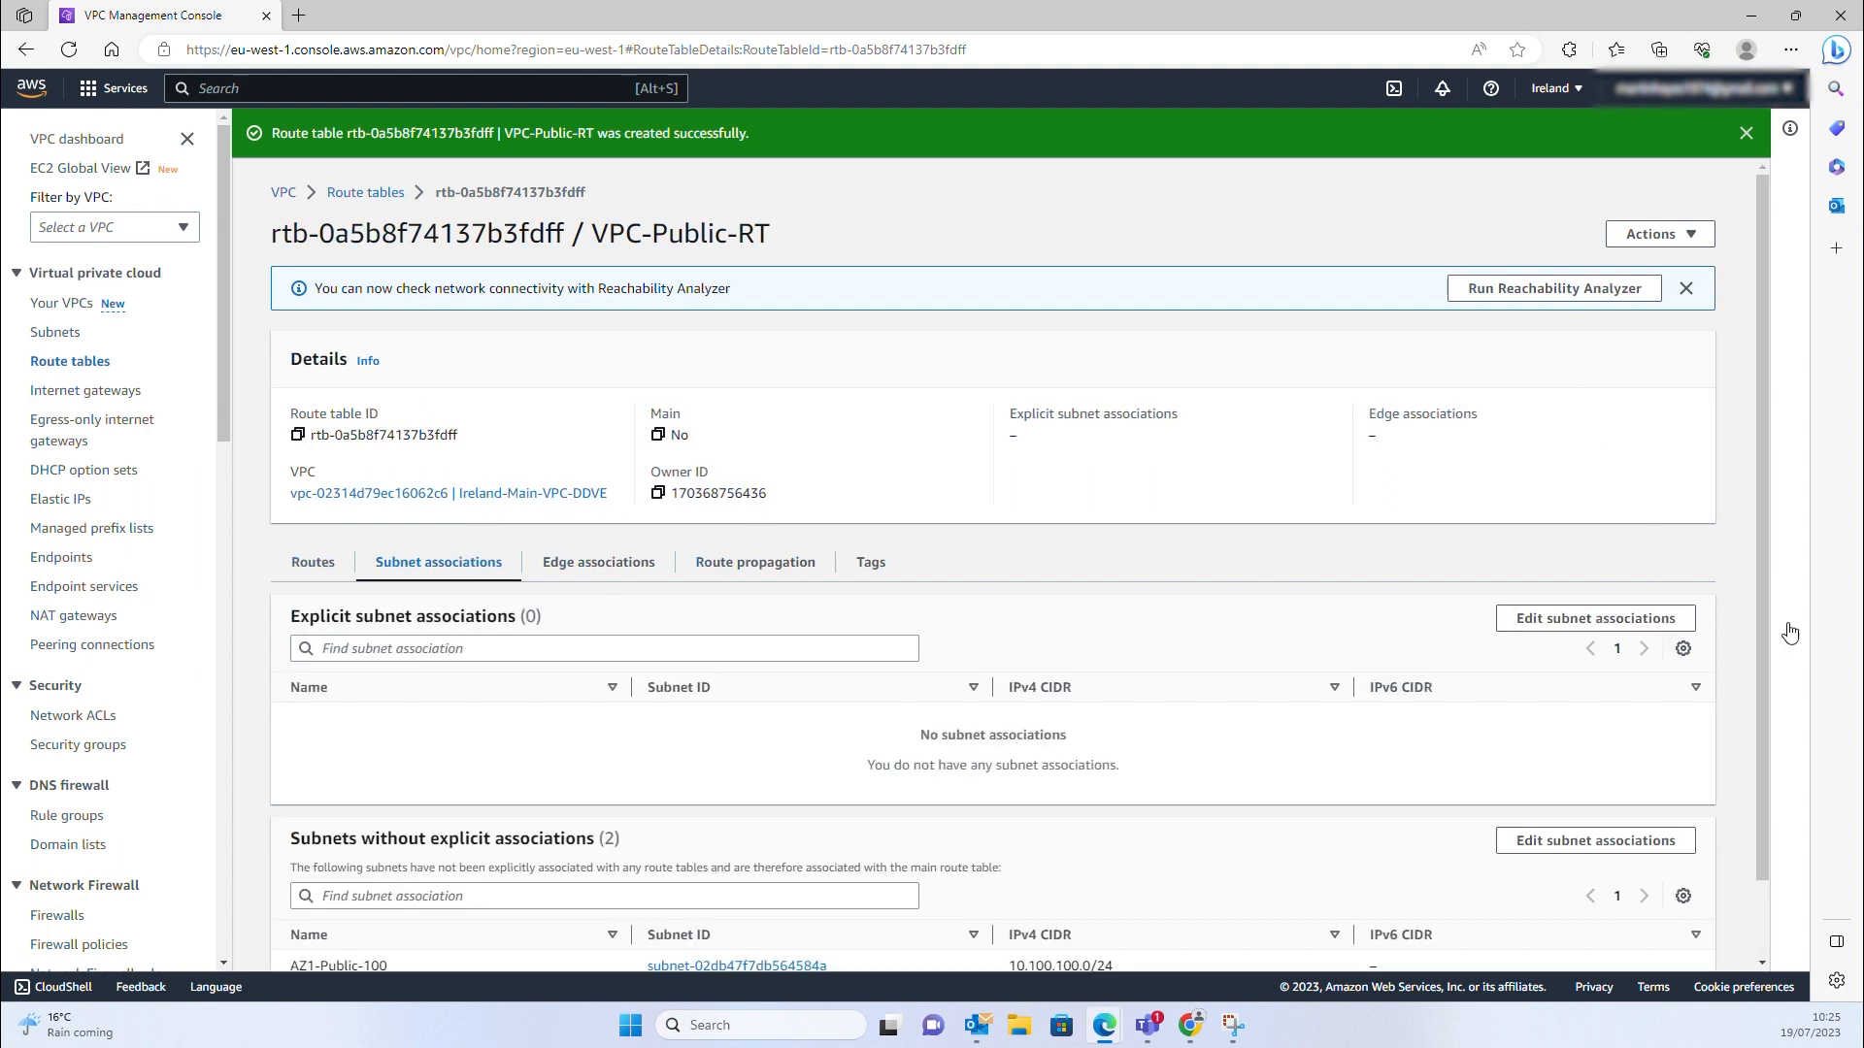
pyautogui.click(1592, 619)
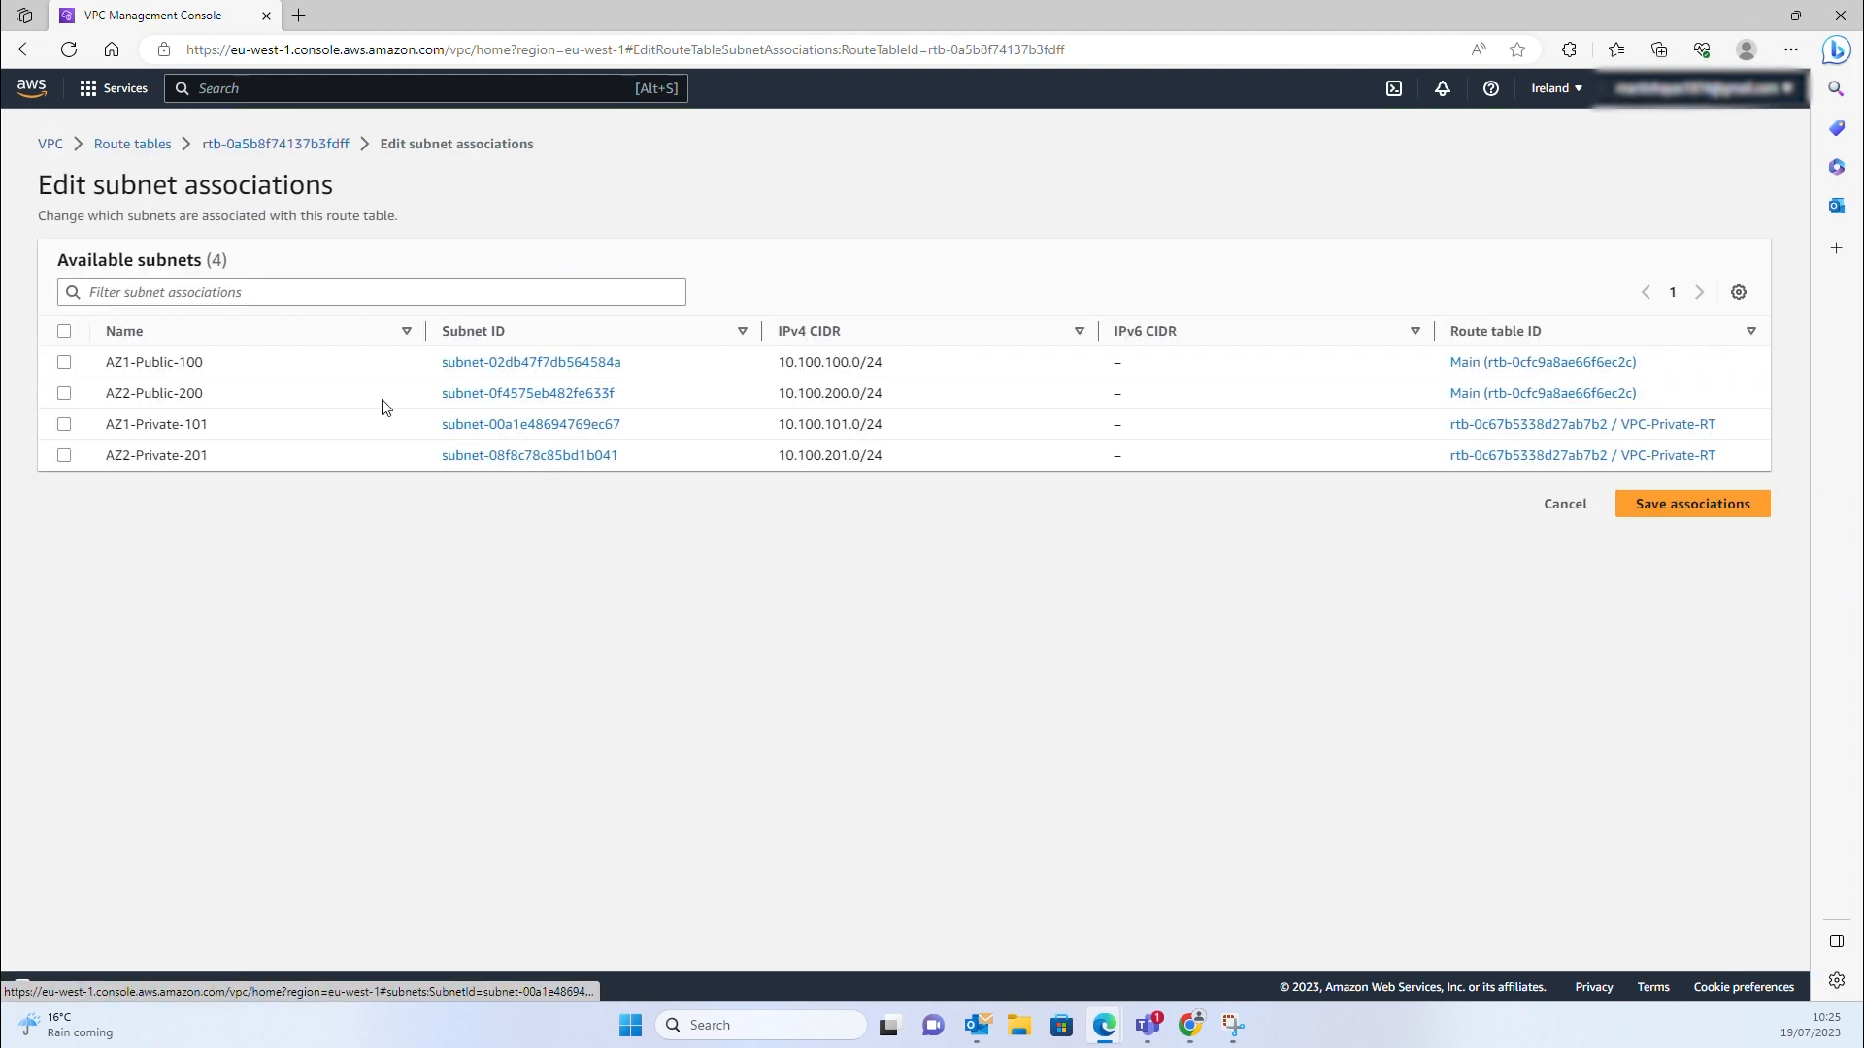
pyautogui.click(64, 394)
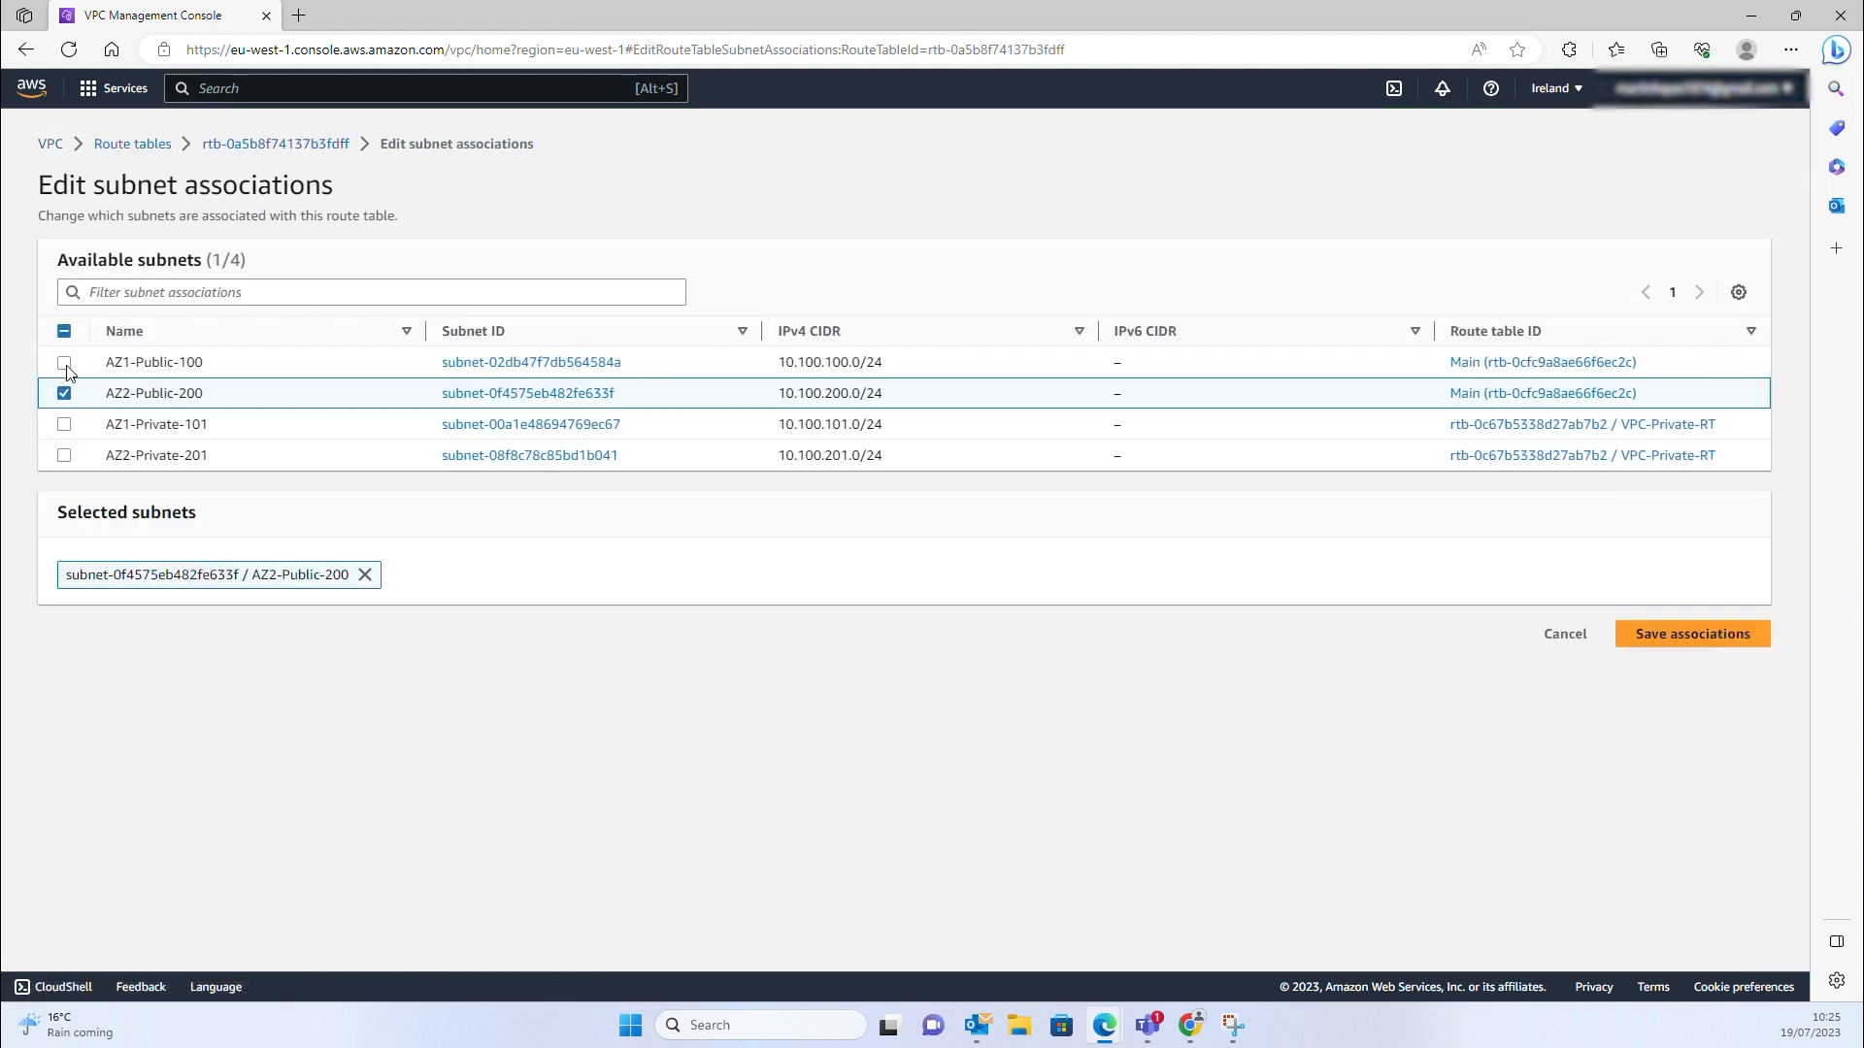
pyautogui.click(64, 362)
pyautogui.click(1713, 644)
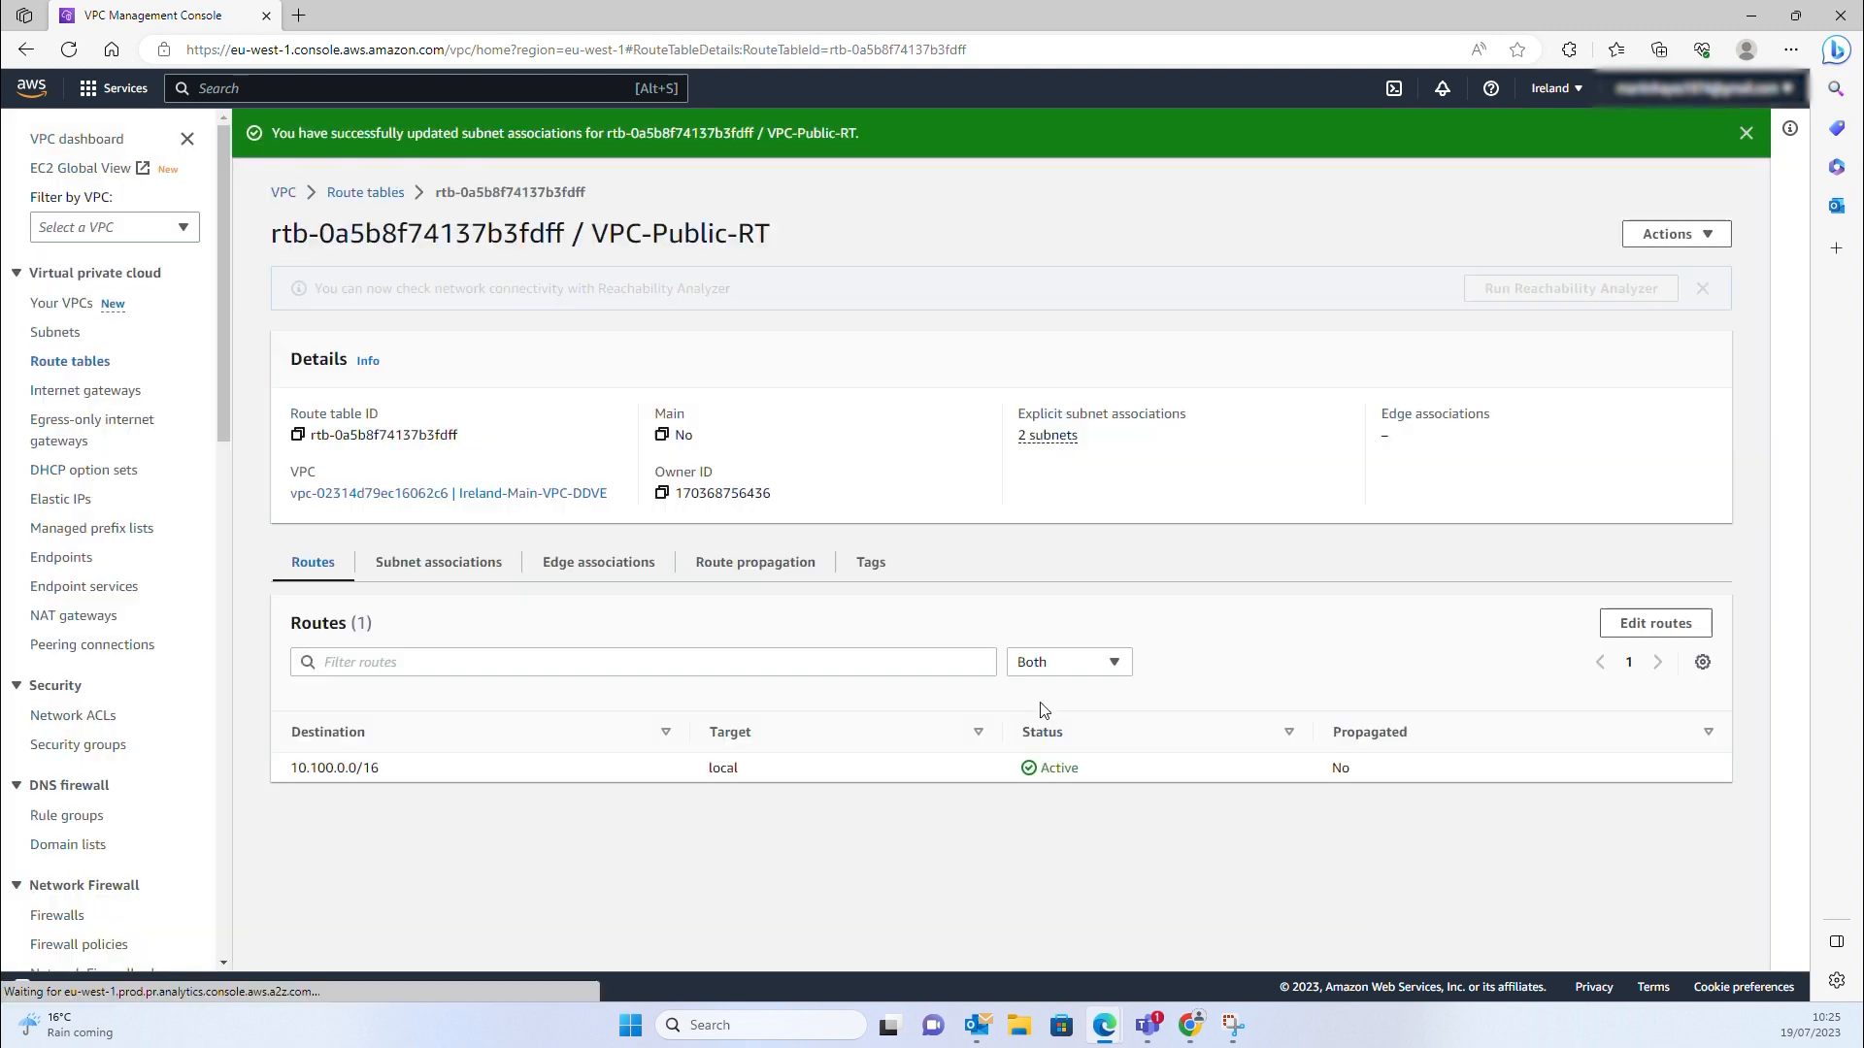
pyautogui.click(460, 562)
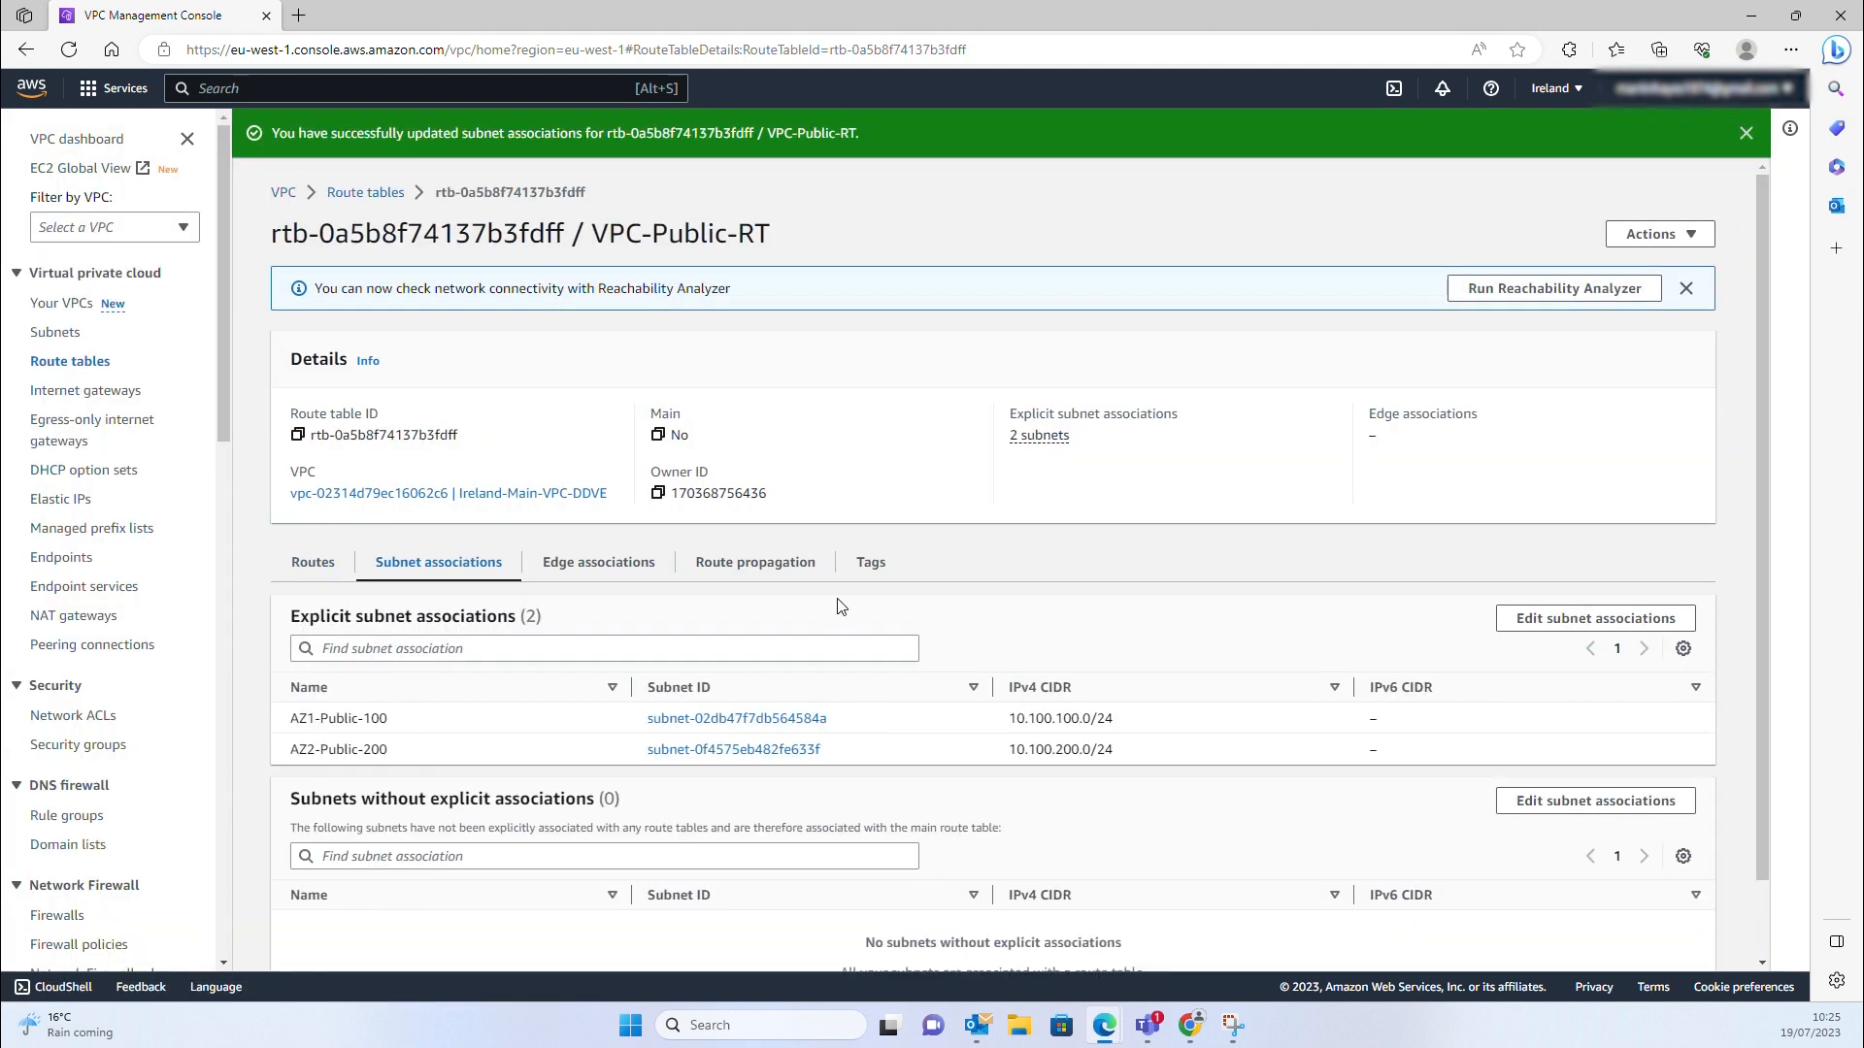
pyautogui.scroll(-1, 803, 666)
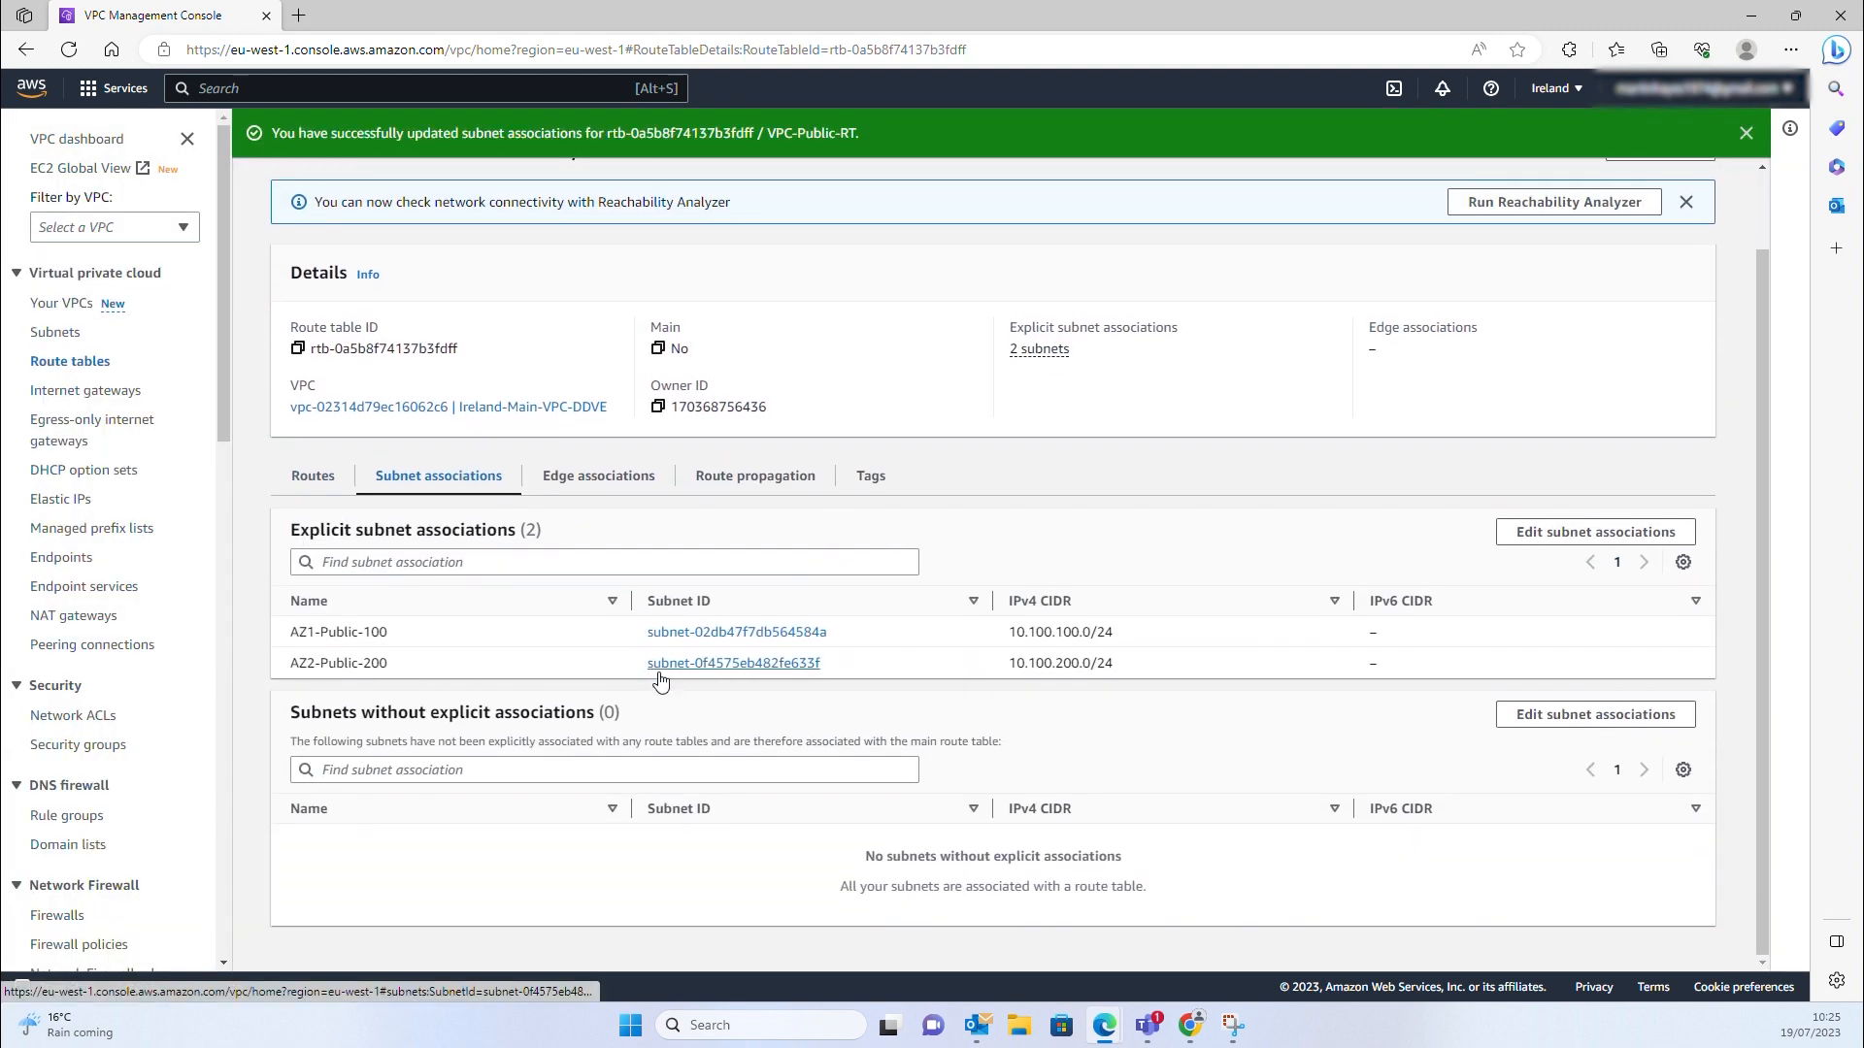
# Check on the Subnets page that AZ2-Public-200 now uses VPC-Public-RT
pyautogui.click(54, 339)
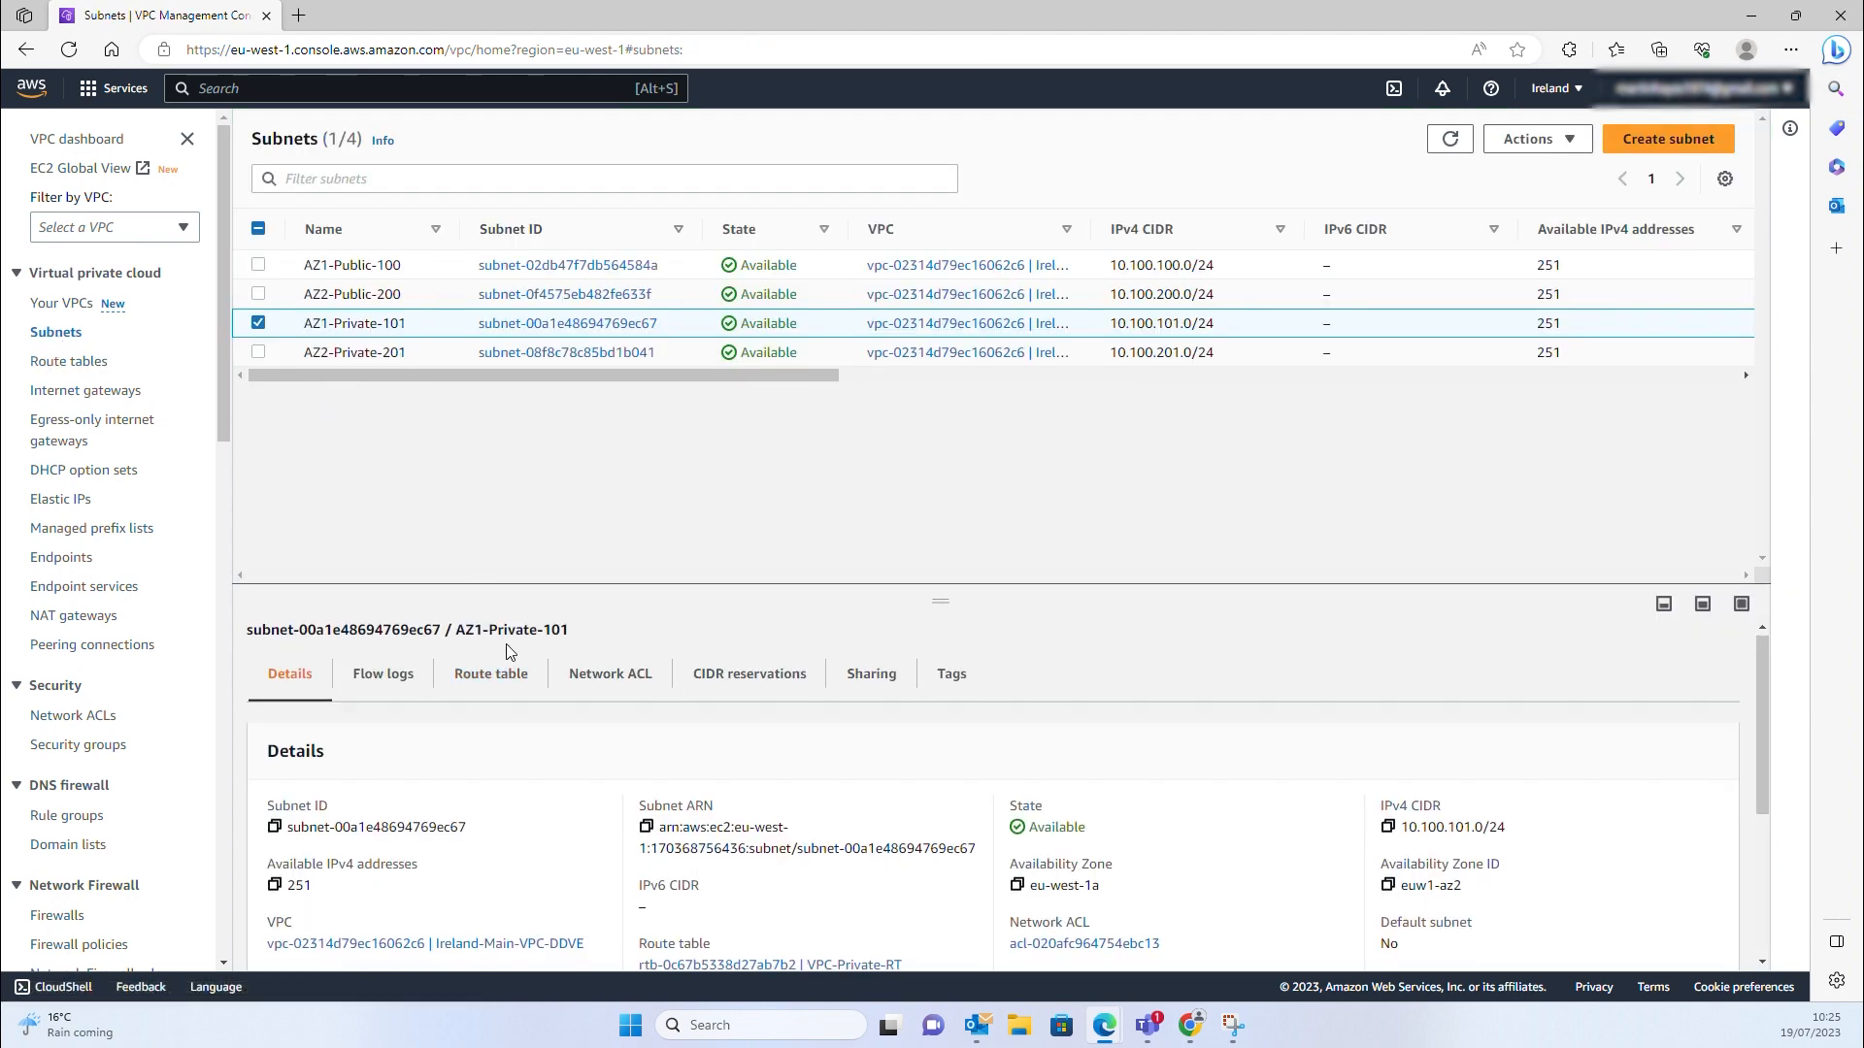
pyautogui.scroll(-1, 501, 644)
pyautogui.scroll(1, 505, 660)
pyautogui.click(497, 684)
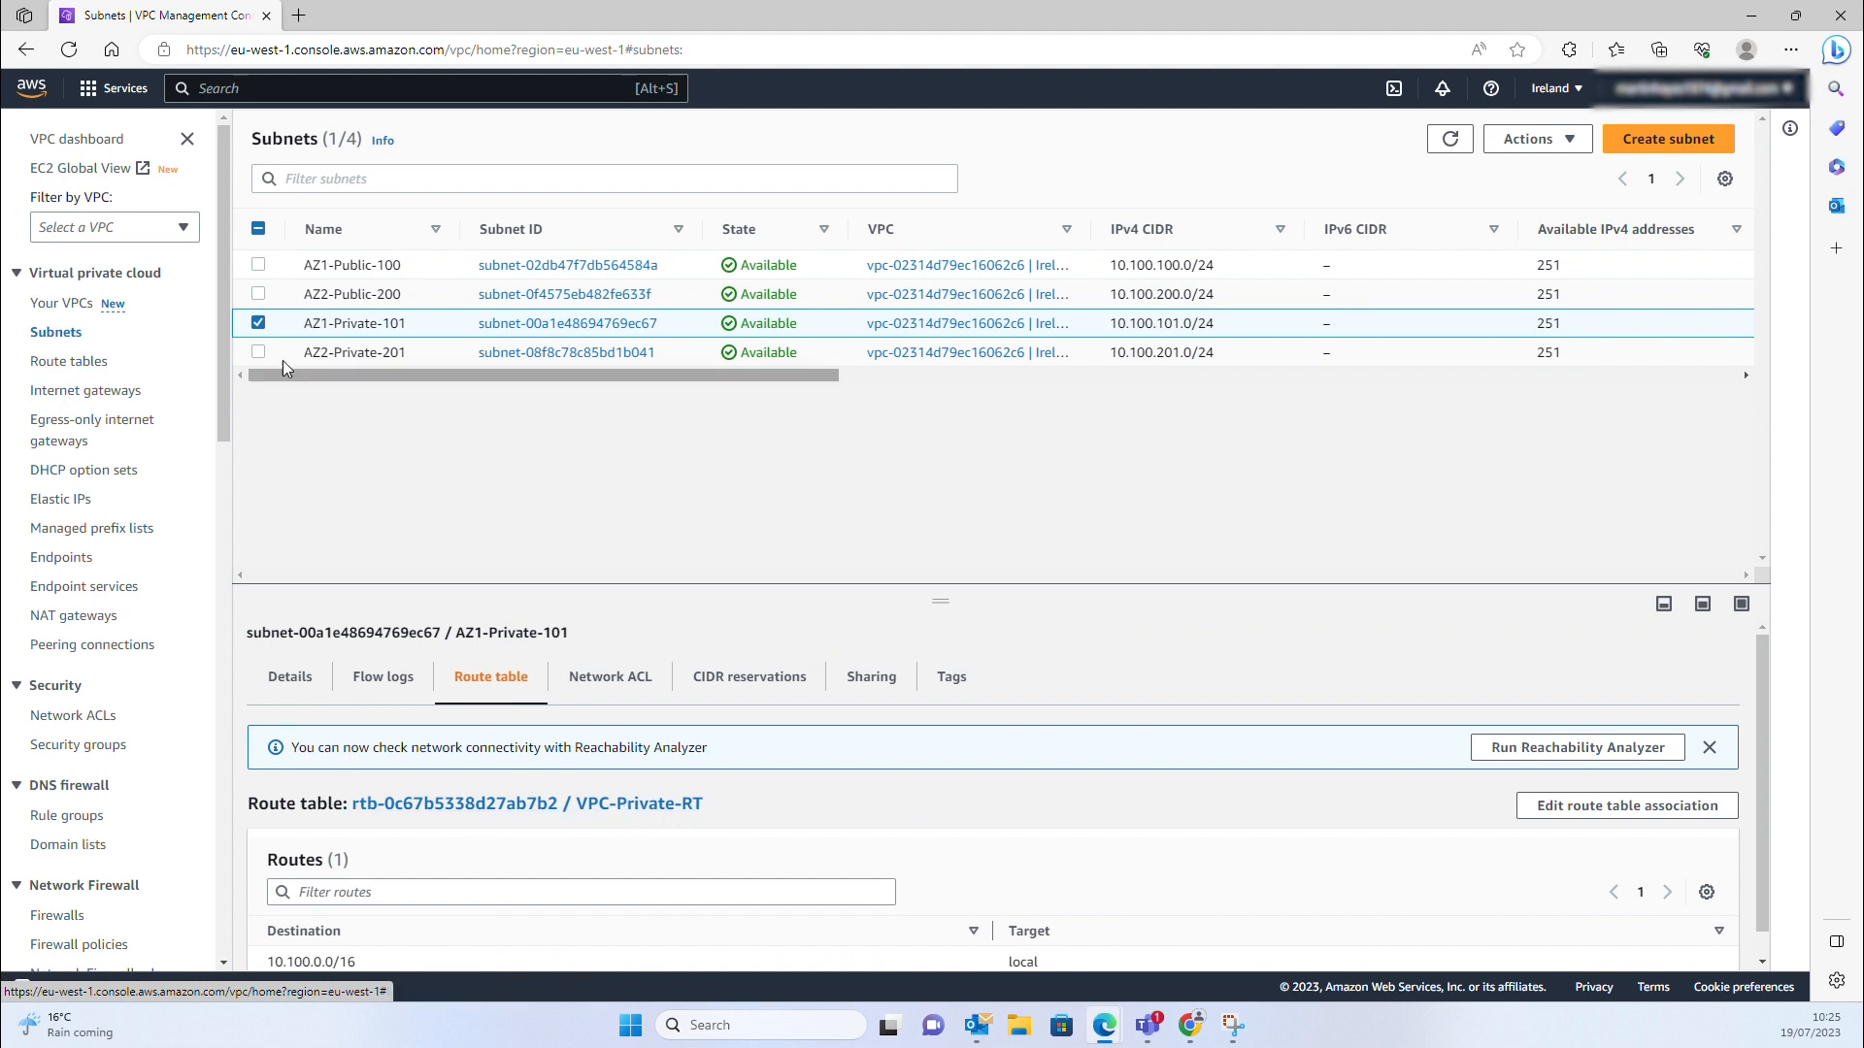
pyautogui.click(259, 293)
pyautogui.click(259, 324)
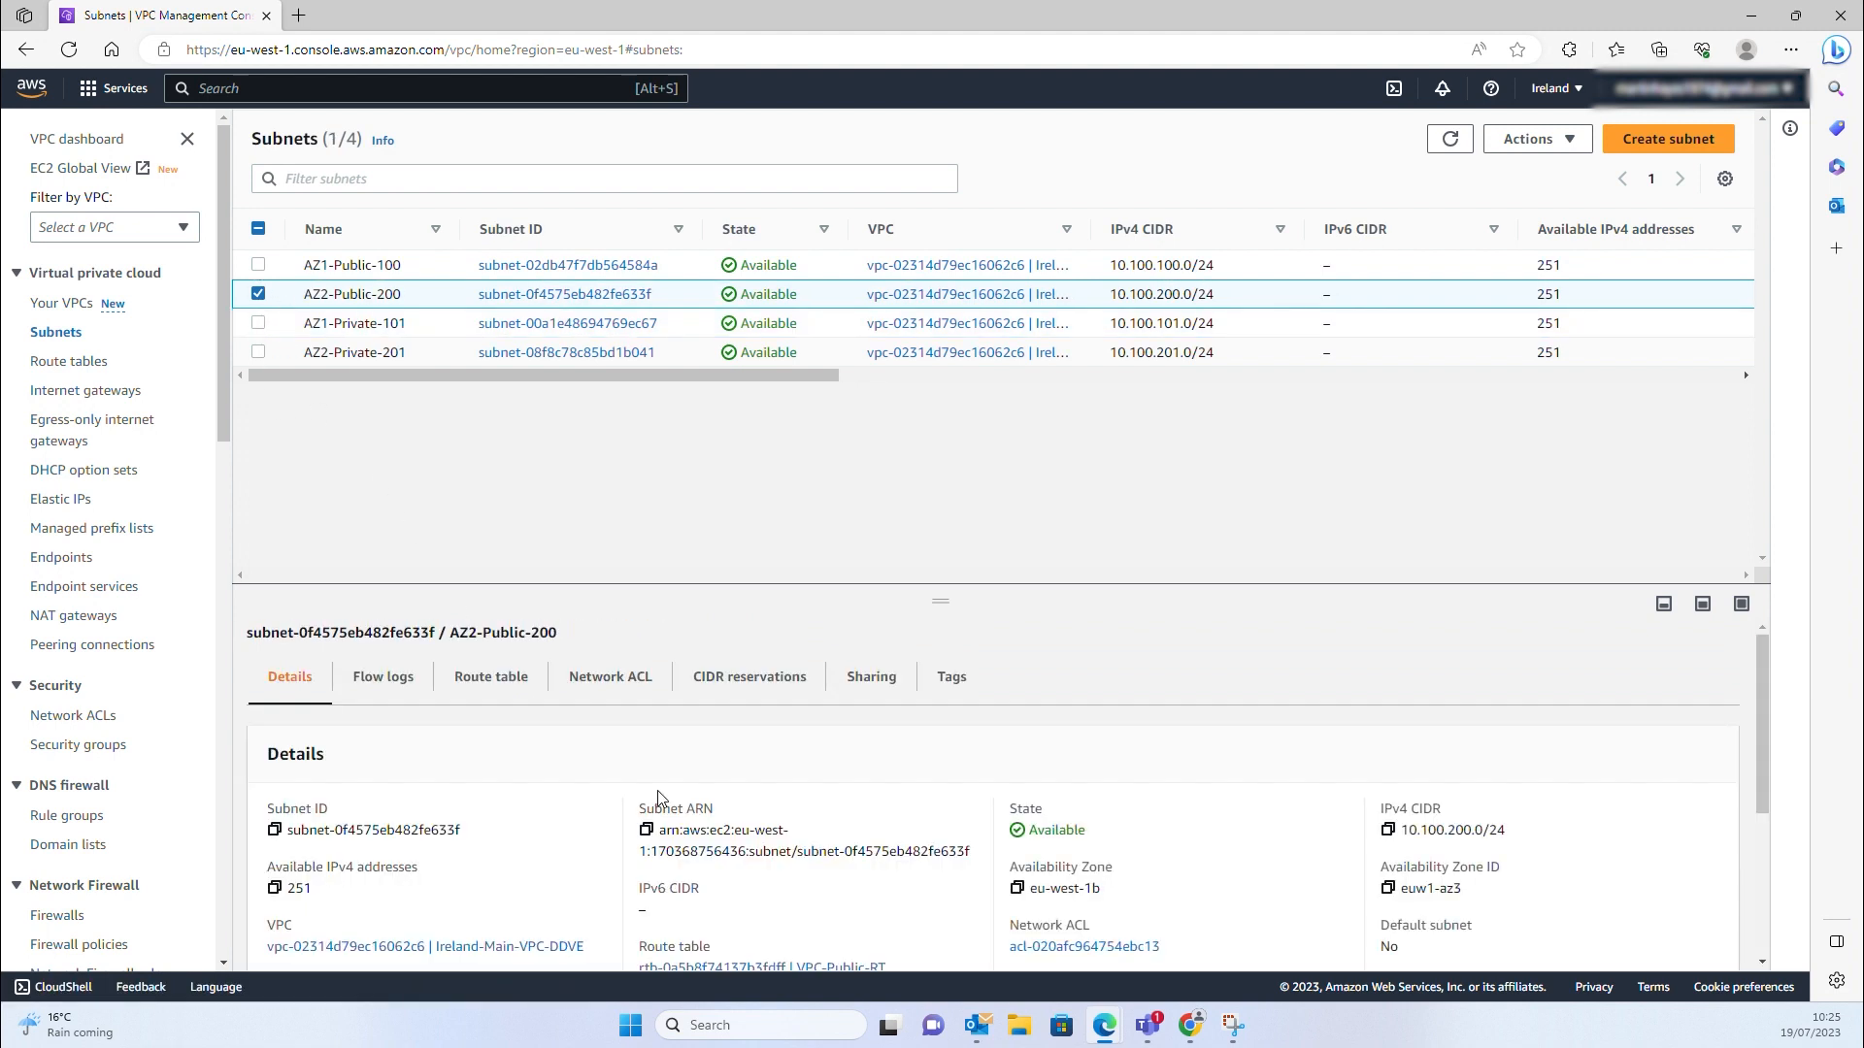
pyautogui.scroll(-1, 666, 805)
pyautogui.scroll(1, 533, 699)
pyautogui.click(518, 691)
pyautogui.scroll(-1, 499, 754)
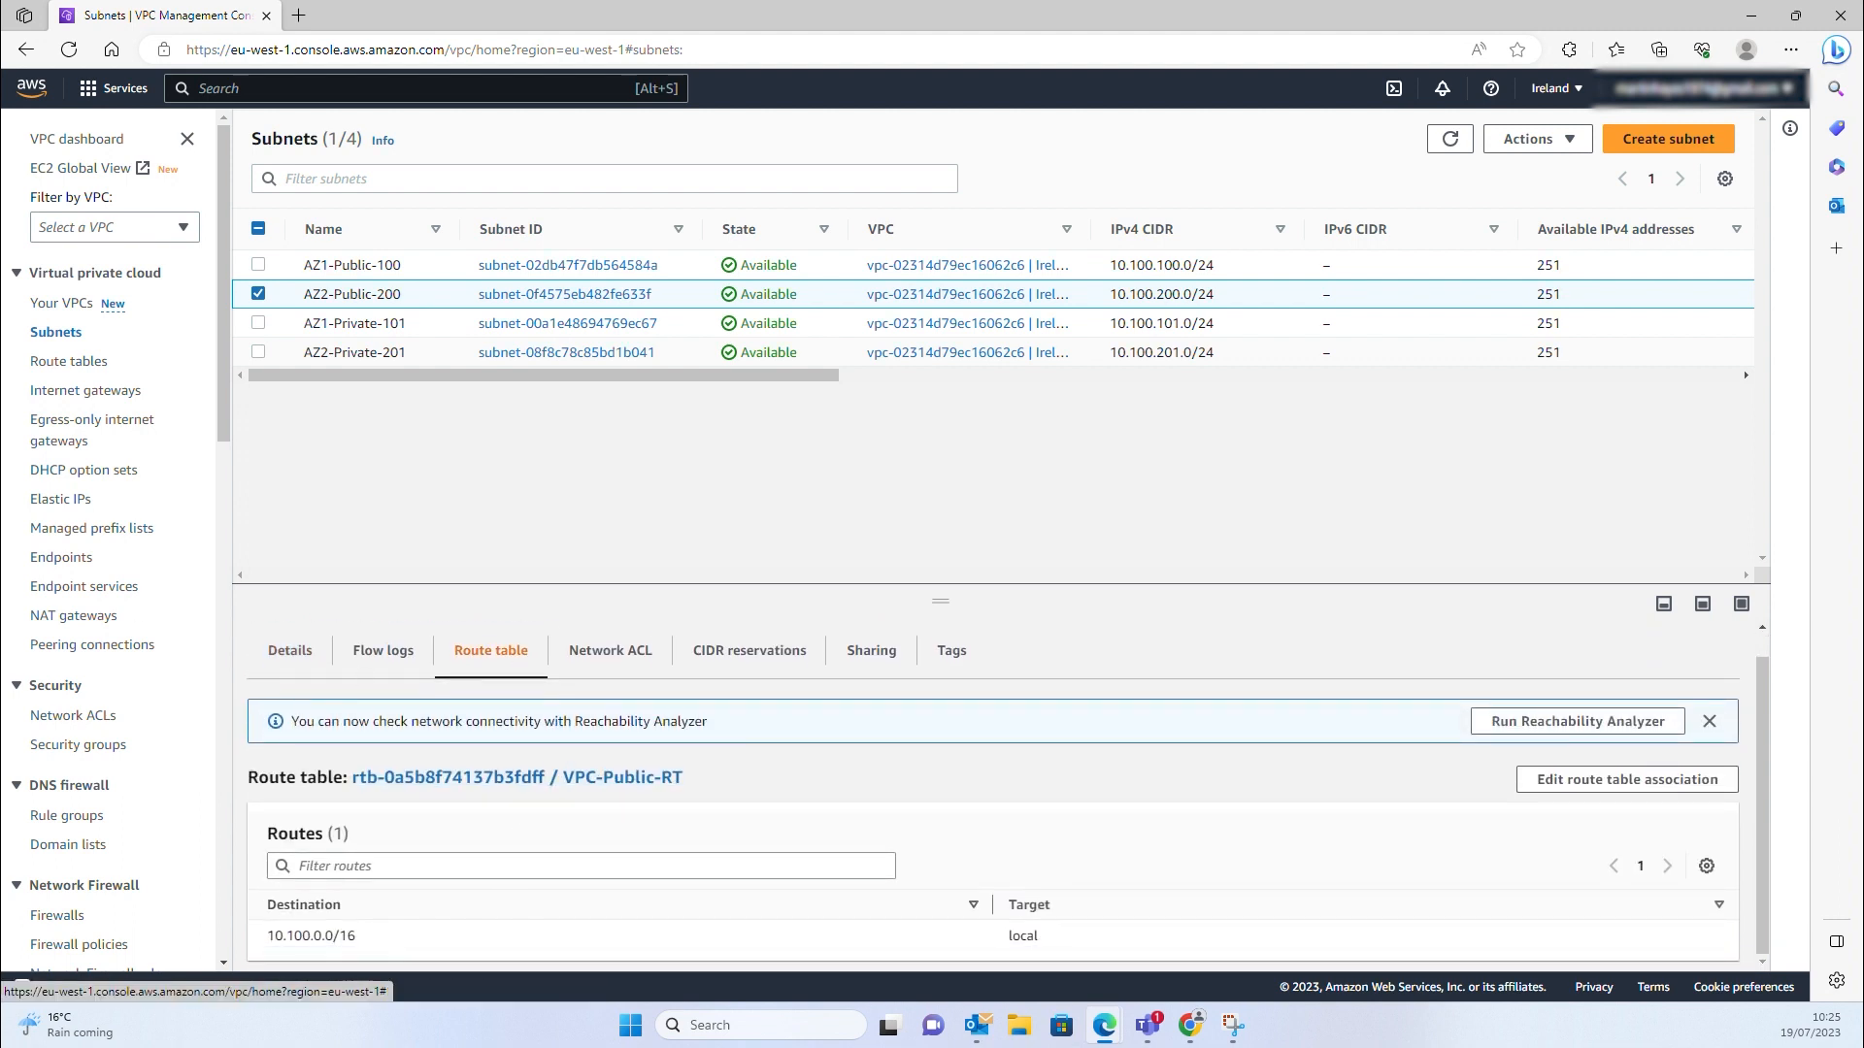
# Create the internet gateway VPC-Ireland-DDVE-IGW
pyautogui.click(79, 393)
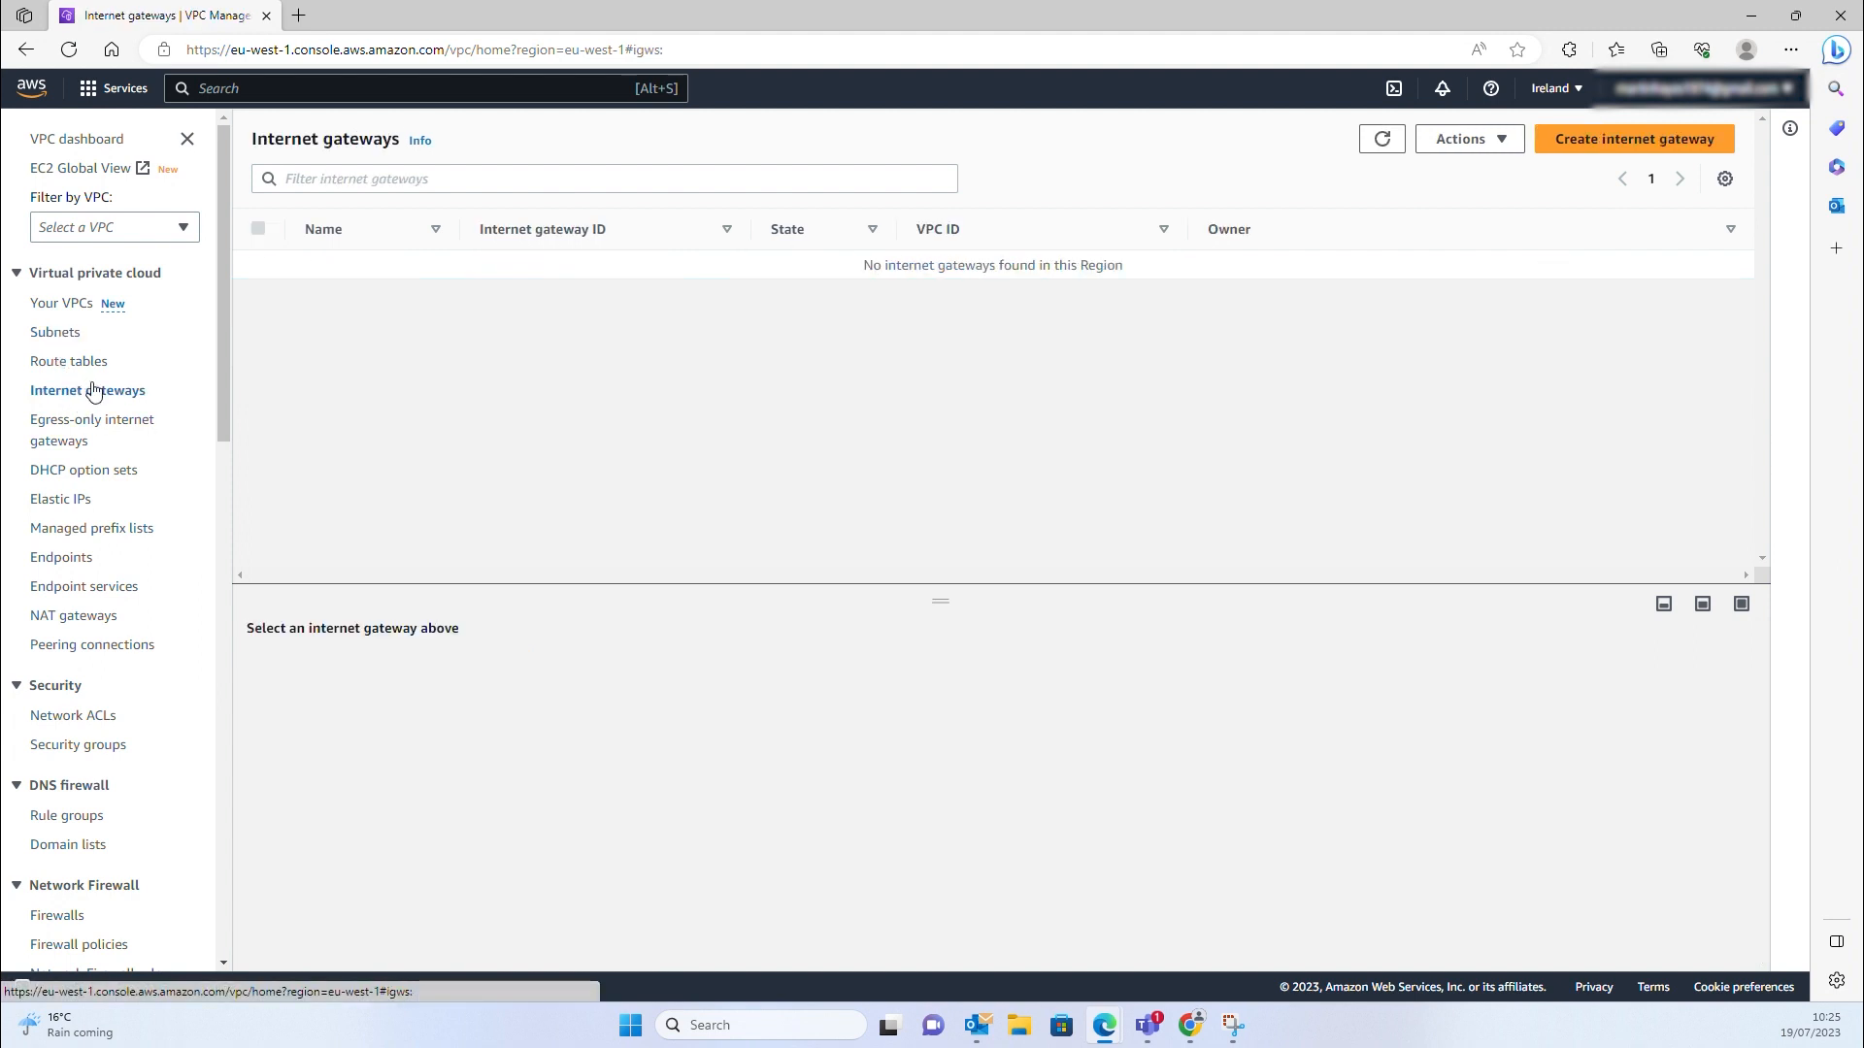
pyautogui.click(1538, 175)
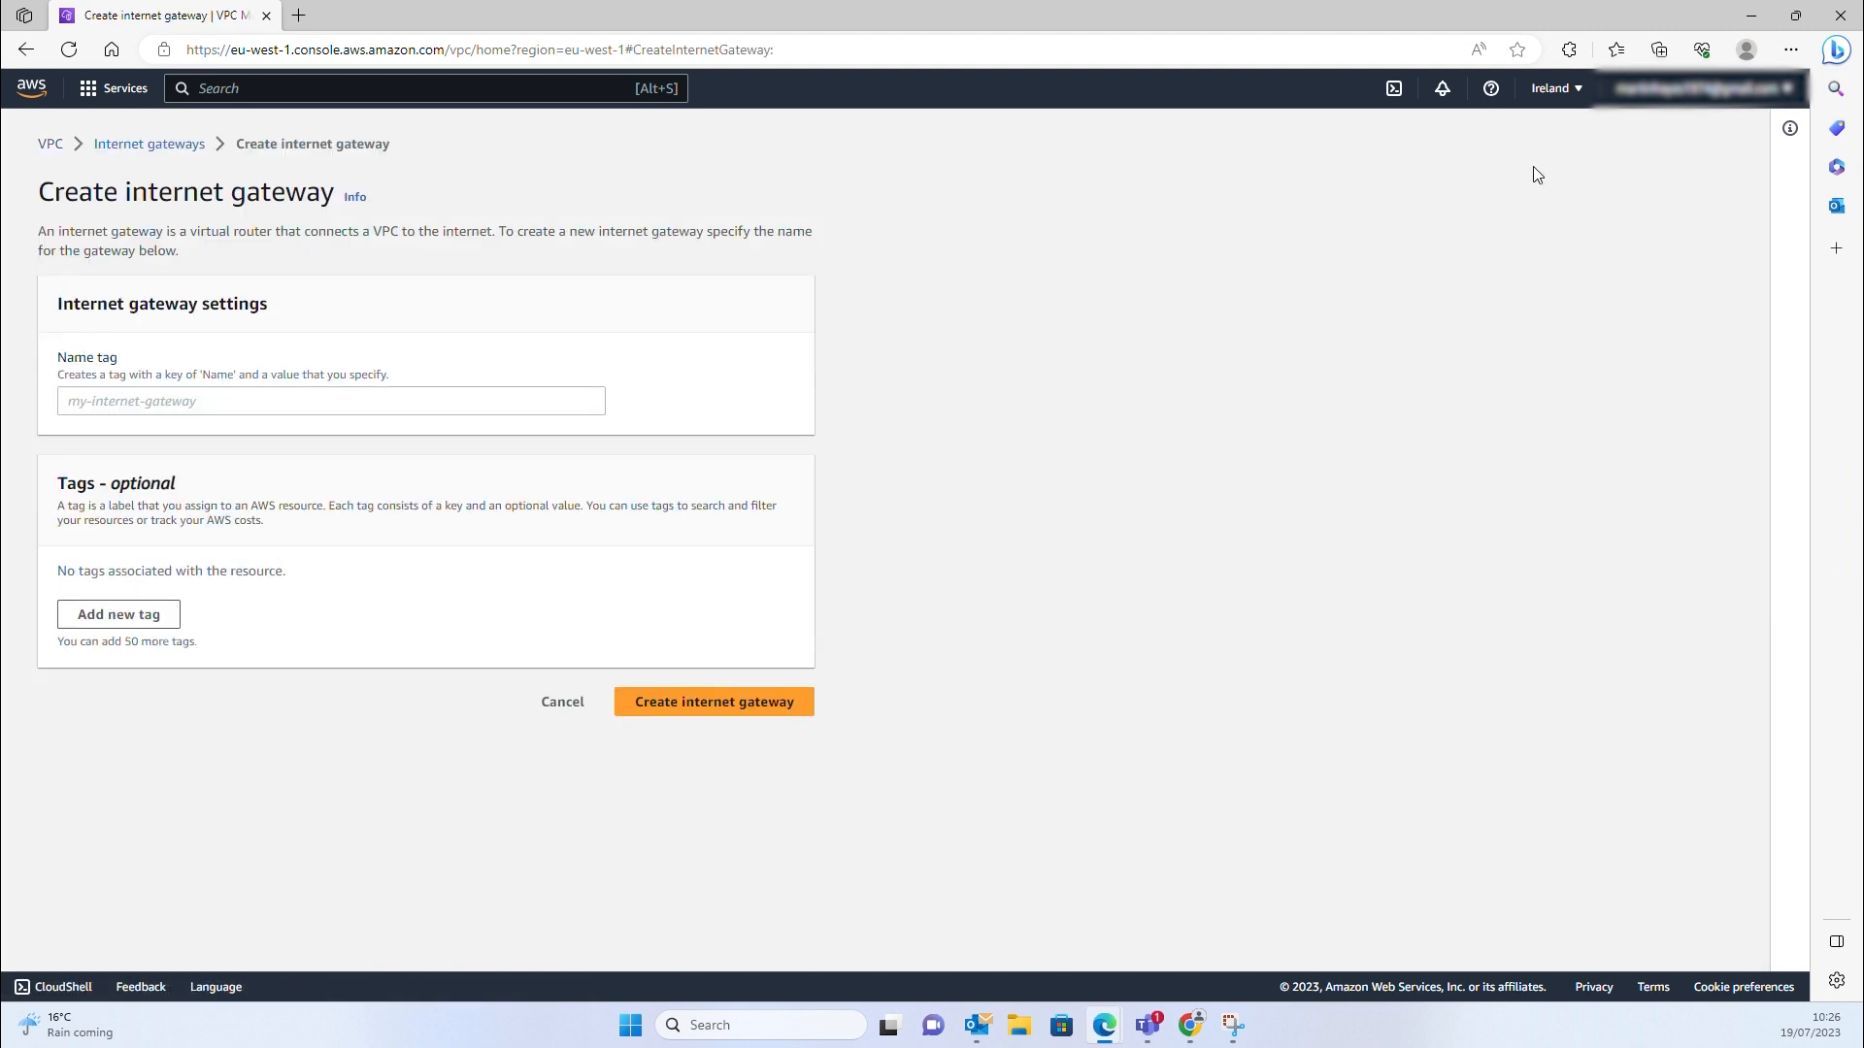
pyautogui.click(150, 405)
pyautogui.write('VPC')
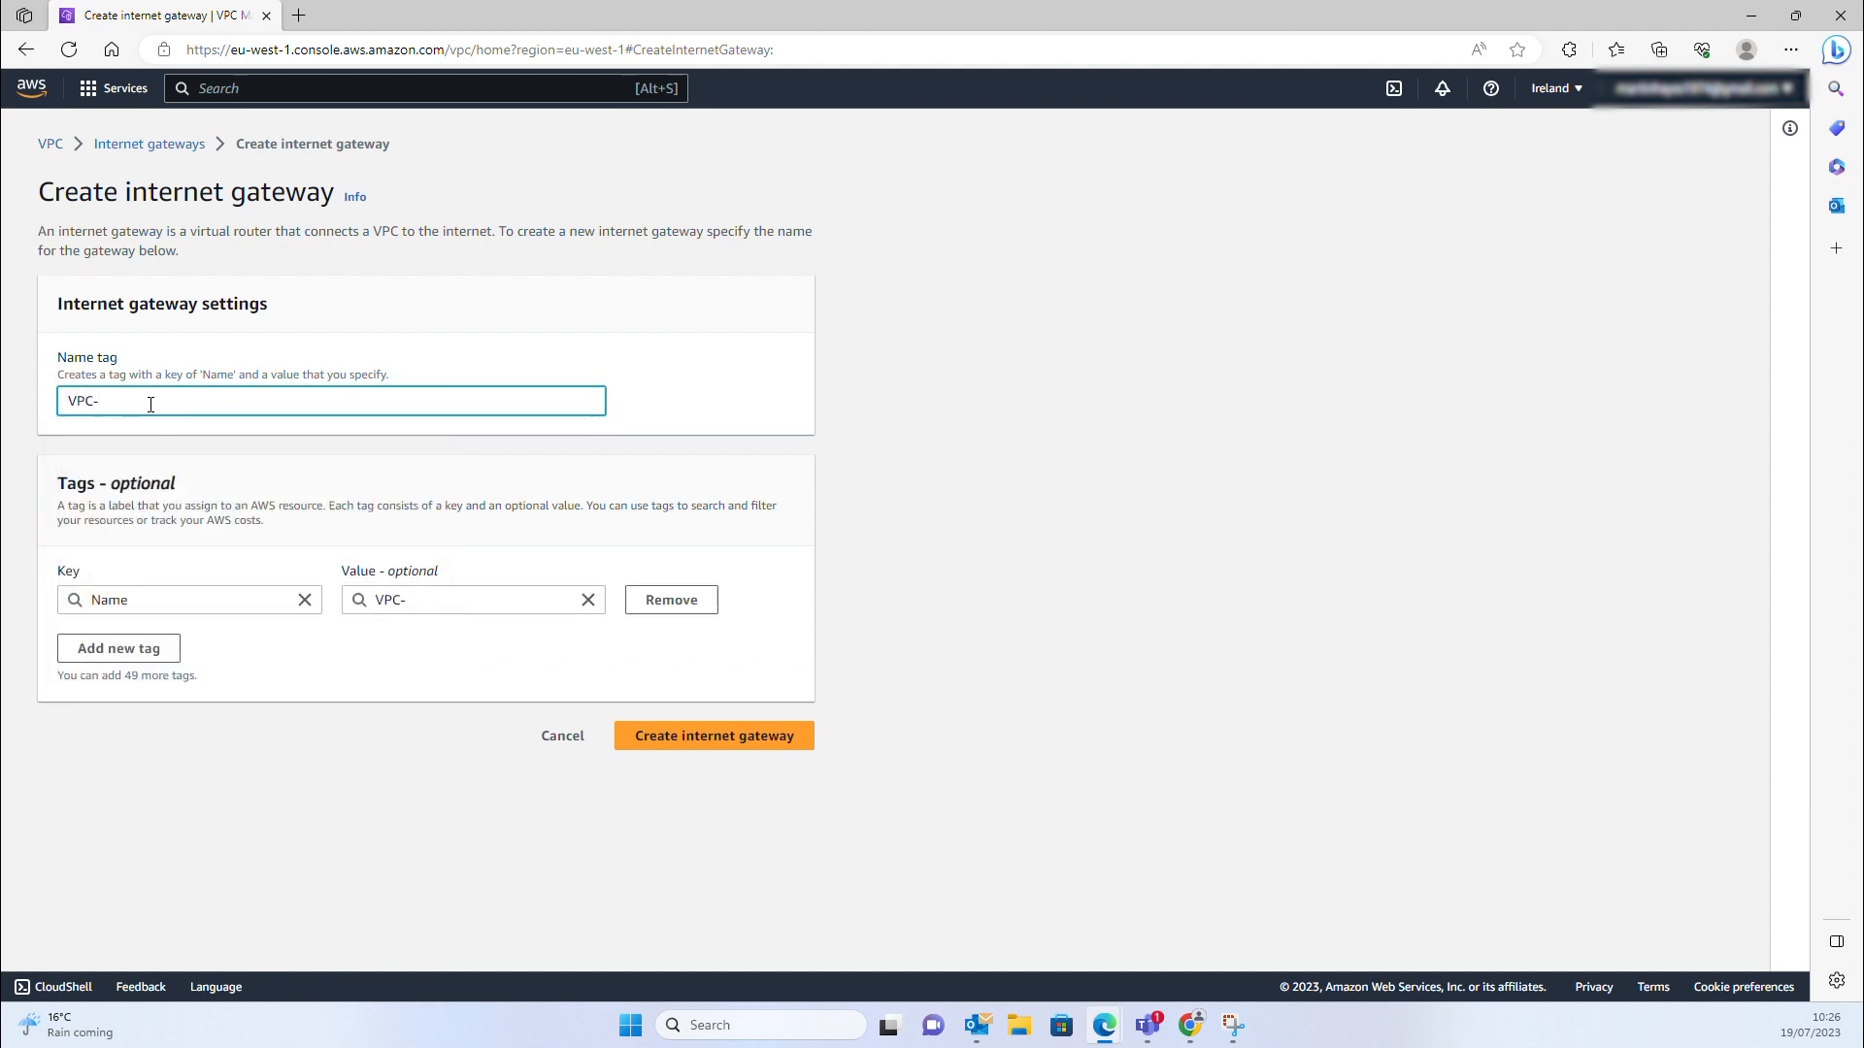
pyautogui.write('-Ireland-DDVE-IGW')
pyautogui.click(727, 739)
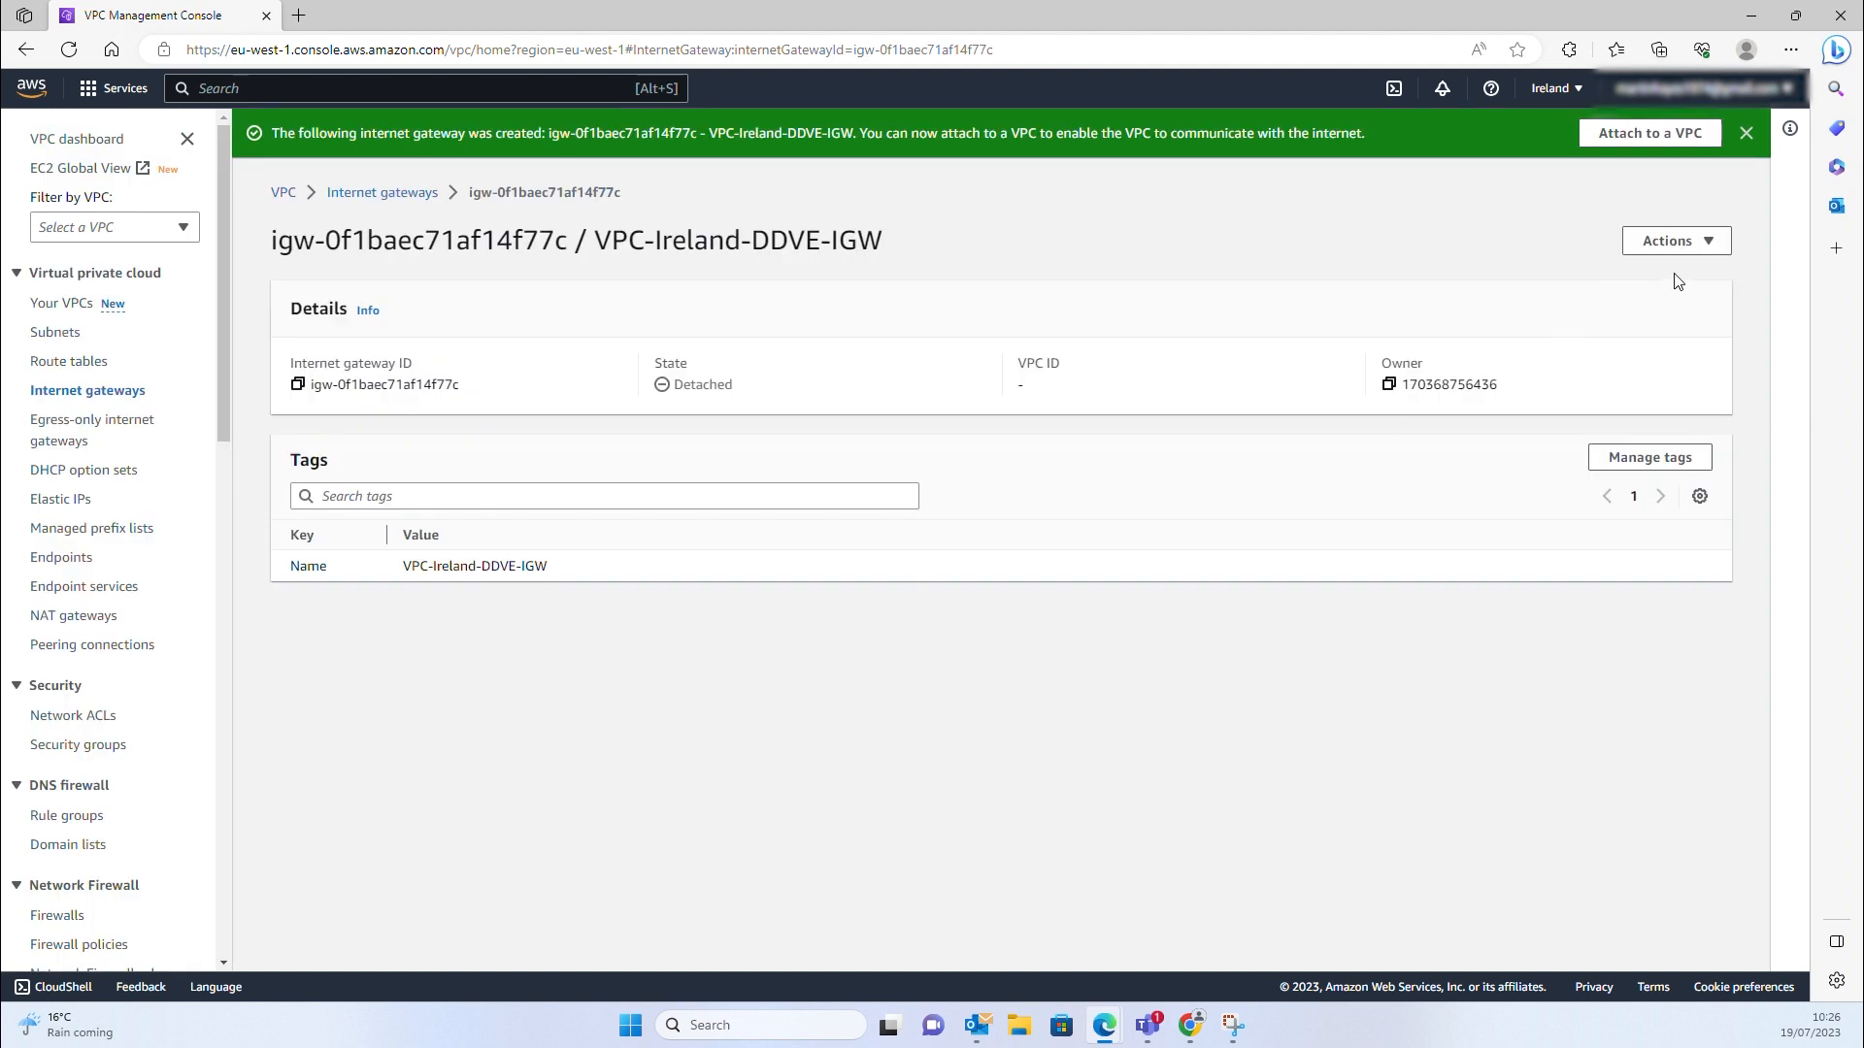
# Attach VPC-Ireland-DDVE-IGW to the Ireland-Main-VPC-DDVE VPC
pyautogui.click(1708, 242)
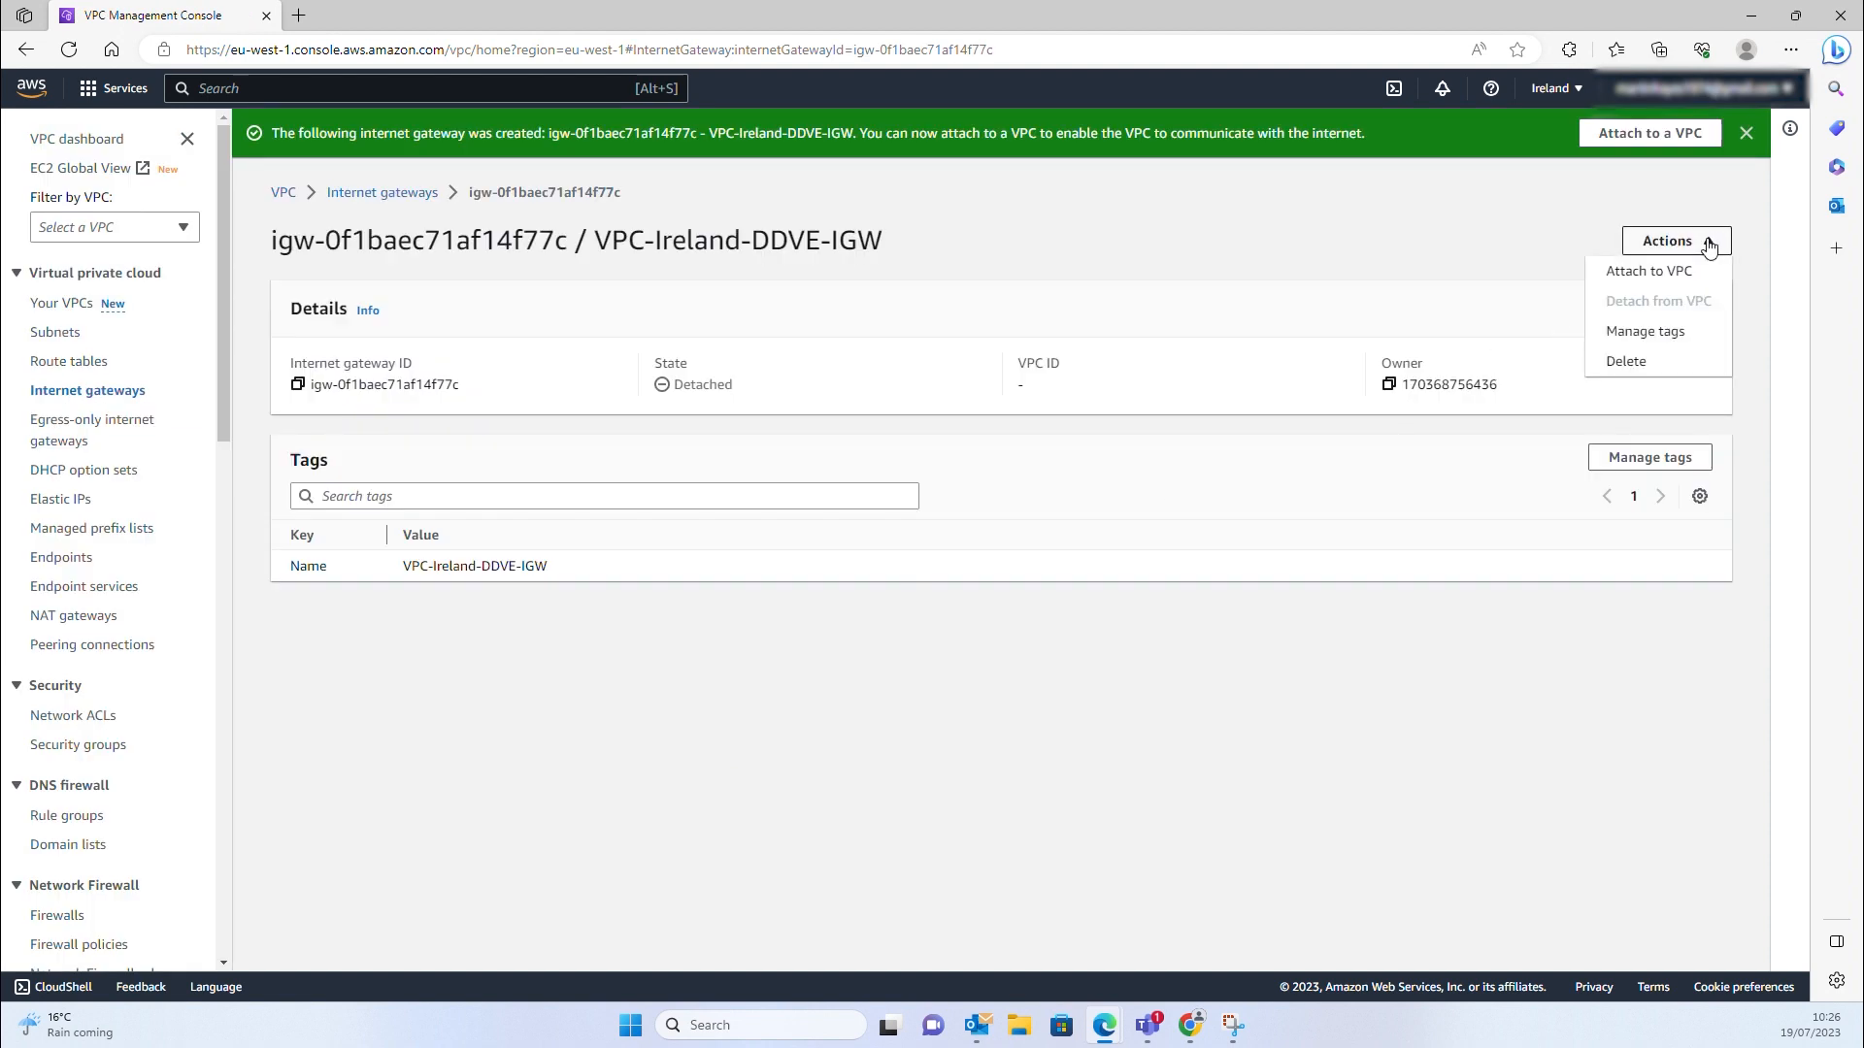
pyautogui.click(1666, 280)
pyautogui.click(112, 372)
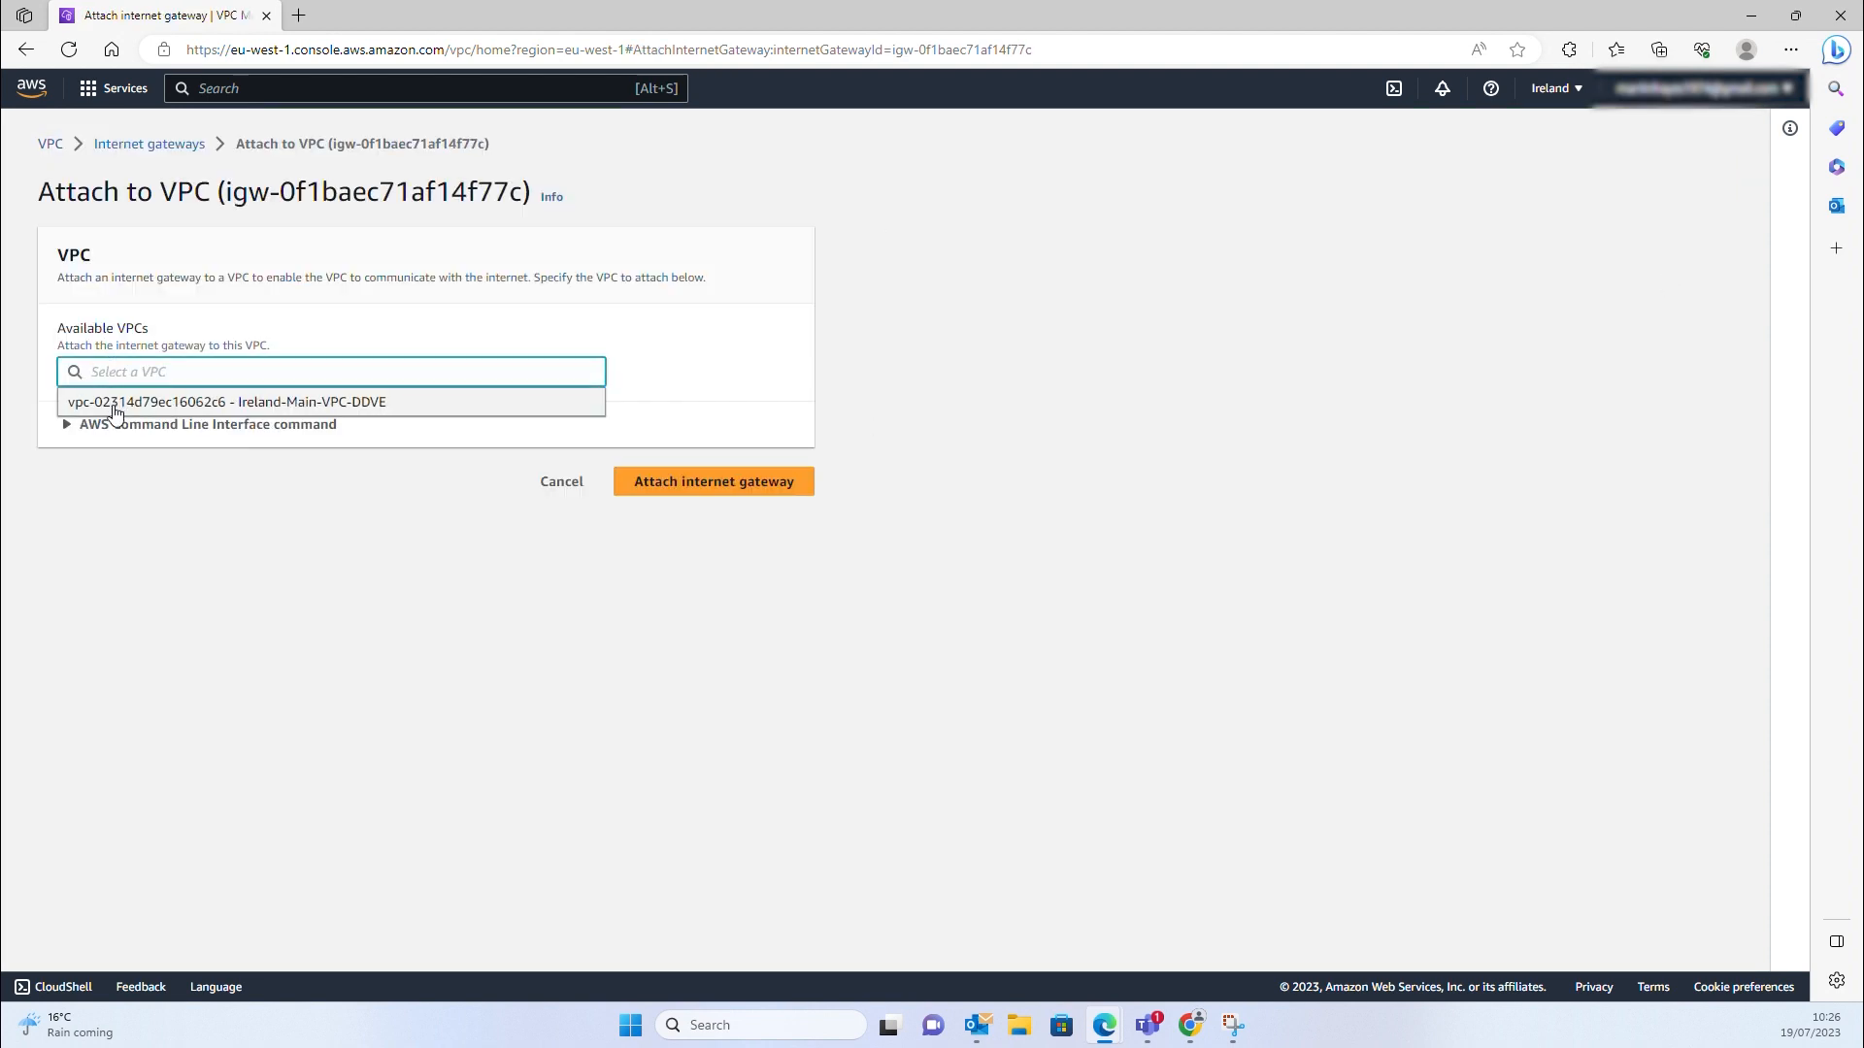
pyautogui.click(115, 407)
pyautogui.click(736, 491)
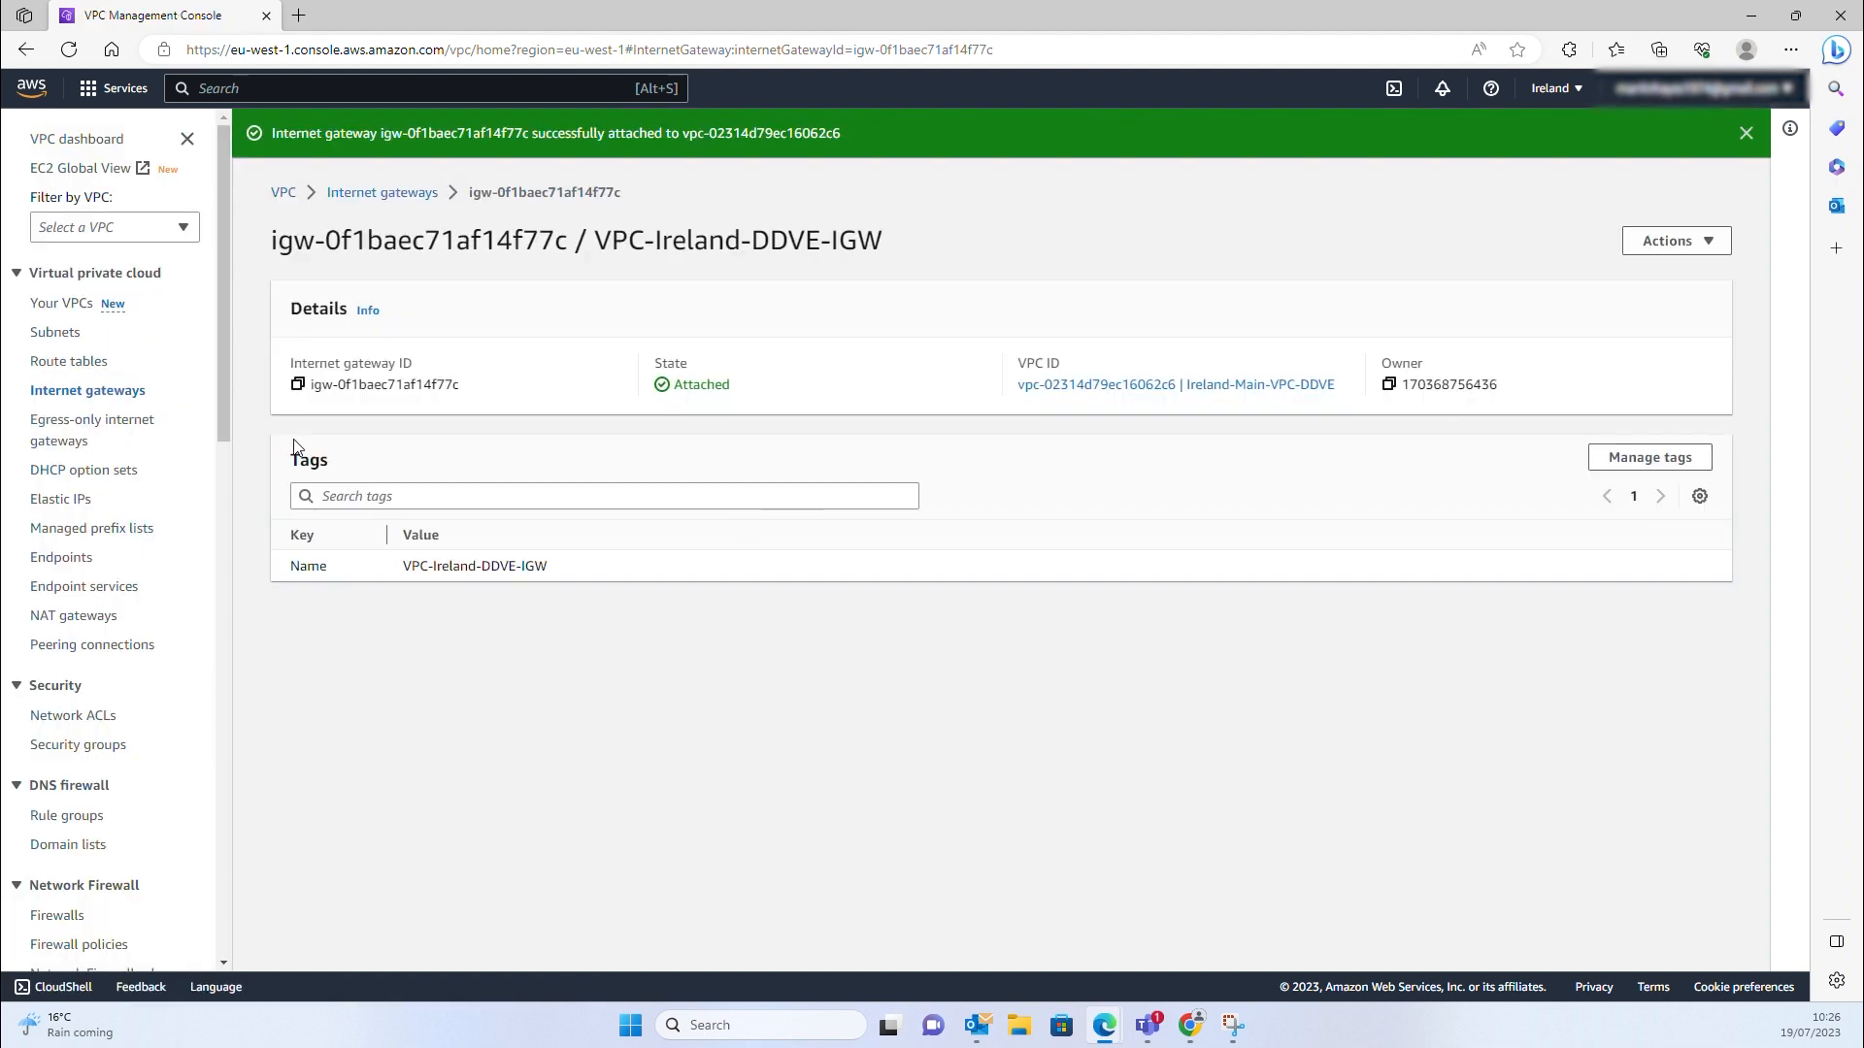
pyautogui.click(70, 362)
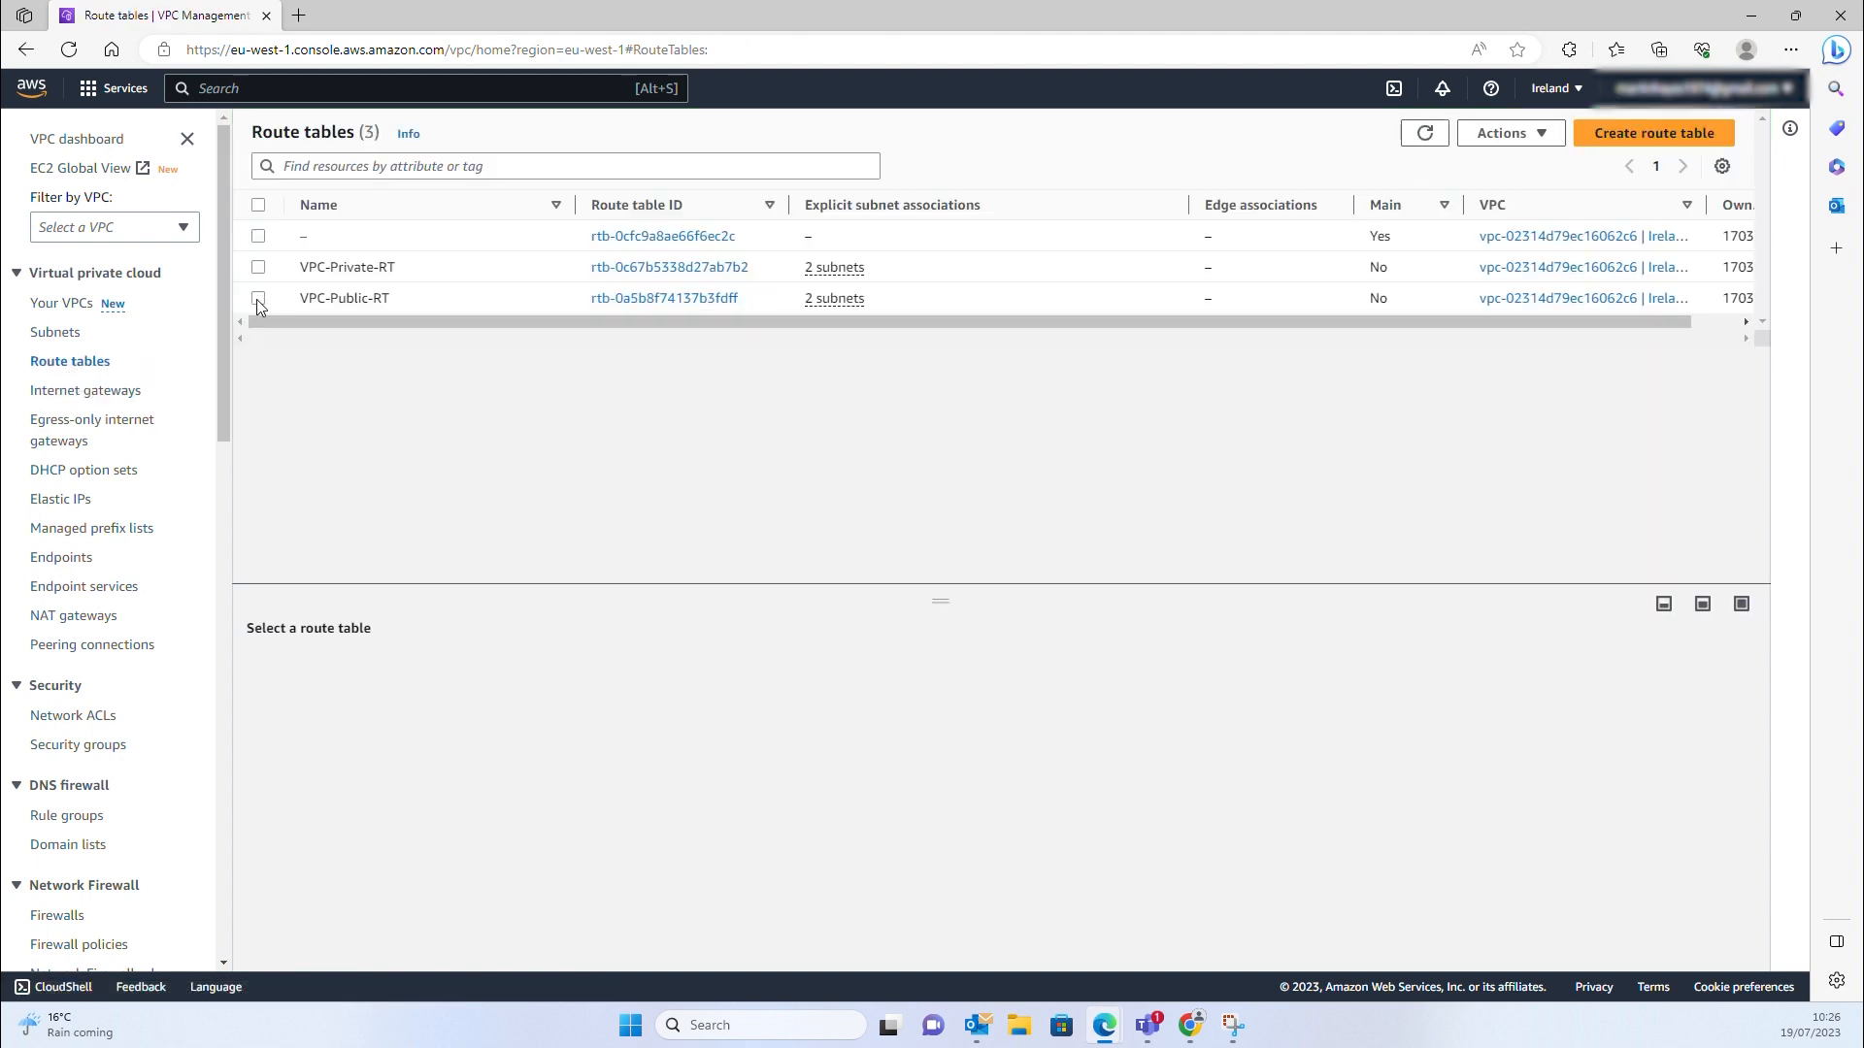
# Add a 0.0.0.0/0 route to the internet gateway in VPC-Public-RT
pyautogui.click(258, 298)
pyautogui.click(1544, 136)
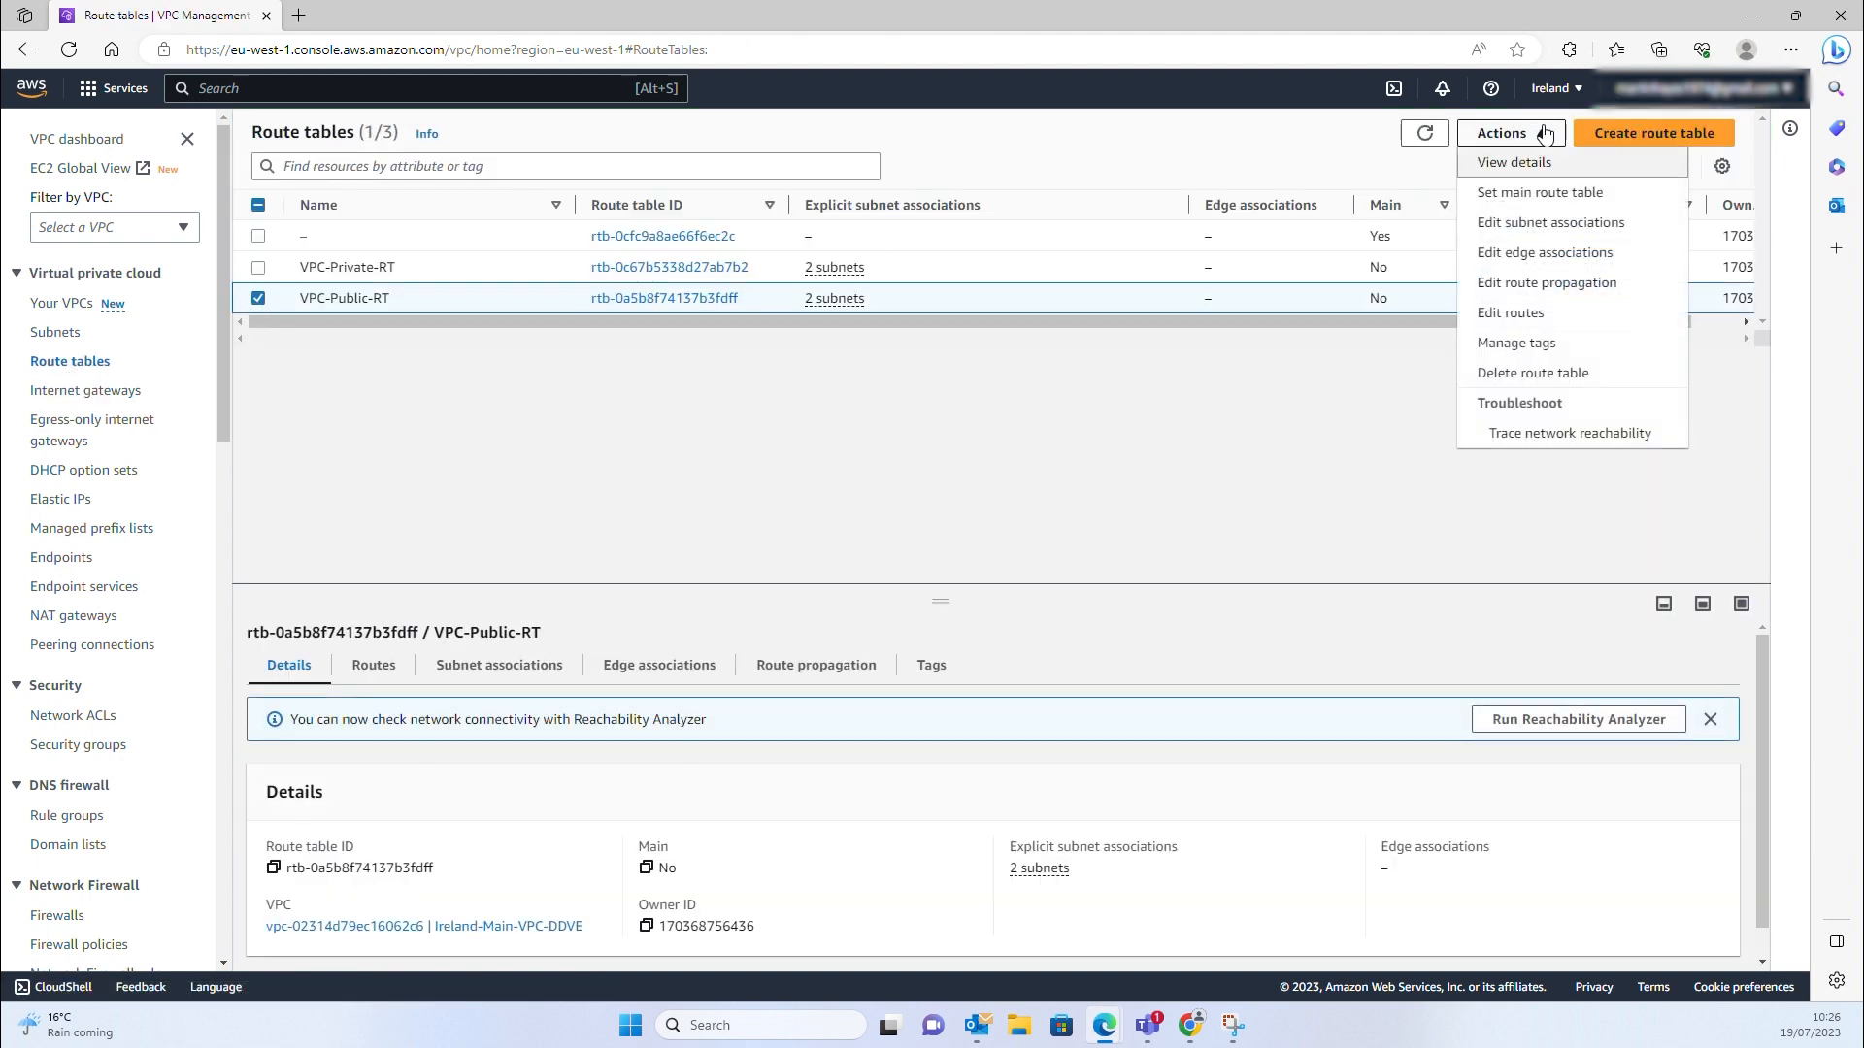
pyautogui.click(1532, 312)
pyautogui.click(107, 384)
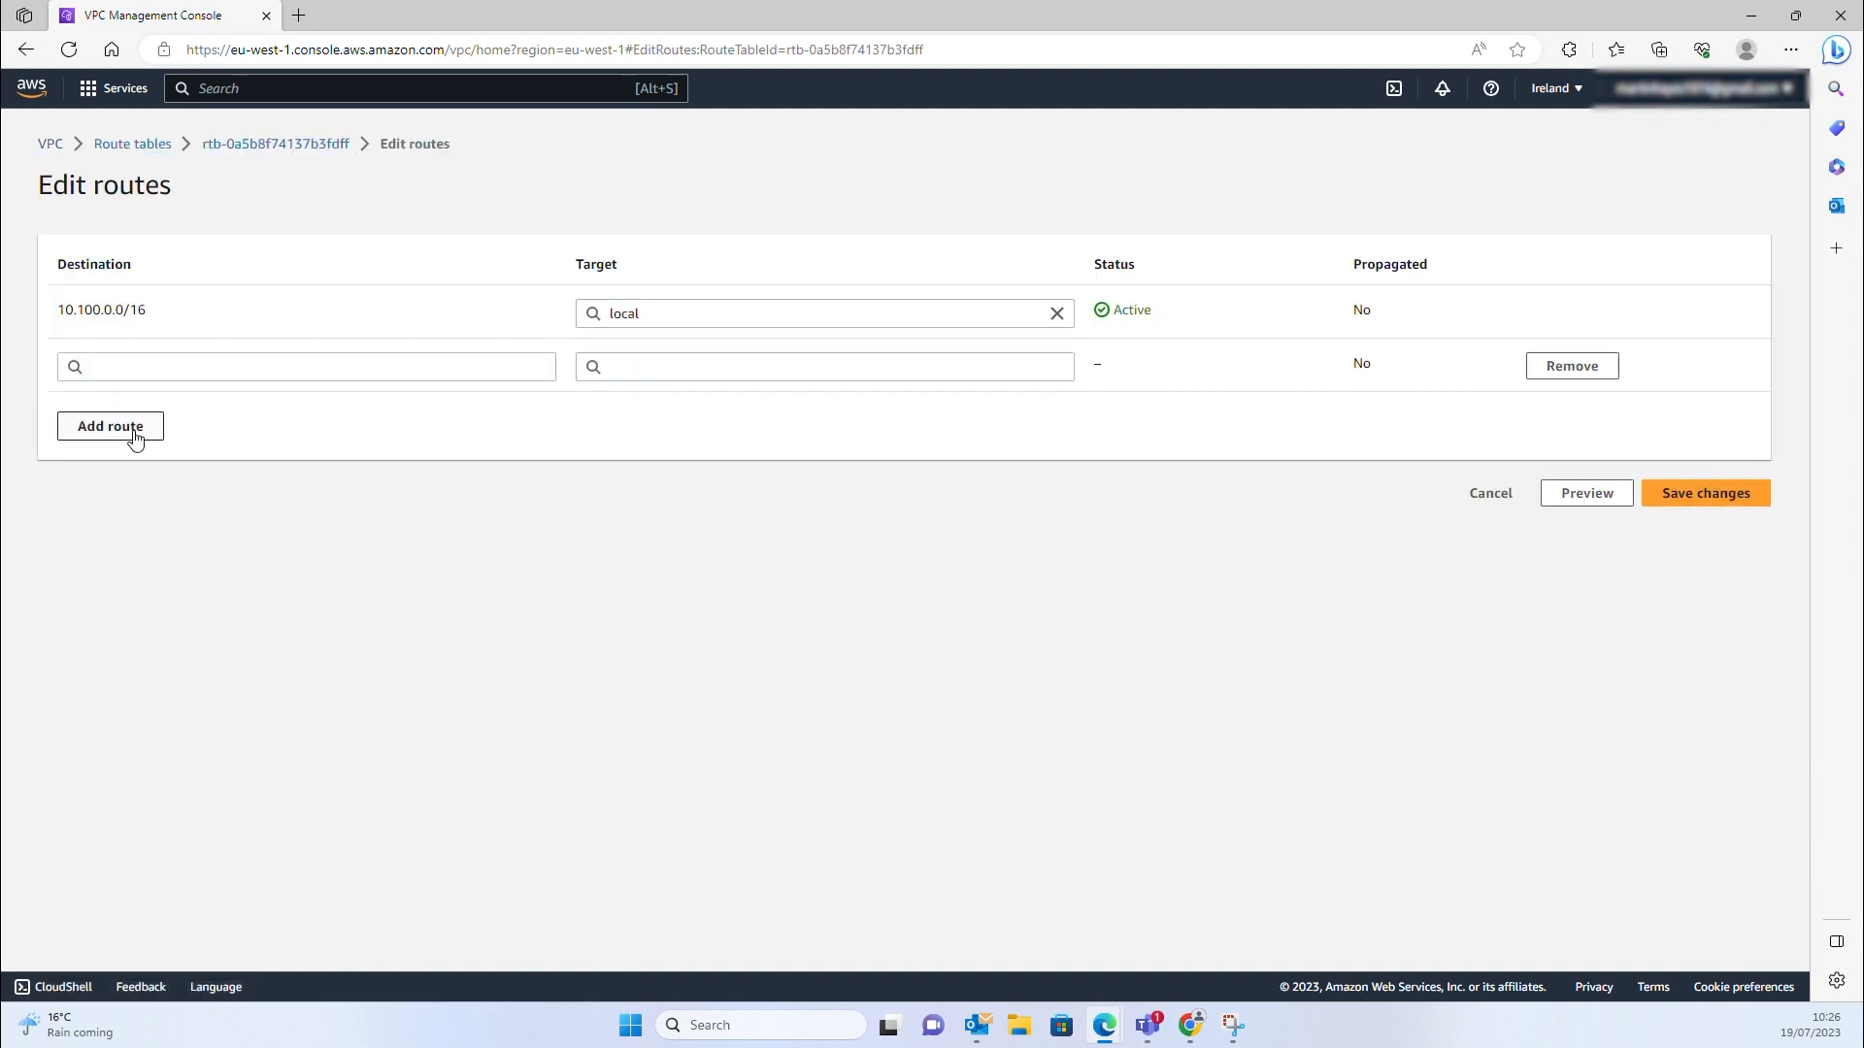
pyautogui.click(131, 367)
pyautogui.click(114, 398)
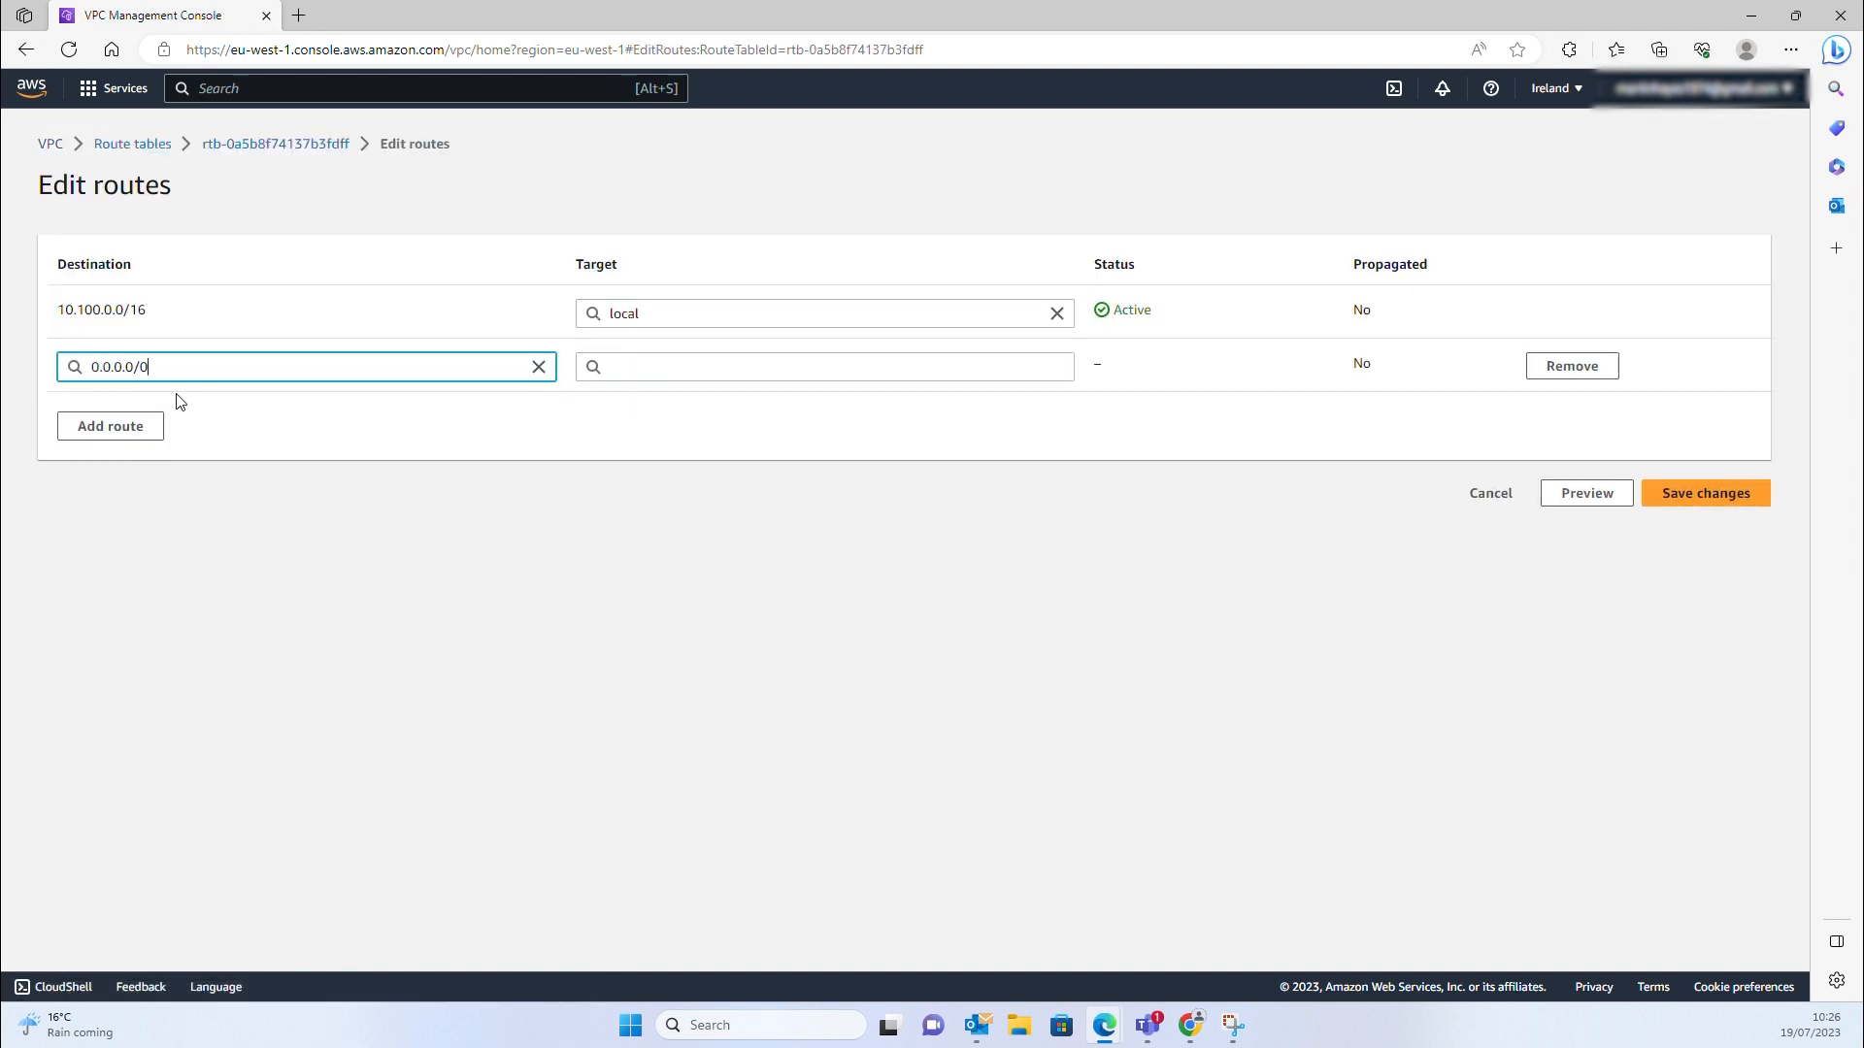
pyautogui.click(666, 364)
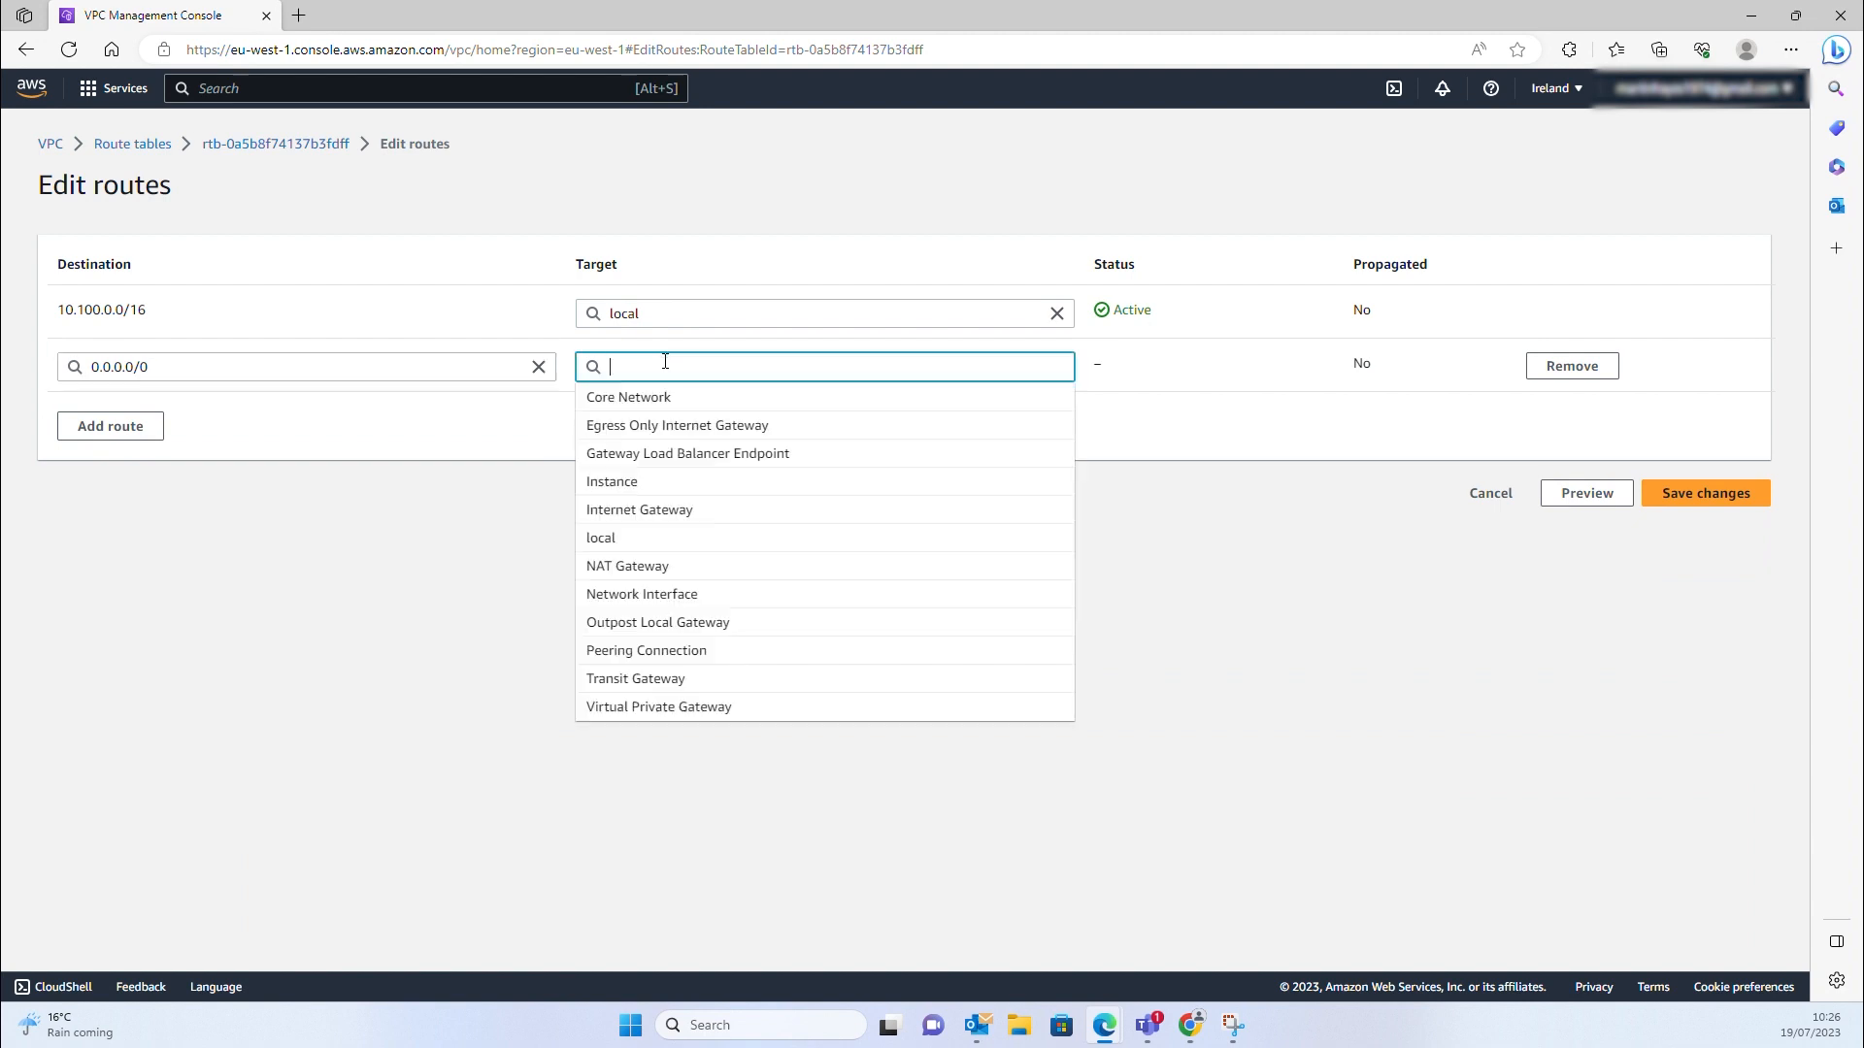
pyautogui.click(666, 510)
pyautogui.click(783, 400)
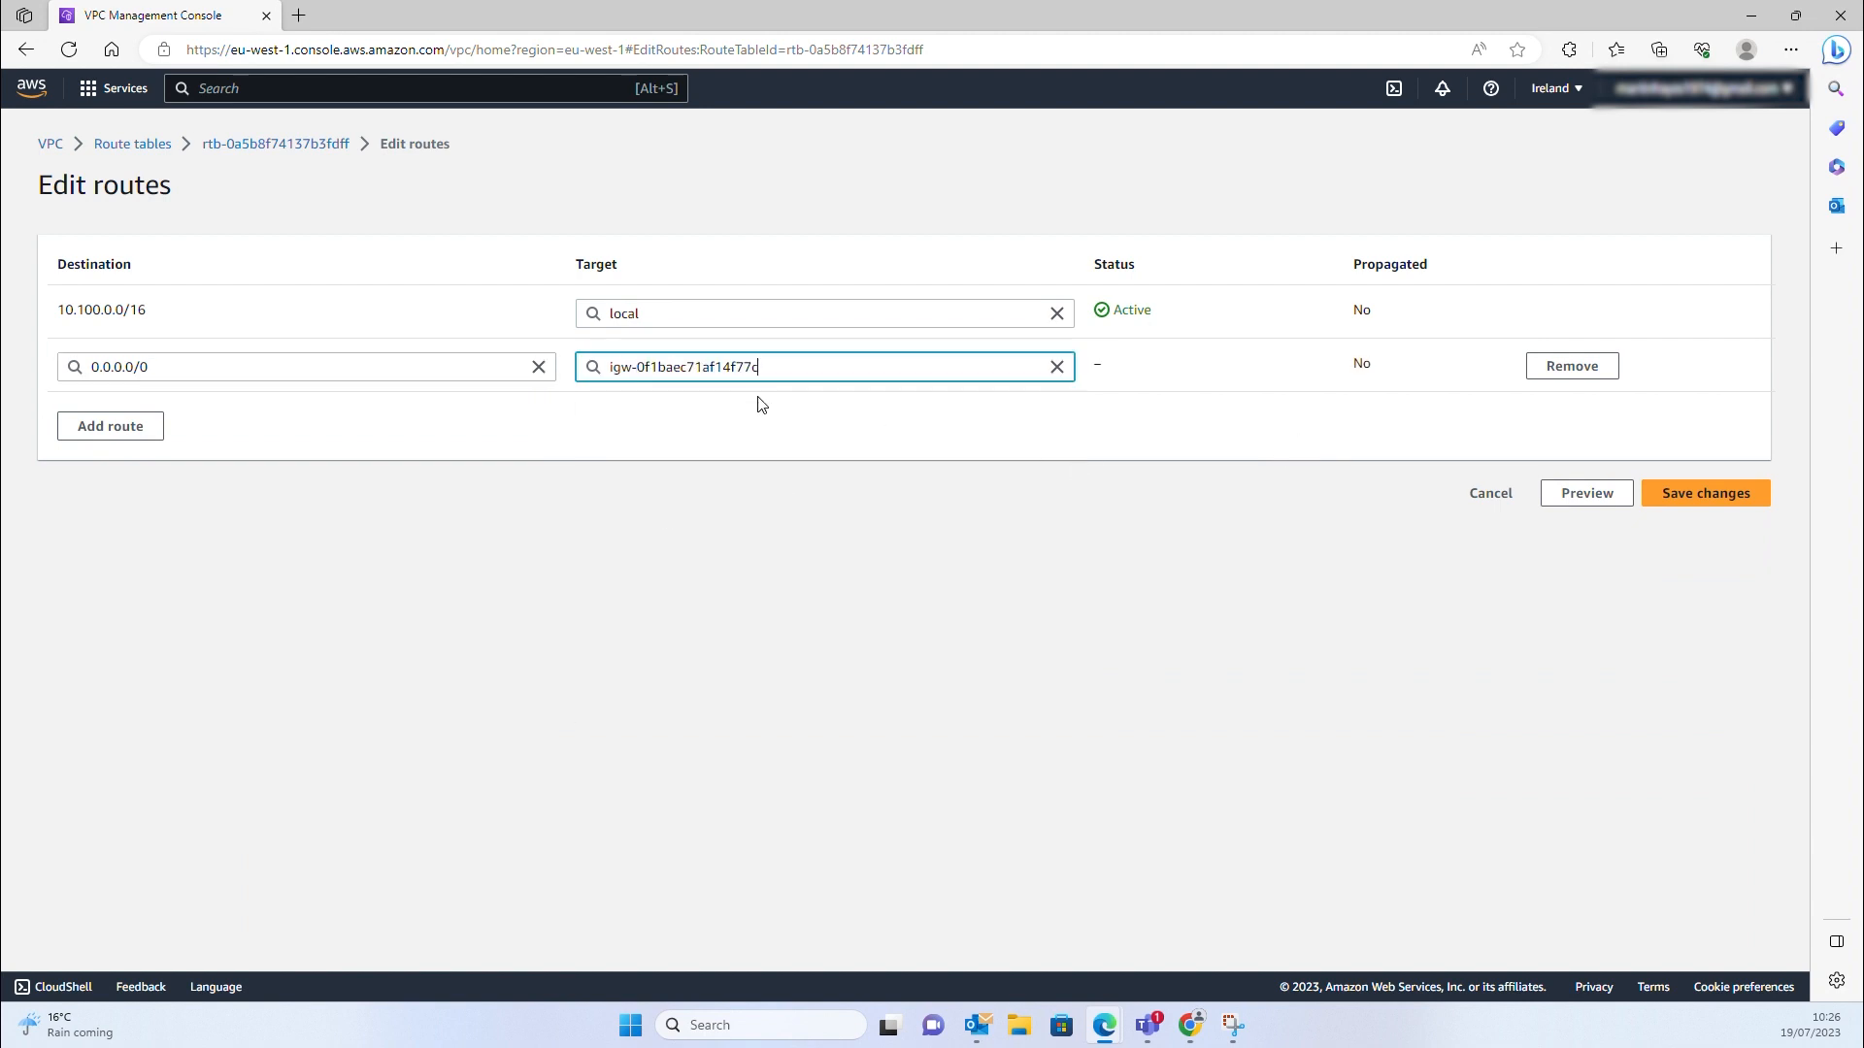
pyautogui.click(1701, 494)
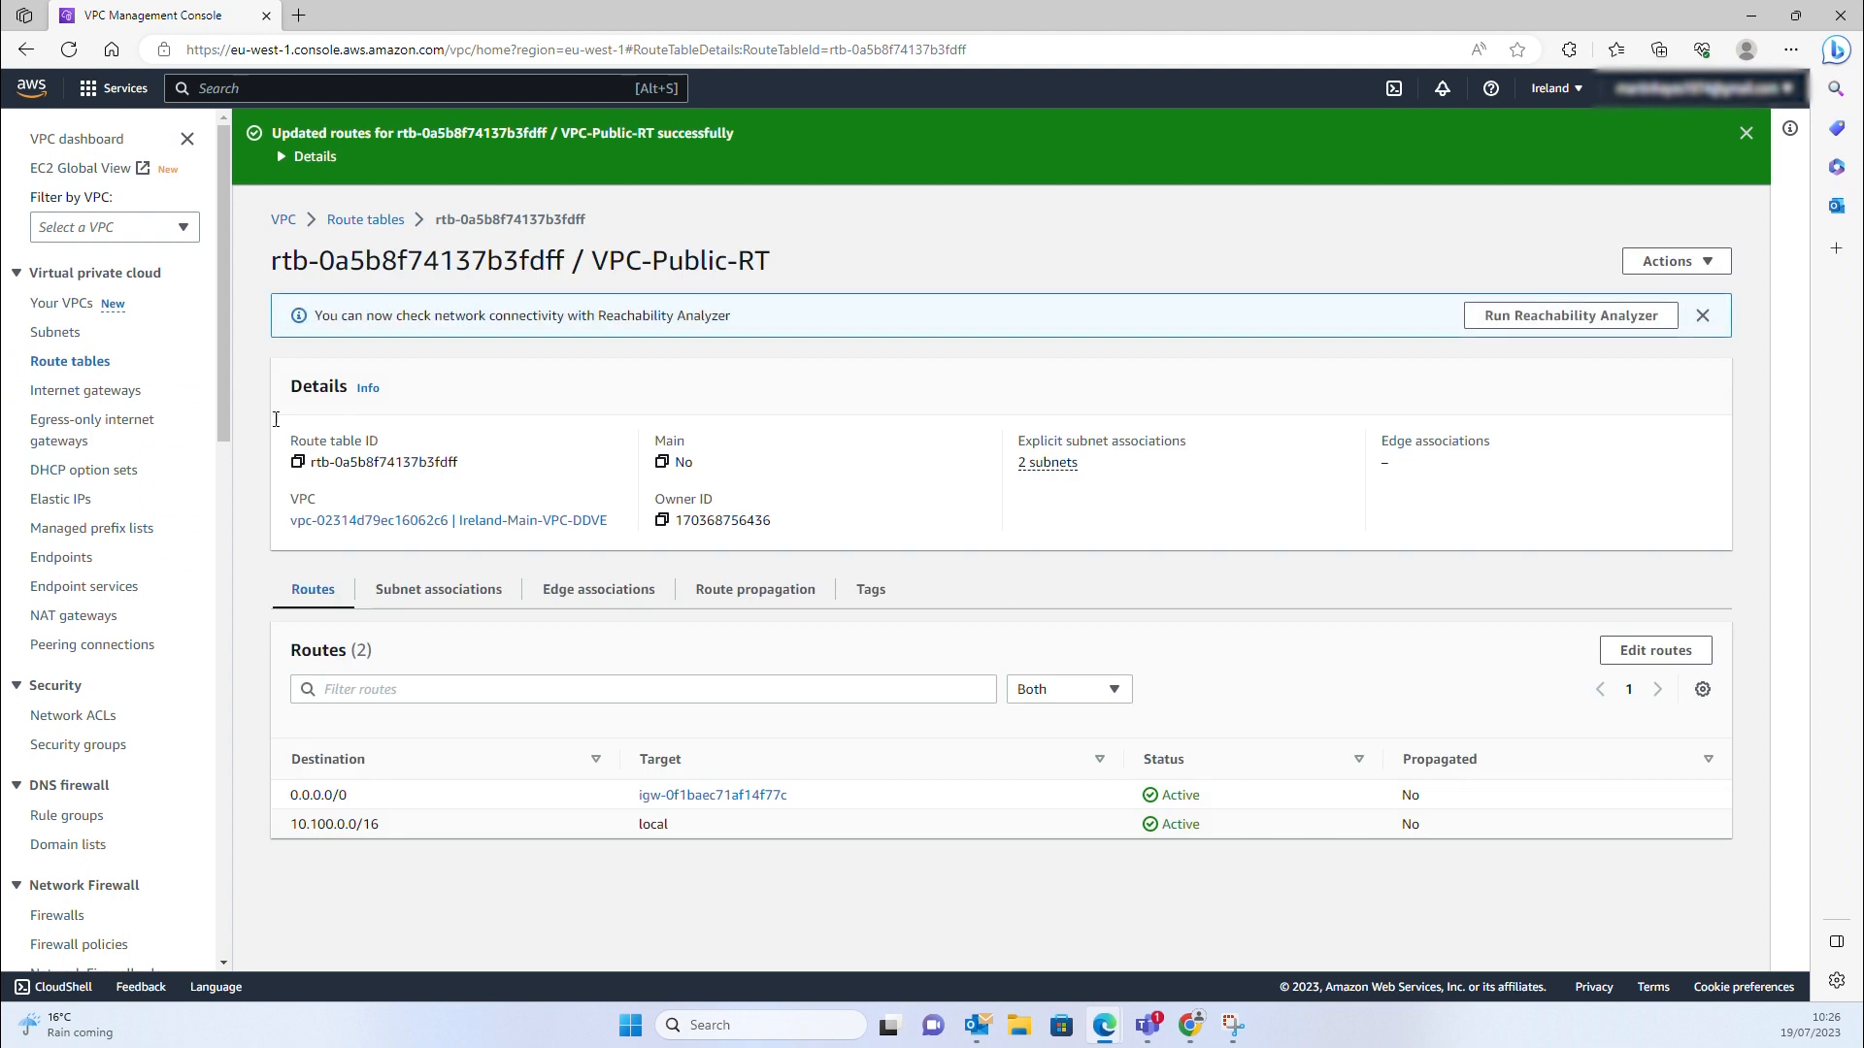
# Confirm AZ2-Public-200's route table includes the internet gateway route
pyautogui.click(67, 339)
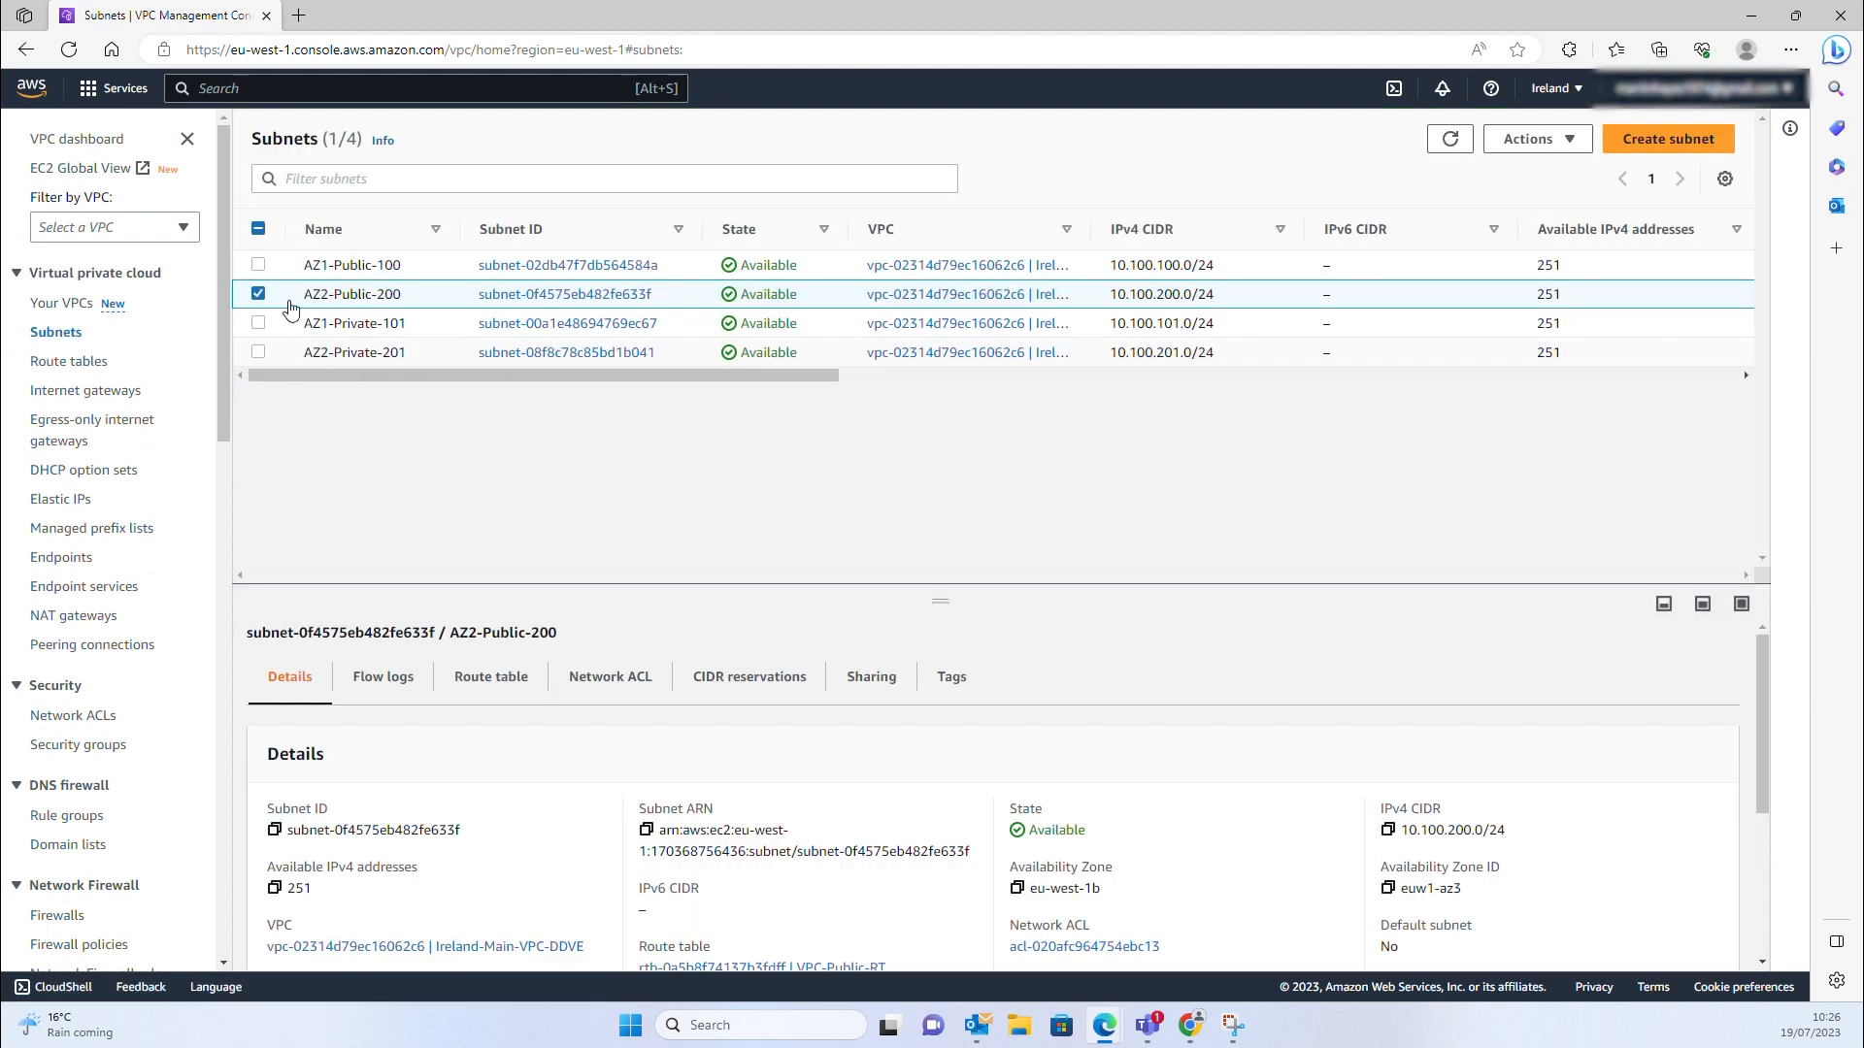
pyautogui.click(490, 680)
pyautogui.scroll(-1, 490, 680)
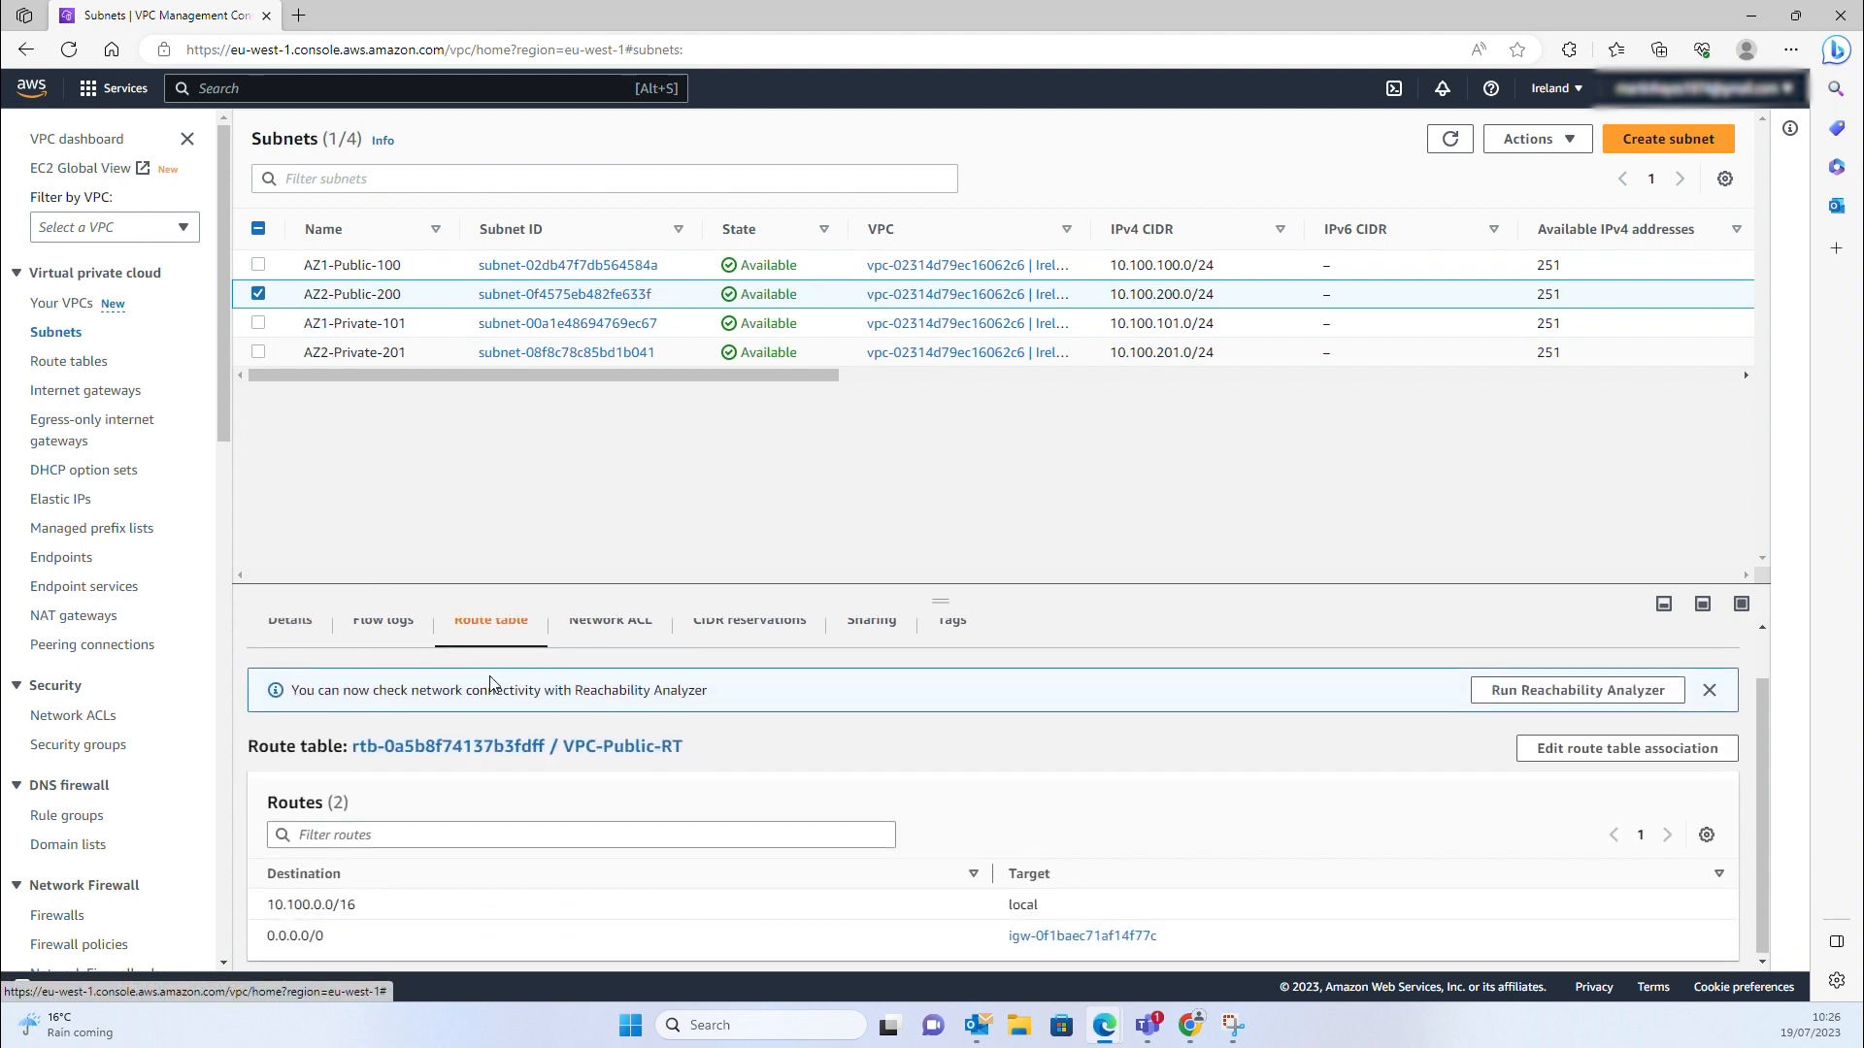
pyautogui.moveTo(266, 937); pyautogui.dragTo(810, 962)
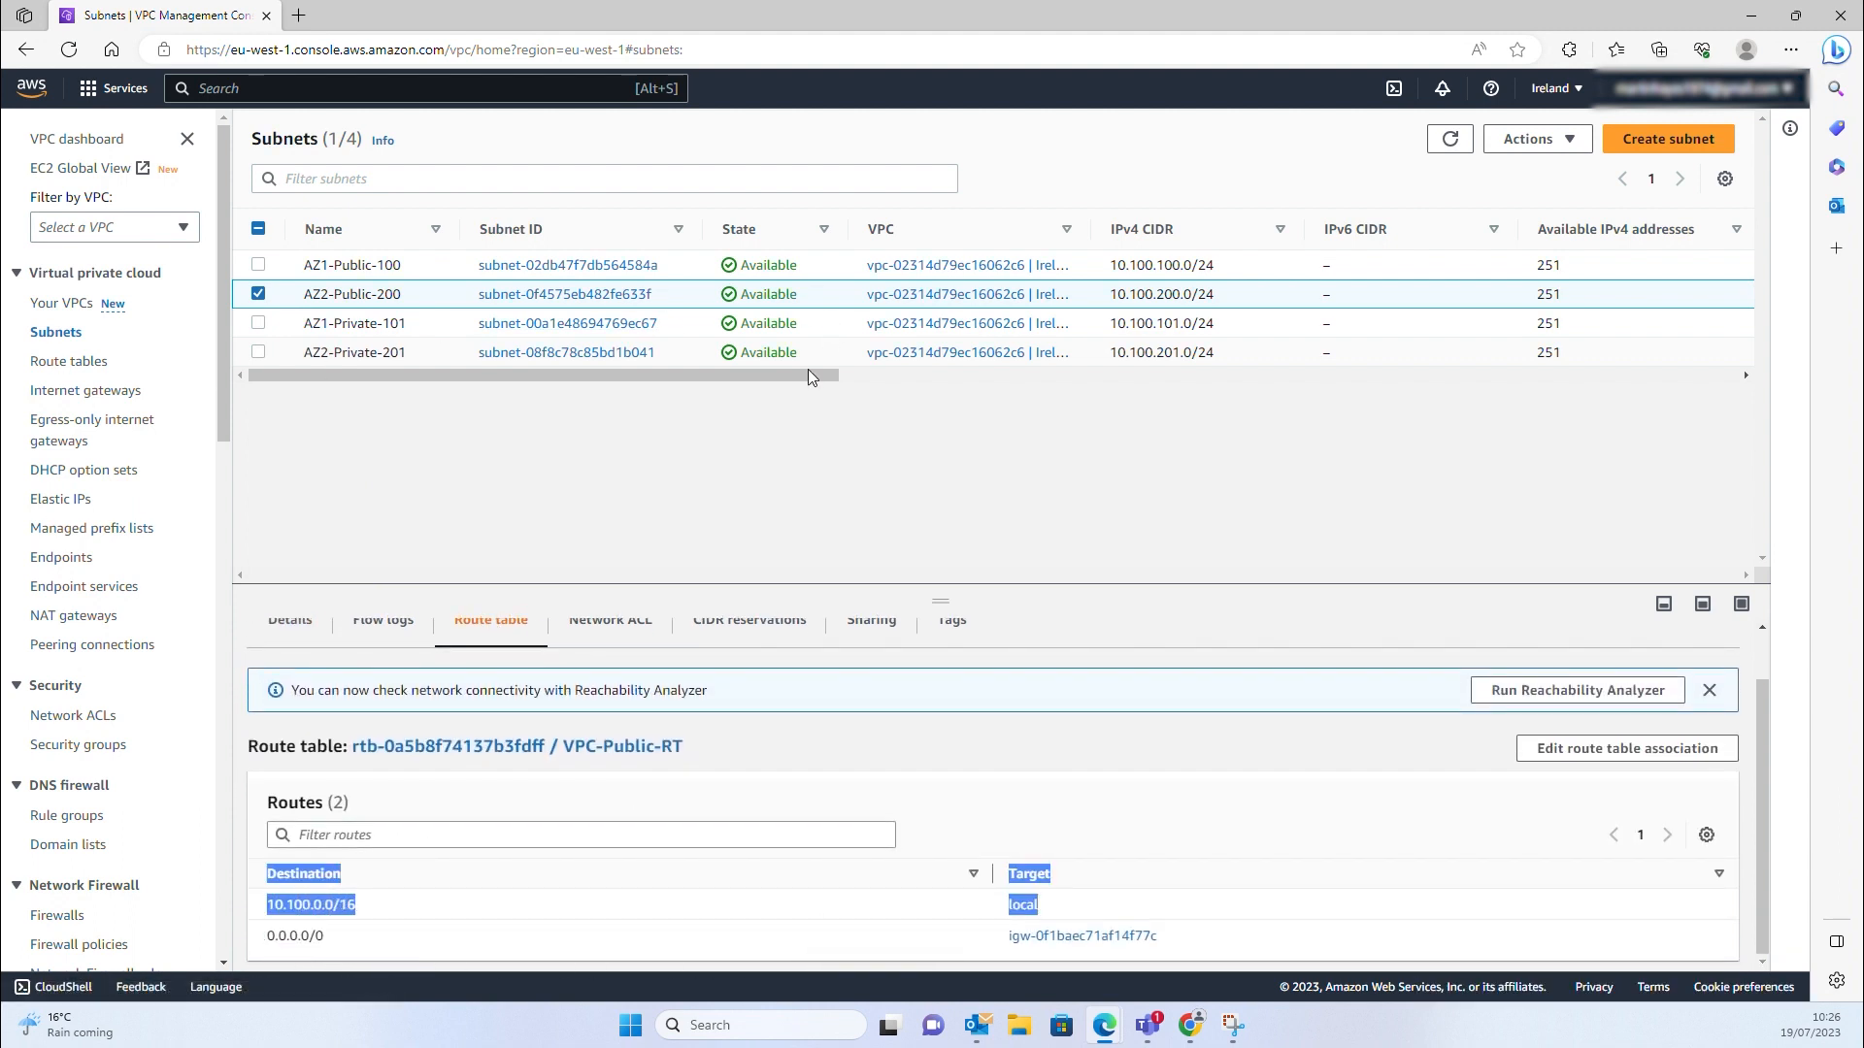
pyautogui.click(794, 438)
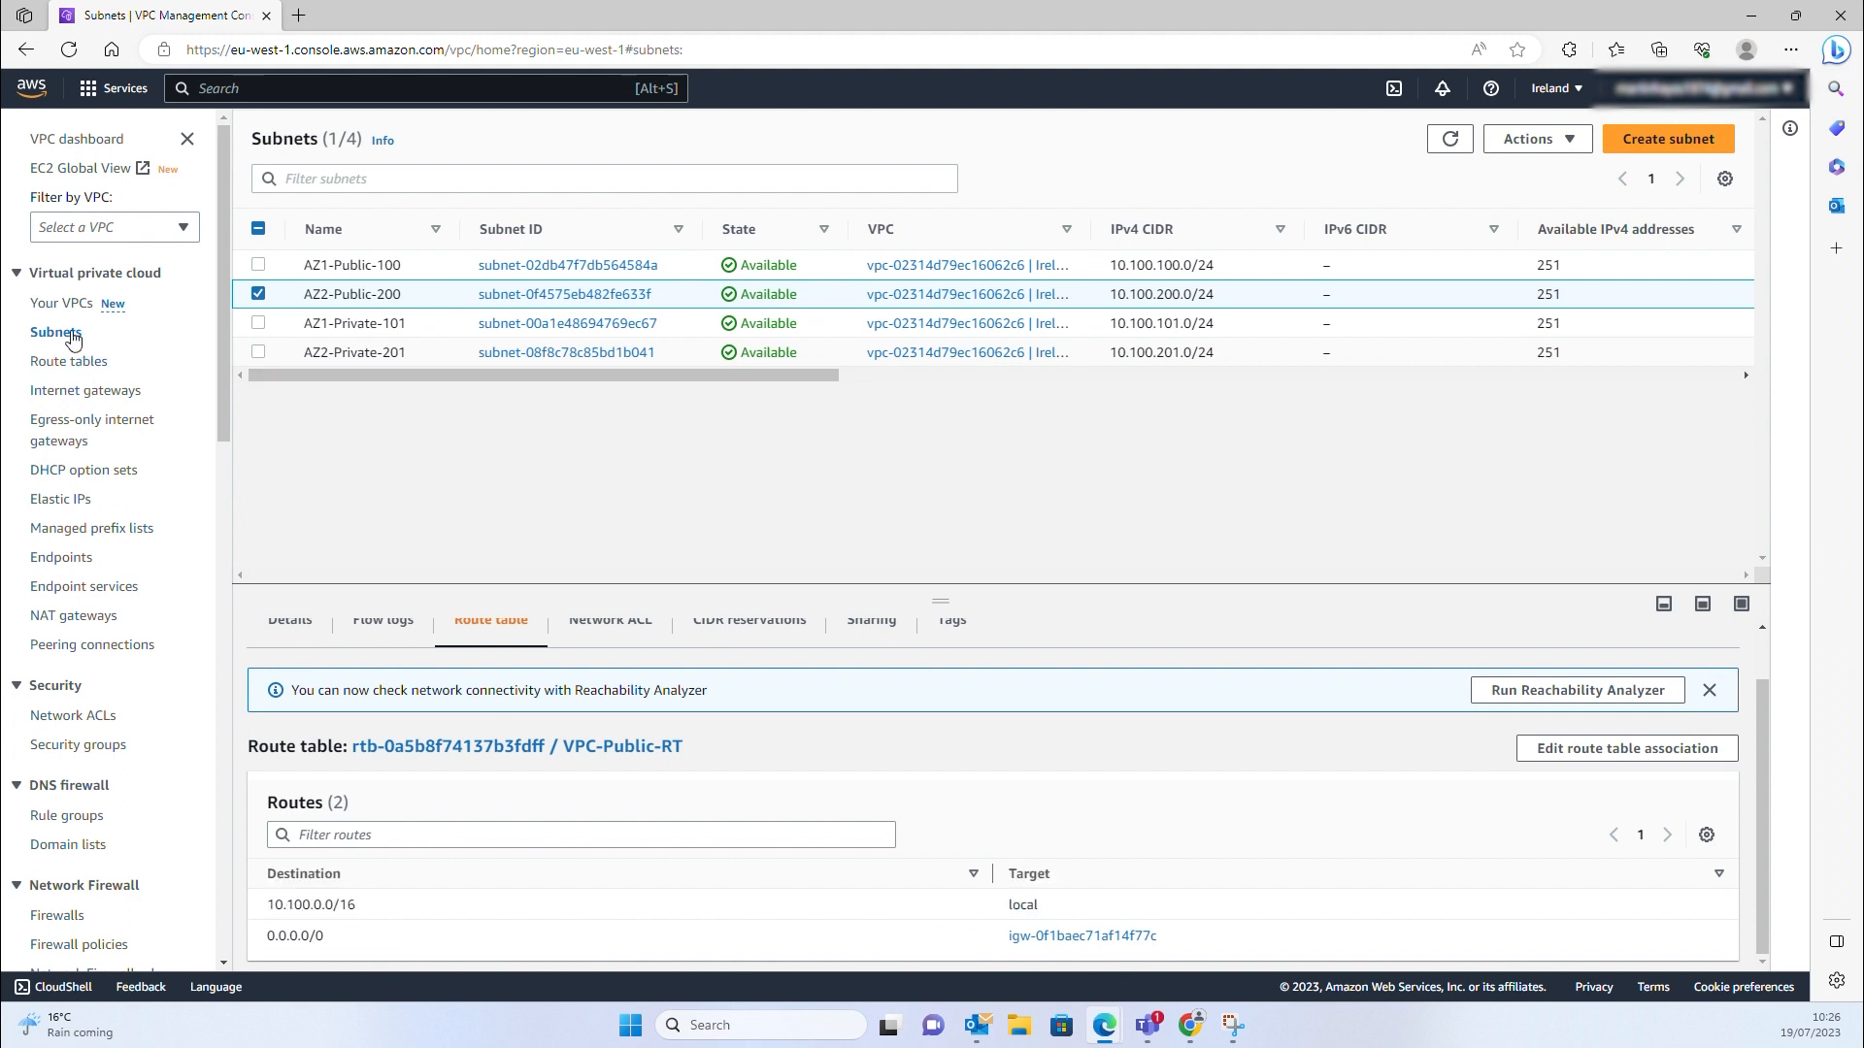
pyautogui.click(60, 305)
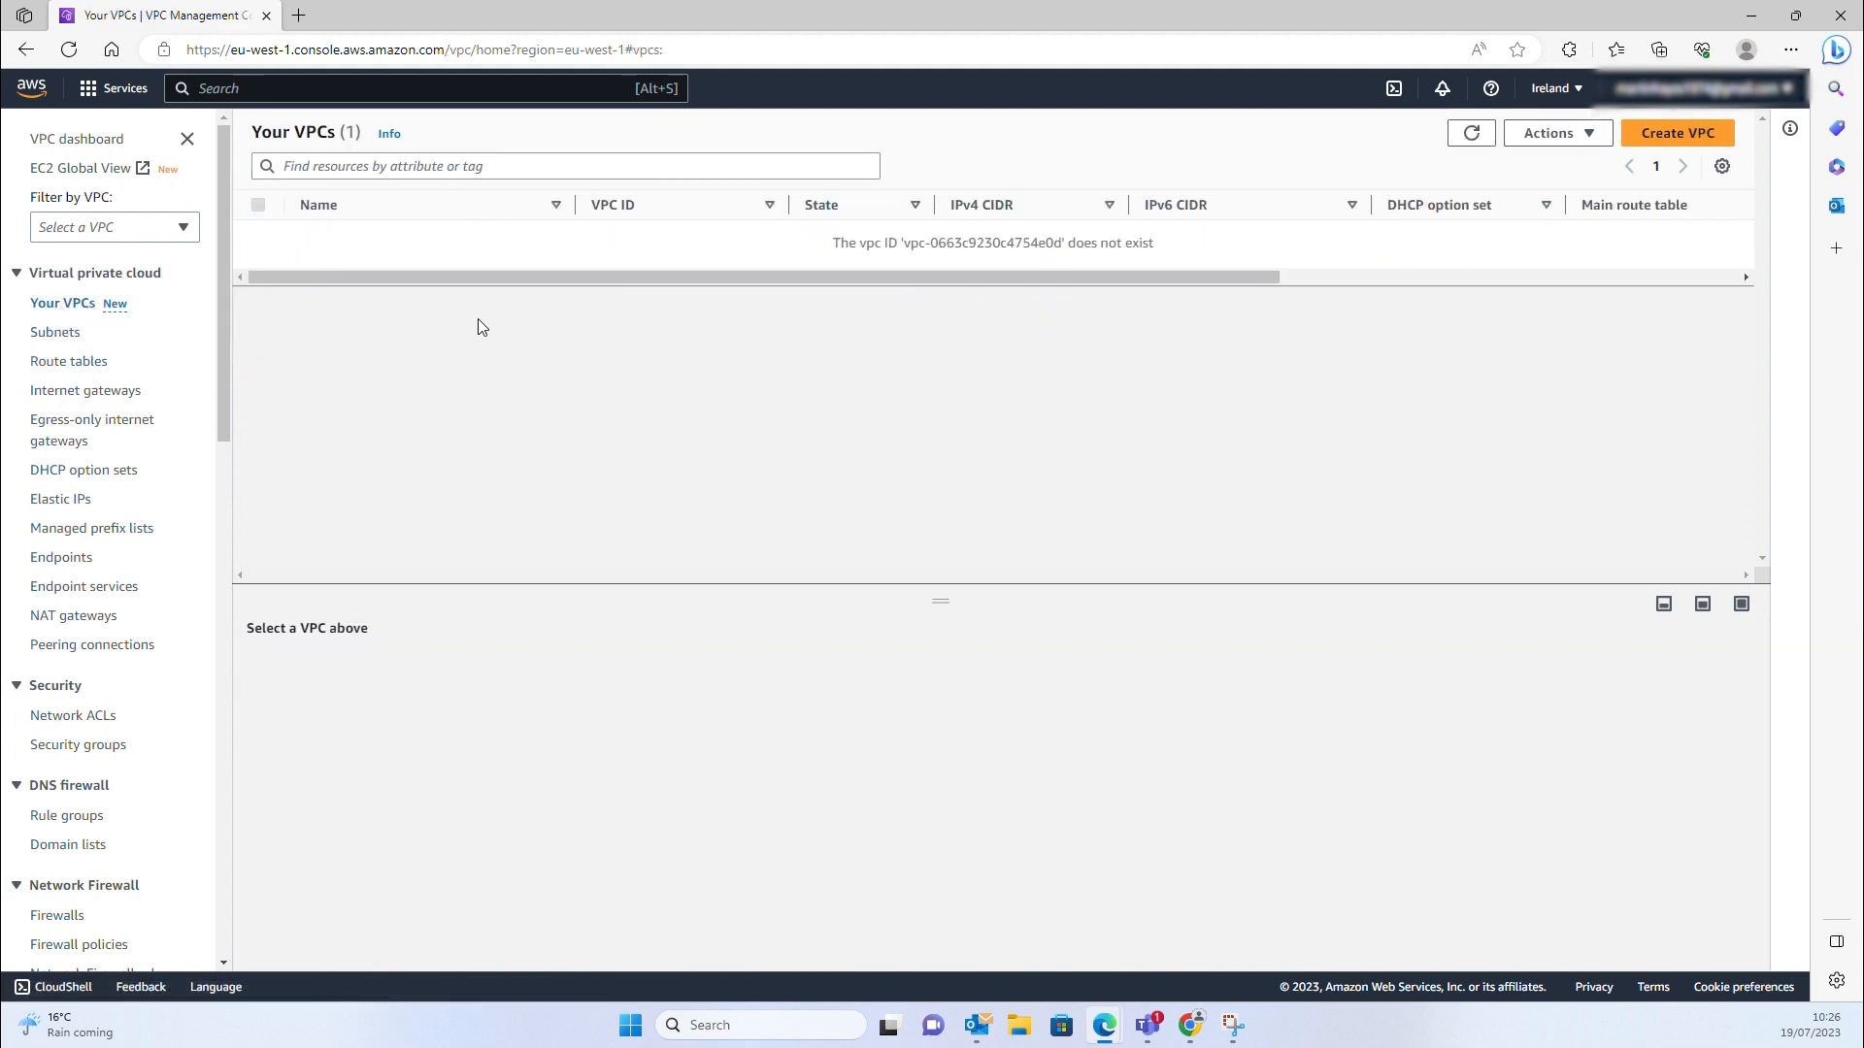
# Review the Ireland-Main-VPC-DDVE resource map, then return to Console Home
pyautogui.click(1471, 132)
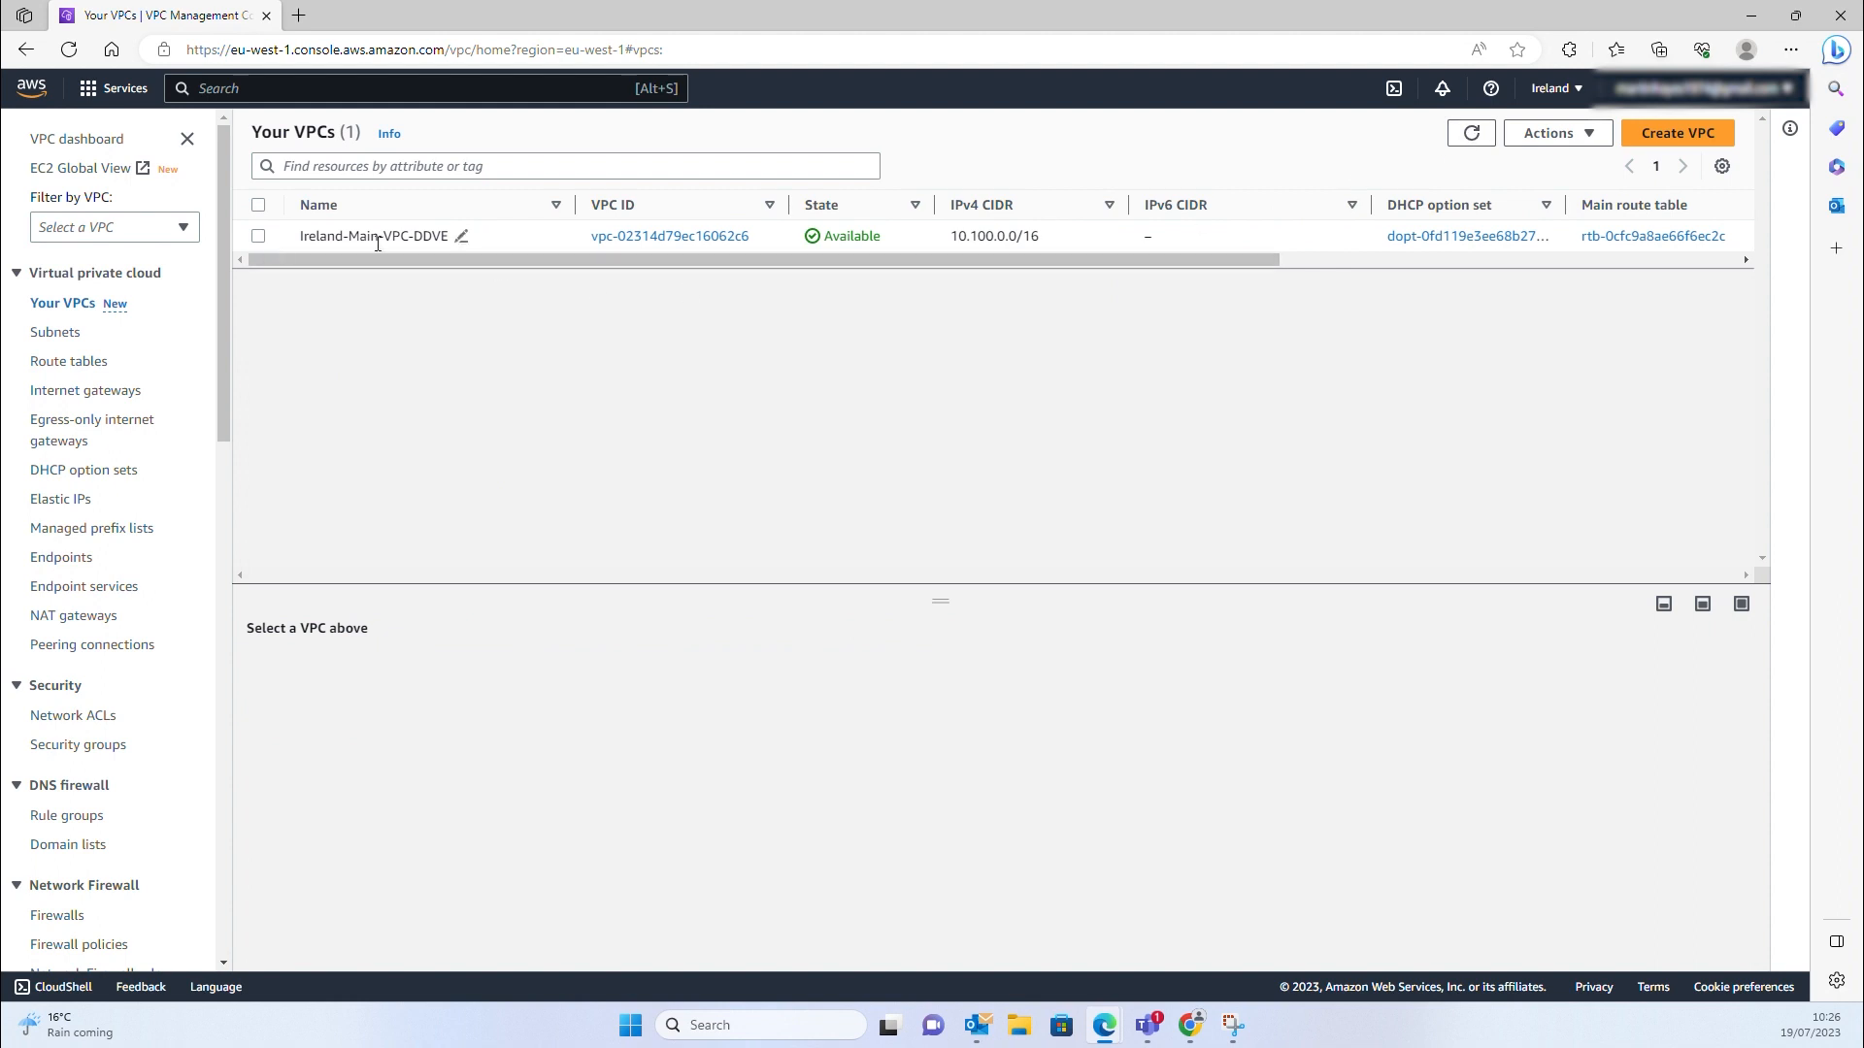
pyautogui.click(258, 237)
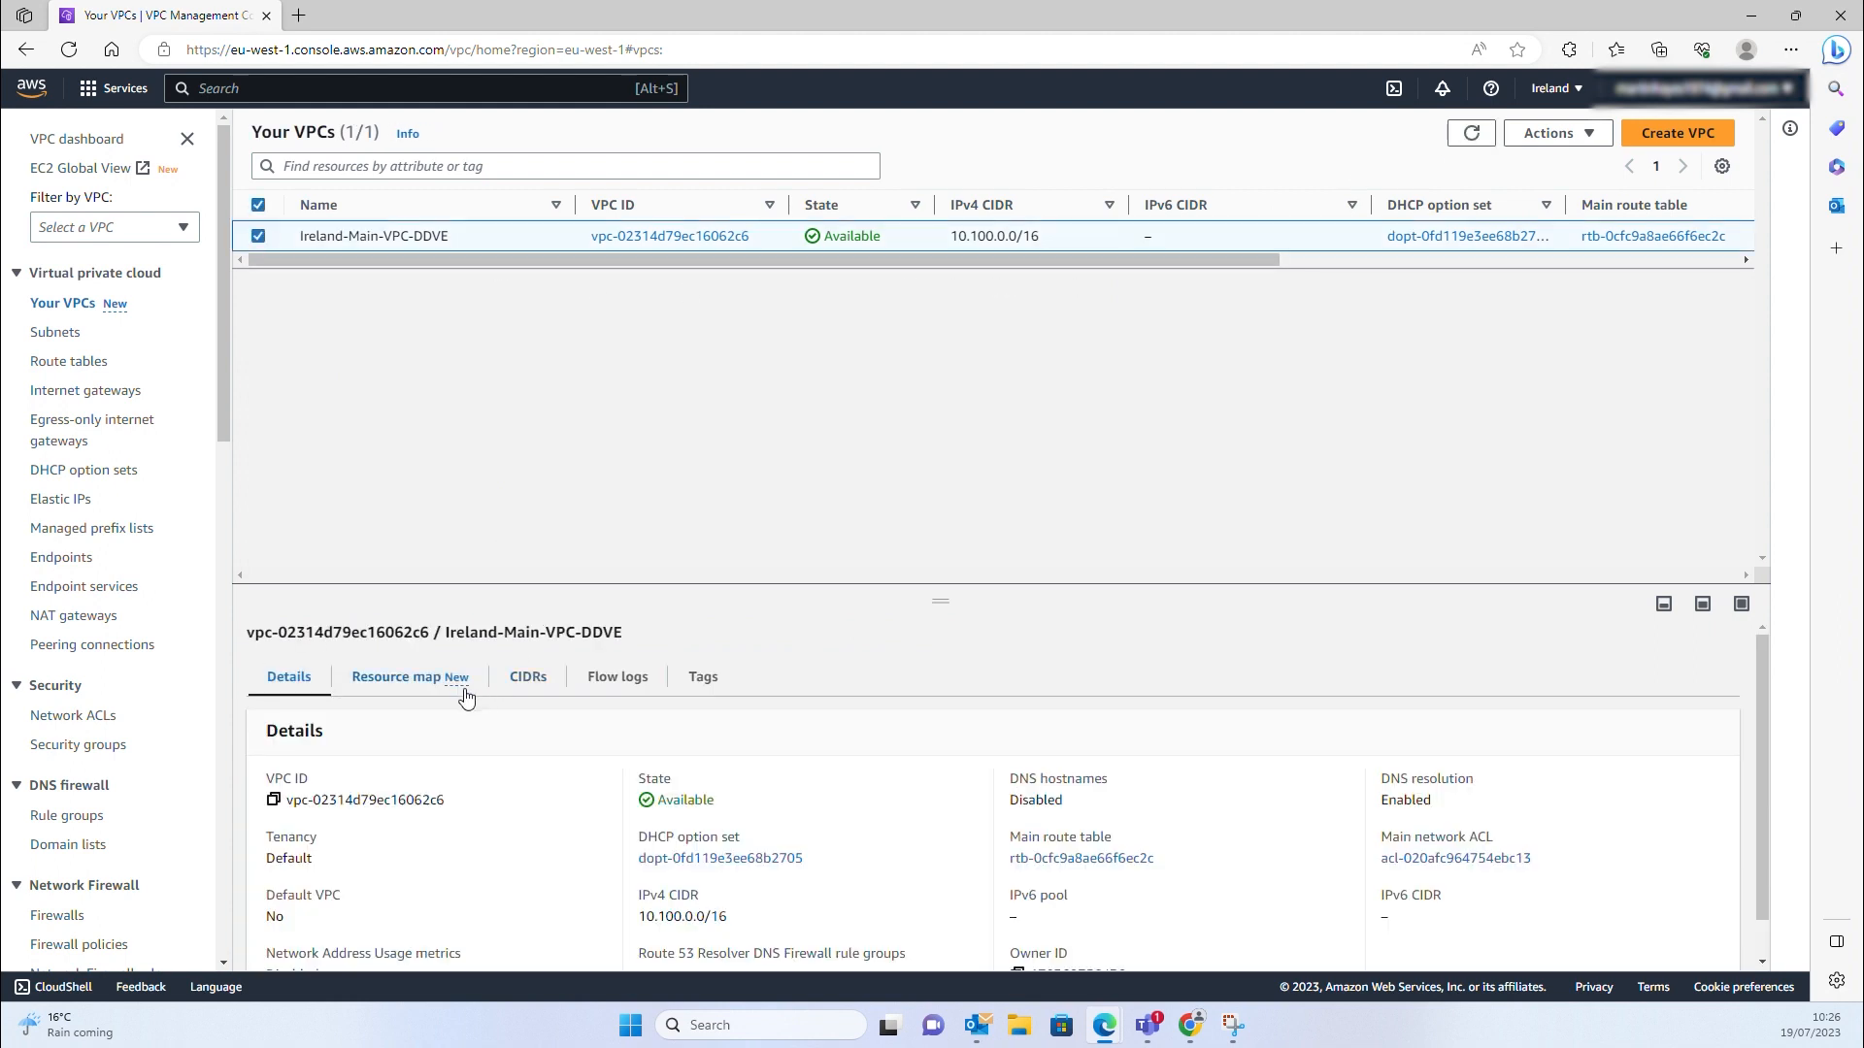
pyautogui.click(411, 678)
pyautogui.scroll(-2, 544, 673)
pyautogui.scroll(-2, 545, 674)
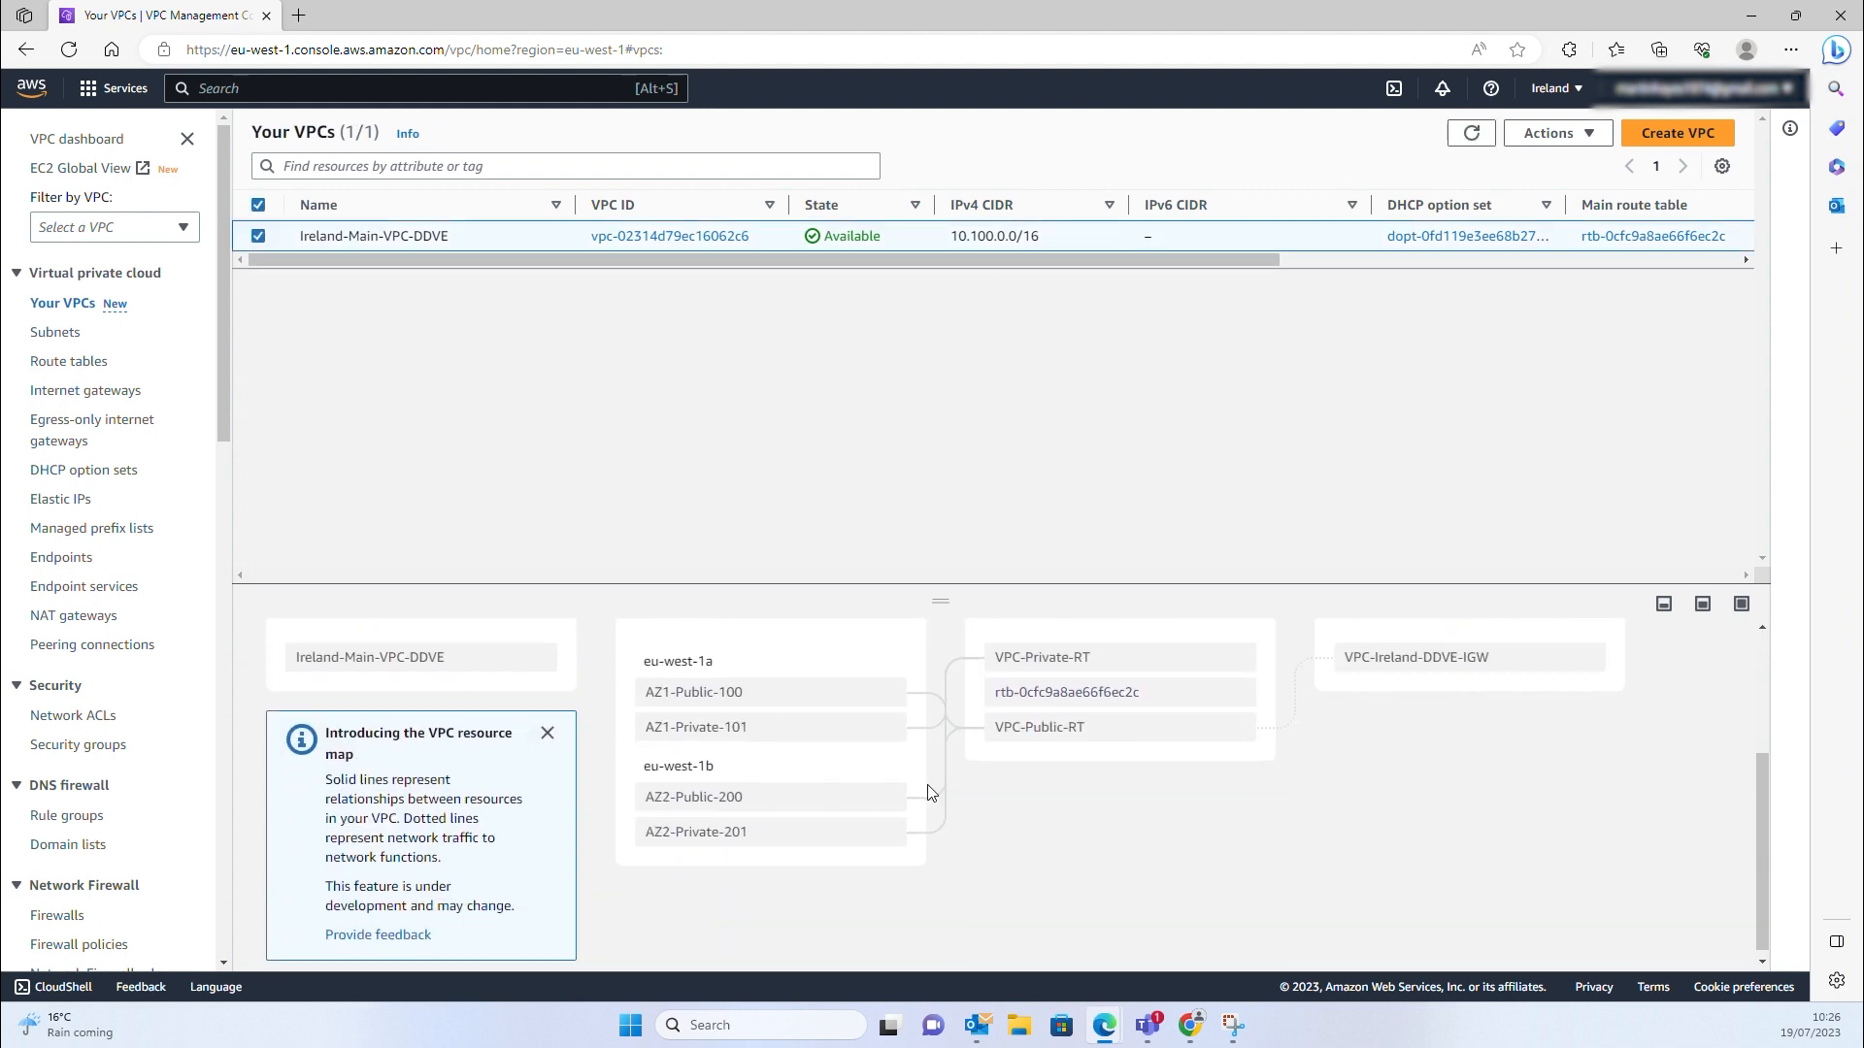
pyautogui.scroll(1, 949, 791)
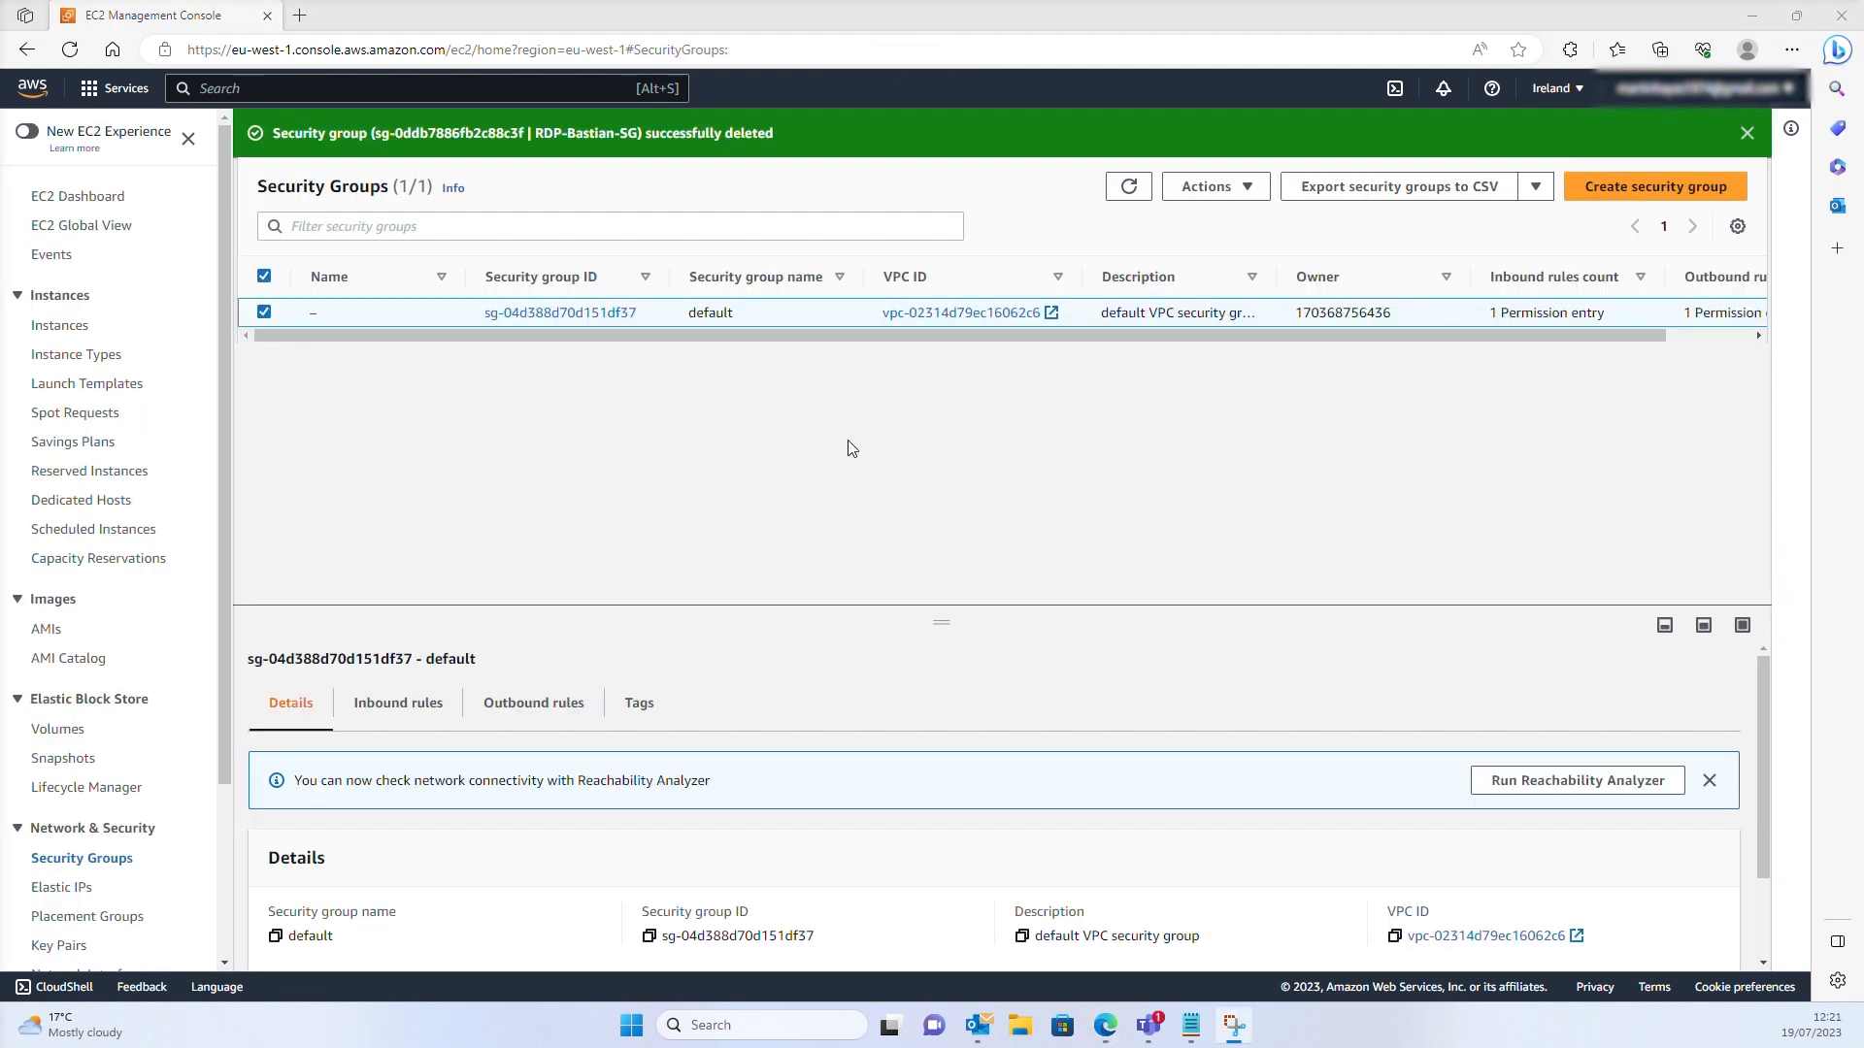
pyautogui.click(35, 89)
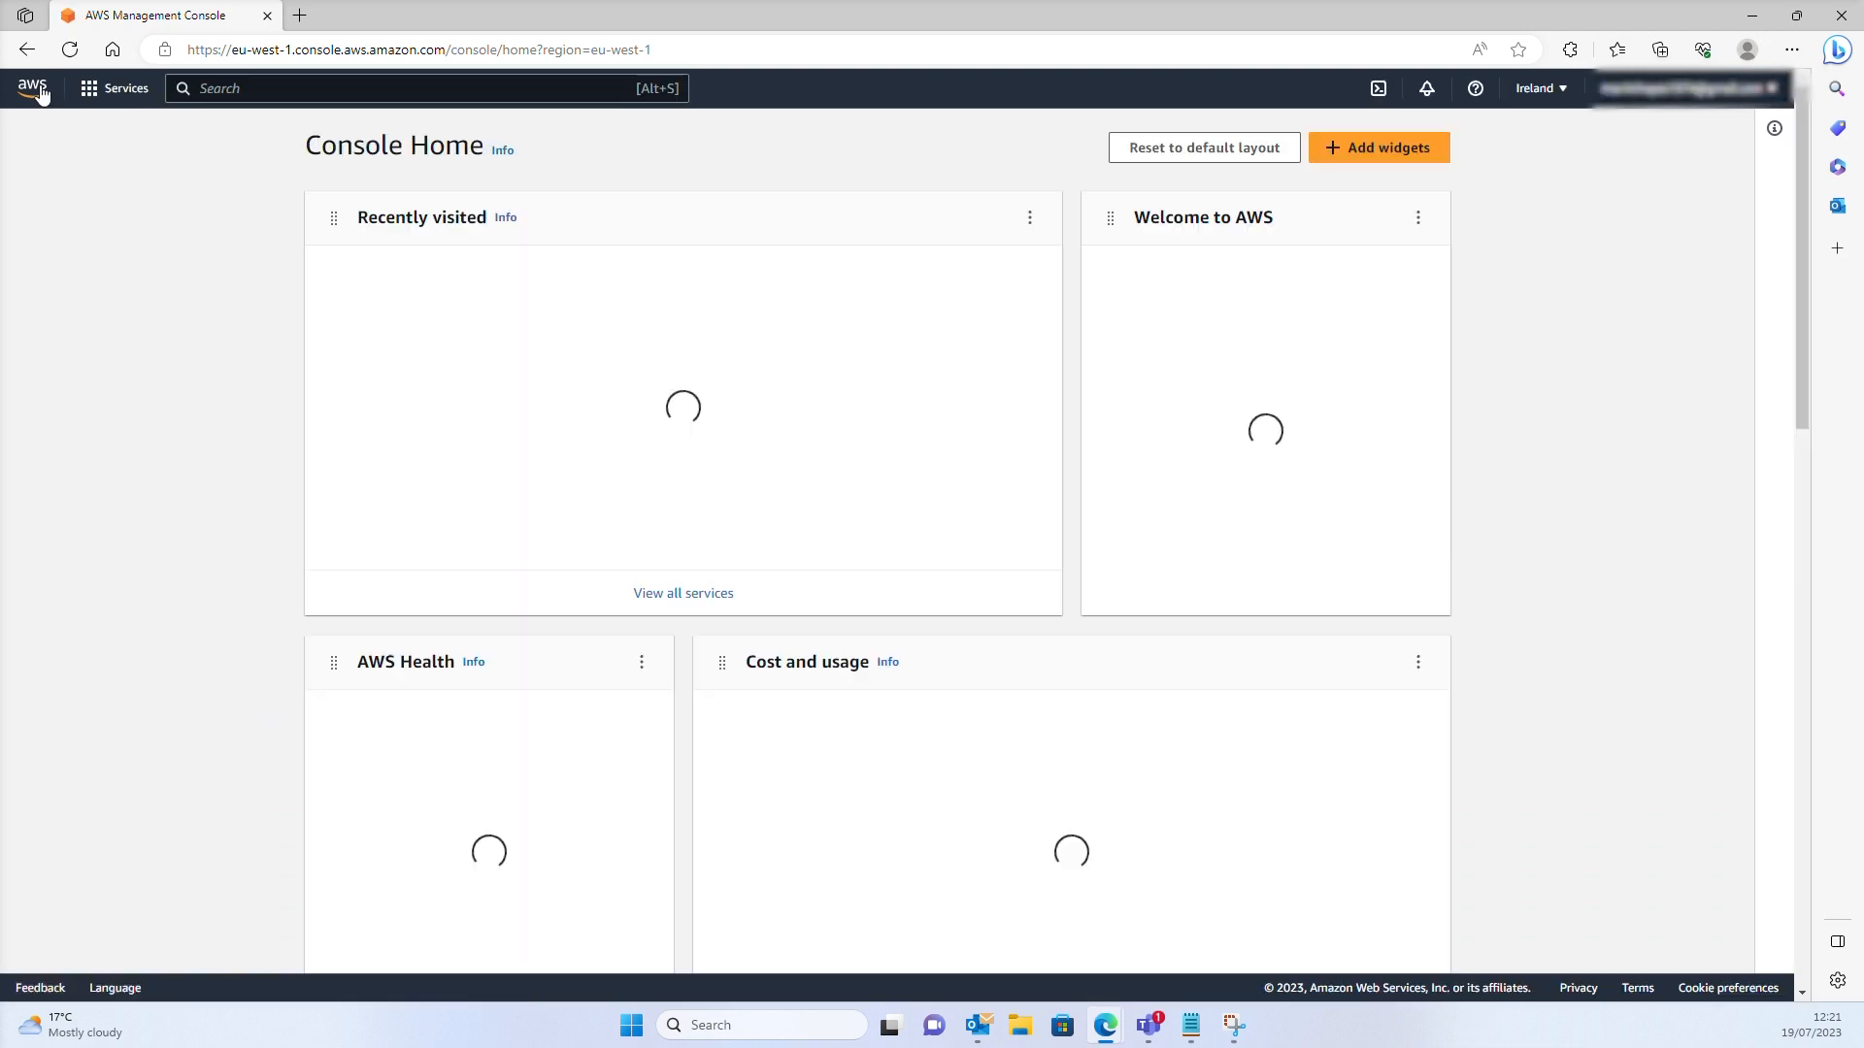
# In EC2 Key pairs, create the RSA key pair bastianrdpdemo in .pem format
pyautogui.click(372, 283)
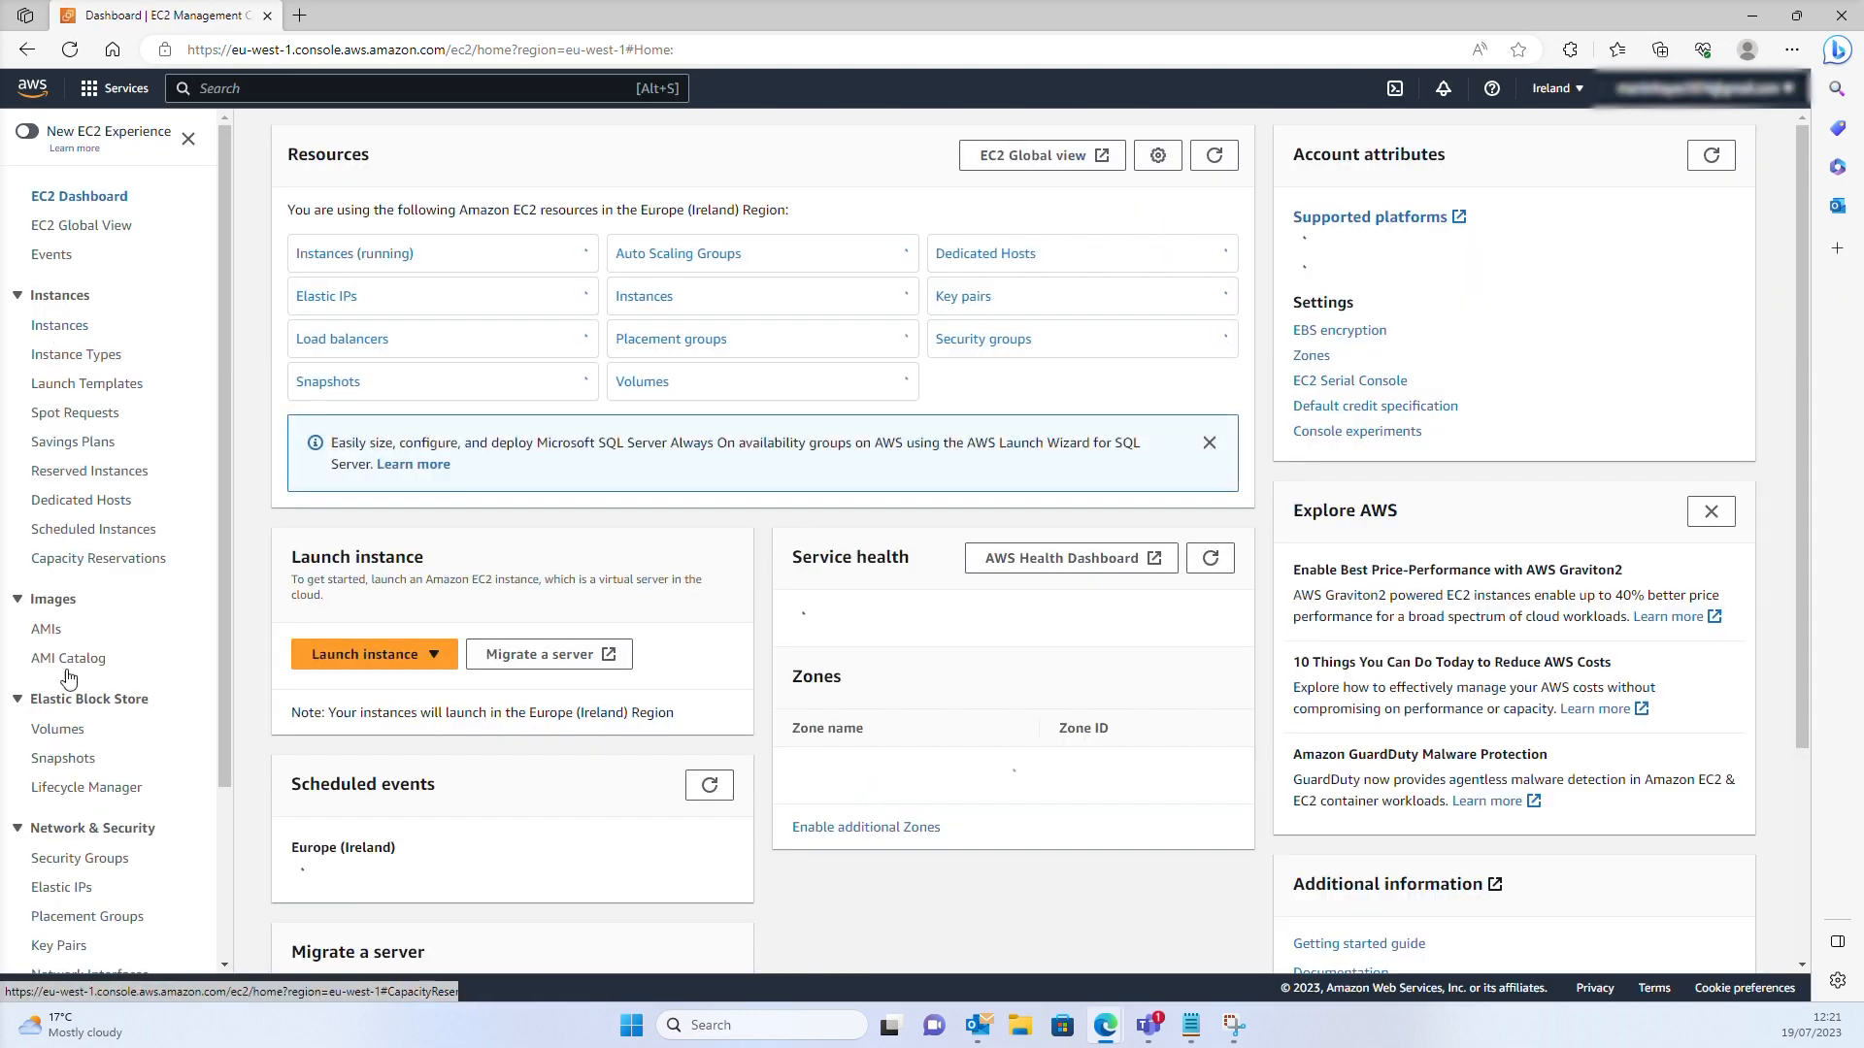
pyautogui.click(61, 861)
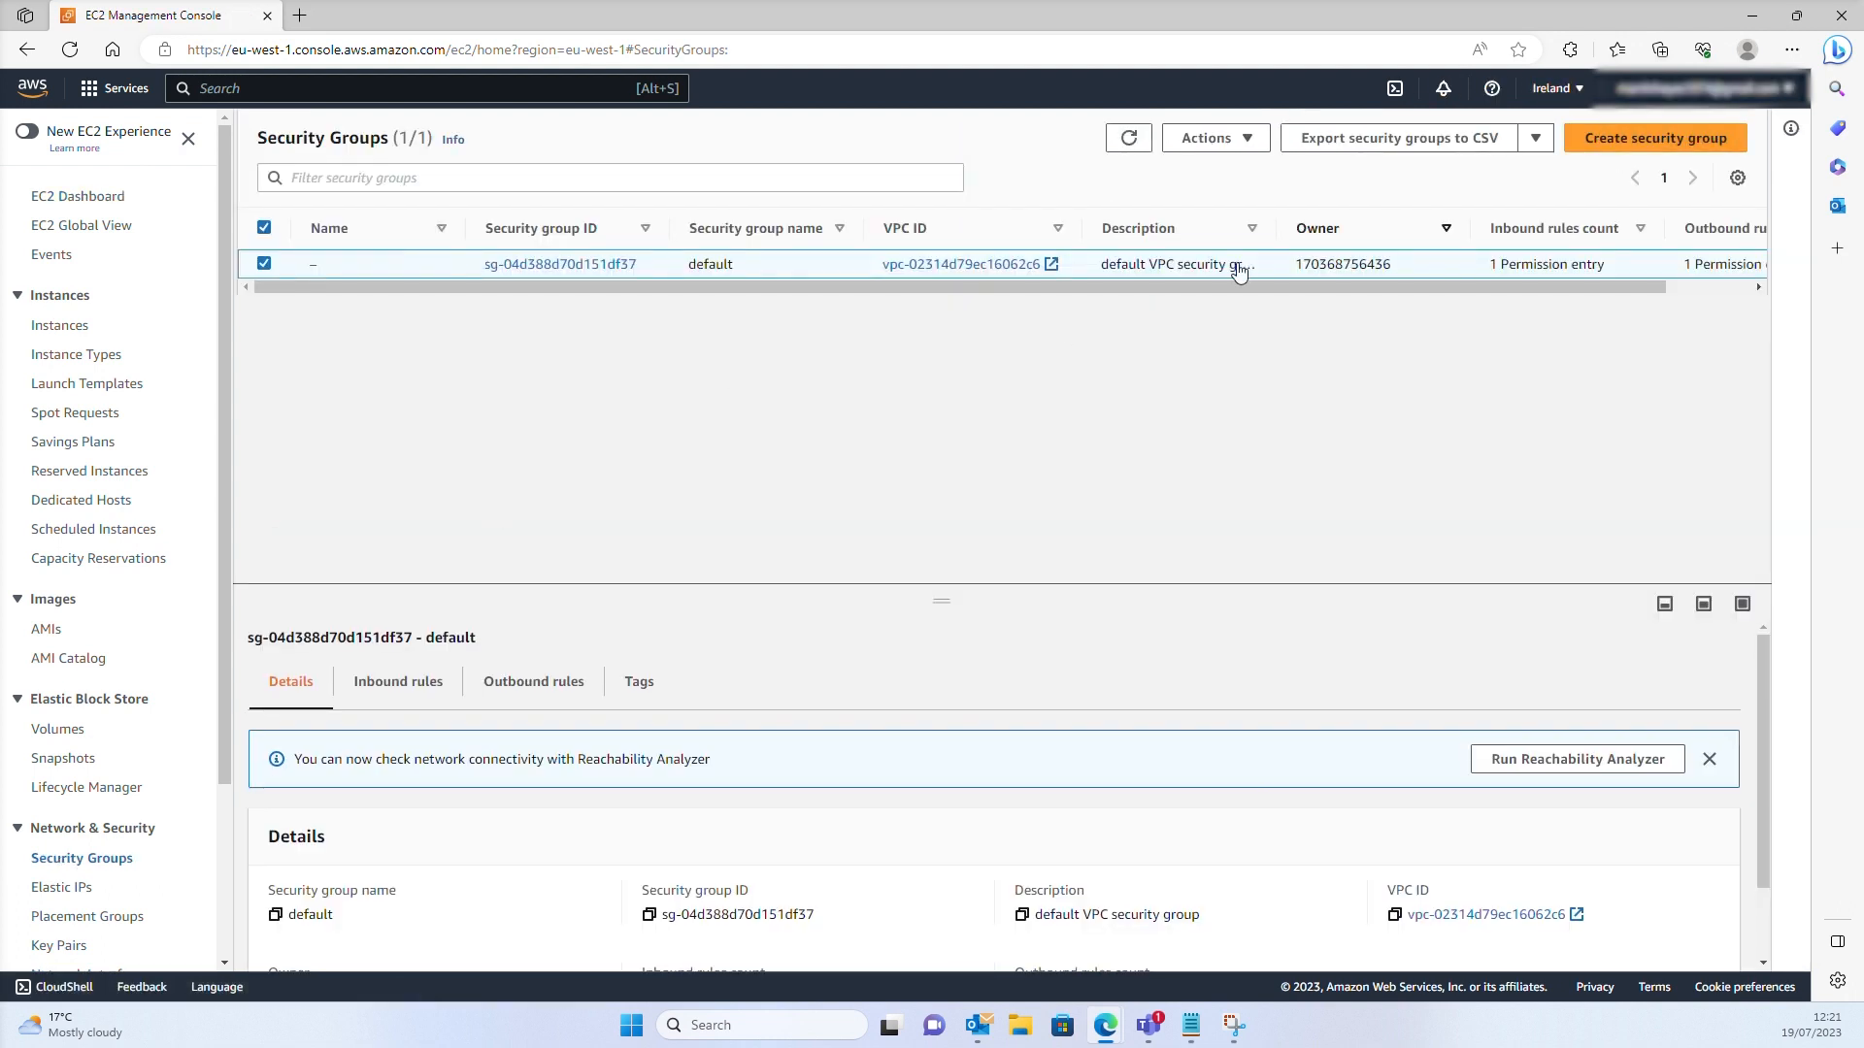
pyautogui.moveTo(63, 946); pyautogui.dragTo(64, 948)
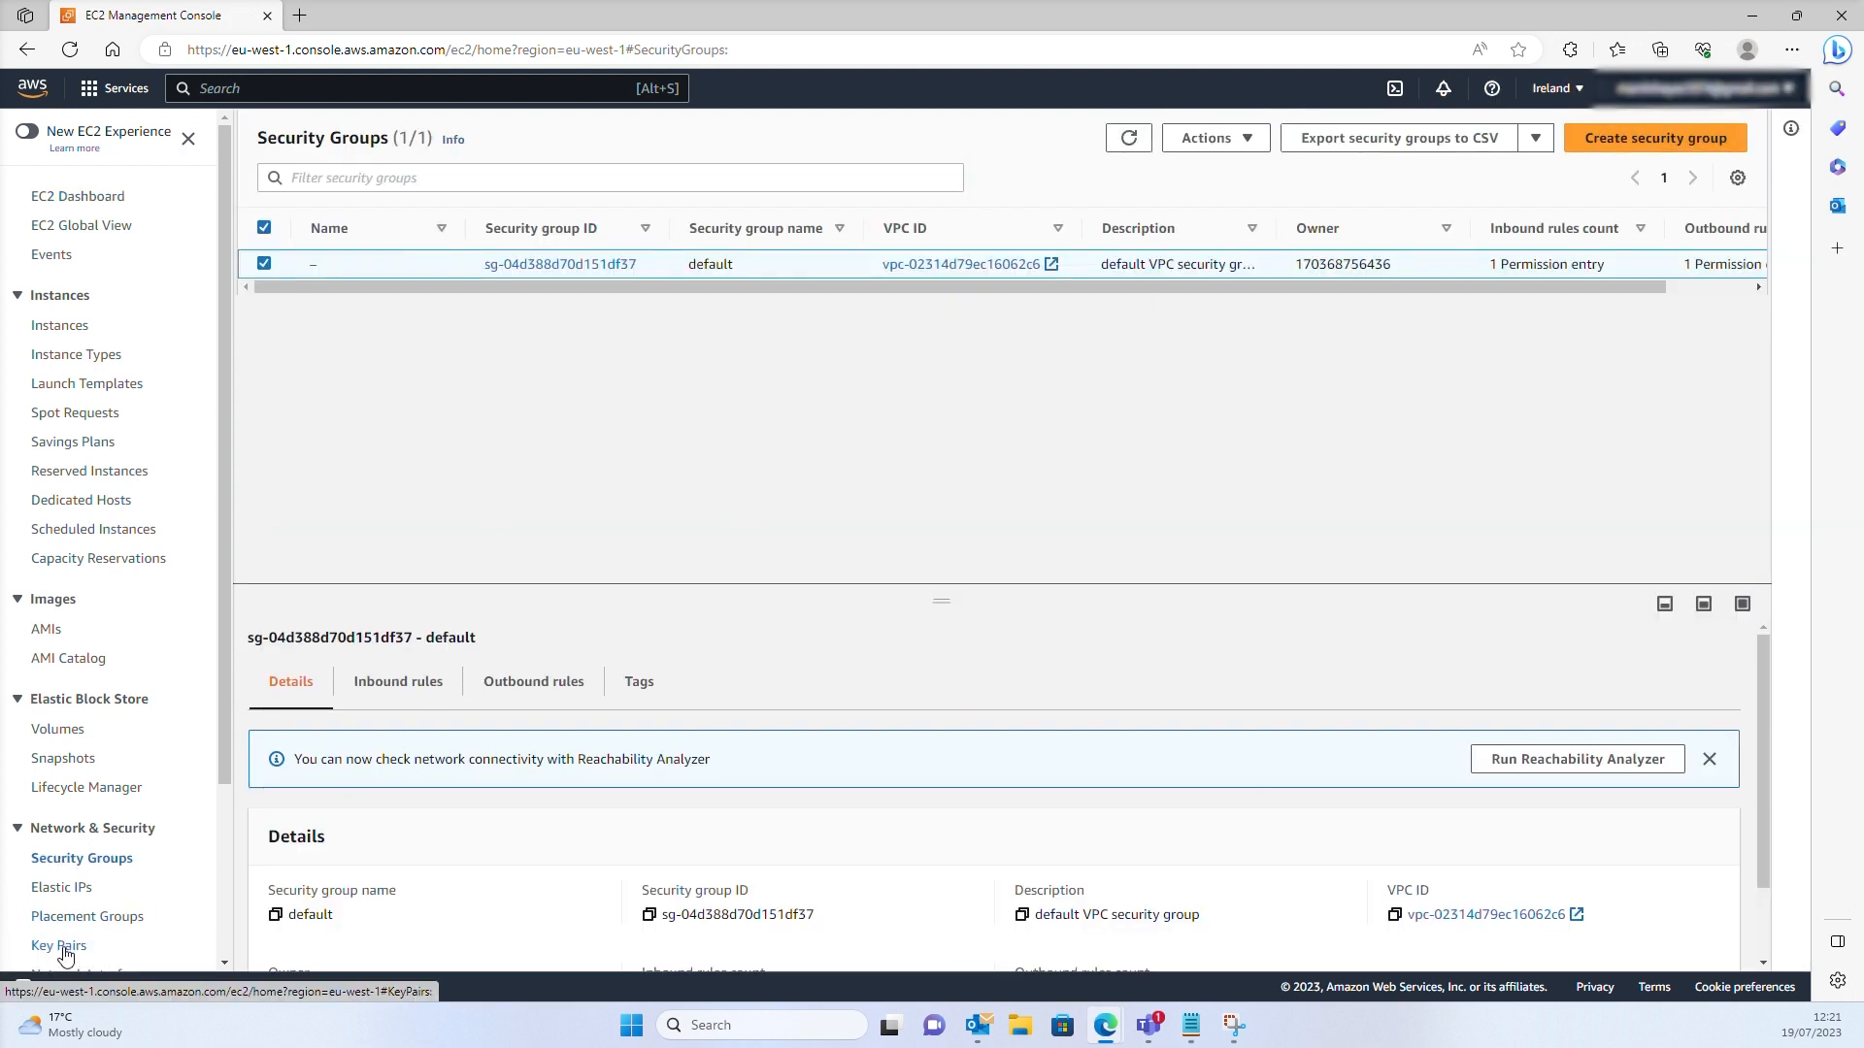
pyautogui.click(65, 947)
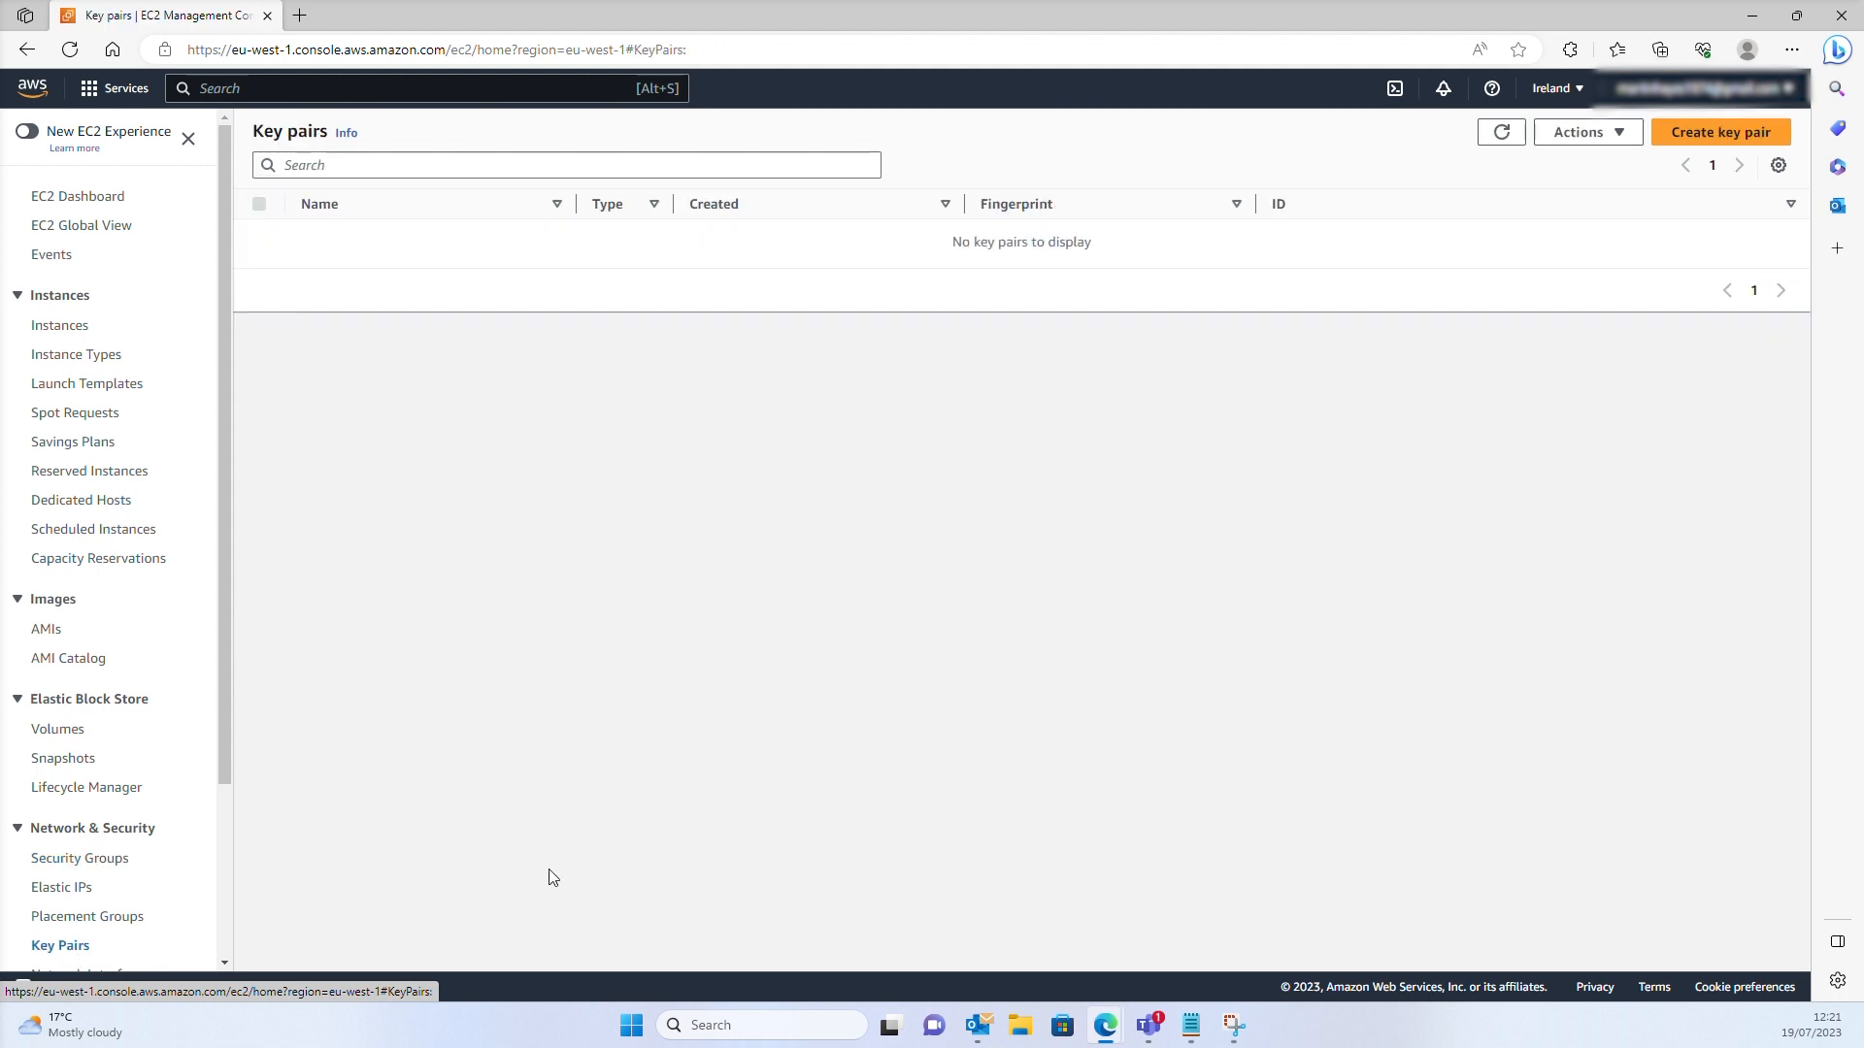
pyautogui.click(1733, 131)
pyautogui.click(251, 375)
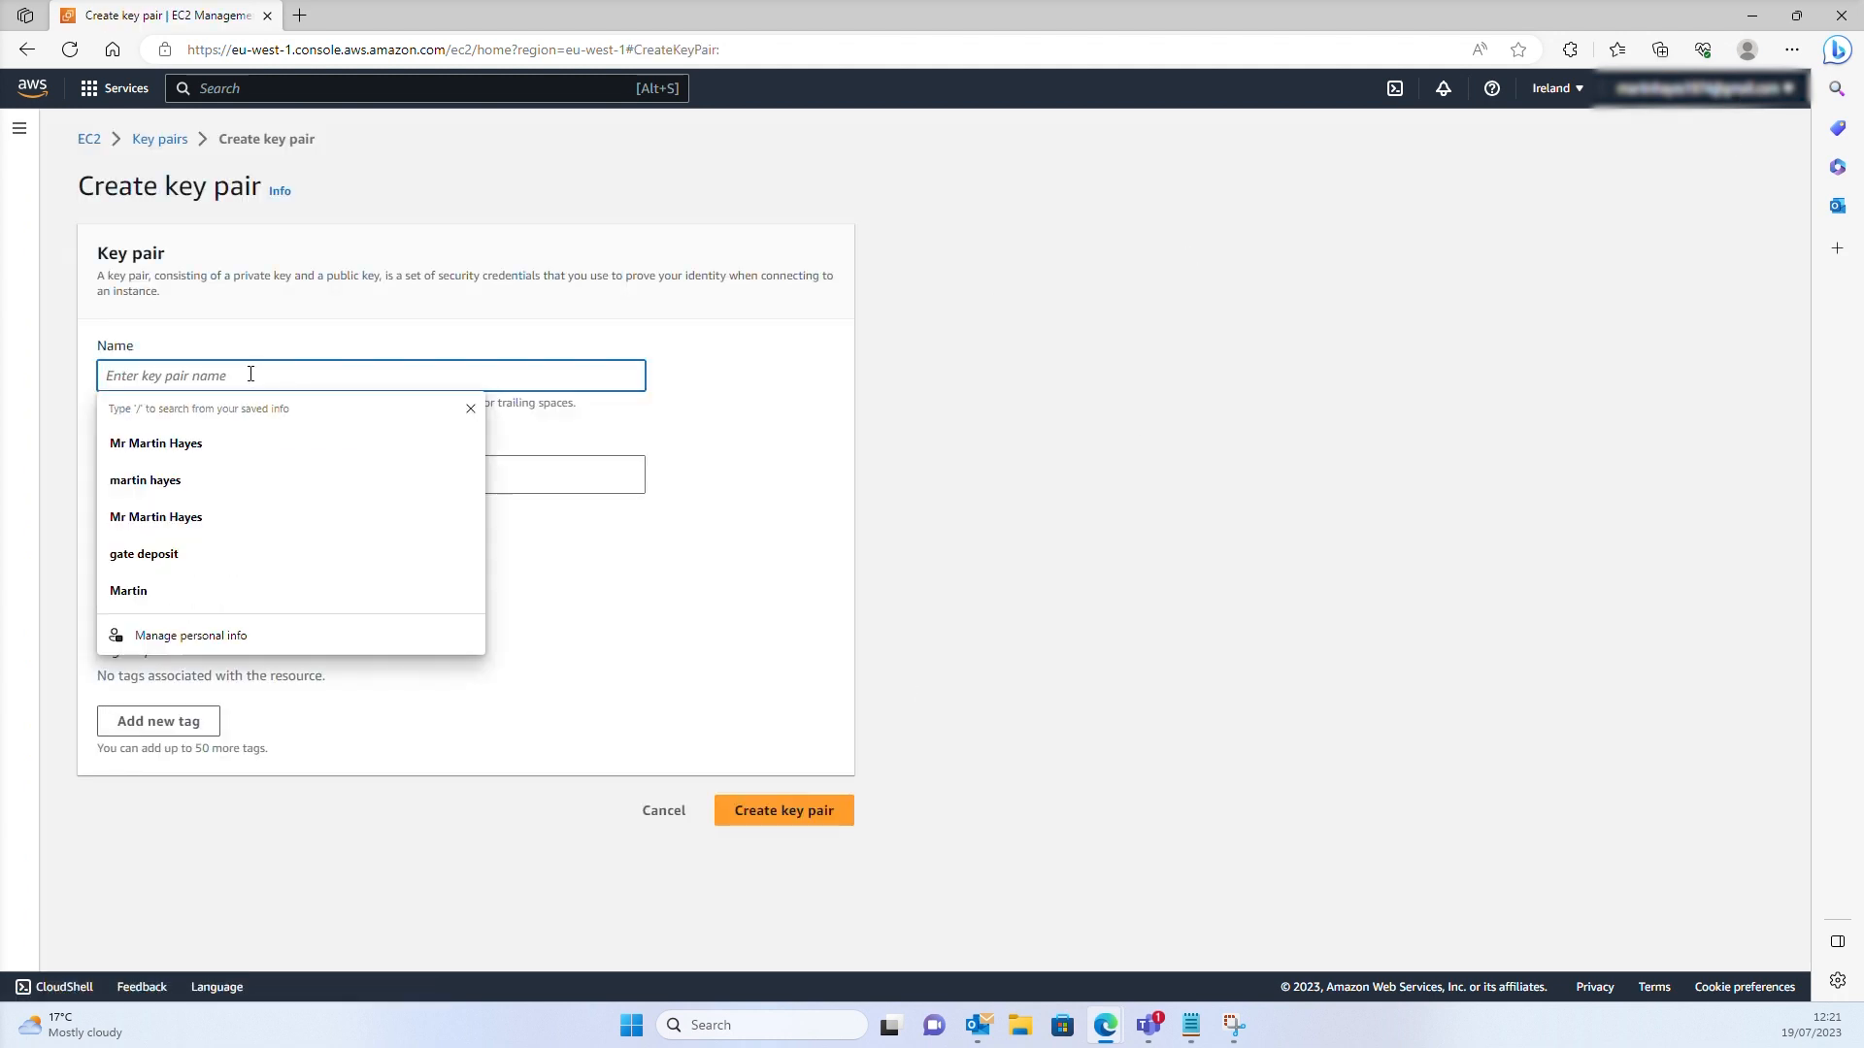
pyautogui.write('bastian')
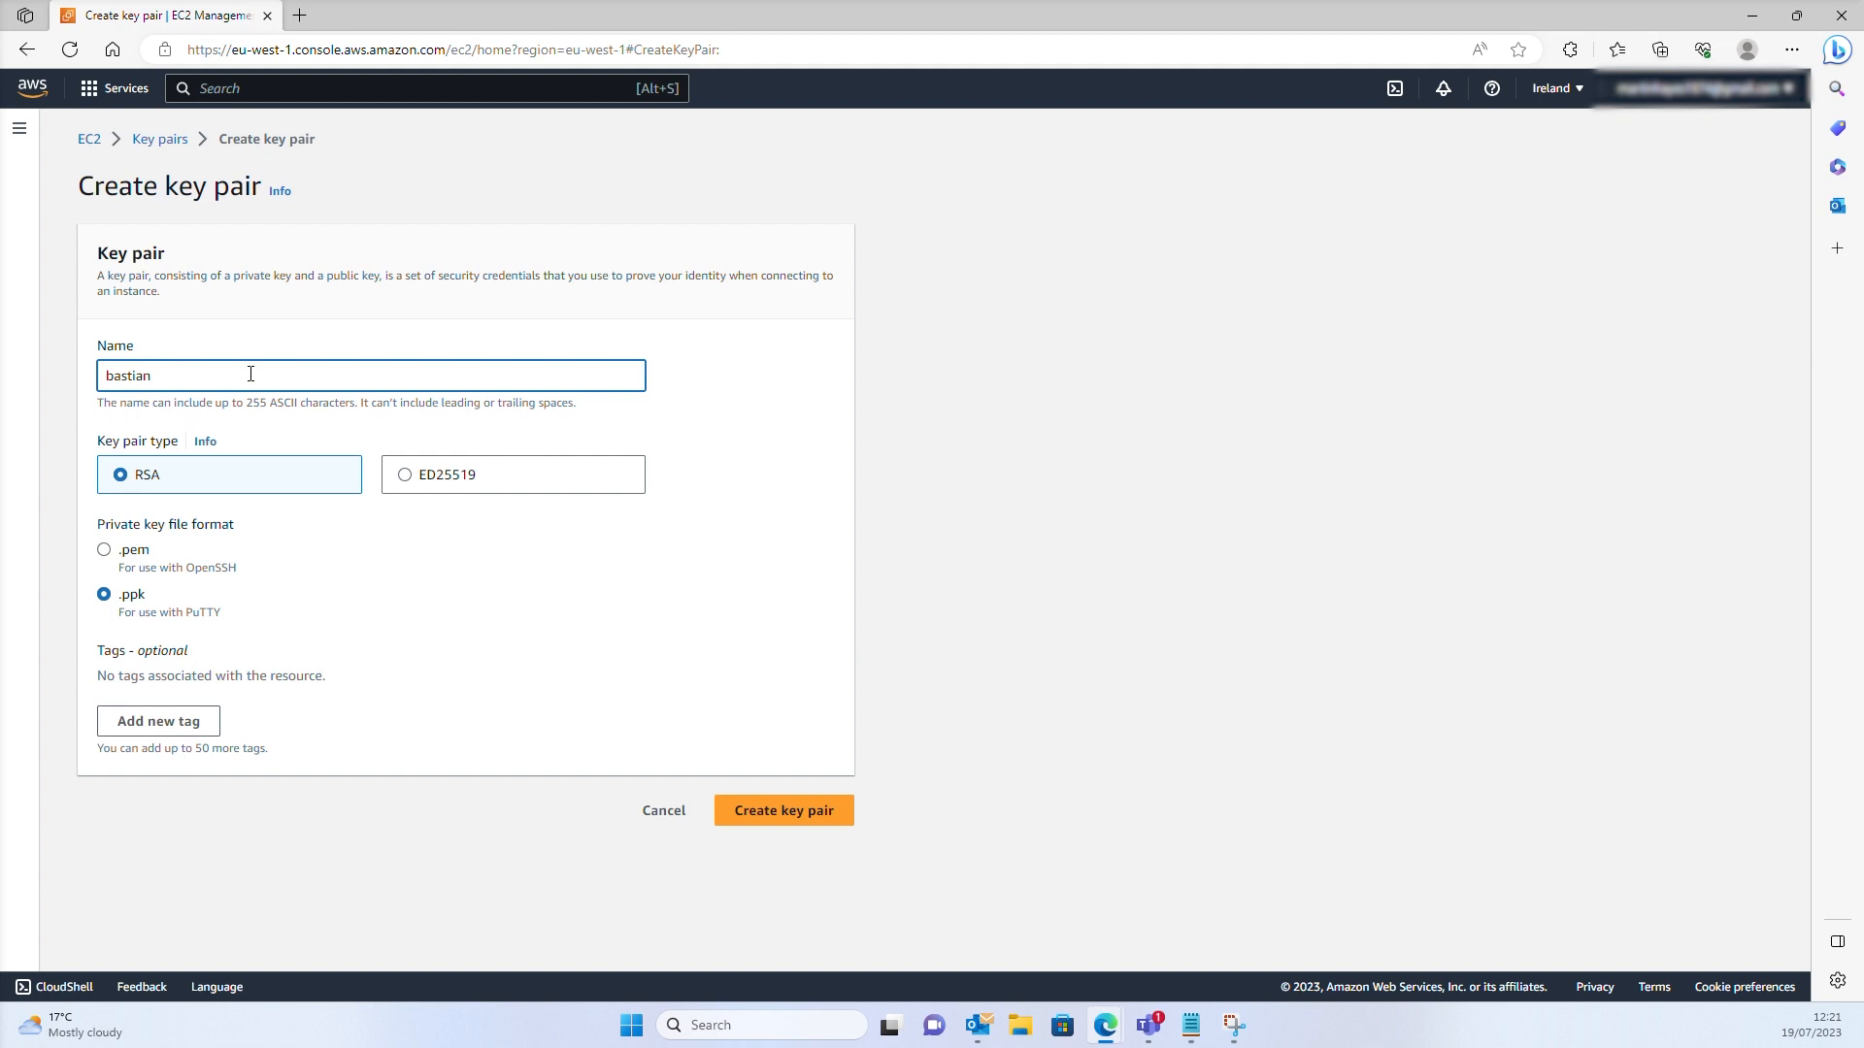
pyautogui.write('rdpdemo')
pyautogui.click(103, 552)
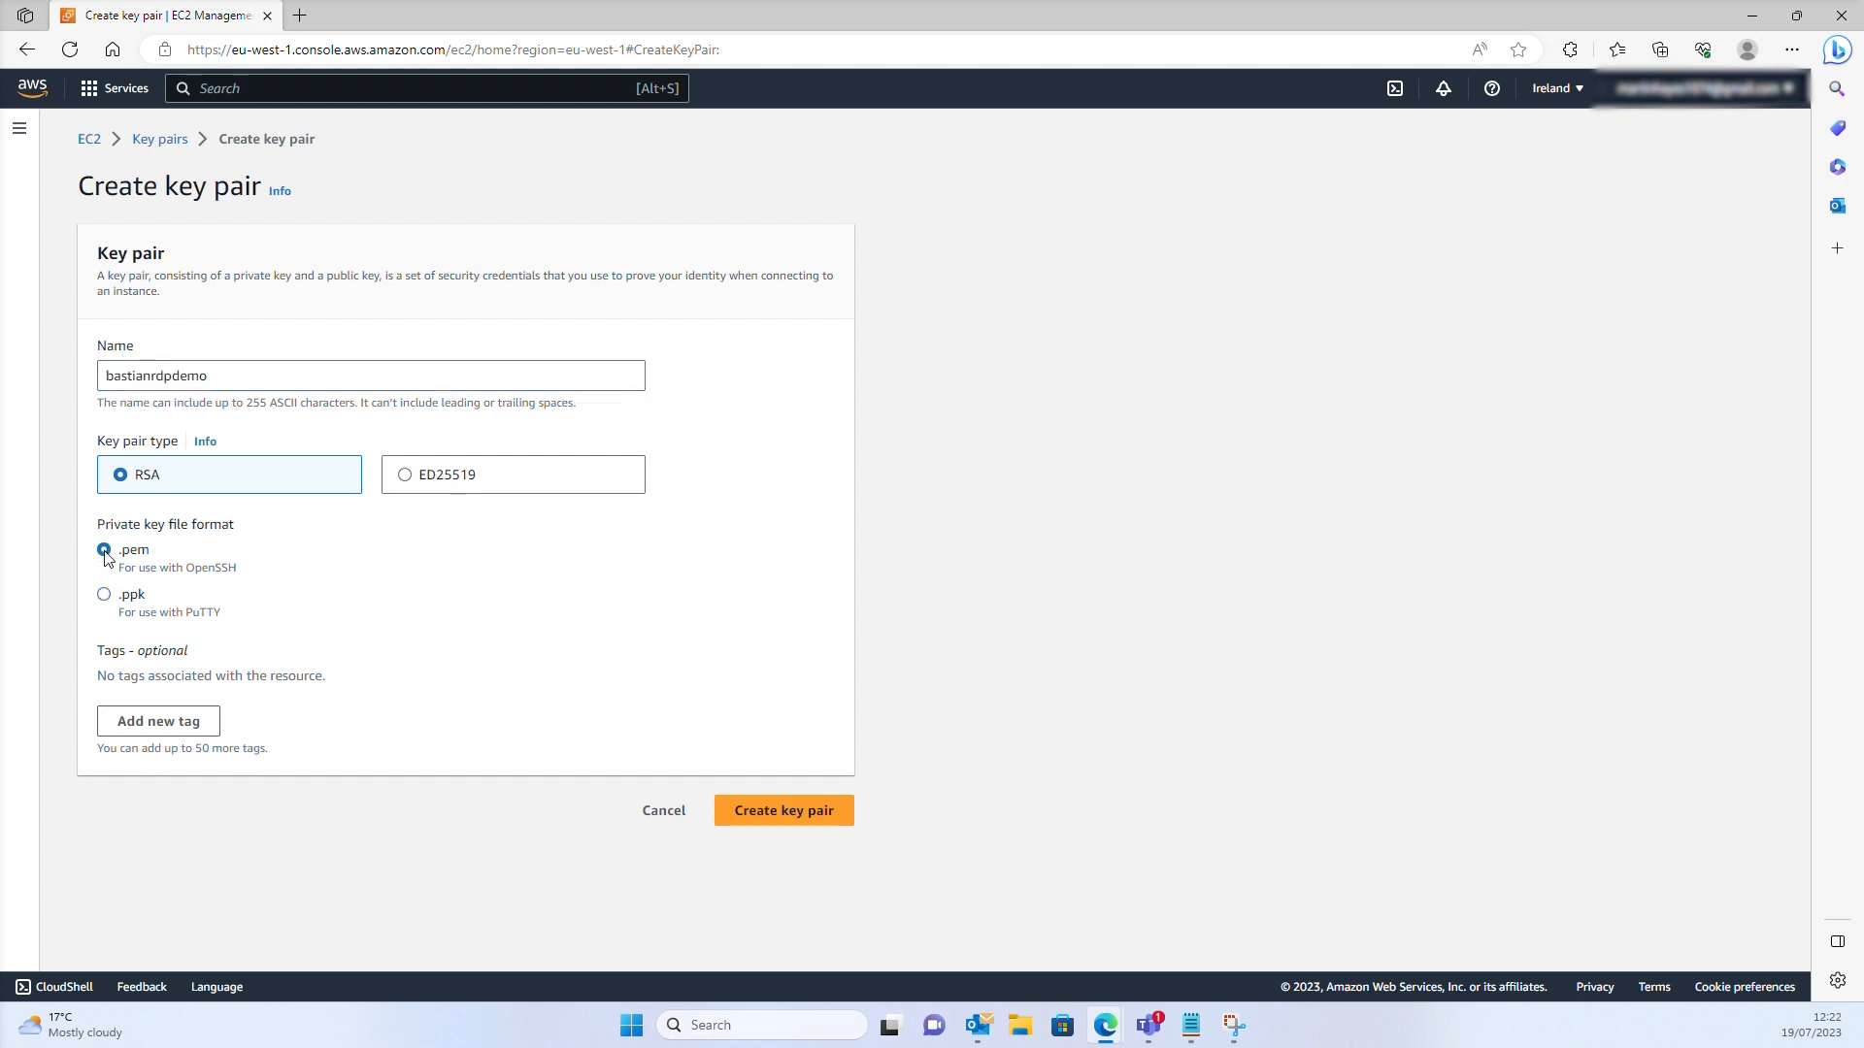
pyautogui.click(801, 821)
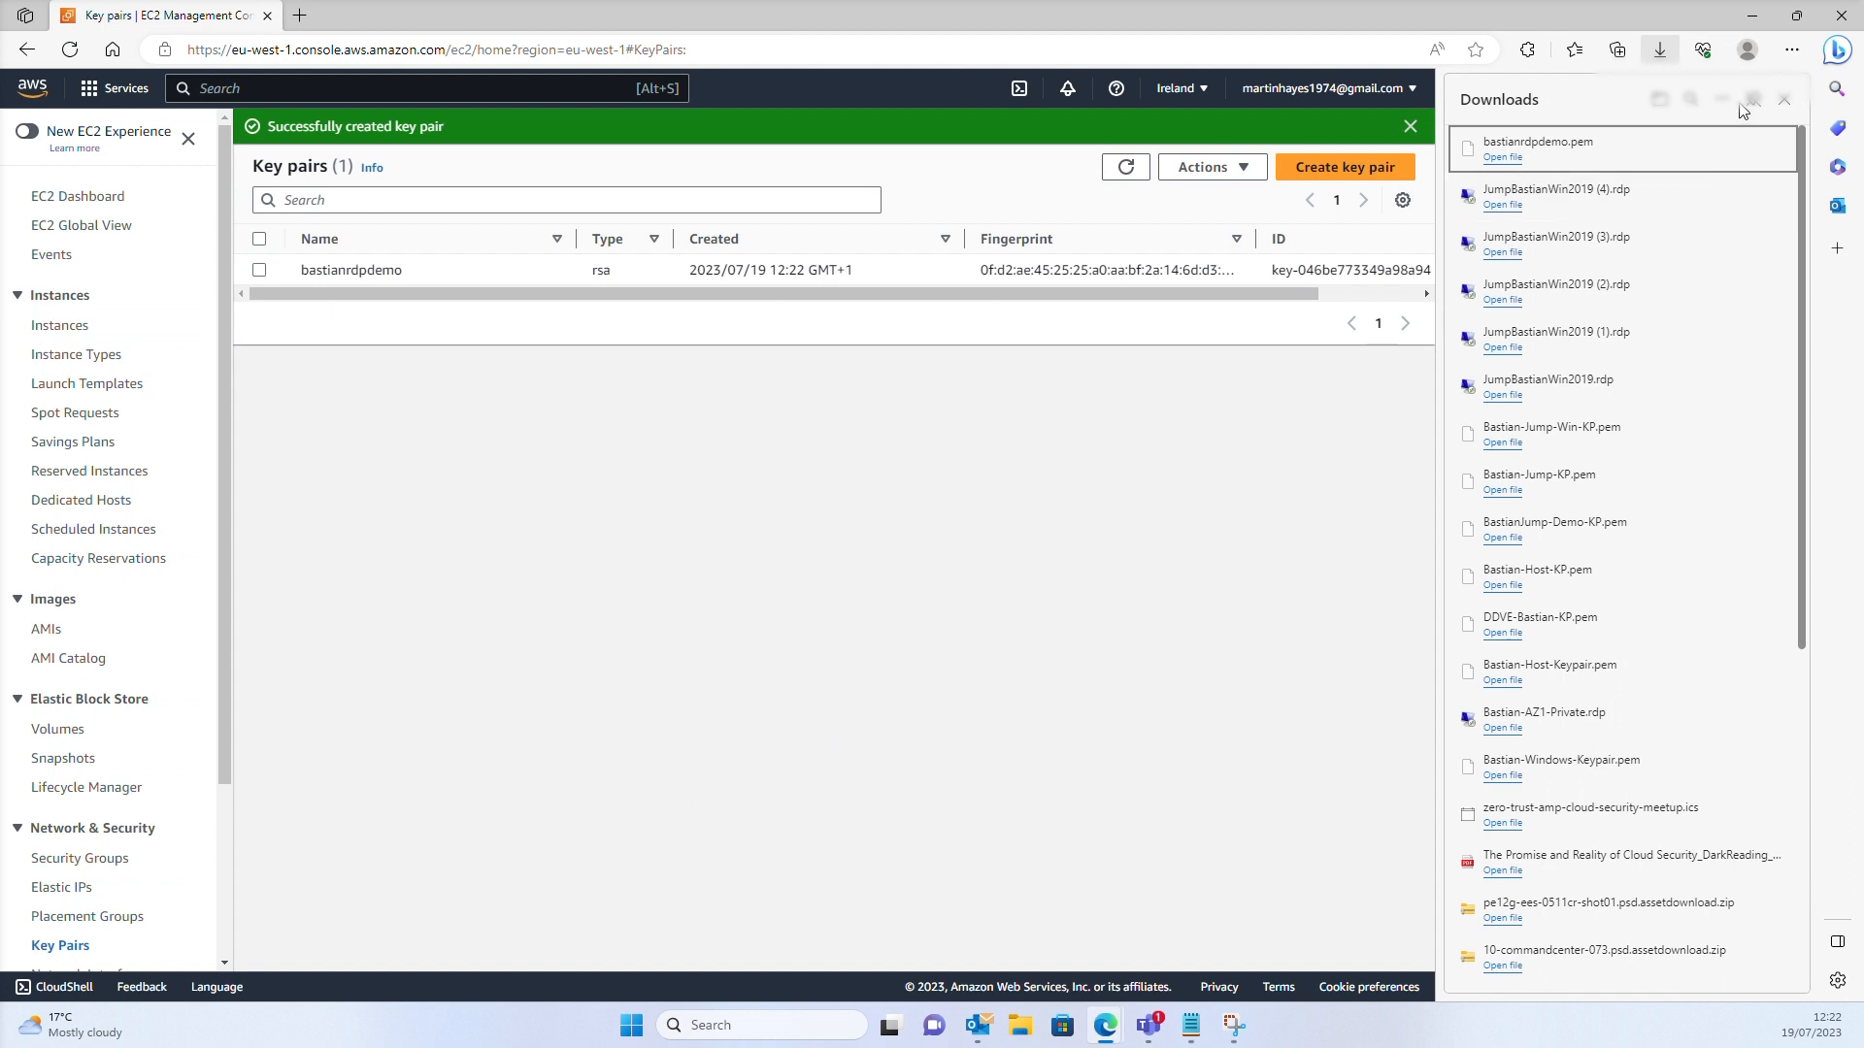
pyautogui.click(1784, 99)
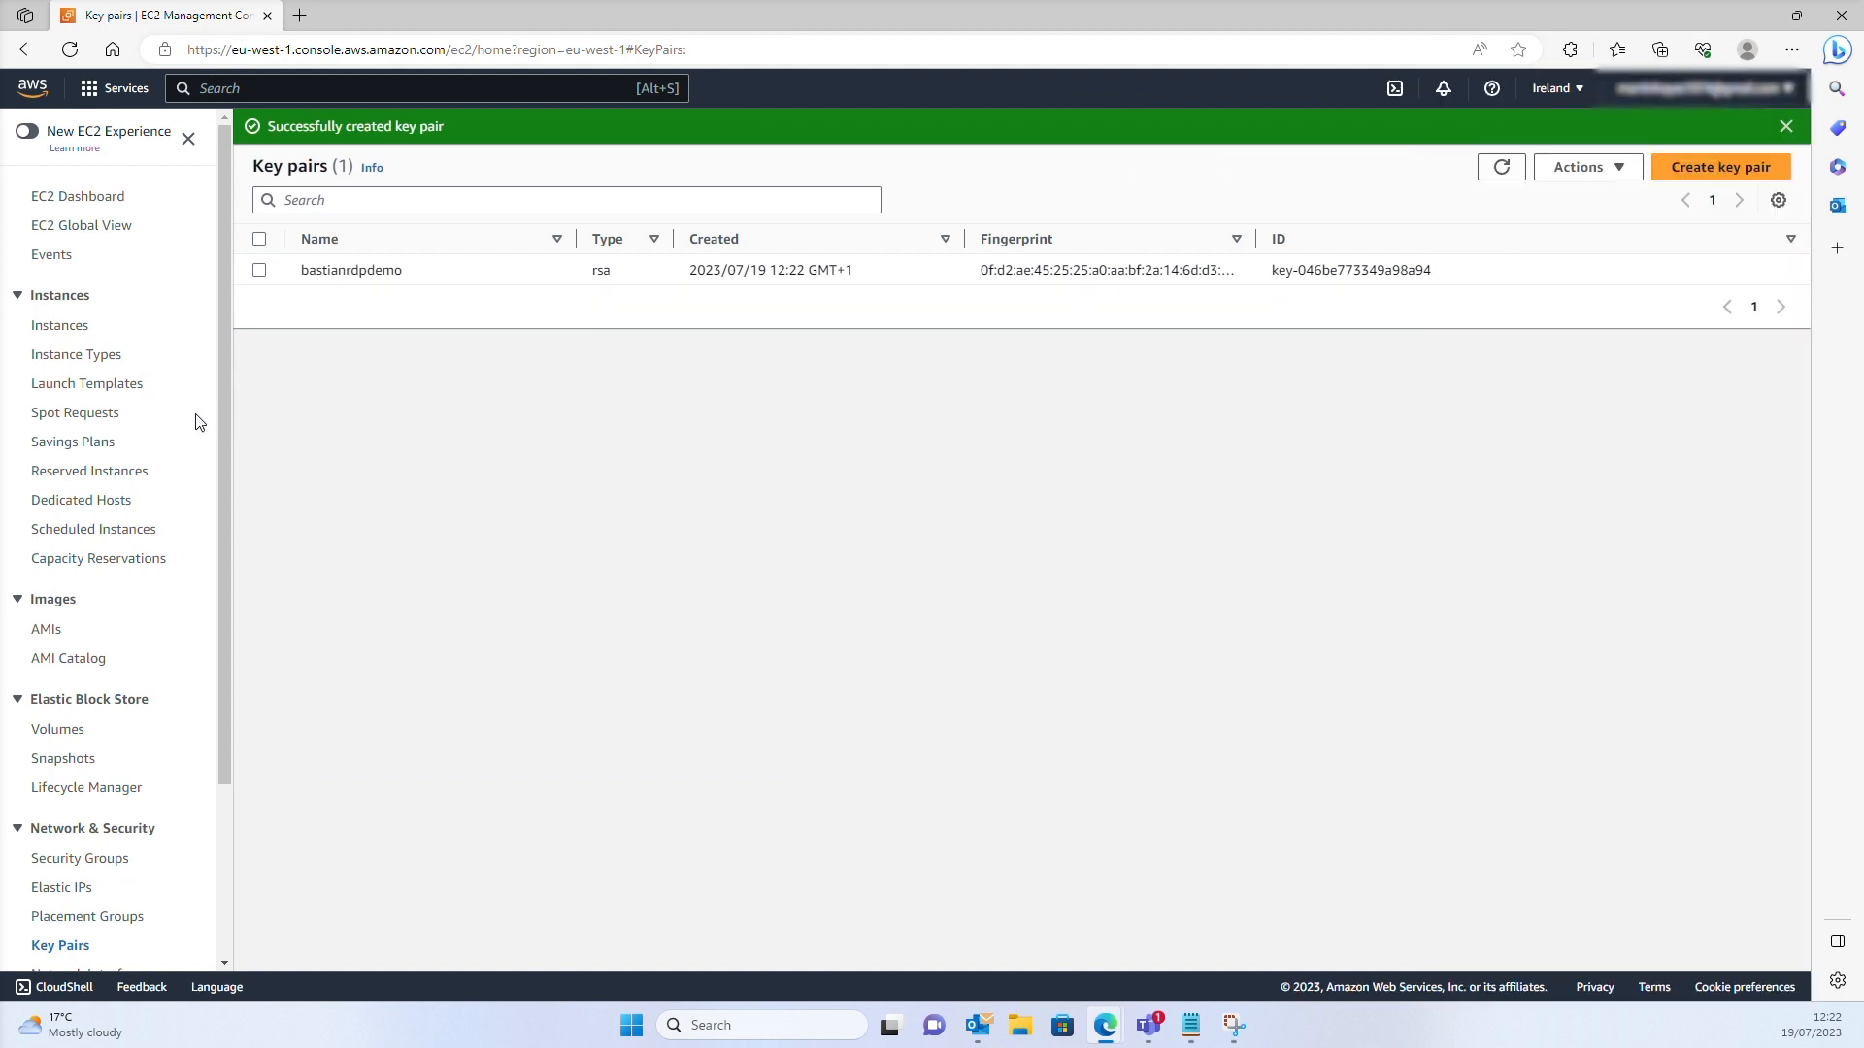
# Start launching a new instance named jumpbastianserver2019
pyautogui.click(44, 330)
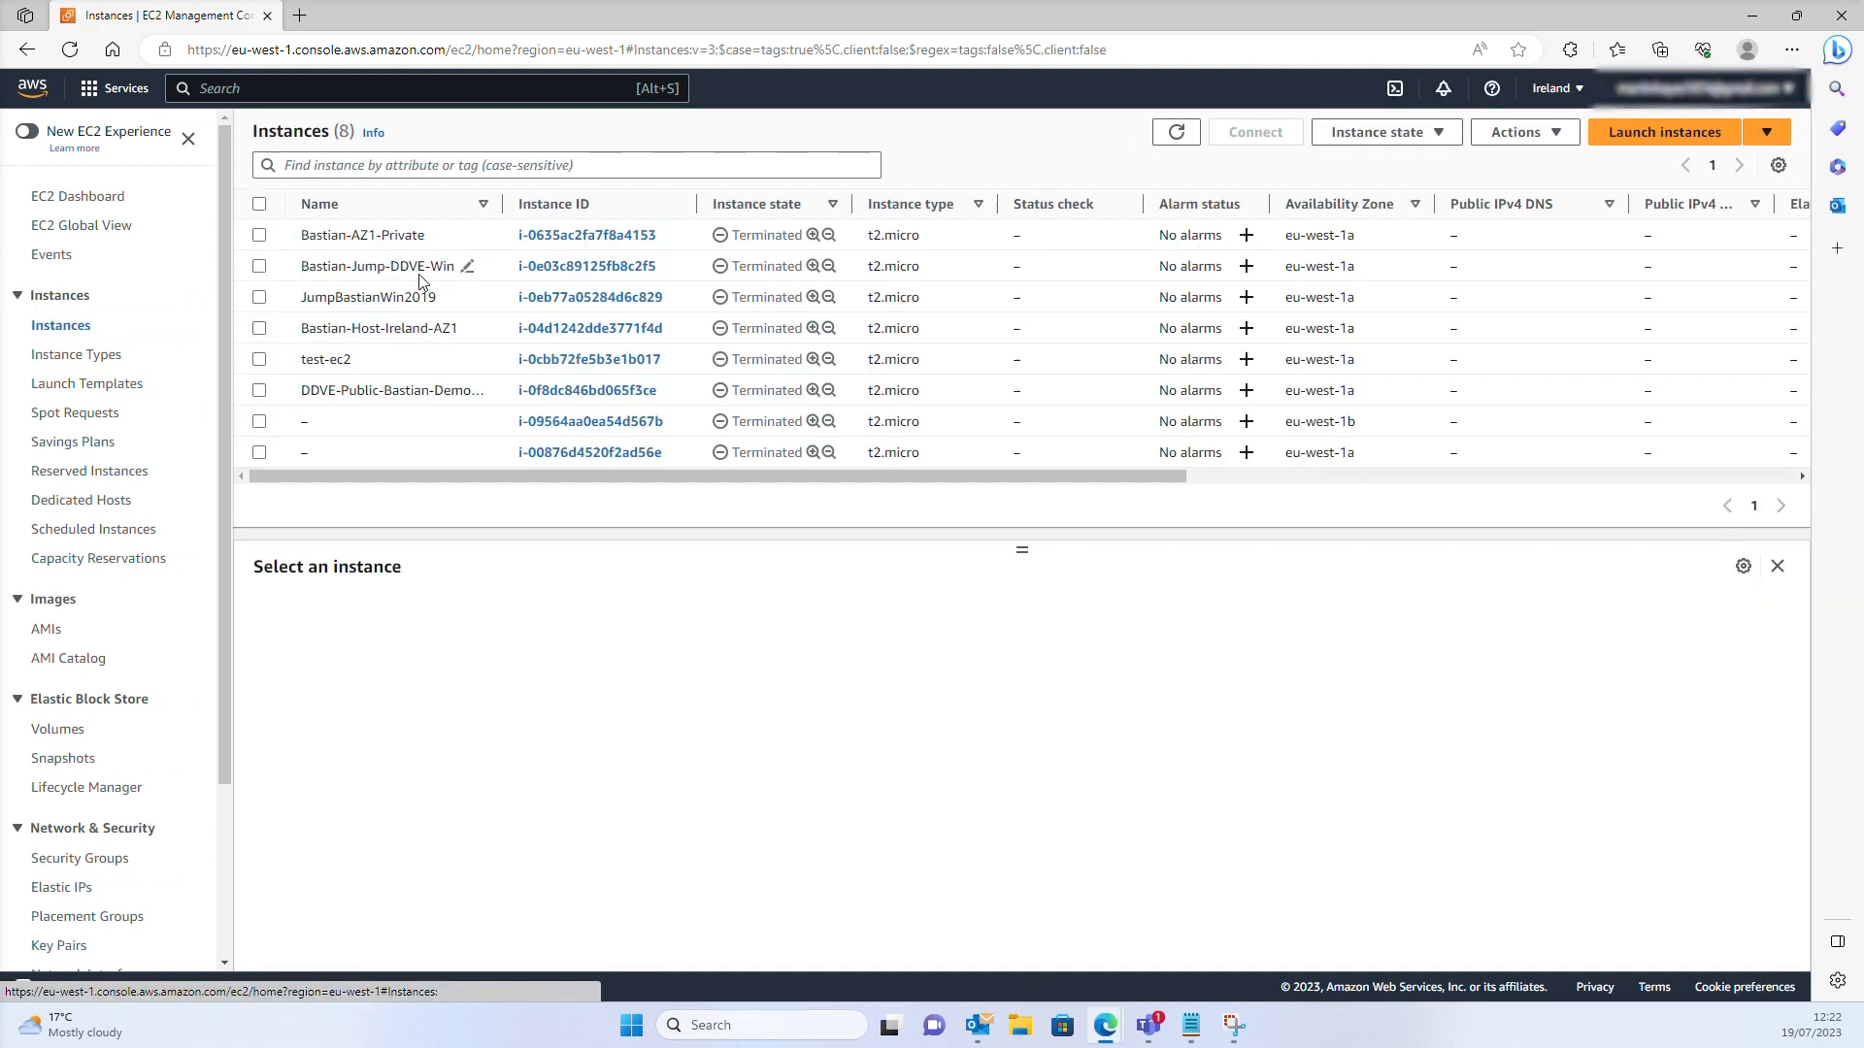
pyautogui.click(1664, 132)
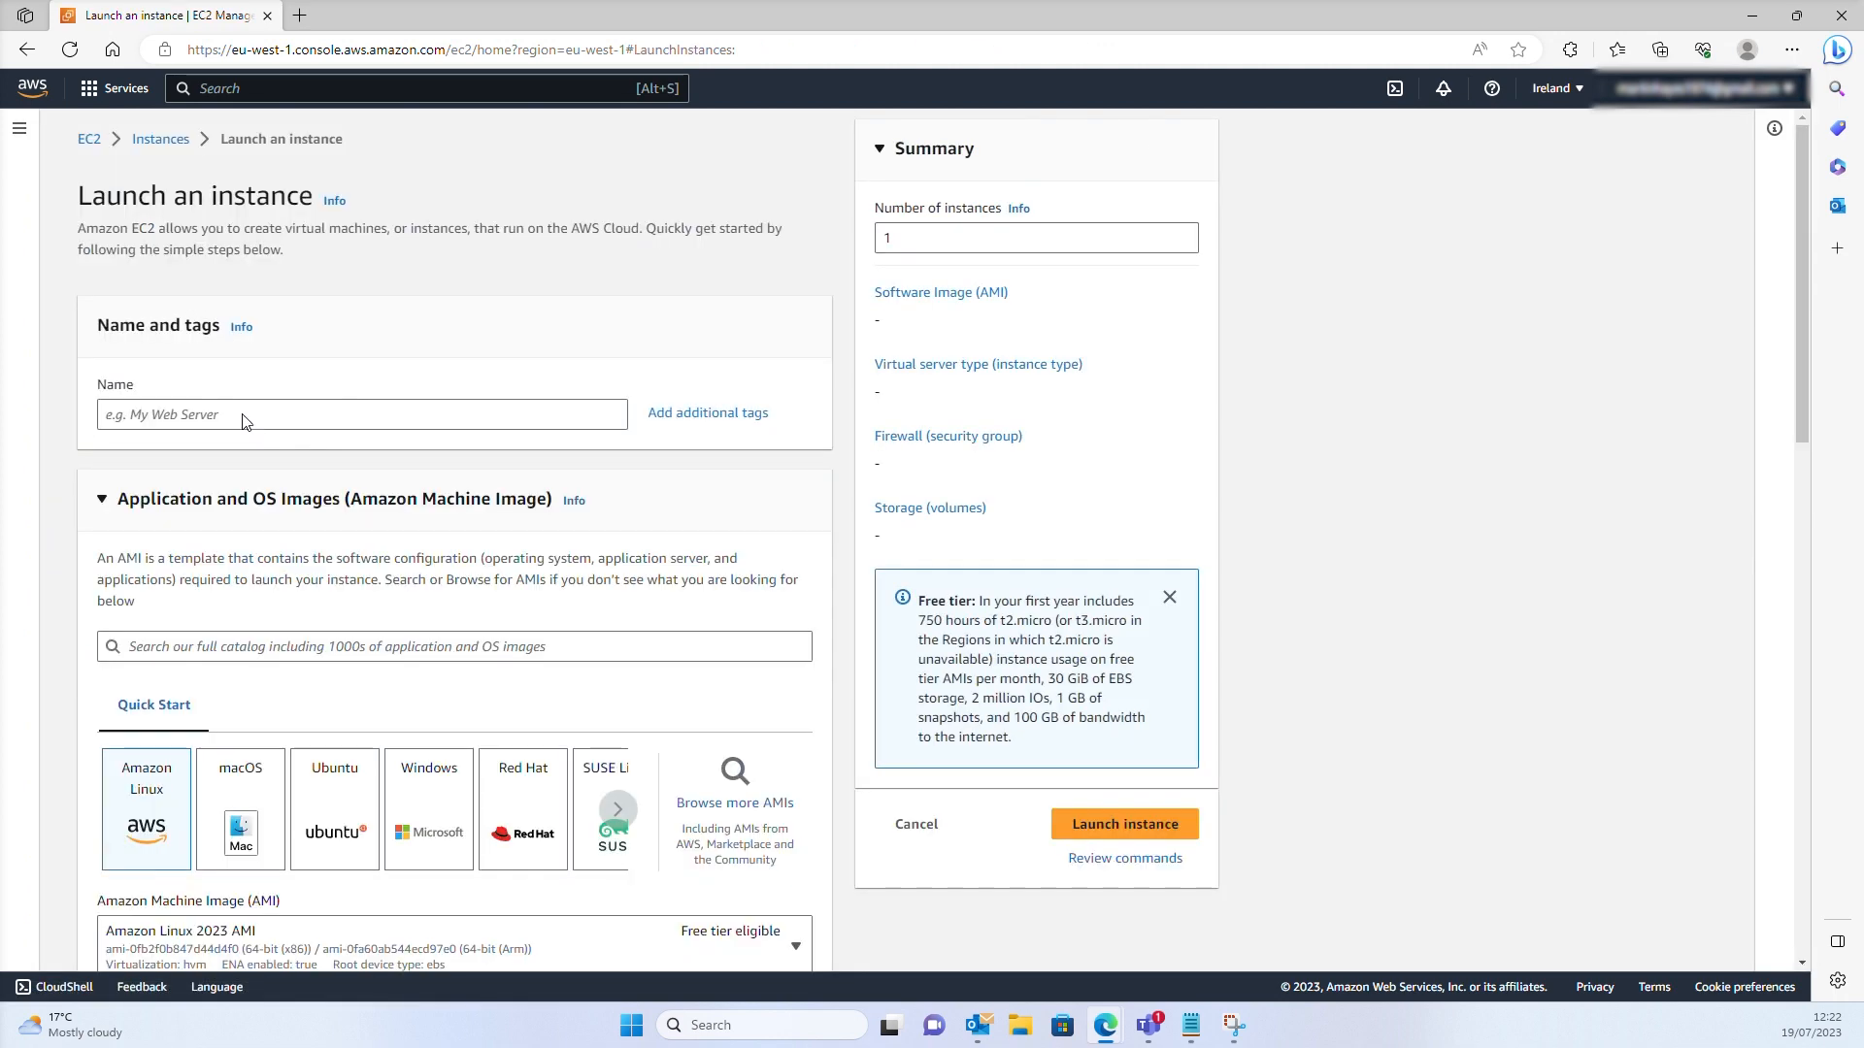
pyautogui.click(191, 415)
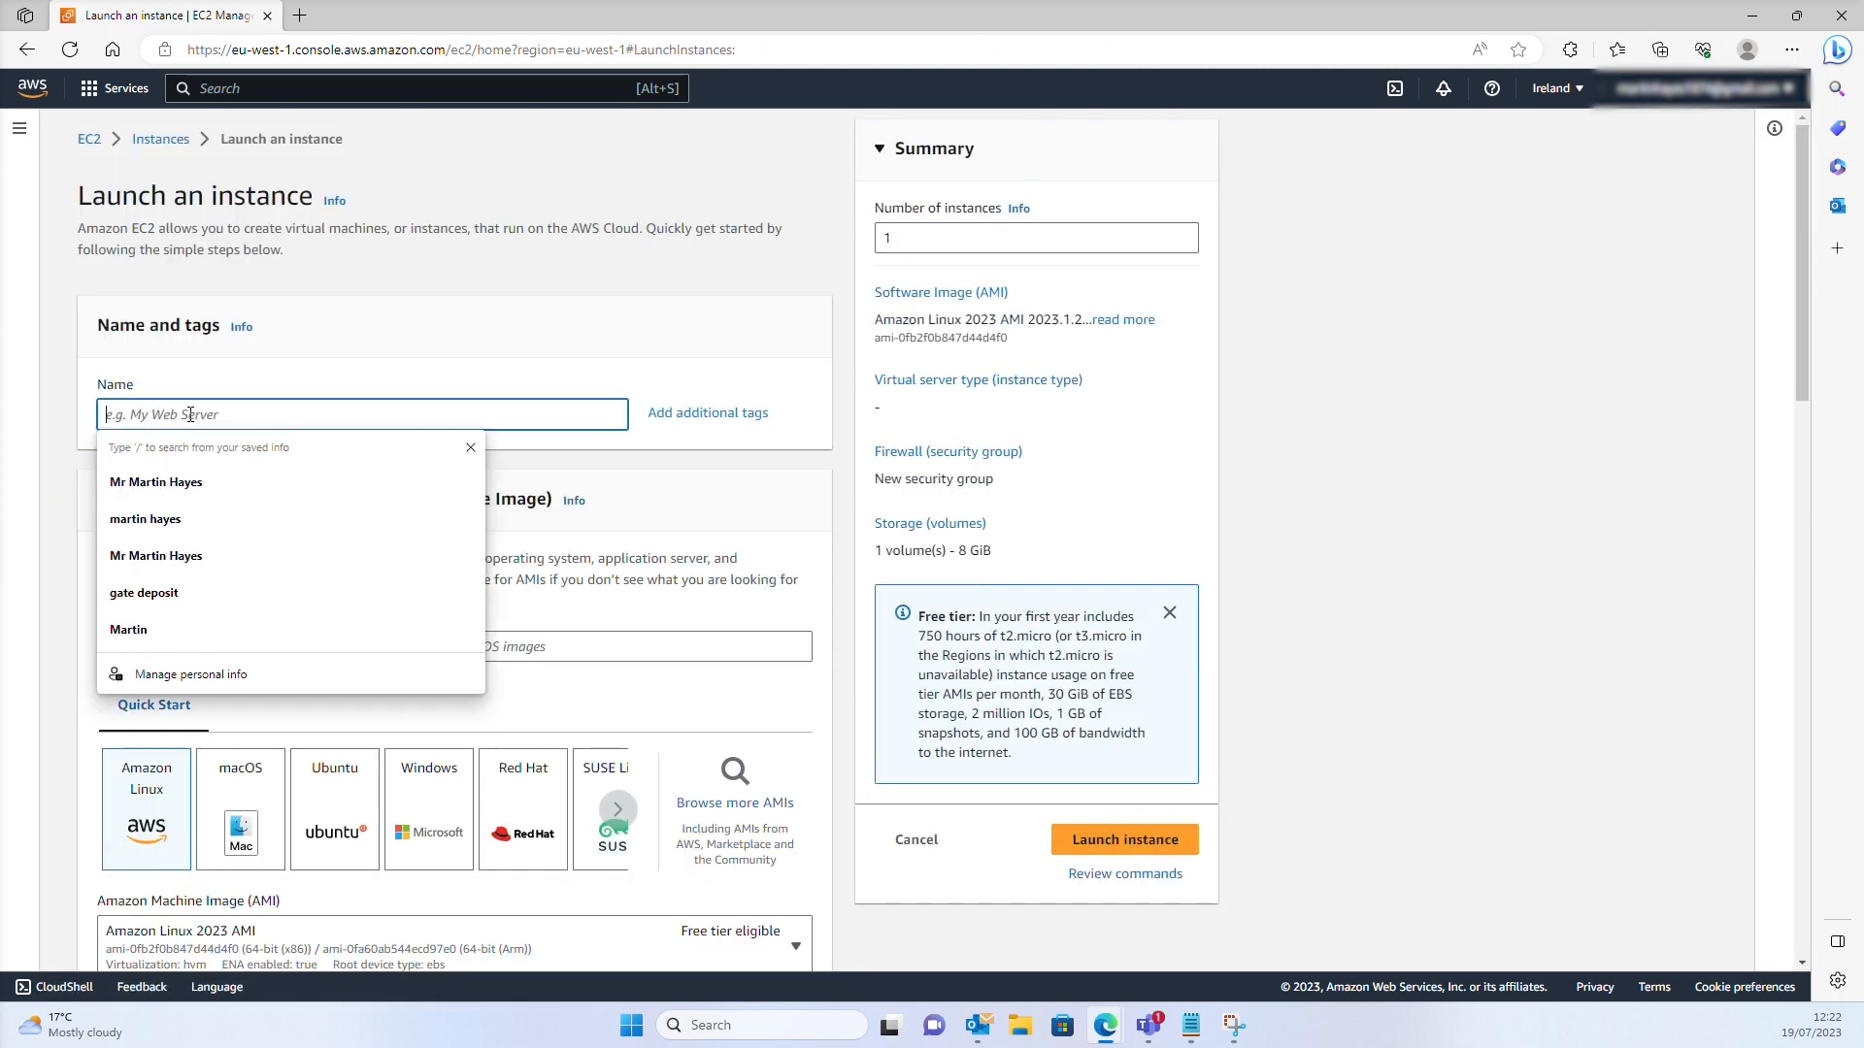
pyautogui.write('jumpbastianserver')
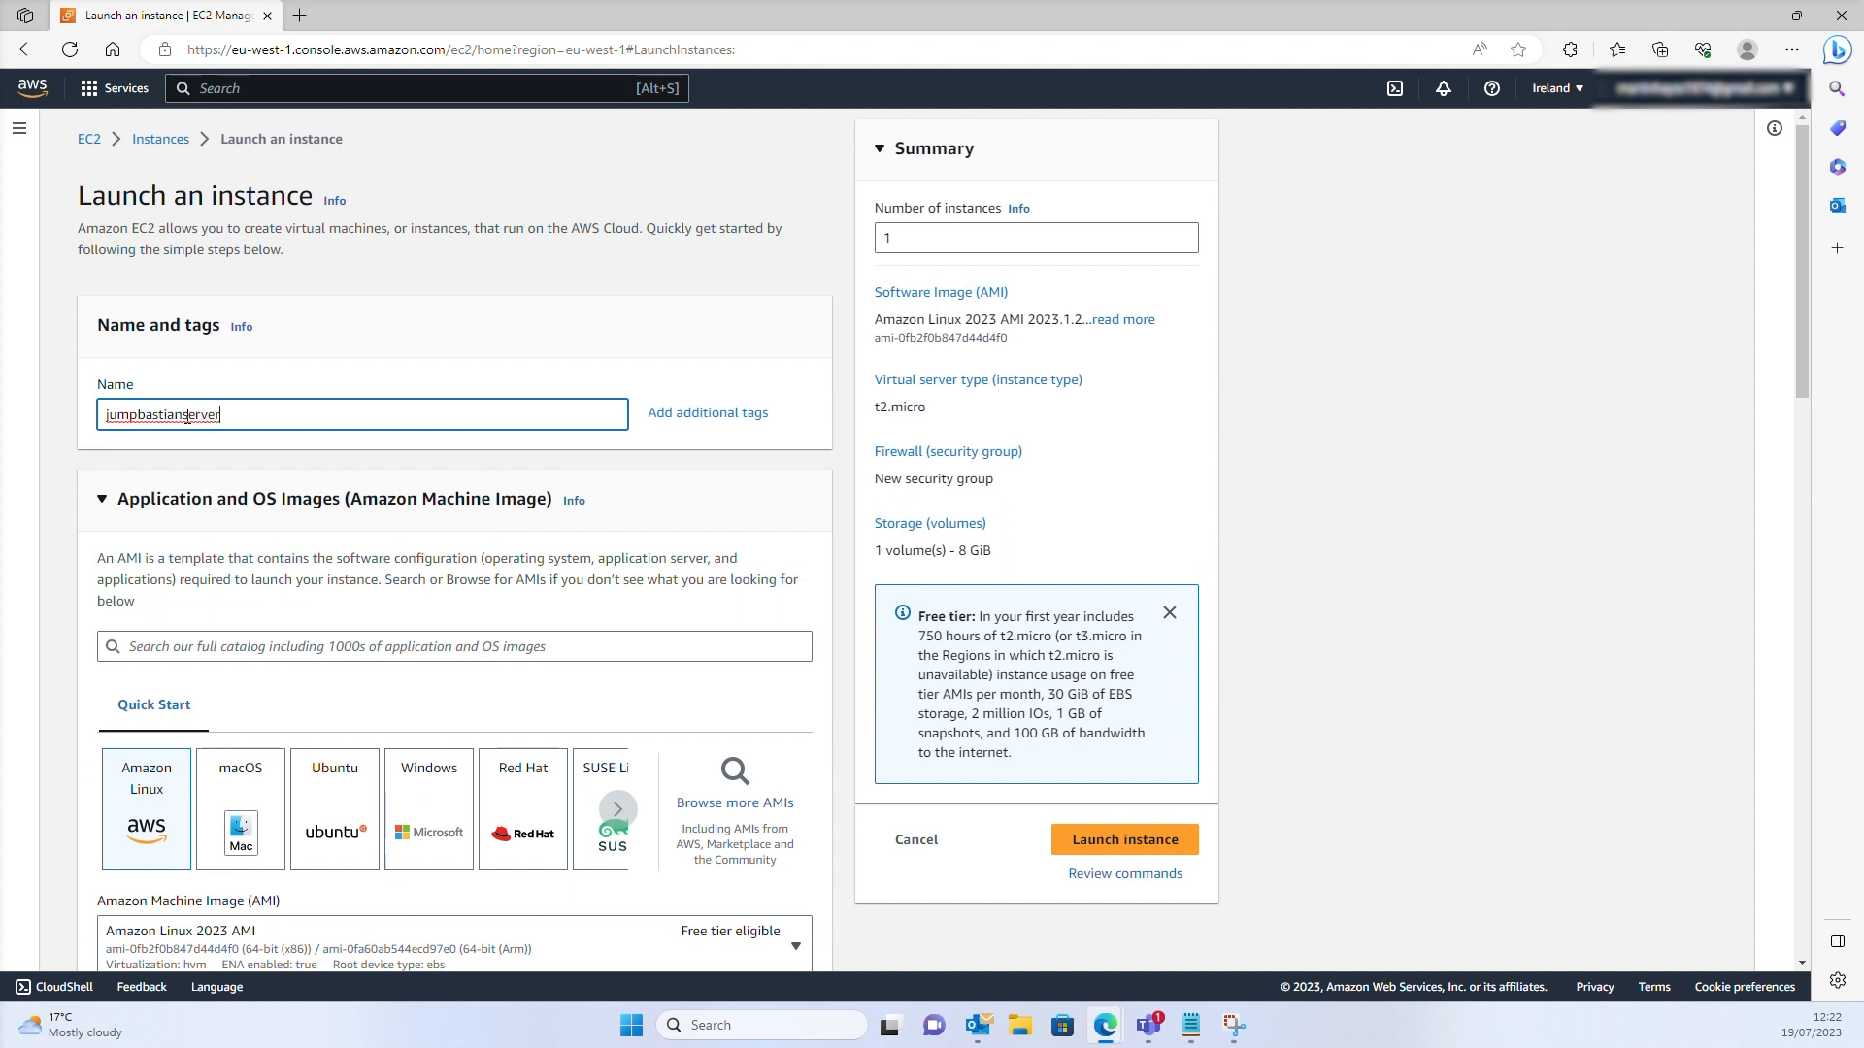
pyautogui.write('2019')
# Choose the Windows Server 2019 Base image for the instance
pyautogui.scroll(-3, 273, 712)
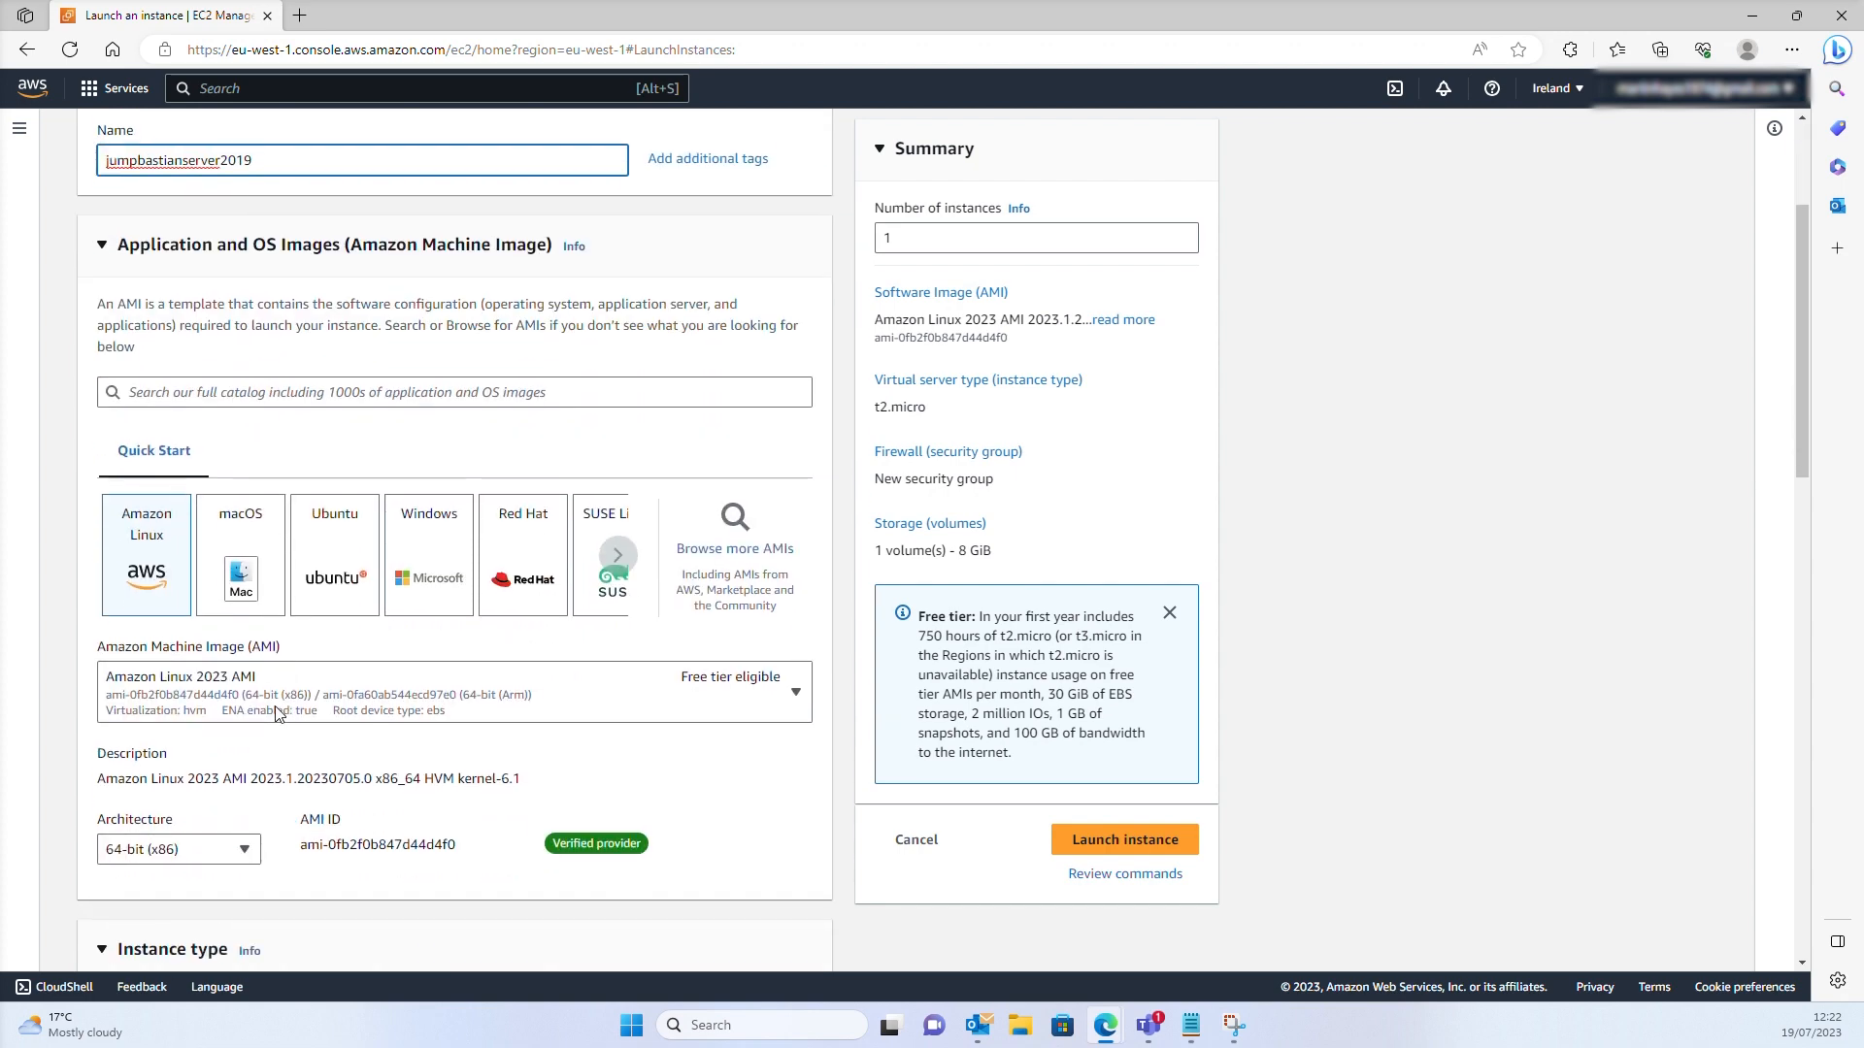
pyautogui.click(435, 573)
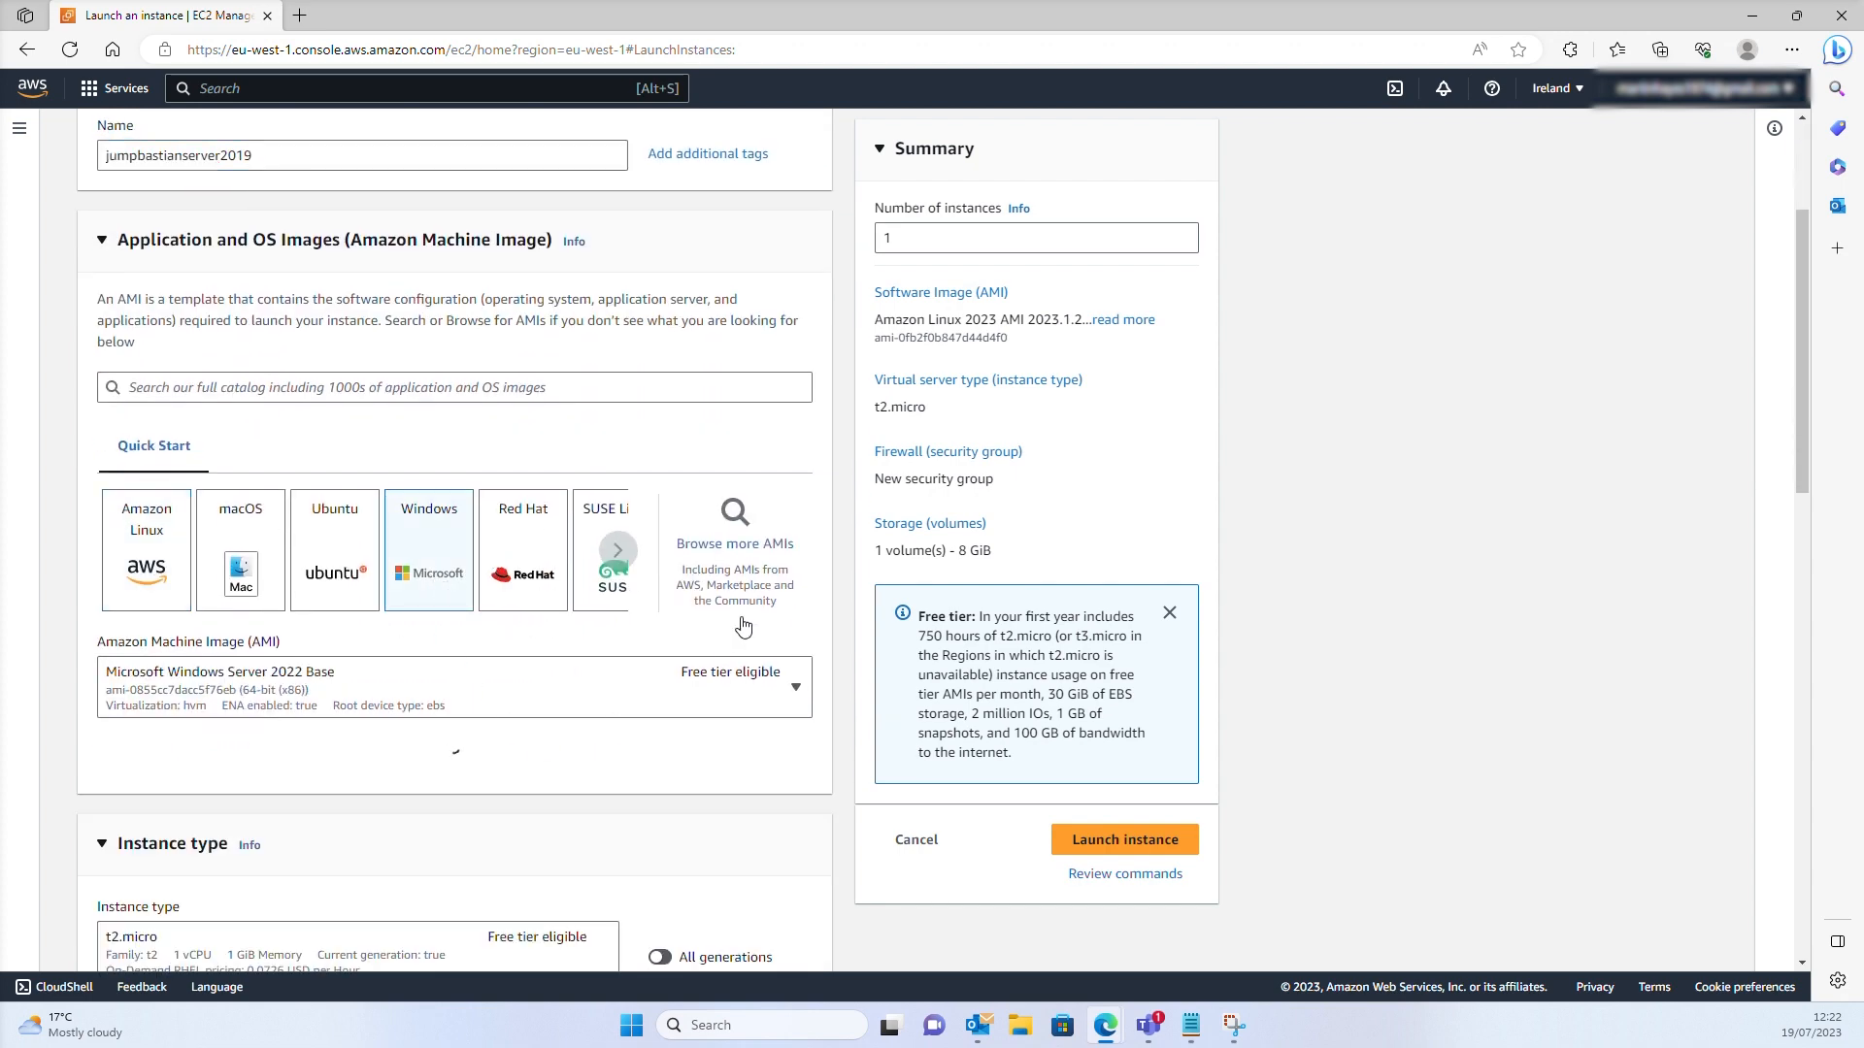
pyautogui.scroll(-1, 742, 626)
pyautogui.click(794, 561)
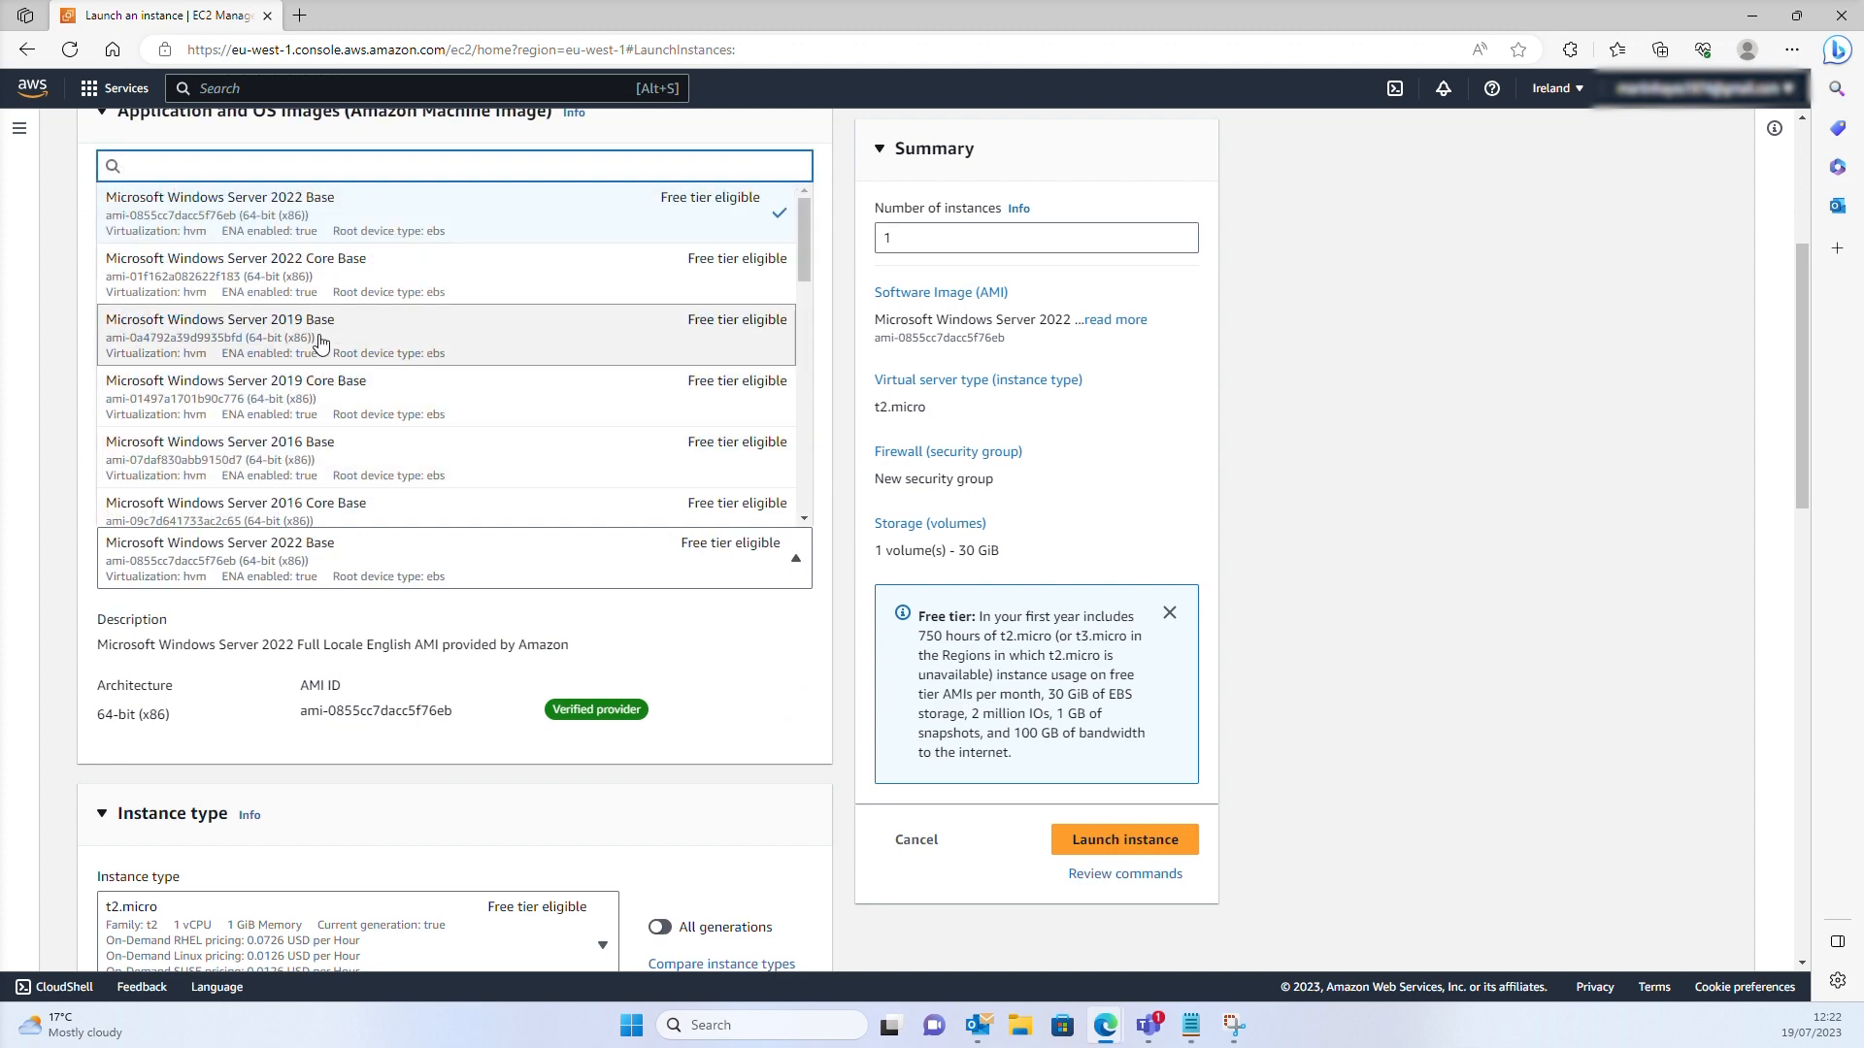
pyautogui.click(257, 331)
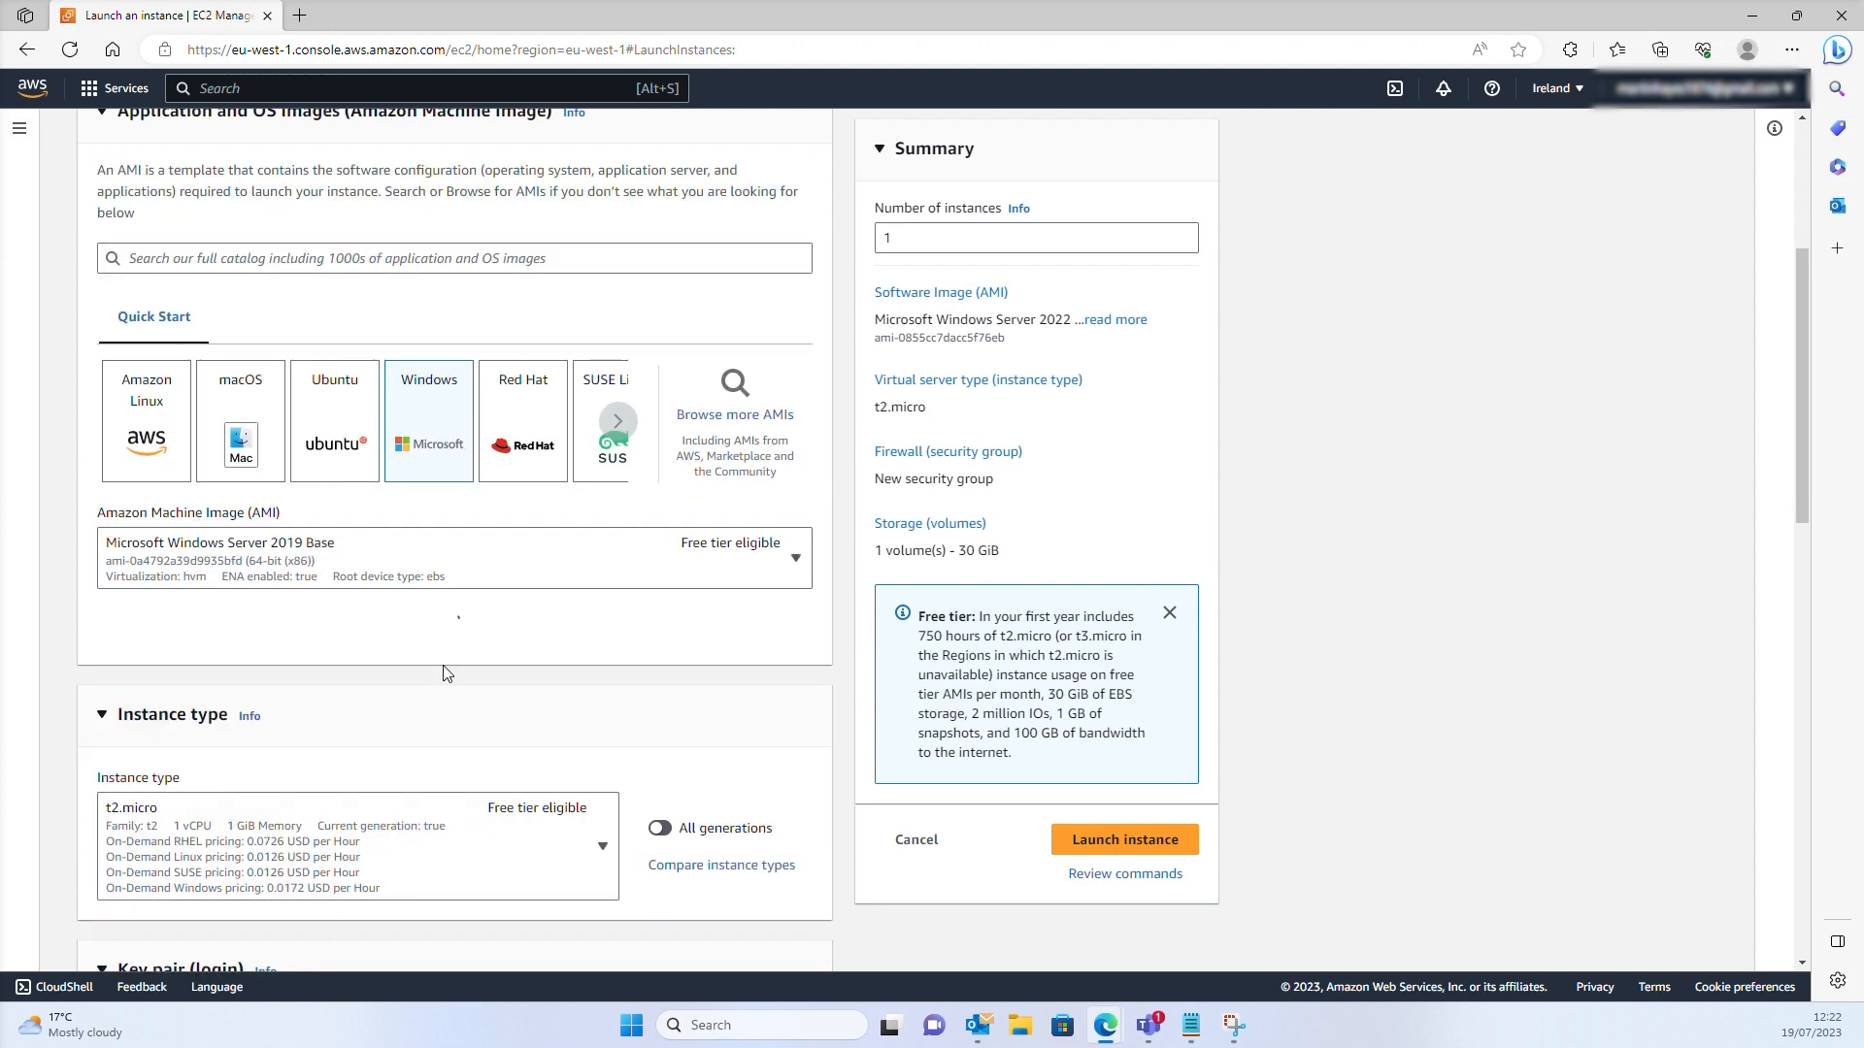
pyautogui.scroll(-4, 636, 820)
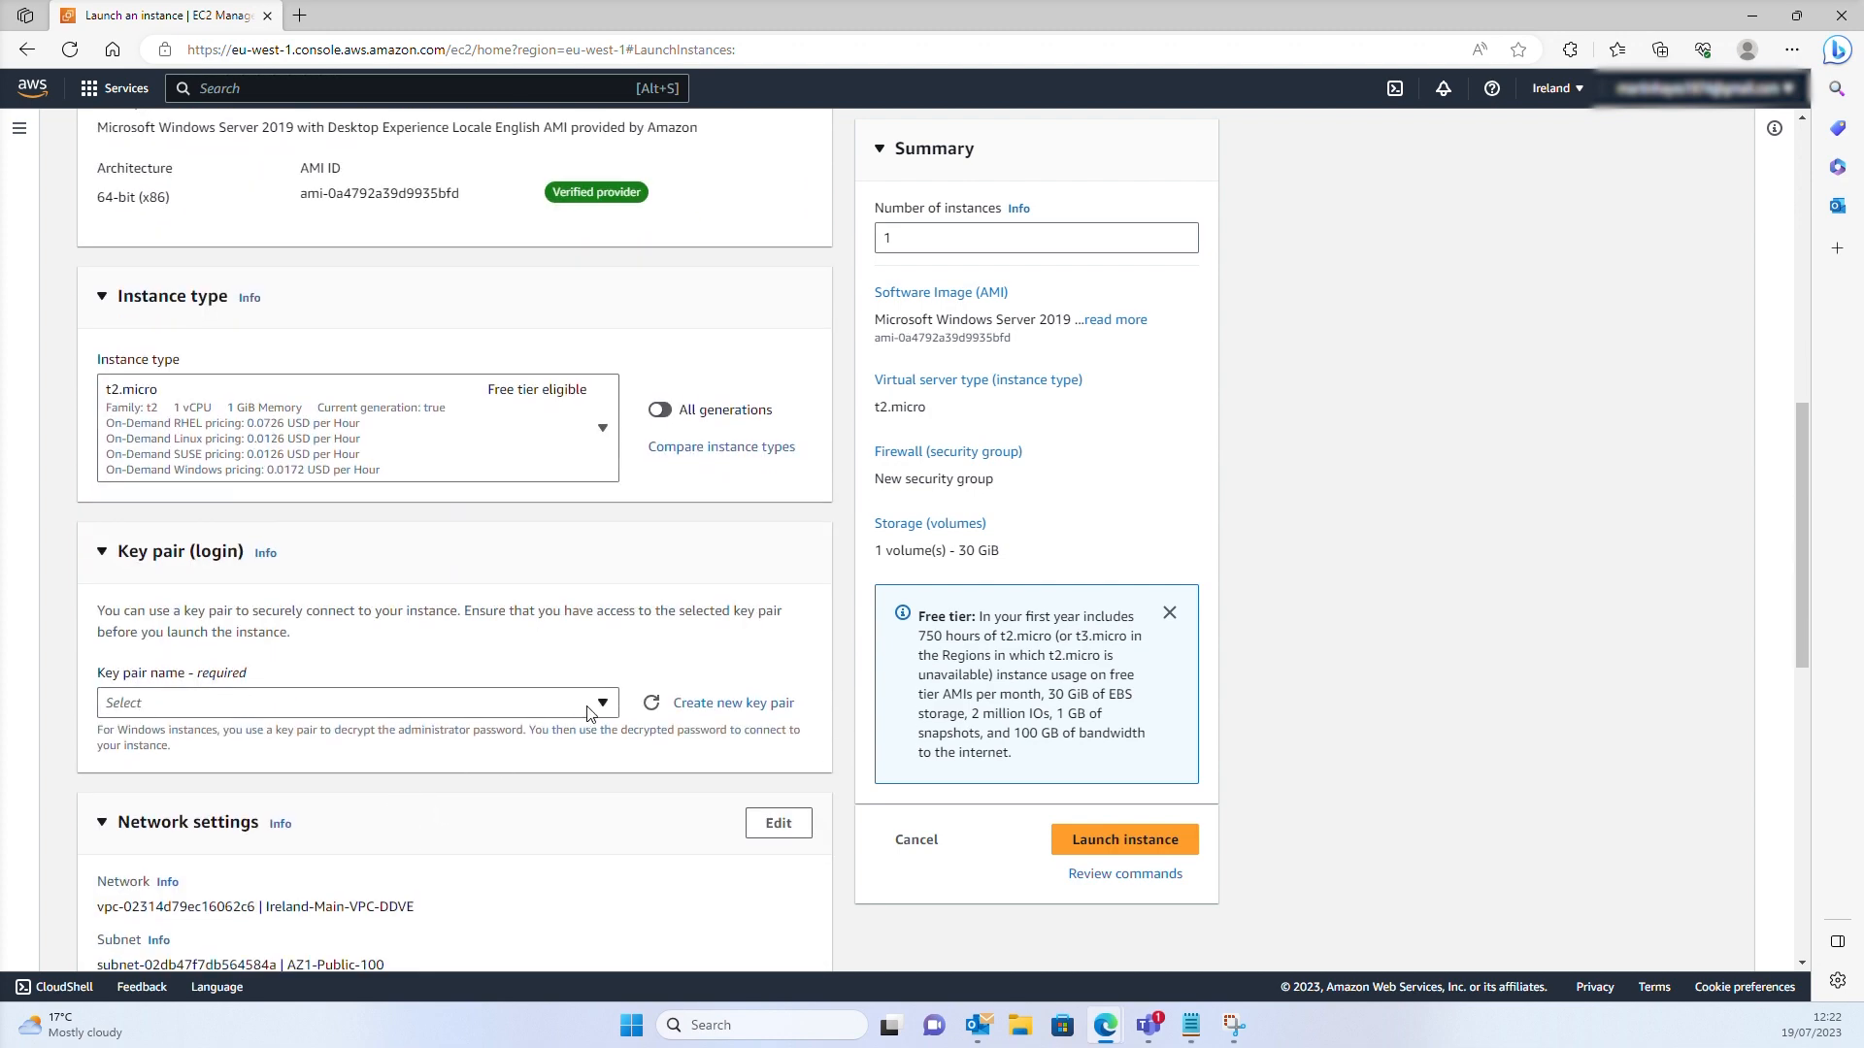
# Use the bastianrdpdemo key pair for login and make network settings editable
pyautogui.click(603, 706)
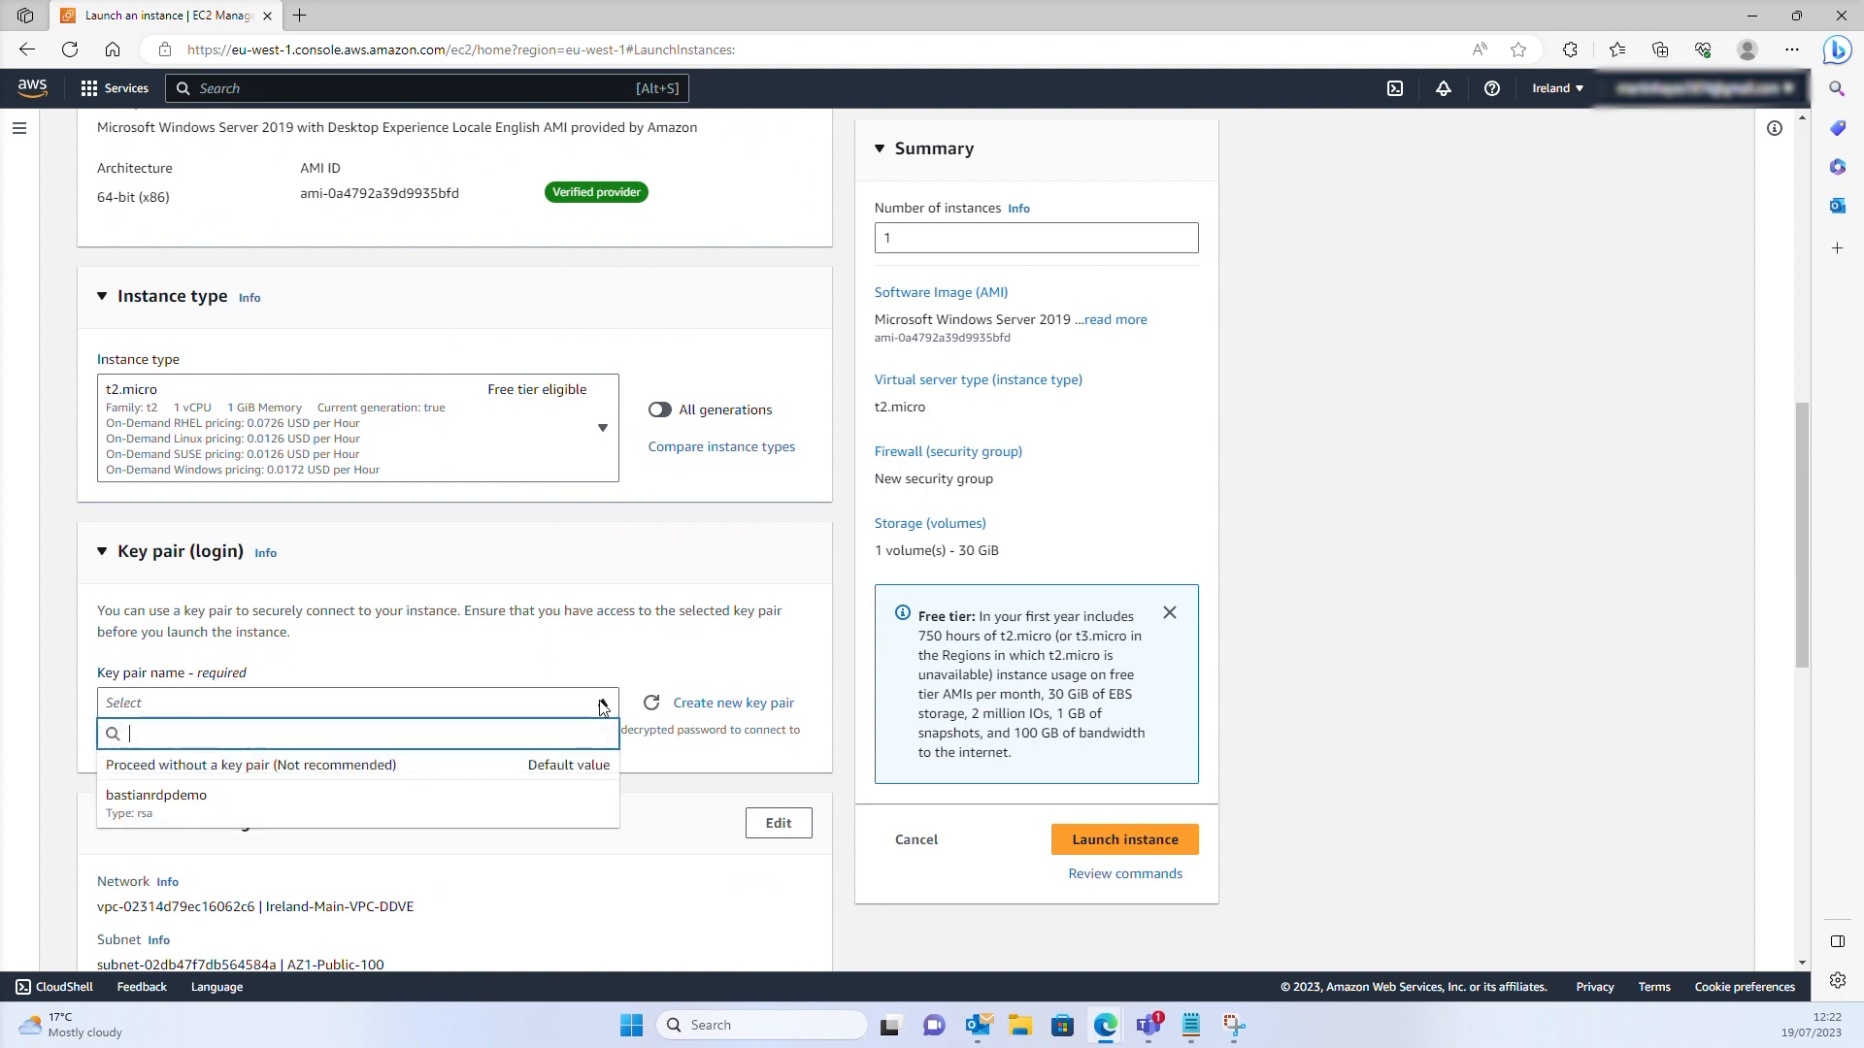
pyautogui.click(141, 811)
pyautogui.scroll(-4, 282, 777)
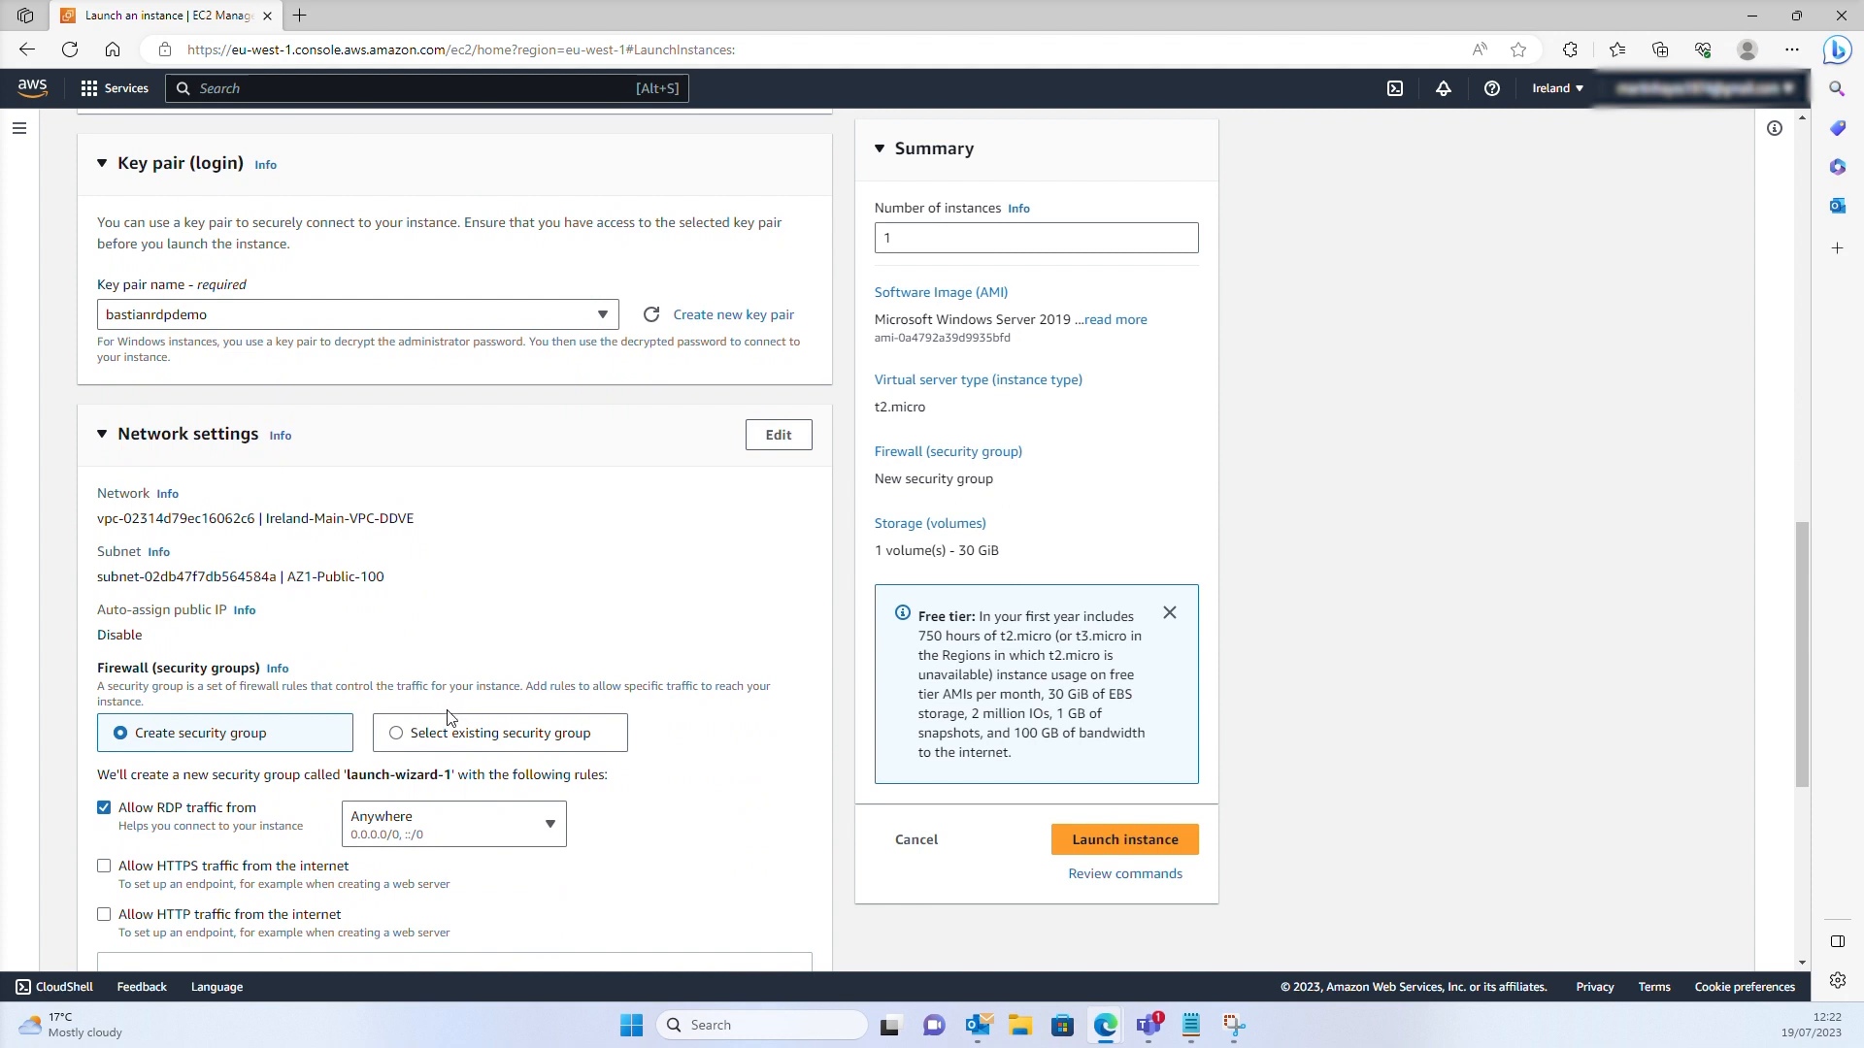
pyautogui.click(778, 435)
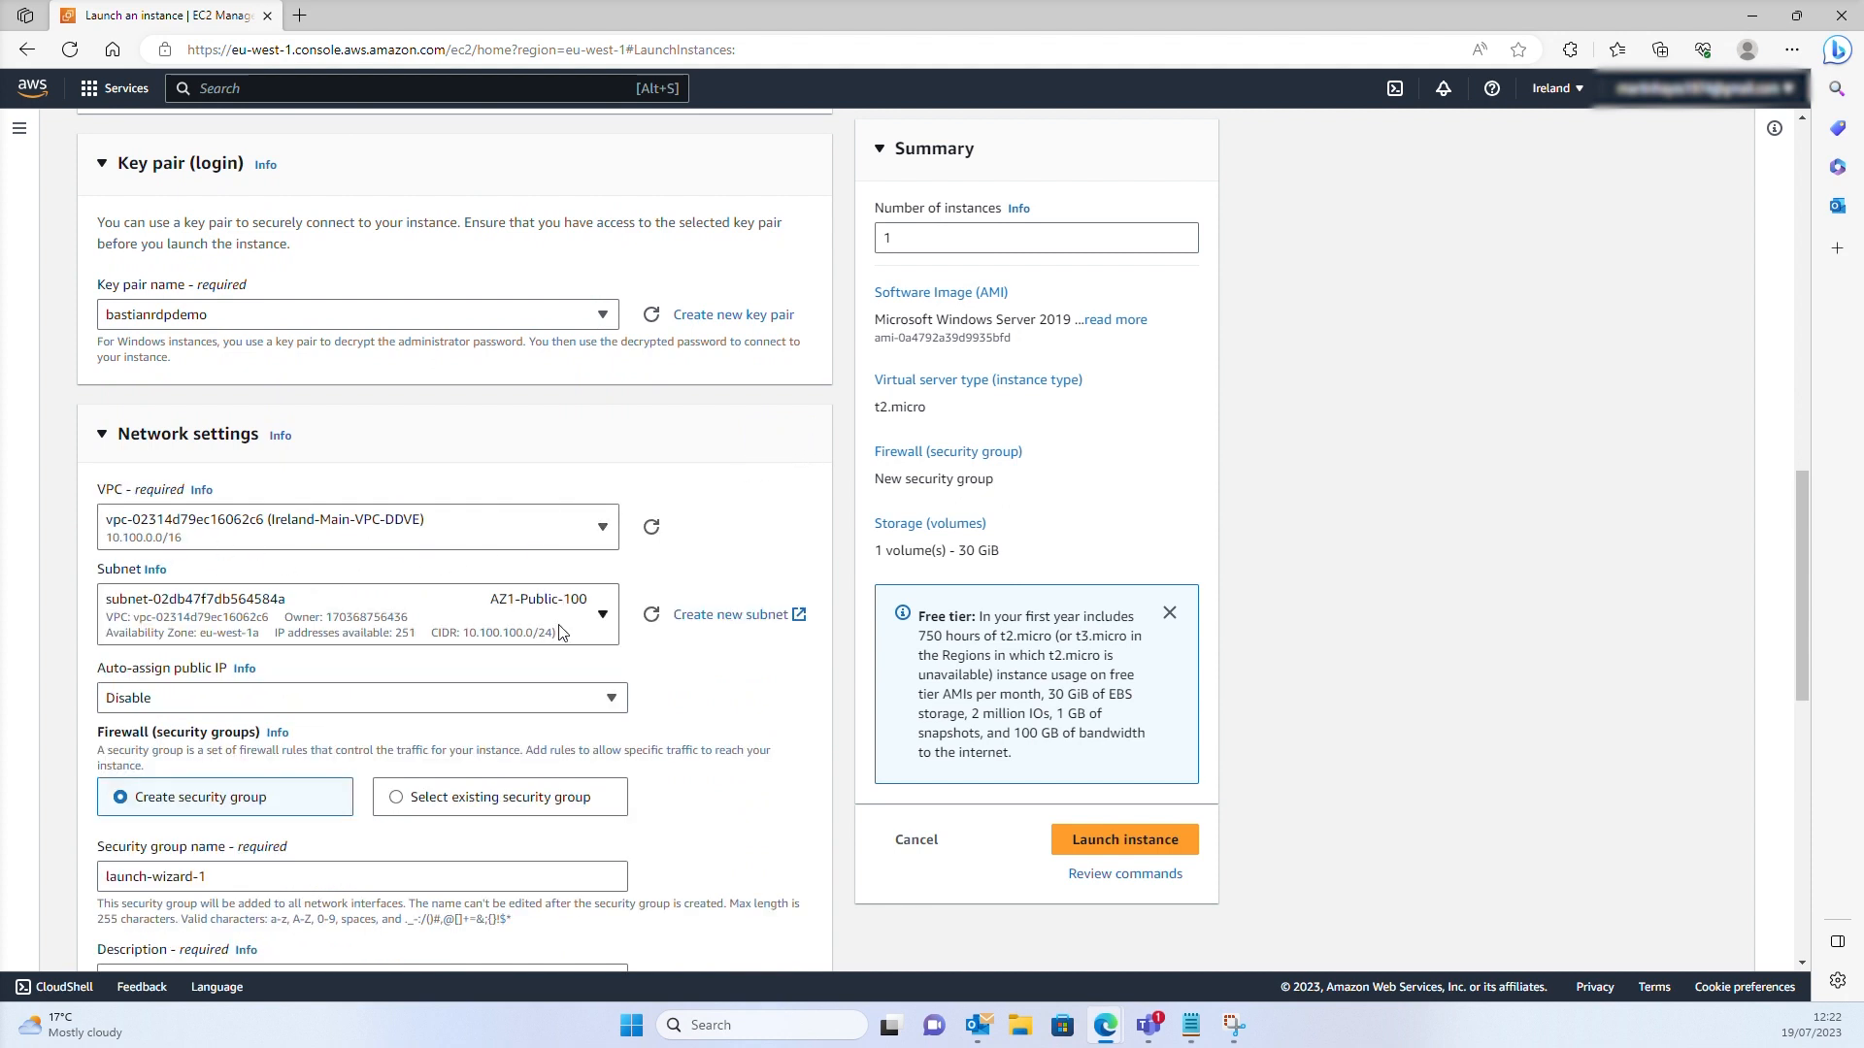
# Enable auto-assign public IP for the instance
pyautogui.click(611, 703)
pyautogui.click(285, 730)
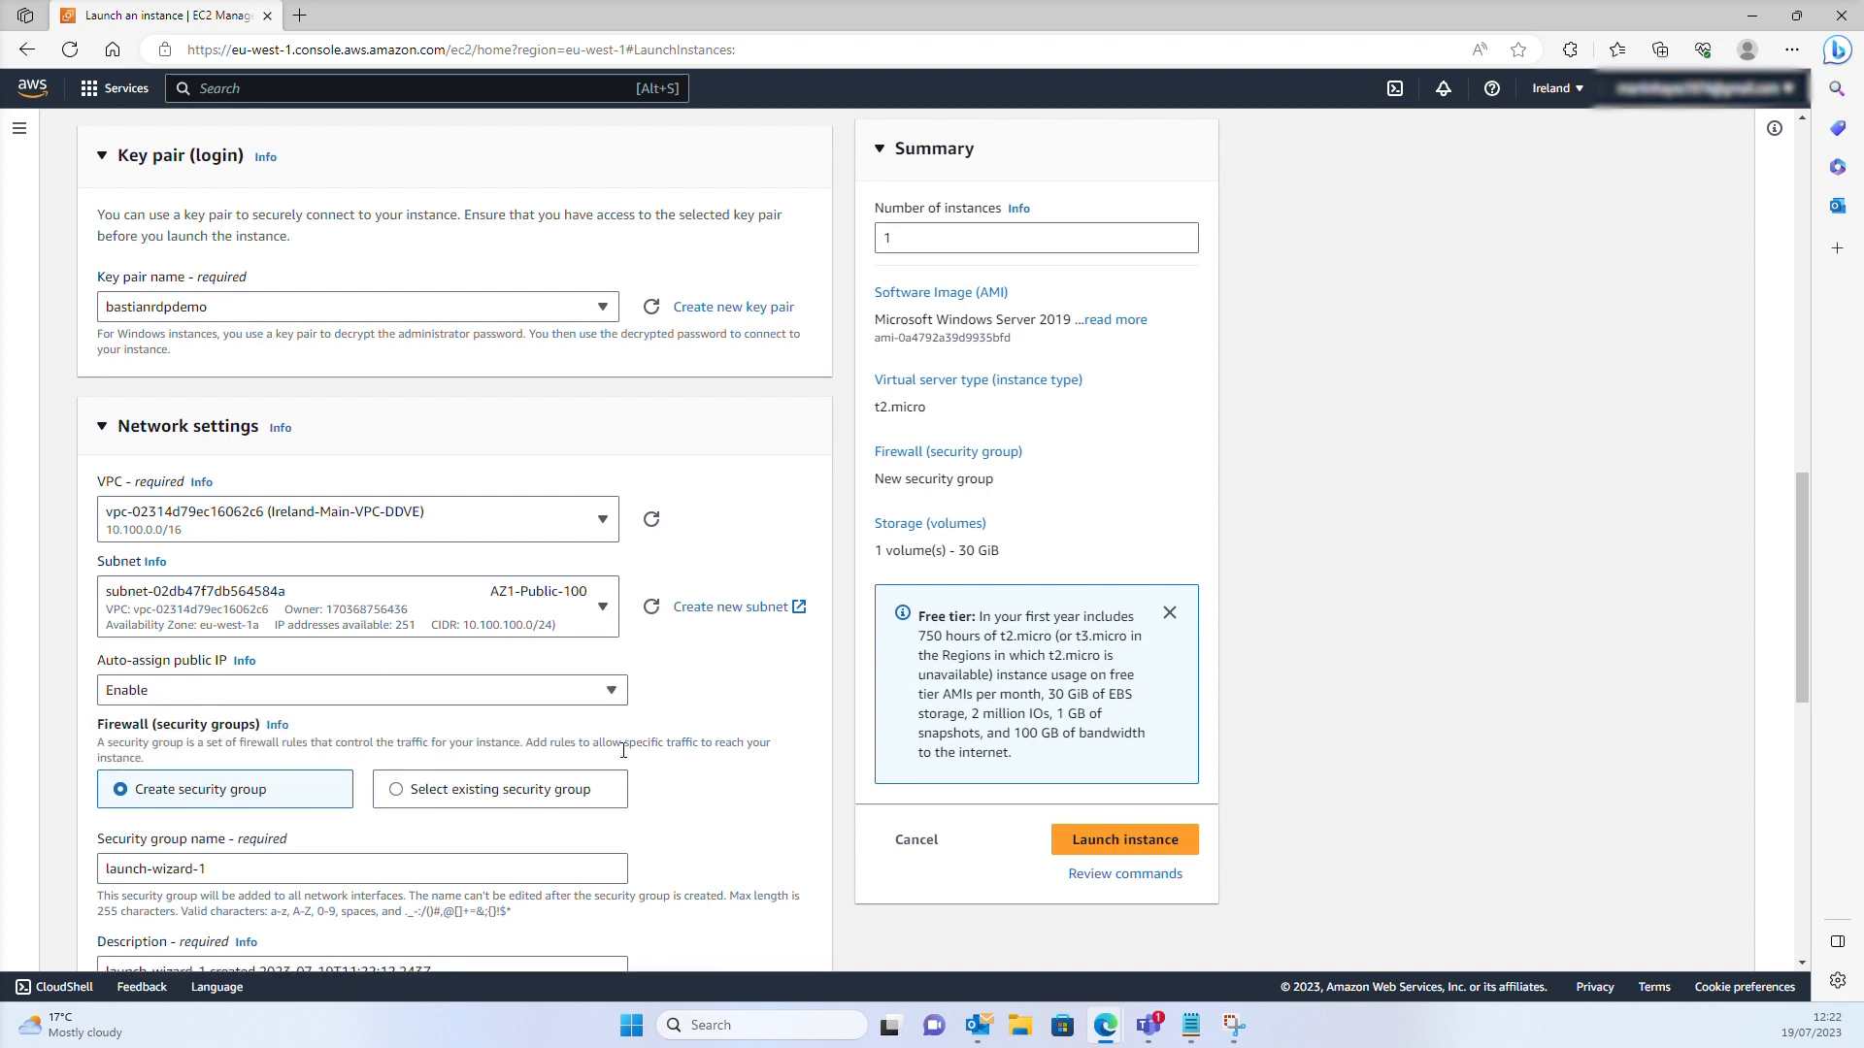
pyautogui.scroll(-3, 623, 750)
# Name the security group allowRDPIN and describe it as allowing RDP from all IPs
pyautogui.tripleClick(158, 617)
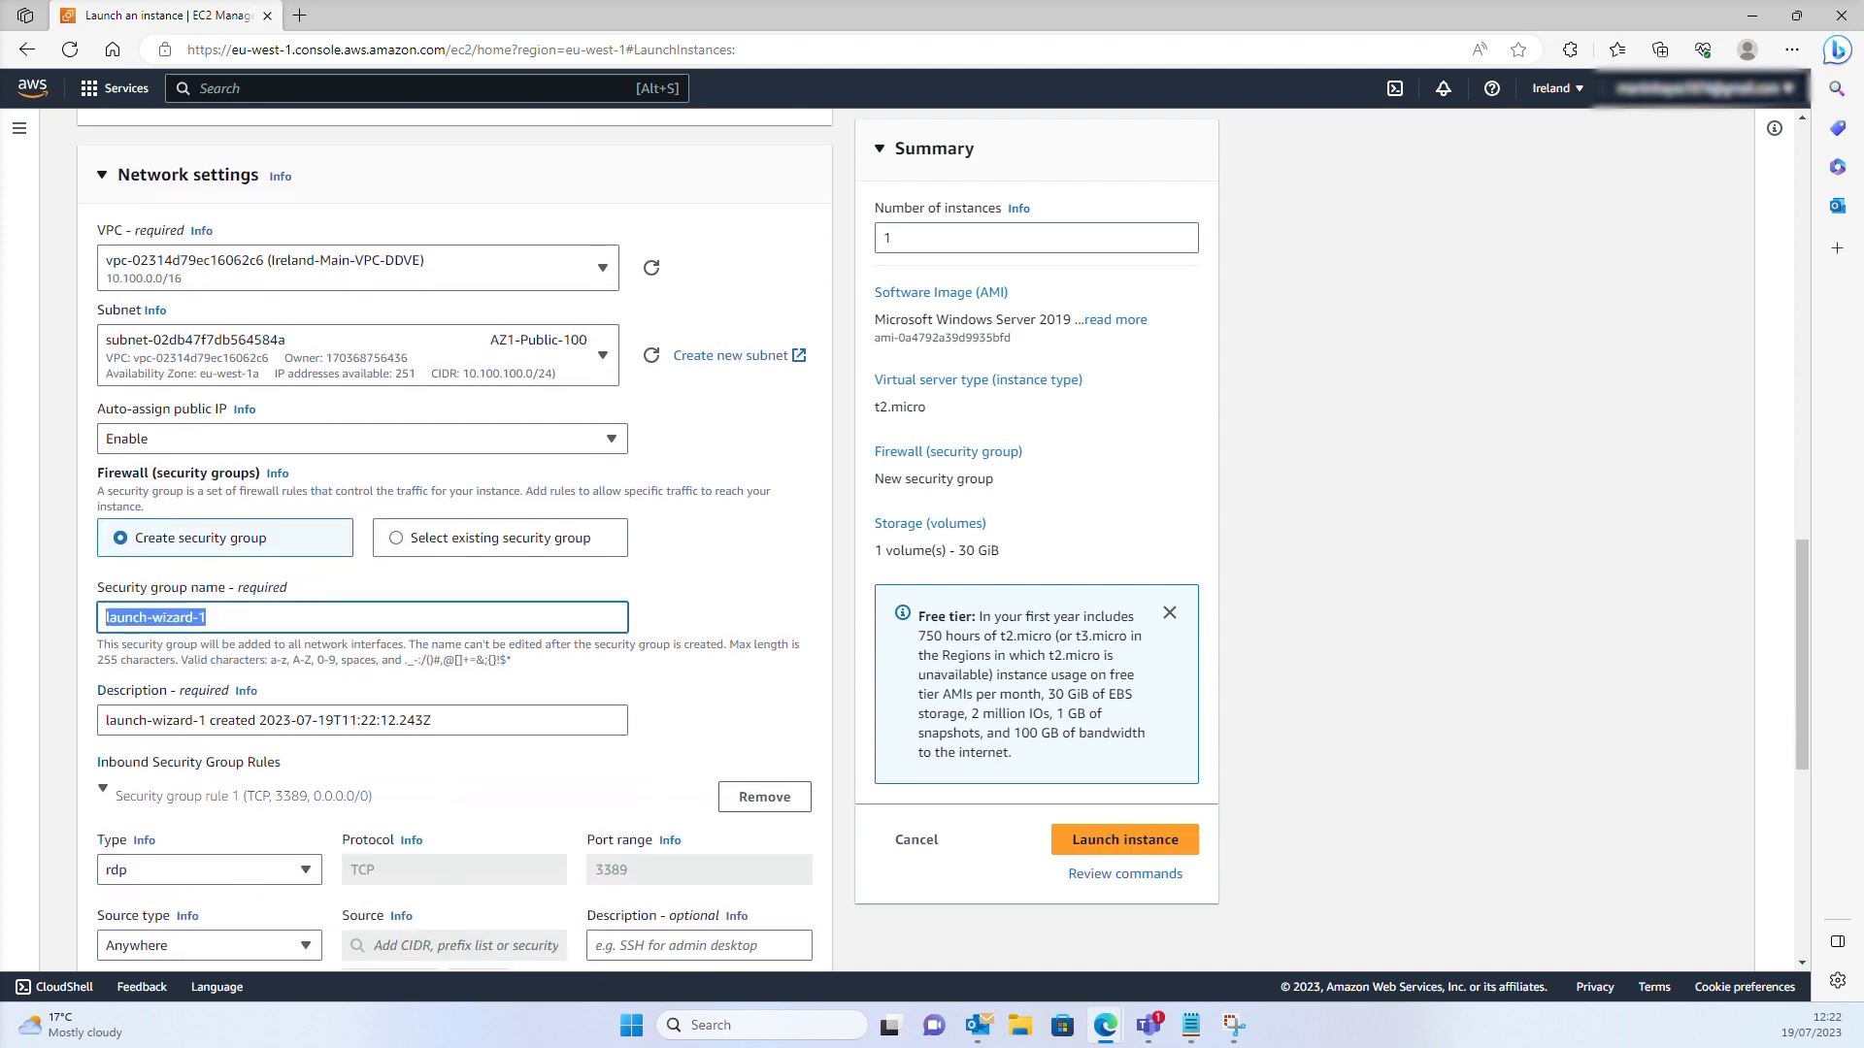
pyautogui.write('allowRDPIN')
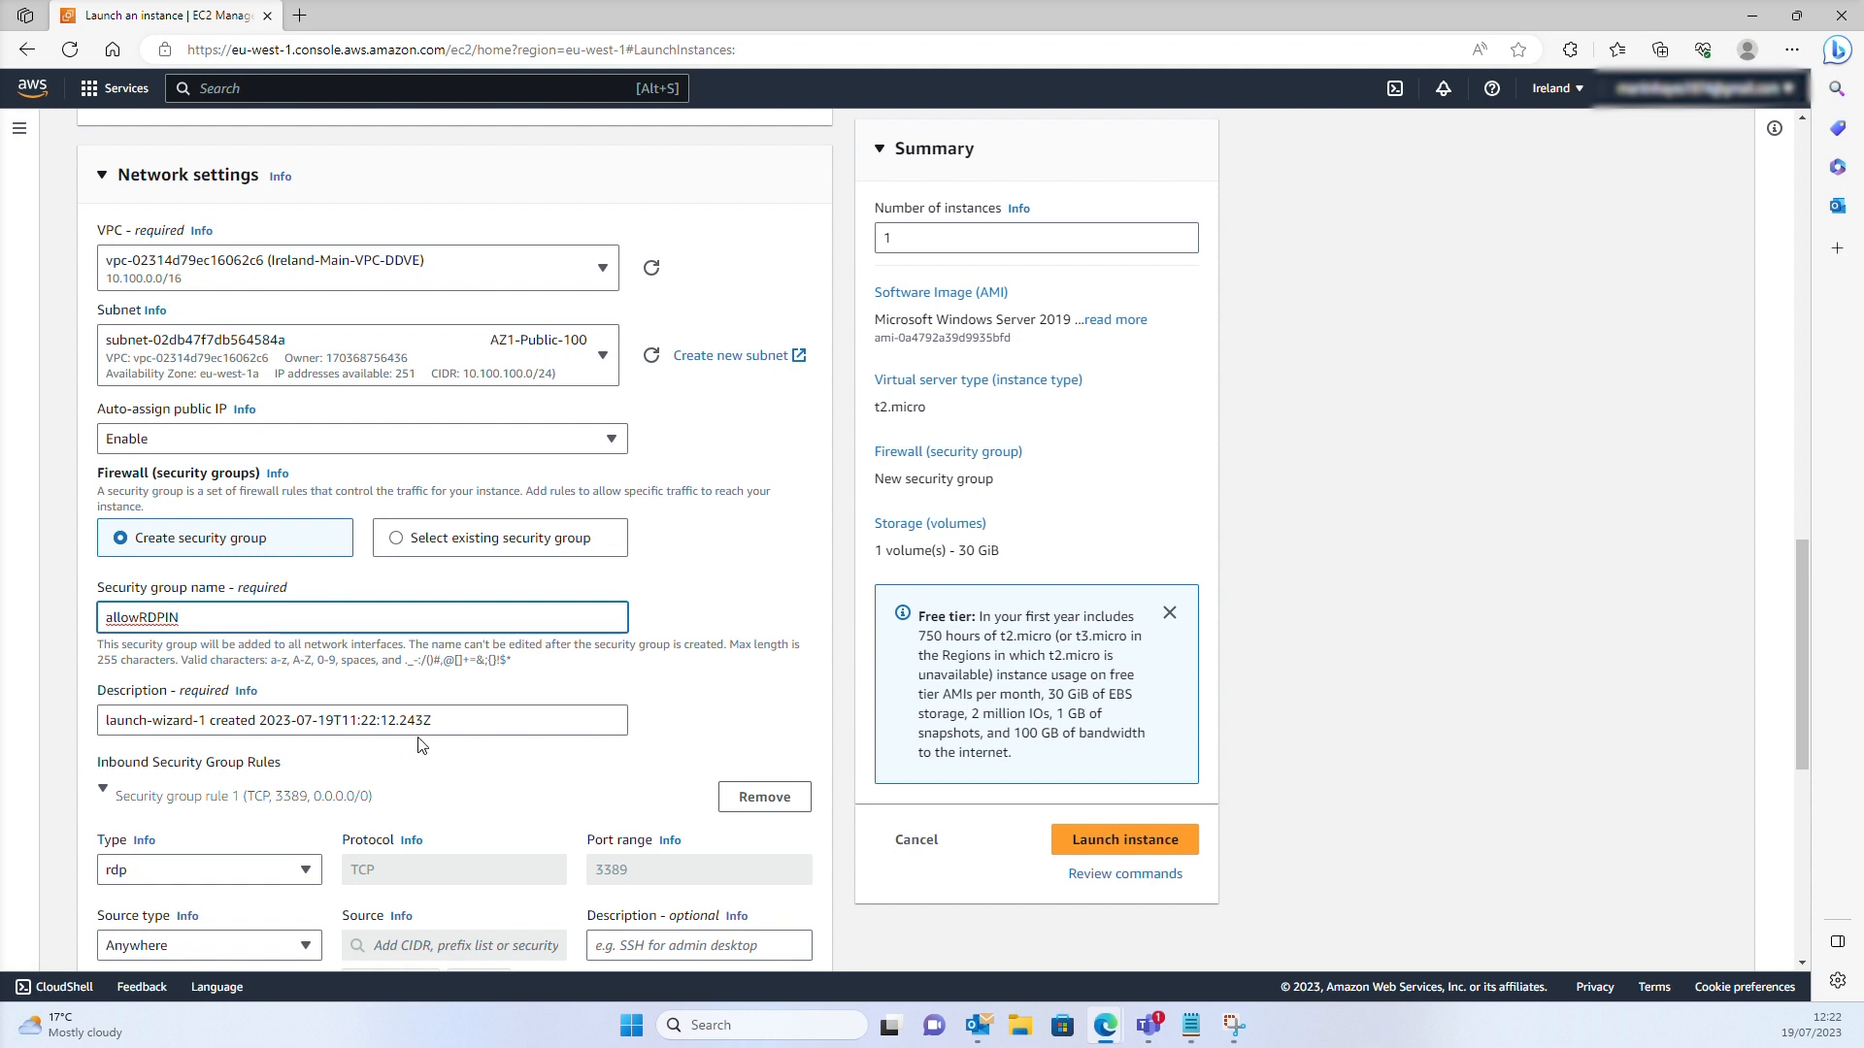
pyautogui.press('Tab')
pyautogui.write('we w')
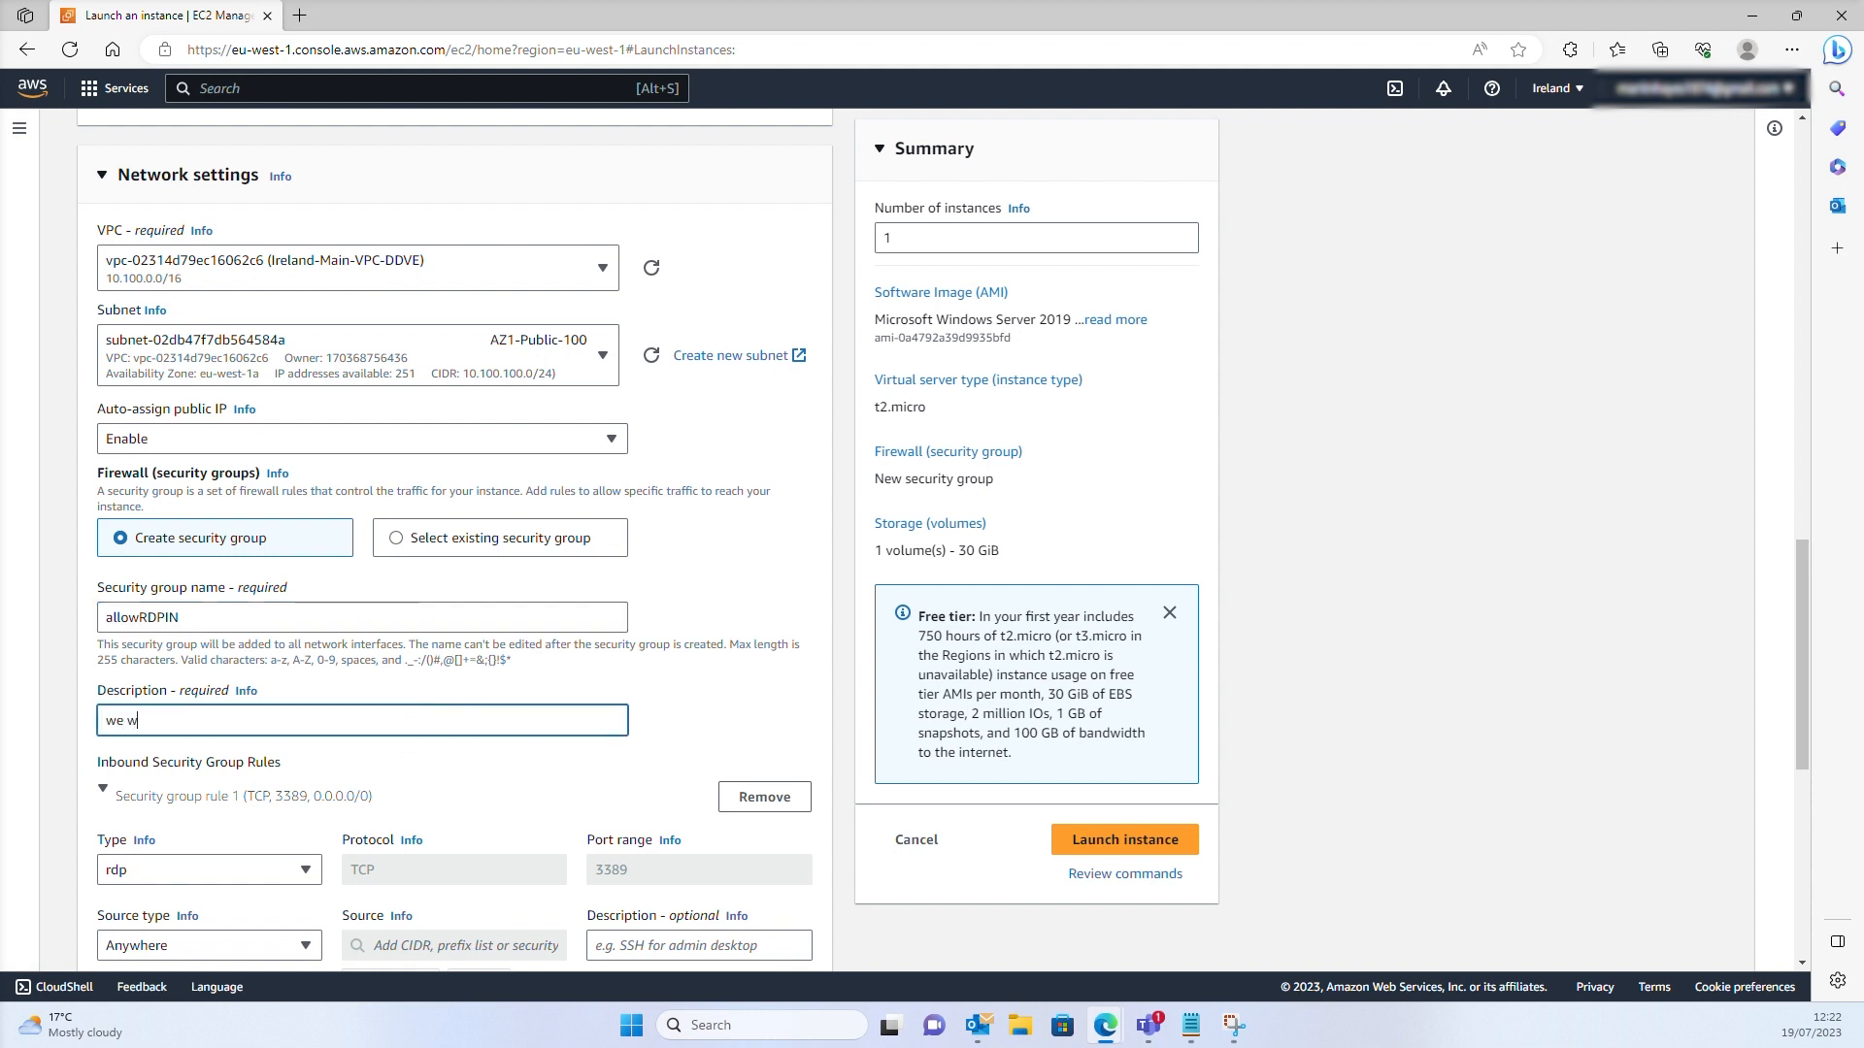
pyautogui.write('ill allow from all IP on this occasion for demo. usual')
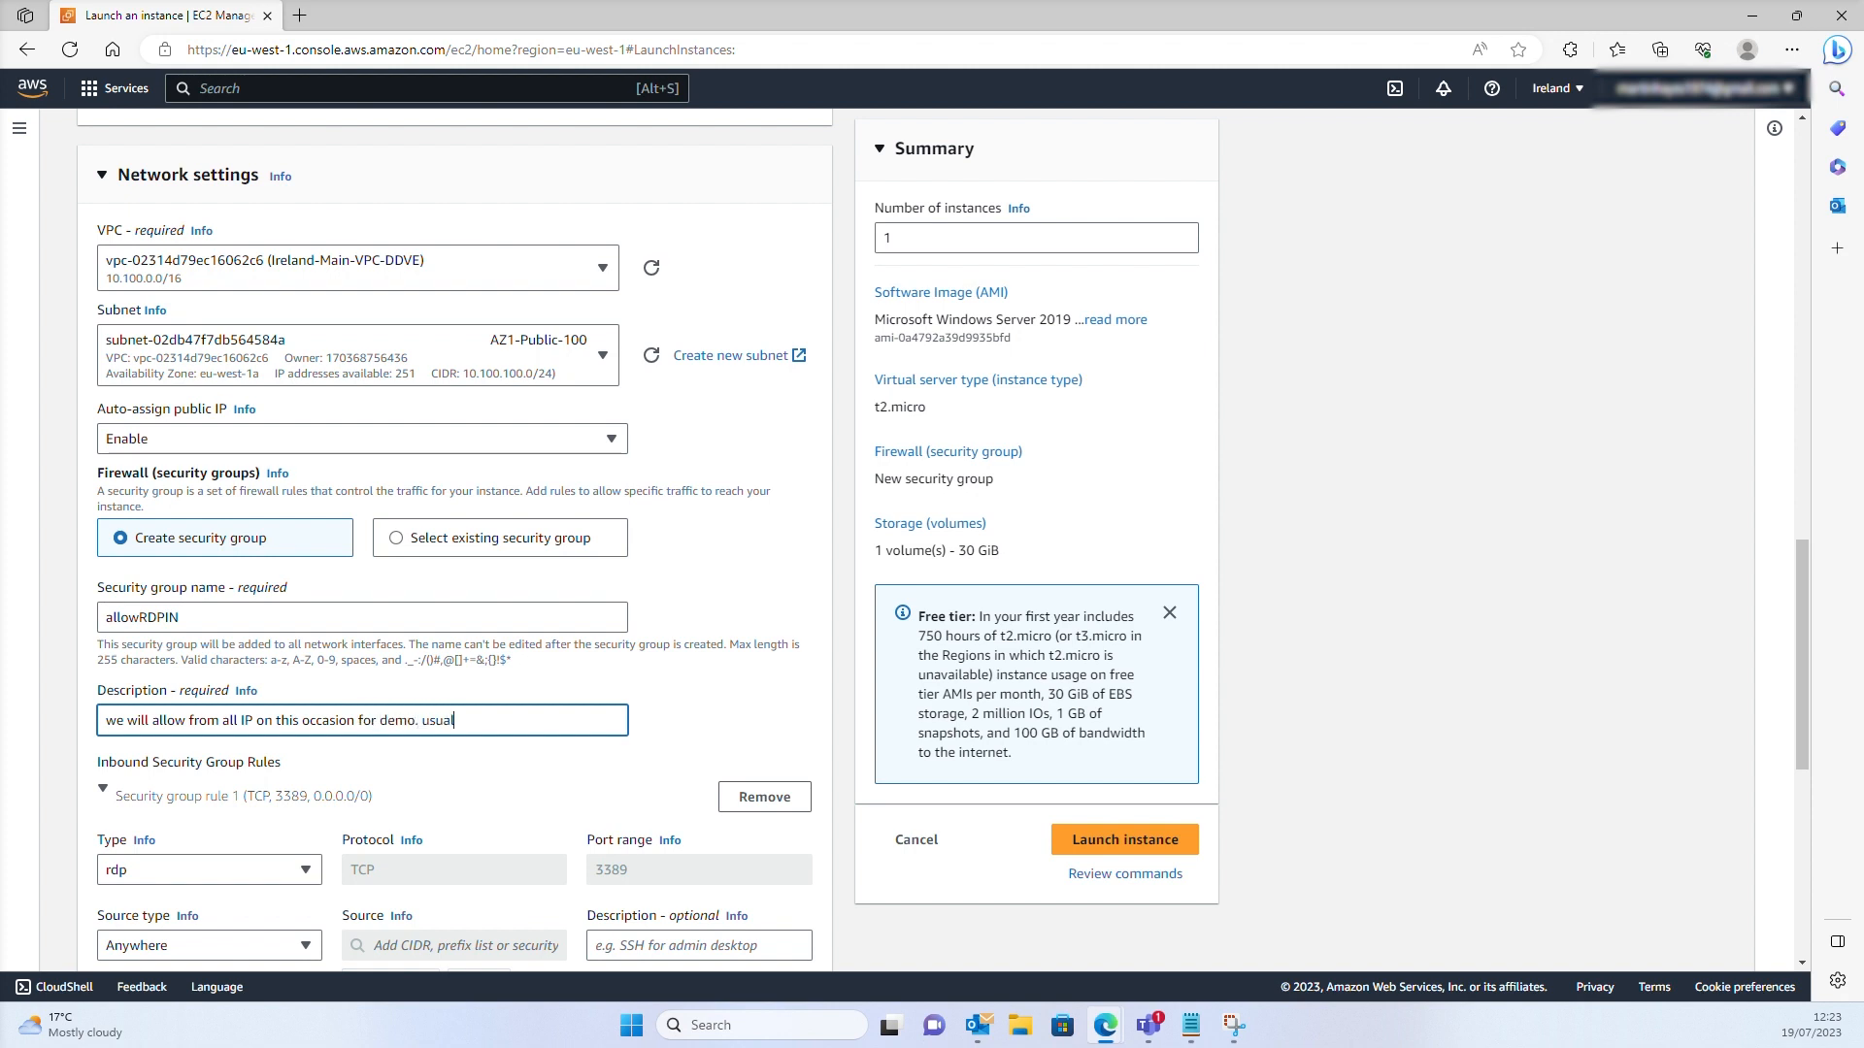
pyautogui.write('would be much more explicit')
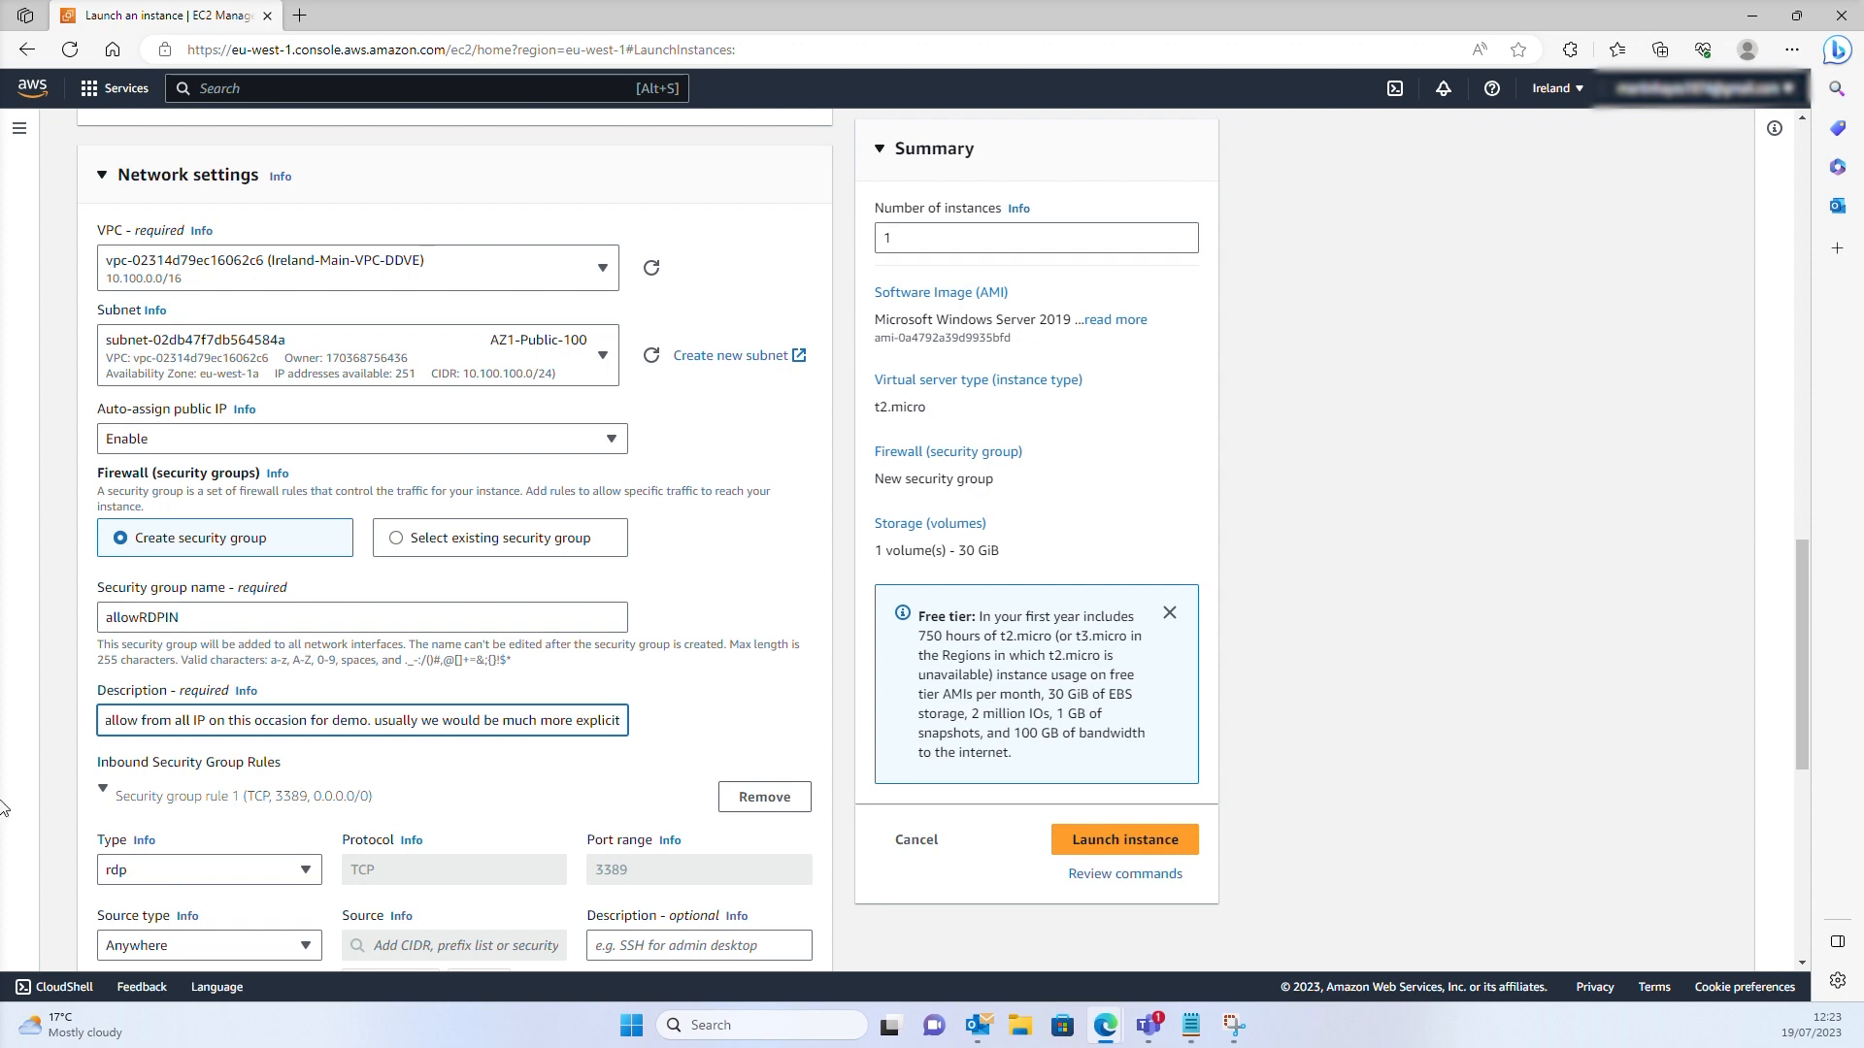
pyautogui.scroll(-3, 304, 815)
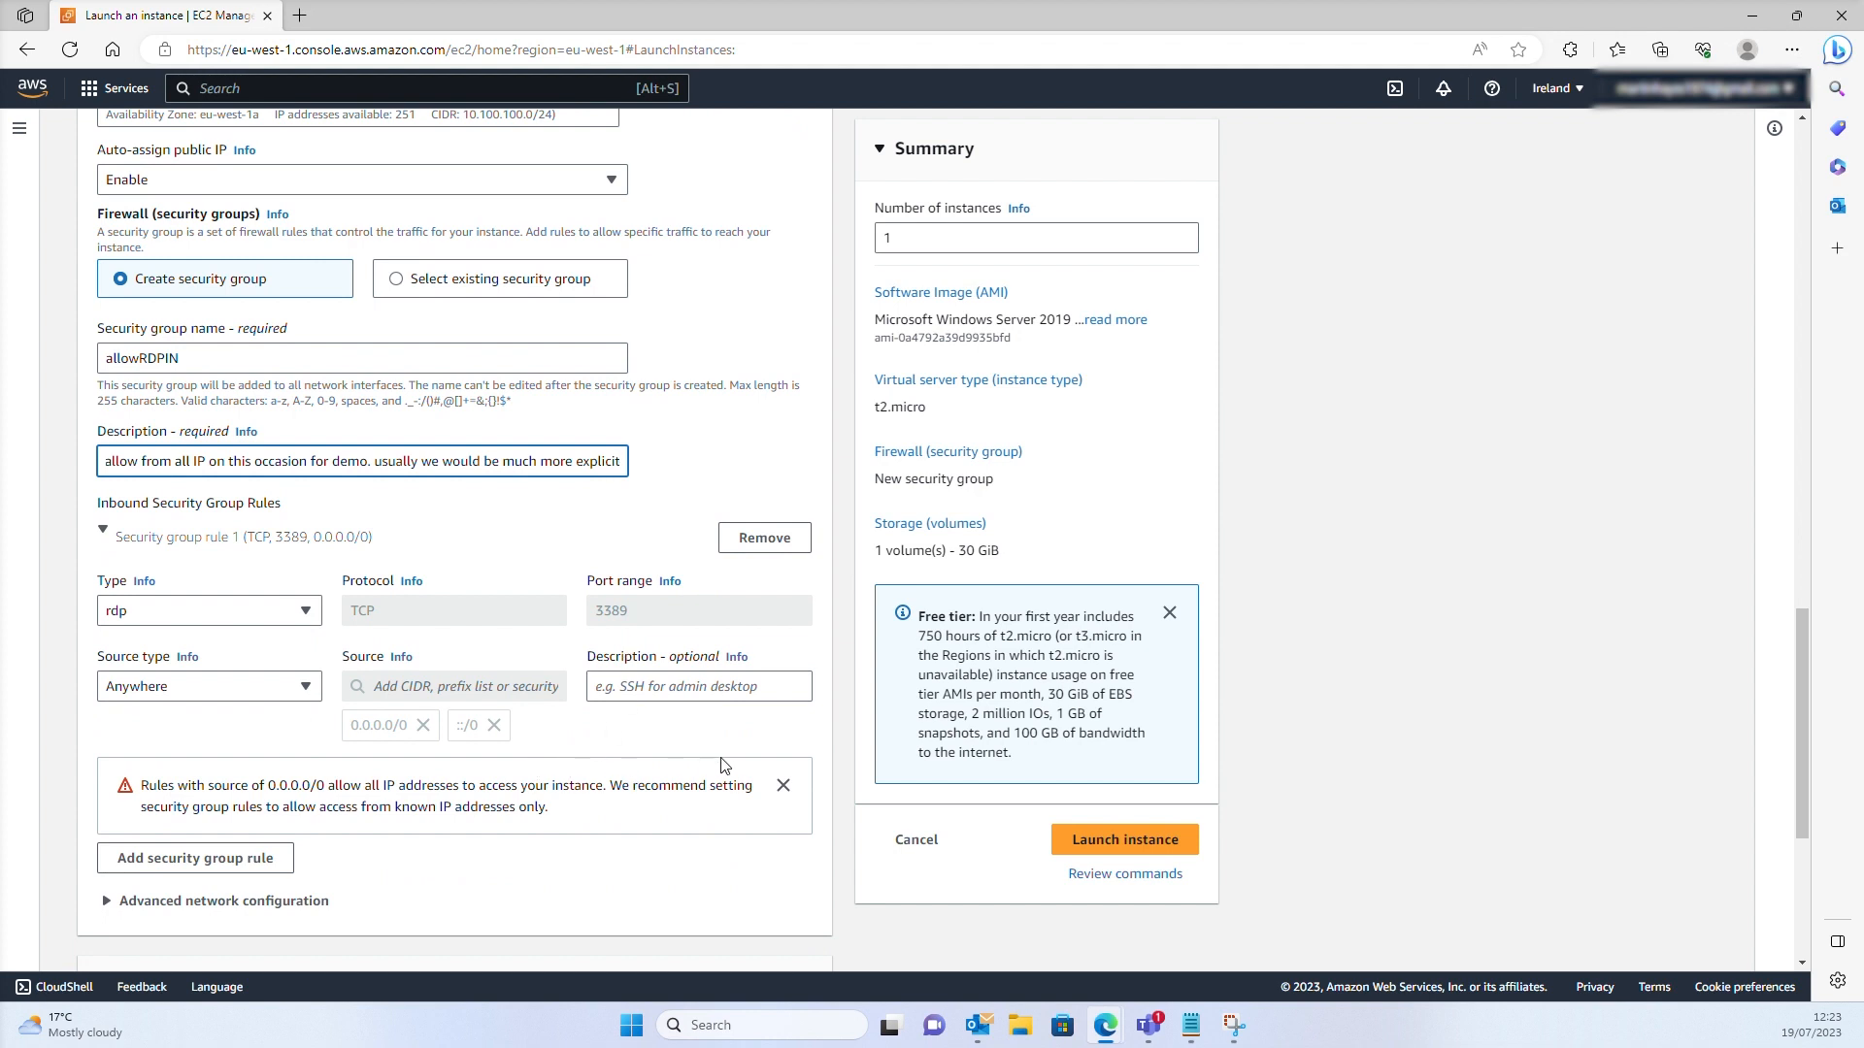
pyautogui.scroll(-1, 730, 769)
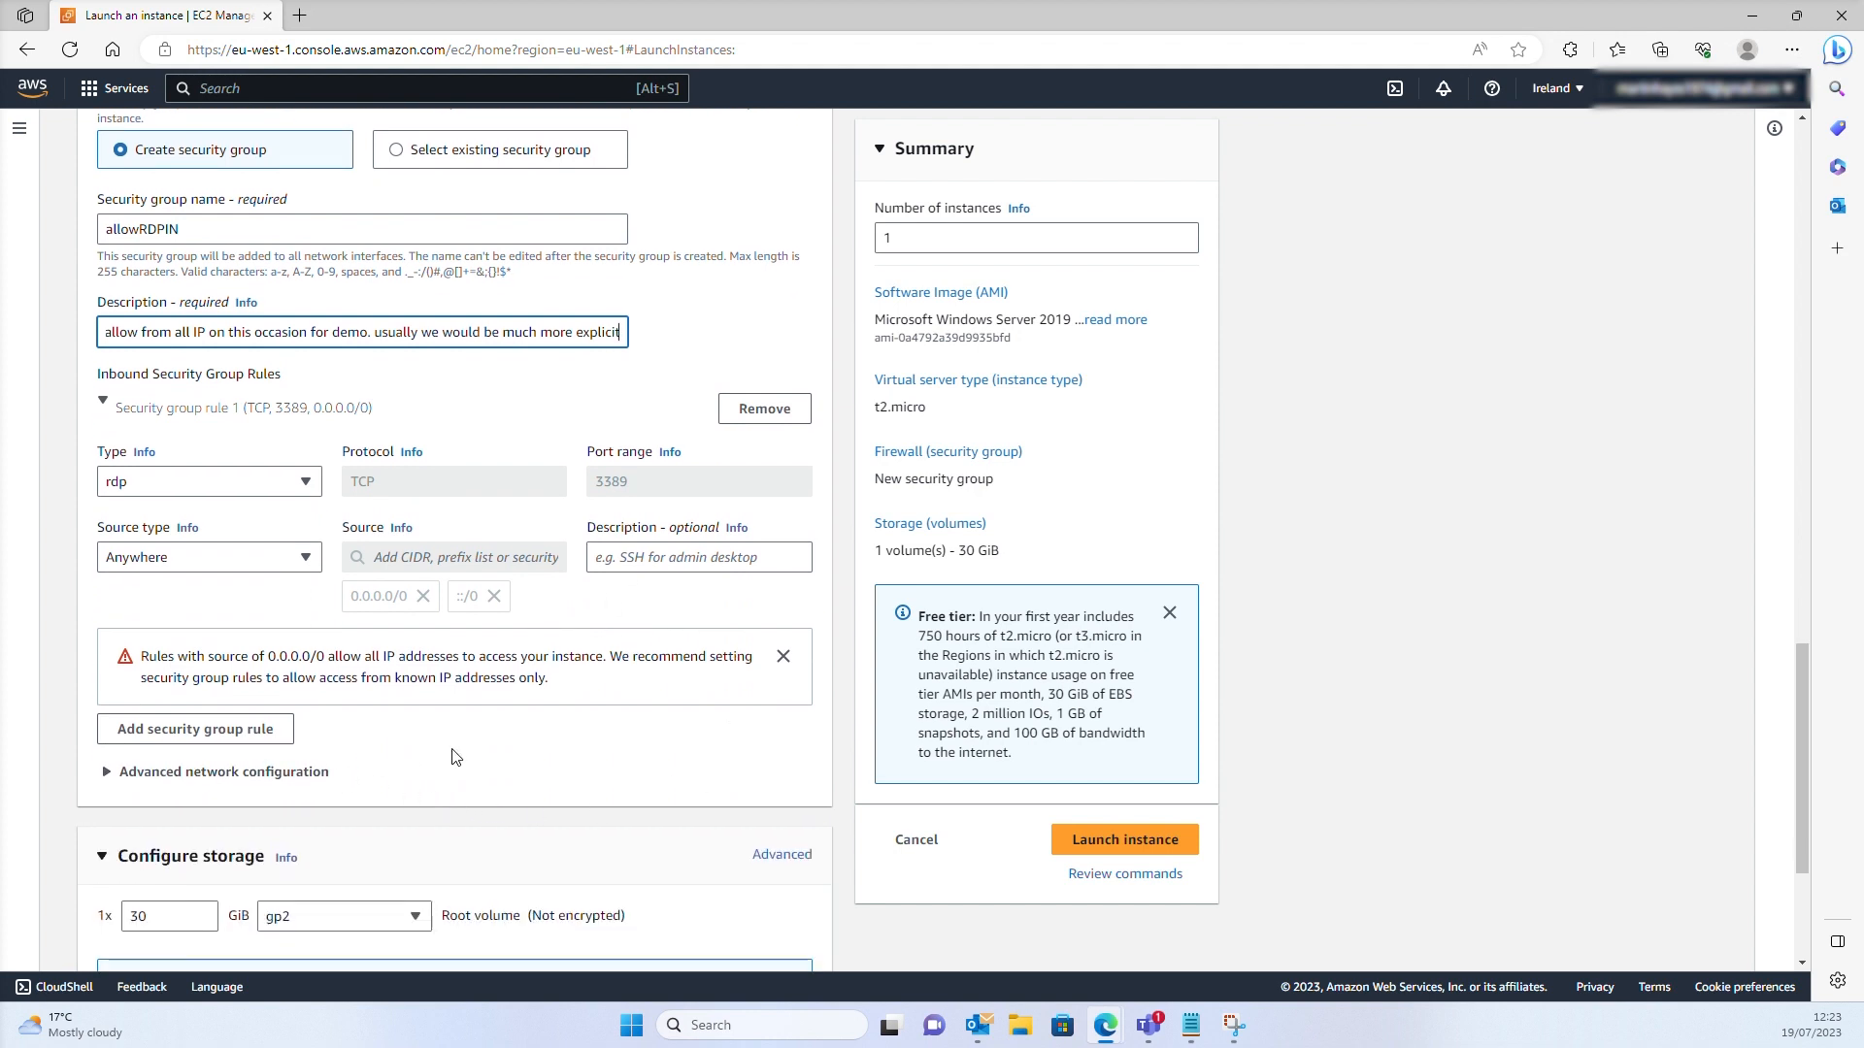
pyautogui.scroll(-3, 456, 757)
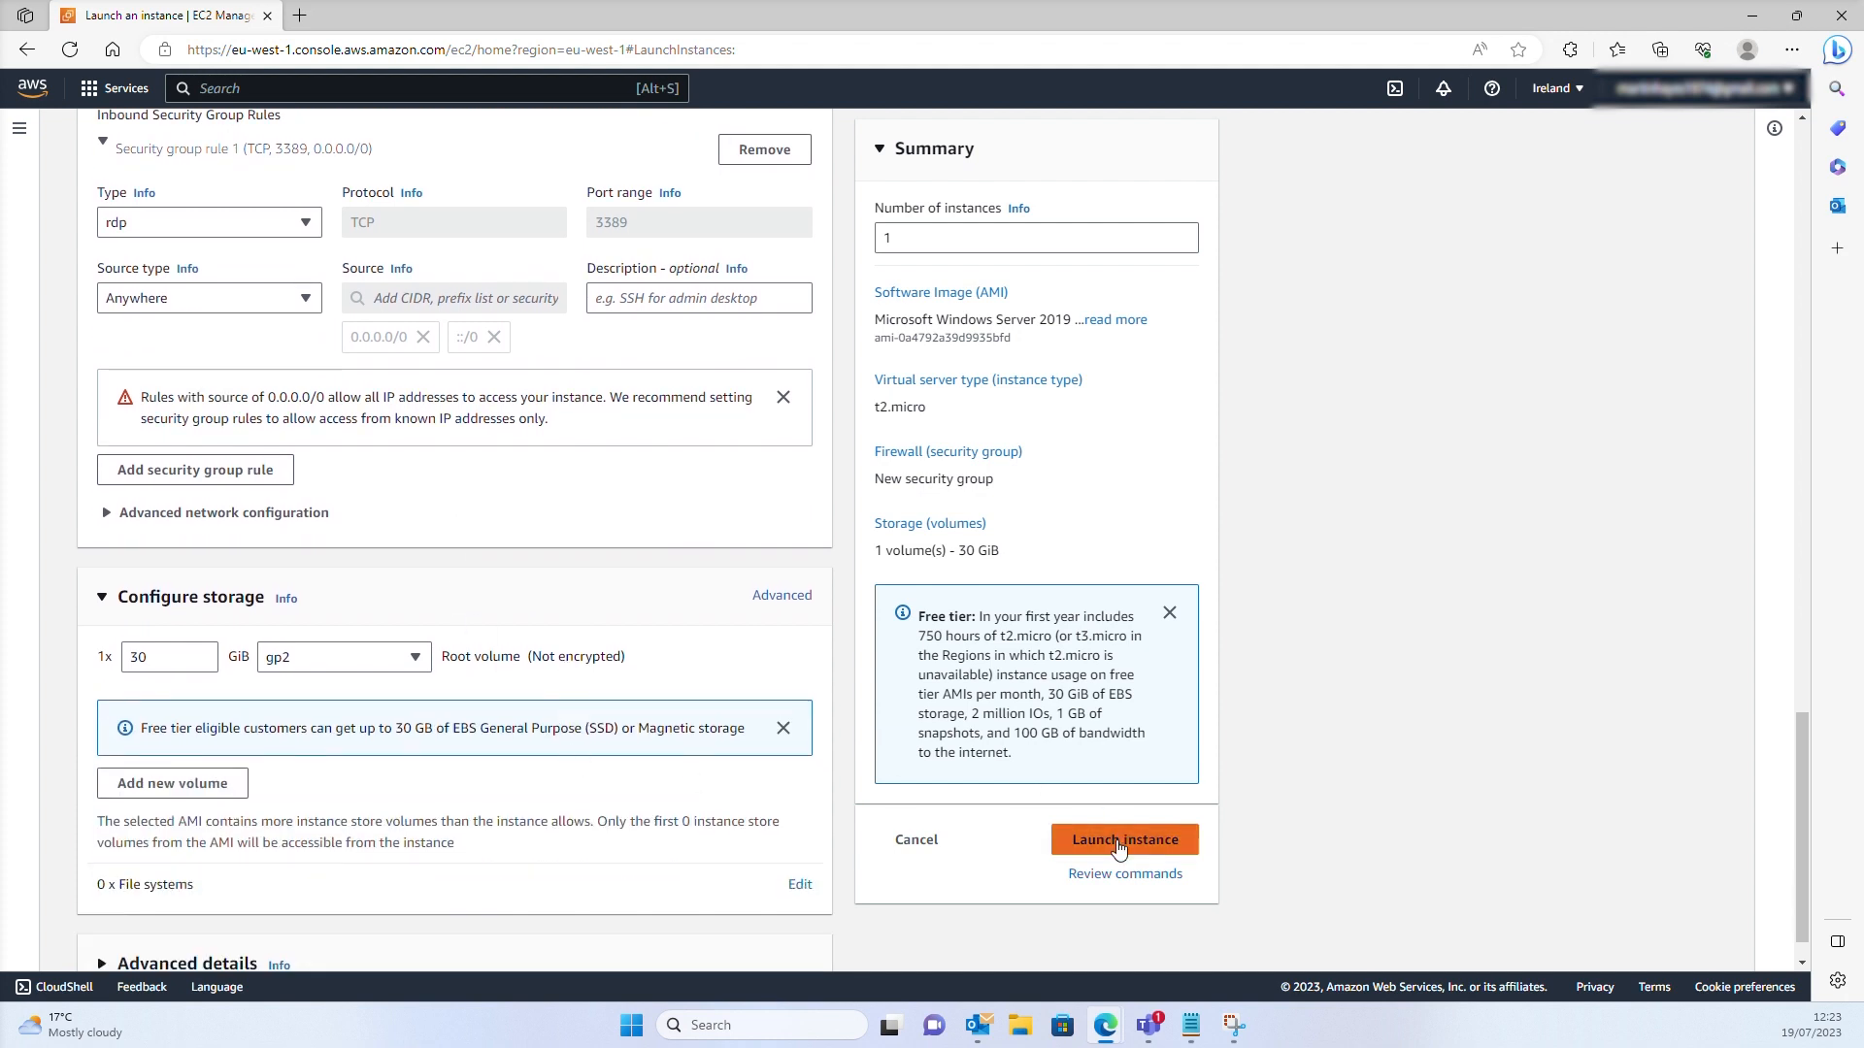
# Launch jumpbastianserver2019, then review allowRDPIN's inbound RDP rule on TCP 3389 from 0.0.0.0/0
pyautogui.click(1118, 841)
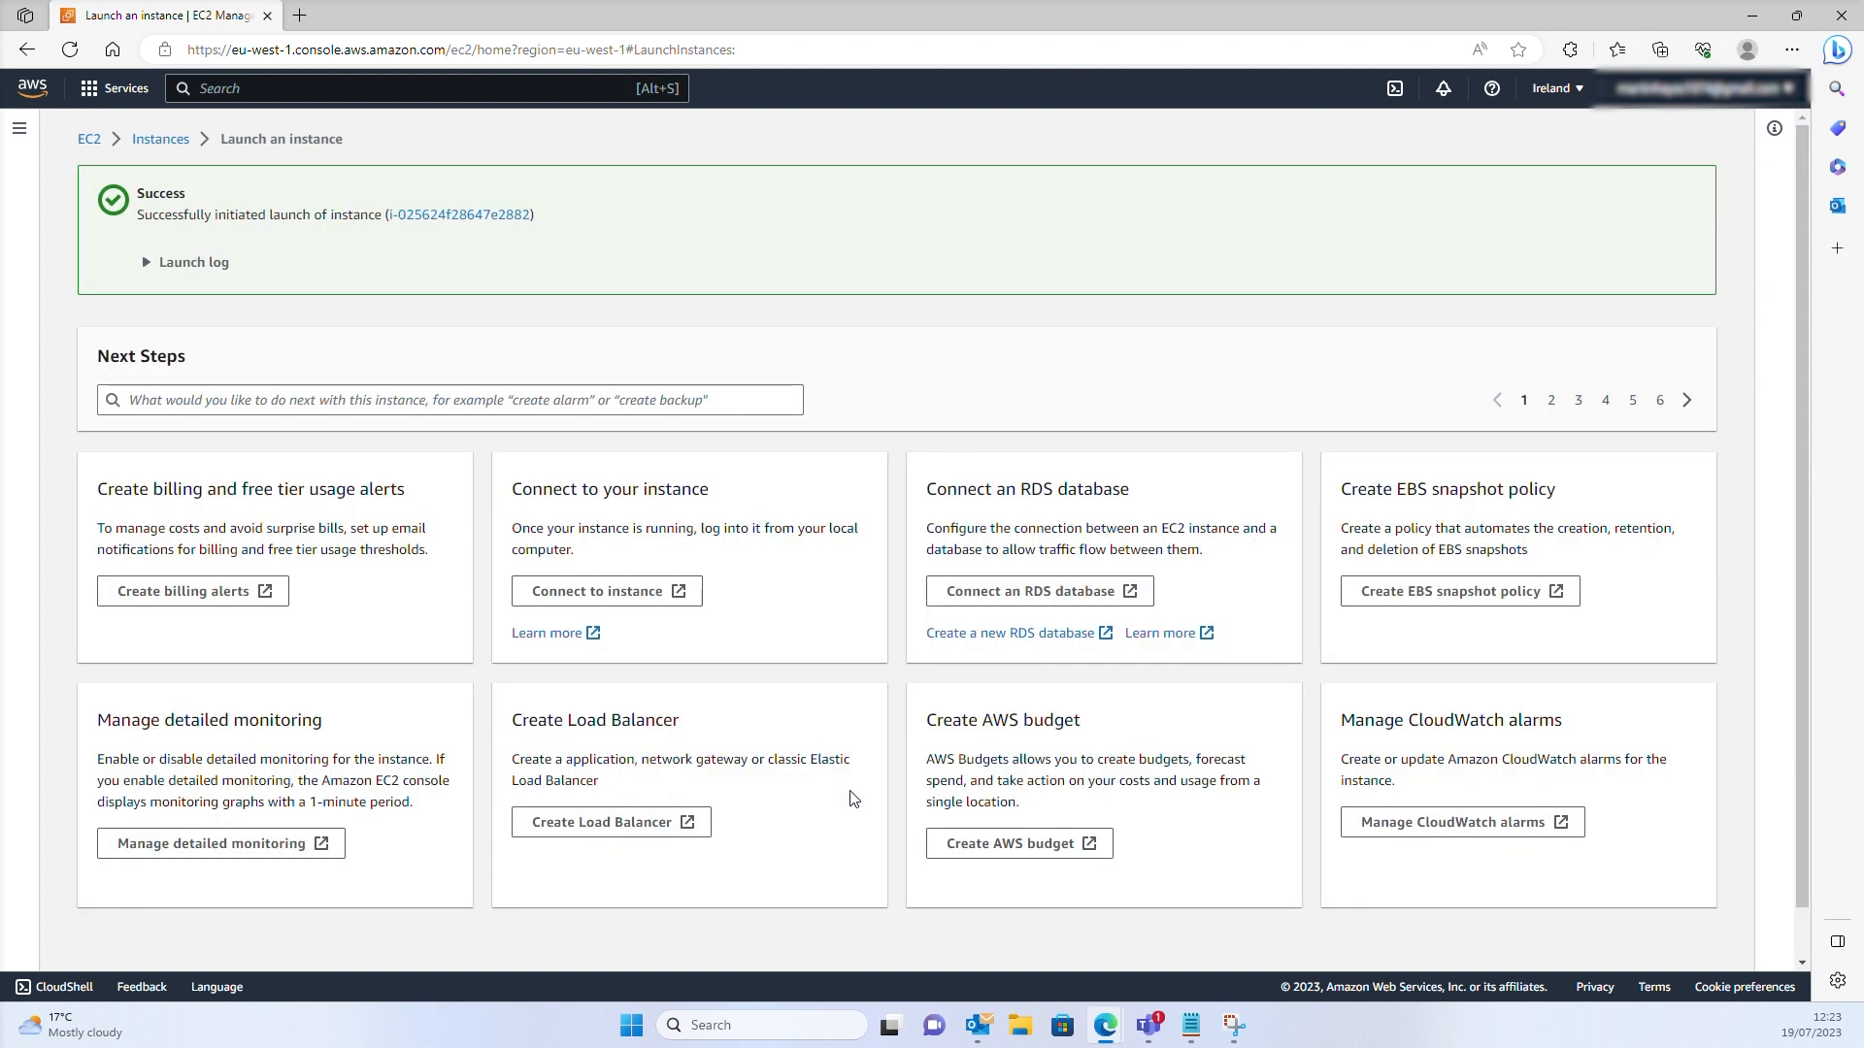
pyautogui.click(114, 96)
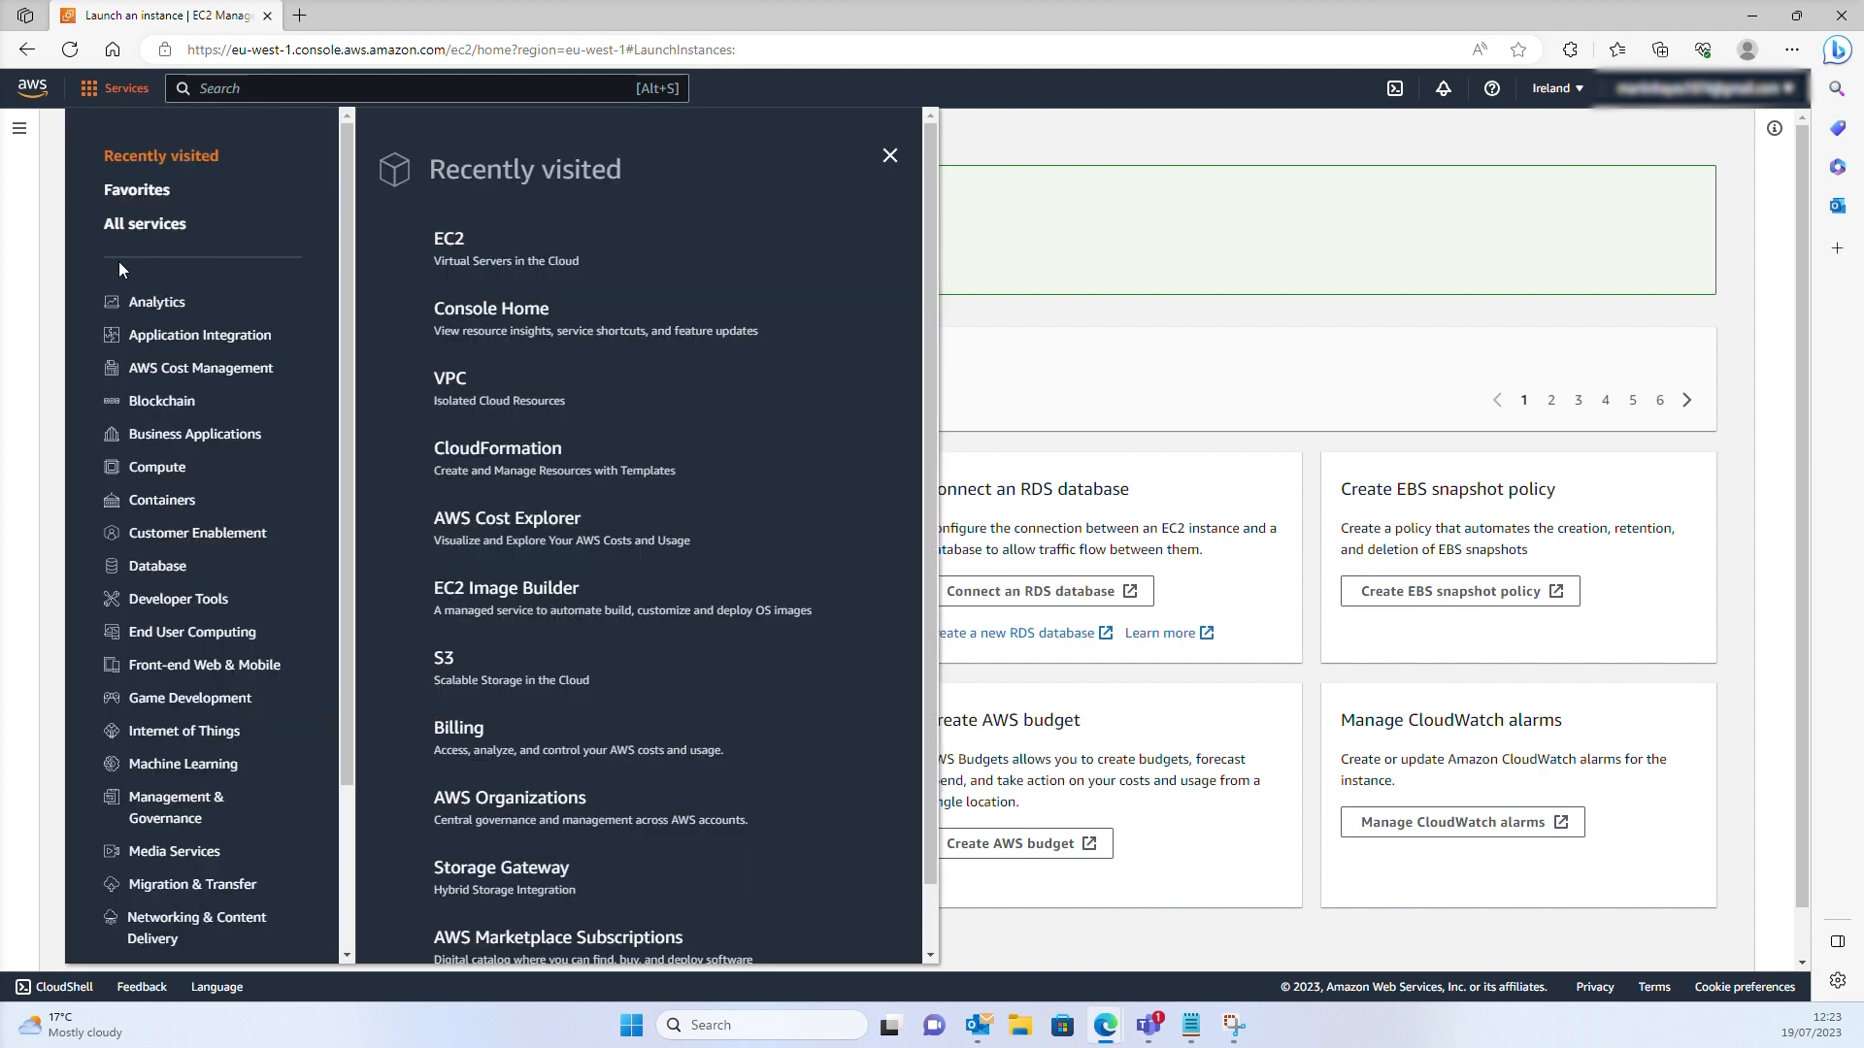
pyautogui.click(466, 239)
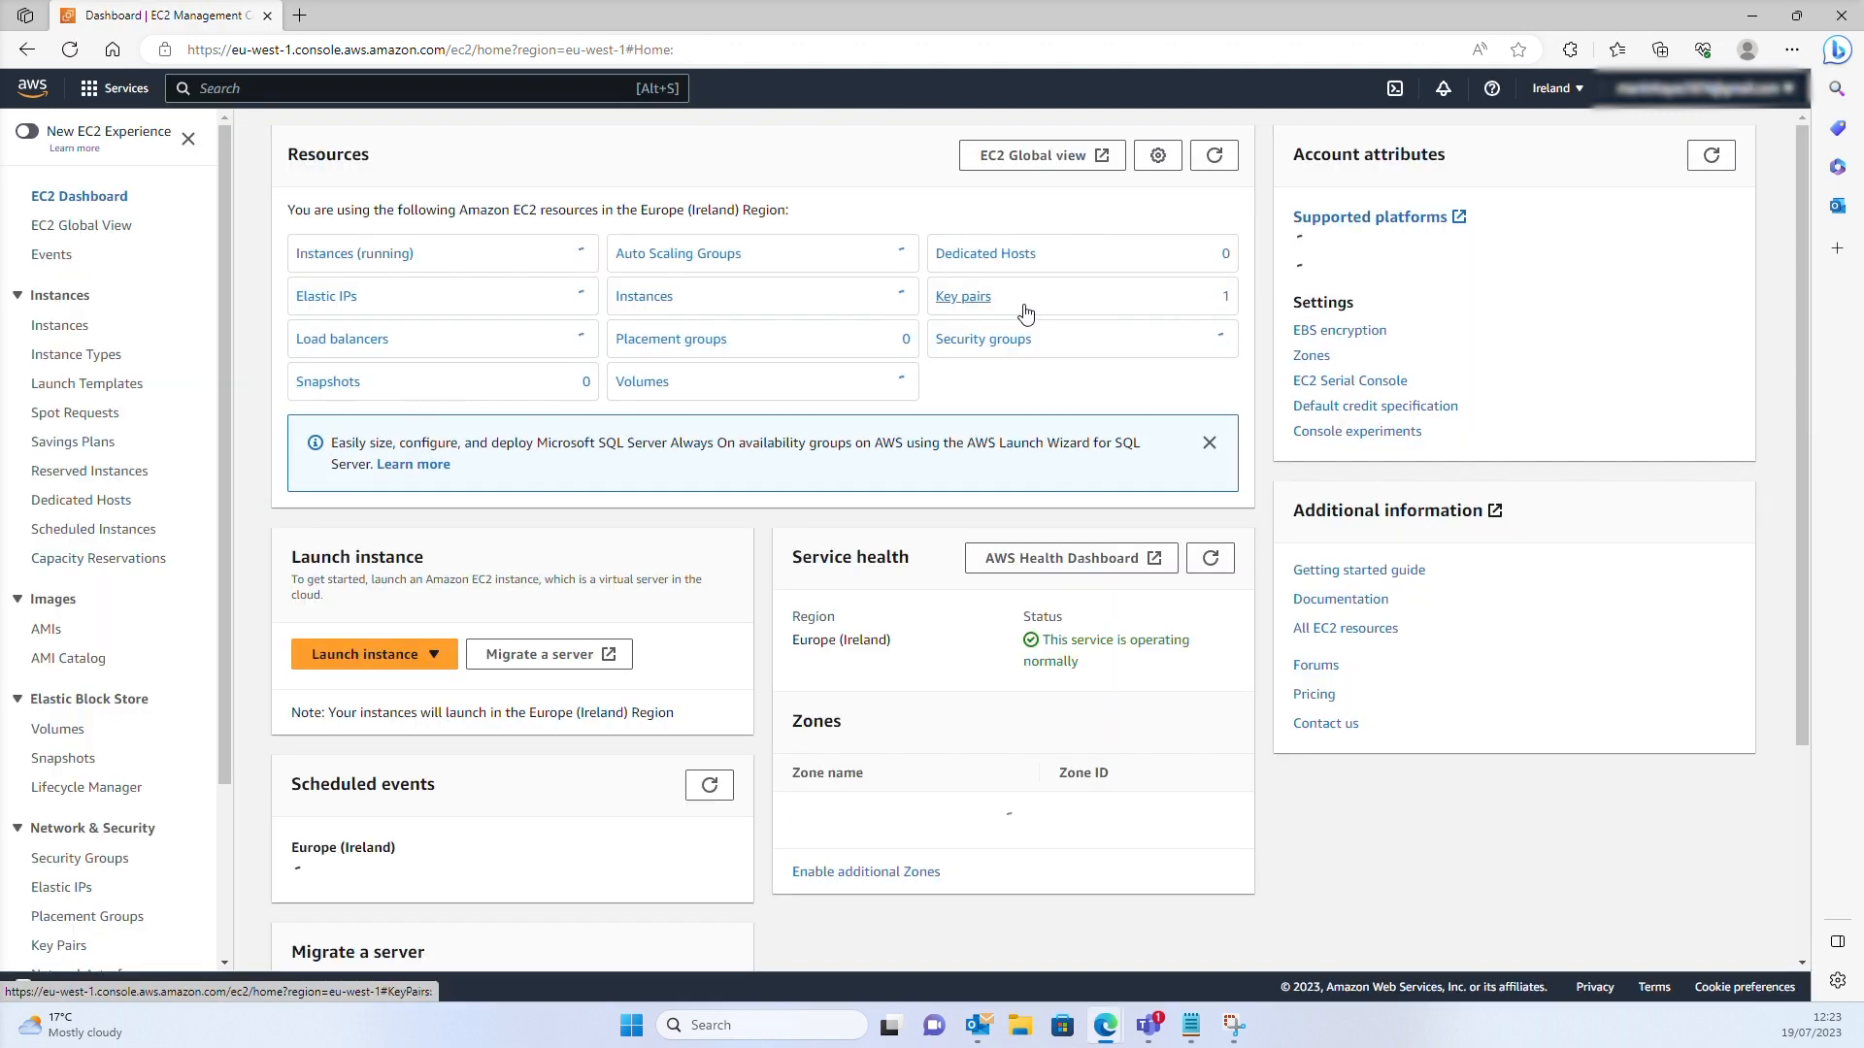
pyautogui.click(975, 341)
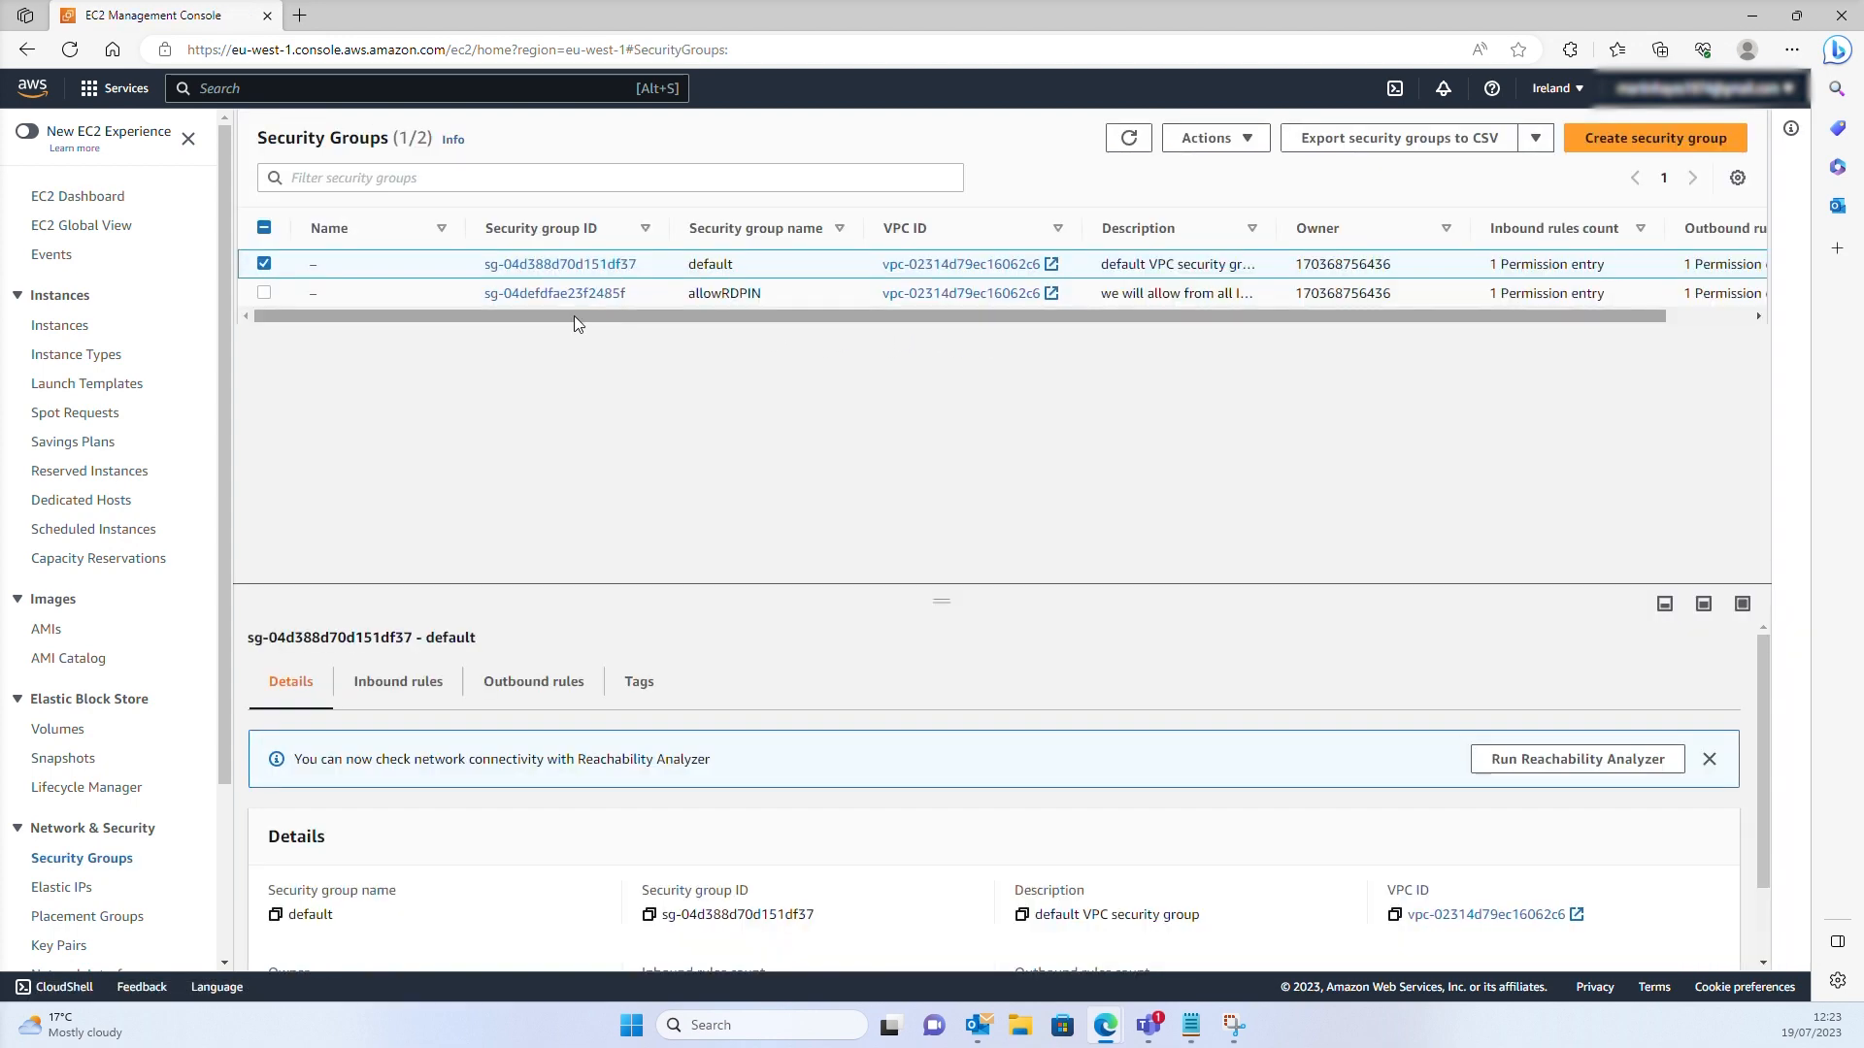
pyautogui.click(578, 294)
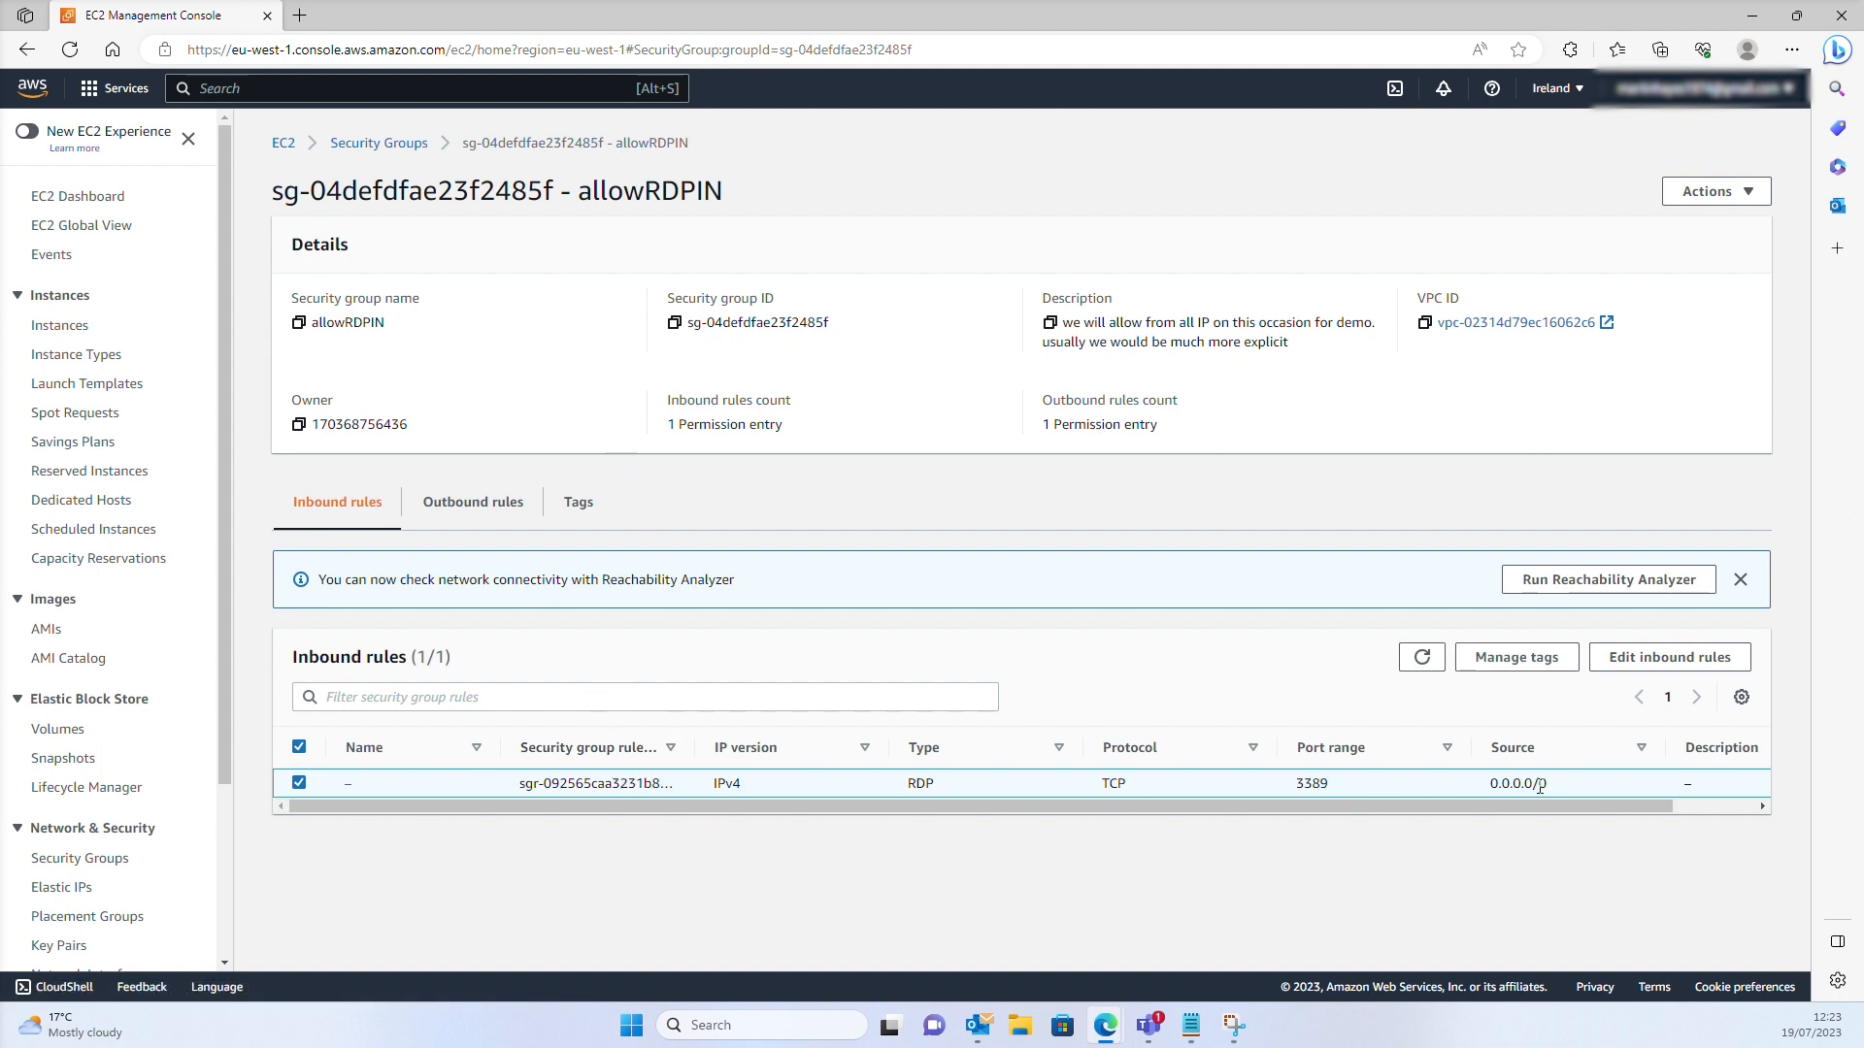
pyautogui.moveTo(1539, 786); pyautogui.dragTo(405, 786)
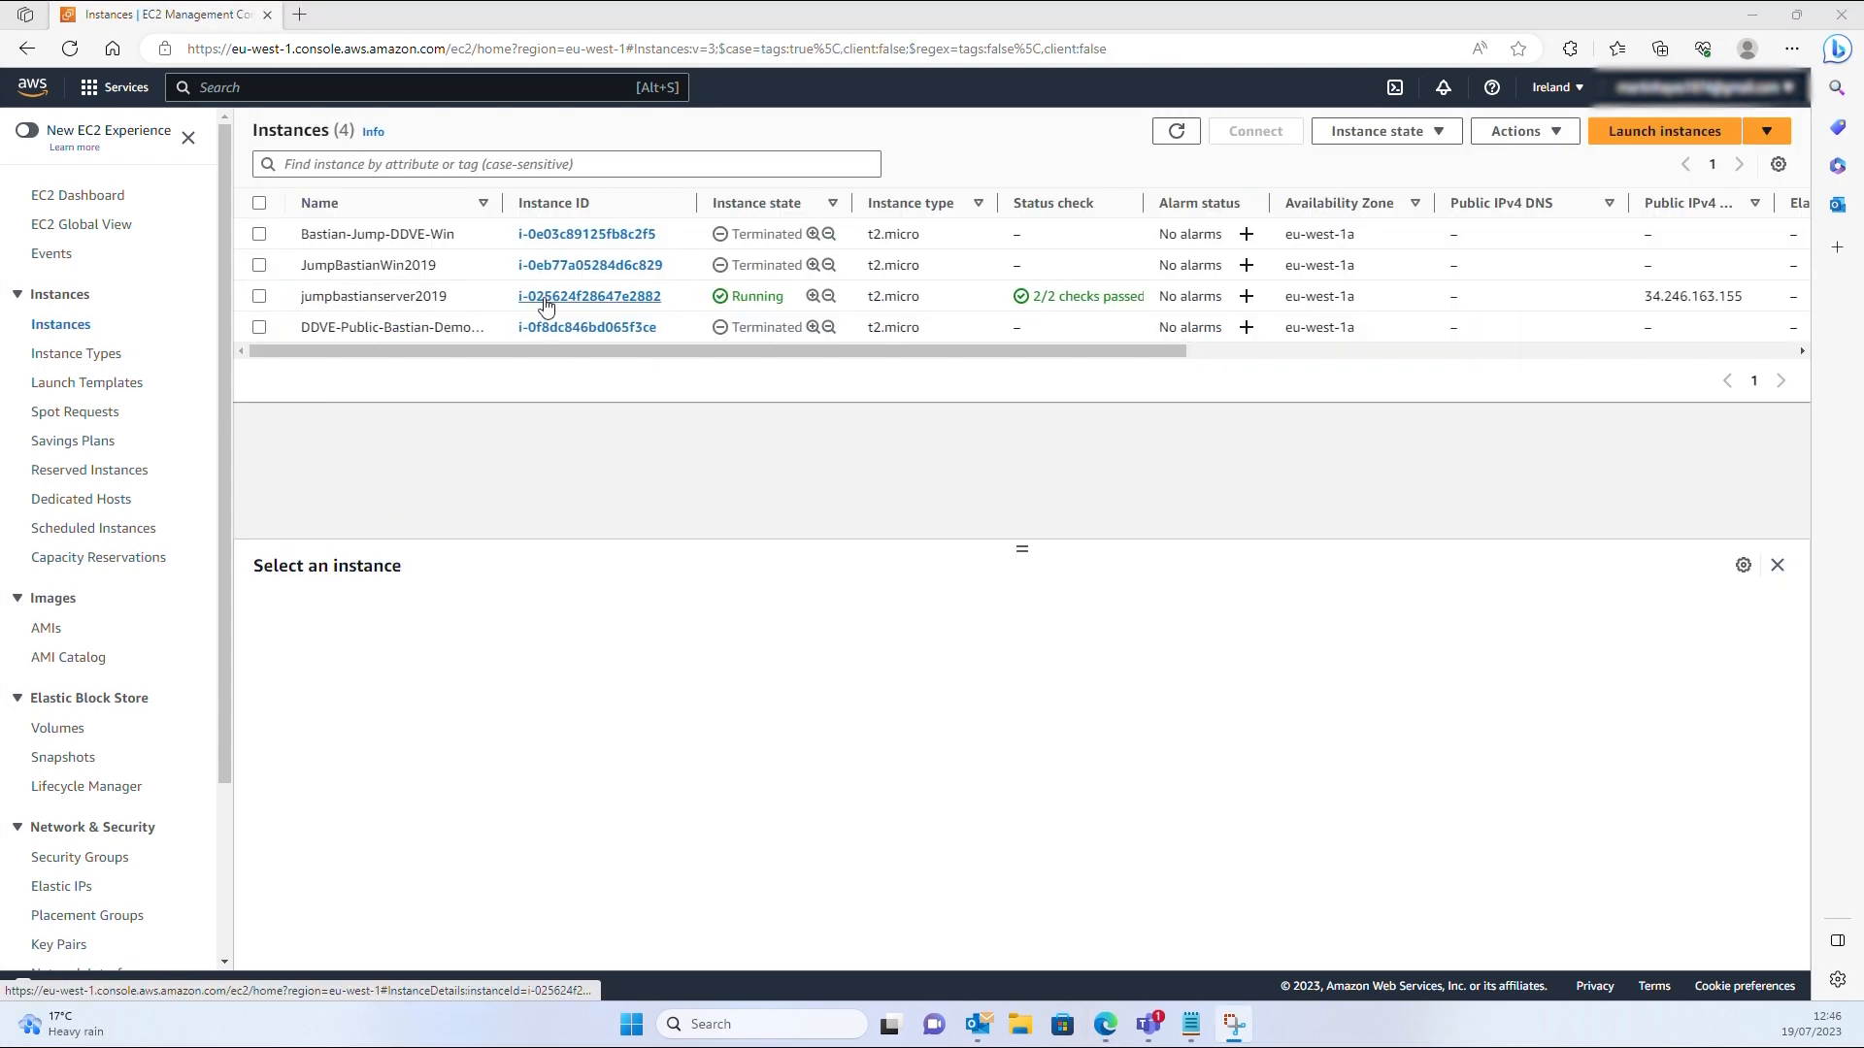
# Open jumpbastianserver2019, note its public IPv4 address, and show its RDP connection details
pyautogui.click(545, 297)
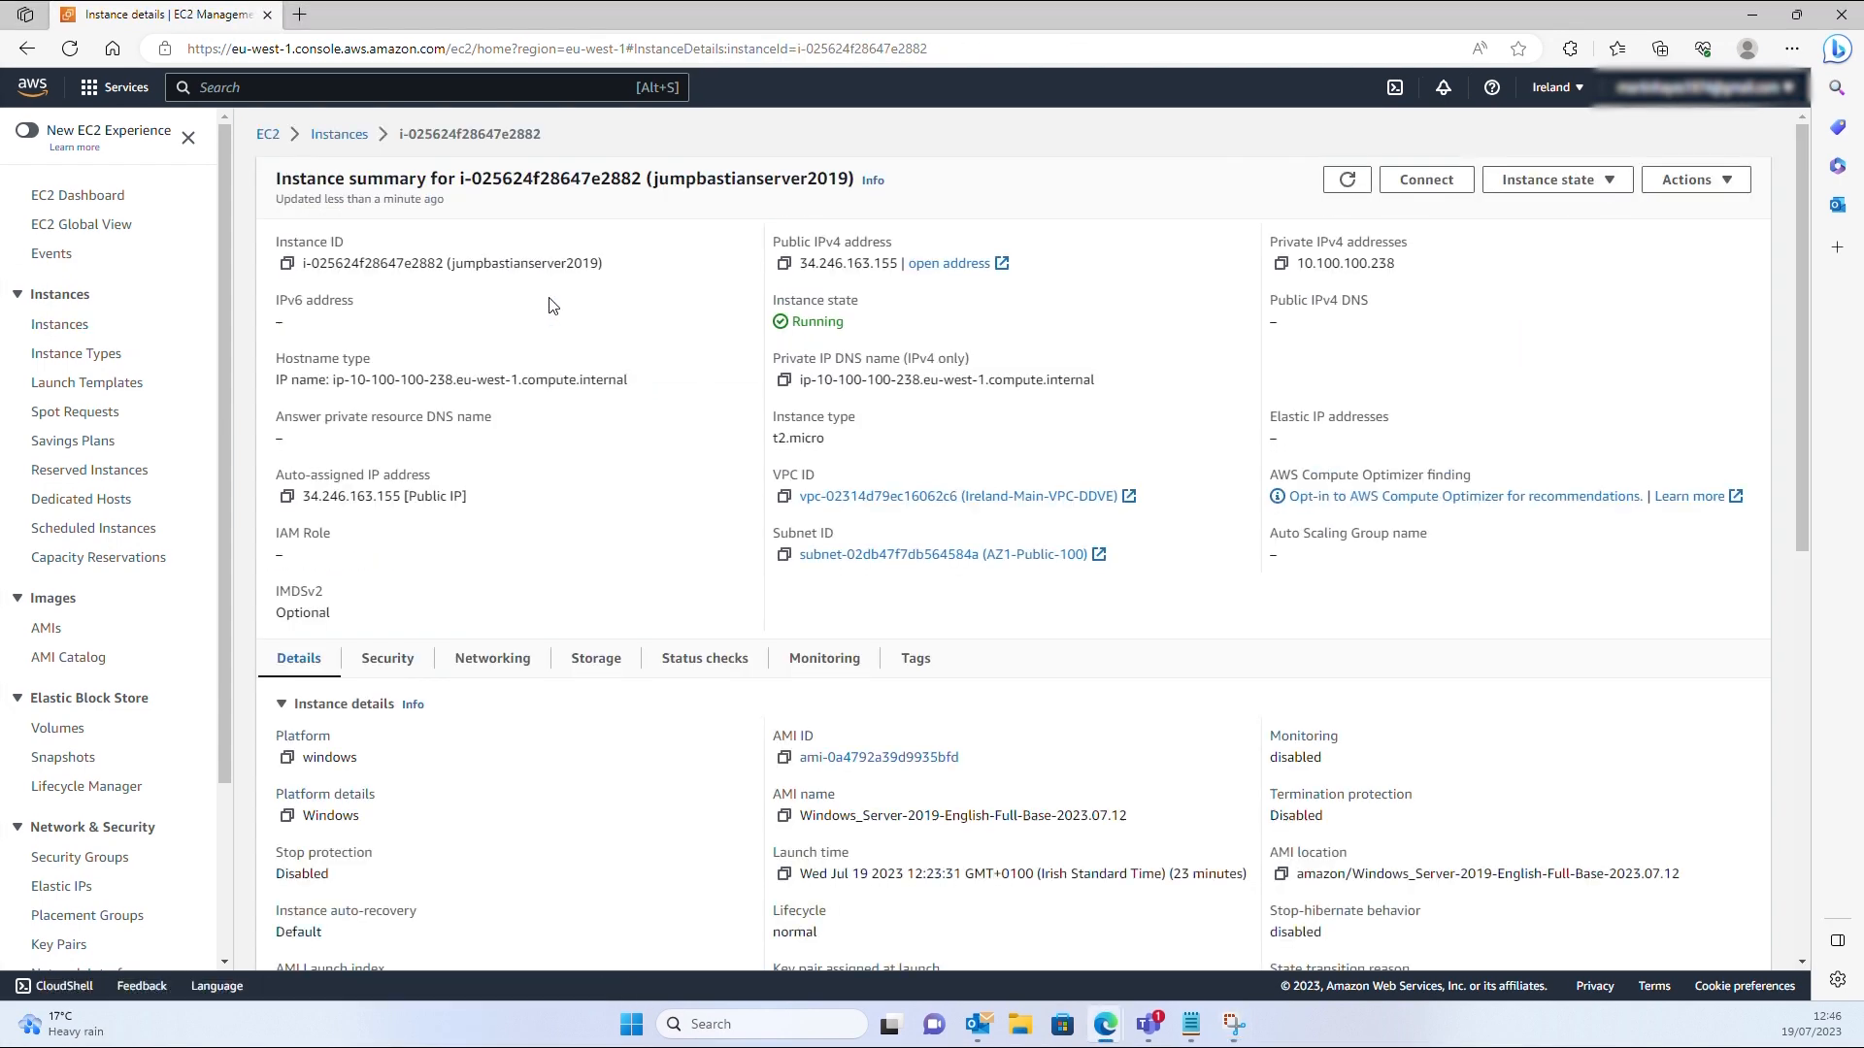
pyautogui.moveTo(800, 263); pyautogui.dragTo(897, 263)
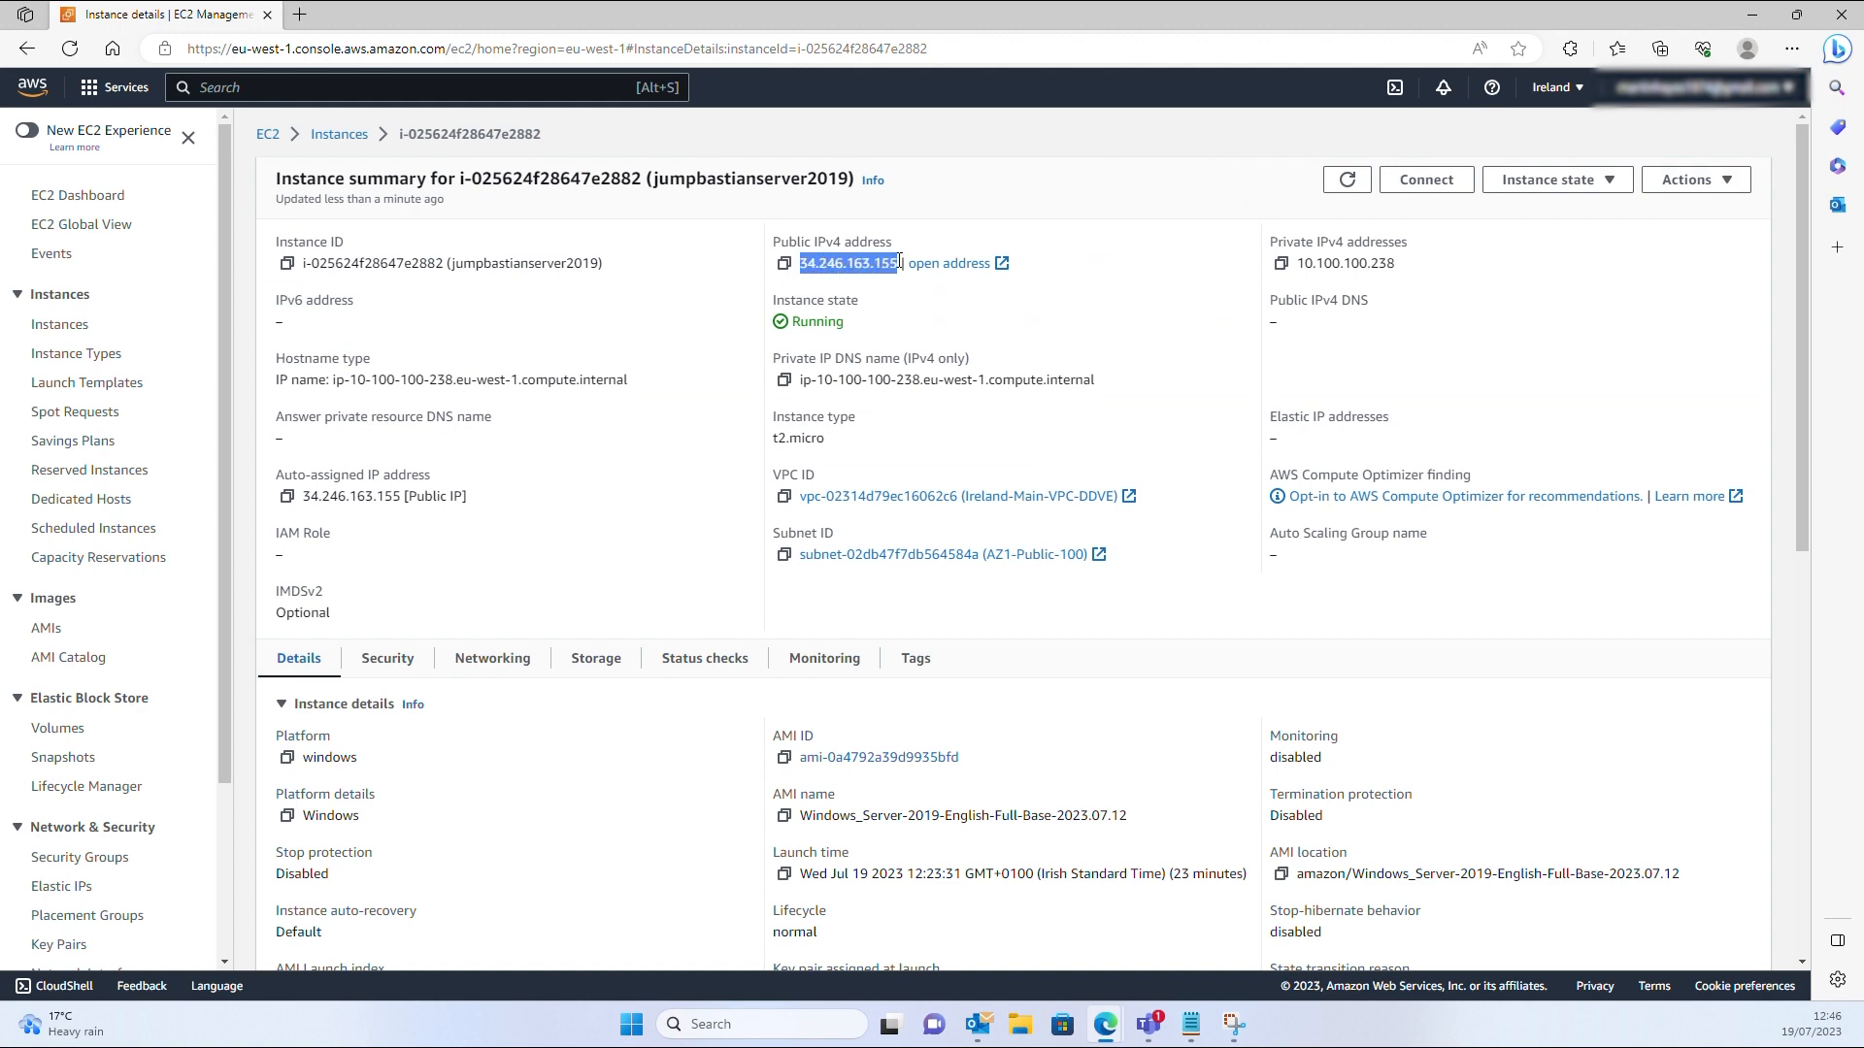
pyautogui.click(1426, 180)
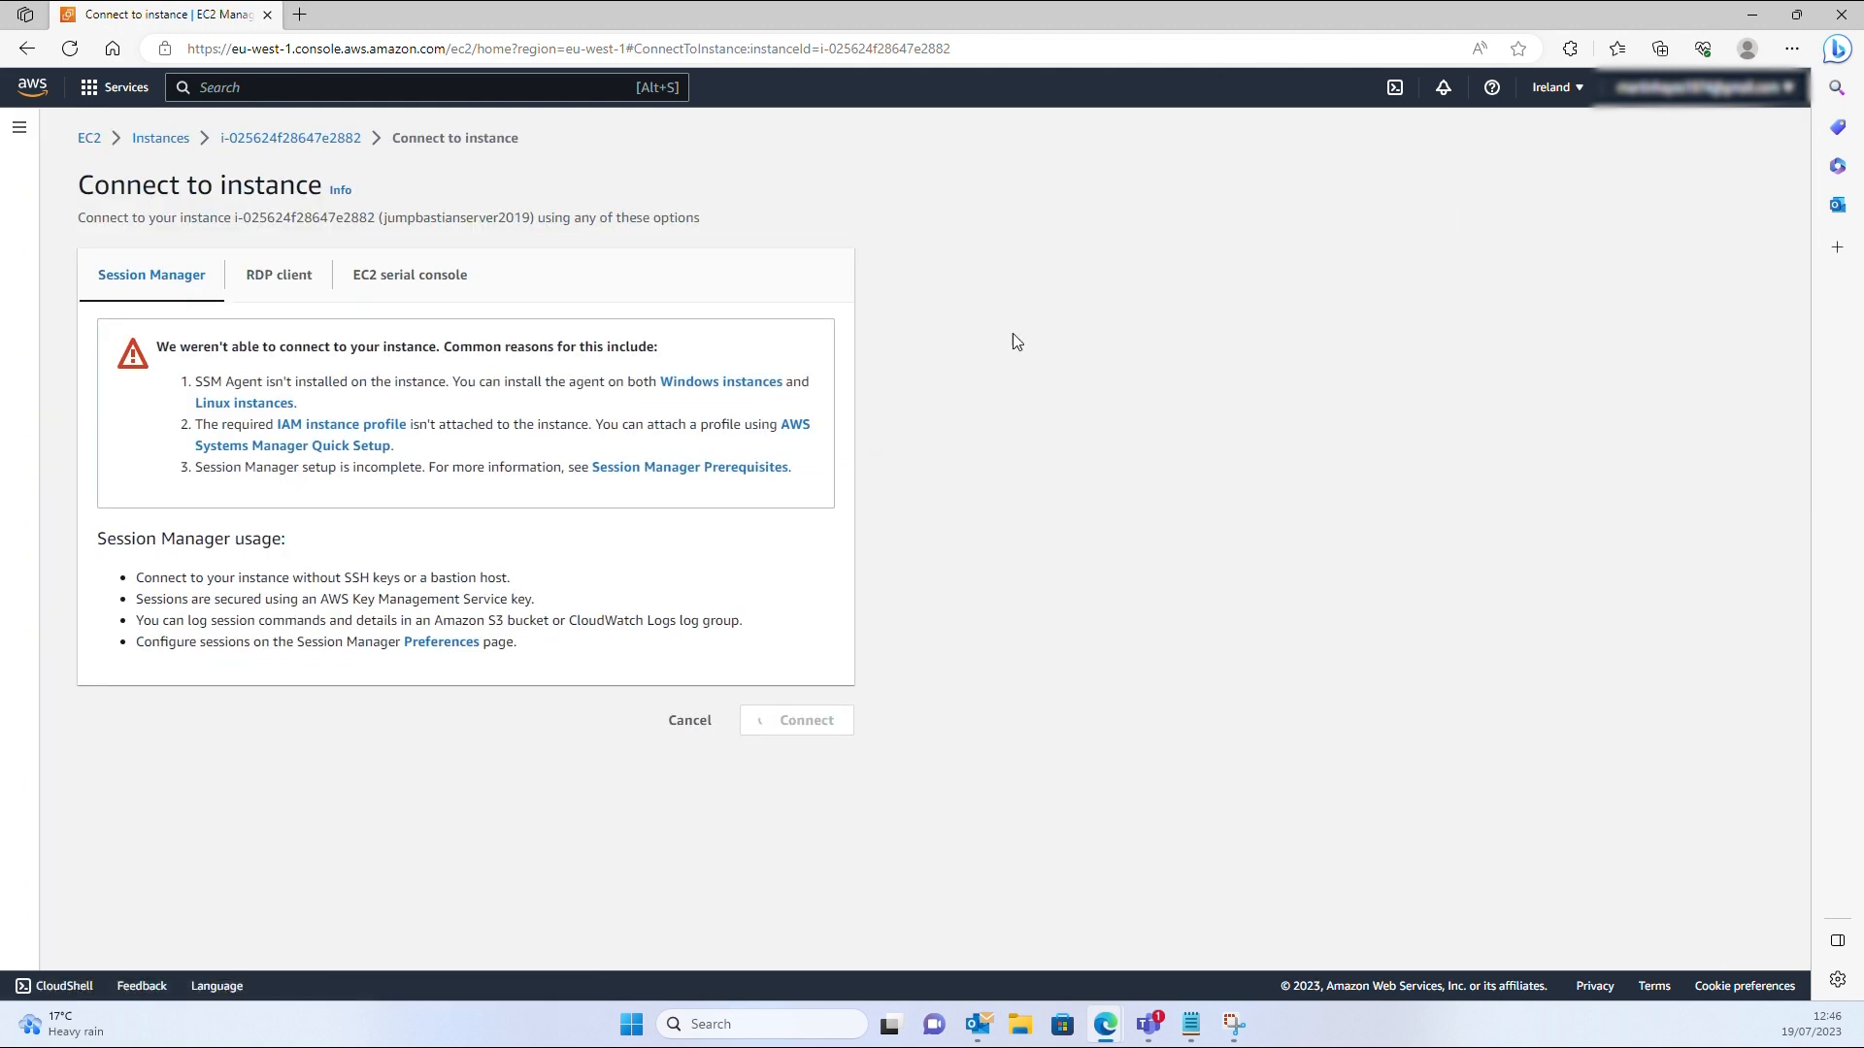
pyautogui.click(284, 287)
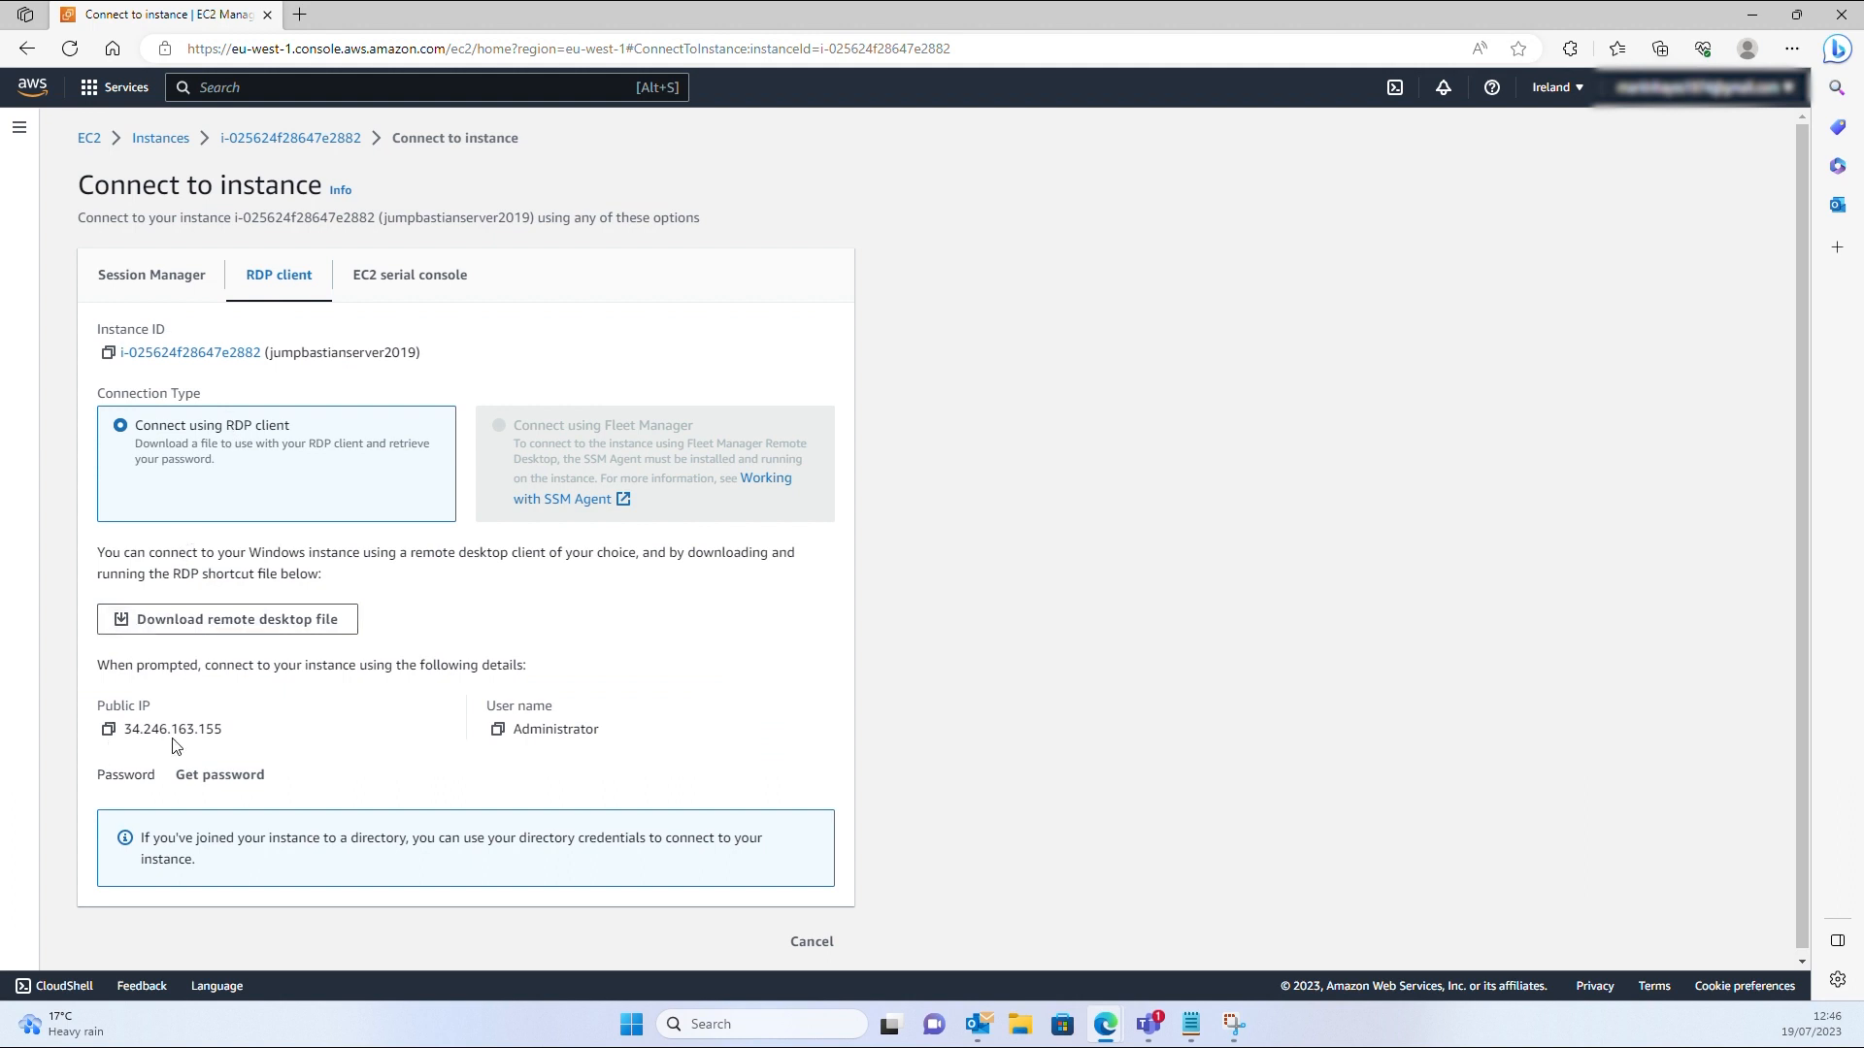
# Decrypt the Administrator password using bastianrdpdemo.pem and copy it
pyautogui.click(224, 775)
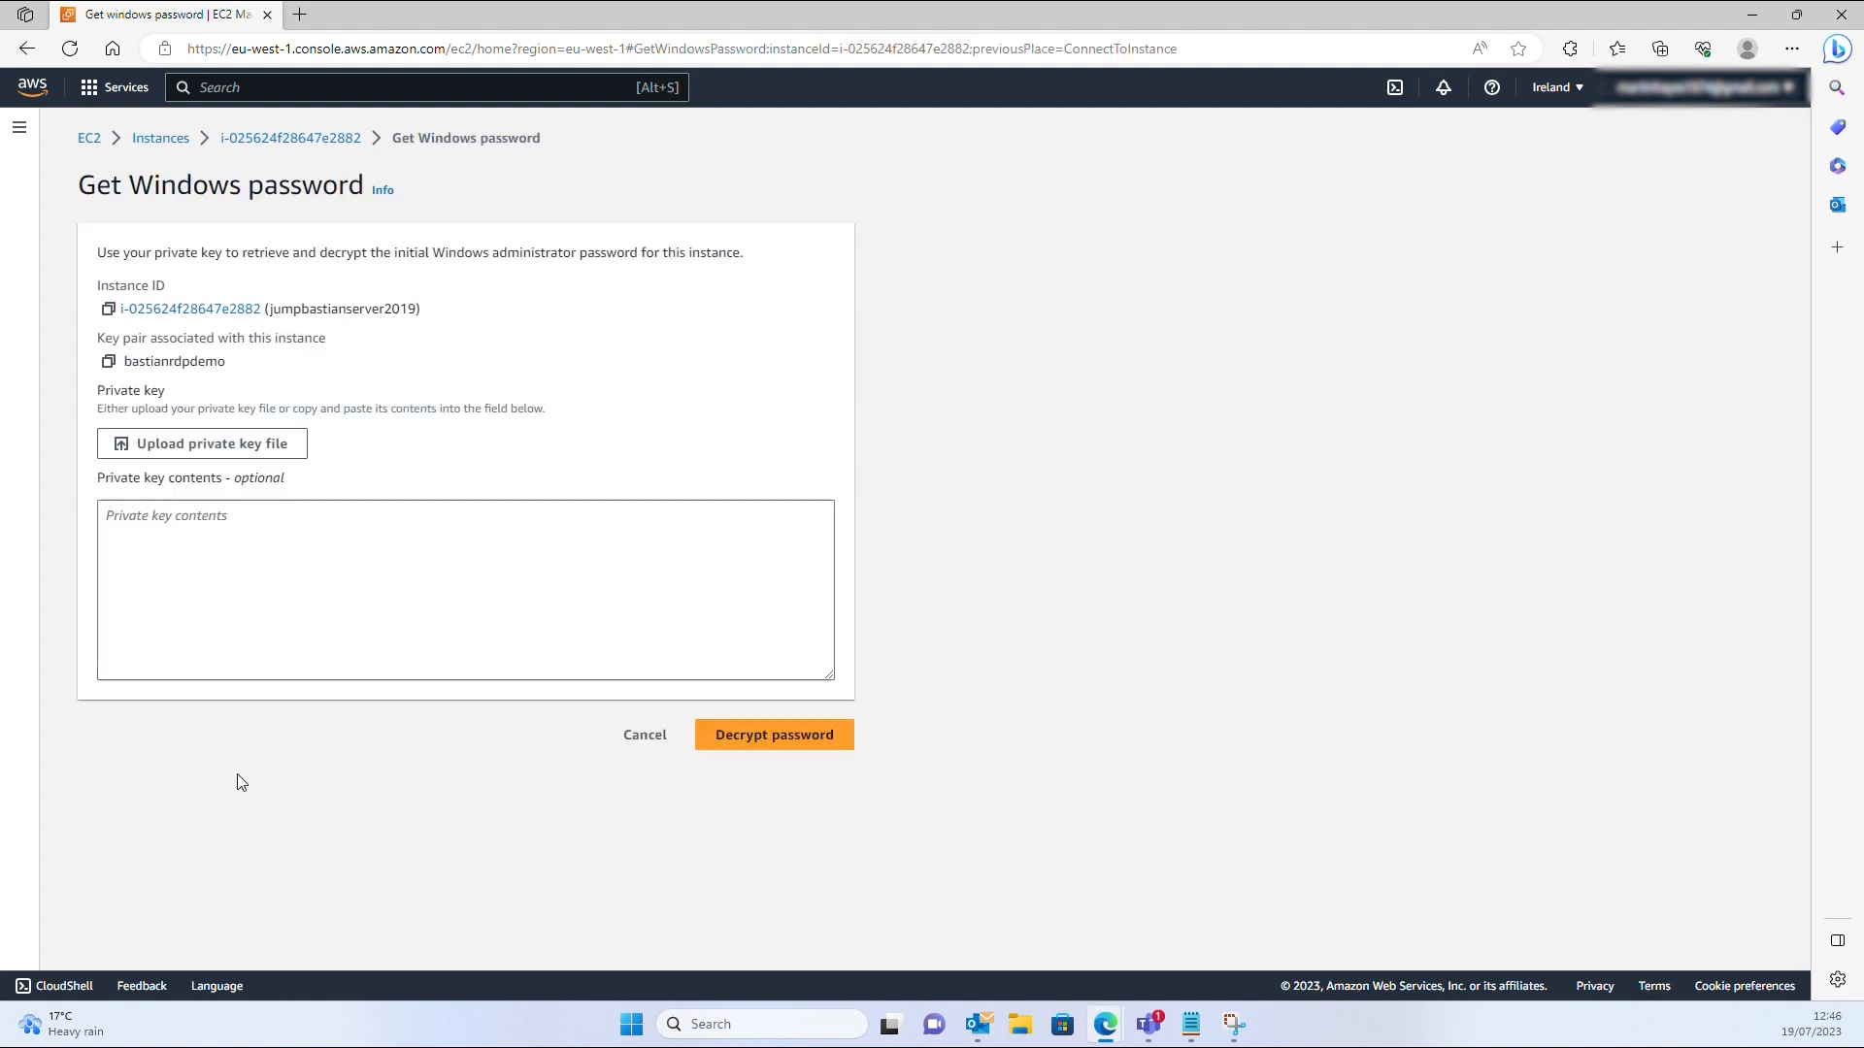
pyautogui.click(209, 443)
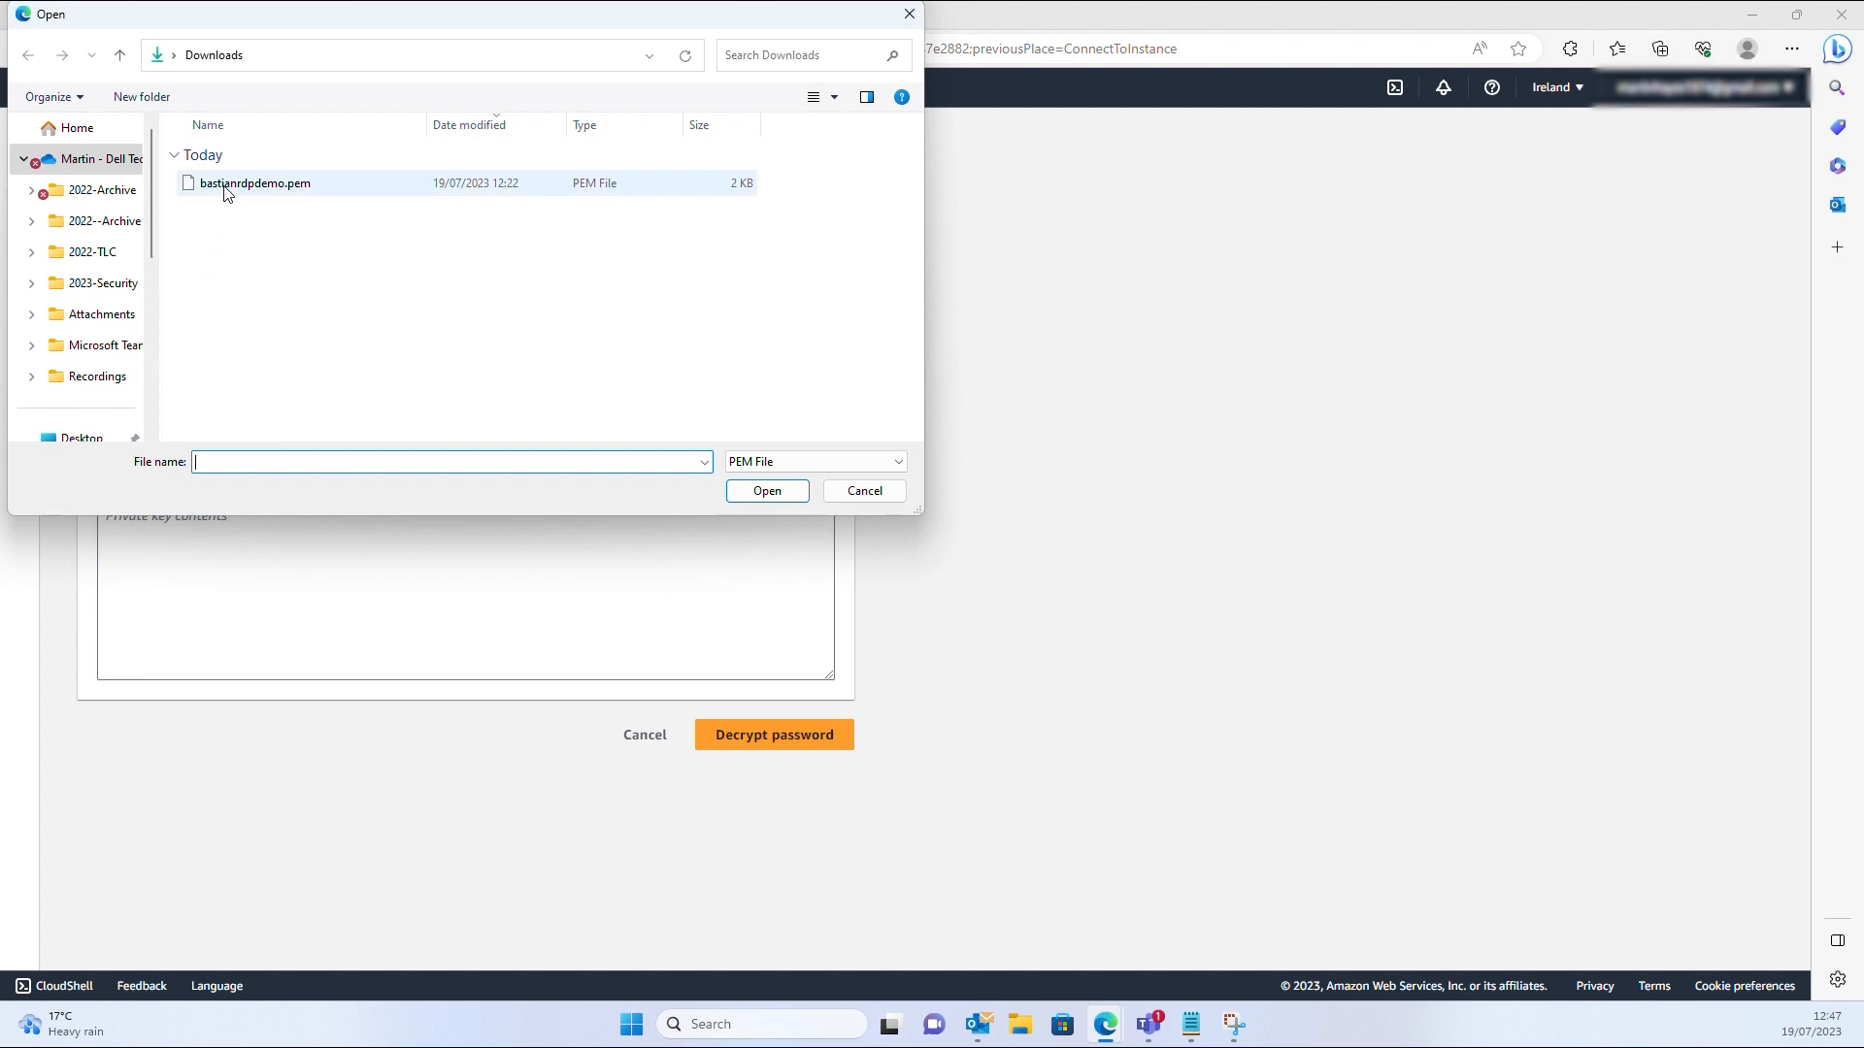
pyautogui.click(226, 186)
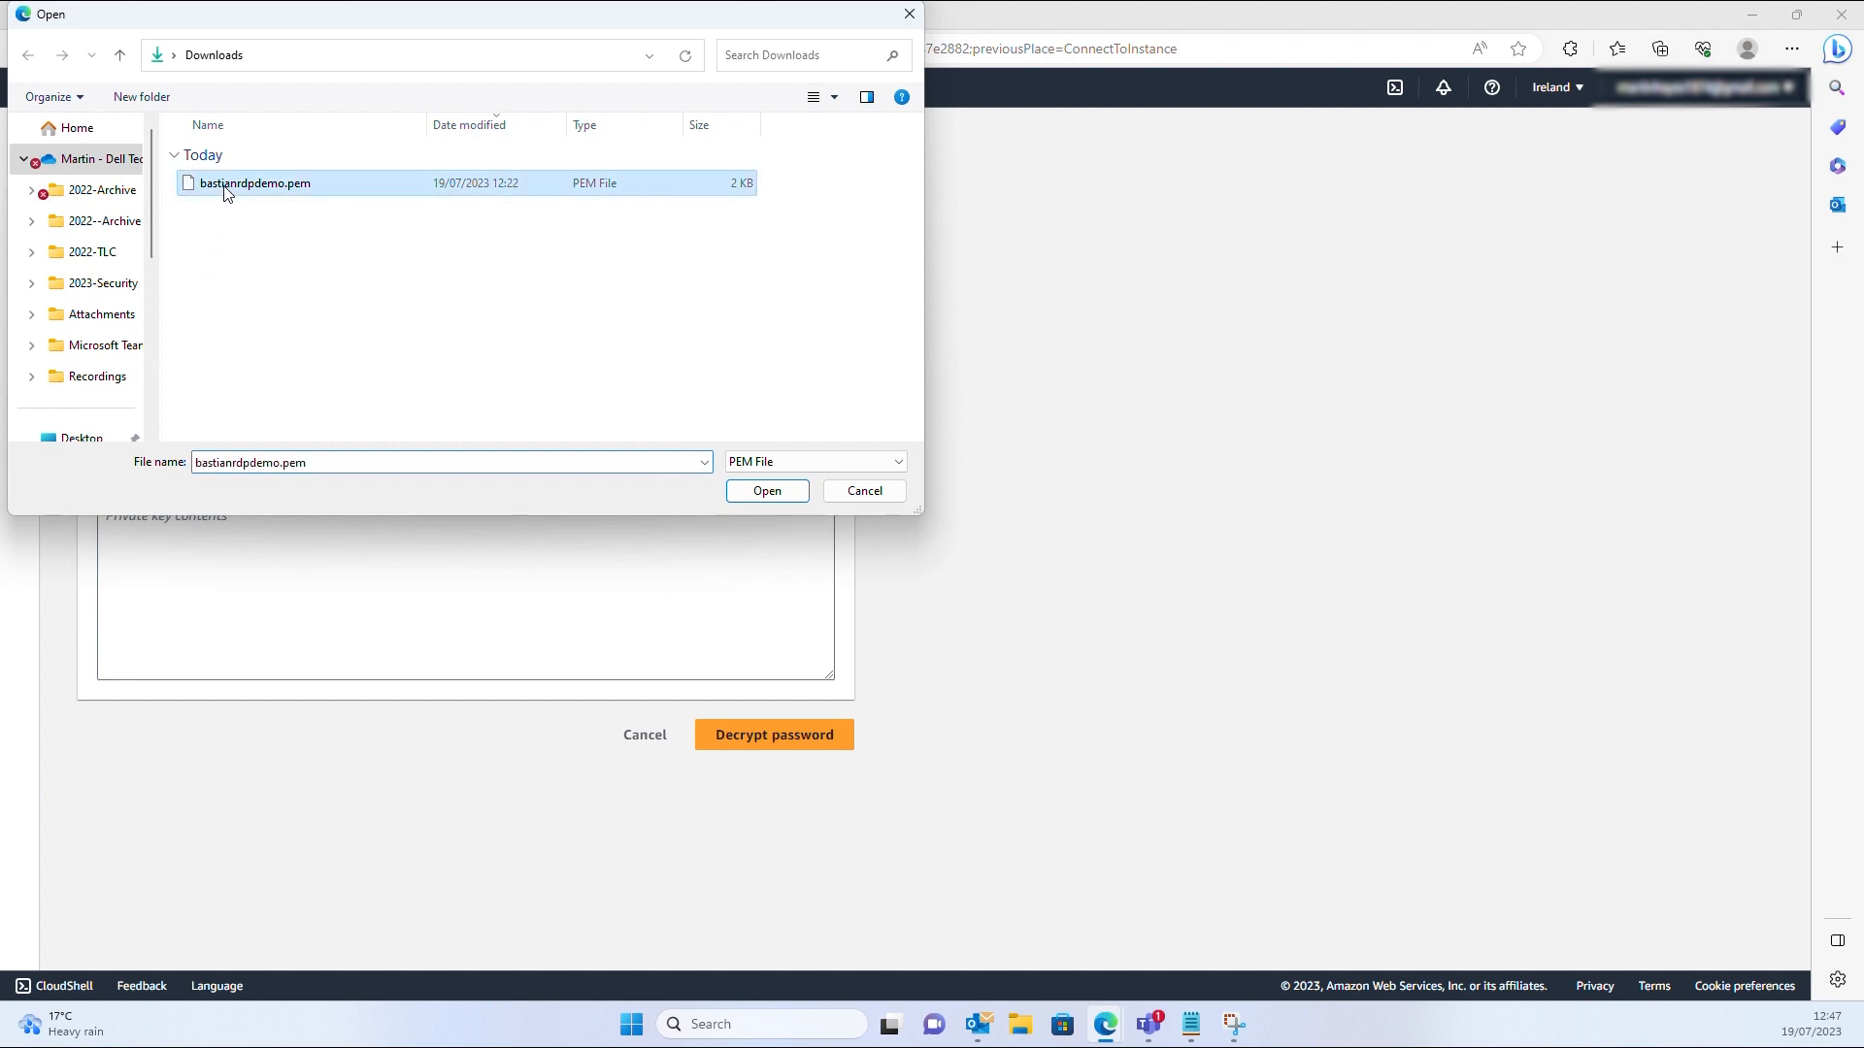
pyautogui.click(758, 492)
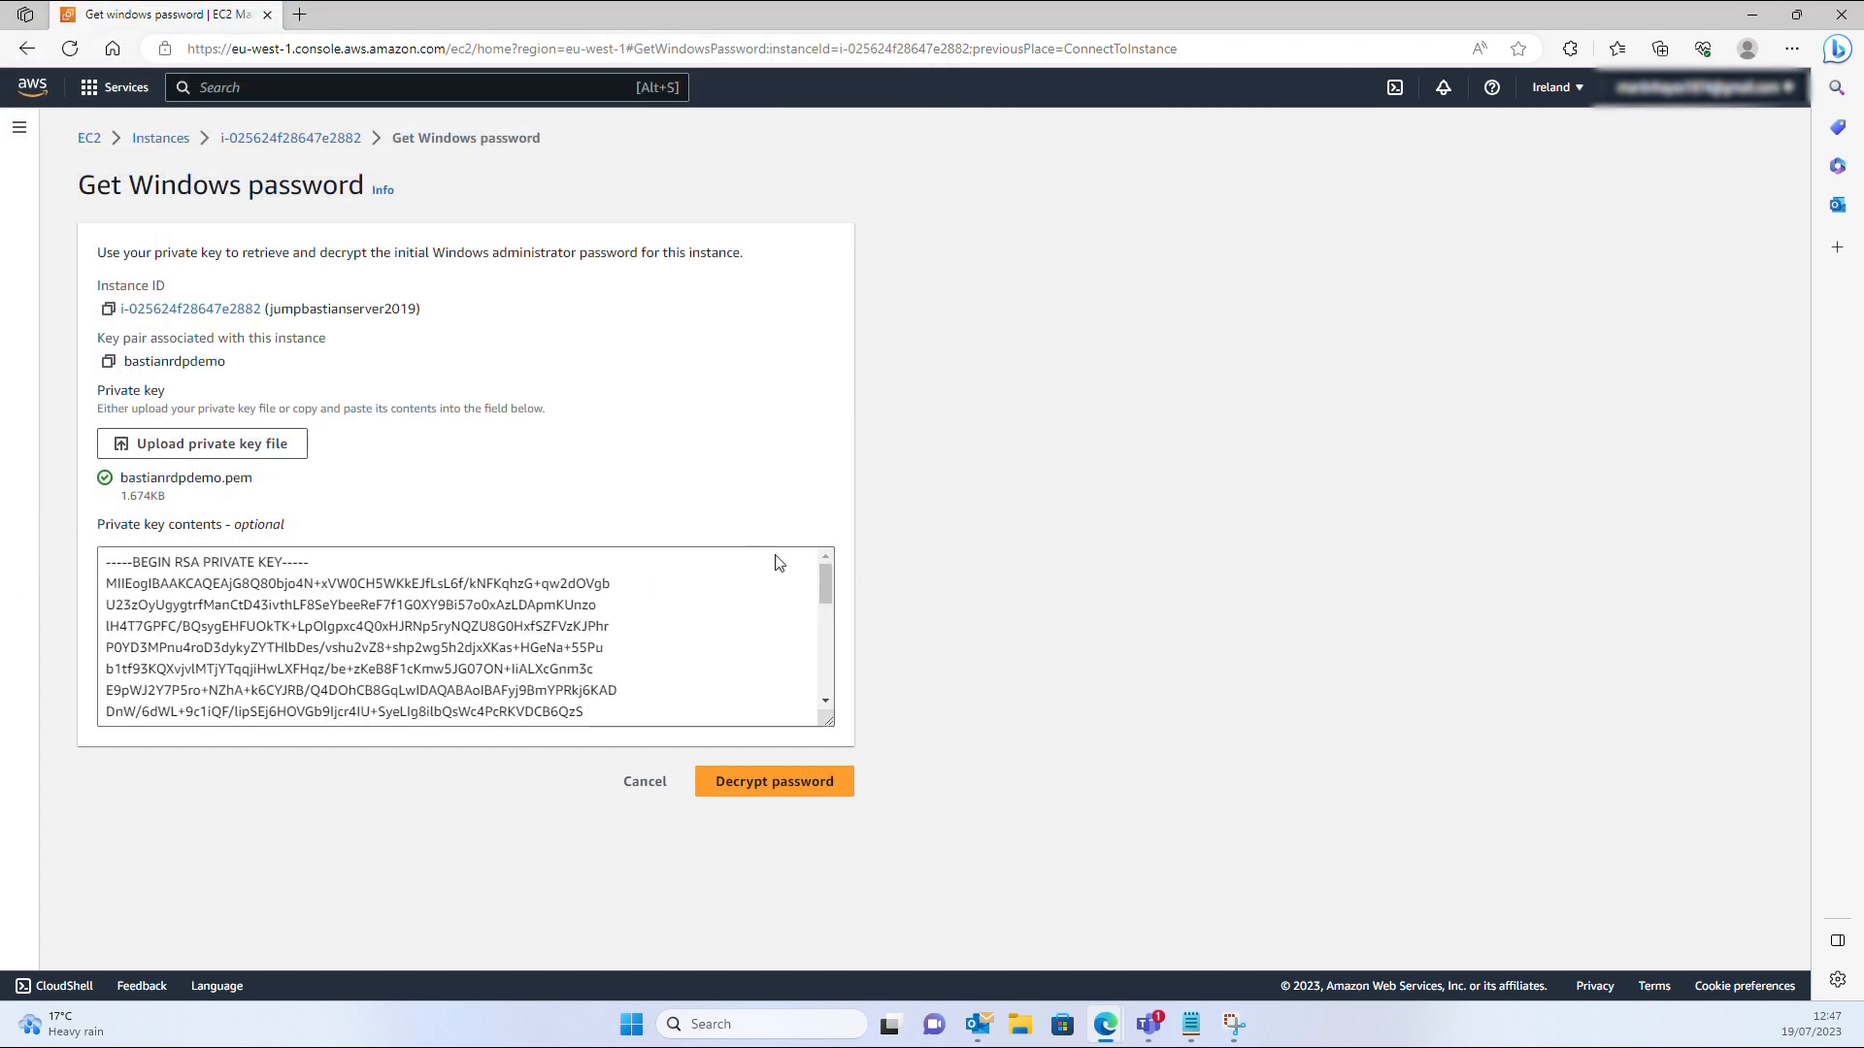
pyautogui.click(784, 782)
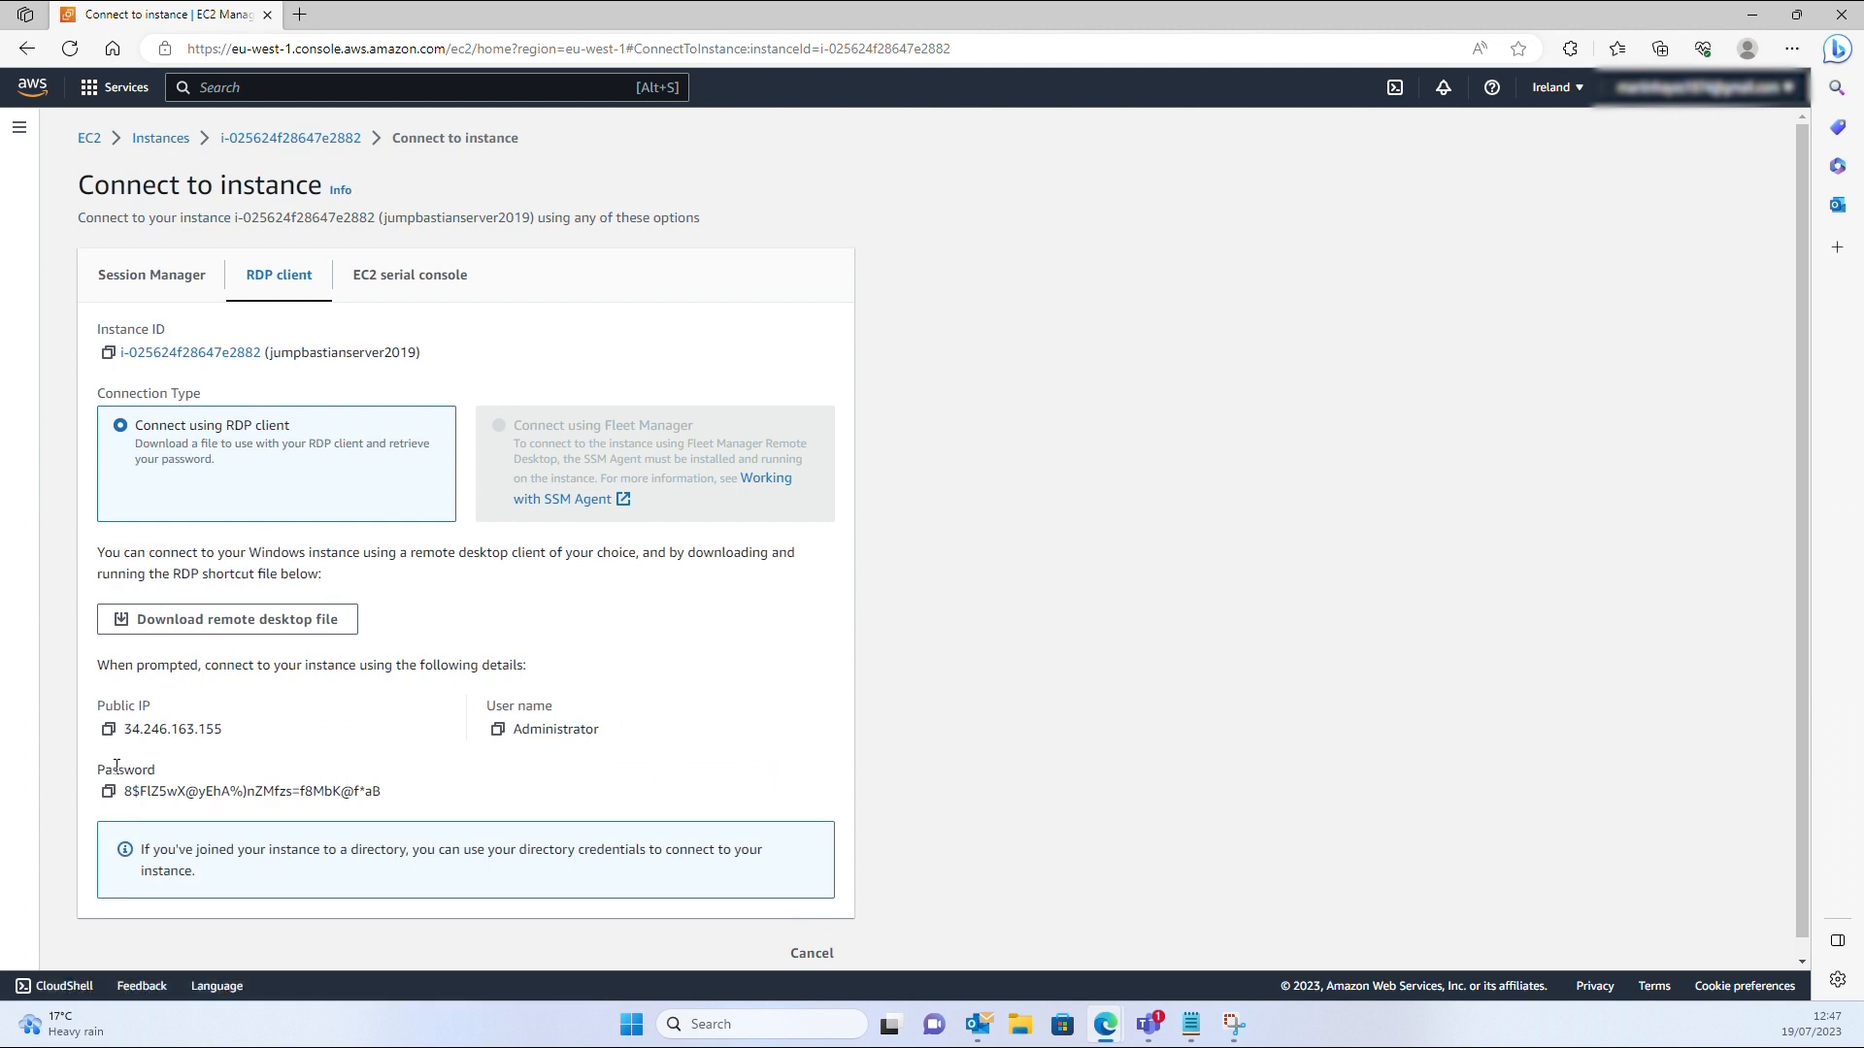
pyautogui.click(108, 791)
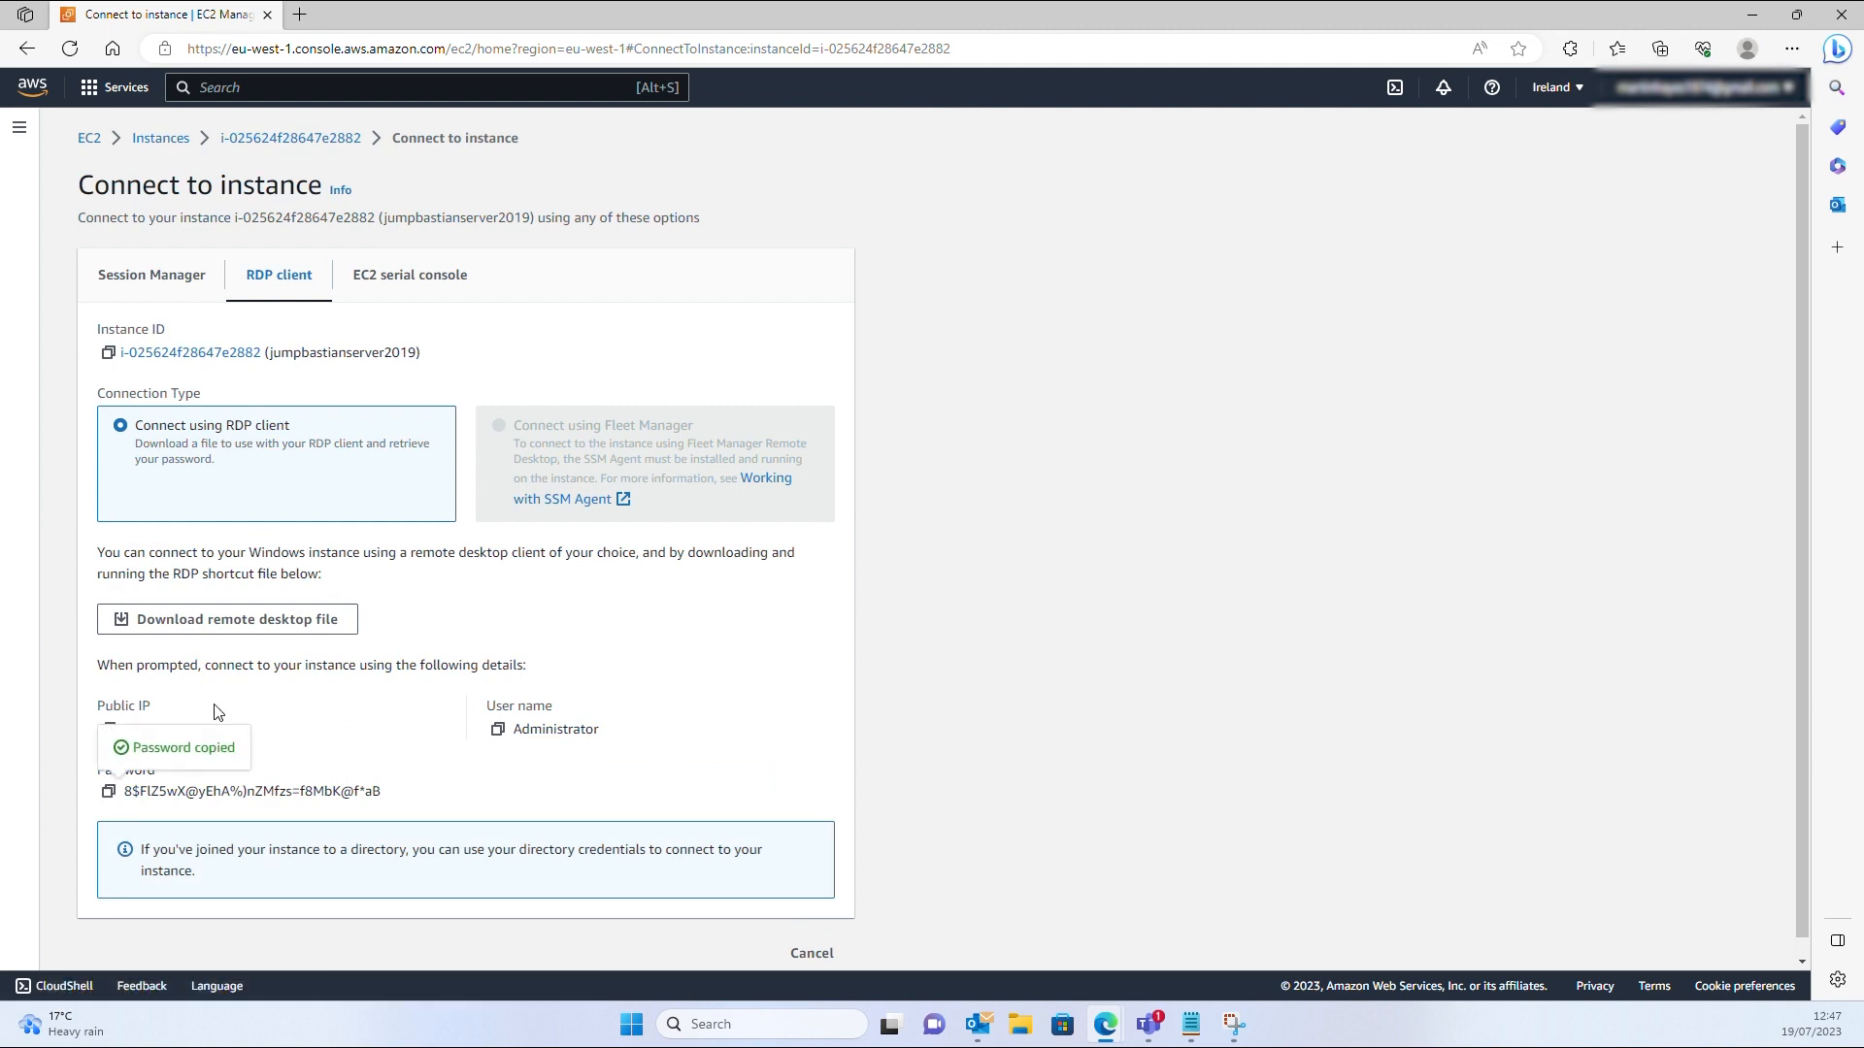
# Download jumpbastianserver2019.rdp, keep it despite the warning, and open it
pyautogui.click(222, 627)
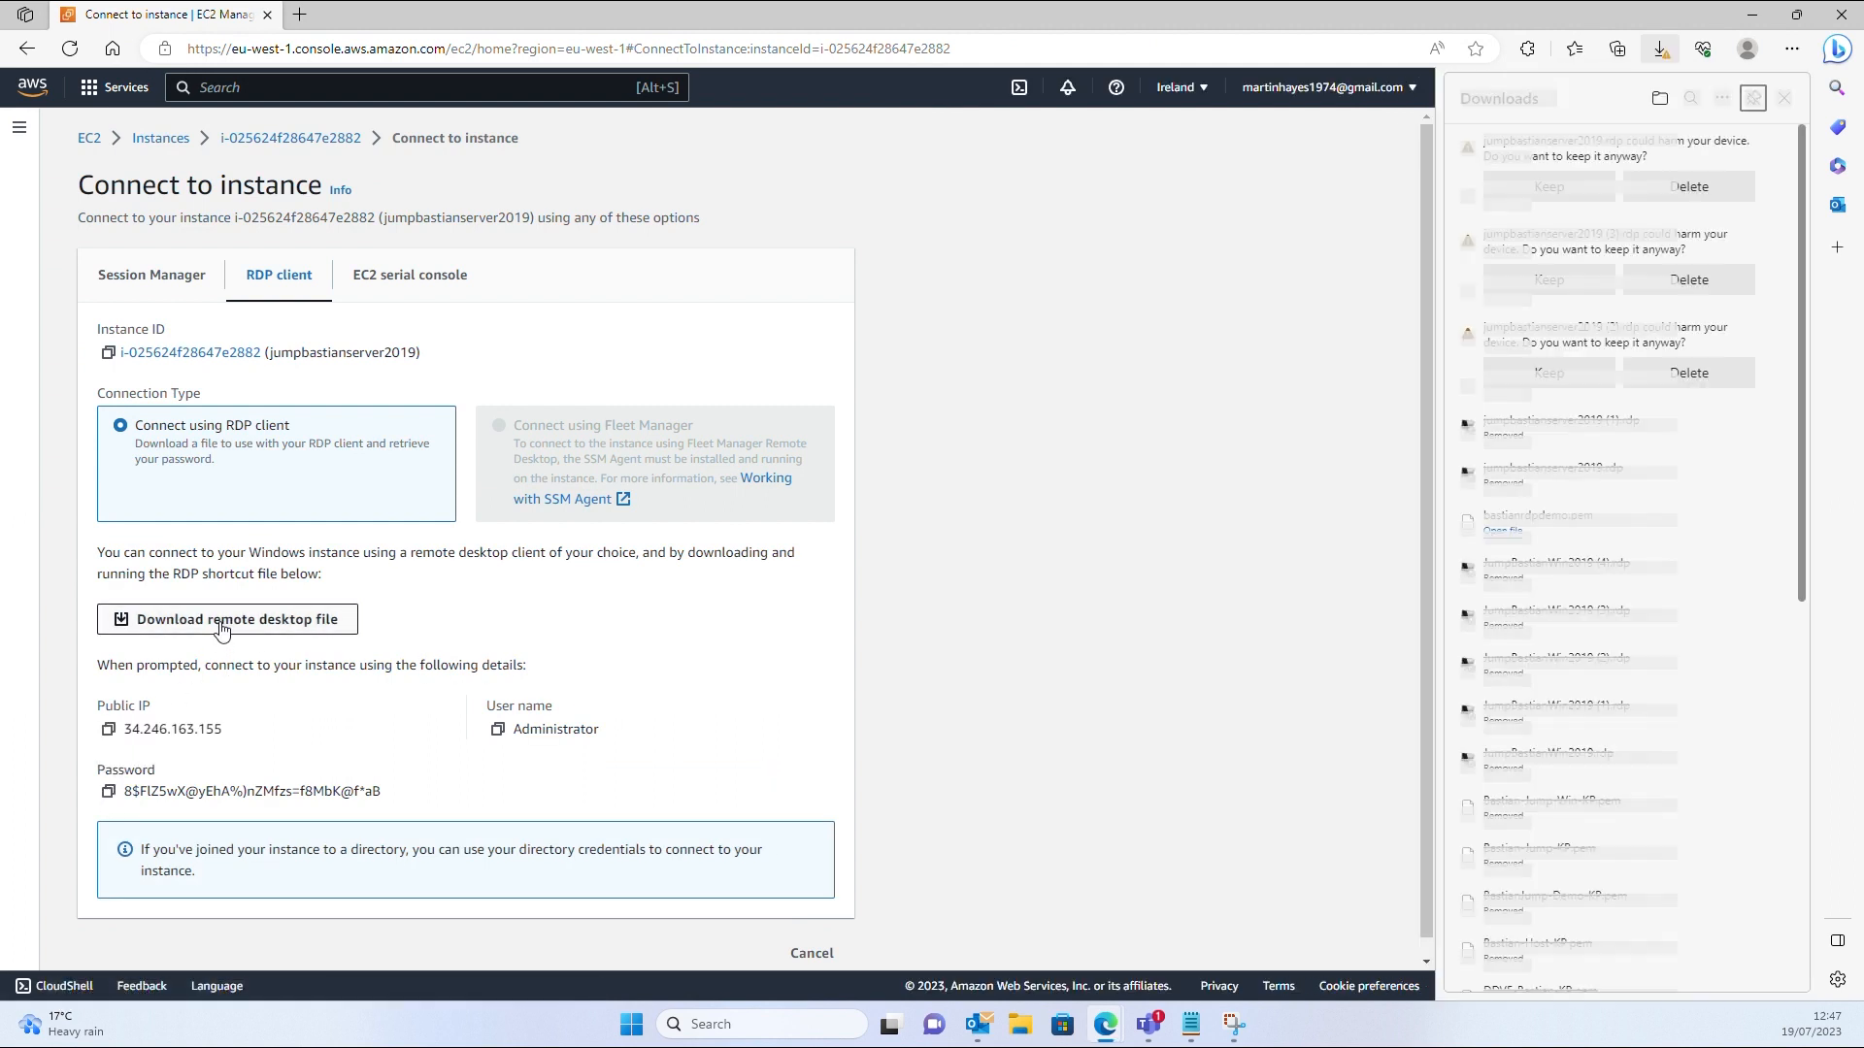
pyautogui.click(1550, 187)
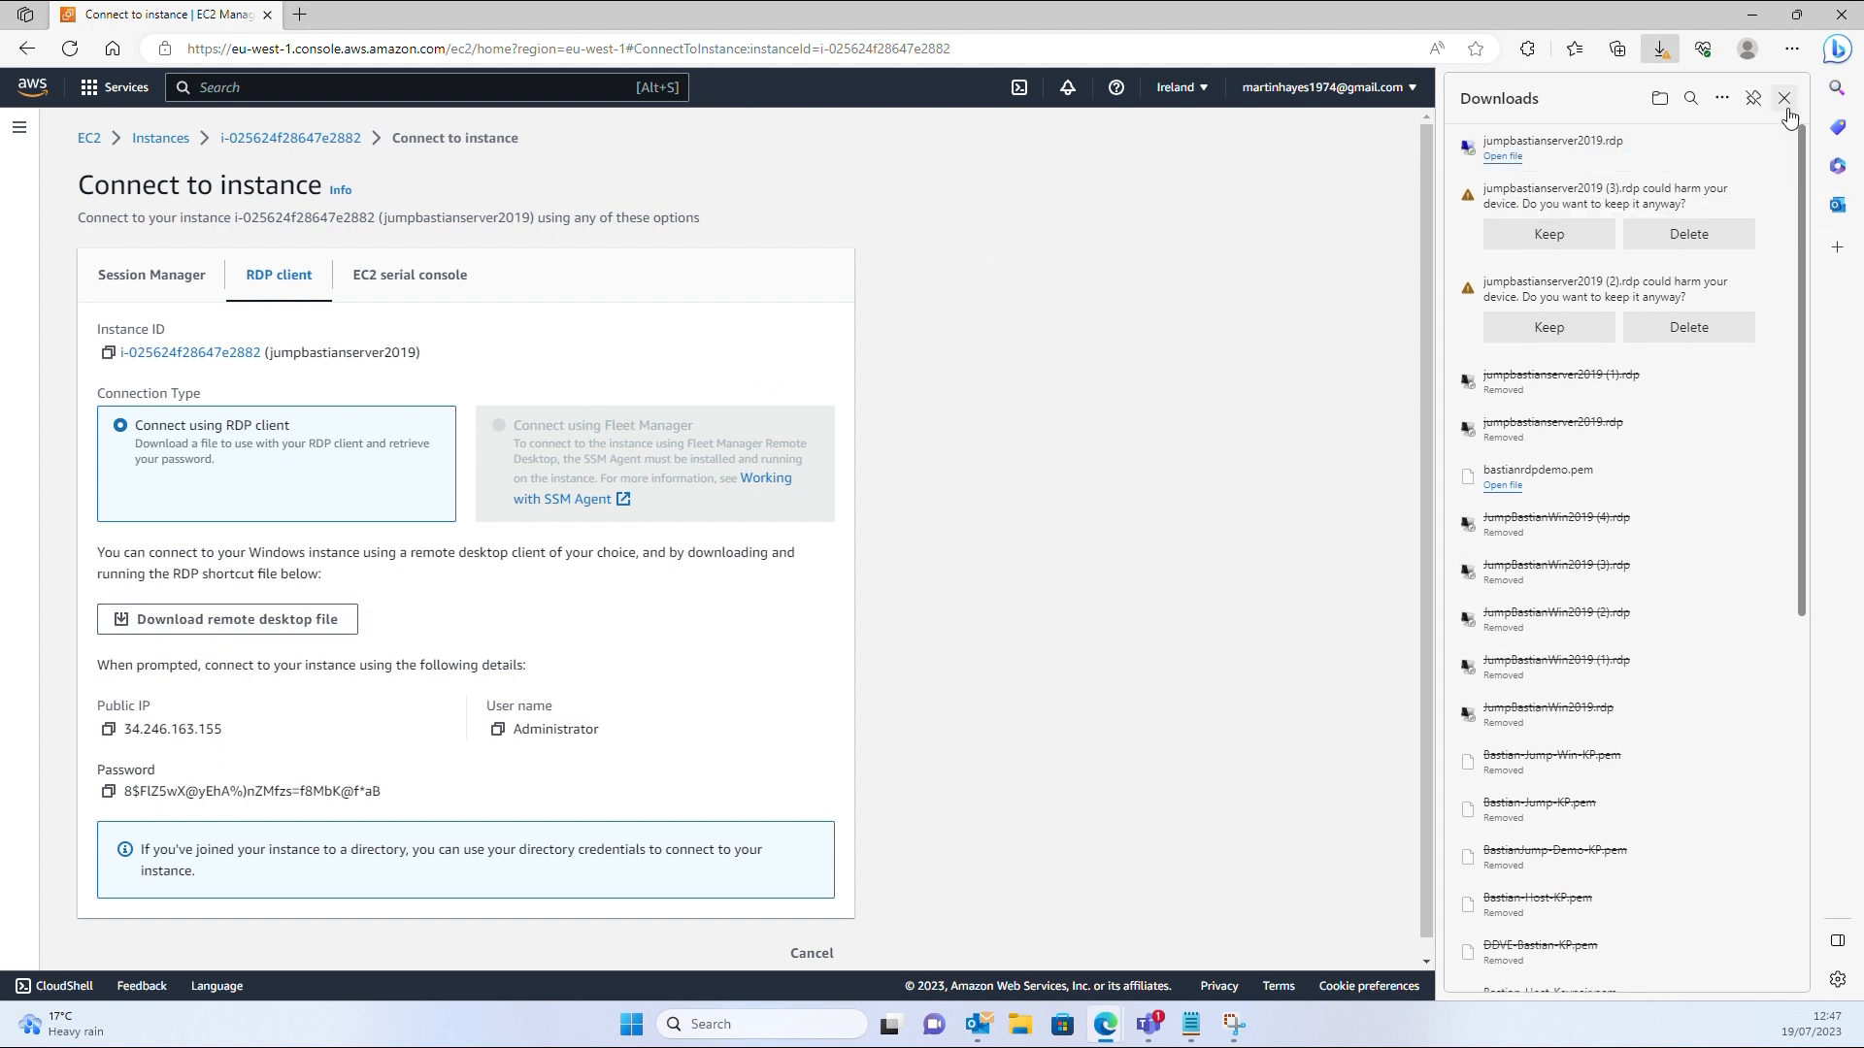
pyautogui.click(1513, 163)
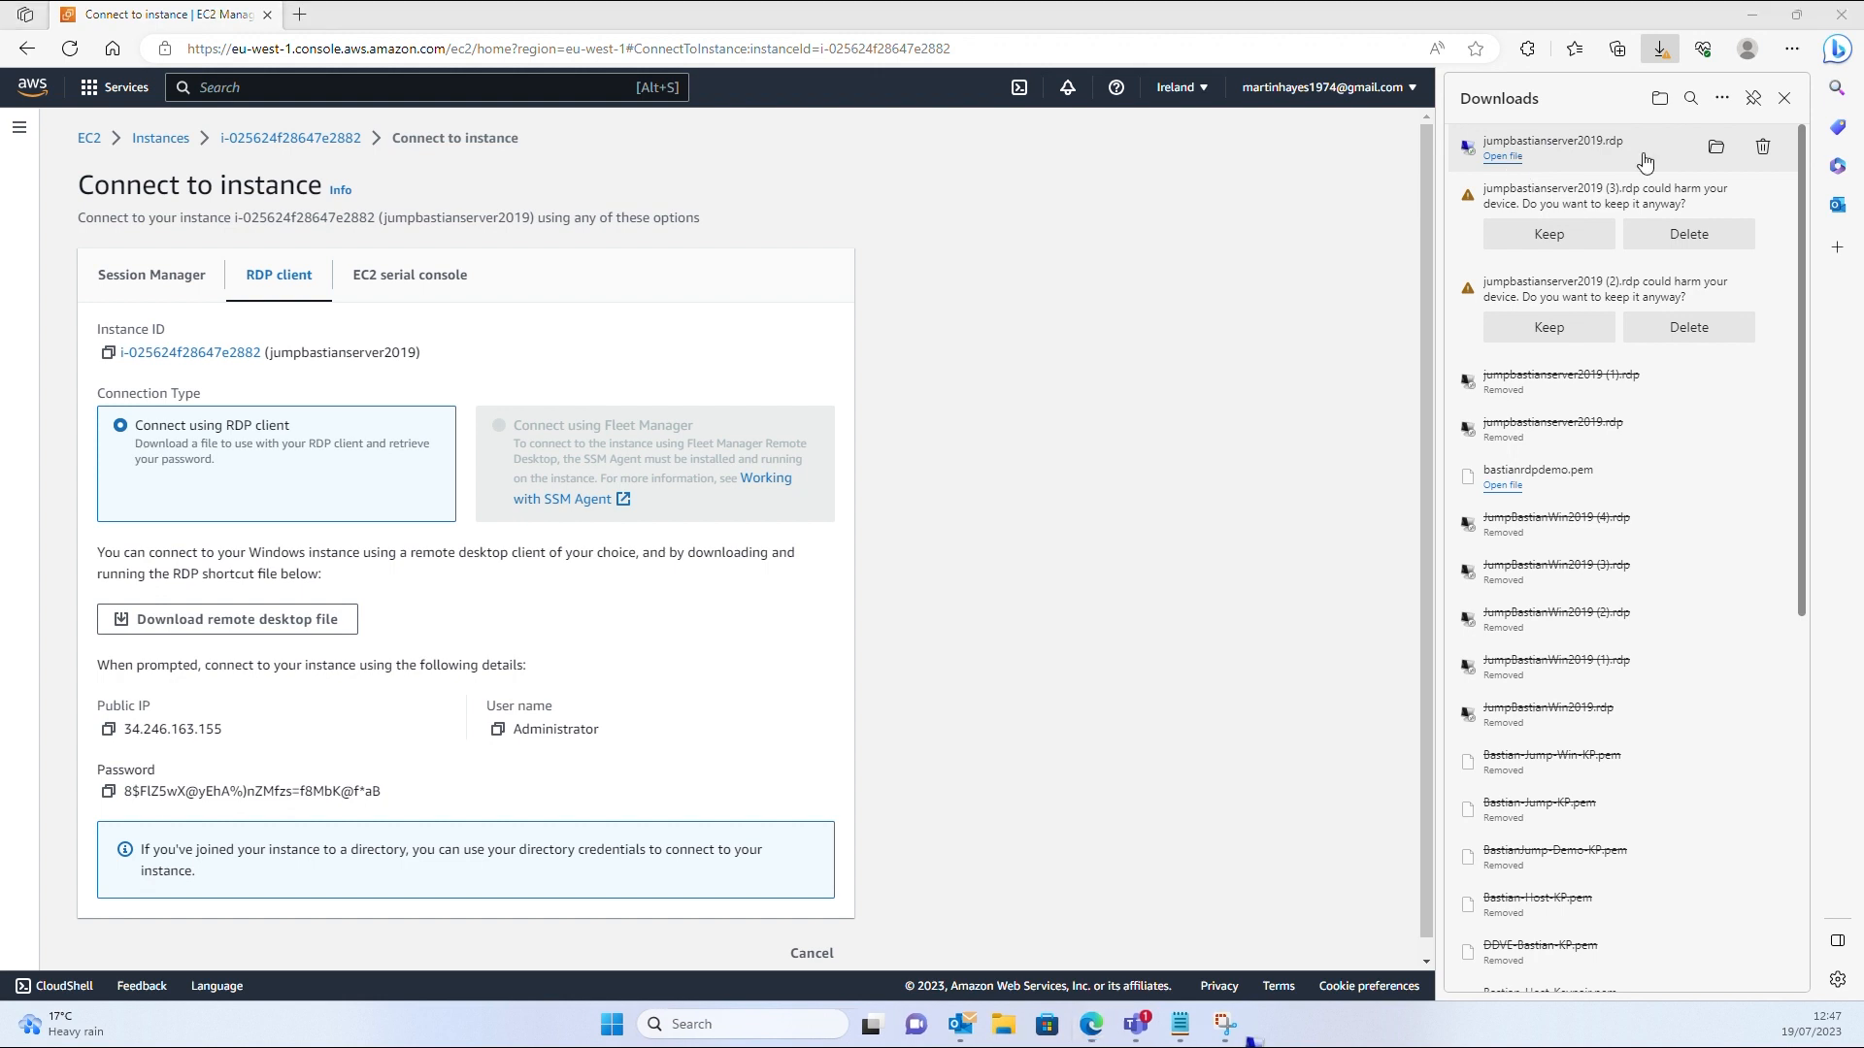
pyautogui.click(1784, 101)
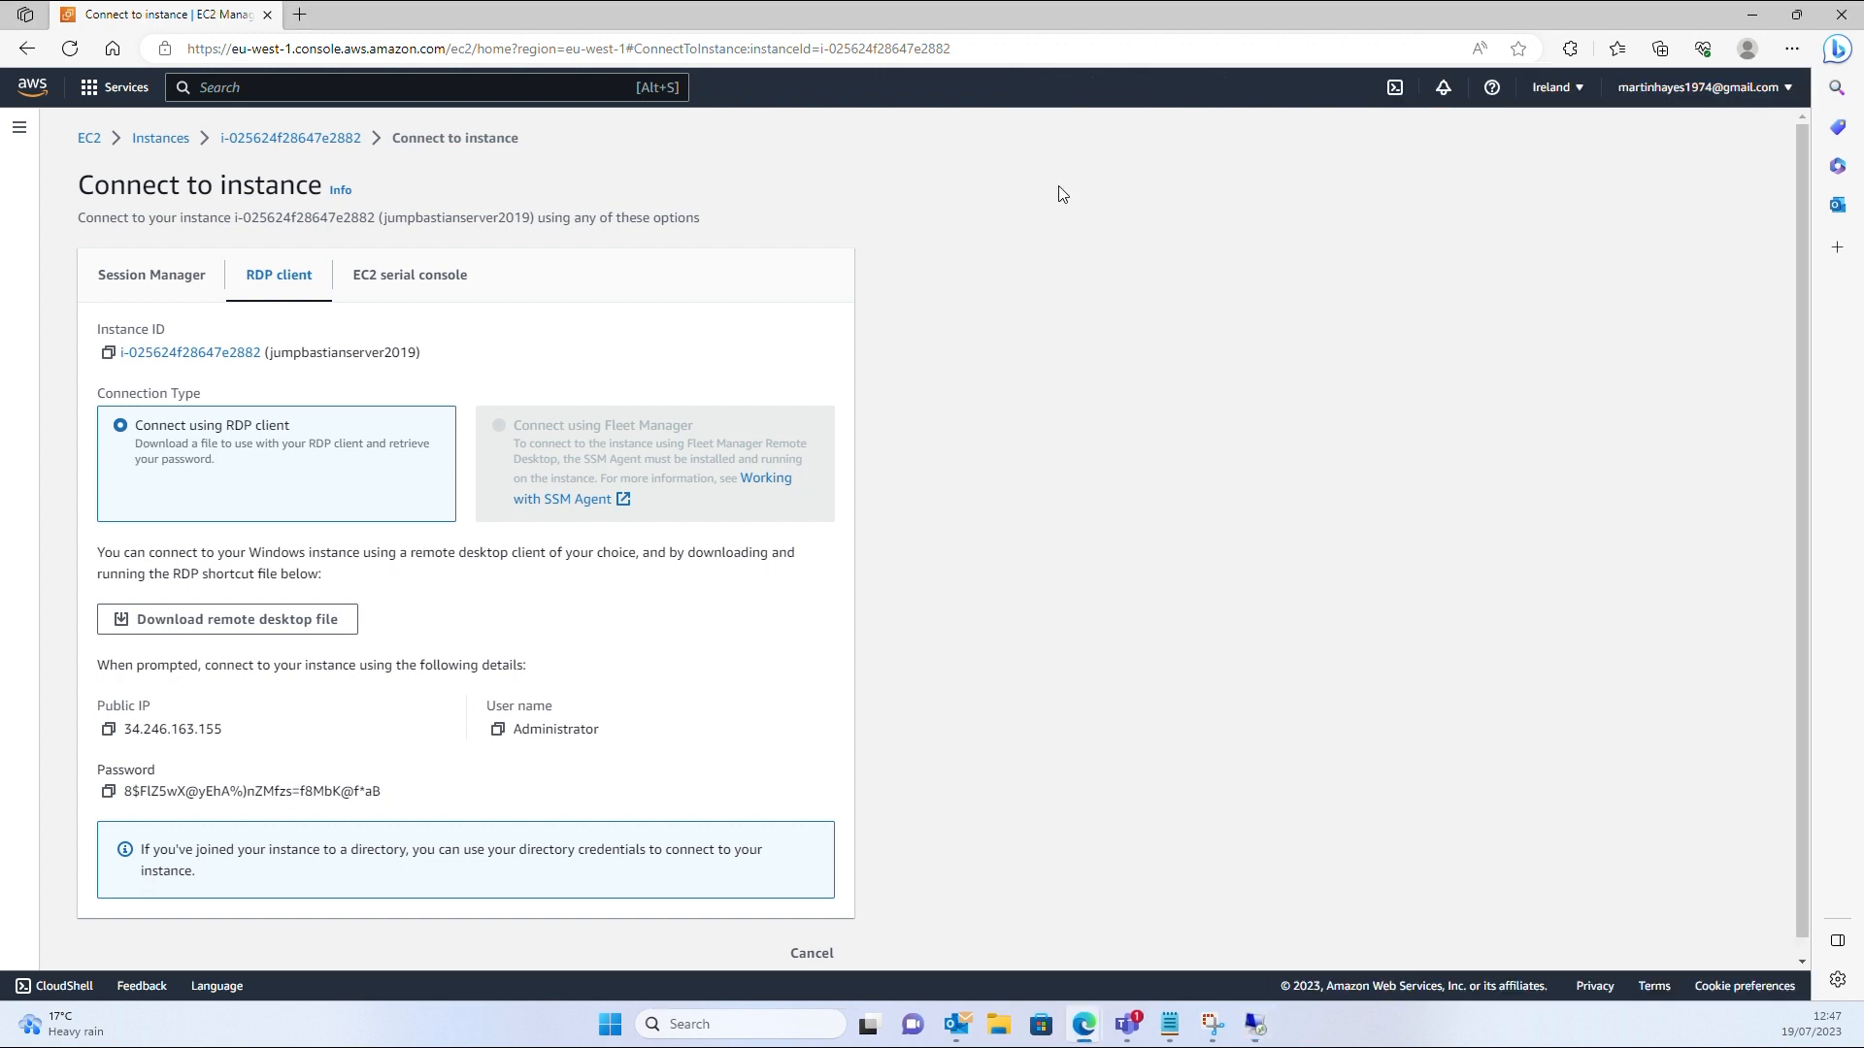
pyautogui.moveTo(0, 261); pyautogui.dragTo(765, 325)
# Connect as Administrator to 34.246.163.155 with the copied password, accept the certificate, go full screen
pyautogui.click(908, 568)
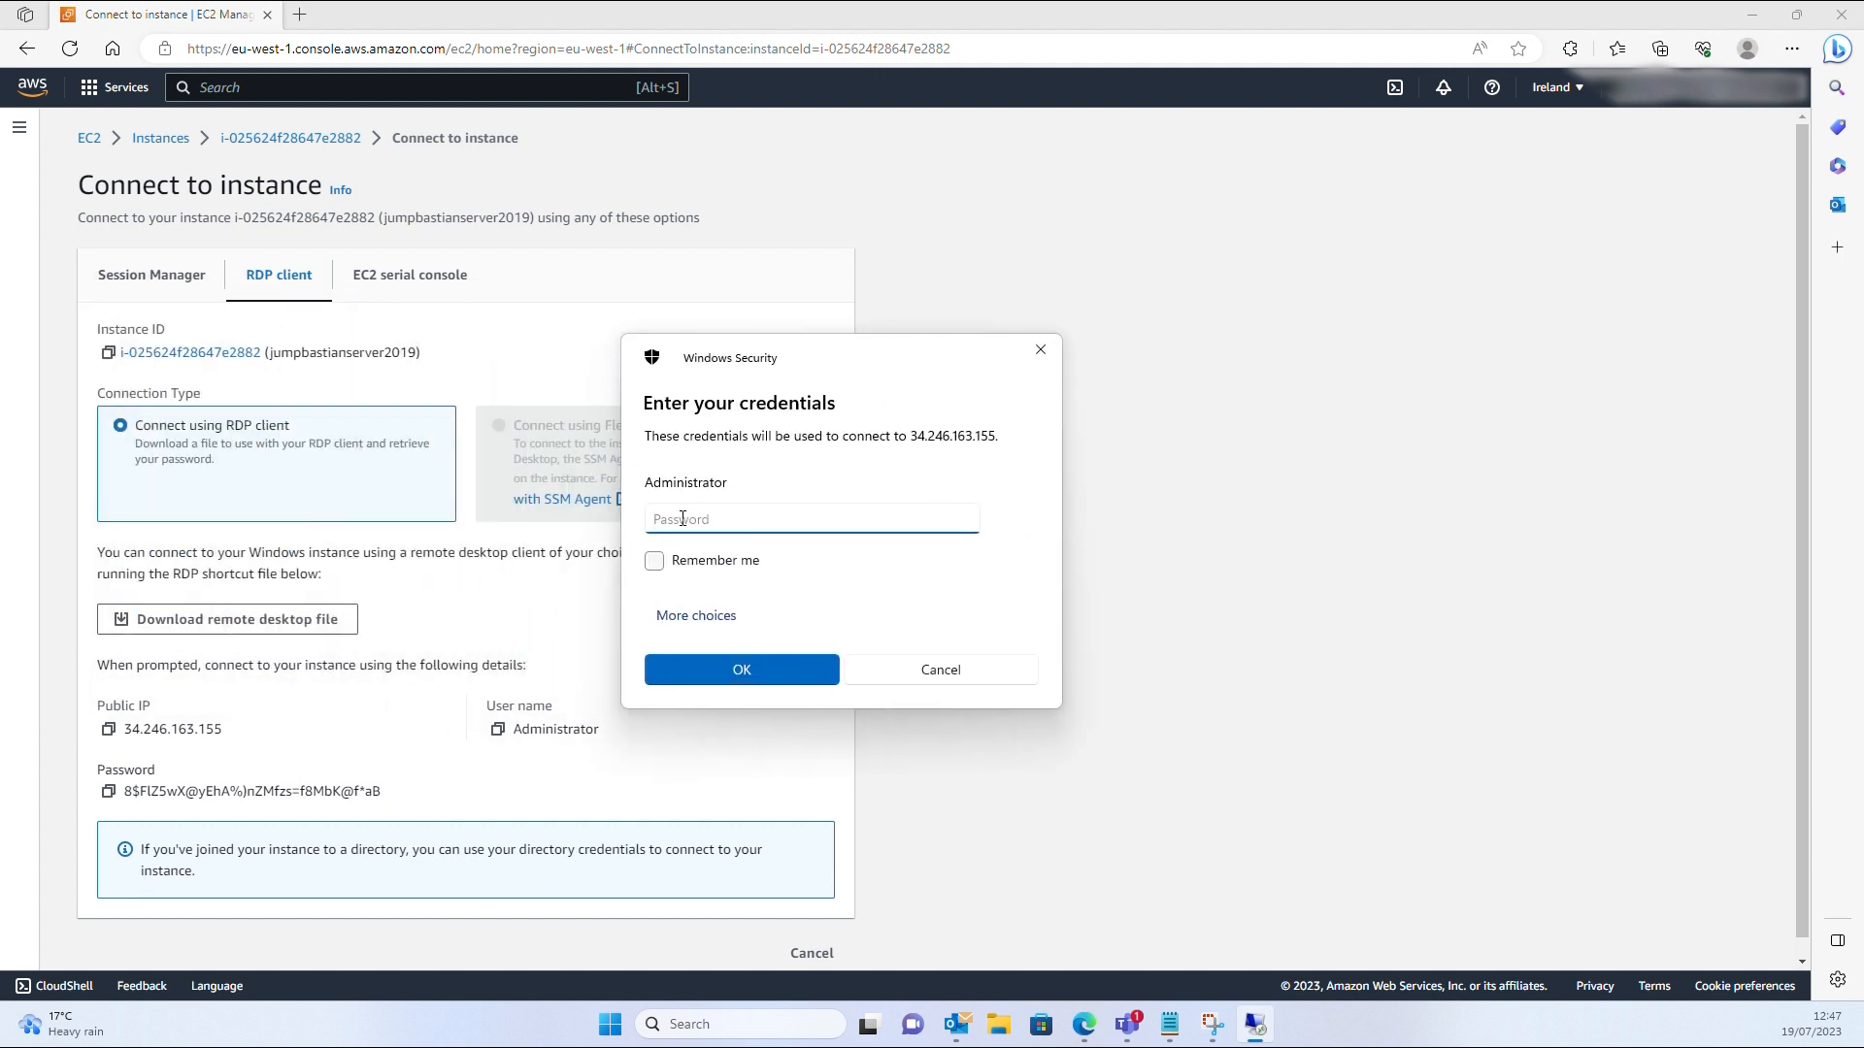
pyautogui.hotkey('ctrl', 'v')
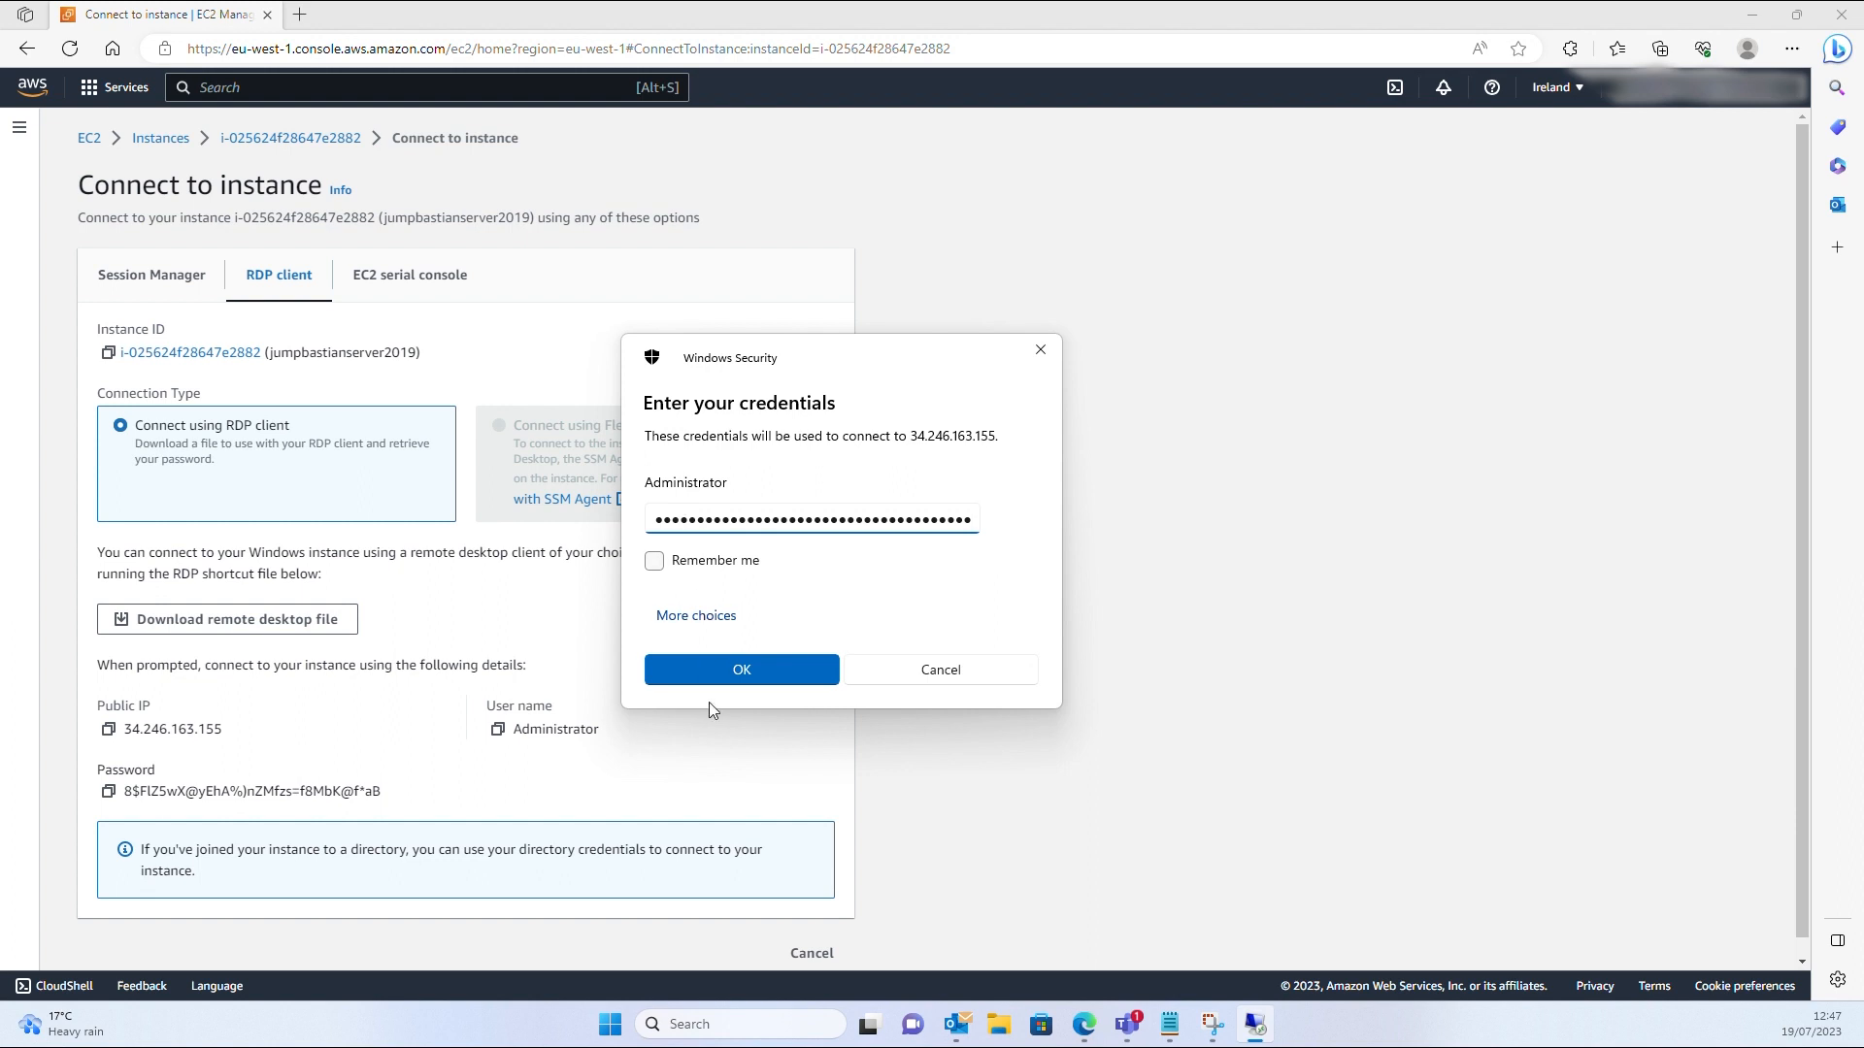
pyautogui.click(731, 666)
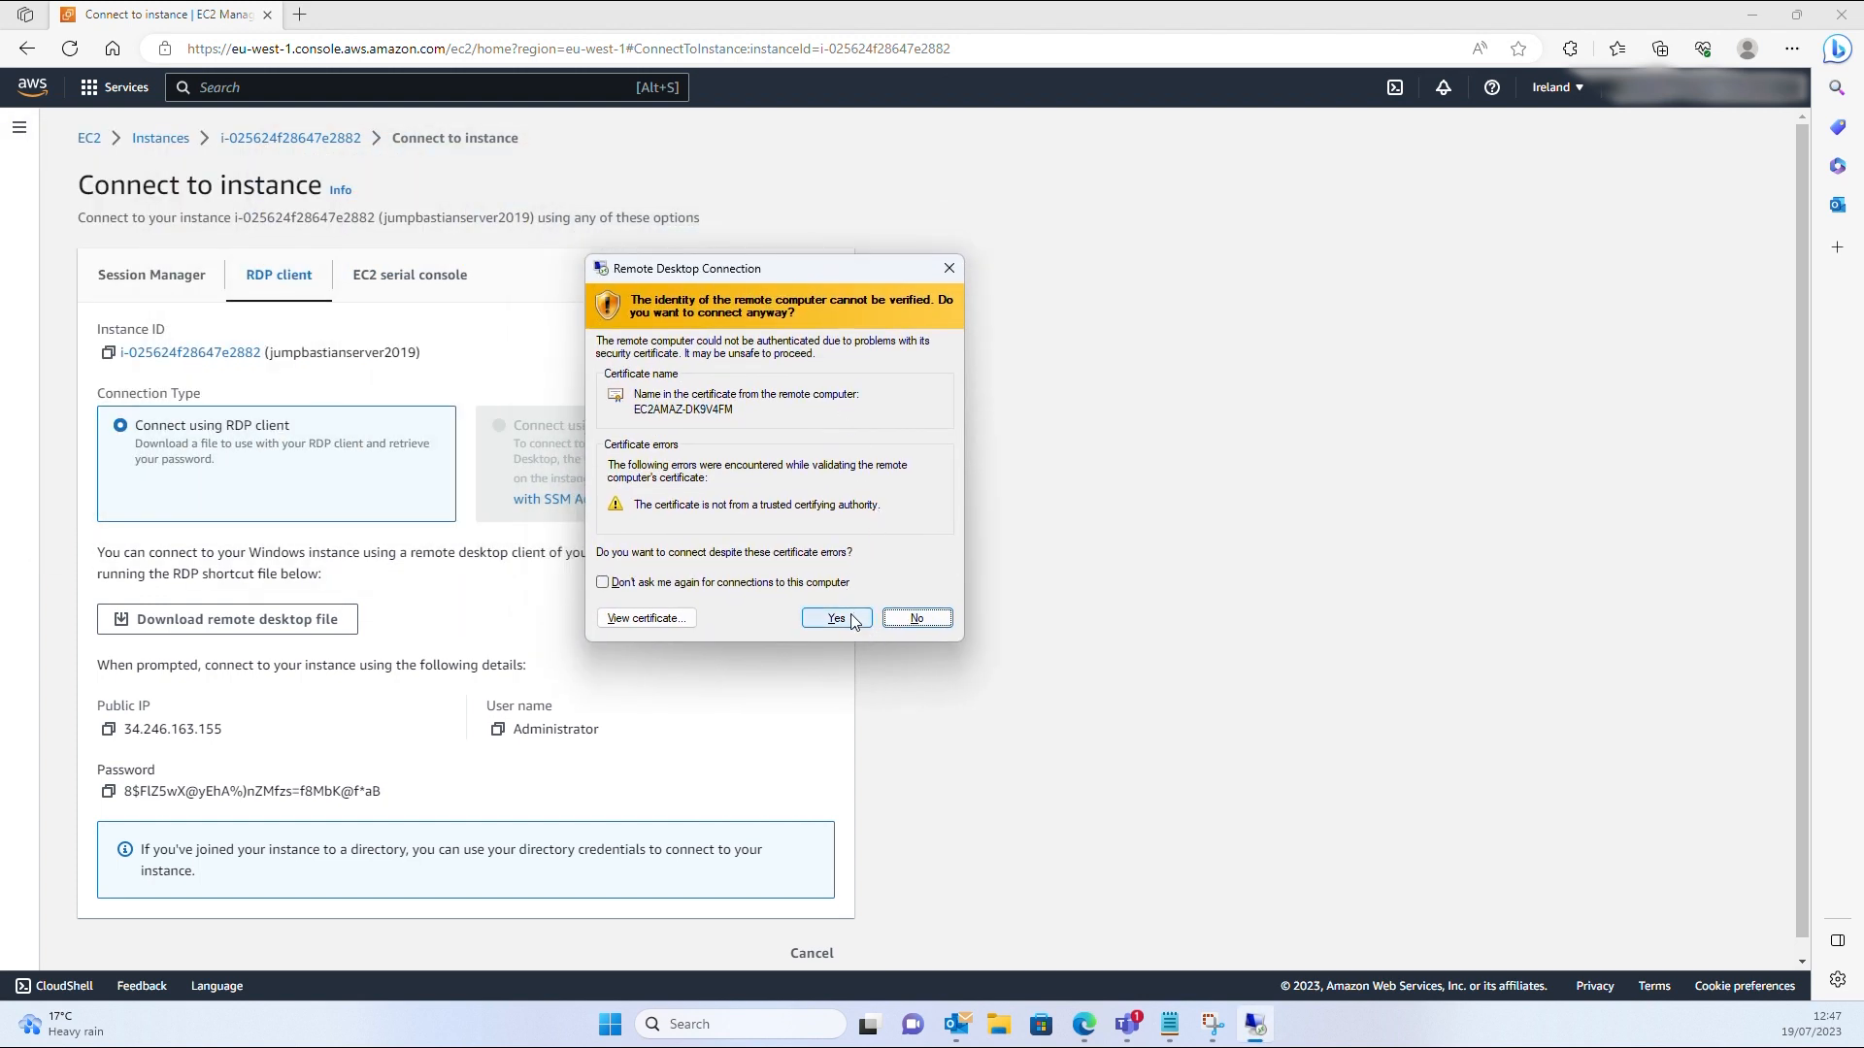
pyautogui.click(853, 621)
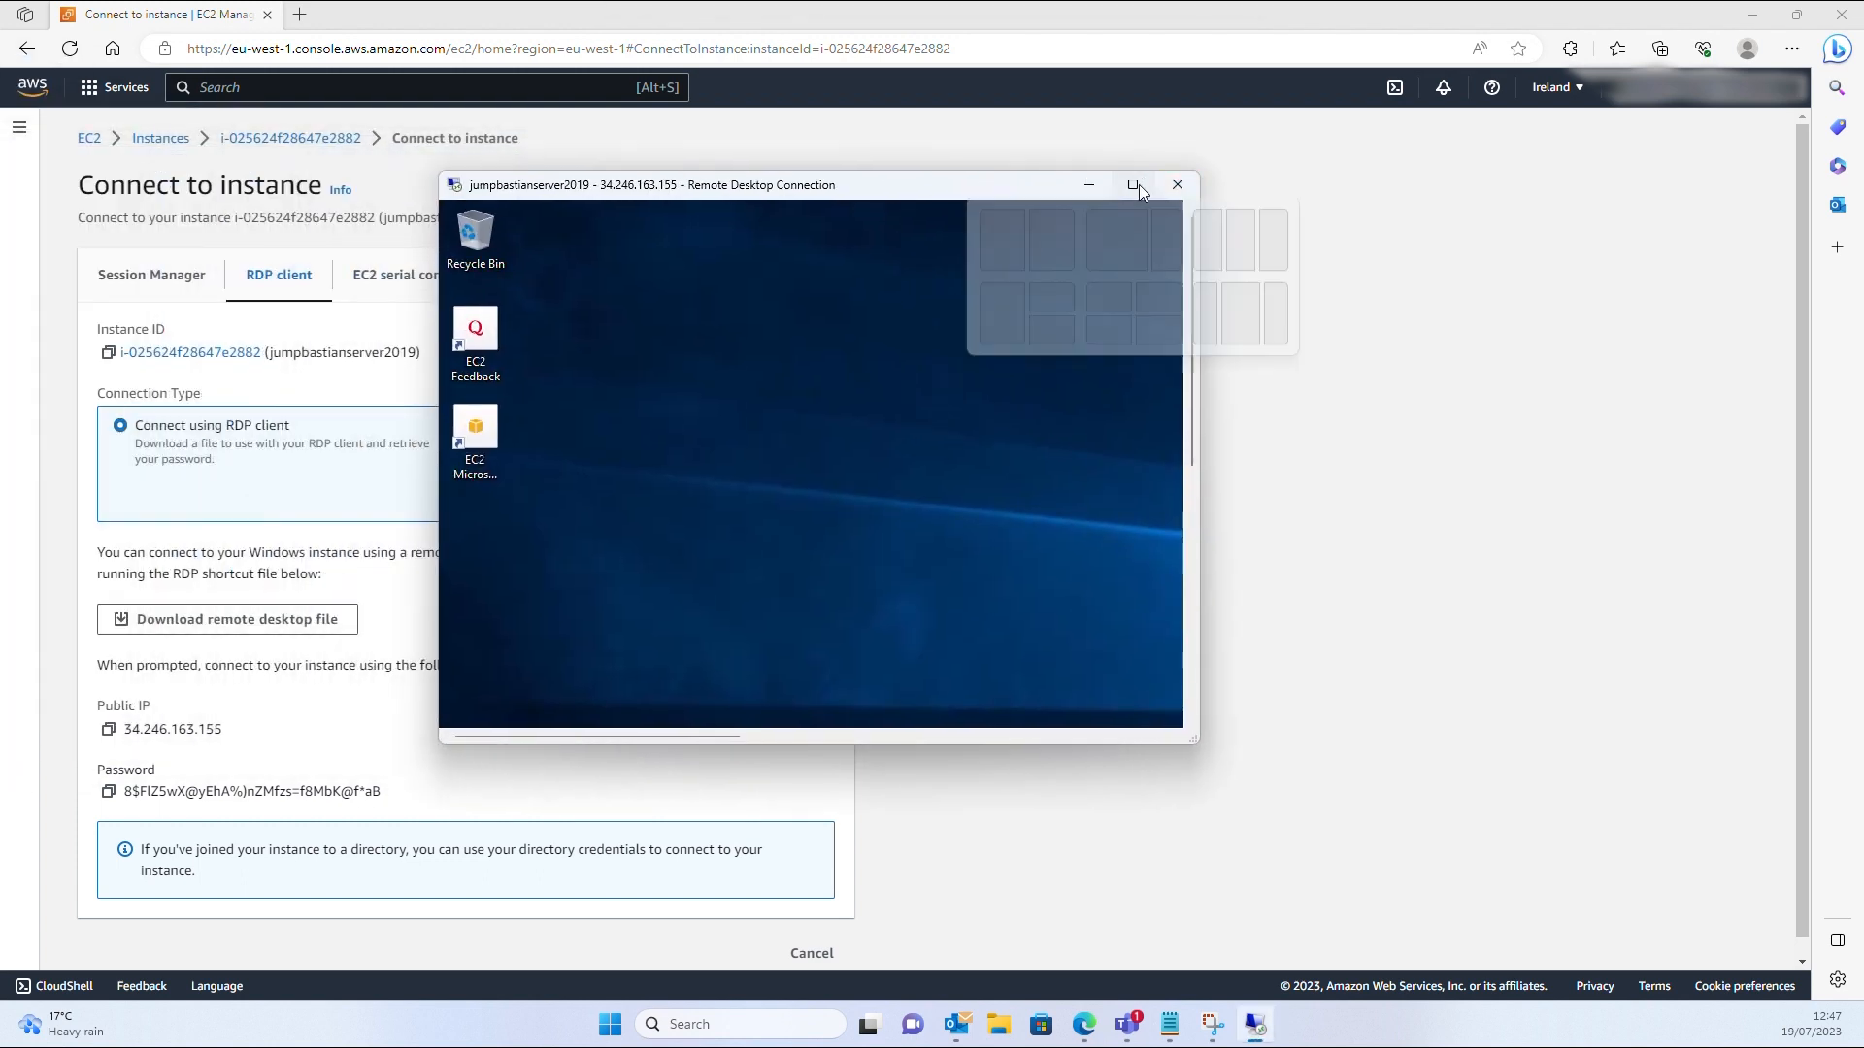
pyautogui.click(1132, 185)
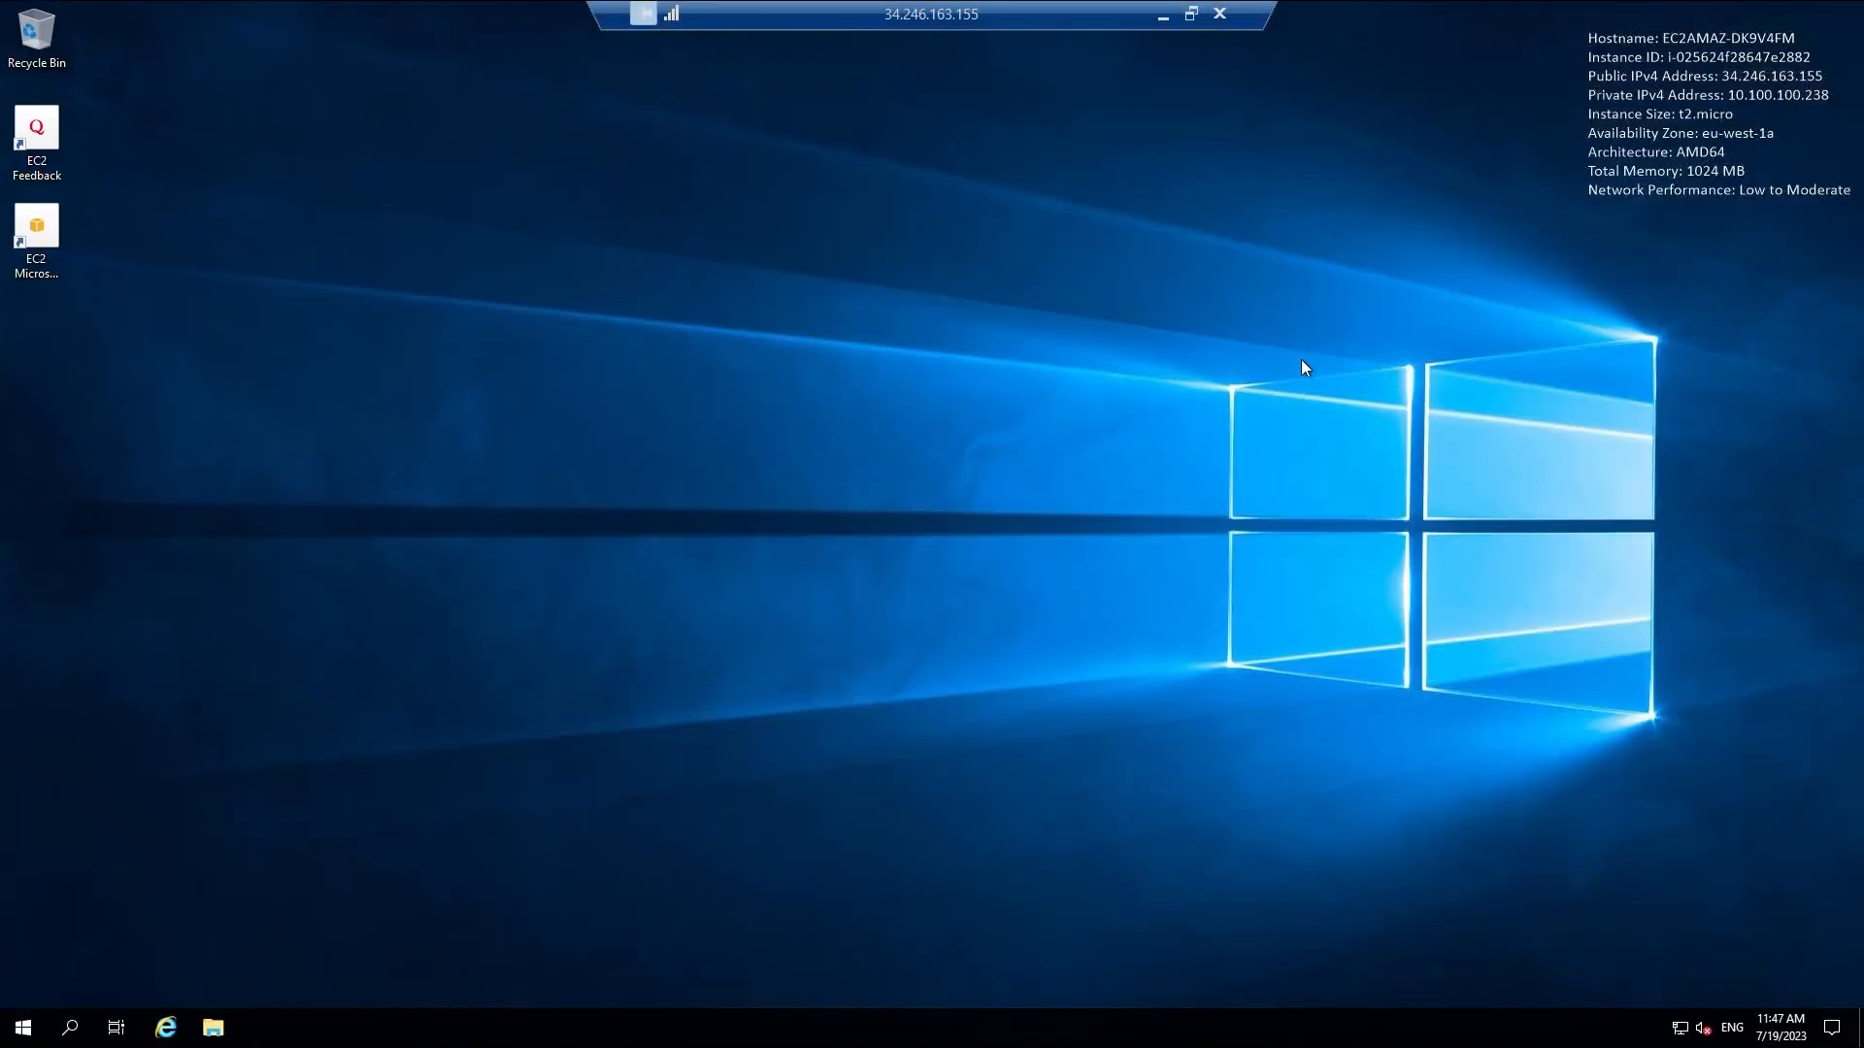
# Open Command Prompt on the jump server and run ipconfig
pyautogui.click(72, 1029)
pyautogui.click(73, 1031)
pyautogui.click(76, 1035)
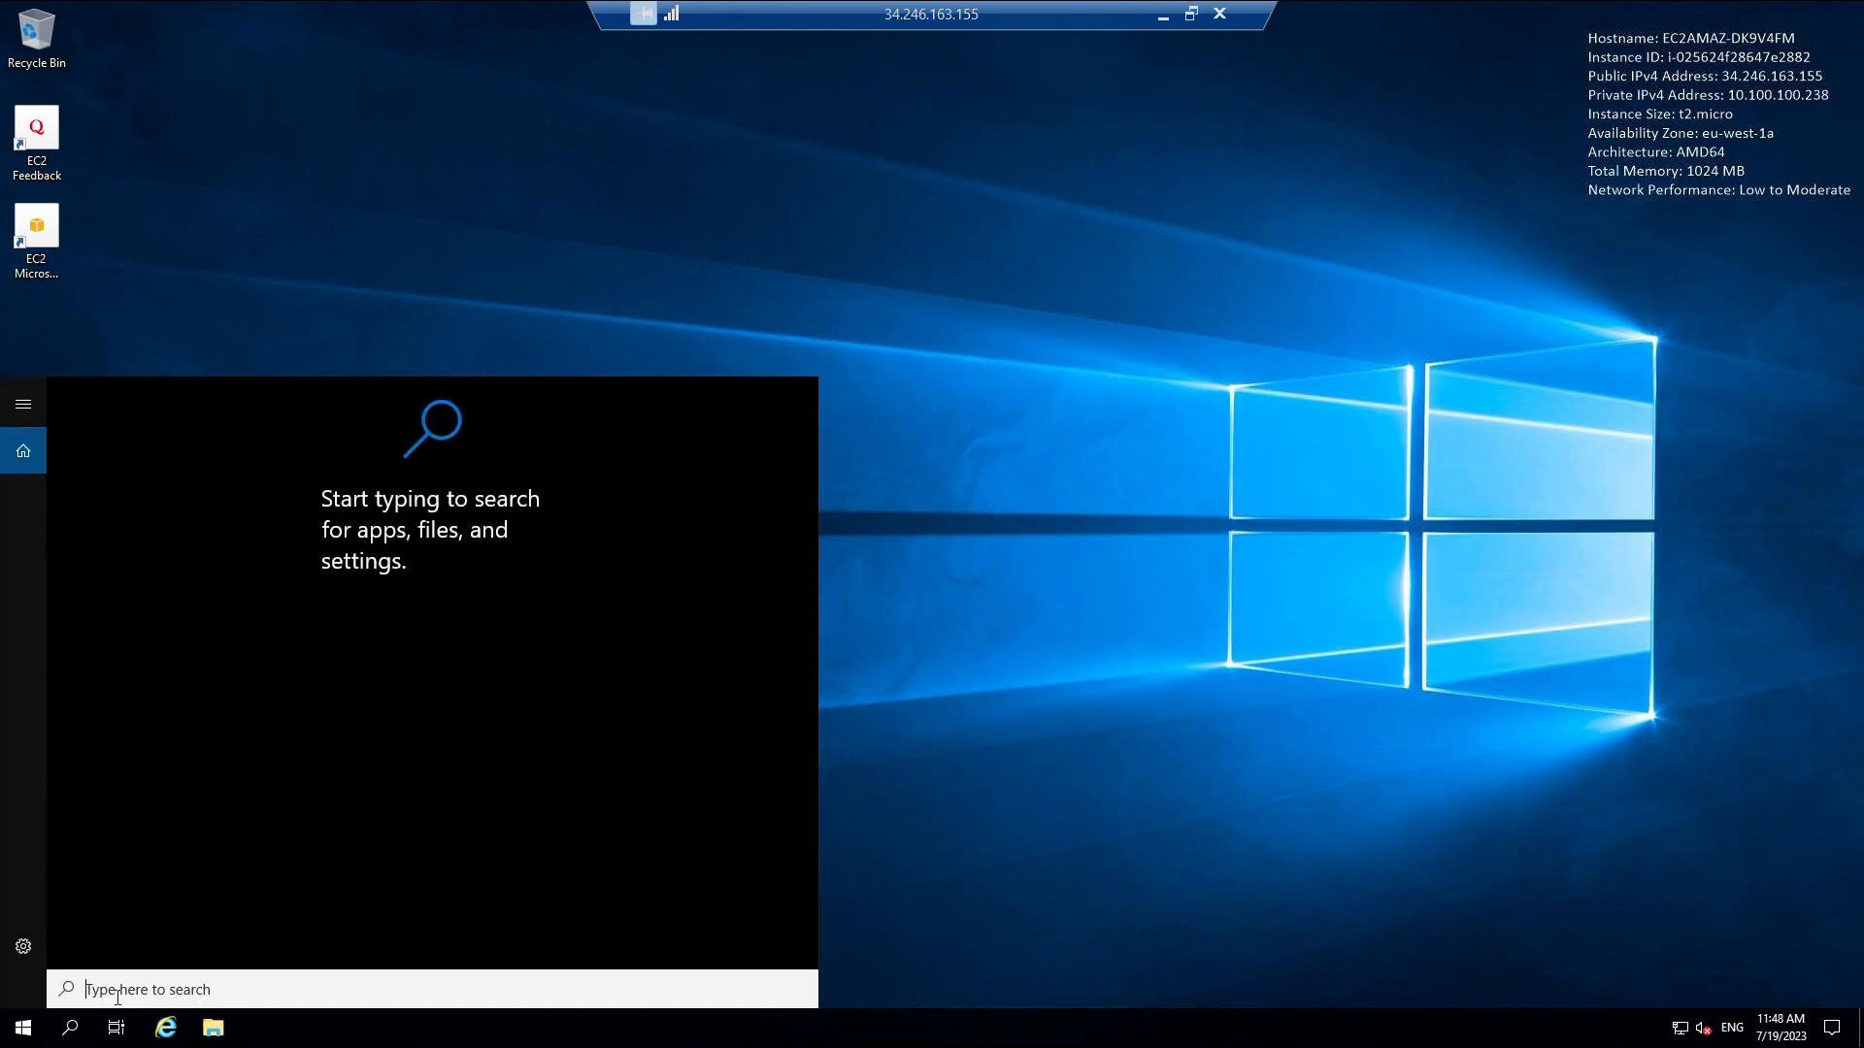
pyautogui.write('cmd')
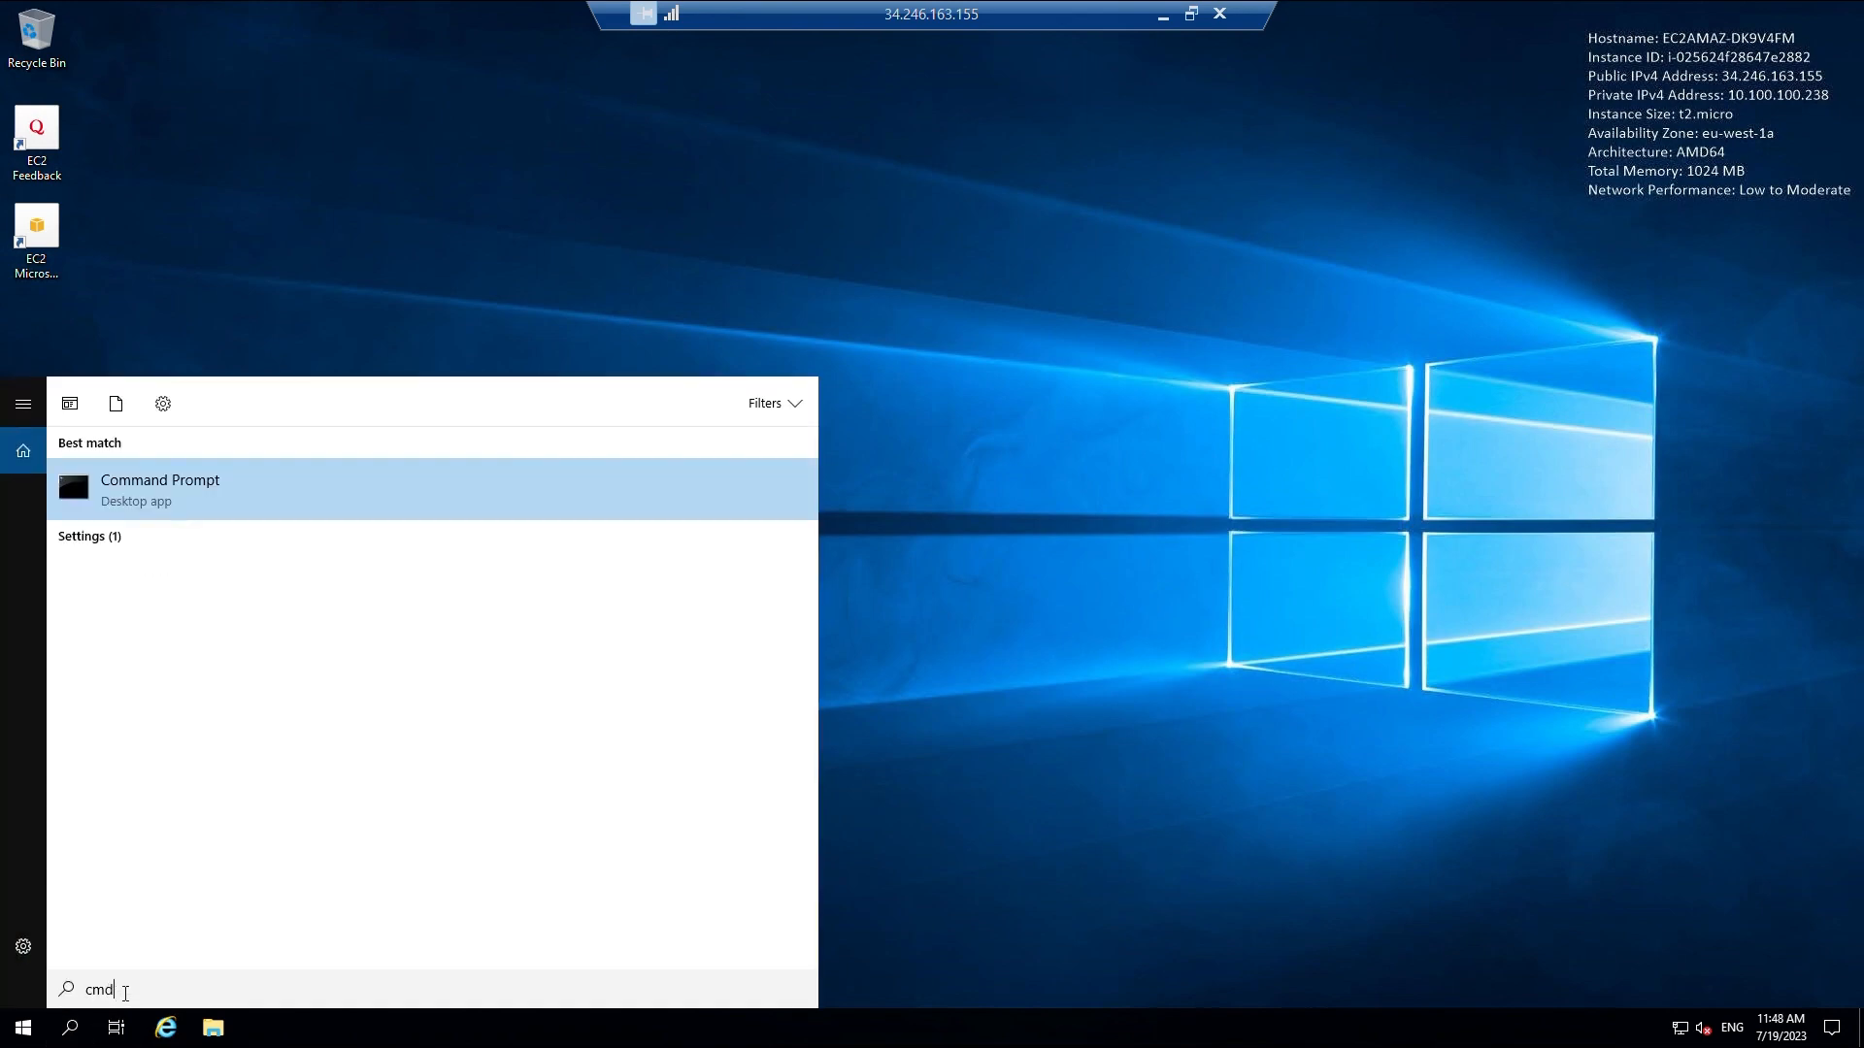
pyautogui.press('Return')
pyautogui.write('i')
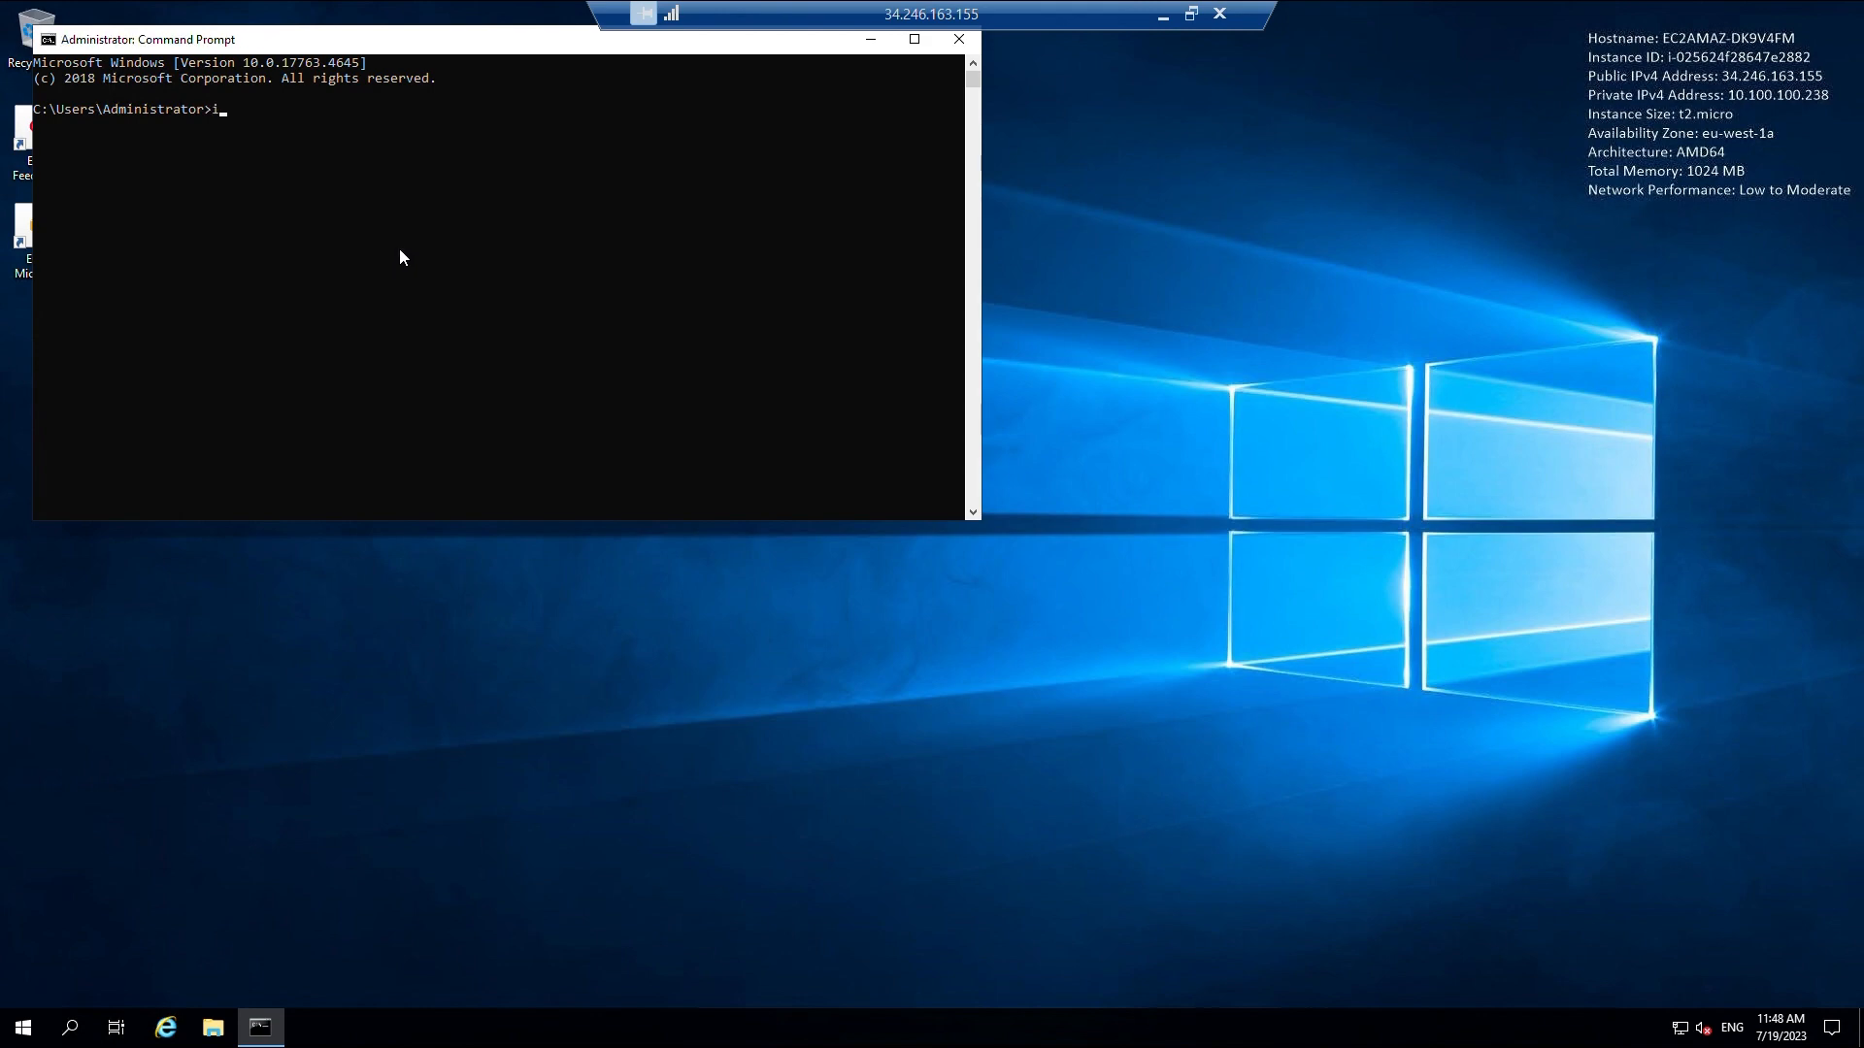
pyautogui.write('pconfig')
pyautogui.press('Return')
pyautogui.write('p')
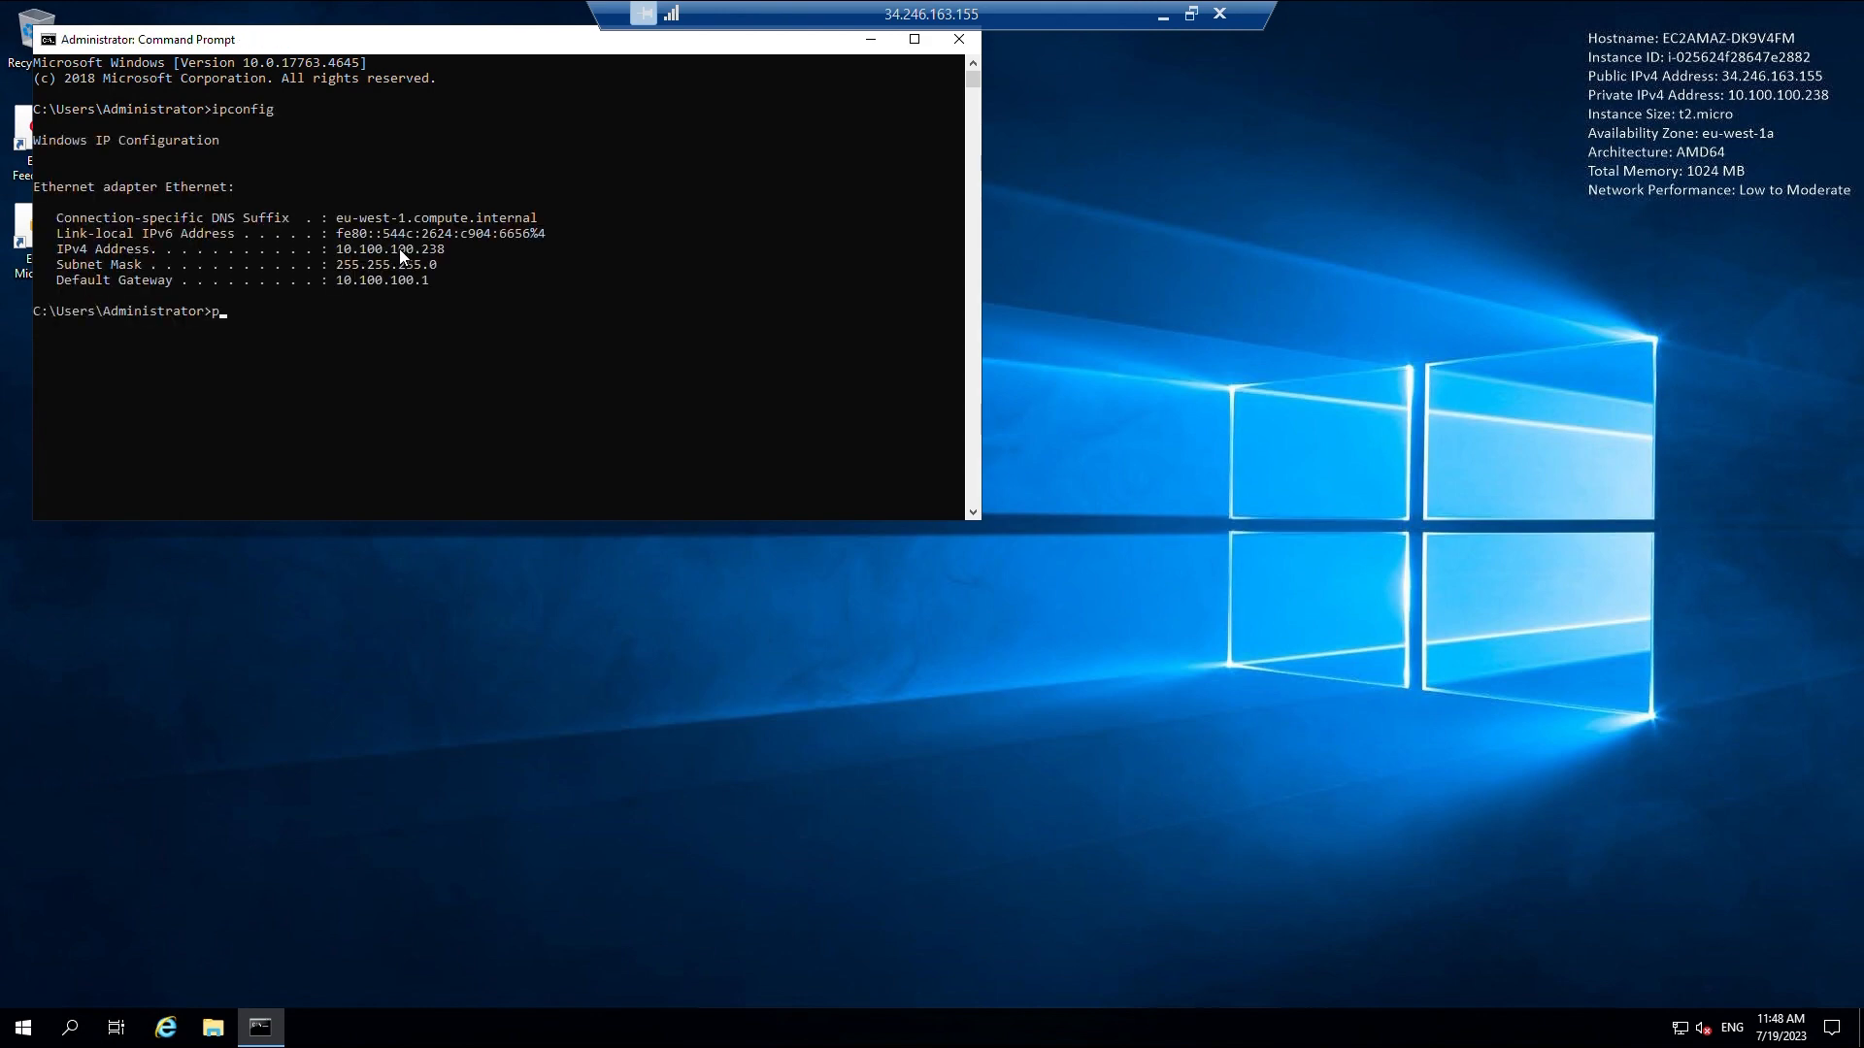
pyautogui.write('ing 10.100.100.')
pyautogui.write('1')
pyautogui.press('Return')
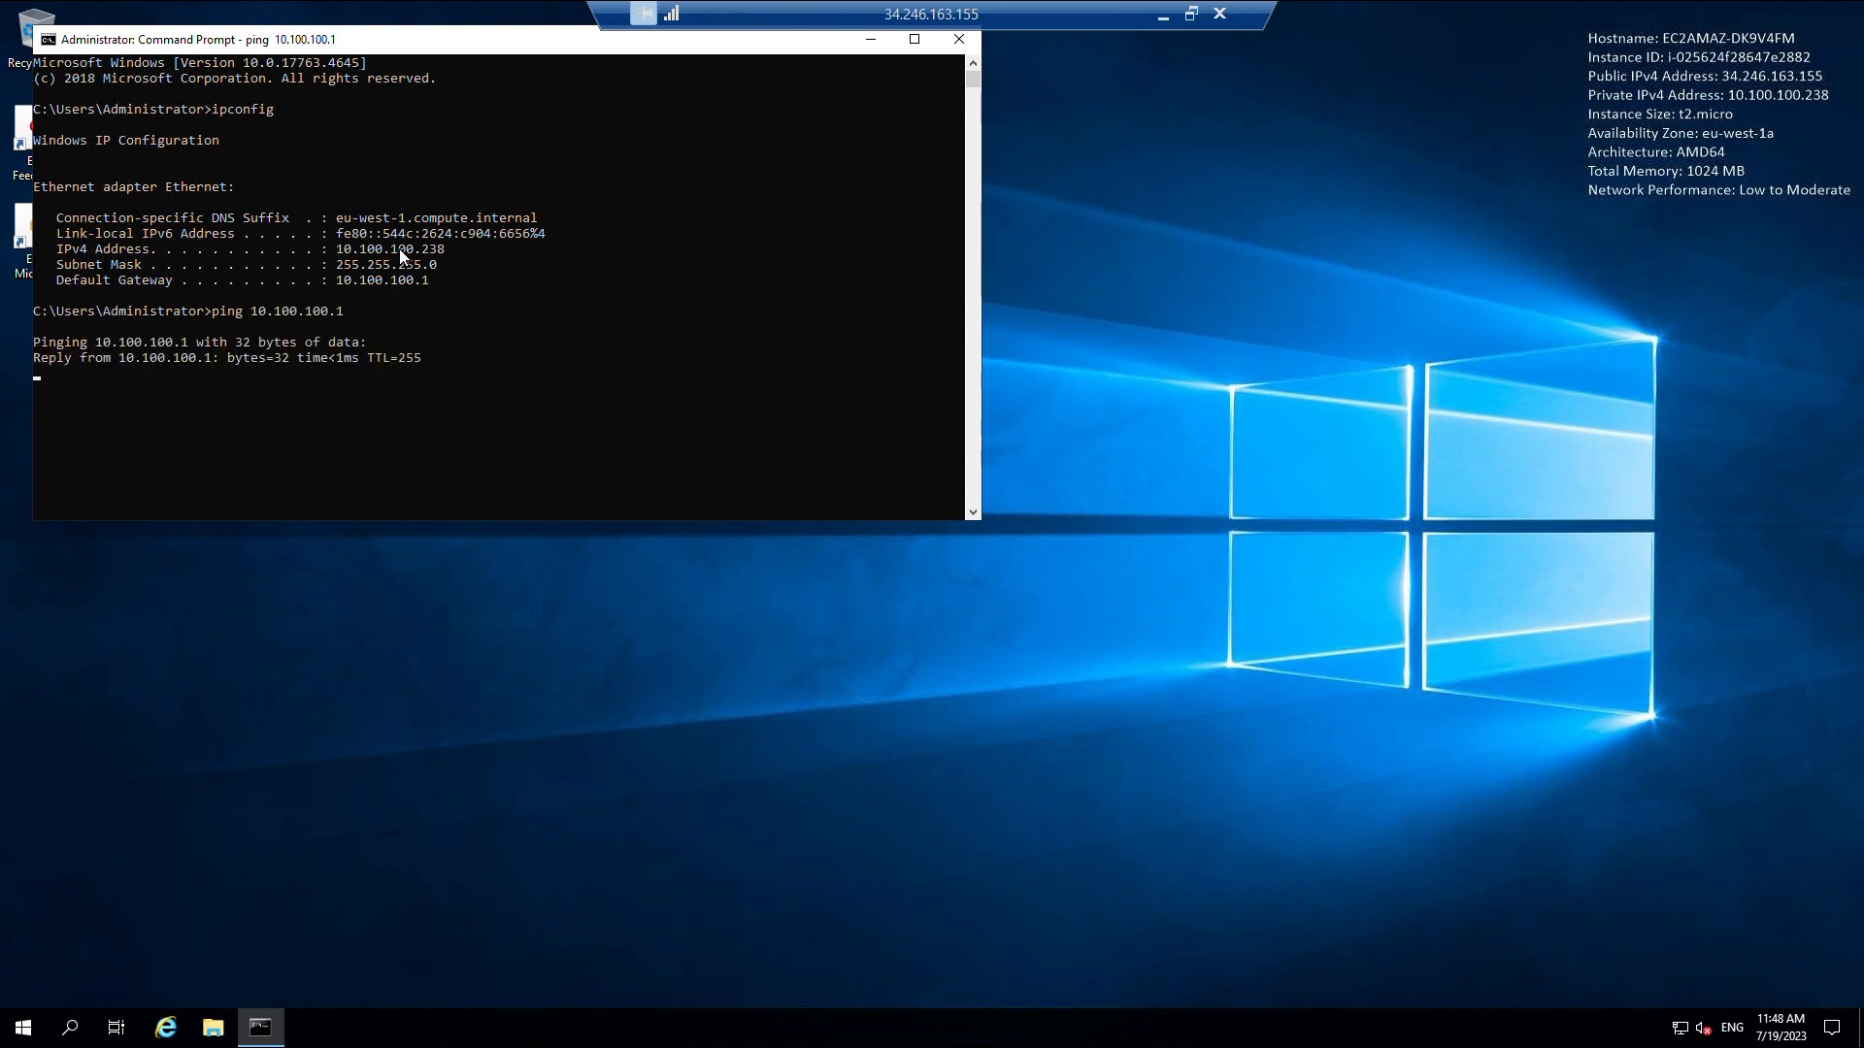
pyautogui.hotkey('ctrl', 'c')
pyautogui.write('p')
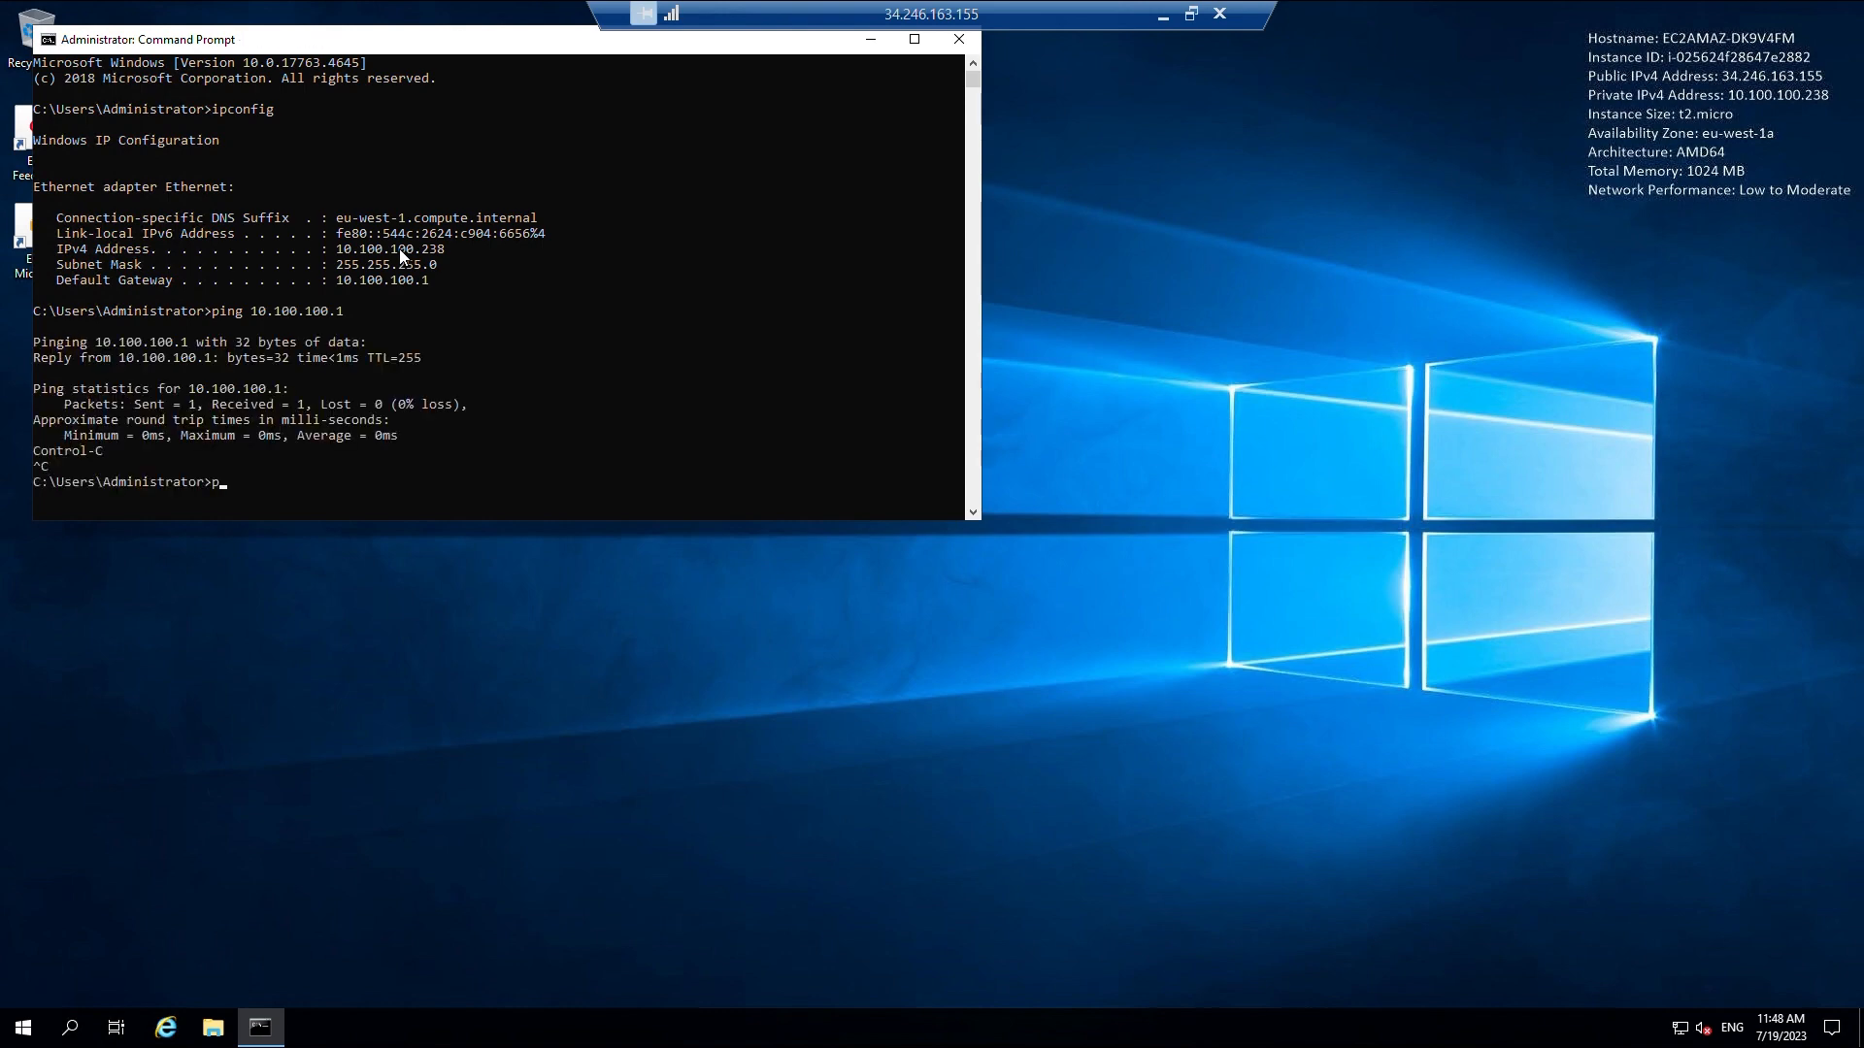
pyautogui.write('ing www.google.com')
pyautogui.press('Return')
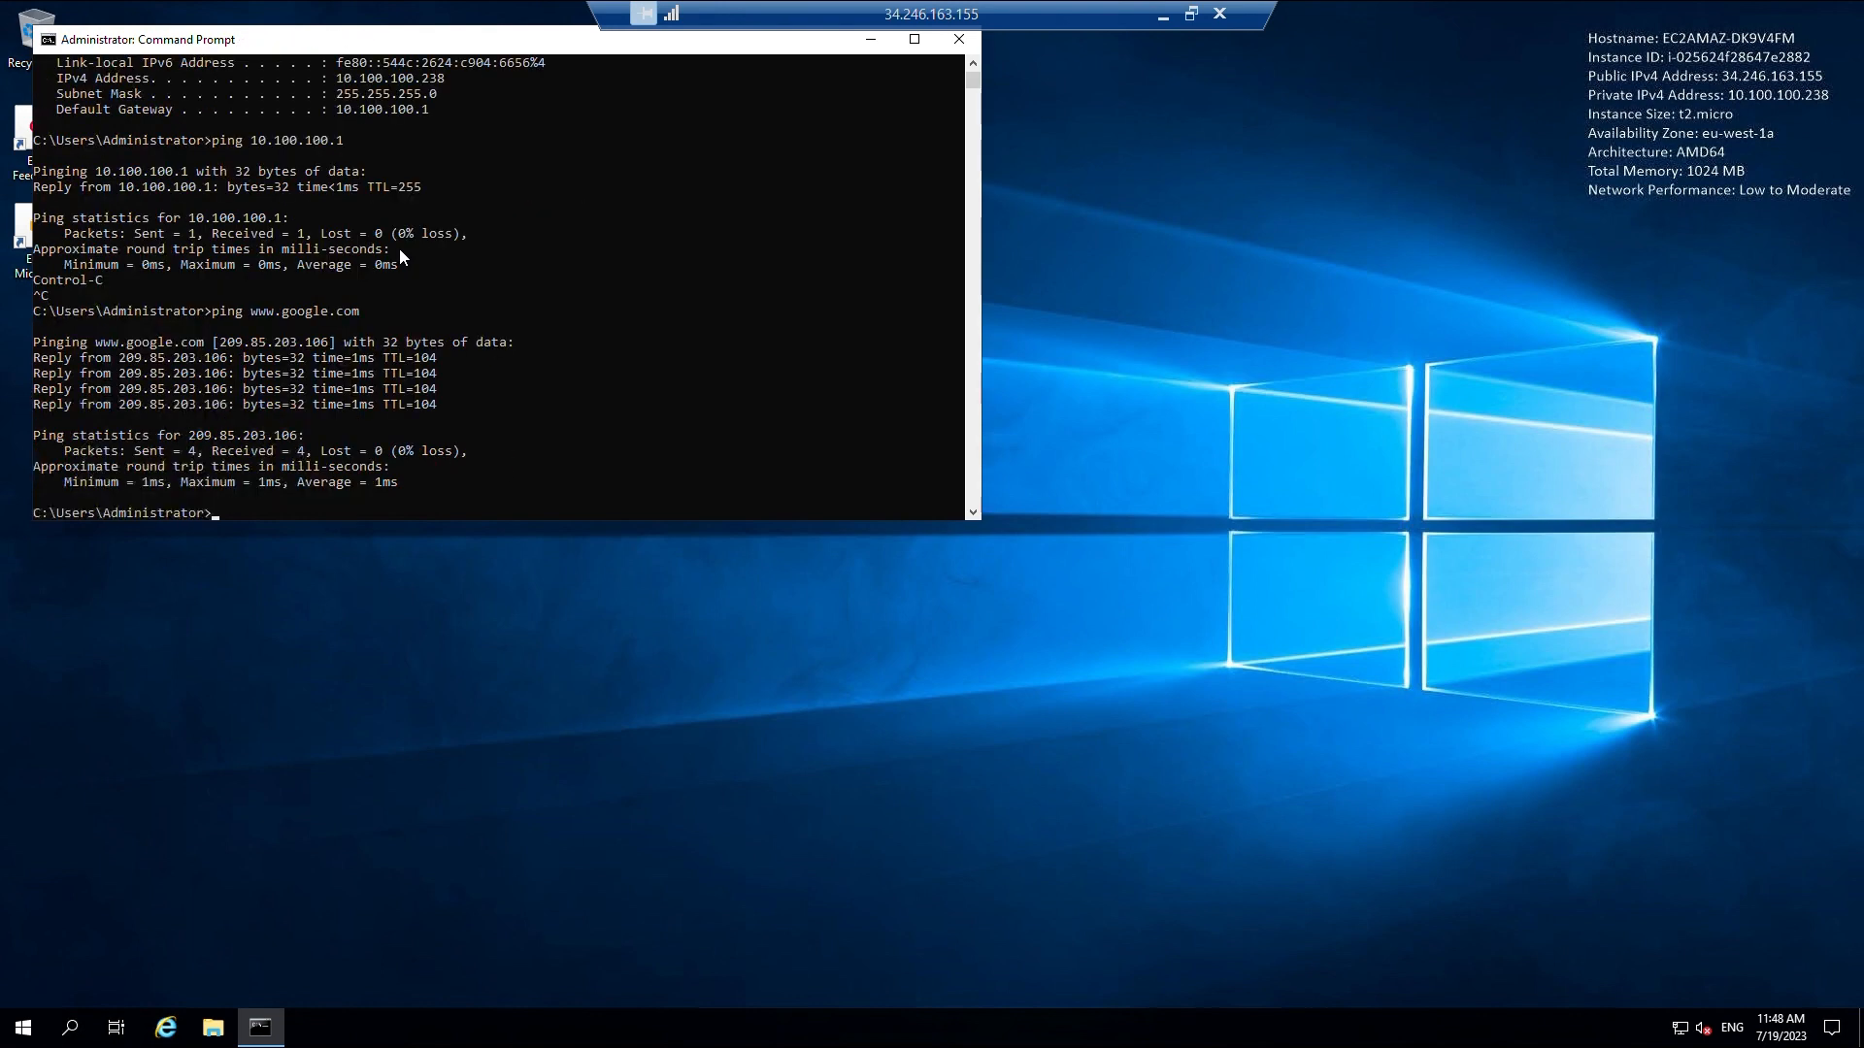
pyautogui.press('Return')
pyautogui.write('e')
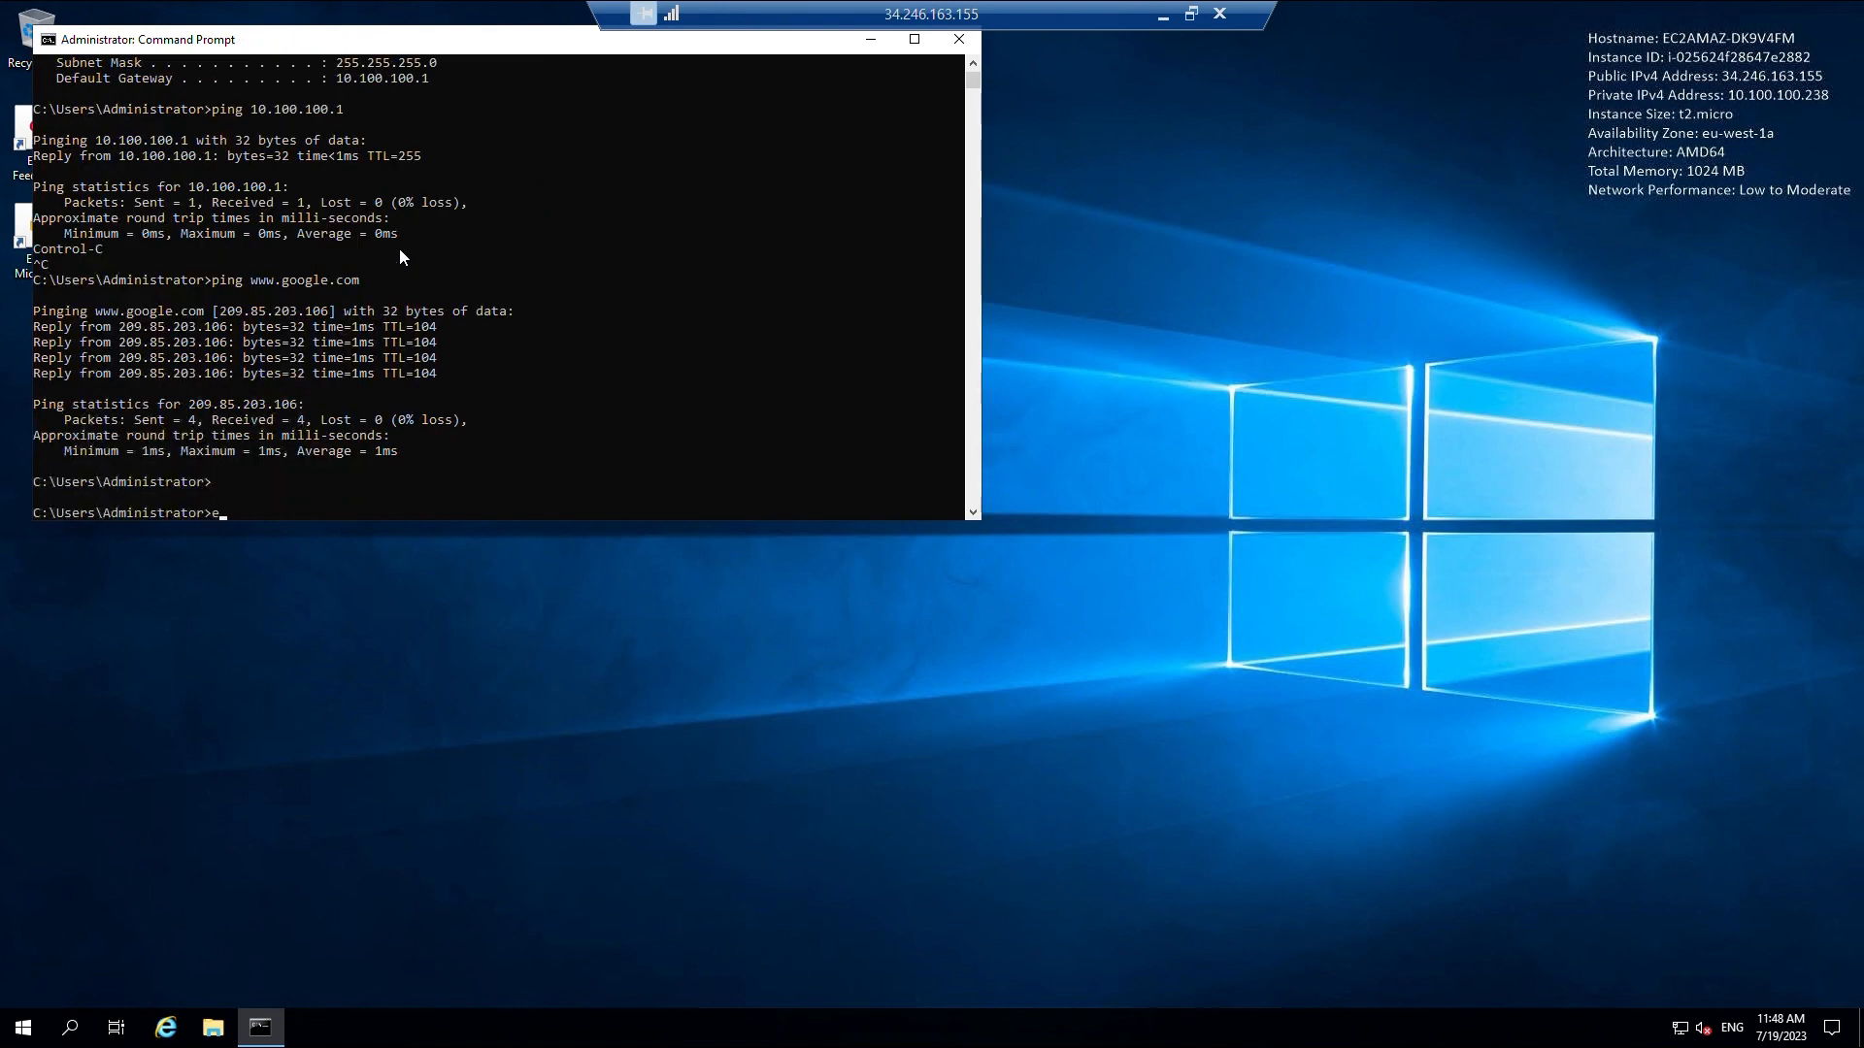
pyautogui.write('xit')
pyautogui.press('Return')
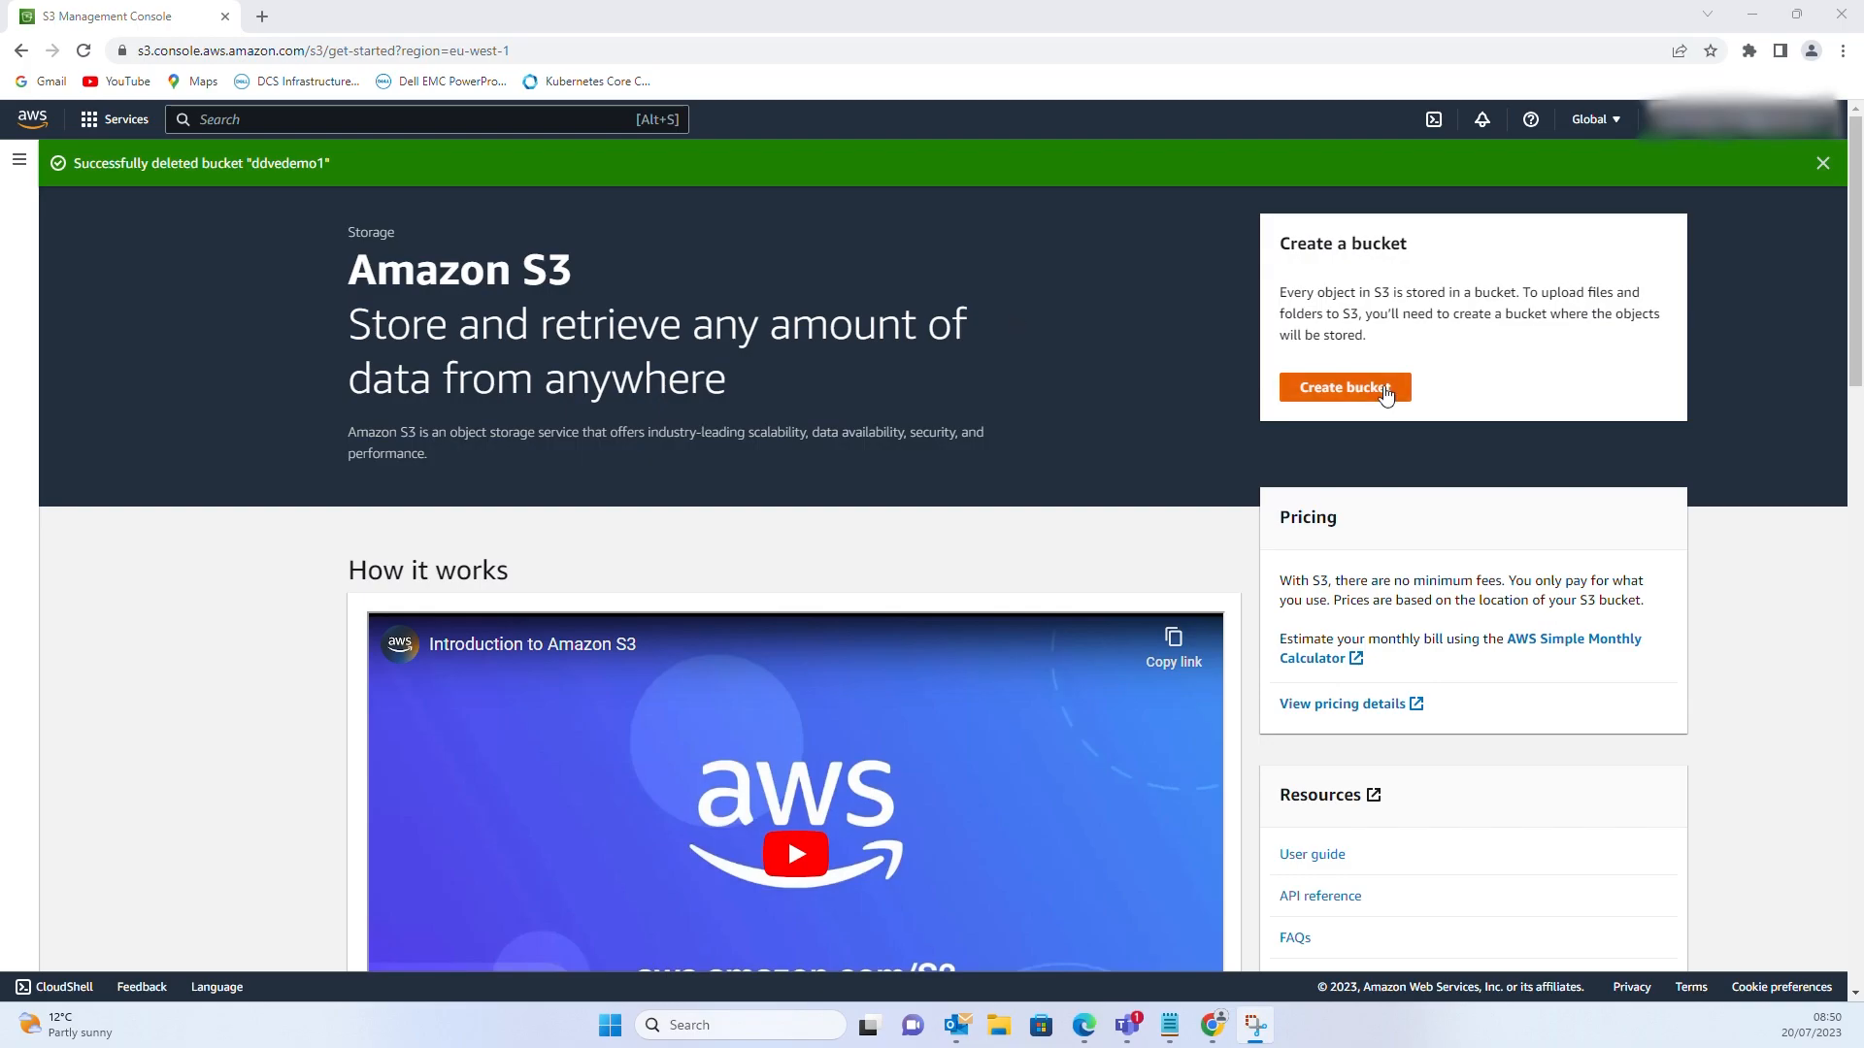
# Create bucket ddvedemo1 in EU (Ireland) eu-west-1 with public access left blocked
pyautogui.click(1383, 388)
pyautogui.click(255, 408)
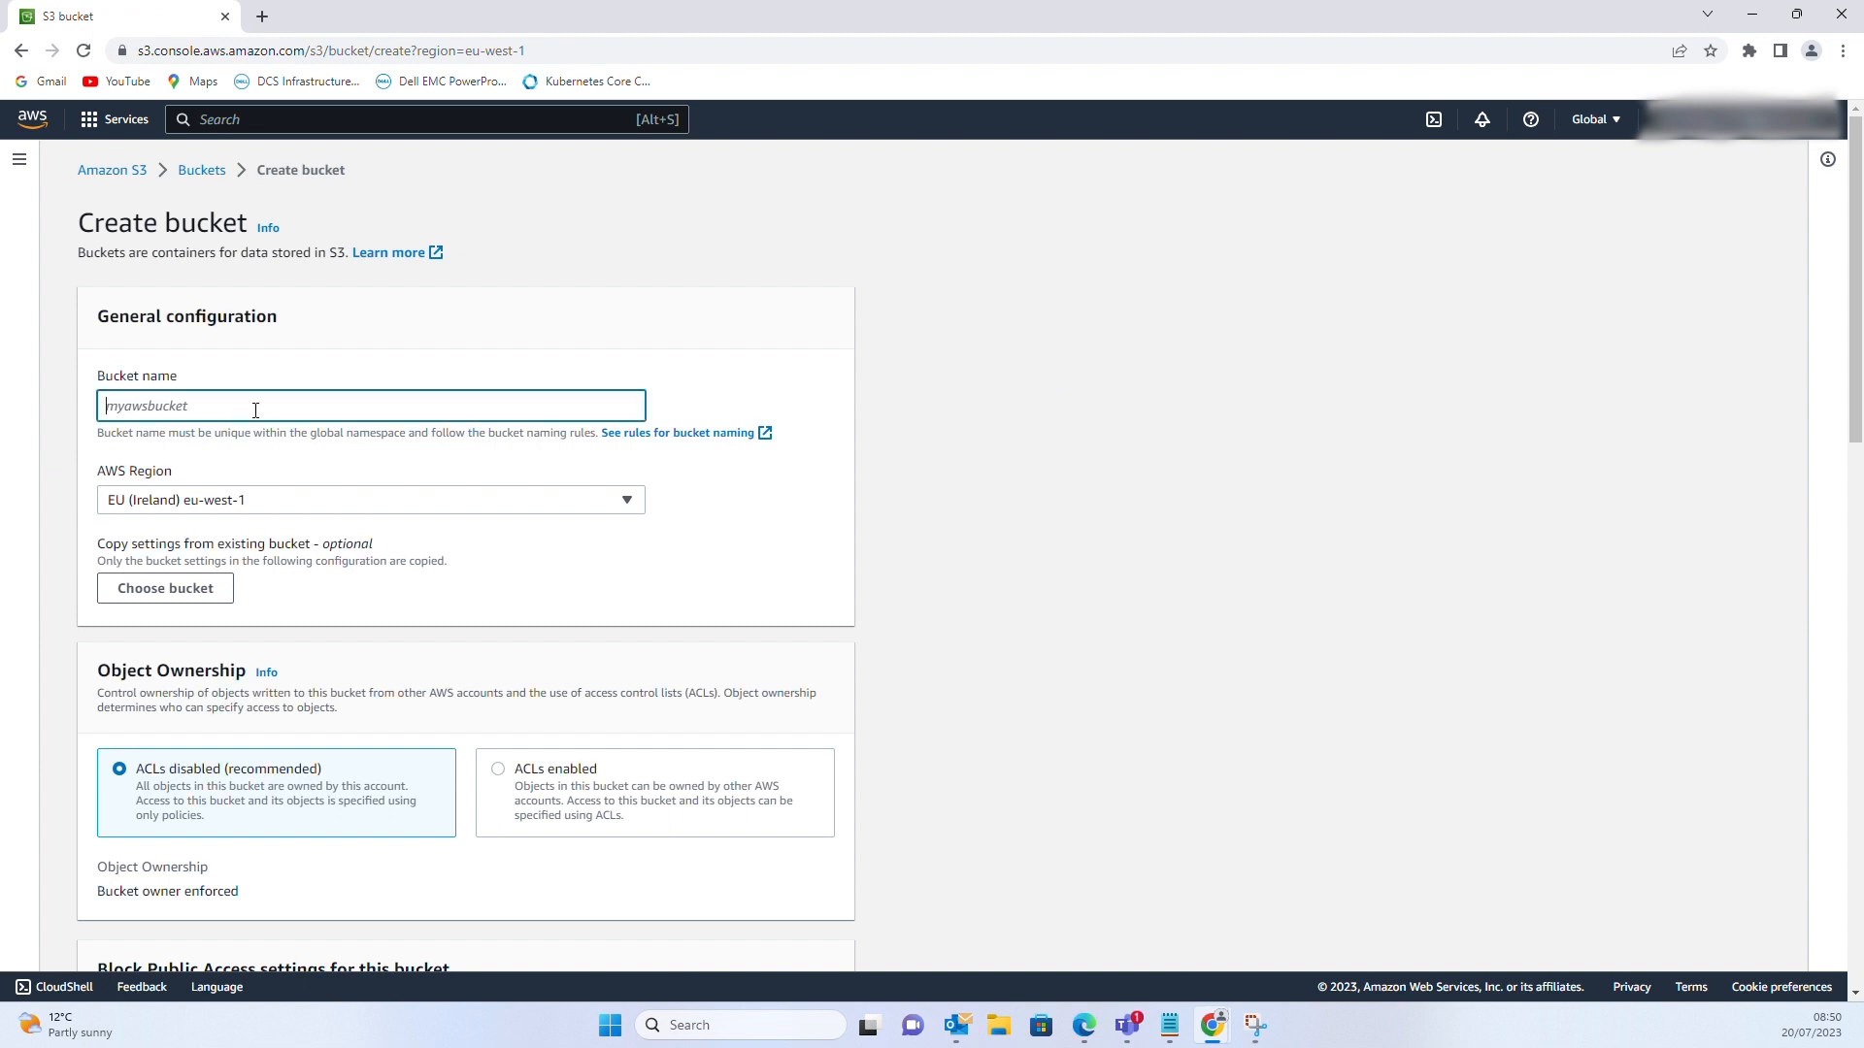
pyautogui.write('ddvedemo1')
pyautogui.click(248, 511)
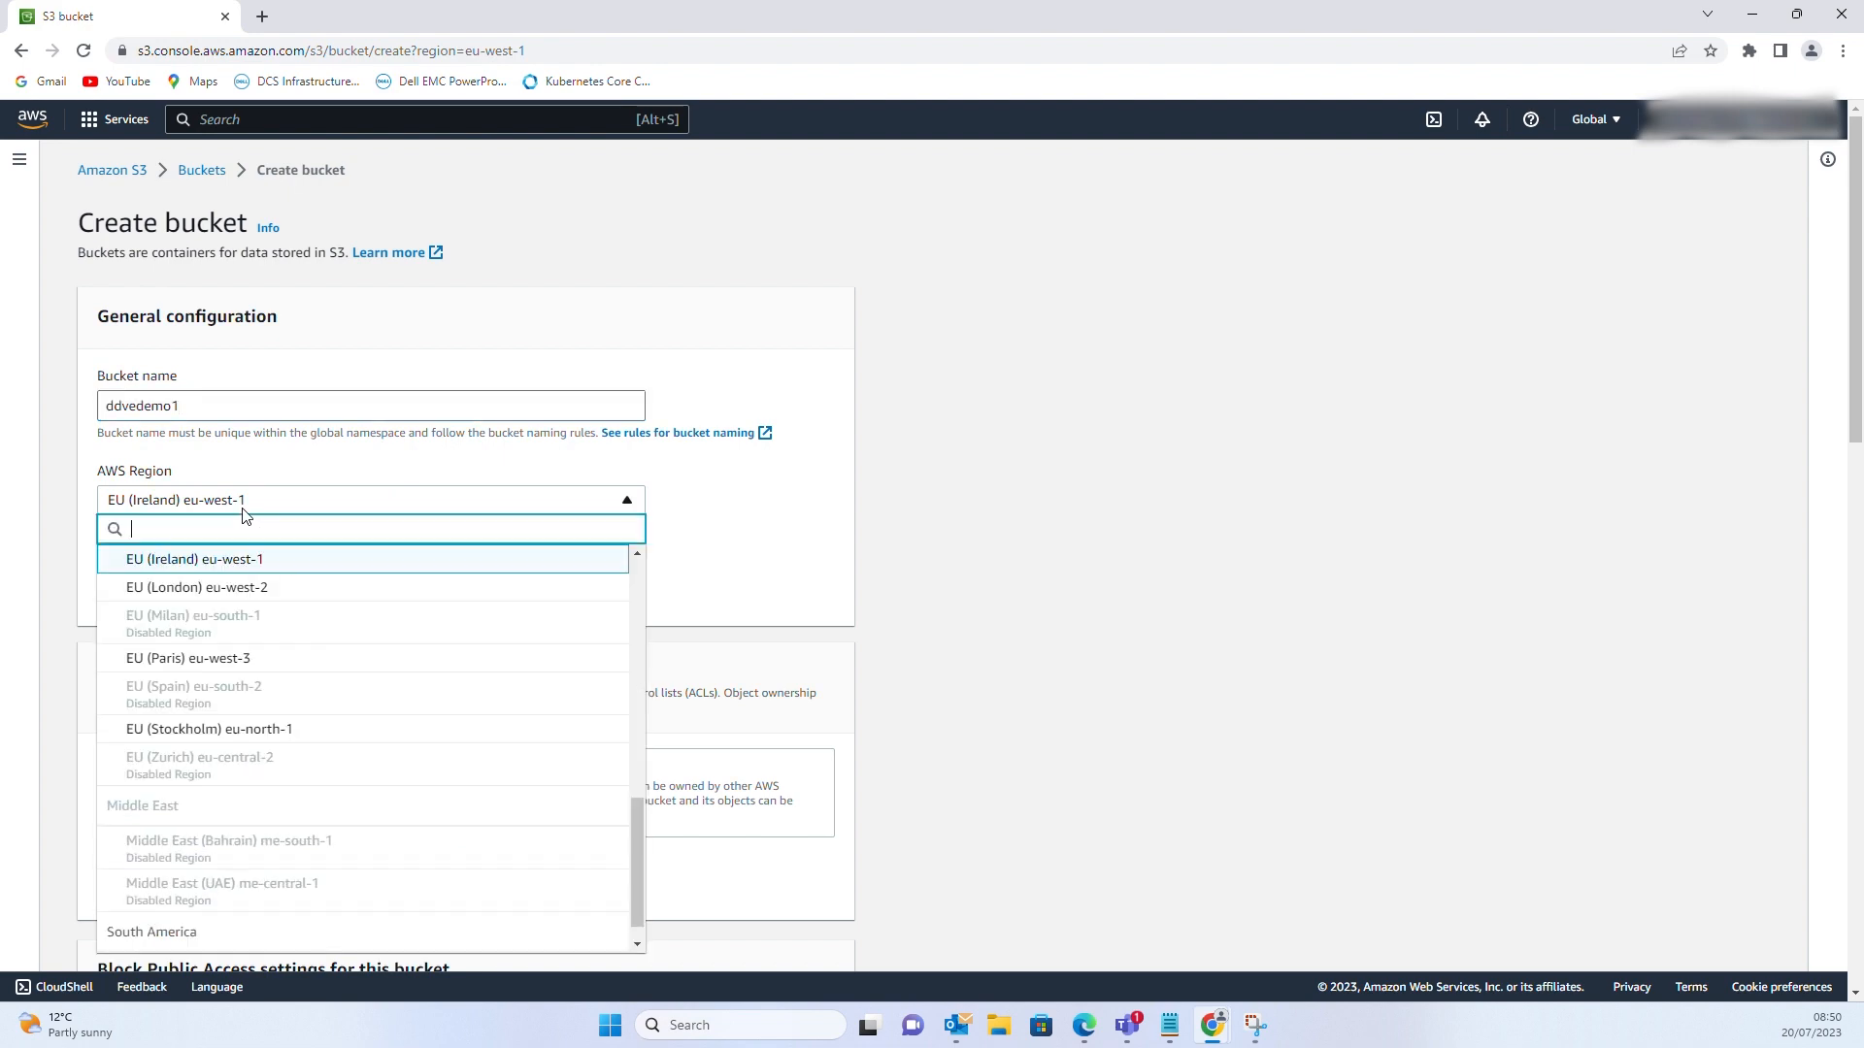
pyautogui.click(209, 568)
pyautogui.scroll(-3, 492, 648)
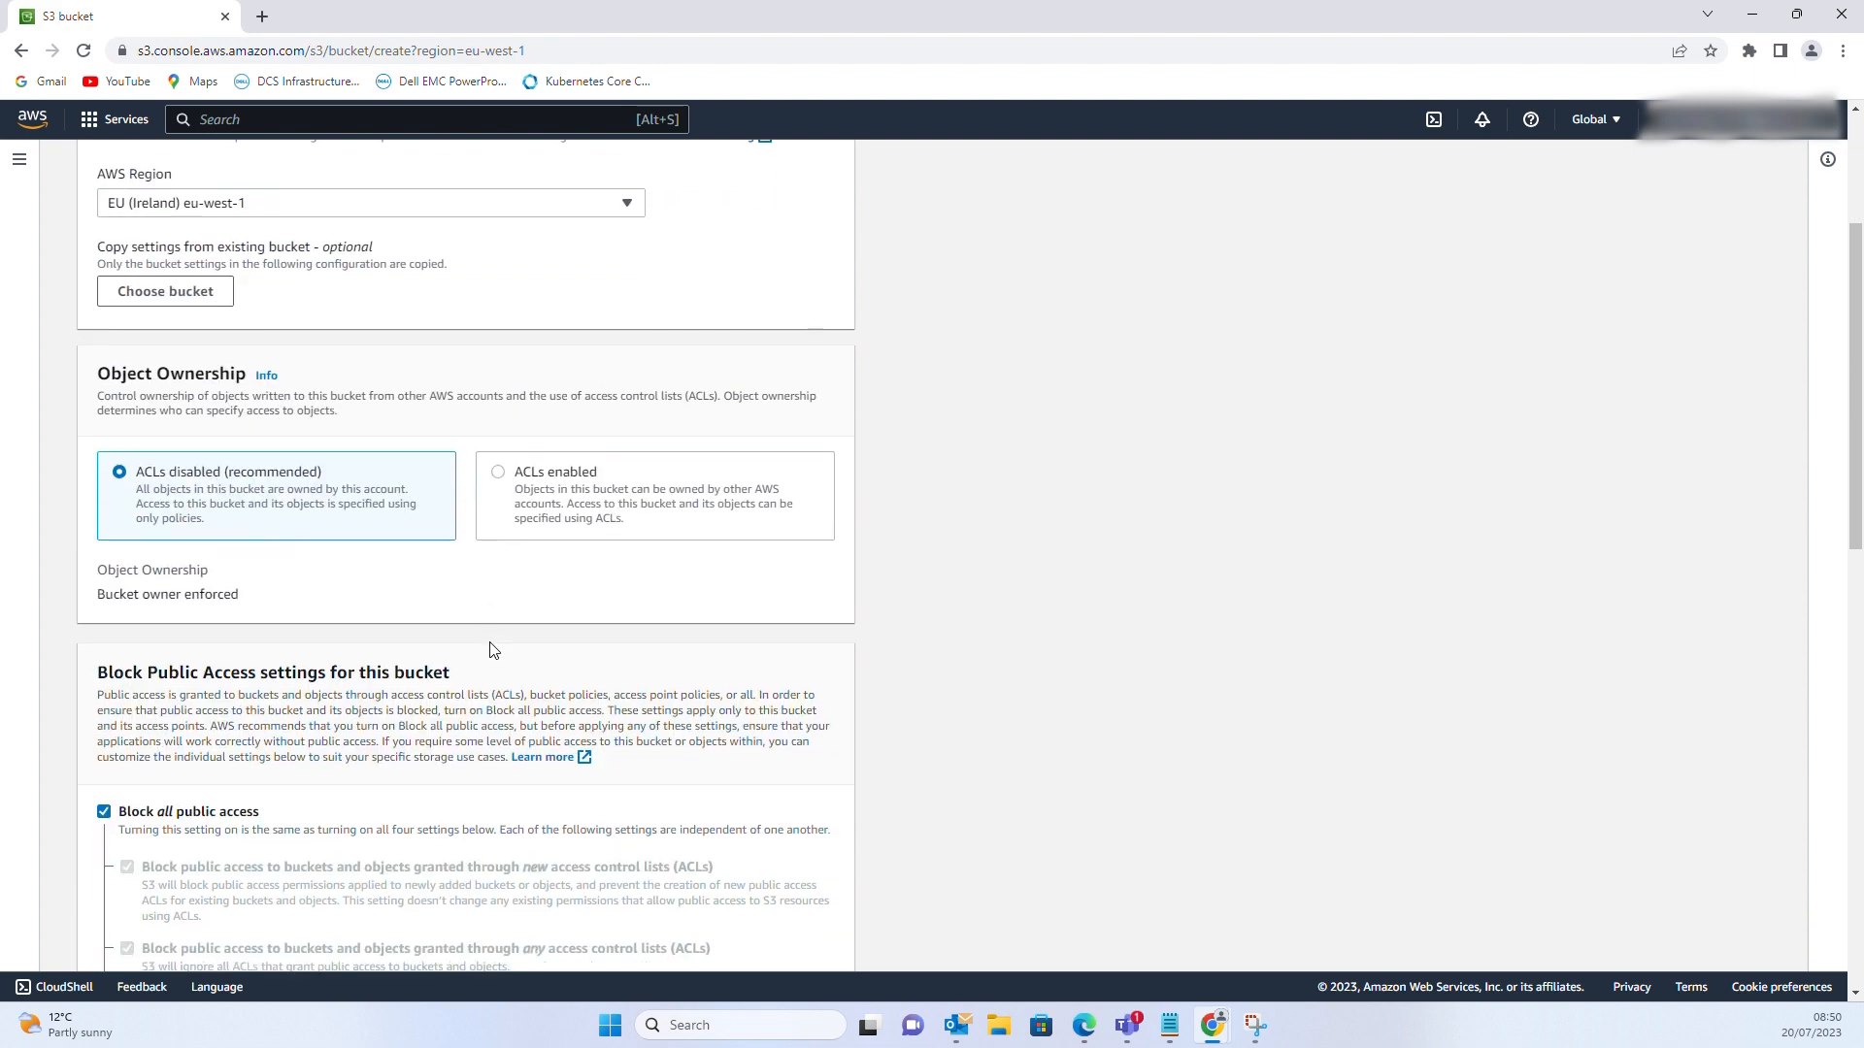
pyautogui.scroll(-2, 491, 648)
pyautogui.scroll(-3, 222, 618)
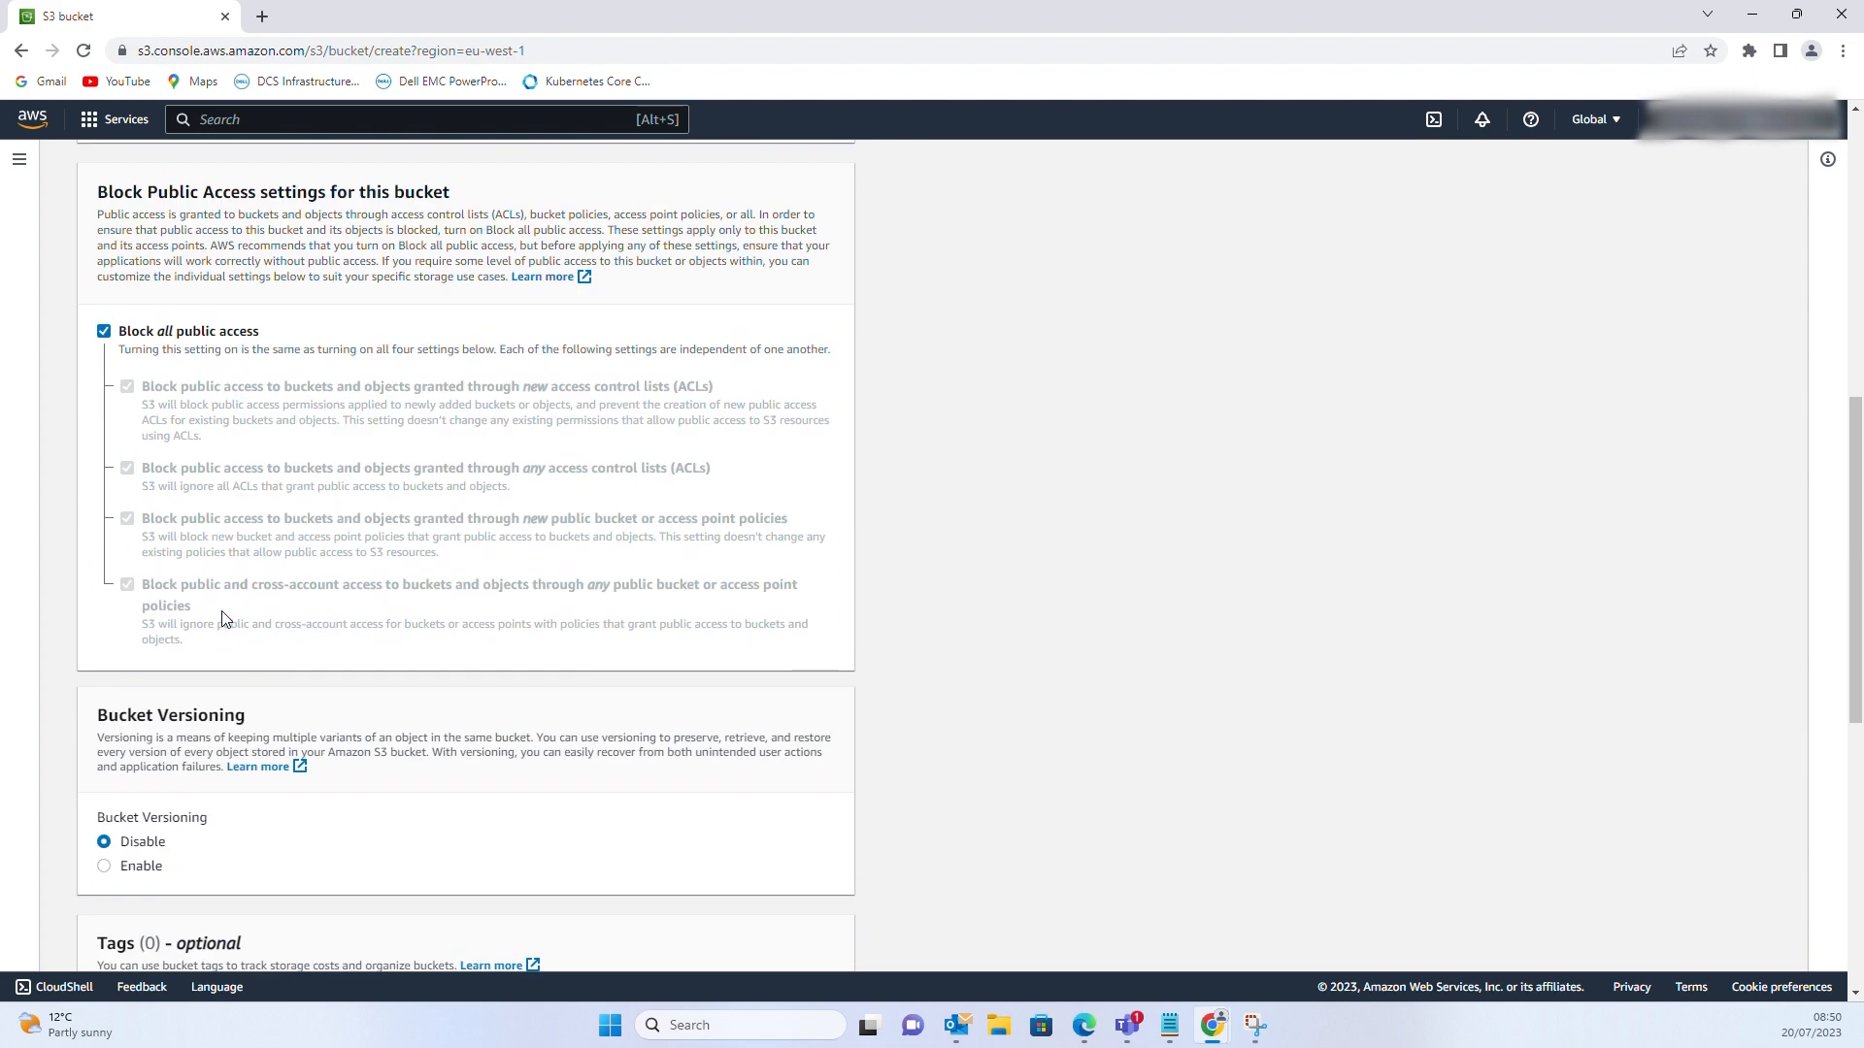
pyautogui.scroll(-7, 223, 618)
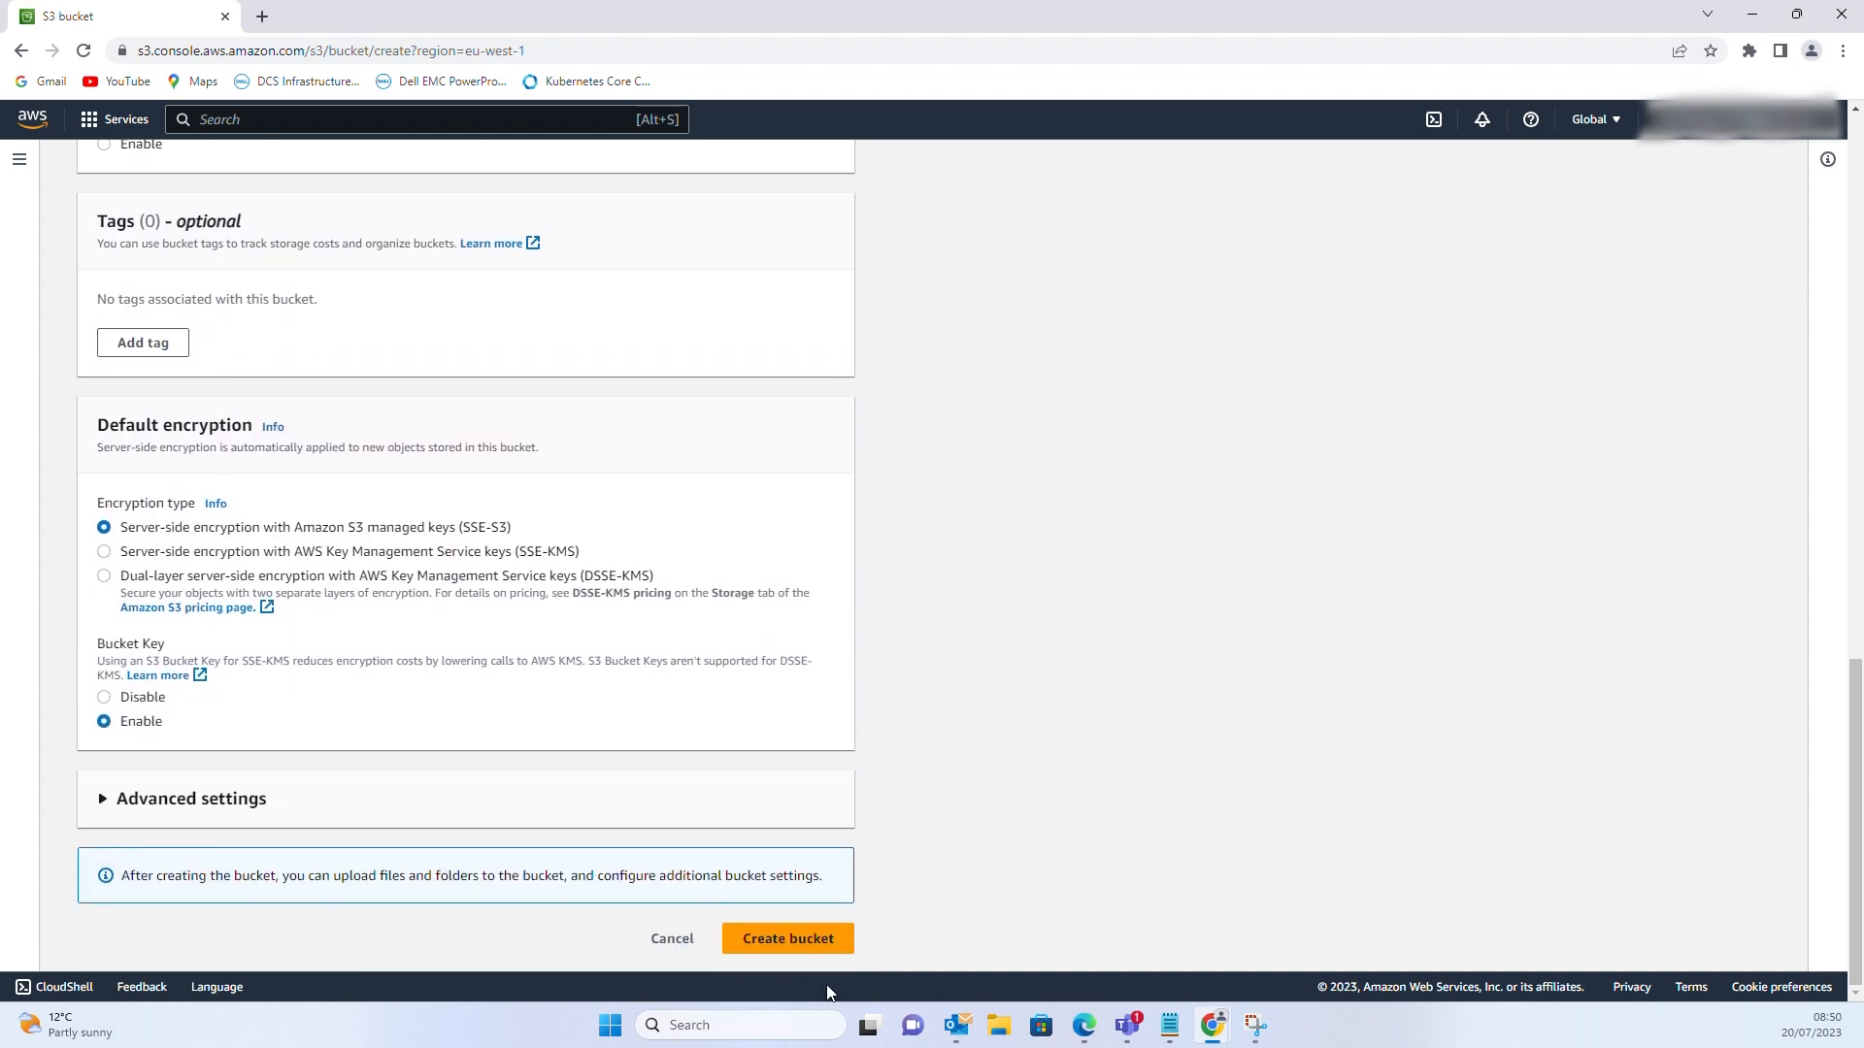
pyautogui.click(797, 940)
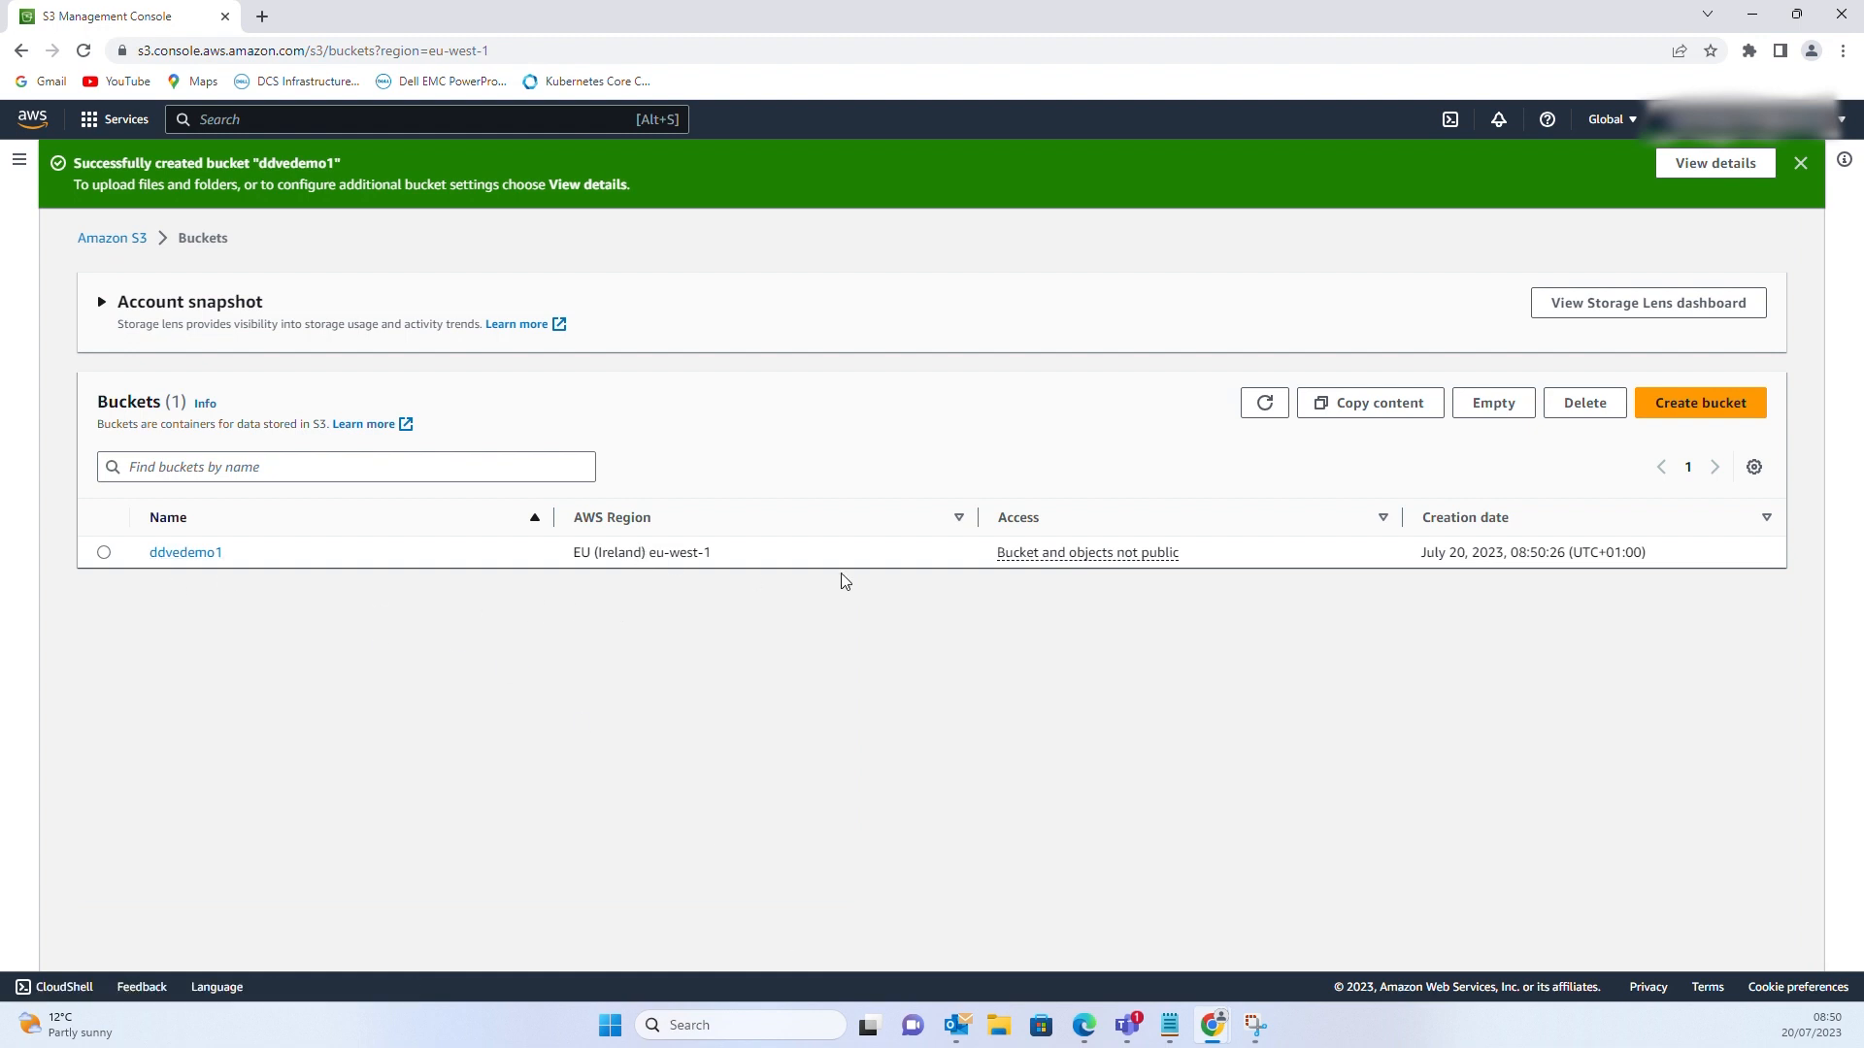
pyautogui.click(205, 118)
# Start a new IAM policy in the JSON editor
pyautogui.write('iam')
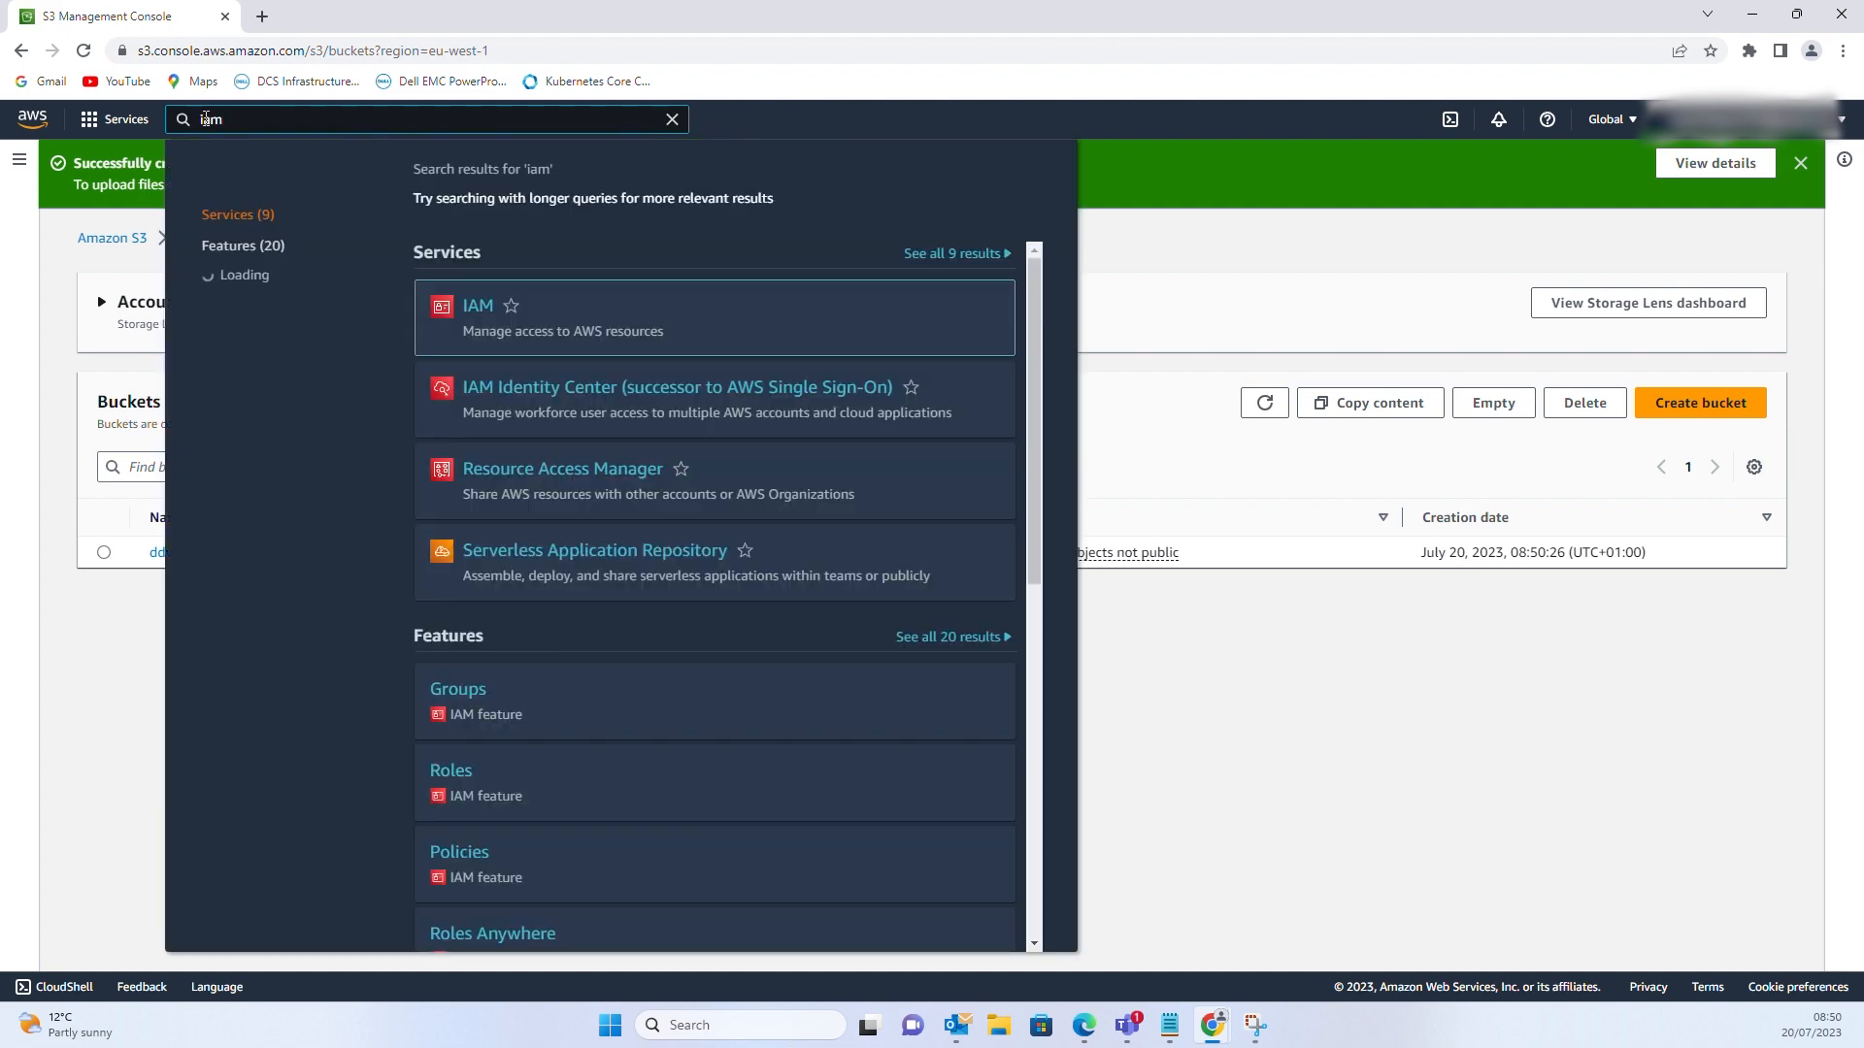
pyautogui.click(476, 309)
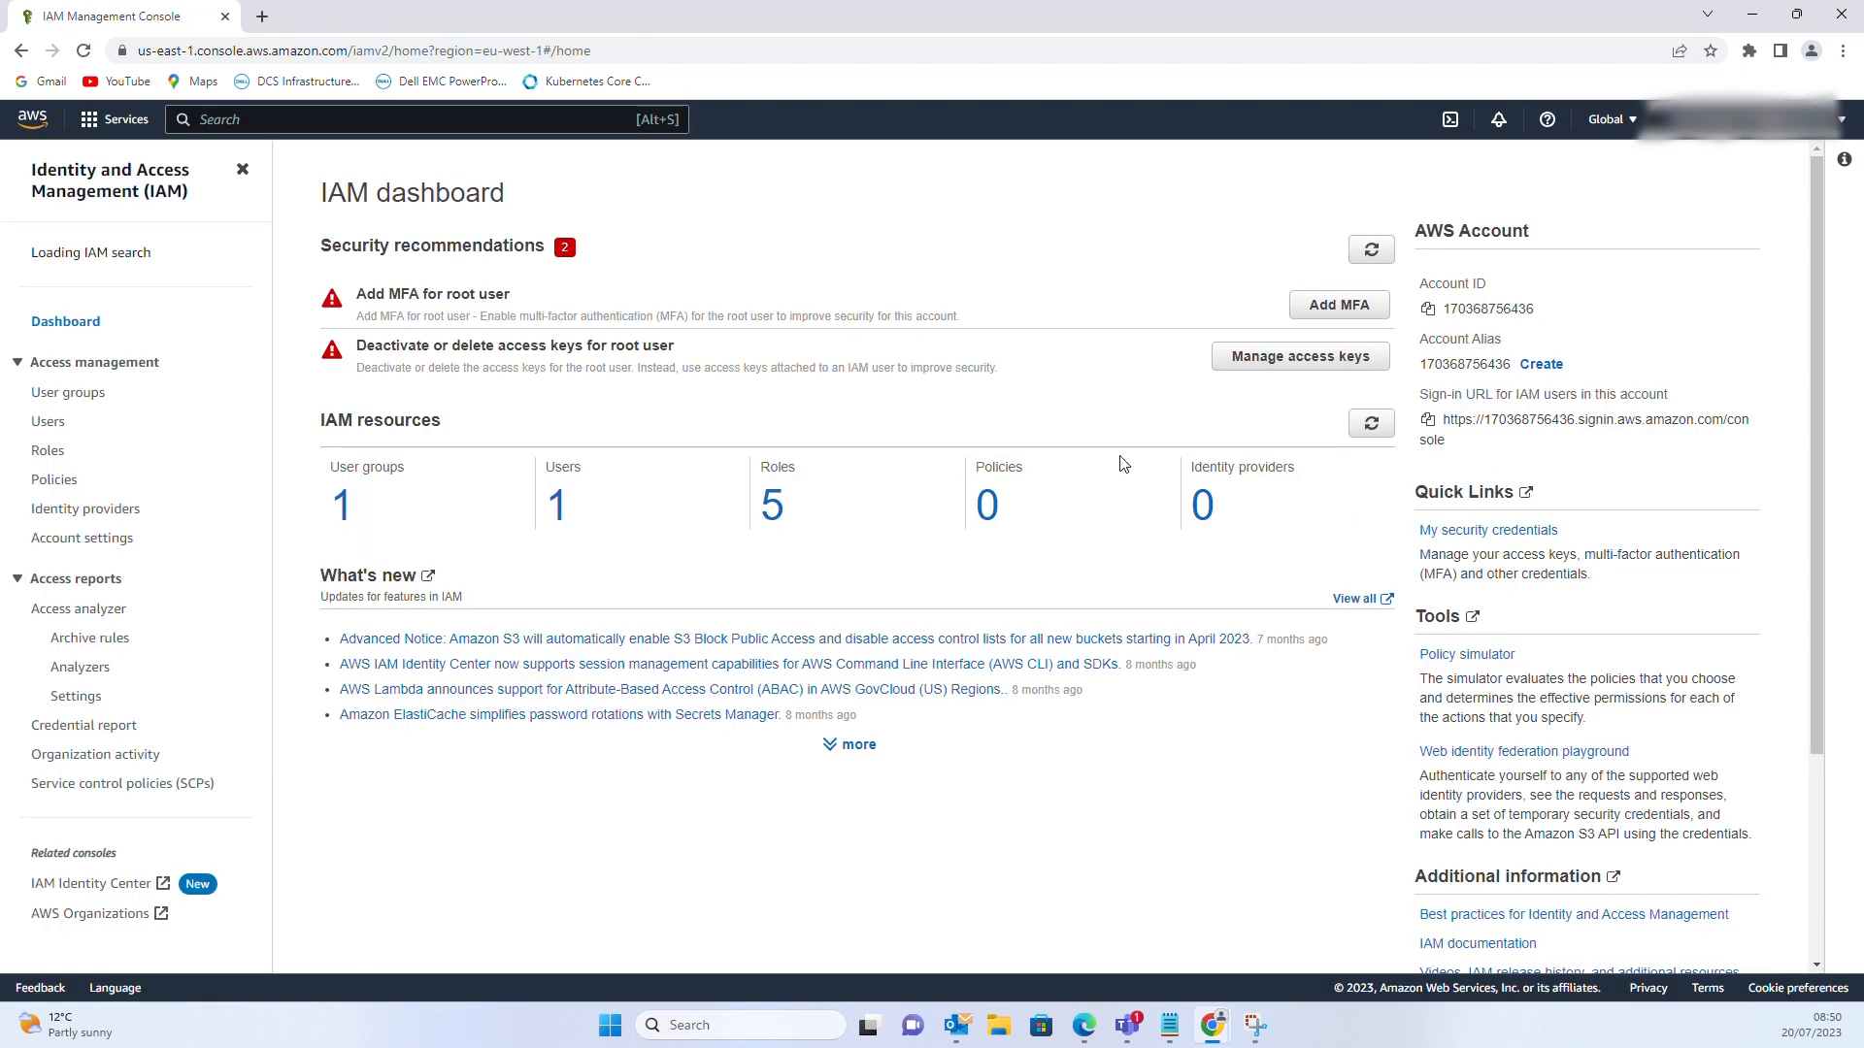
pyautogui.click(990, 522)
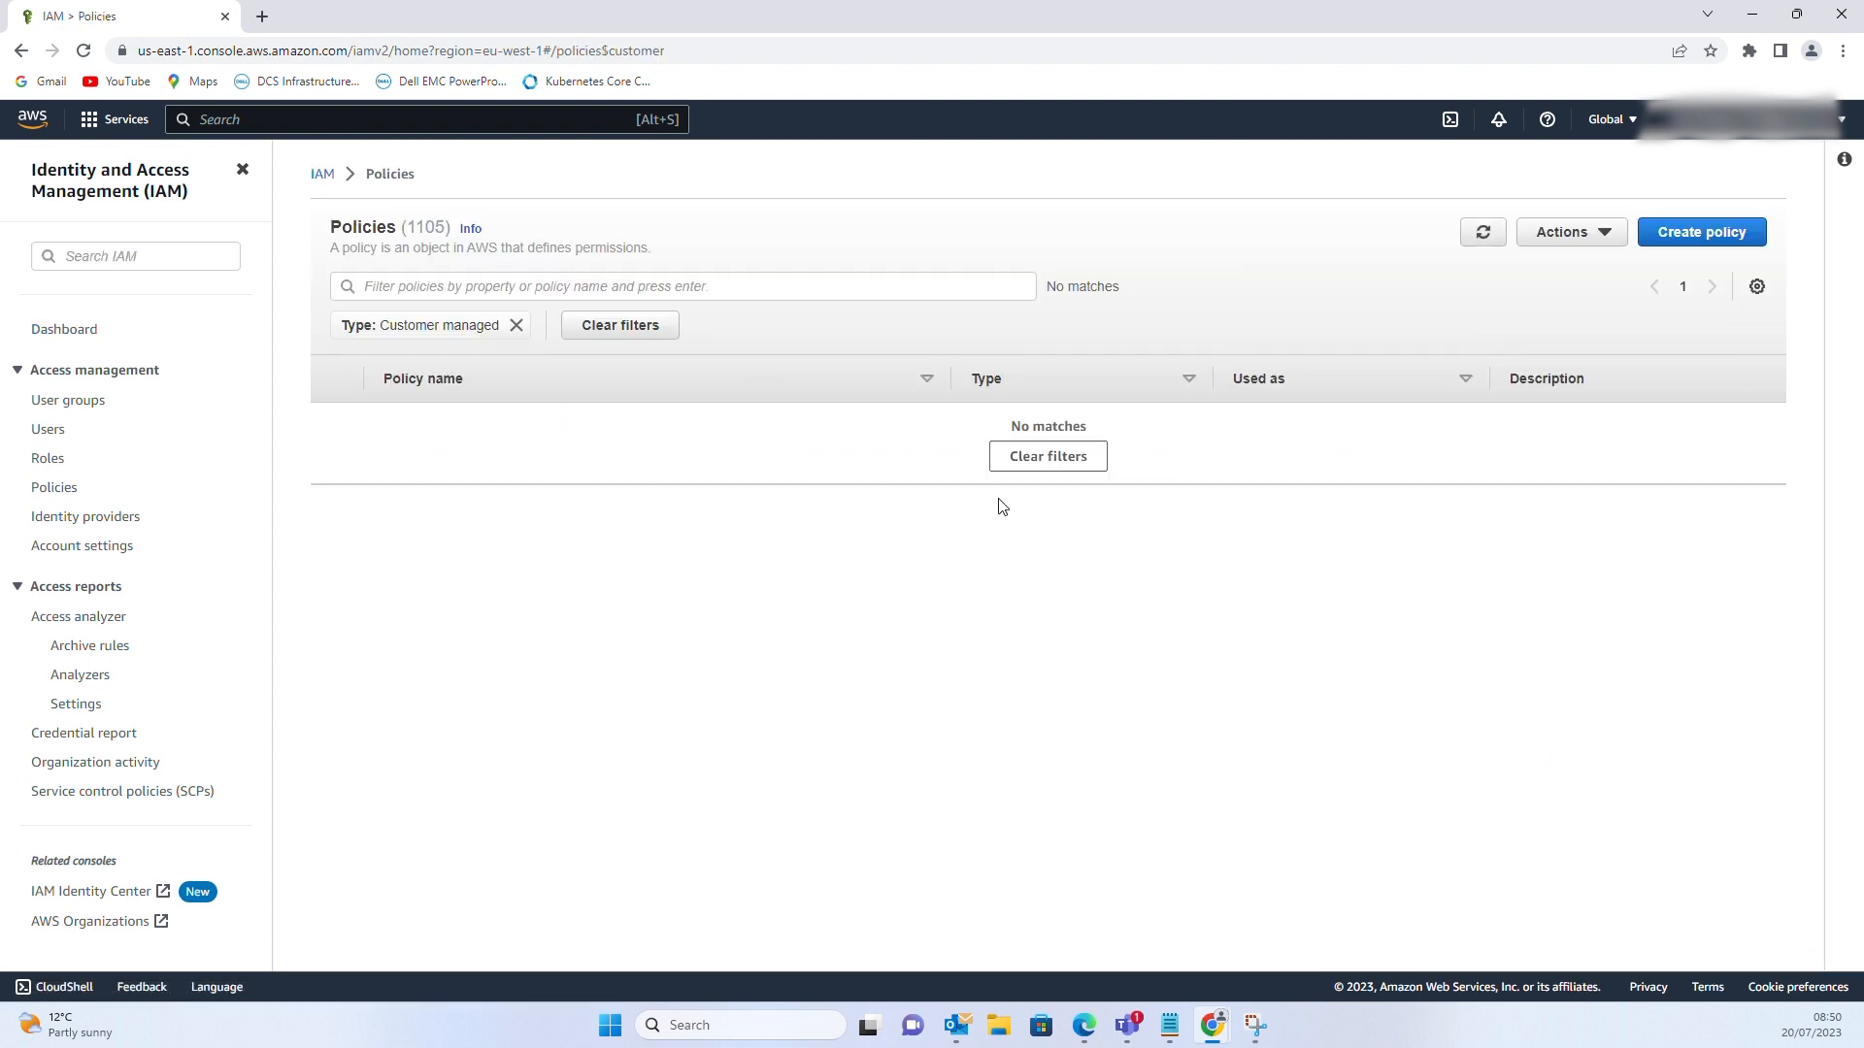
pyautogui.click(1704, 249)
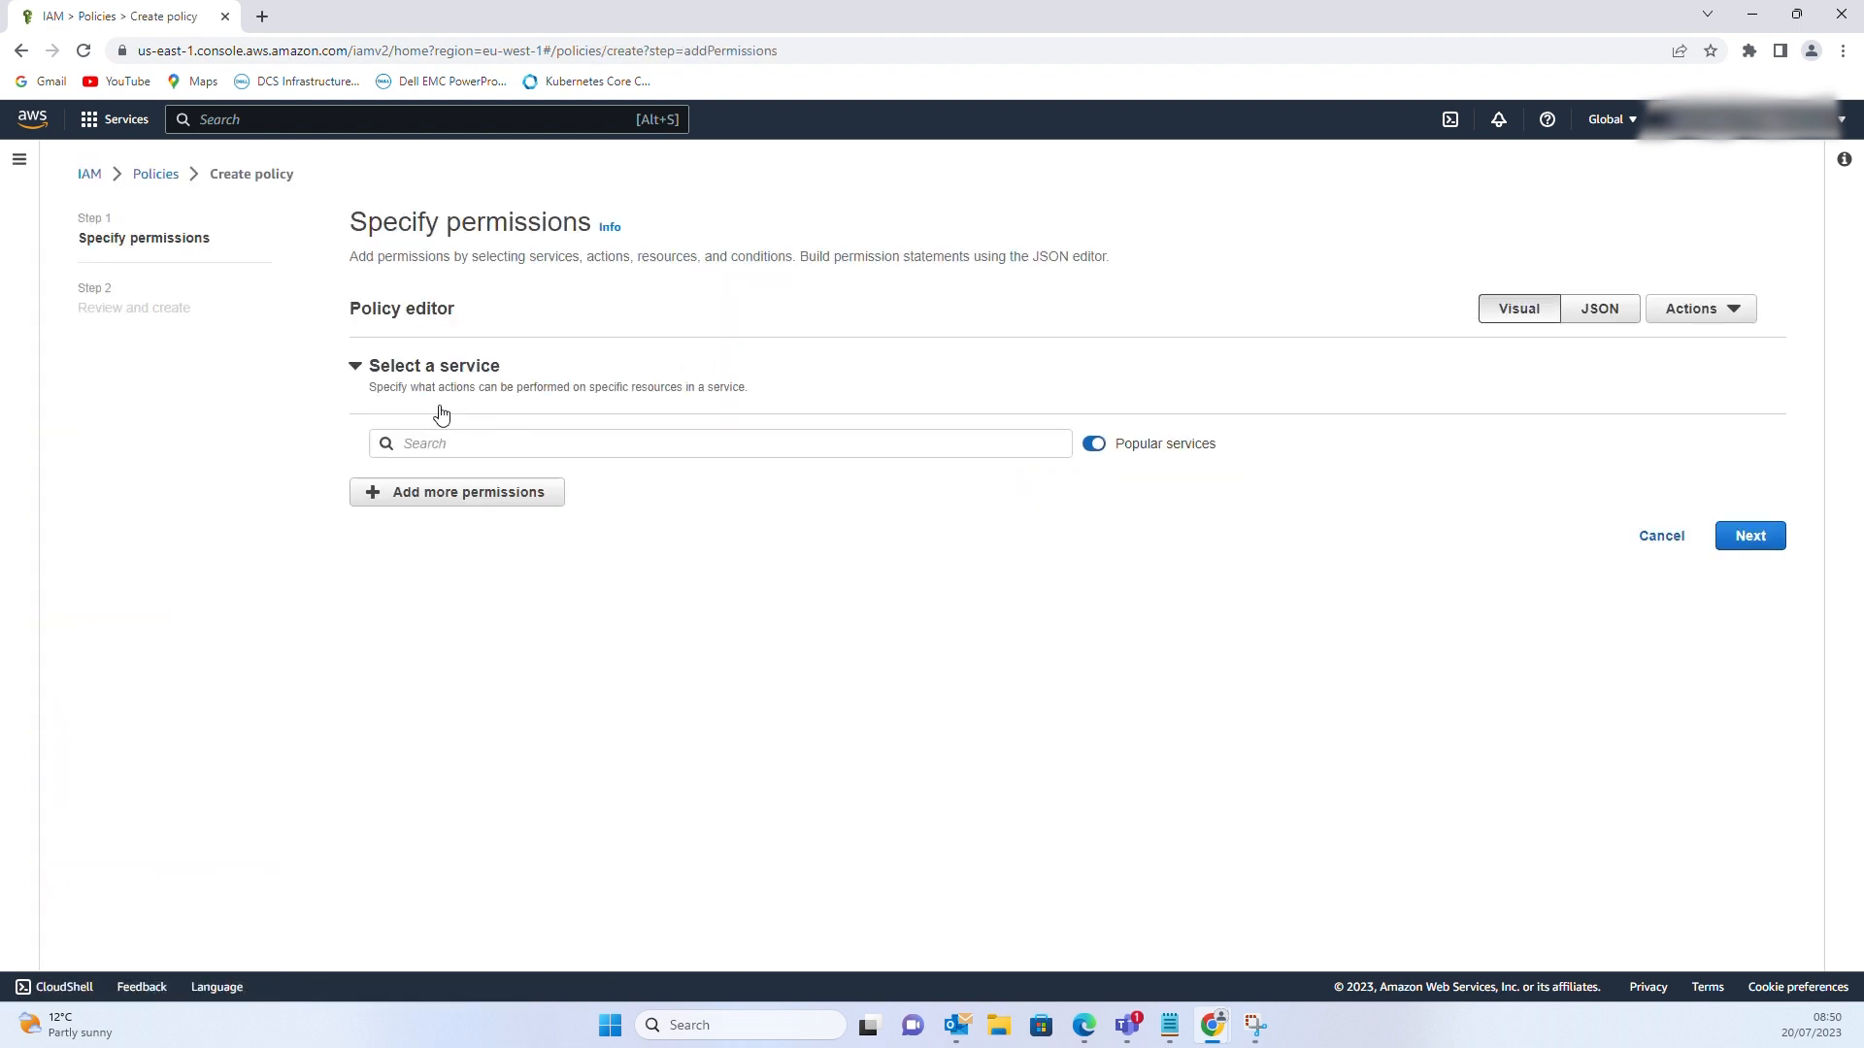
pyautogui.click(1602, 314)
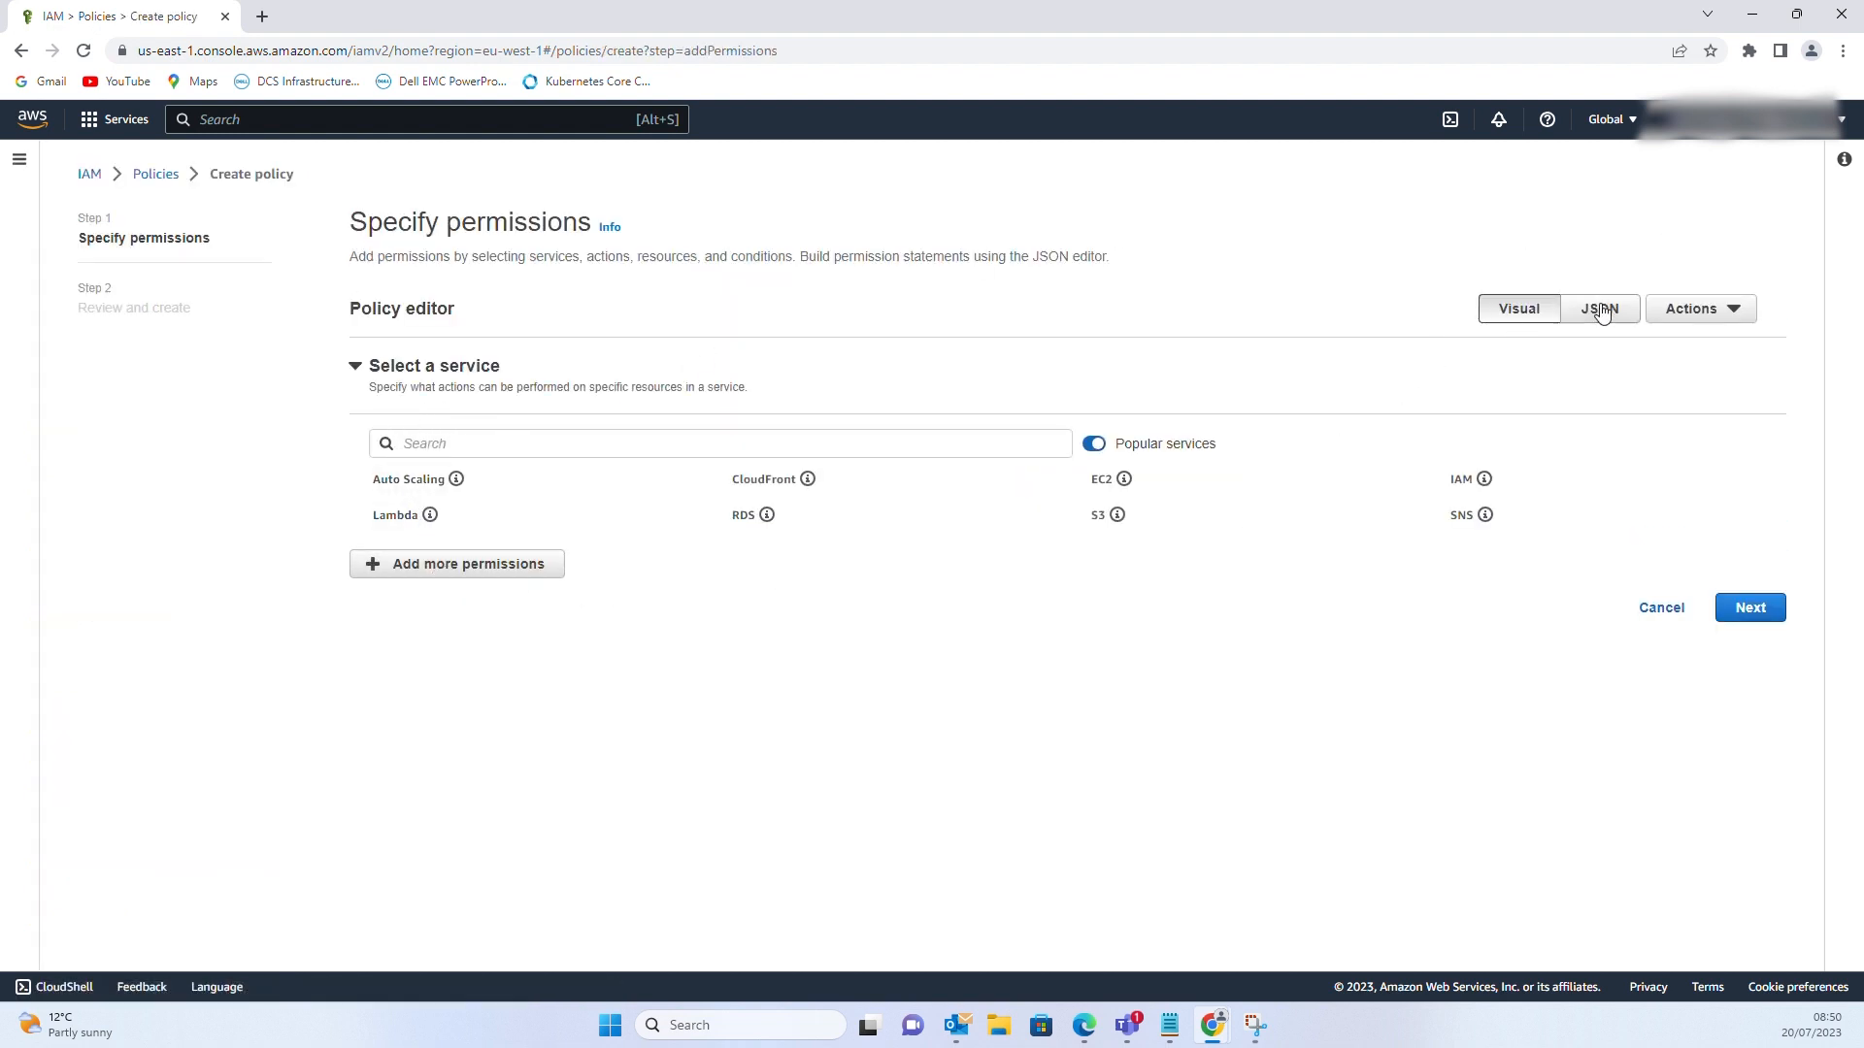
# Replace the default policy JSON with the prepared ddvedemo1 S3 policy
pyautogui.moveTo(421, 560); pyautogui.dragTo(386, 338)
pyautogui.press('Delete')
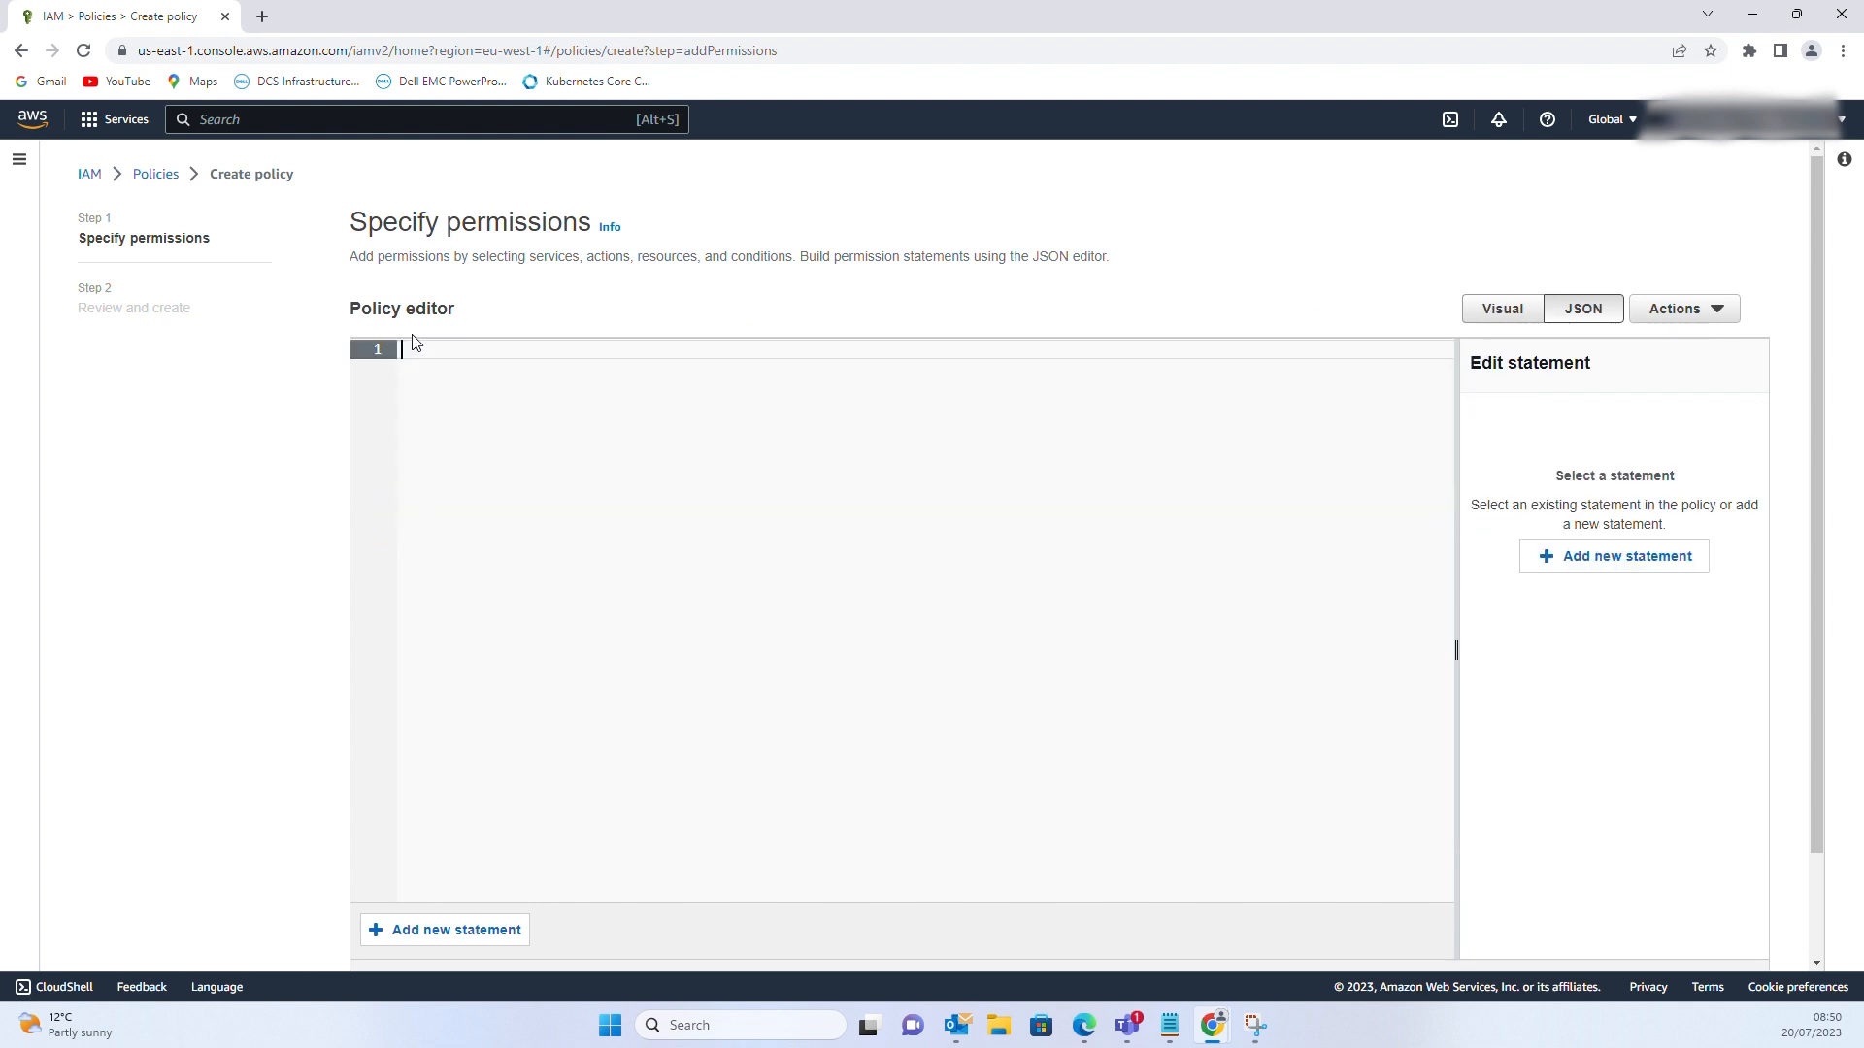
pyautogui.rightClick(413, 347)
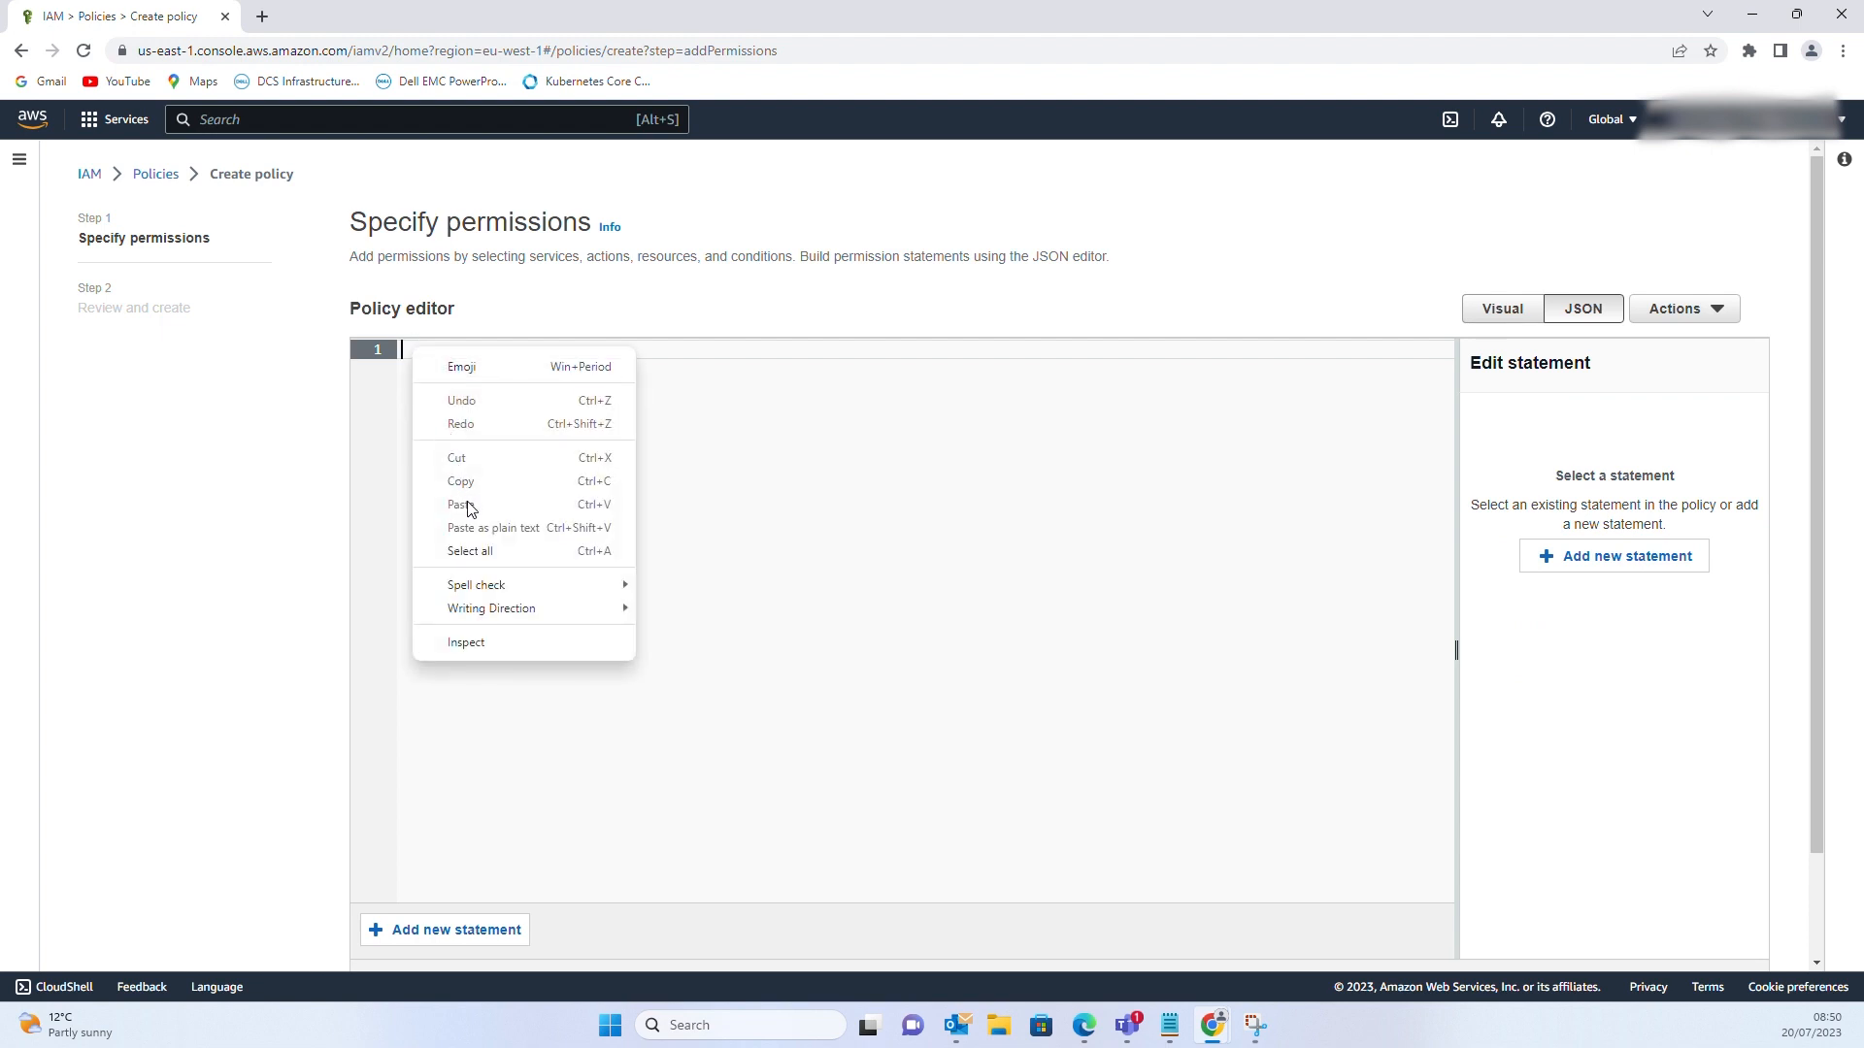
pyautogui.hotkey('alt', 'Tab')
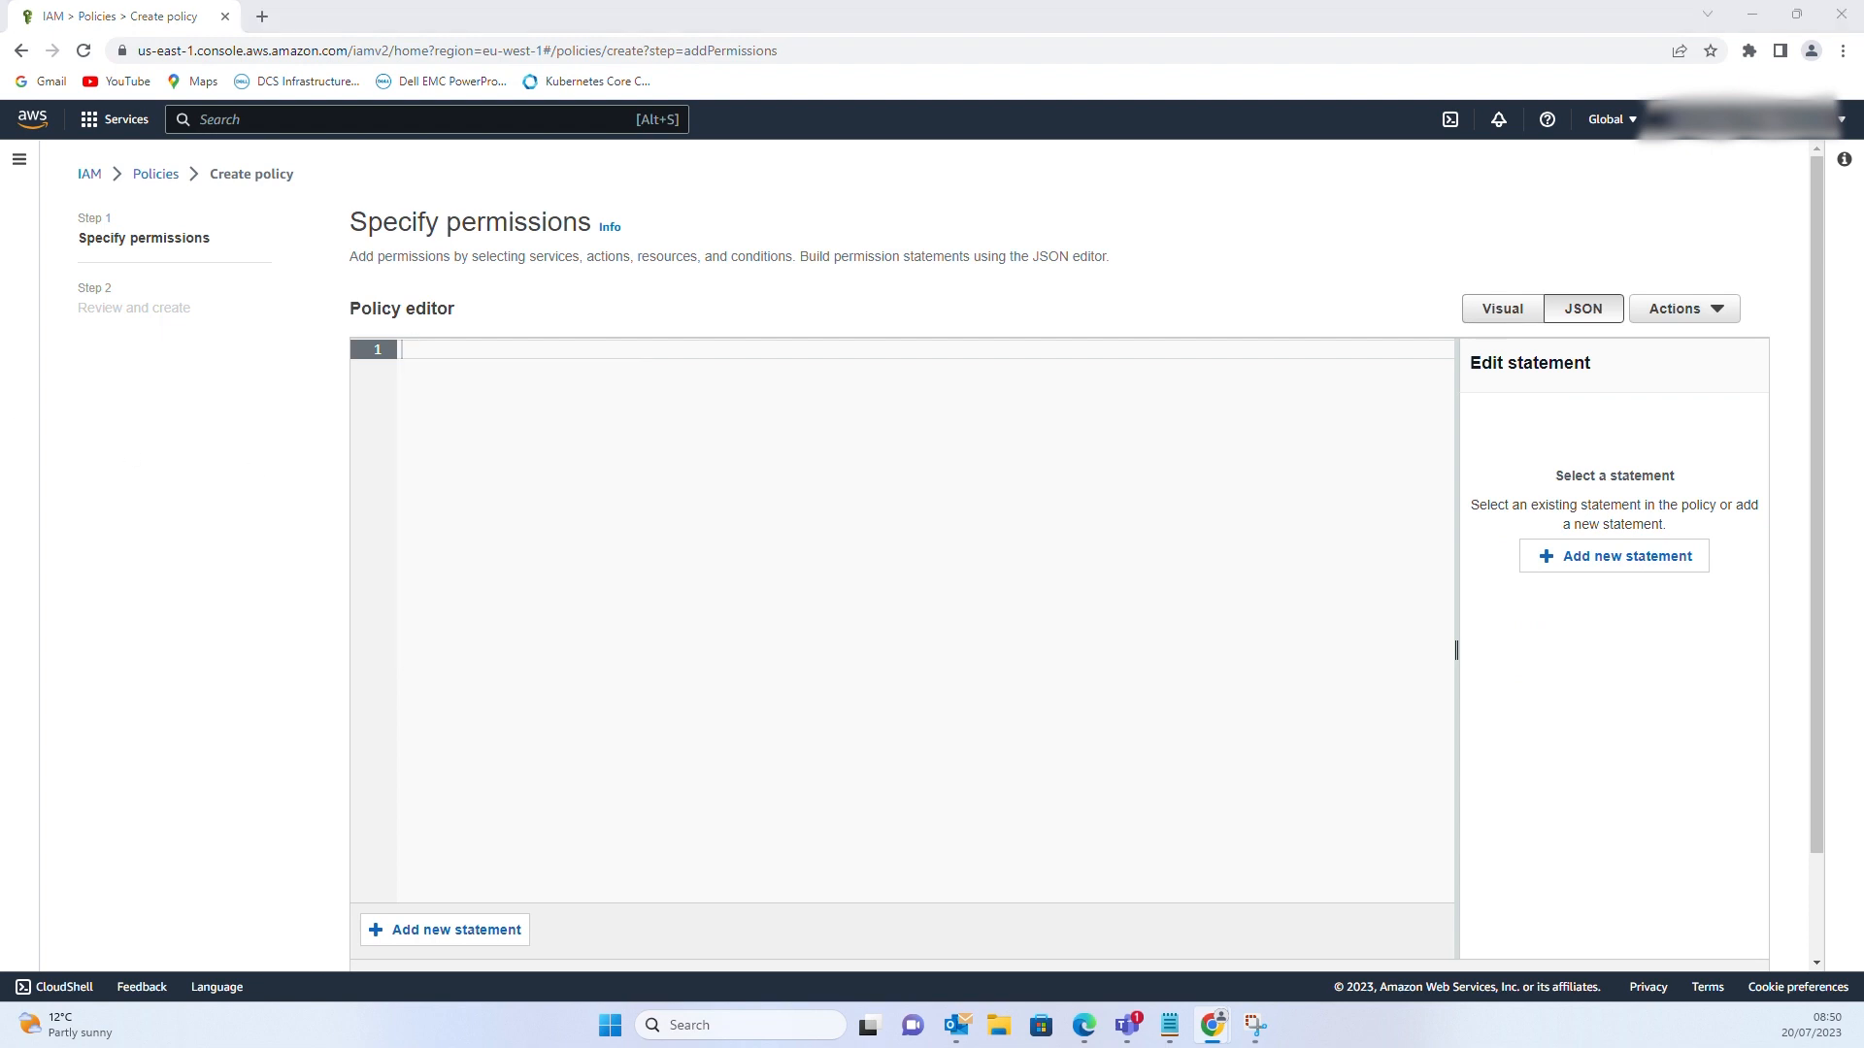
pyautogui.rightClick(423, 358)
pyautogui.click(476, 510)
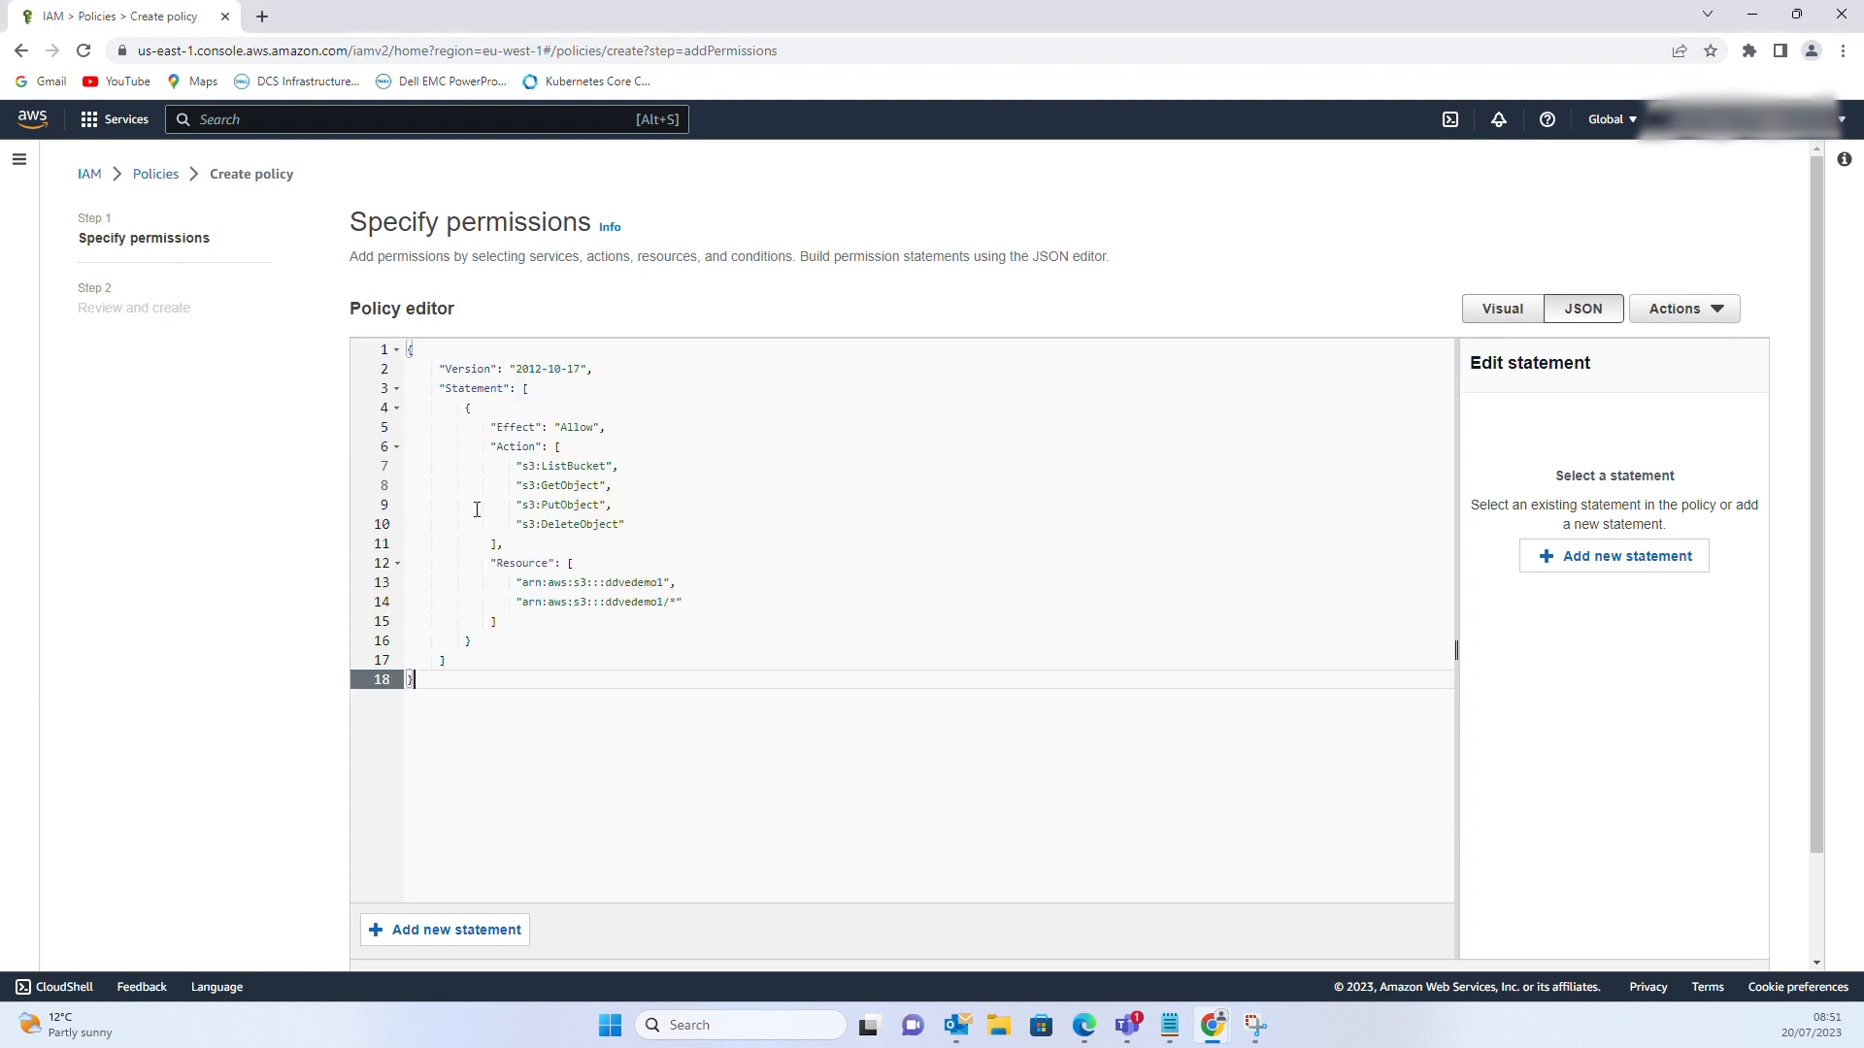
pyautogui.moveTo(668, 602); pyautogui.dragTo(600, 601)
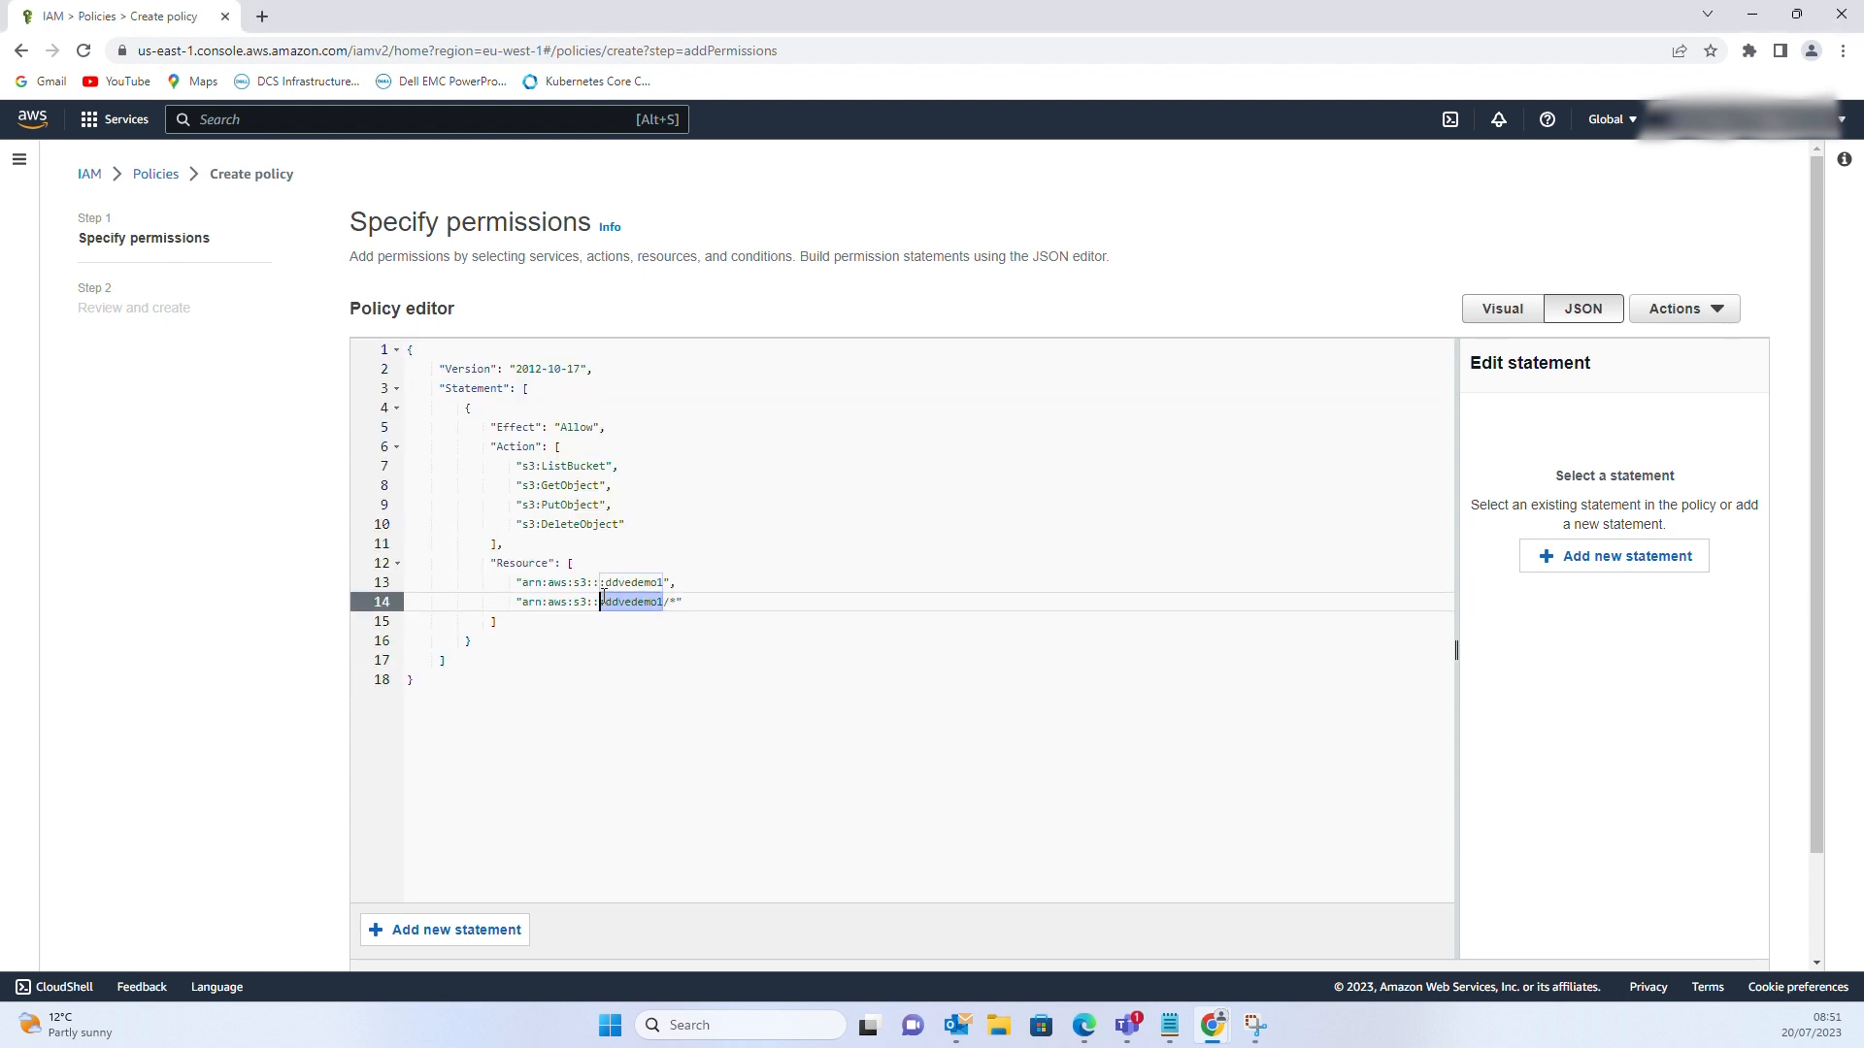
pyautogui.scroll(-1, 880, 638)
pyautogui.scroll(-1, 881, 637)
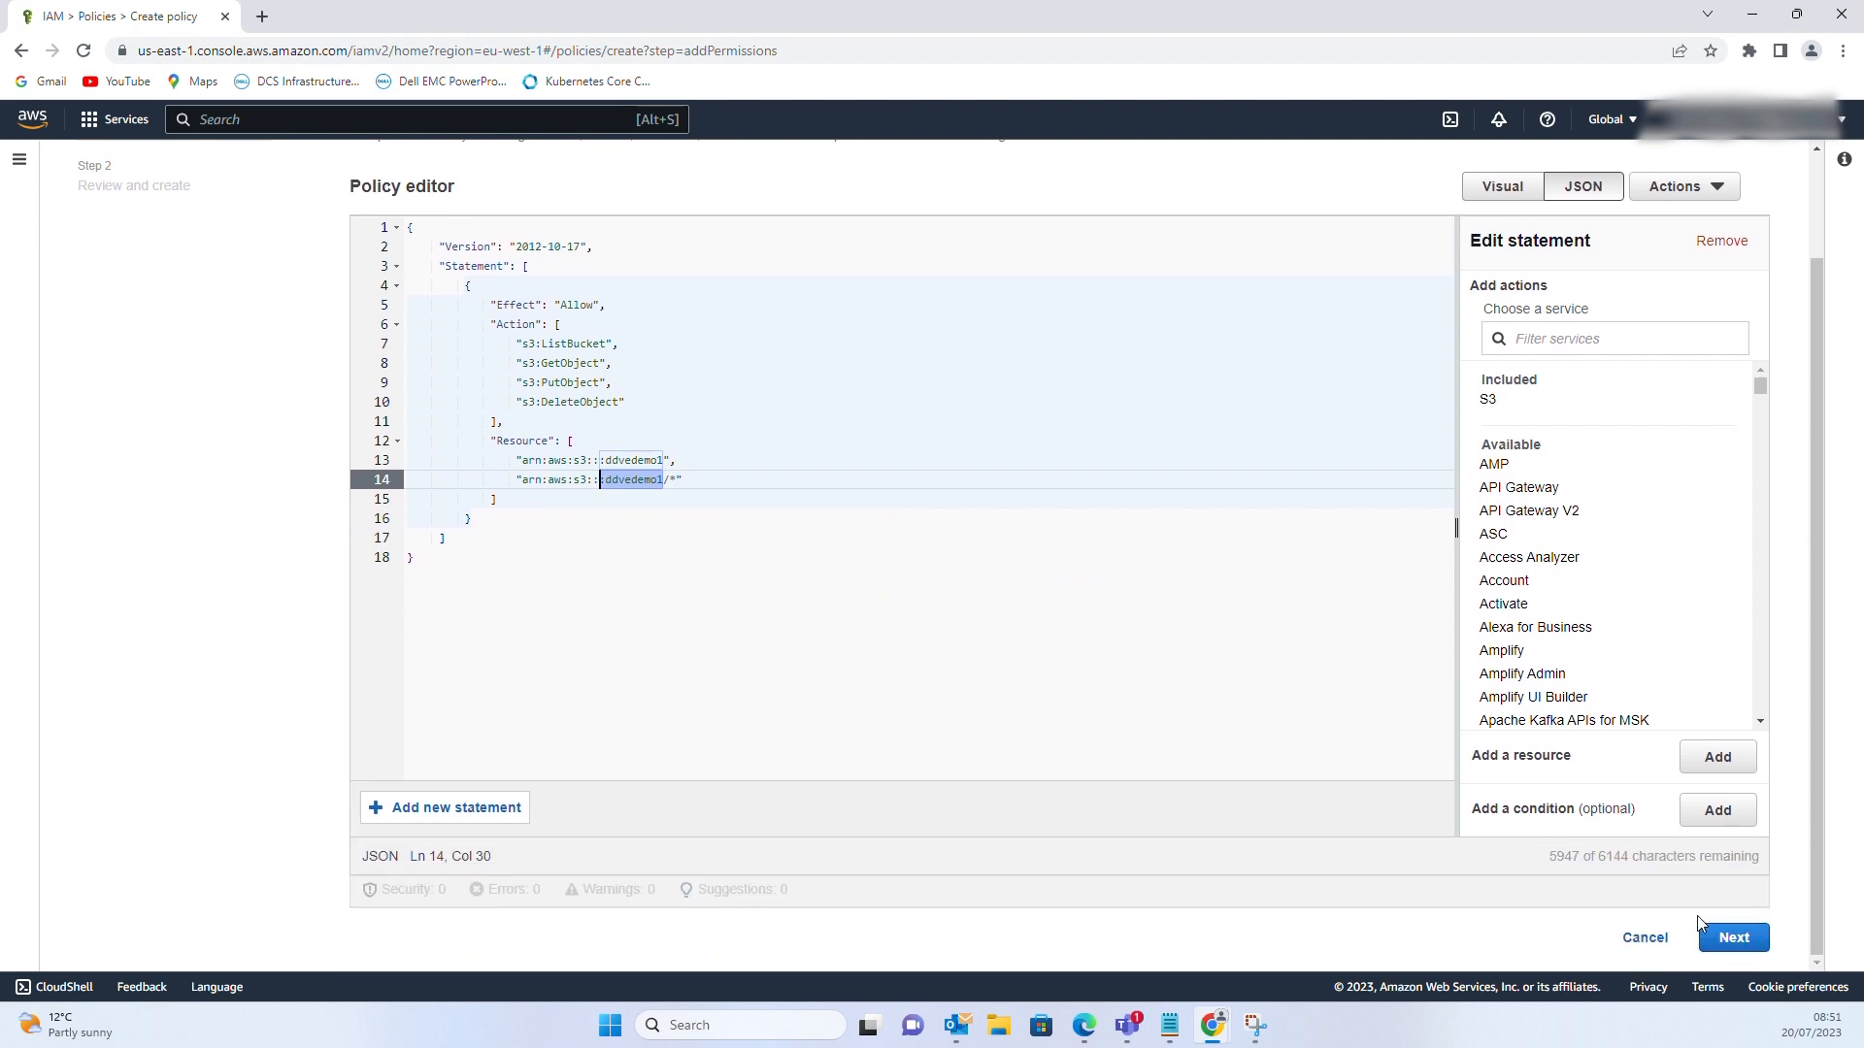
# Name the policy ddveiampolicy, create it, and expand it to view its JSON
pyautogui.click(1724, 937)
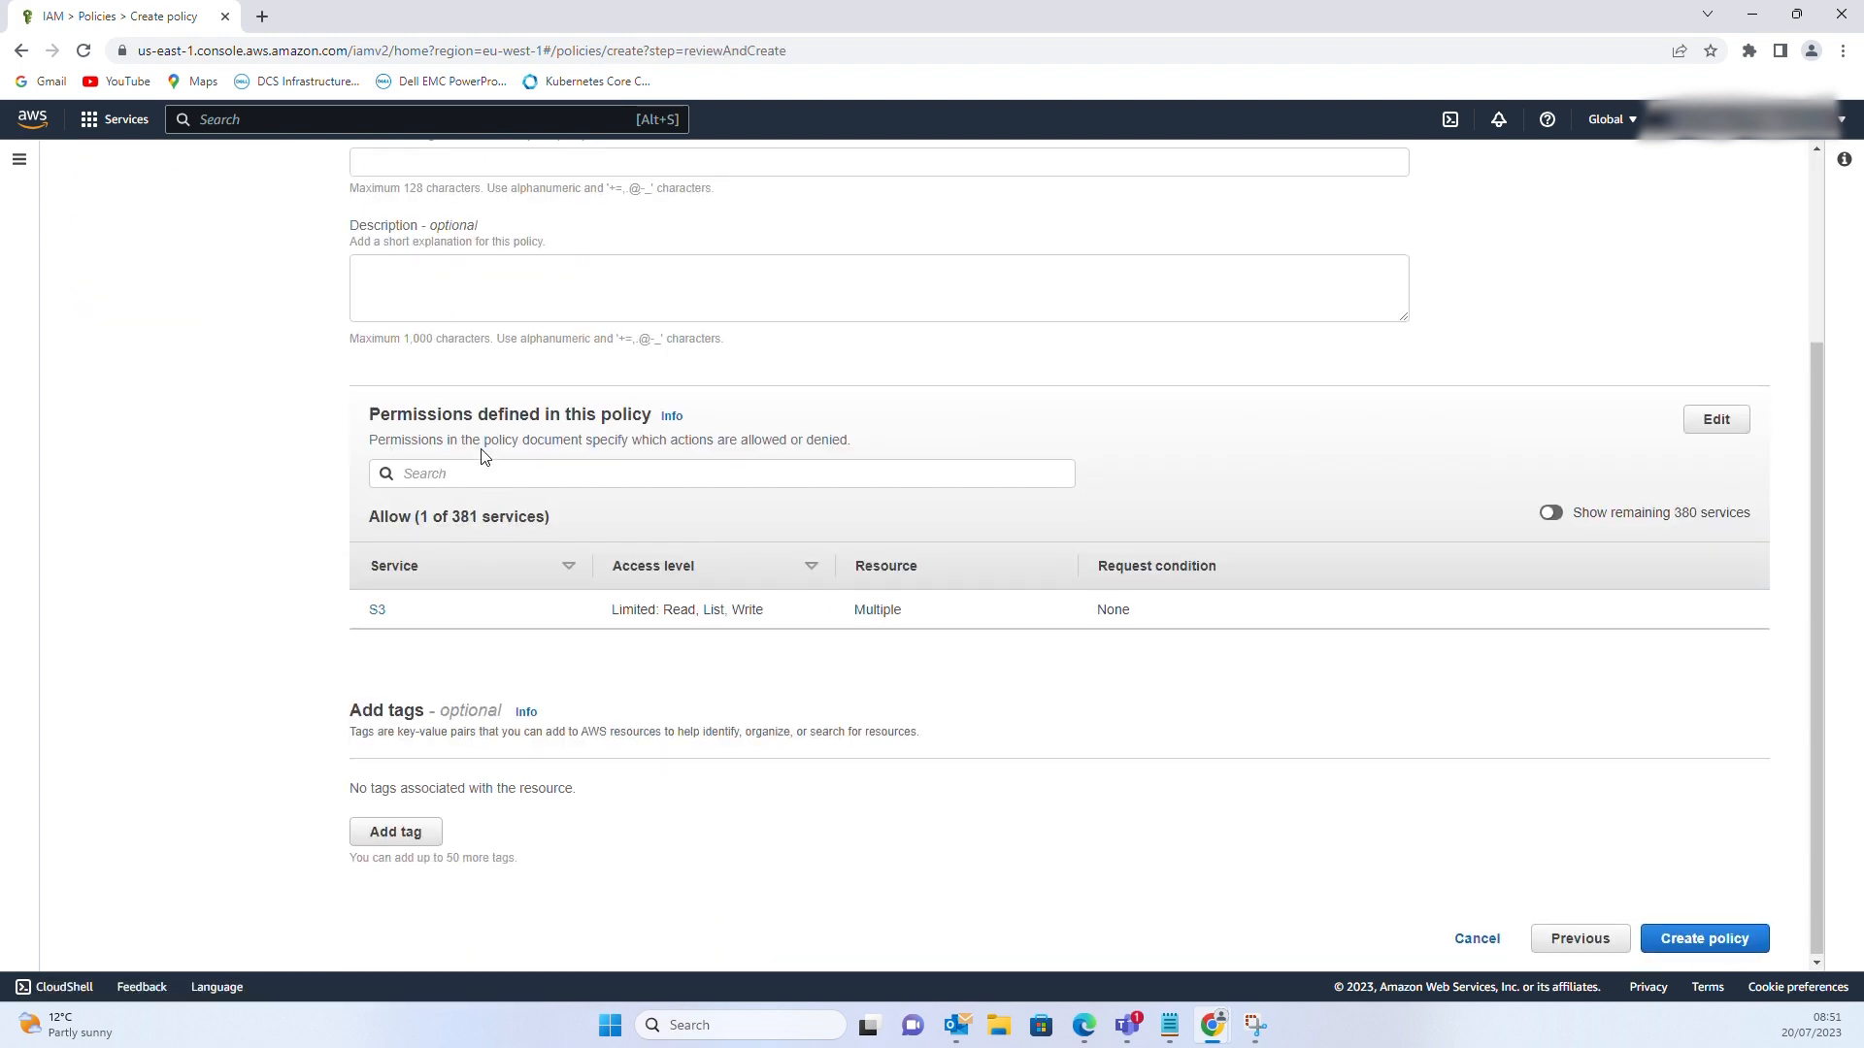
pyautogui.scroll(3, 492, 340)
pyautogui.click(407, 417)
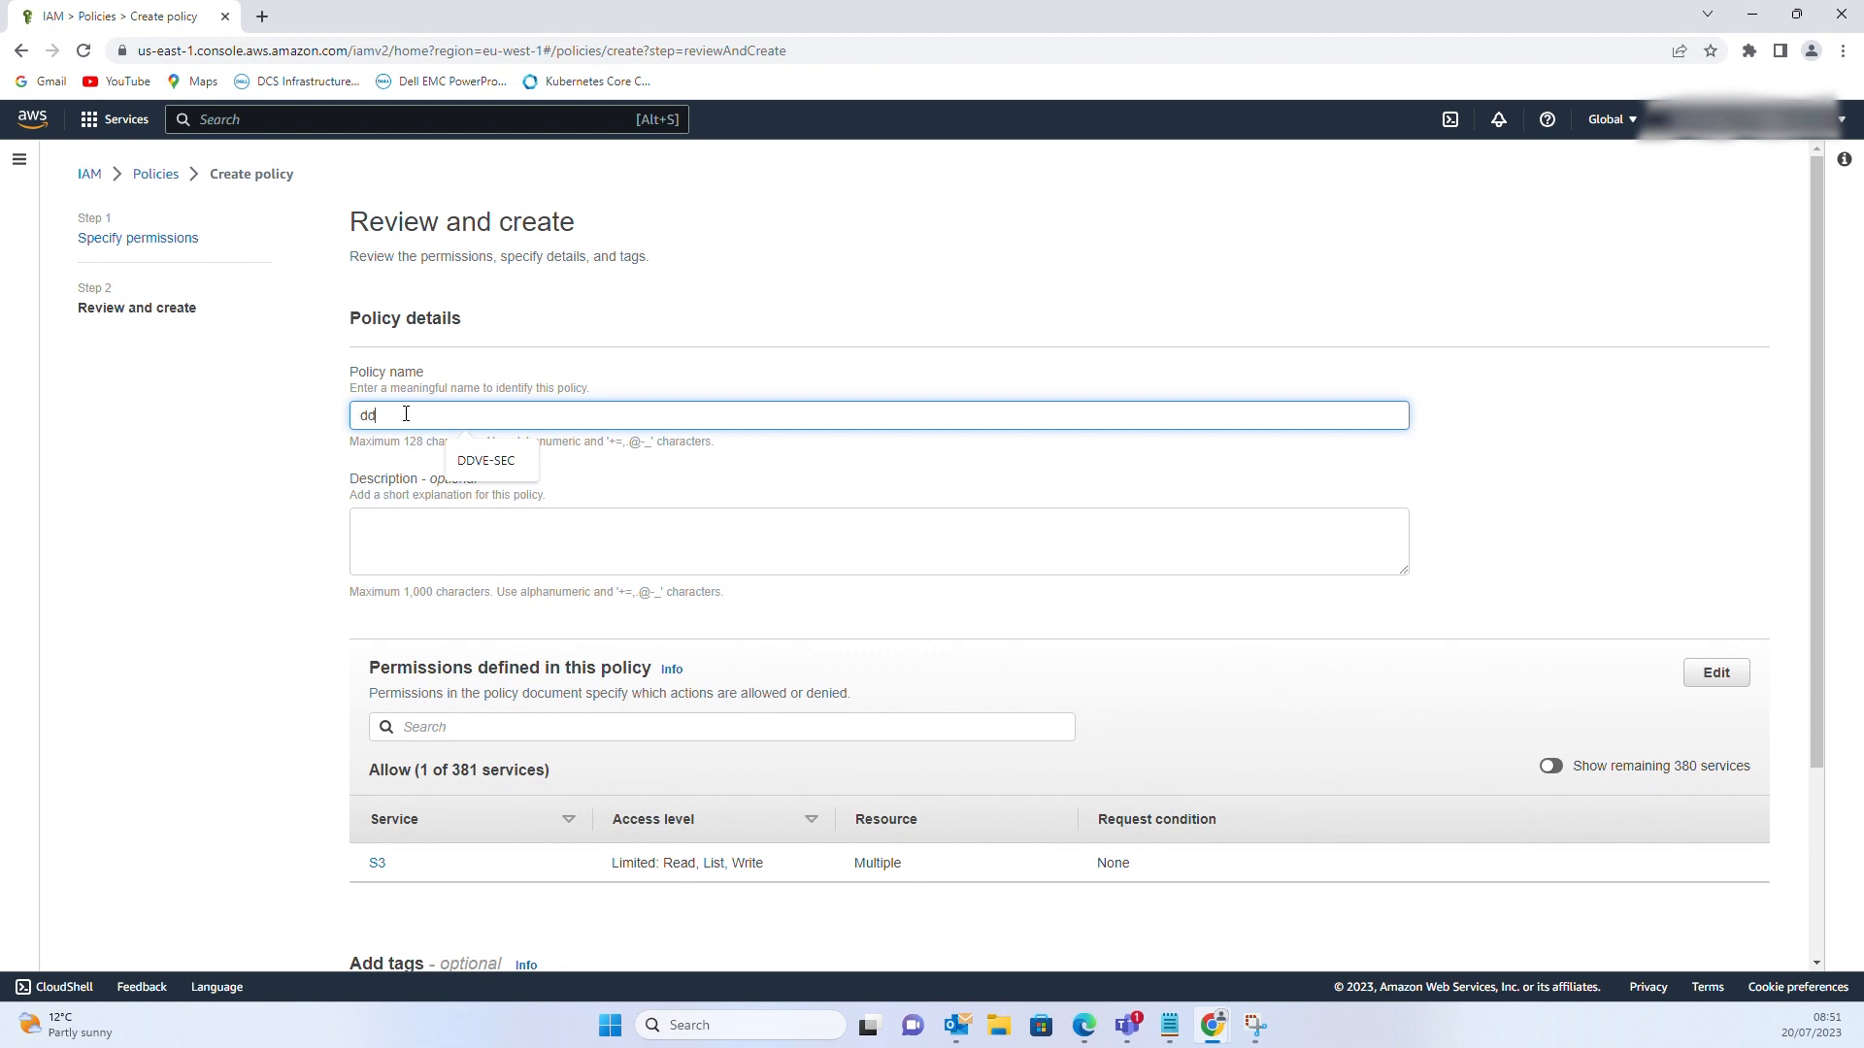
pyautogui.write('ddveiampolicy')
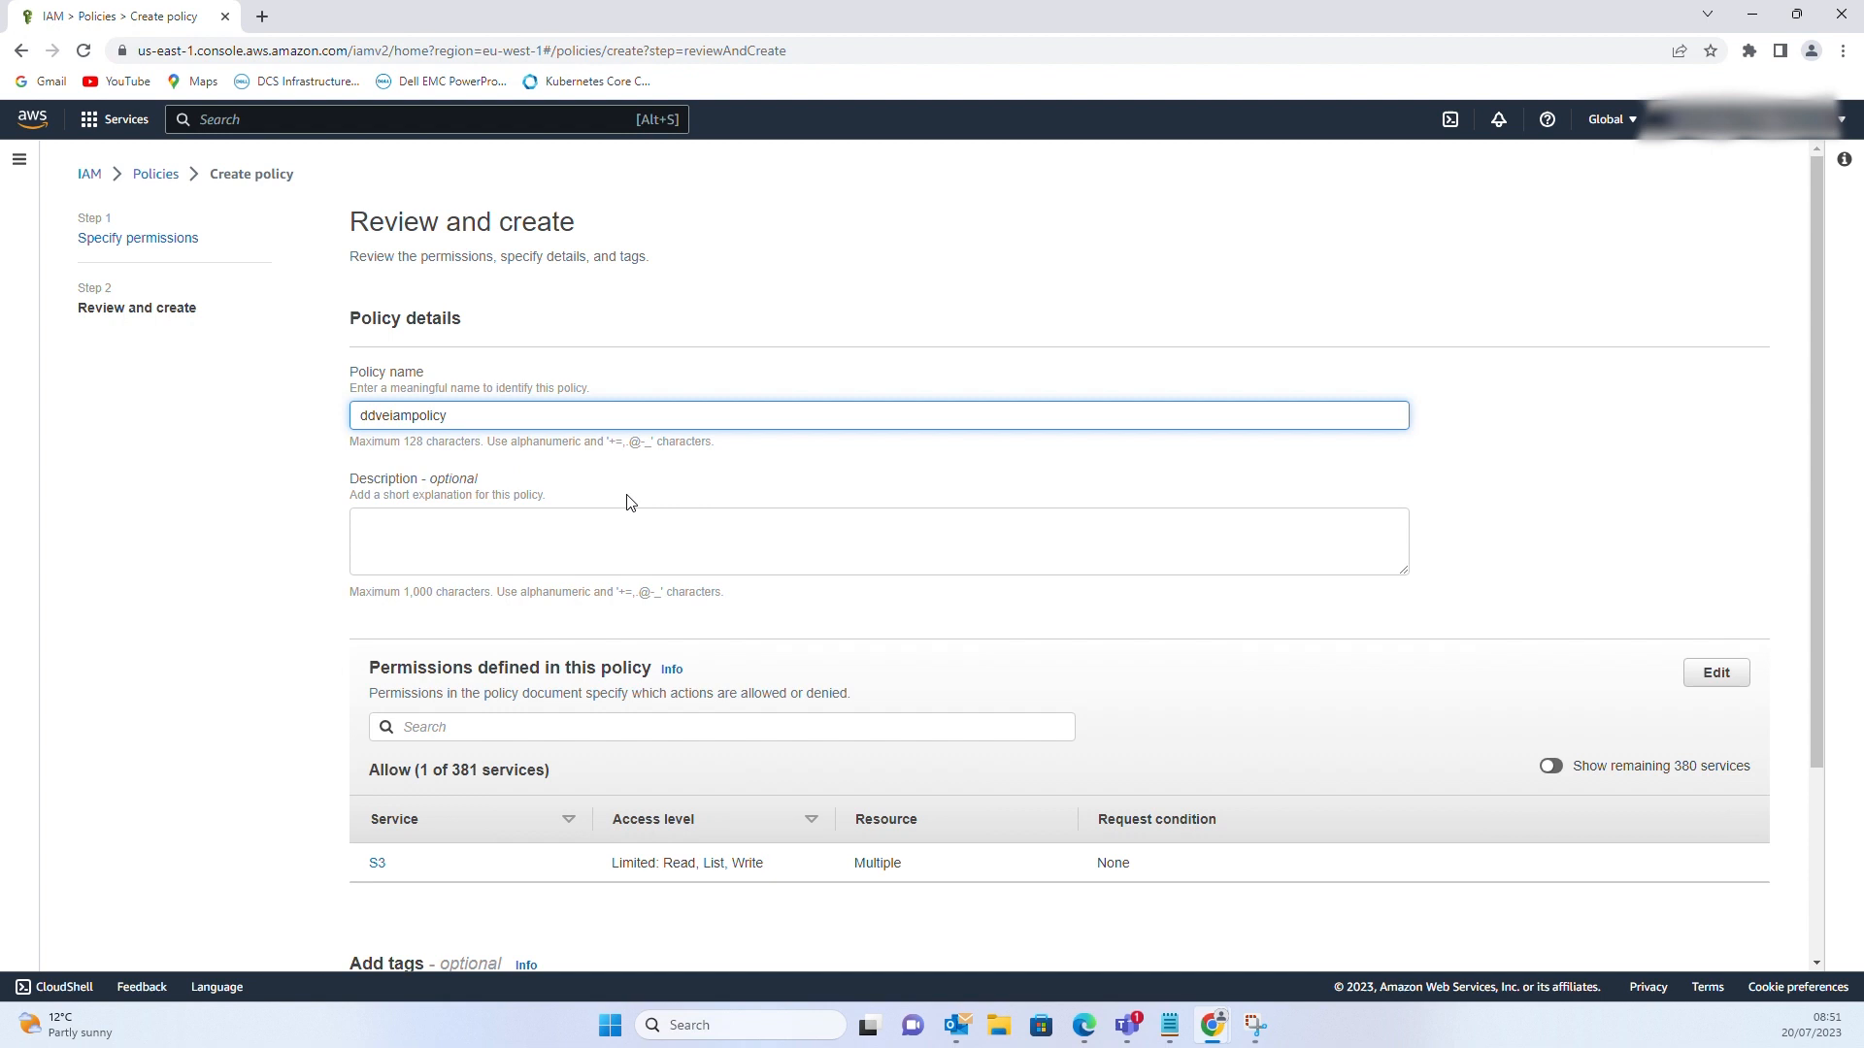
pyautogui.scroll(-3, 626, 502)
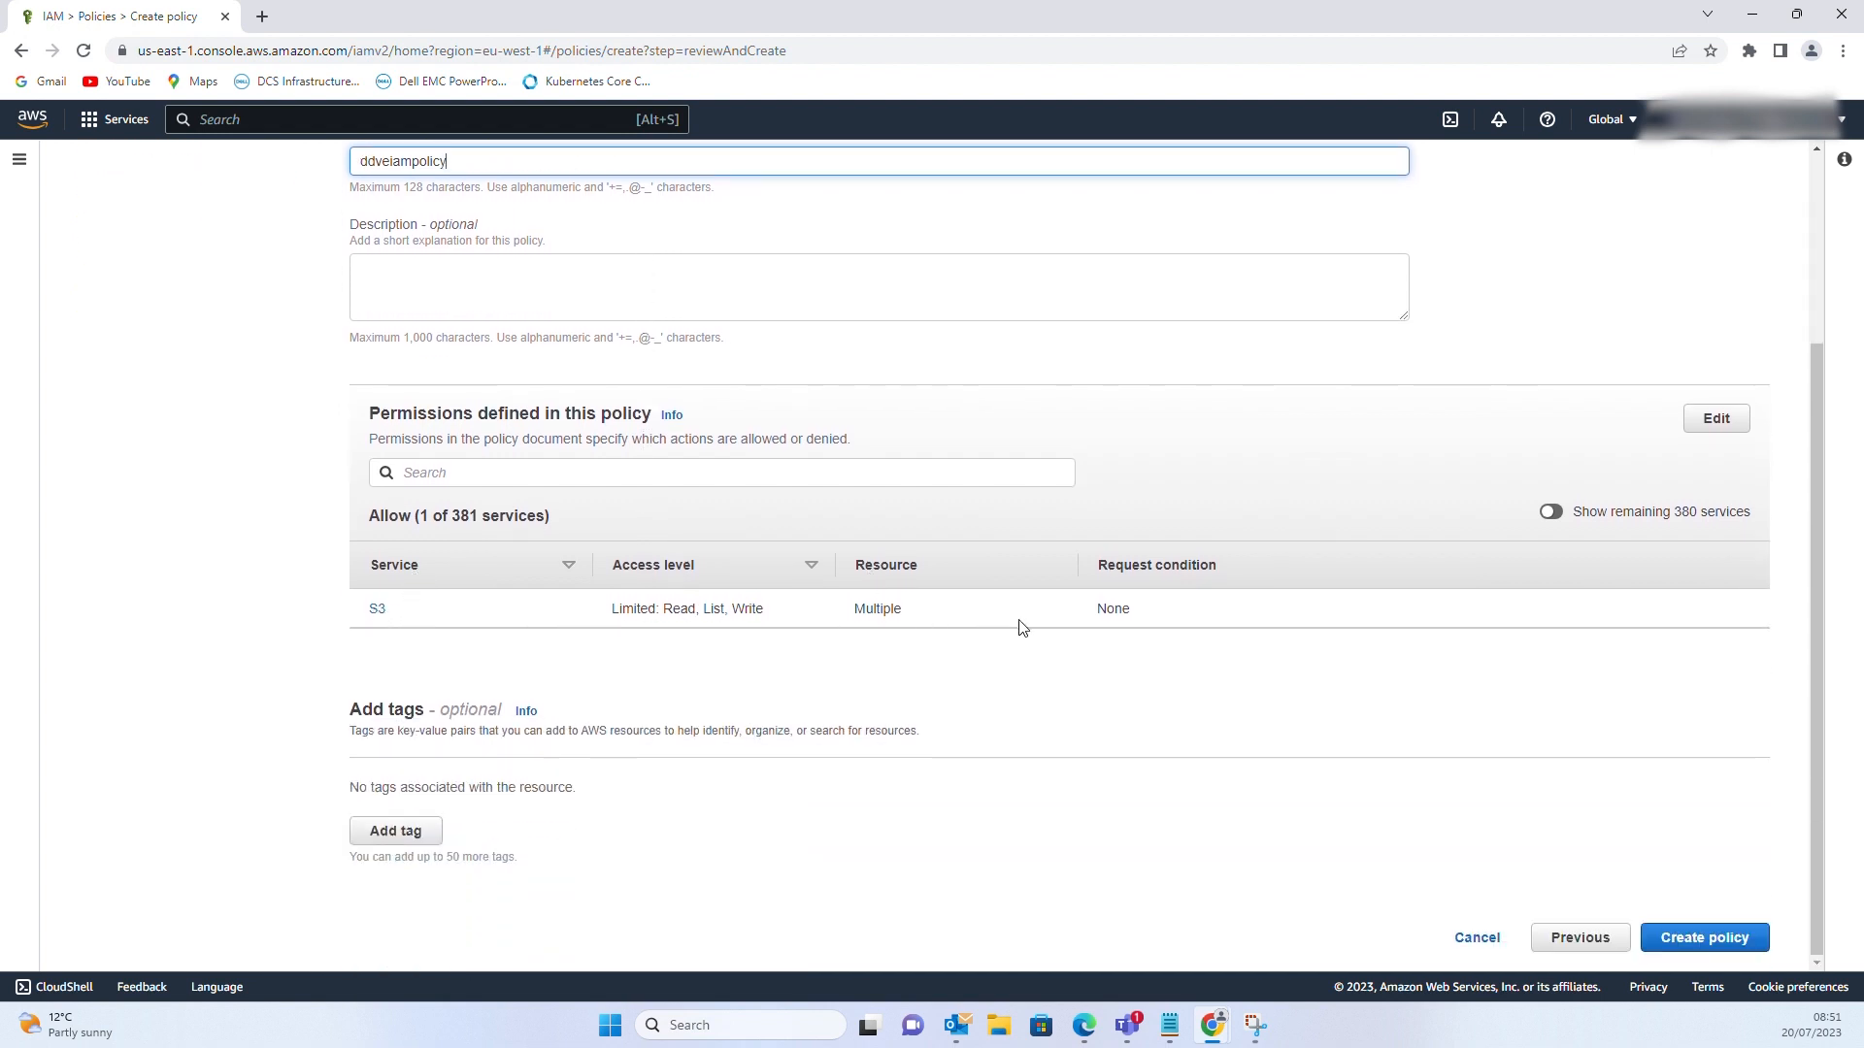
pyautogui.click(1704, 943)
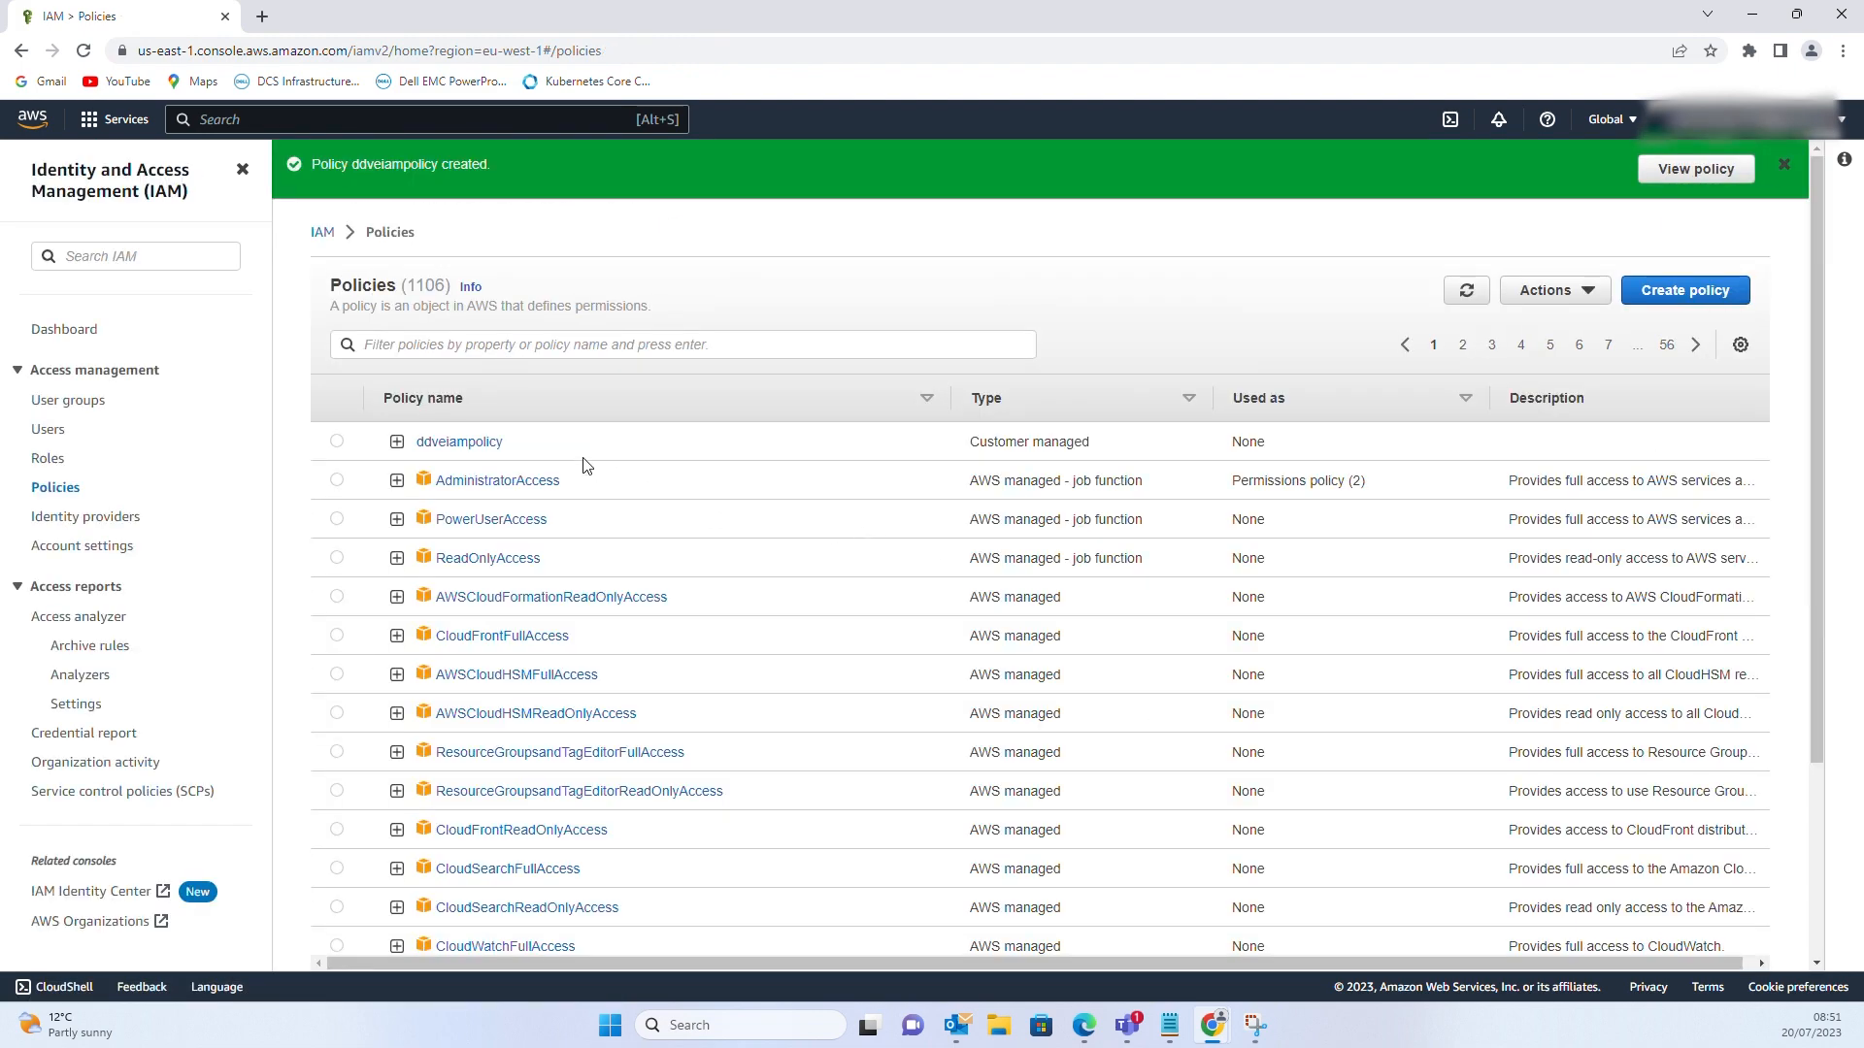
pyautogui.click(396, 449)
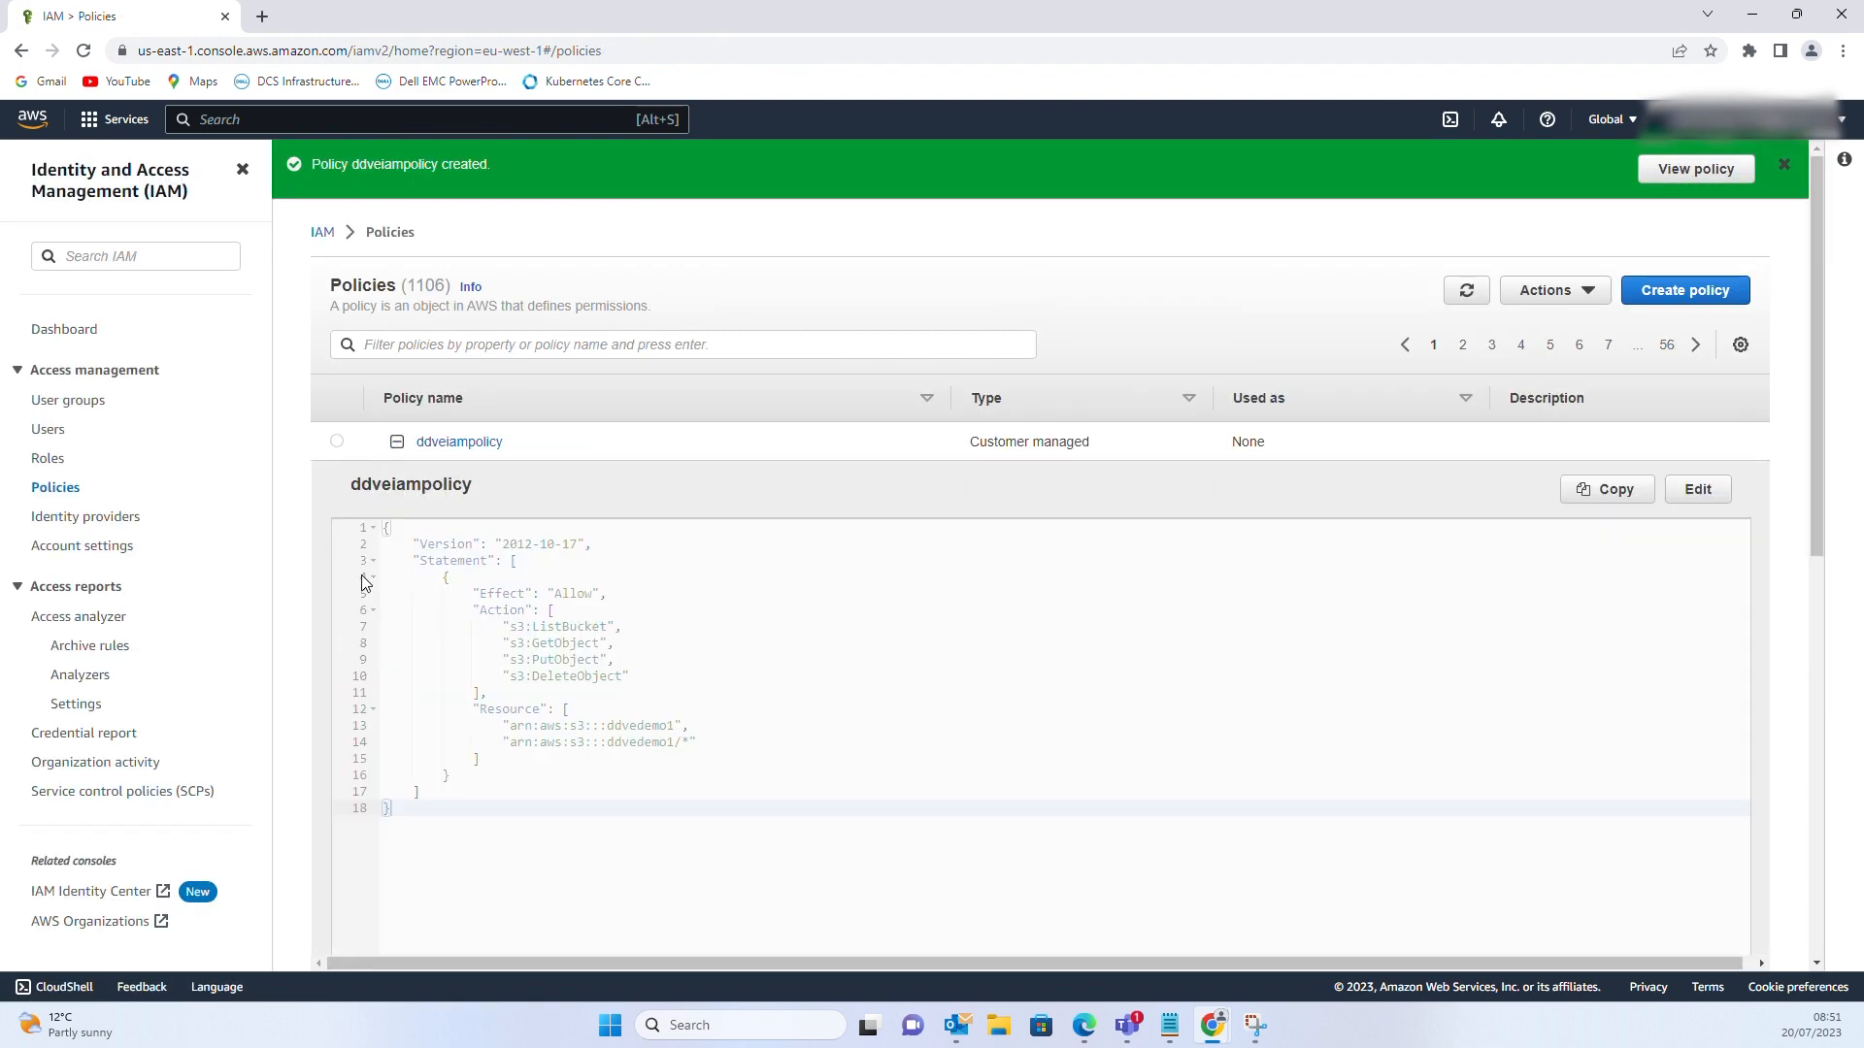
# Start a new role trusted by EC2 with ddveiampolicy attached
pyautogui.click(59, 464)
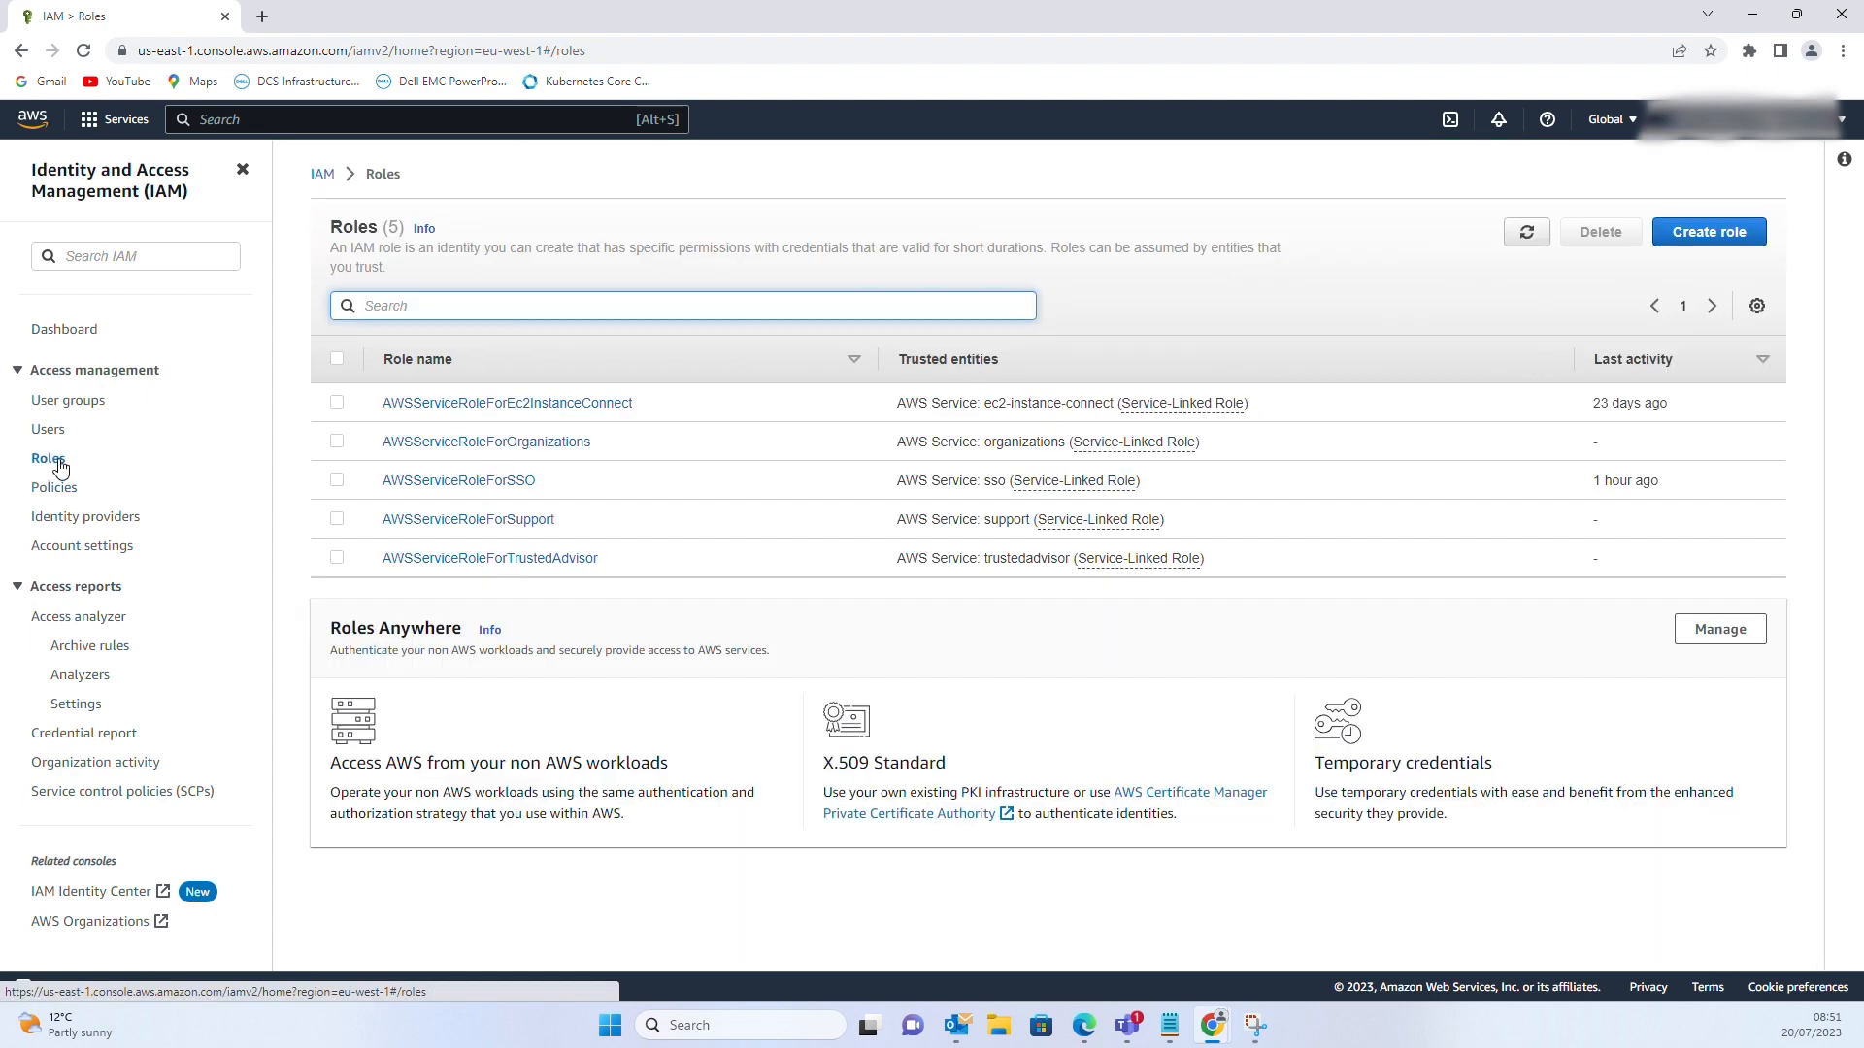
pyautogui.click(1707, 234)
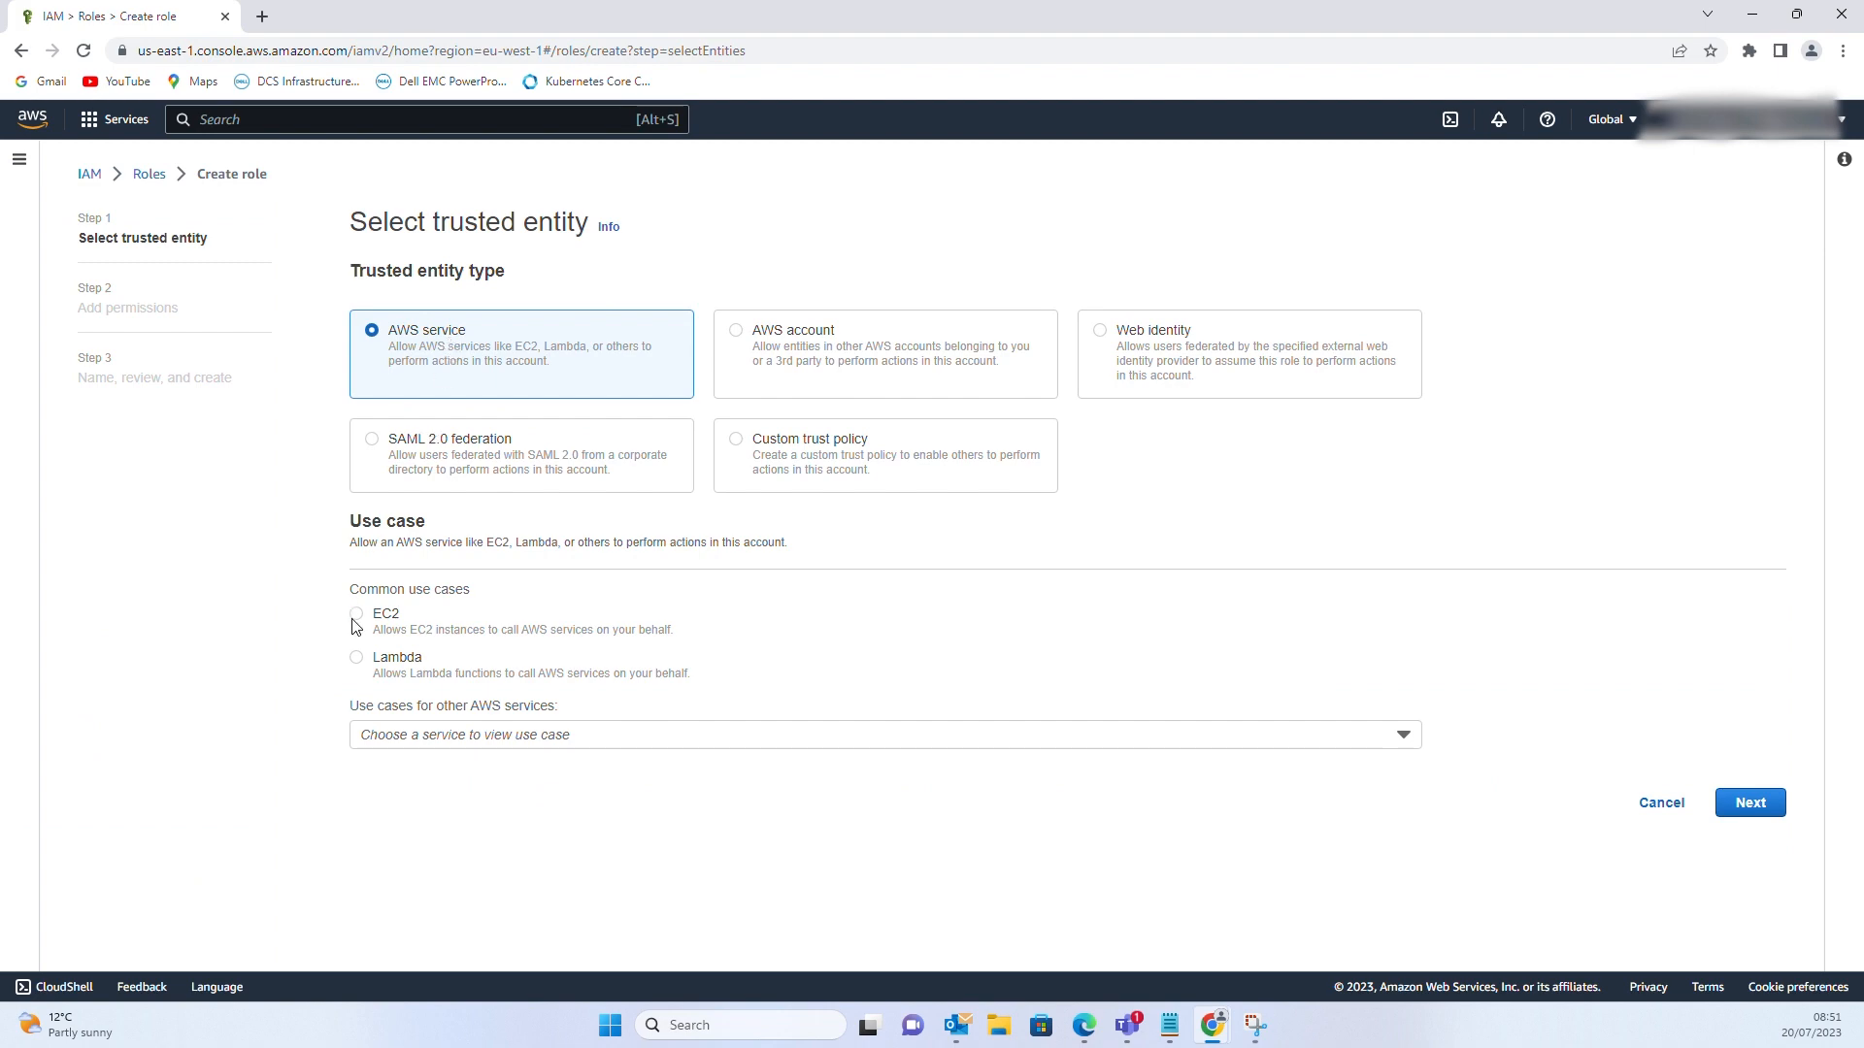
pyautogui.click(356, 617)
pyautogui.click(1752, 811)
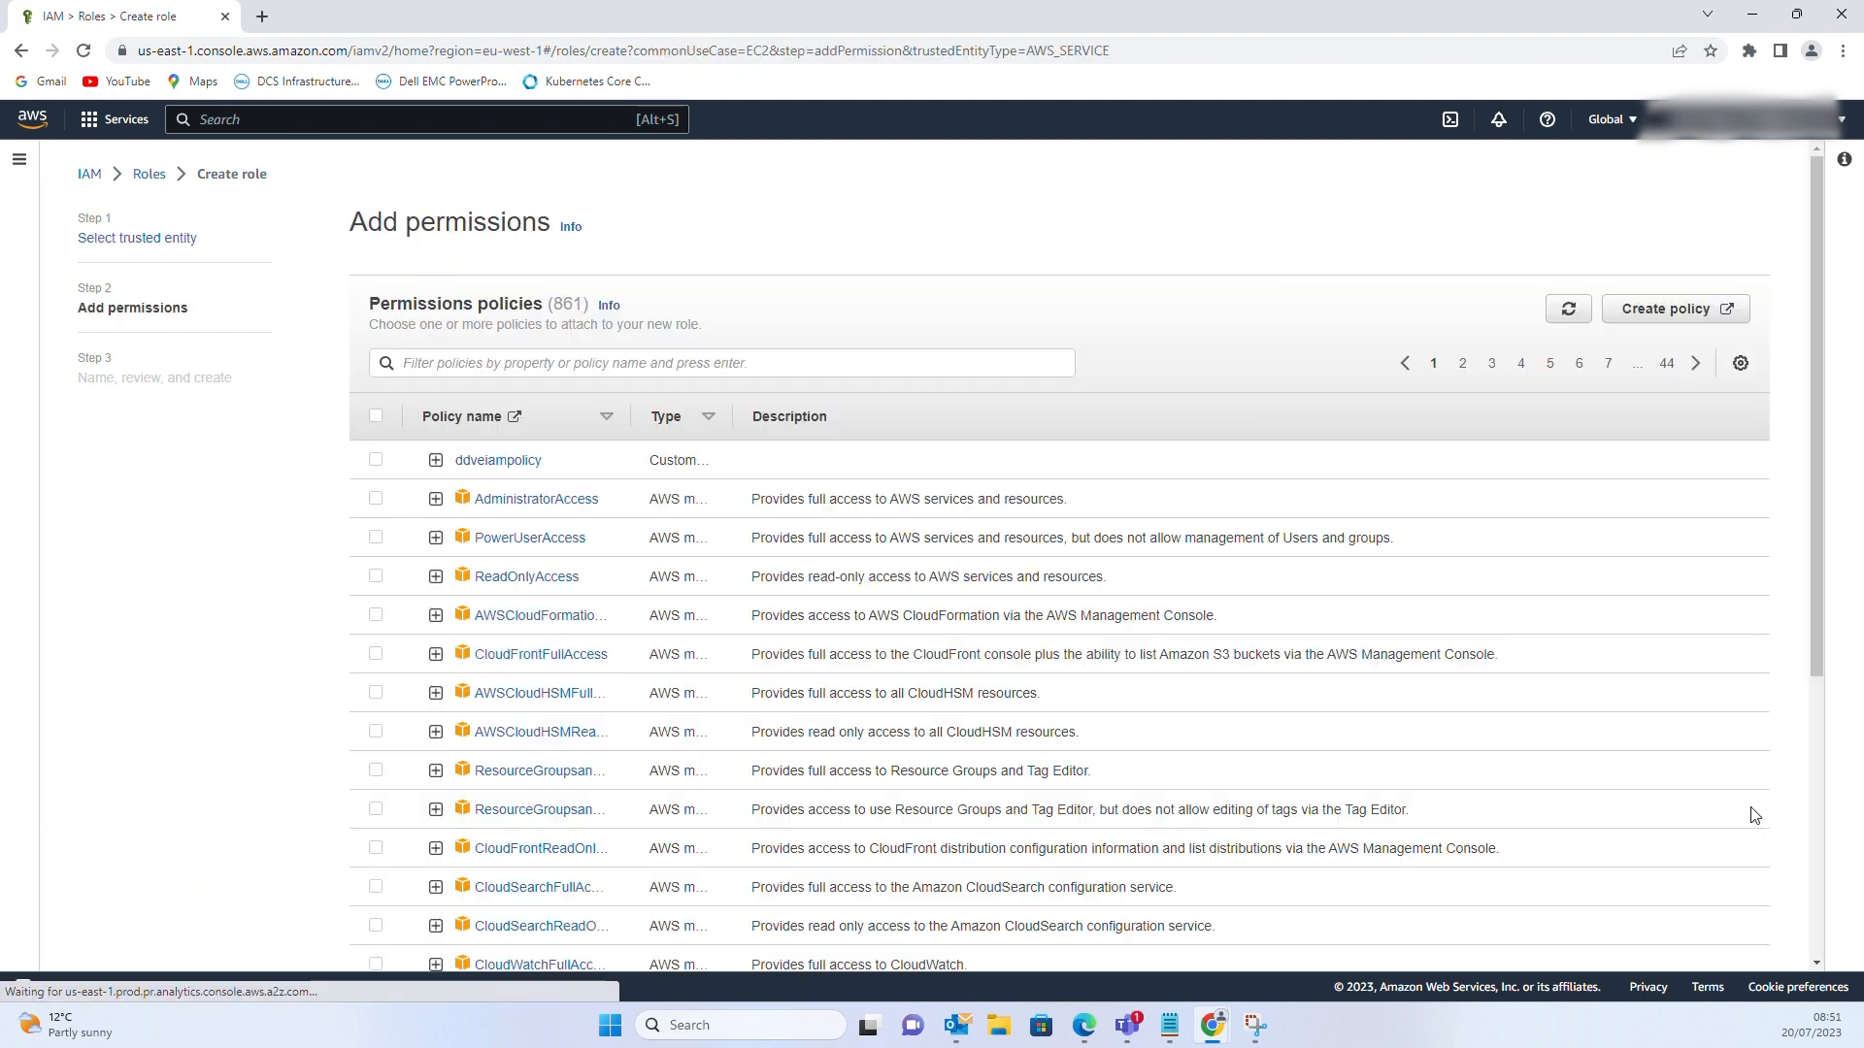
pyautogui.click(375, 461)
pyautogui.scroll(-5, 1248, 615)
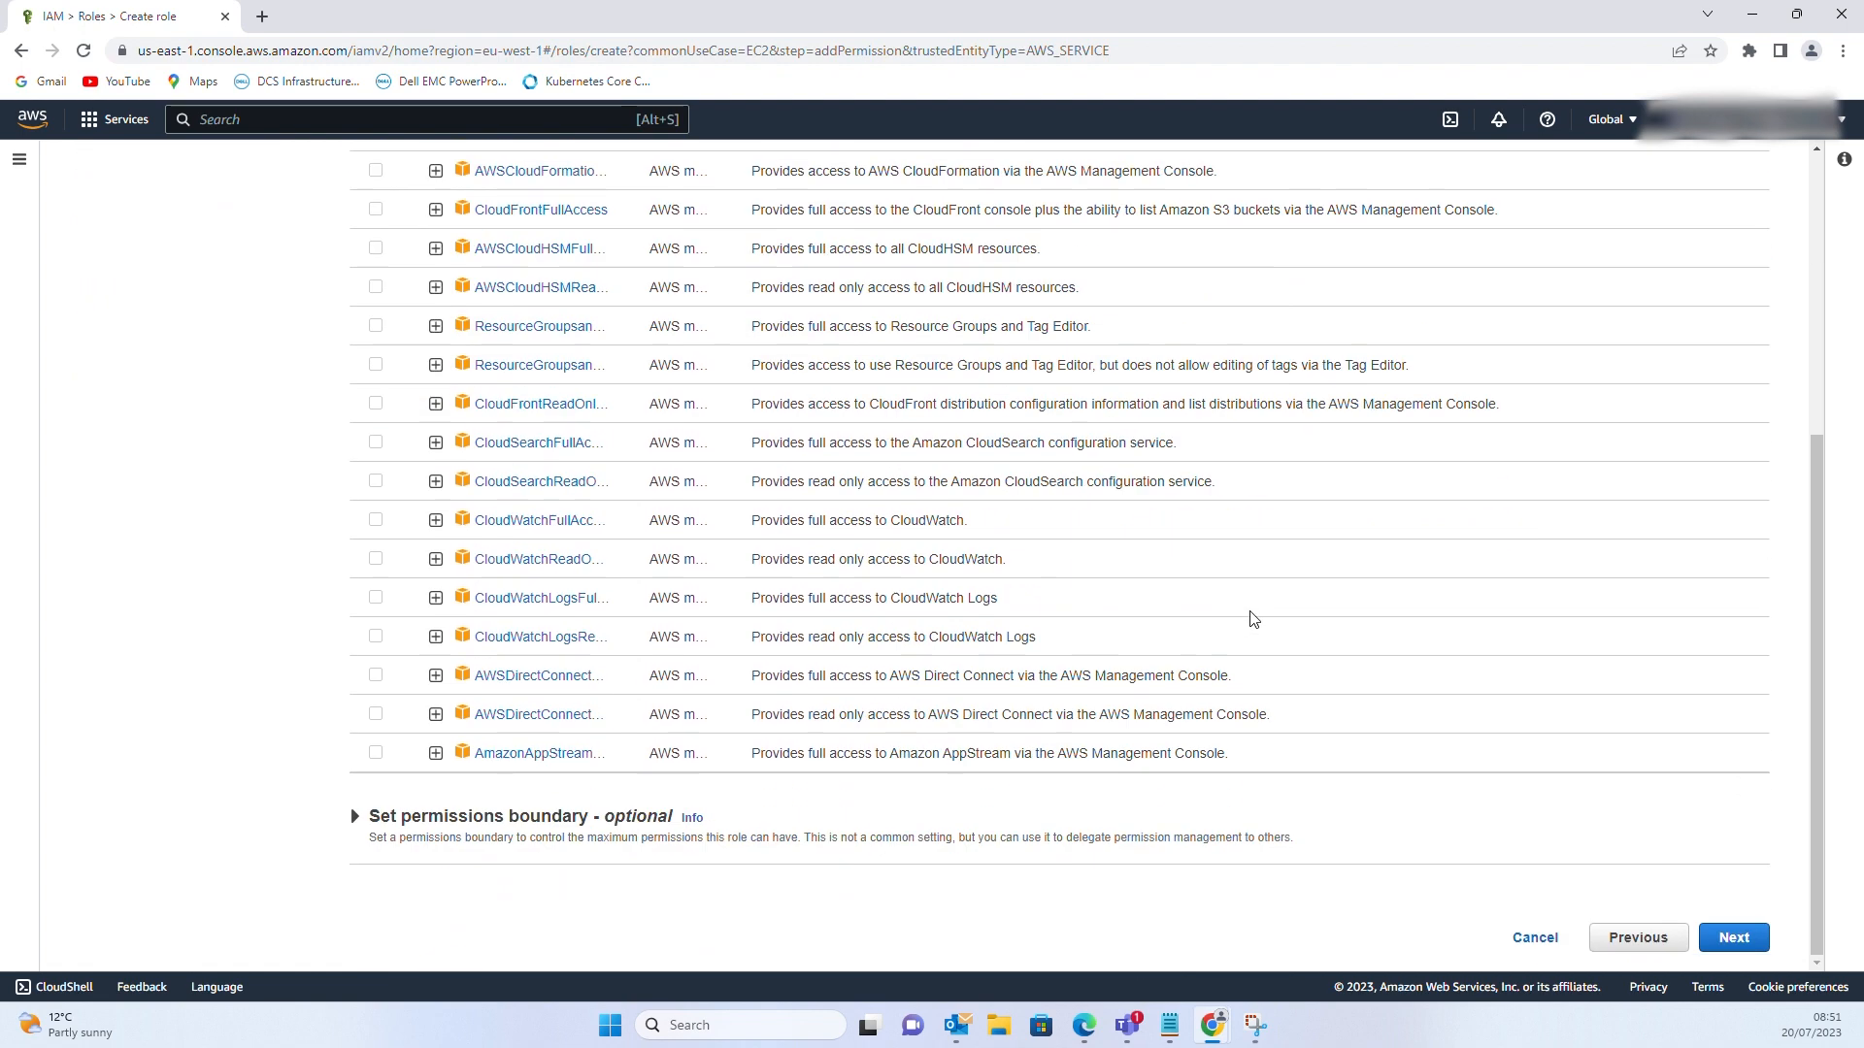
pyautogui.click(1733, 938)
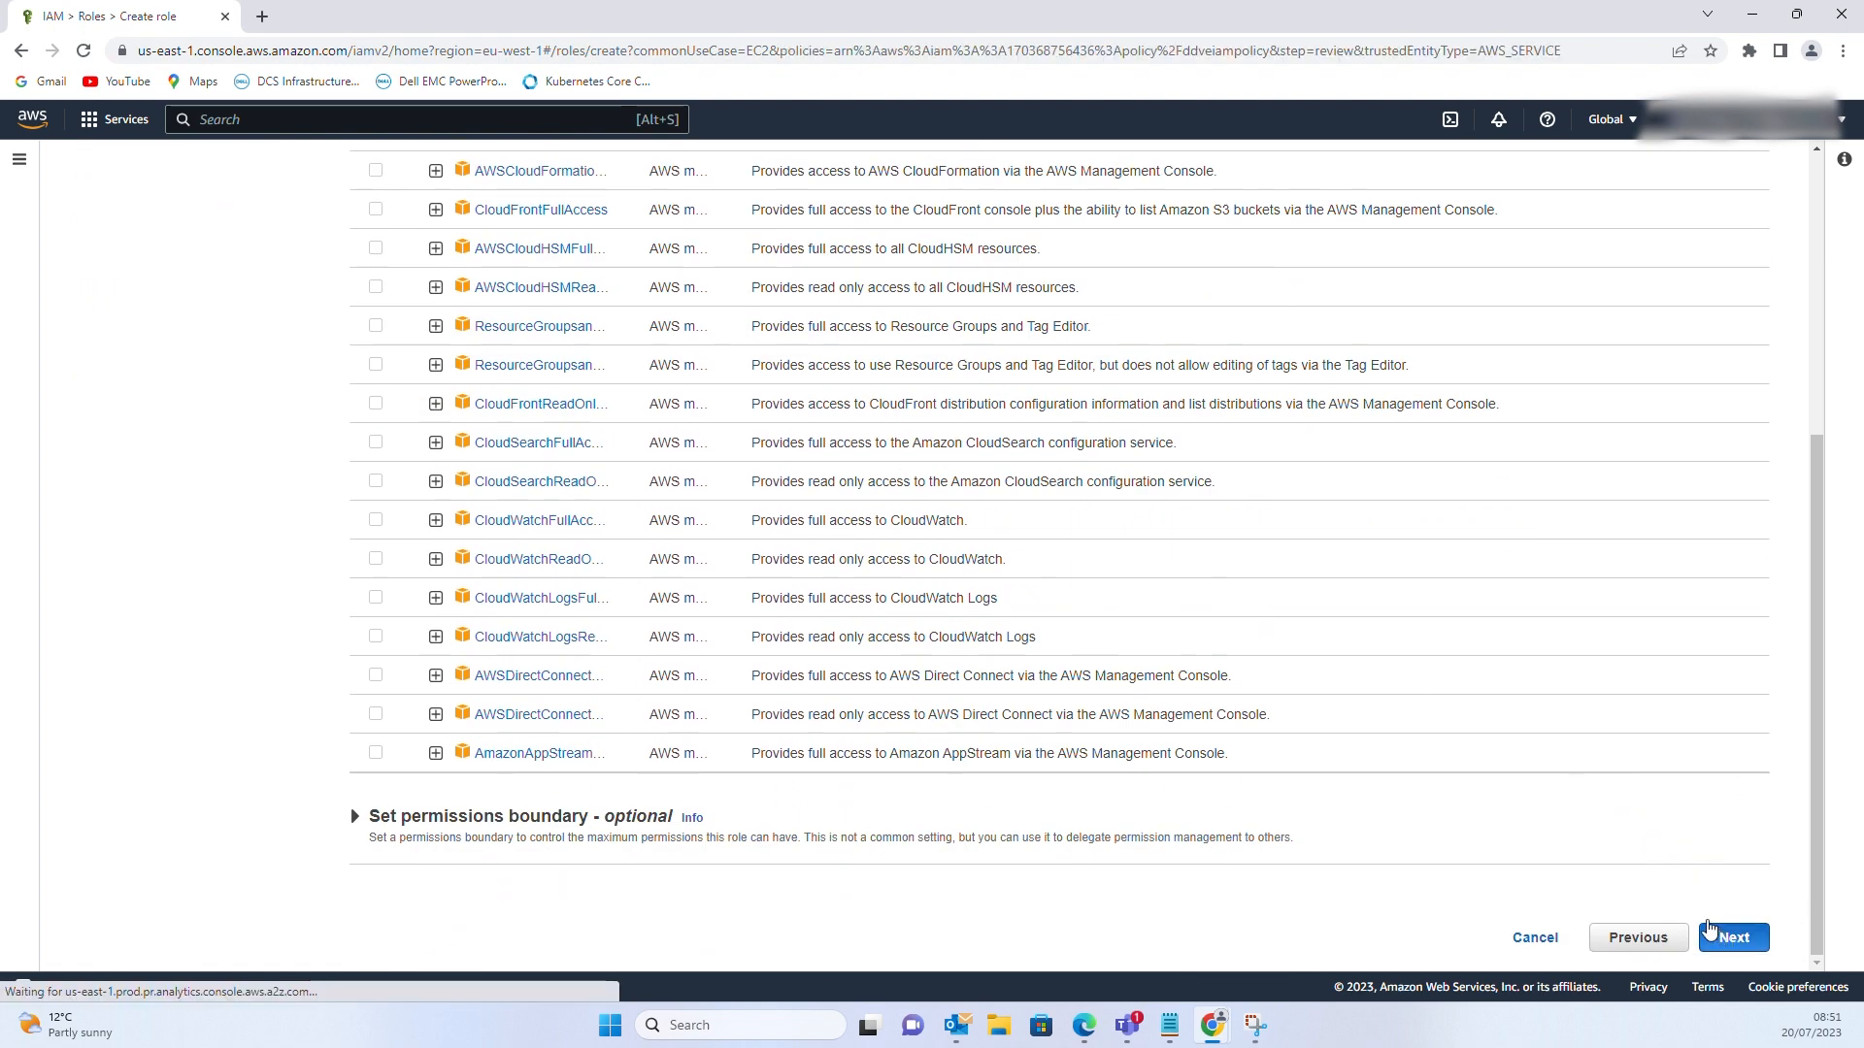
# Name the role ddves3 and create it
pyautogui.click(417, 332)
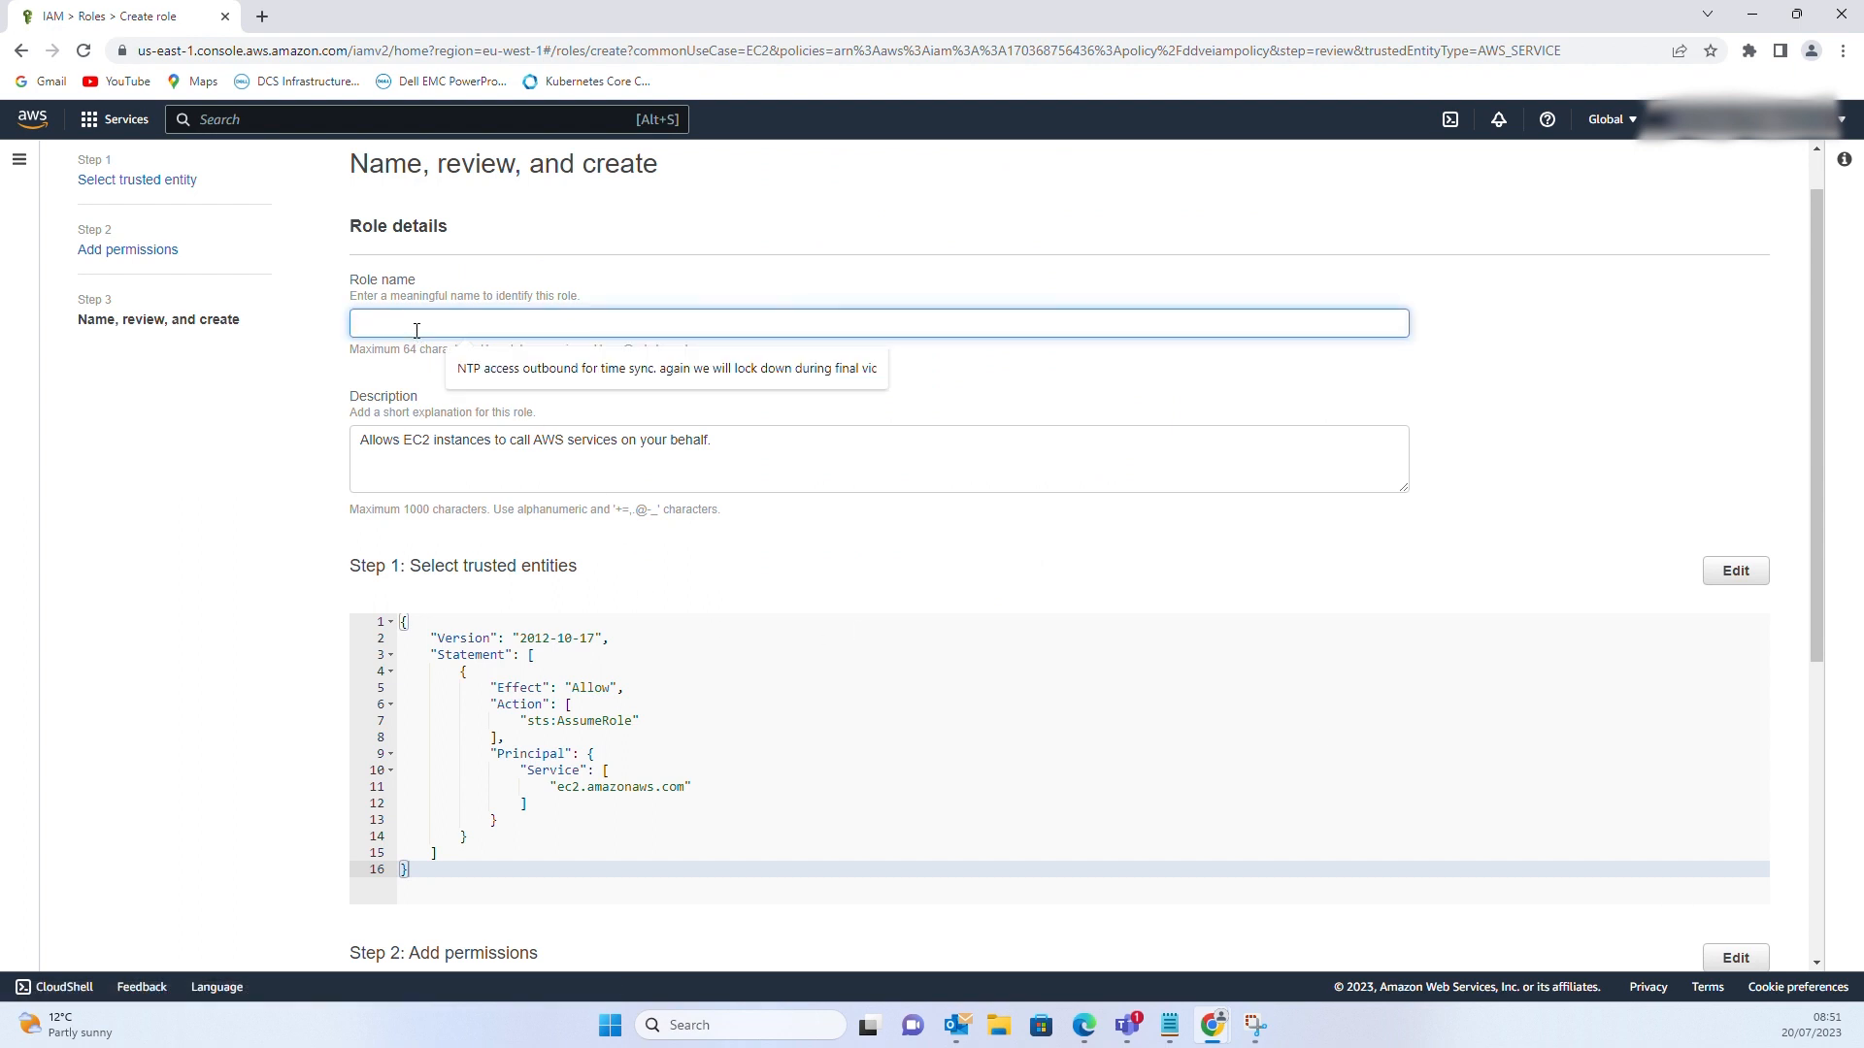
pyautogui.write('ddves3')
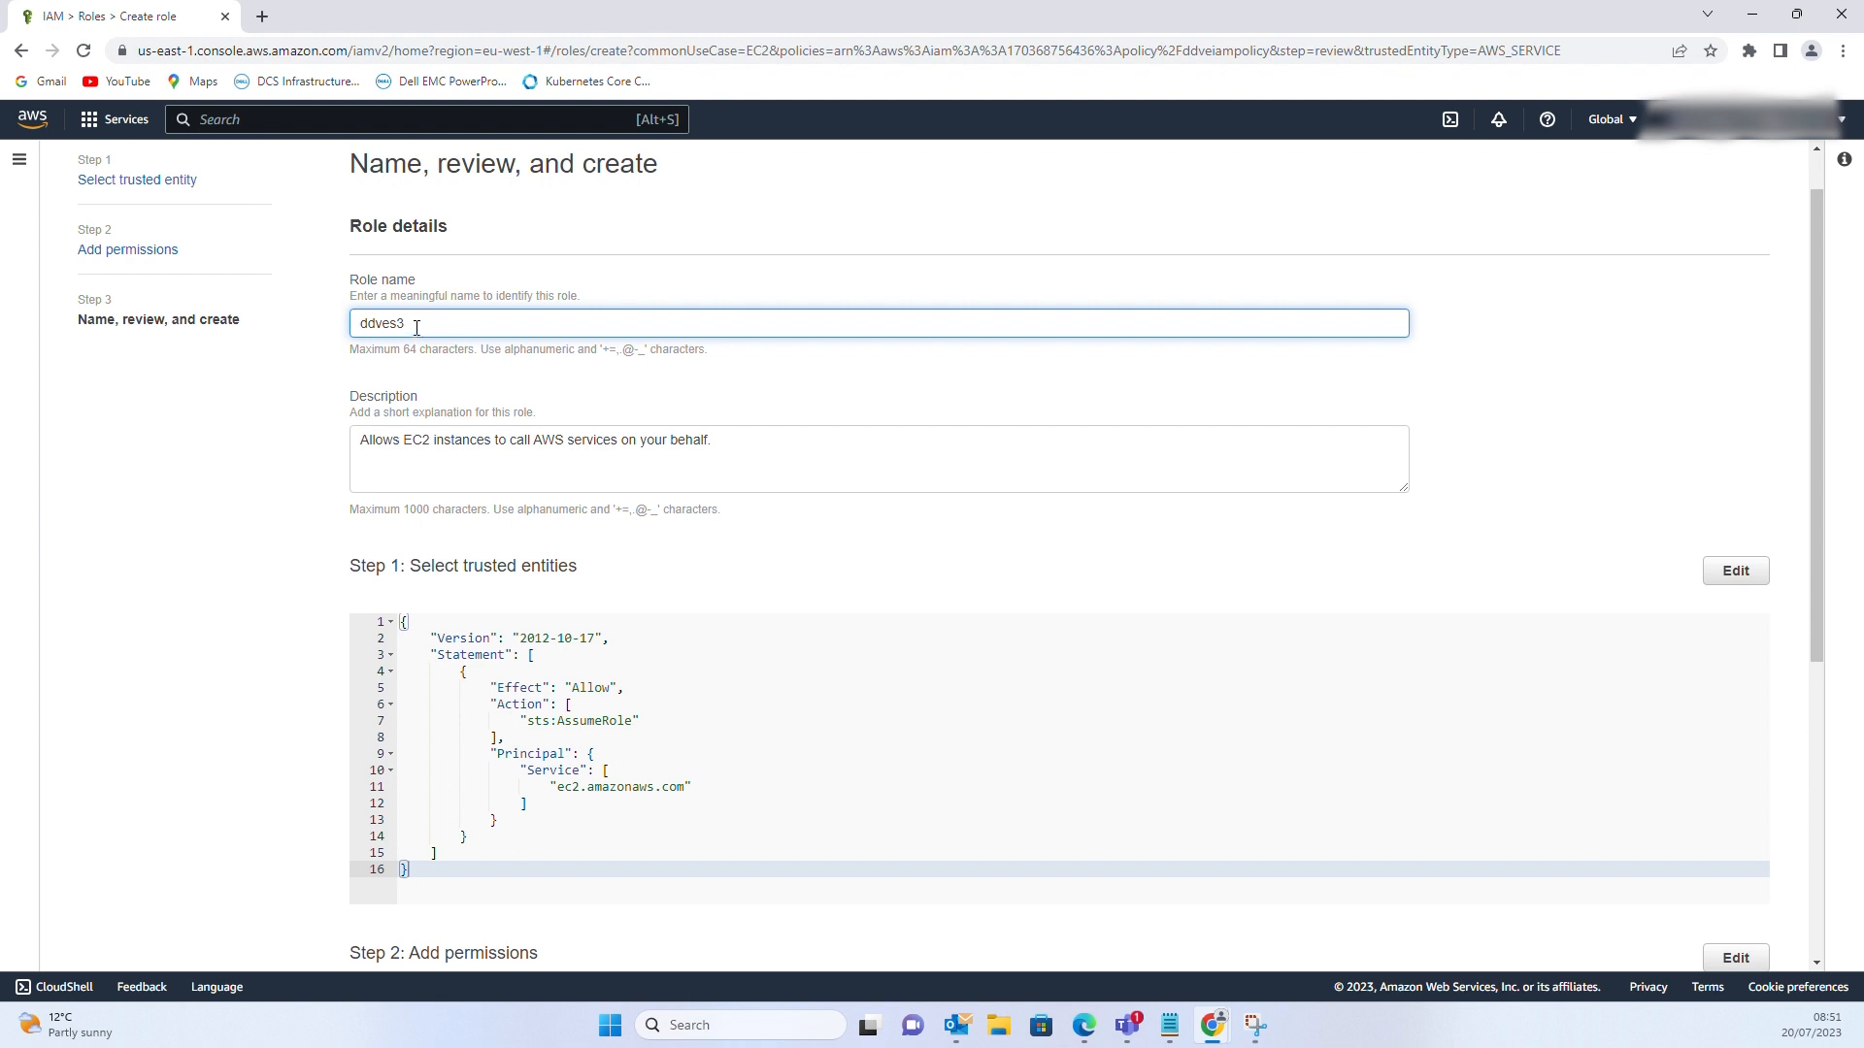
pyautogui.tripleClick(512, 439)
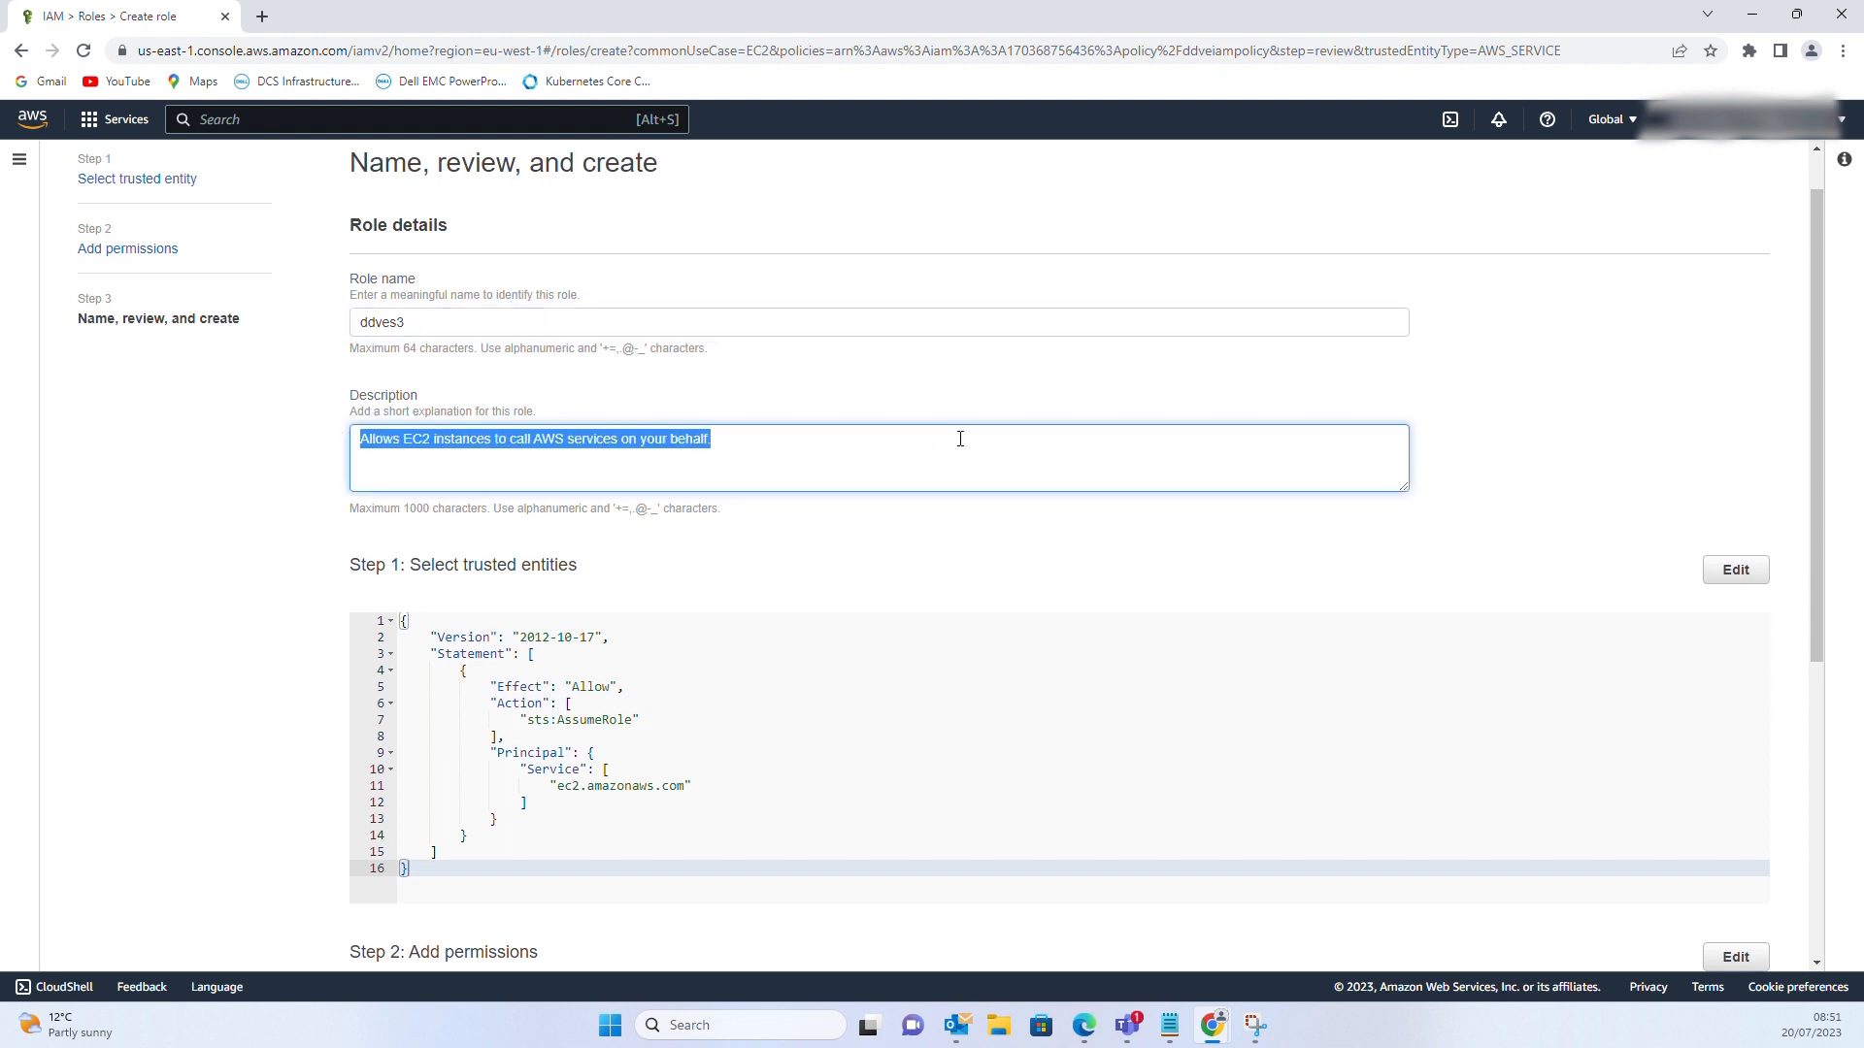
pyautogui.scroll(-5, 959, 442)
pyautogui.scroll(-1, 962, 446)
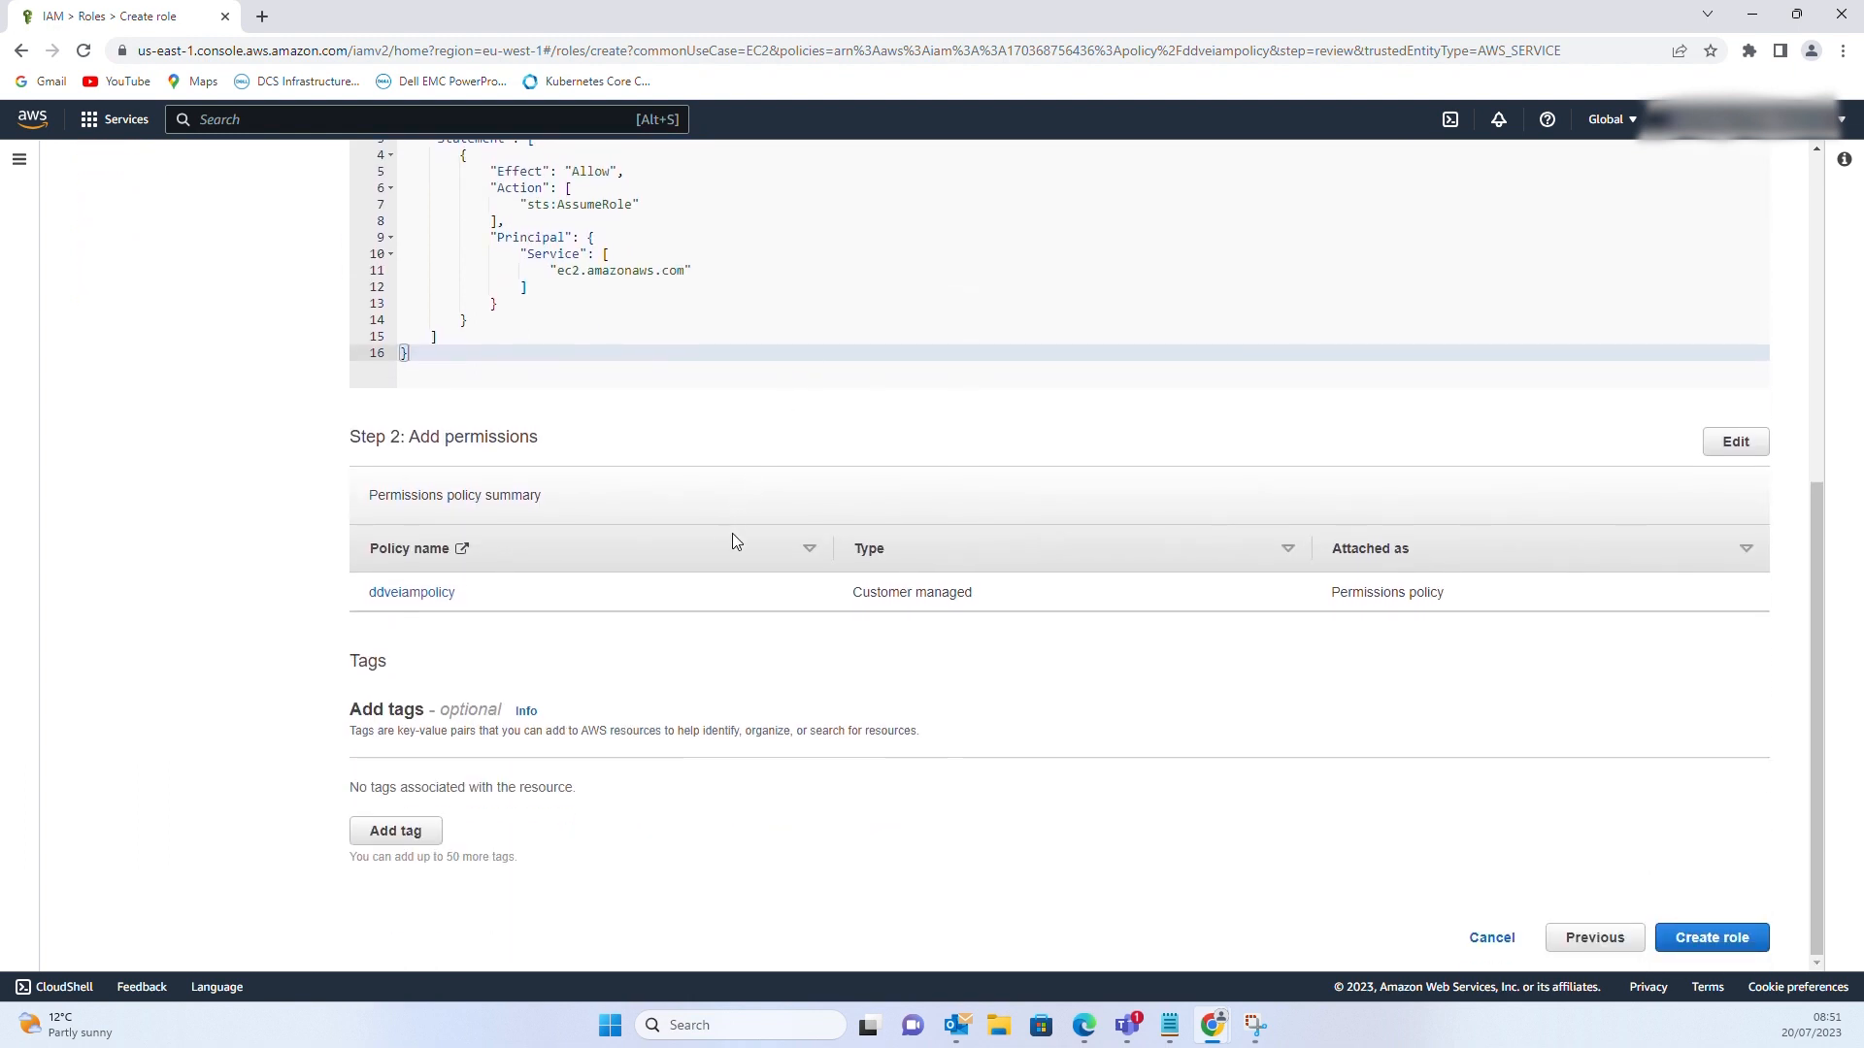
pyautogui.click(1684, 949)
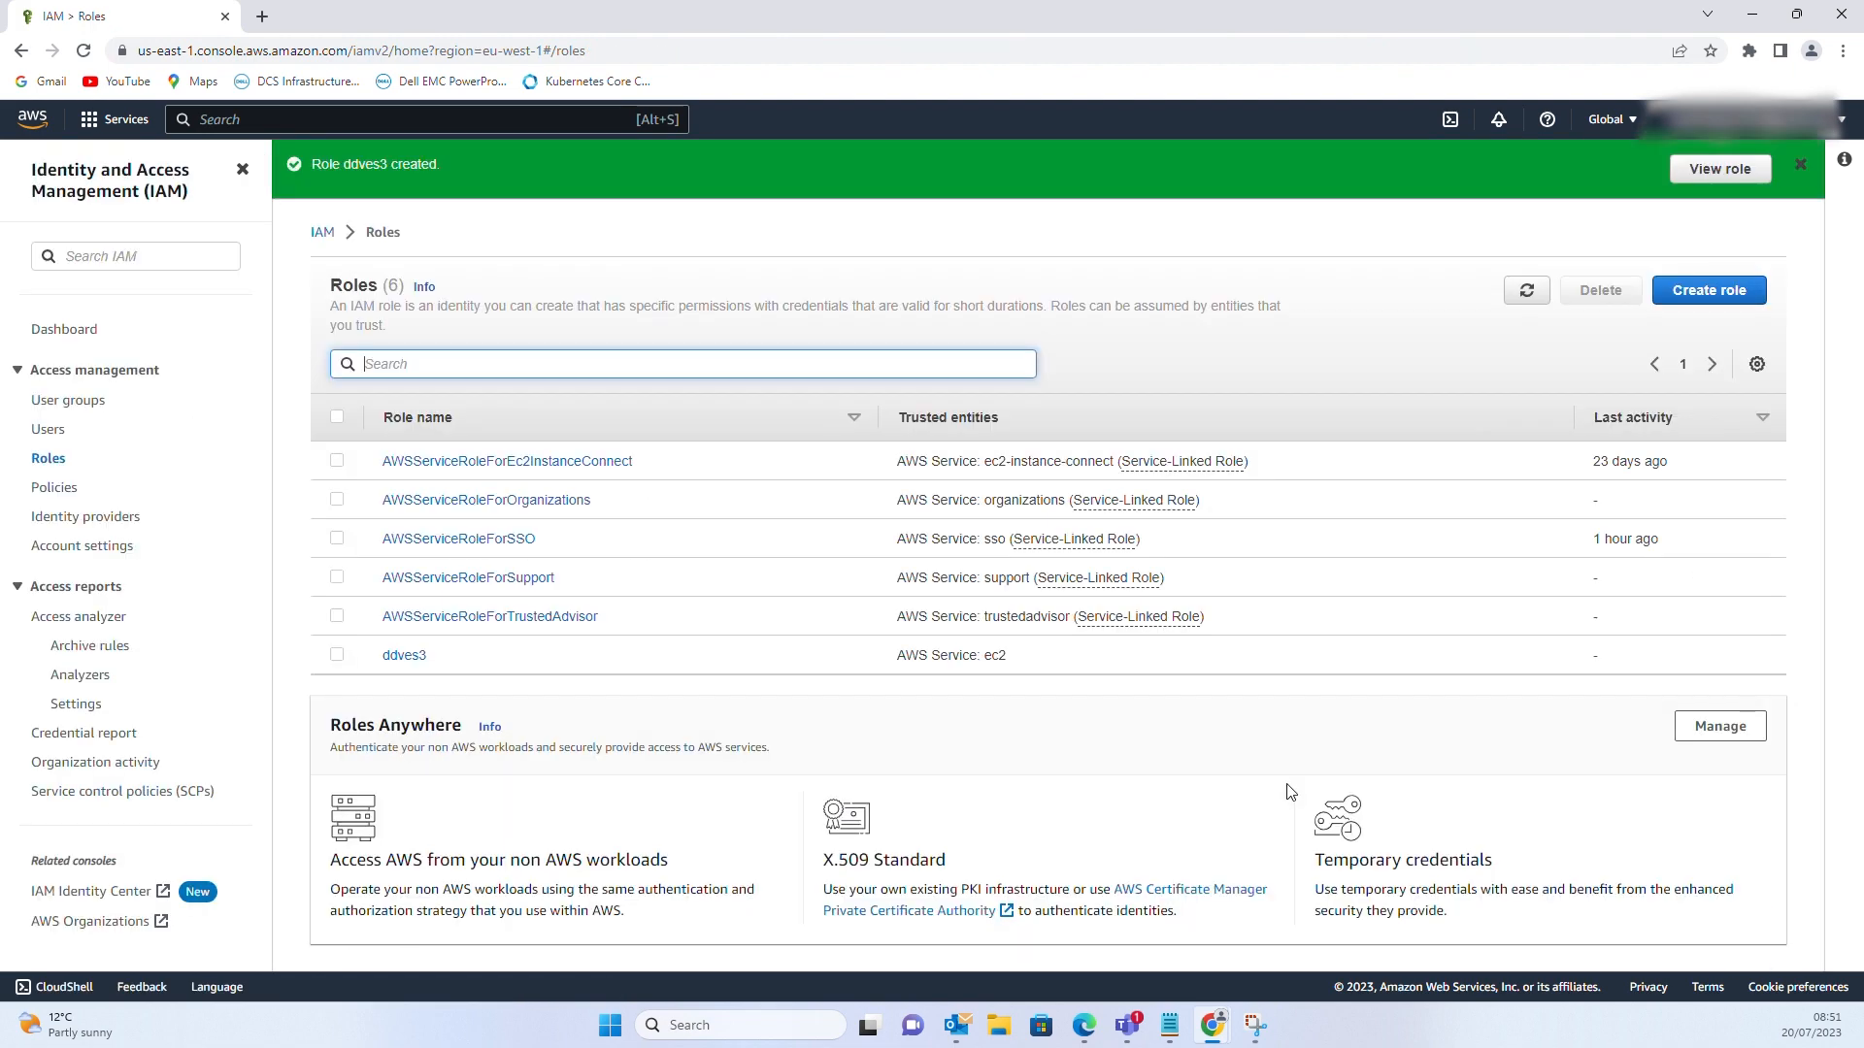
# Open the ddves3 role and check the ddveiampolicy permissions
pyautogui.click(404, 660)
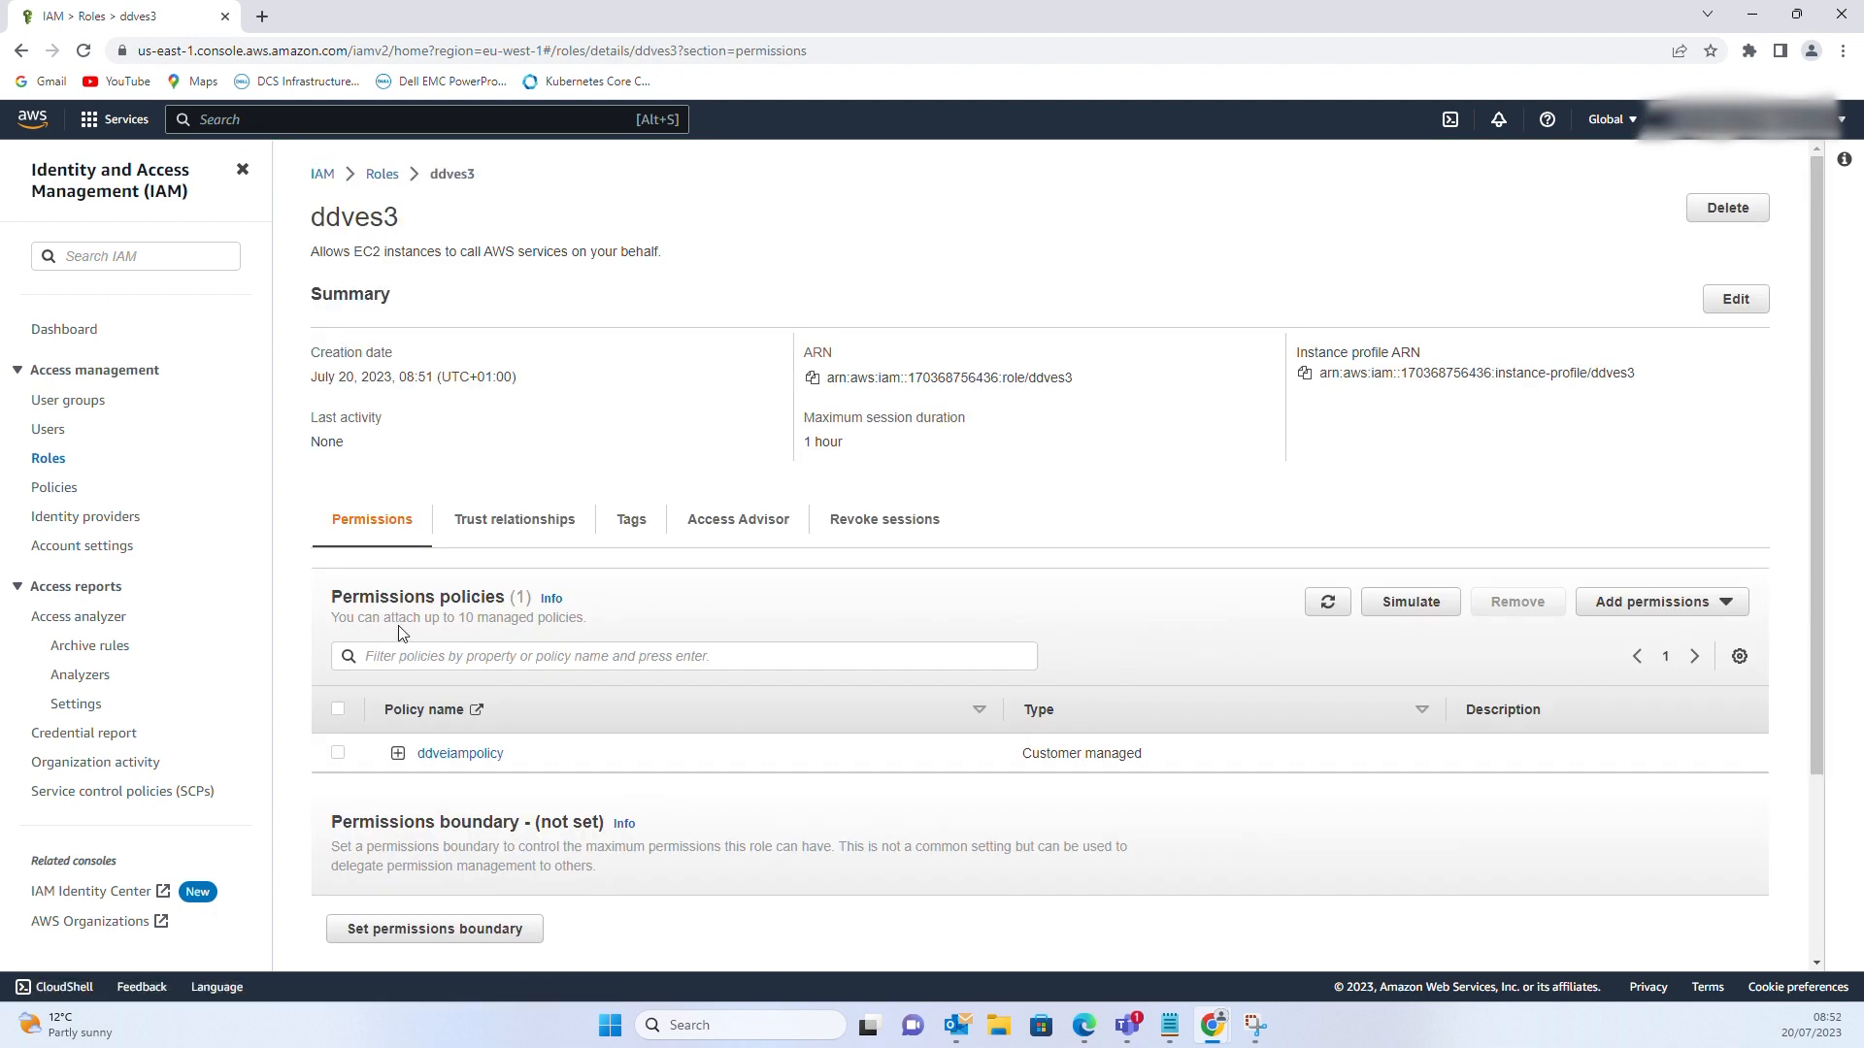
pyautogui.click(397, 753)
pyautogui.scroll(-1, 631, 776)
pyautogui.scroll(-2, 671, 772)
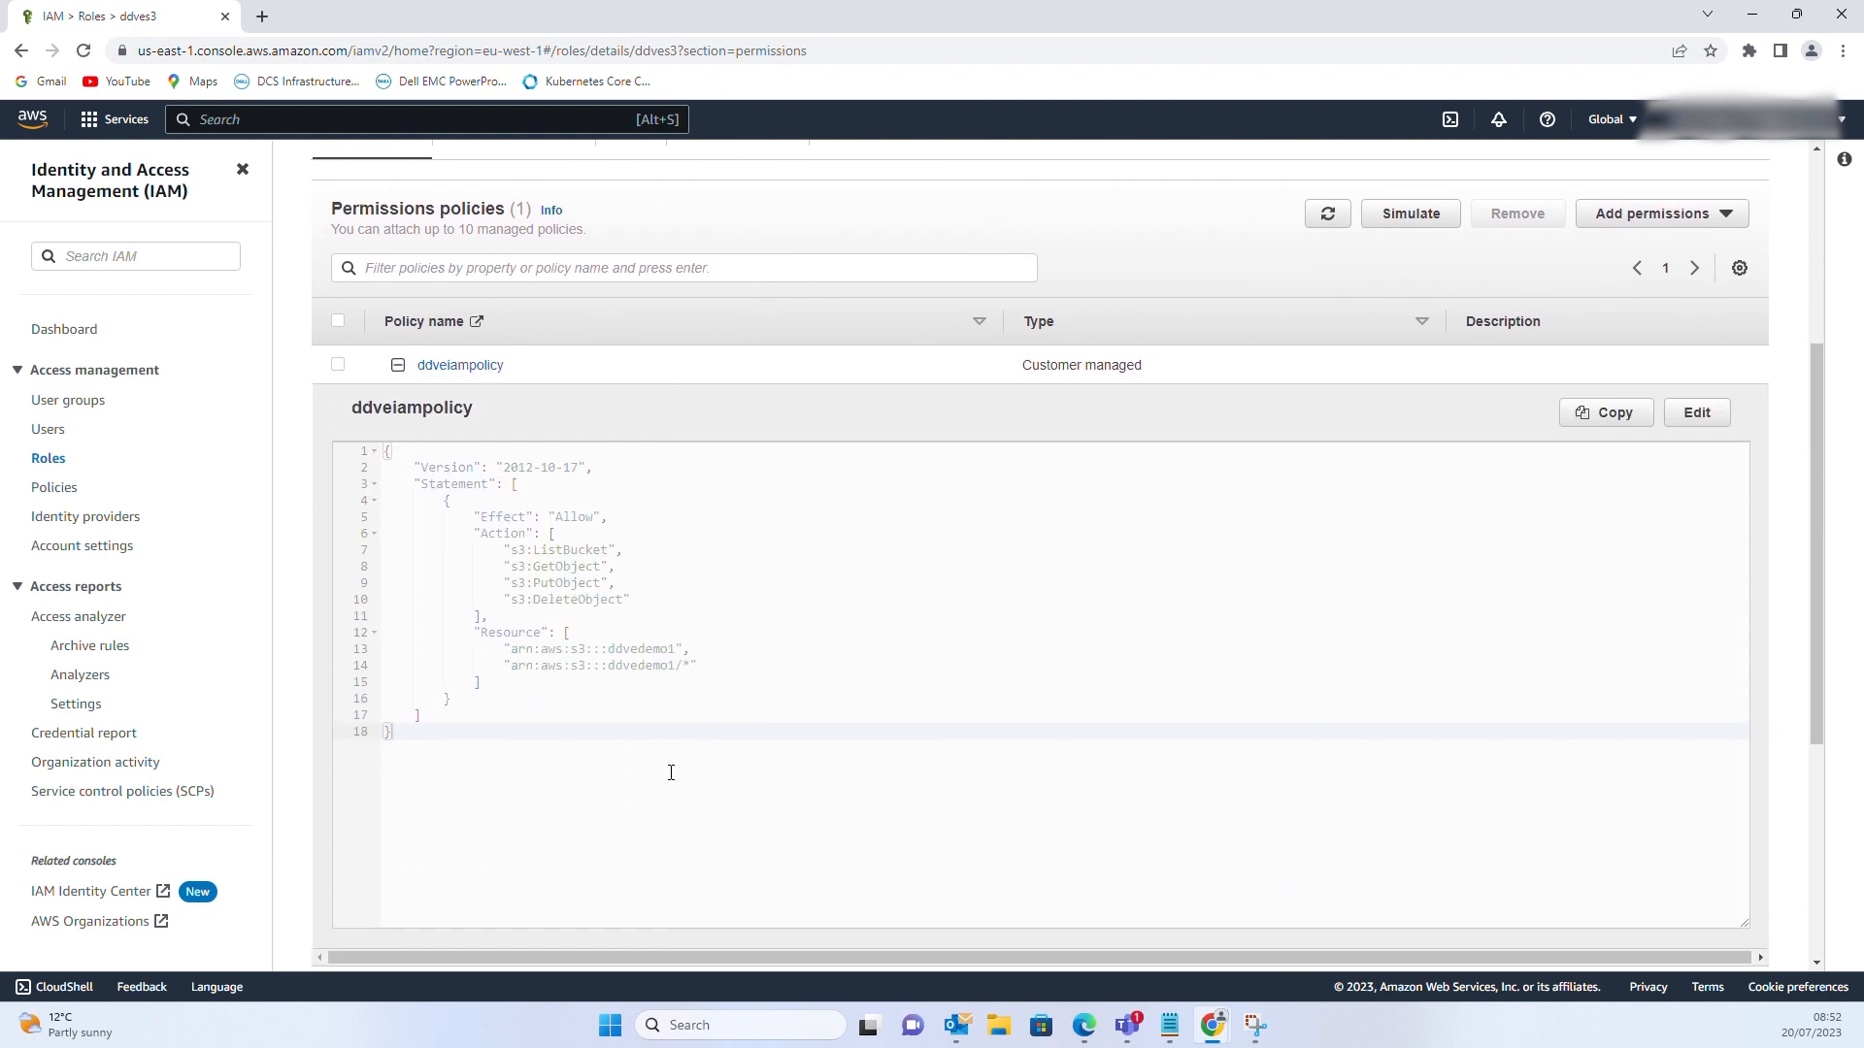
pyautogui.scroll(4, 668, 771)
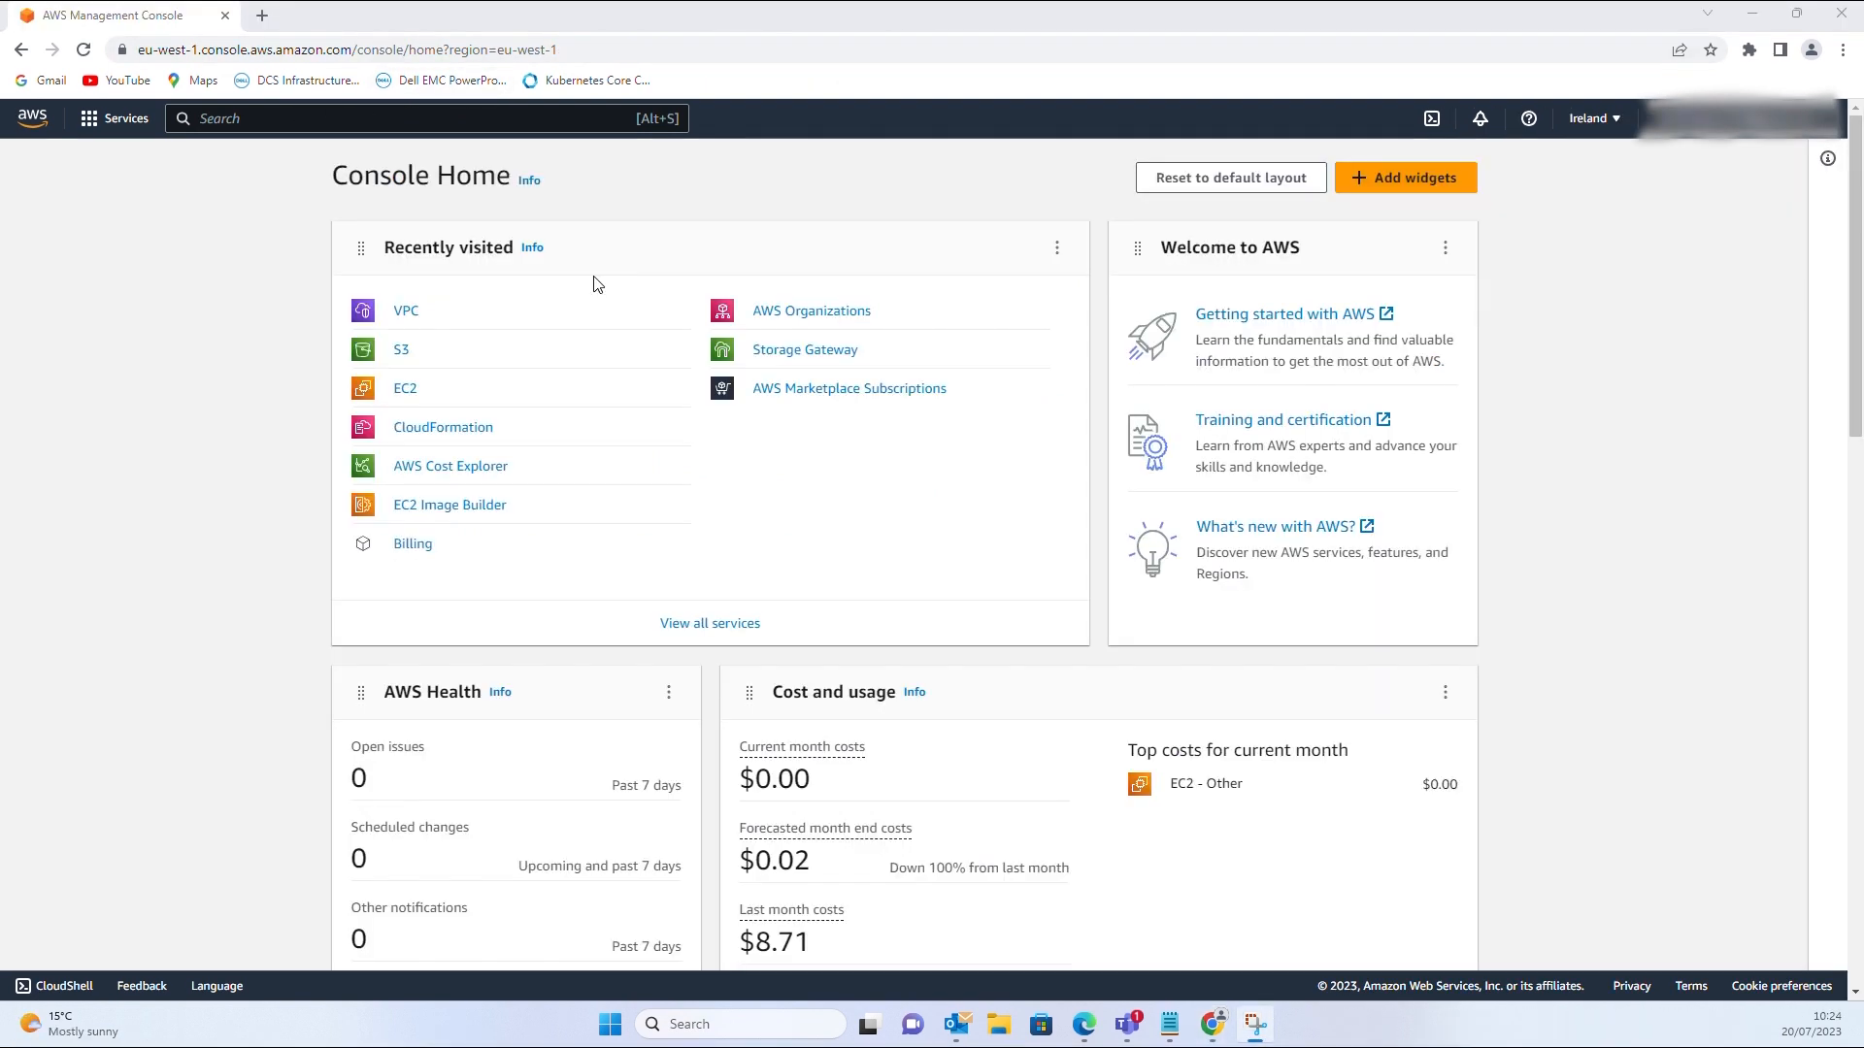
# Check that VPC-Private-RT holds only the 10.100.0.0/16 local route, then go to VPC endpoints
pyautogui.click(407, 312)
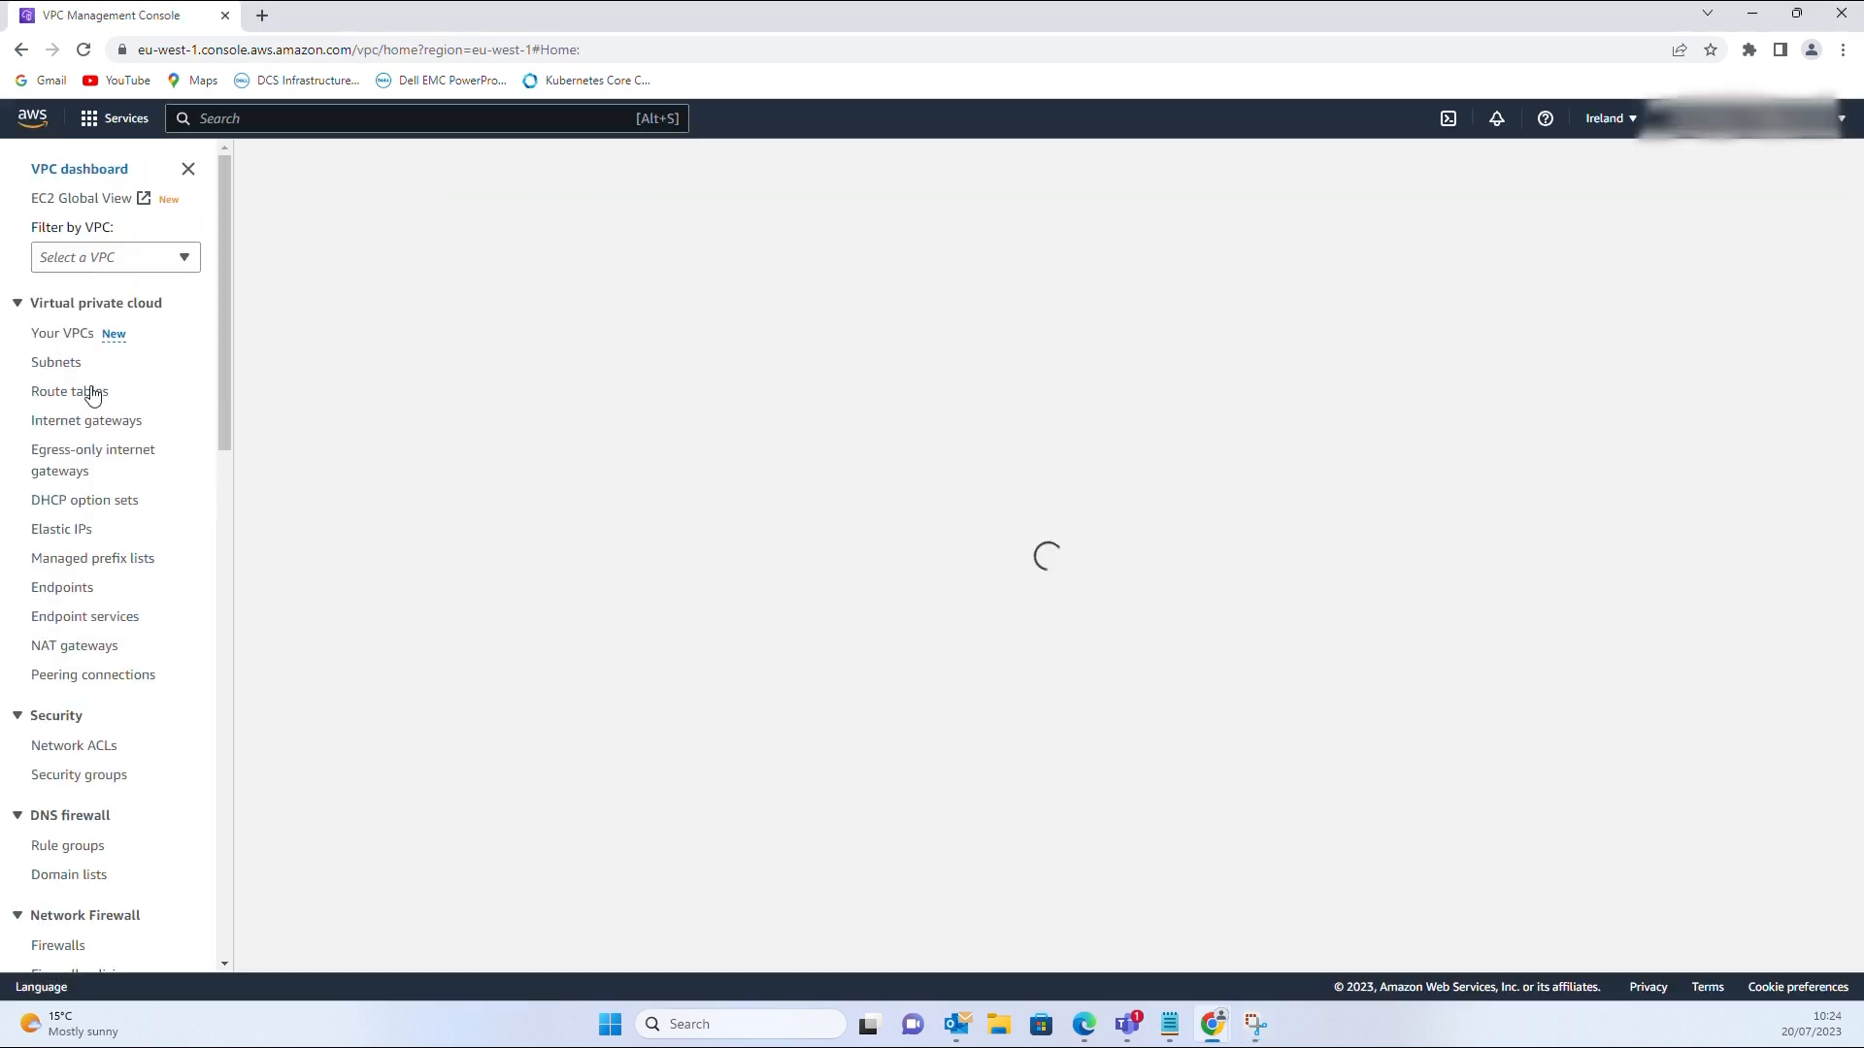
pyautogui.click(82, 395)
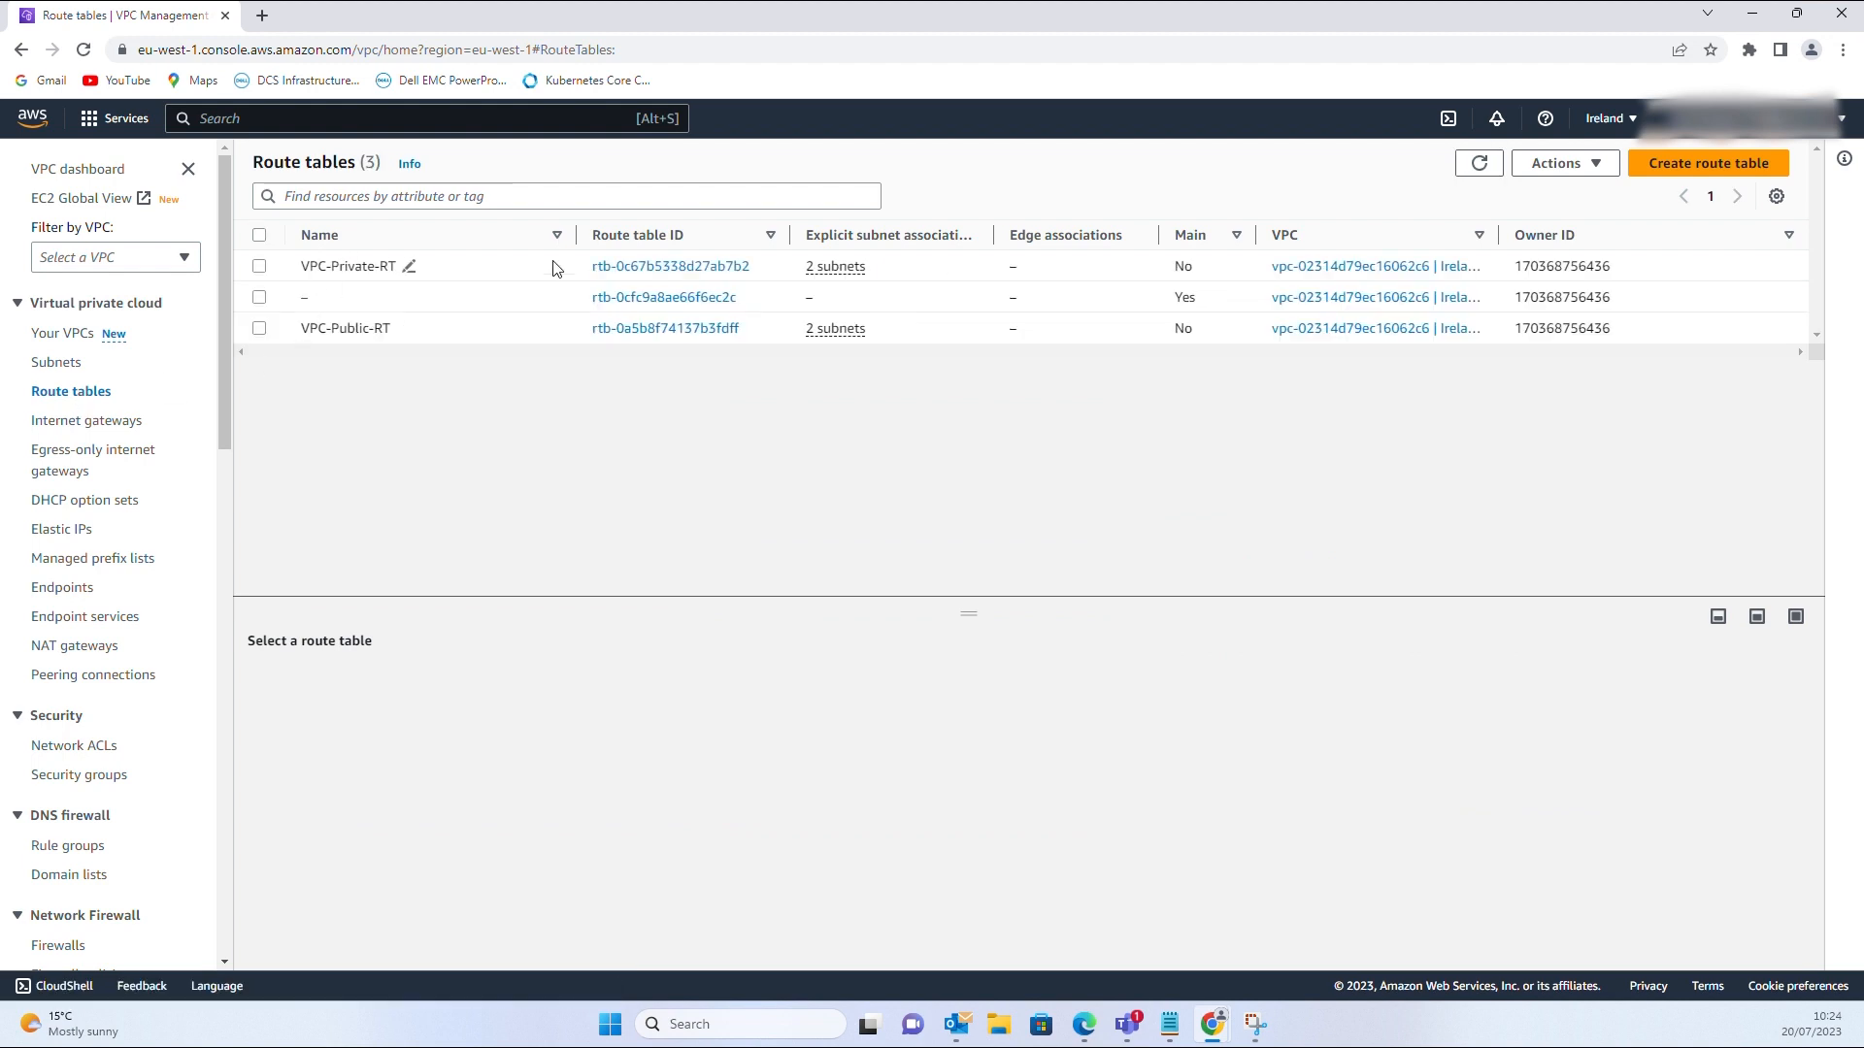
pyautogui.click(632, 267)
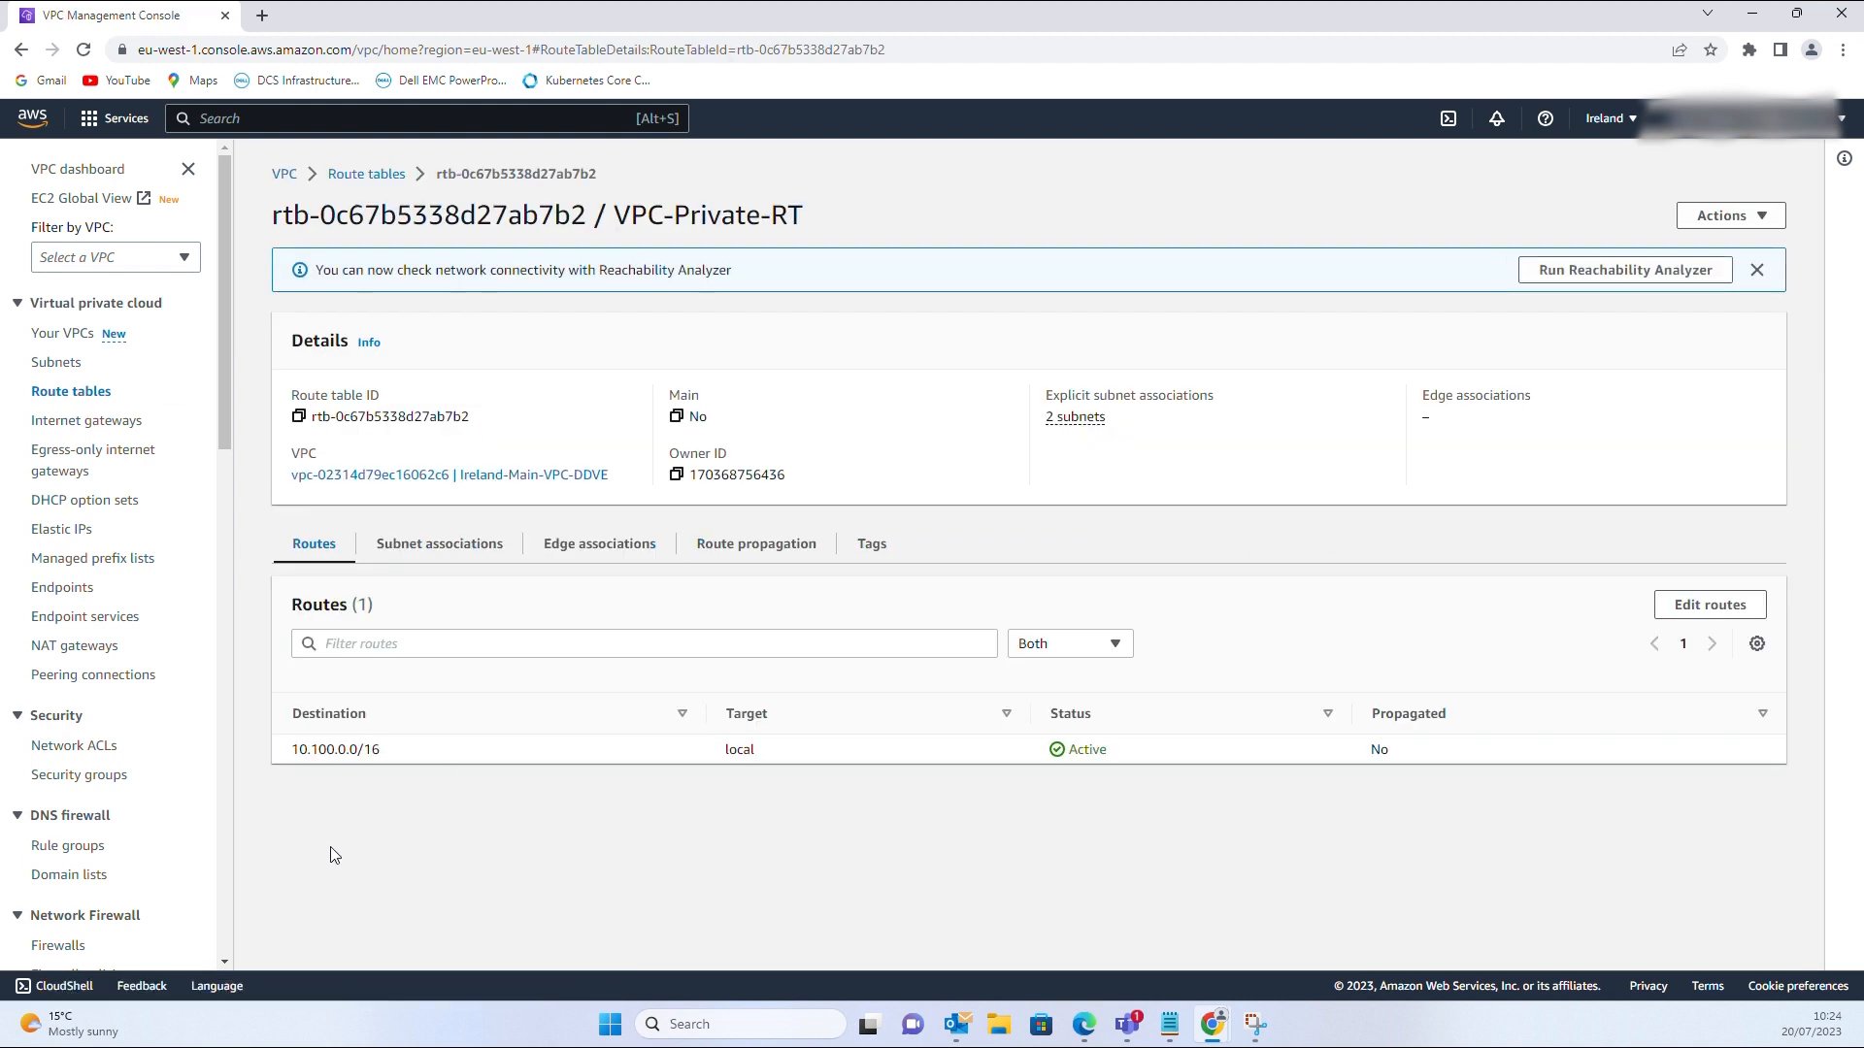
pyautogui.moveTo(402, 755); pyautogui.dragTo(271, 751)
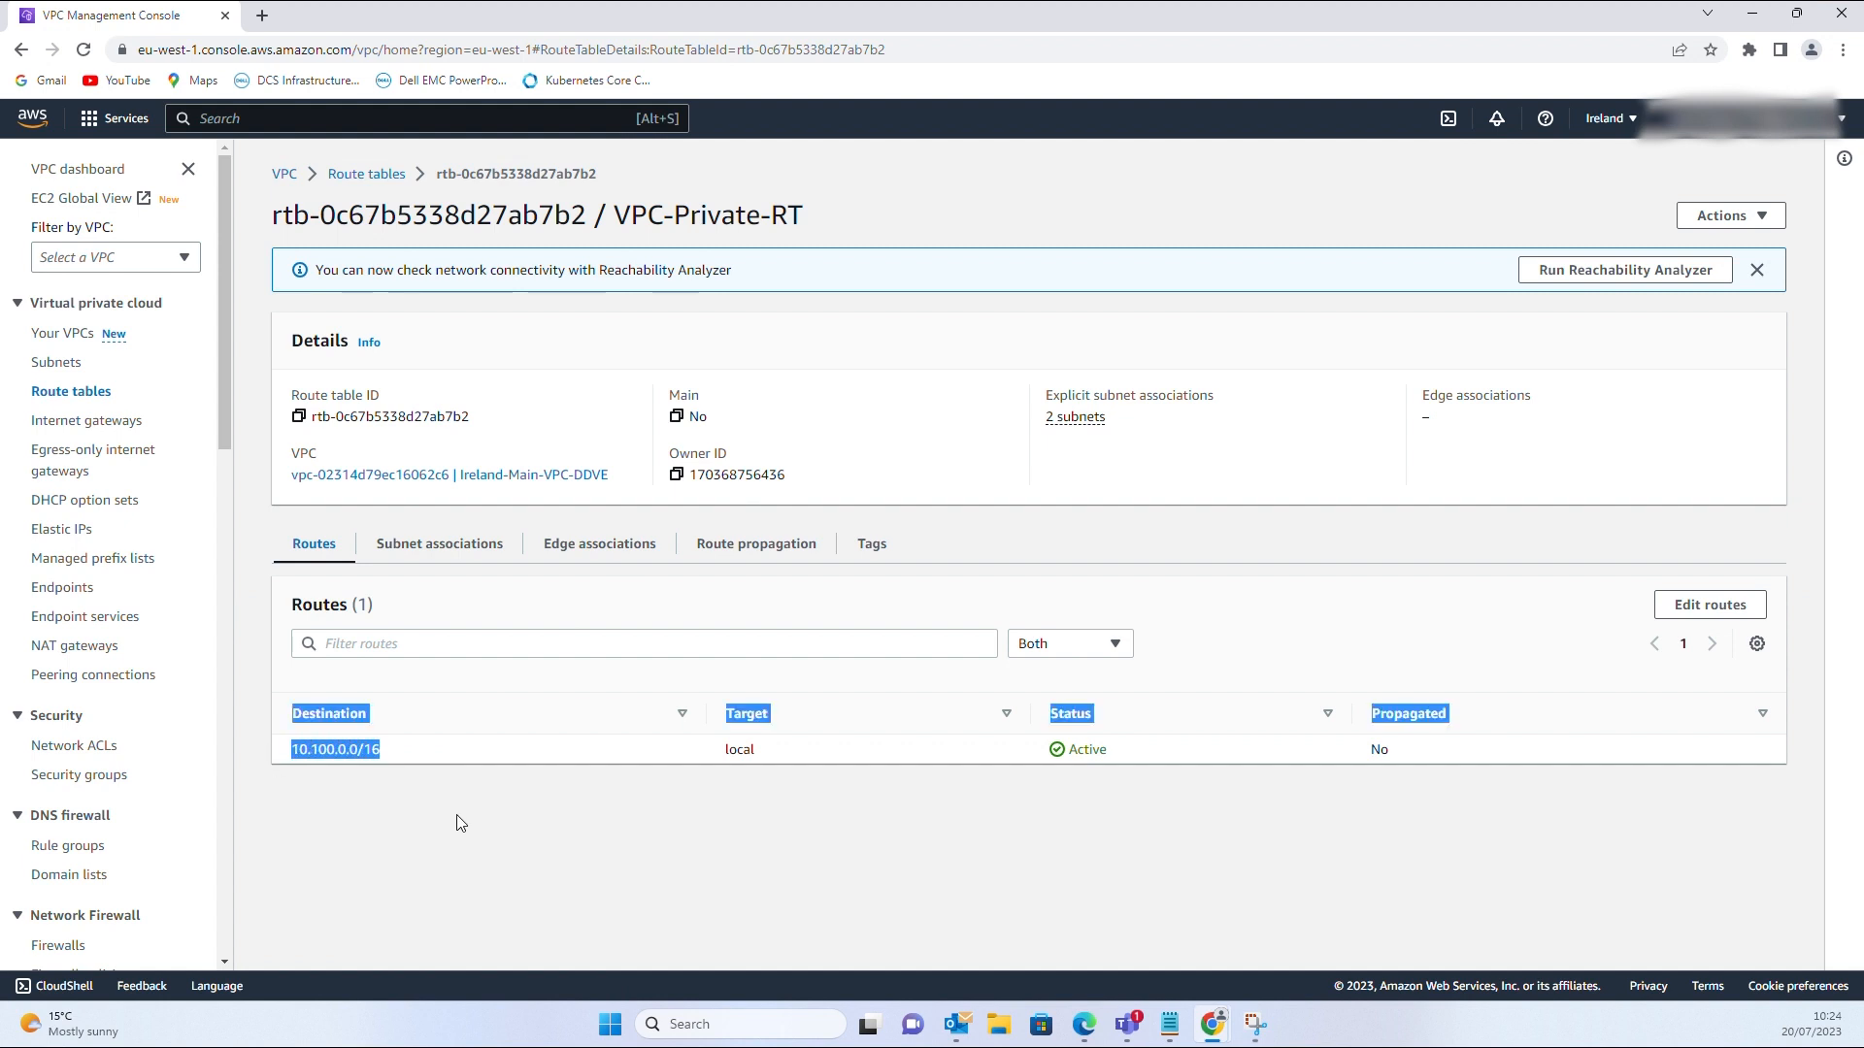
pyautogui.click(501, 836)
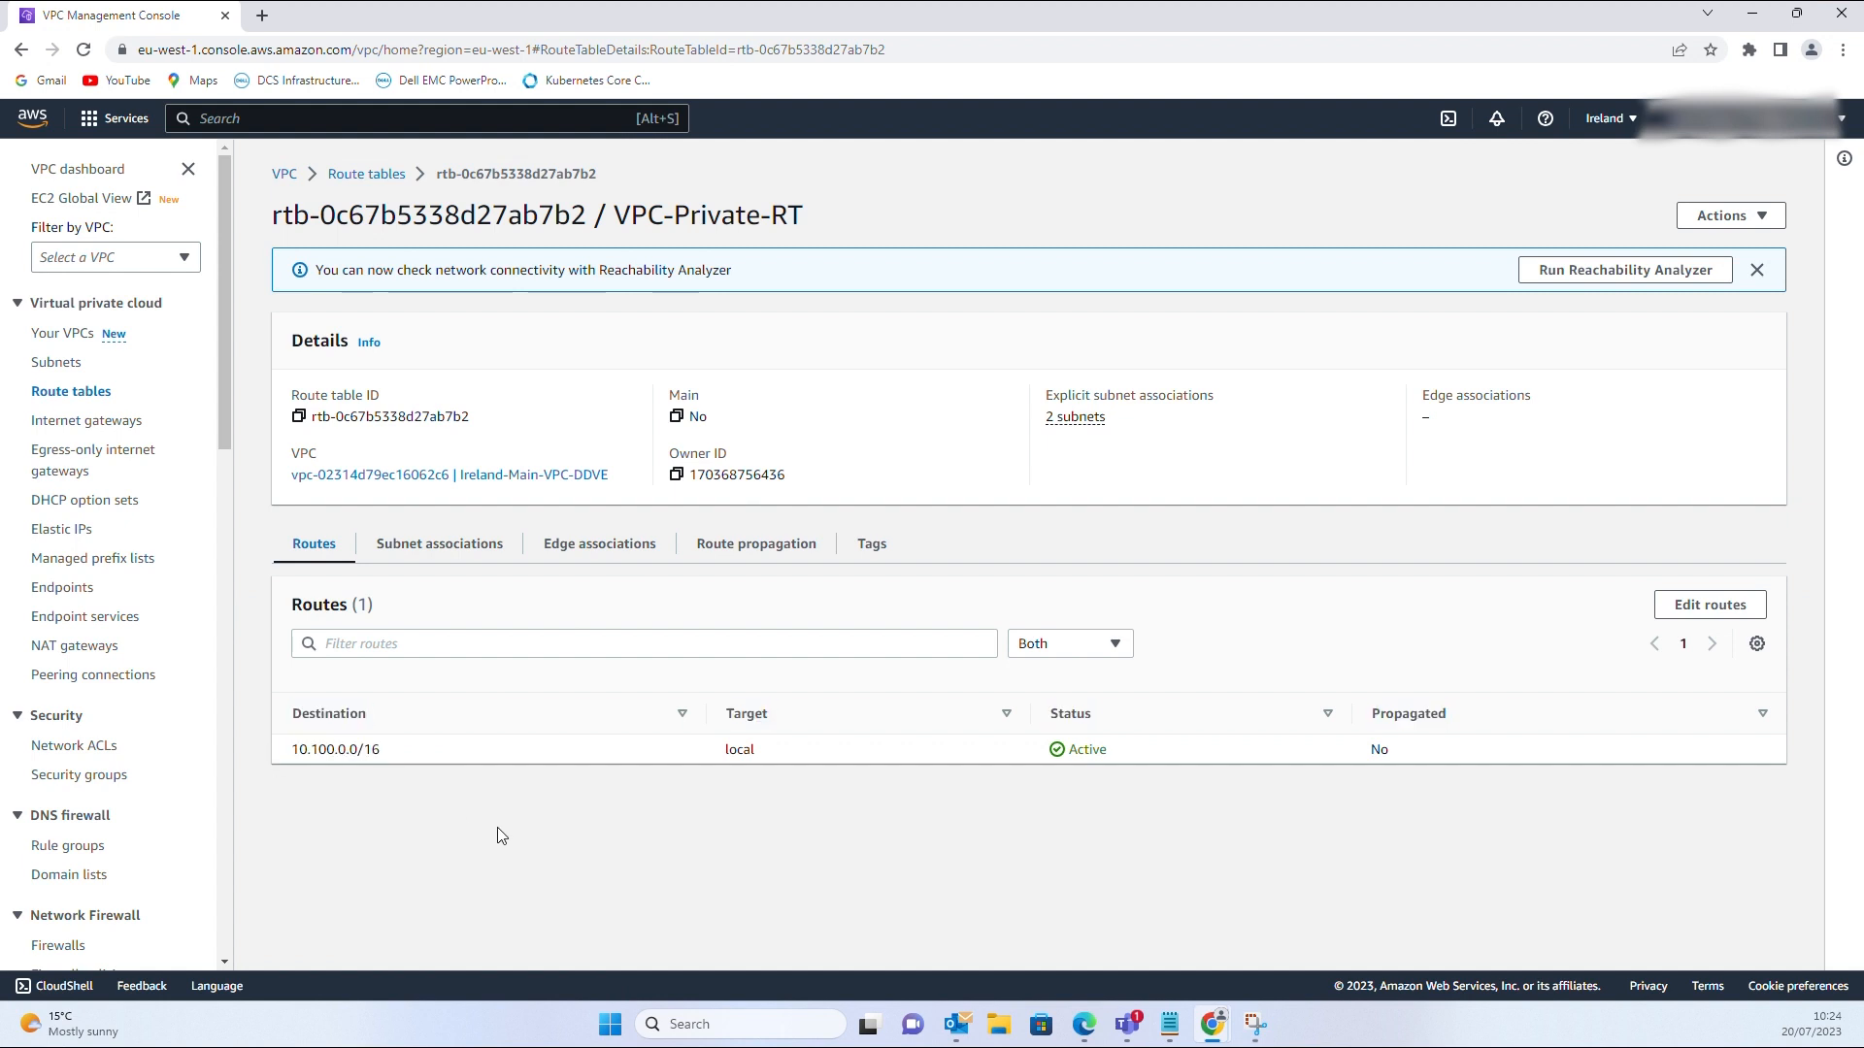
pyautogui.click(54, 592)
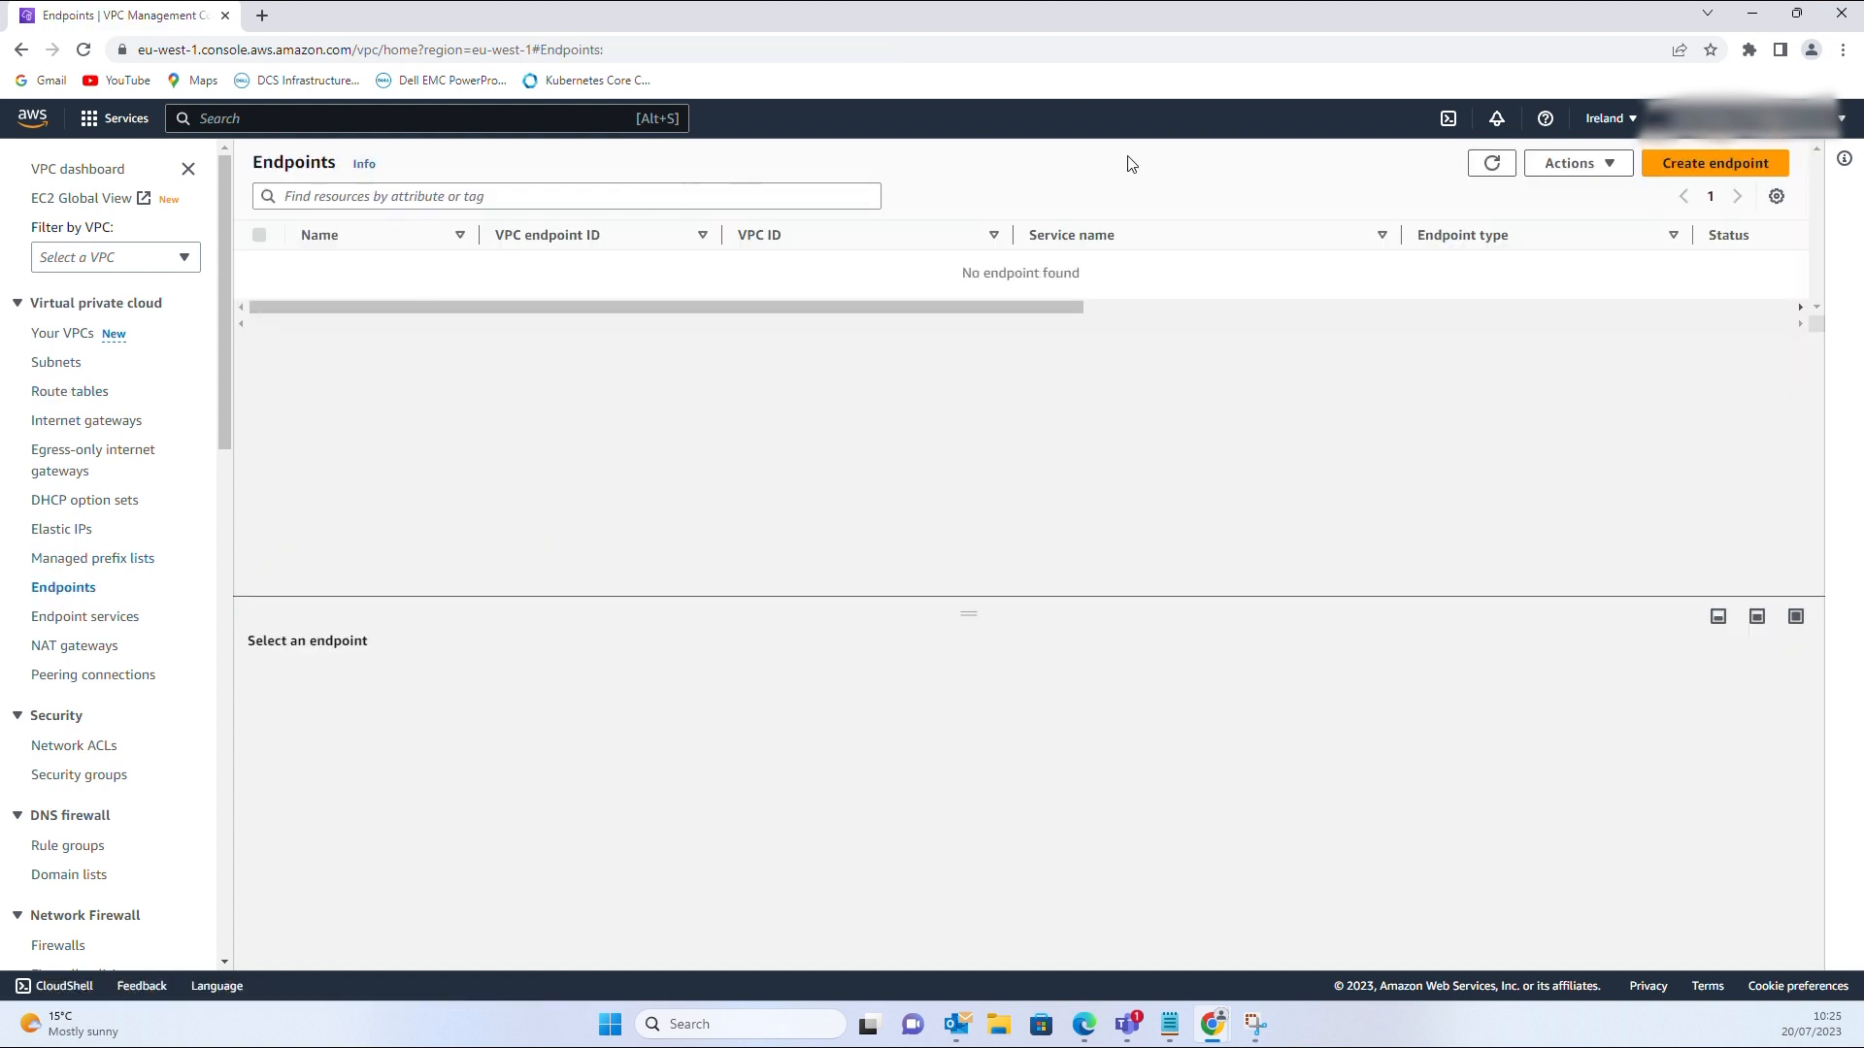
# Start a new endpoint named S3-Endpoint-DDVE and select the S3 service of Gateway type
pyautogui.click(1690, 168)
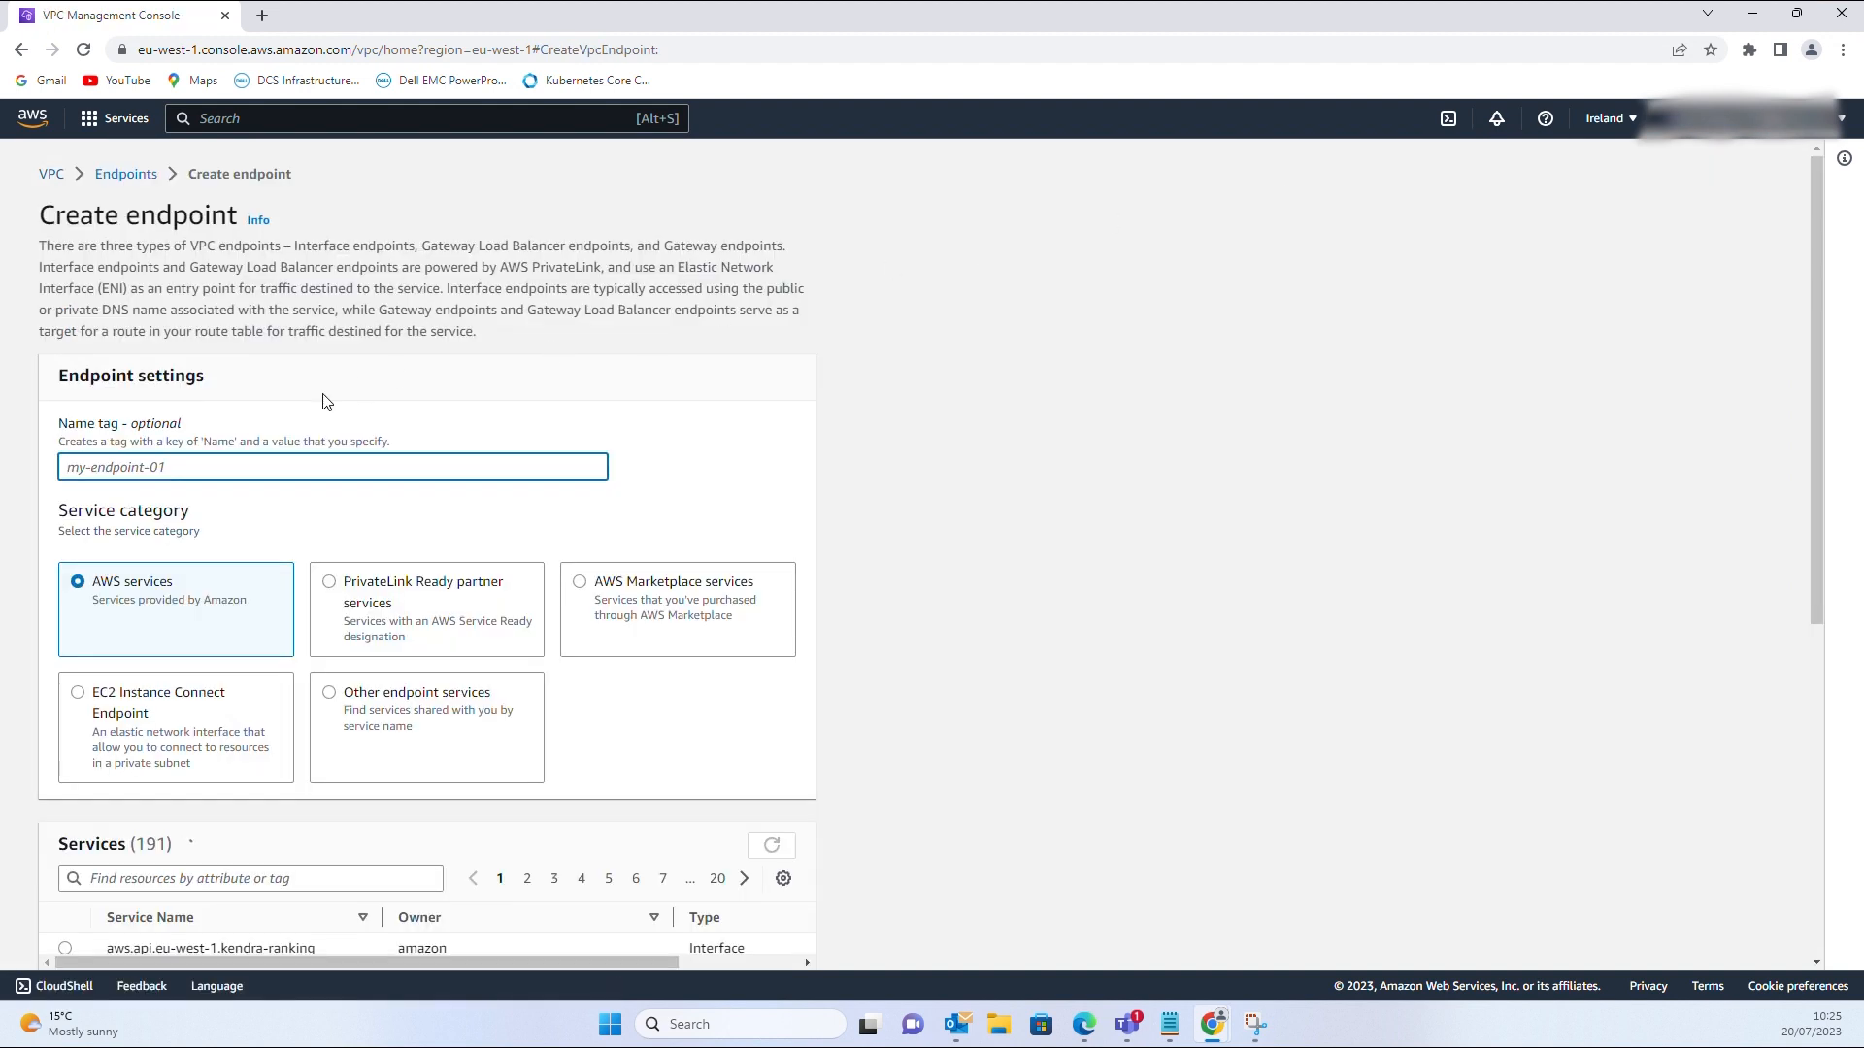
pyautogui.write('S3')
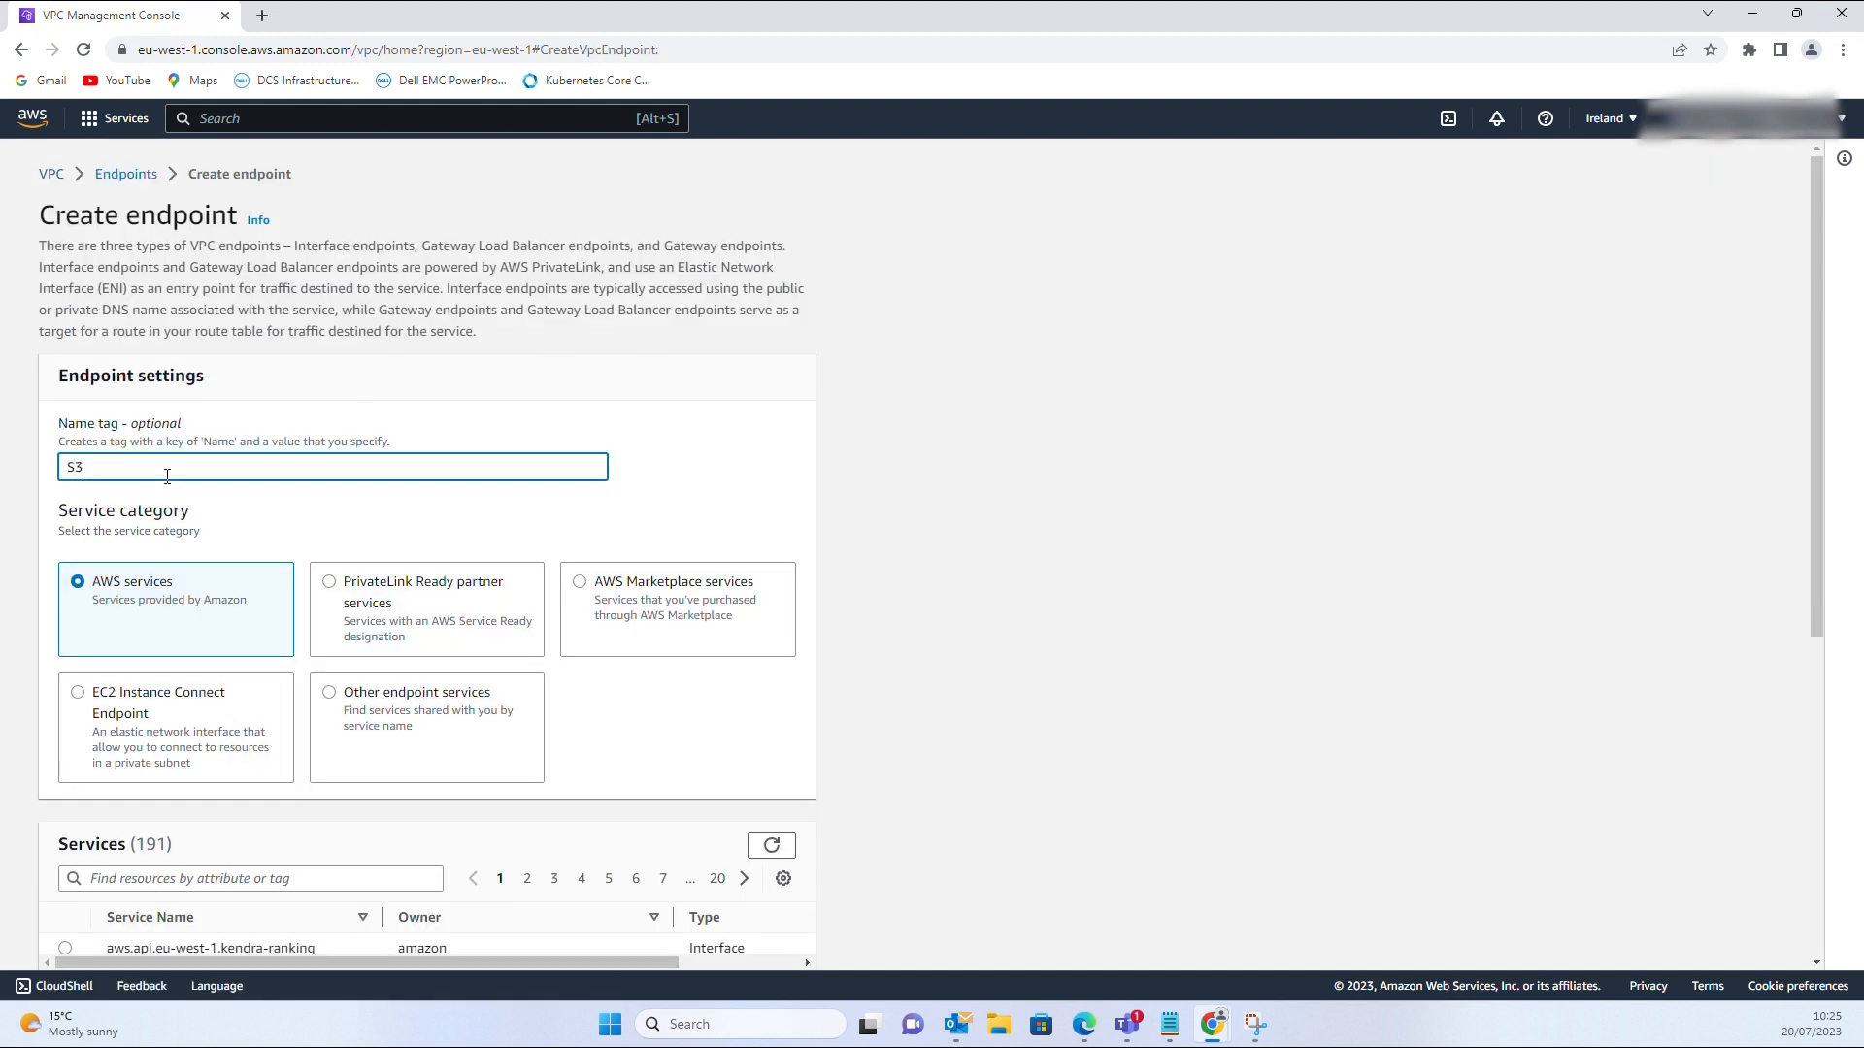
pyautogui.write('-Endpoint-DDVE')
pyautogui.scroll(-2, 127, 695)
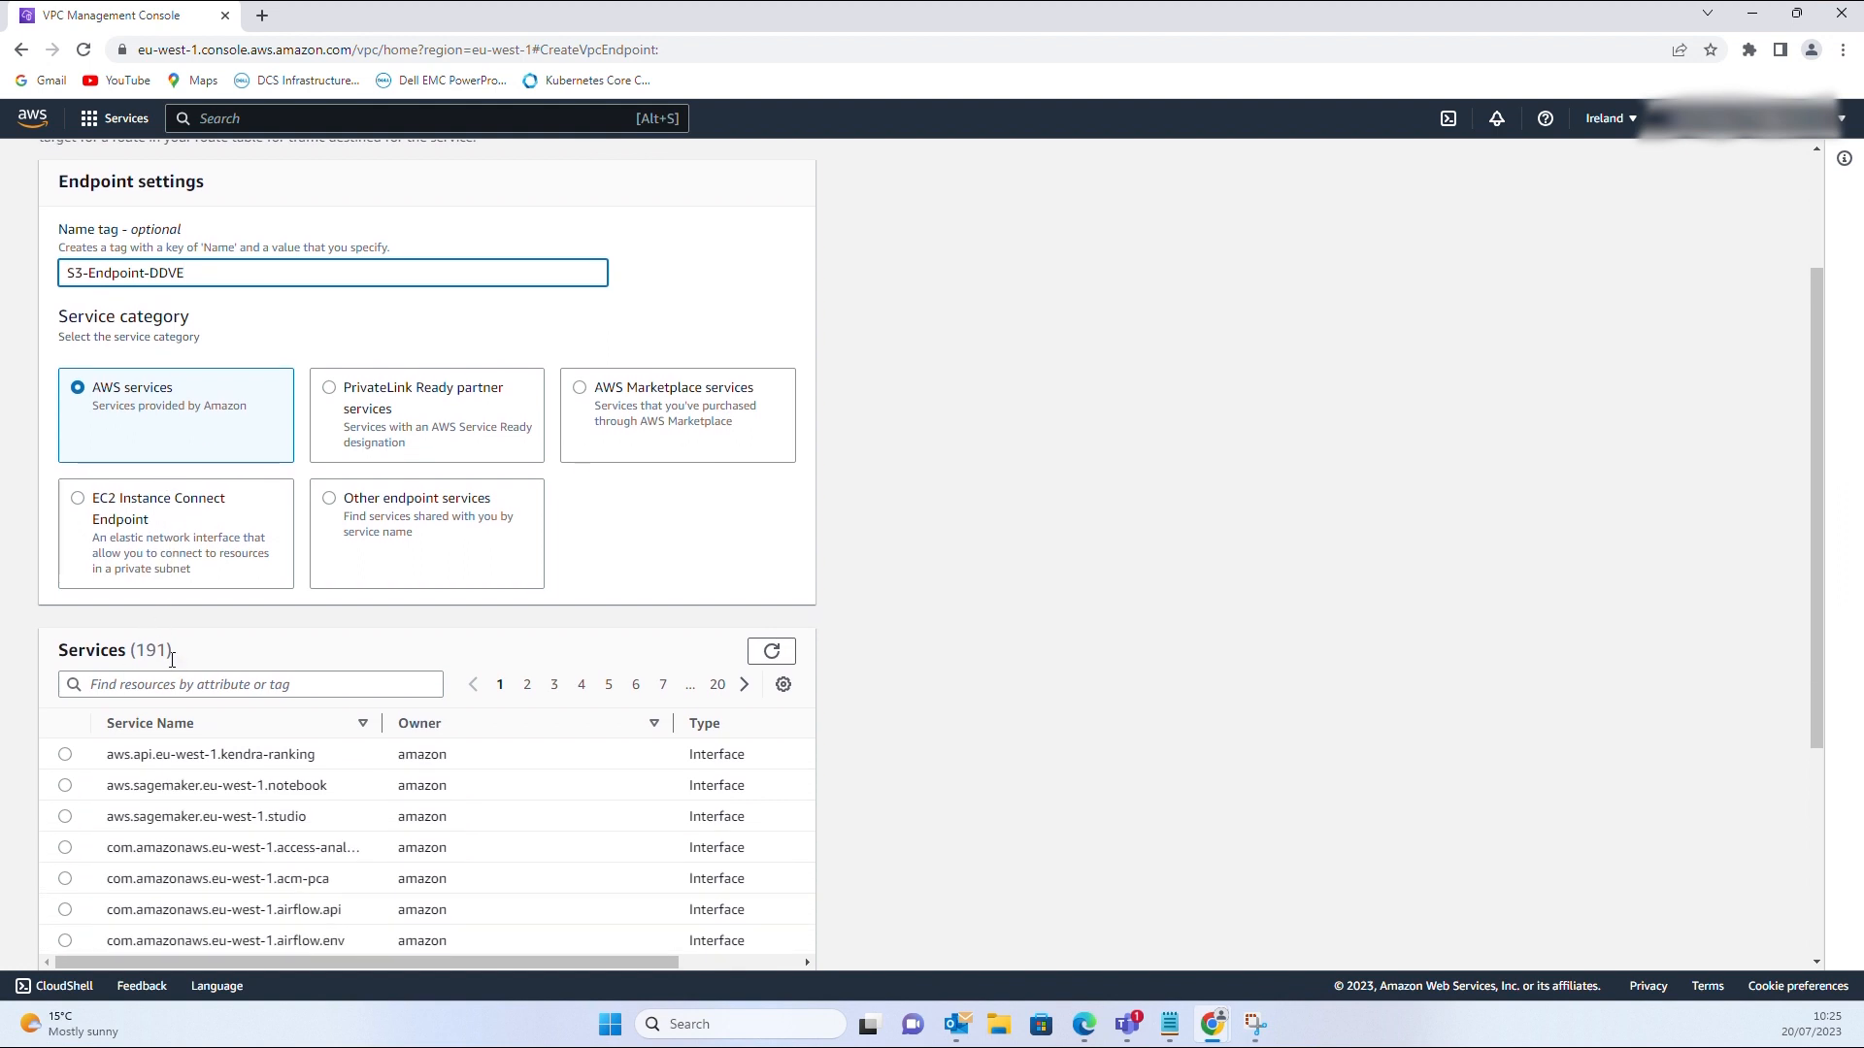
pyautogui.click(172, 683)
pyautogui.write('S3')
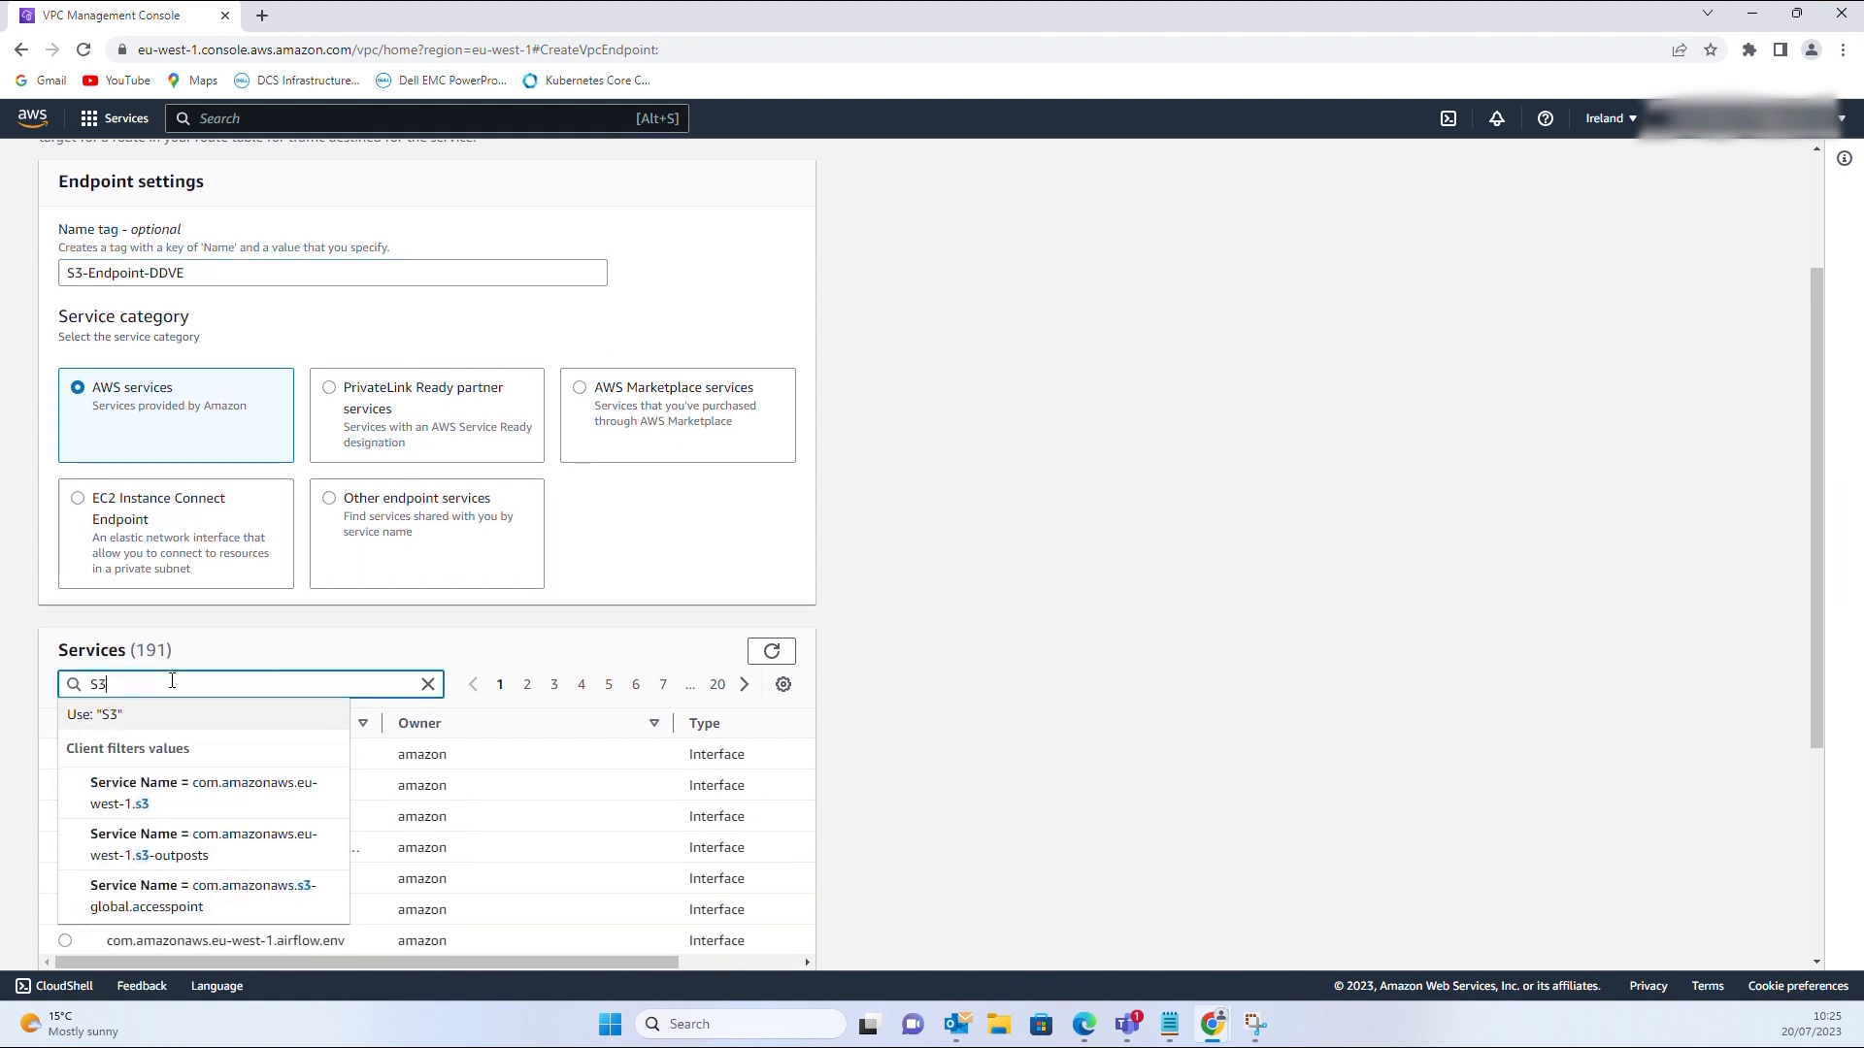
pyautogui.click(139, 726)
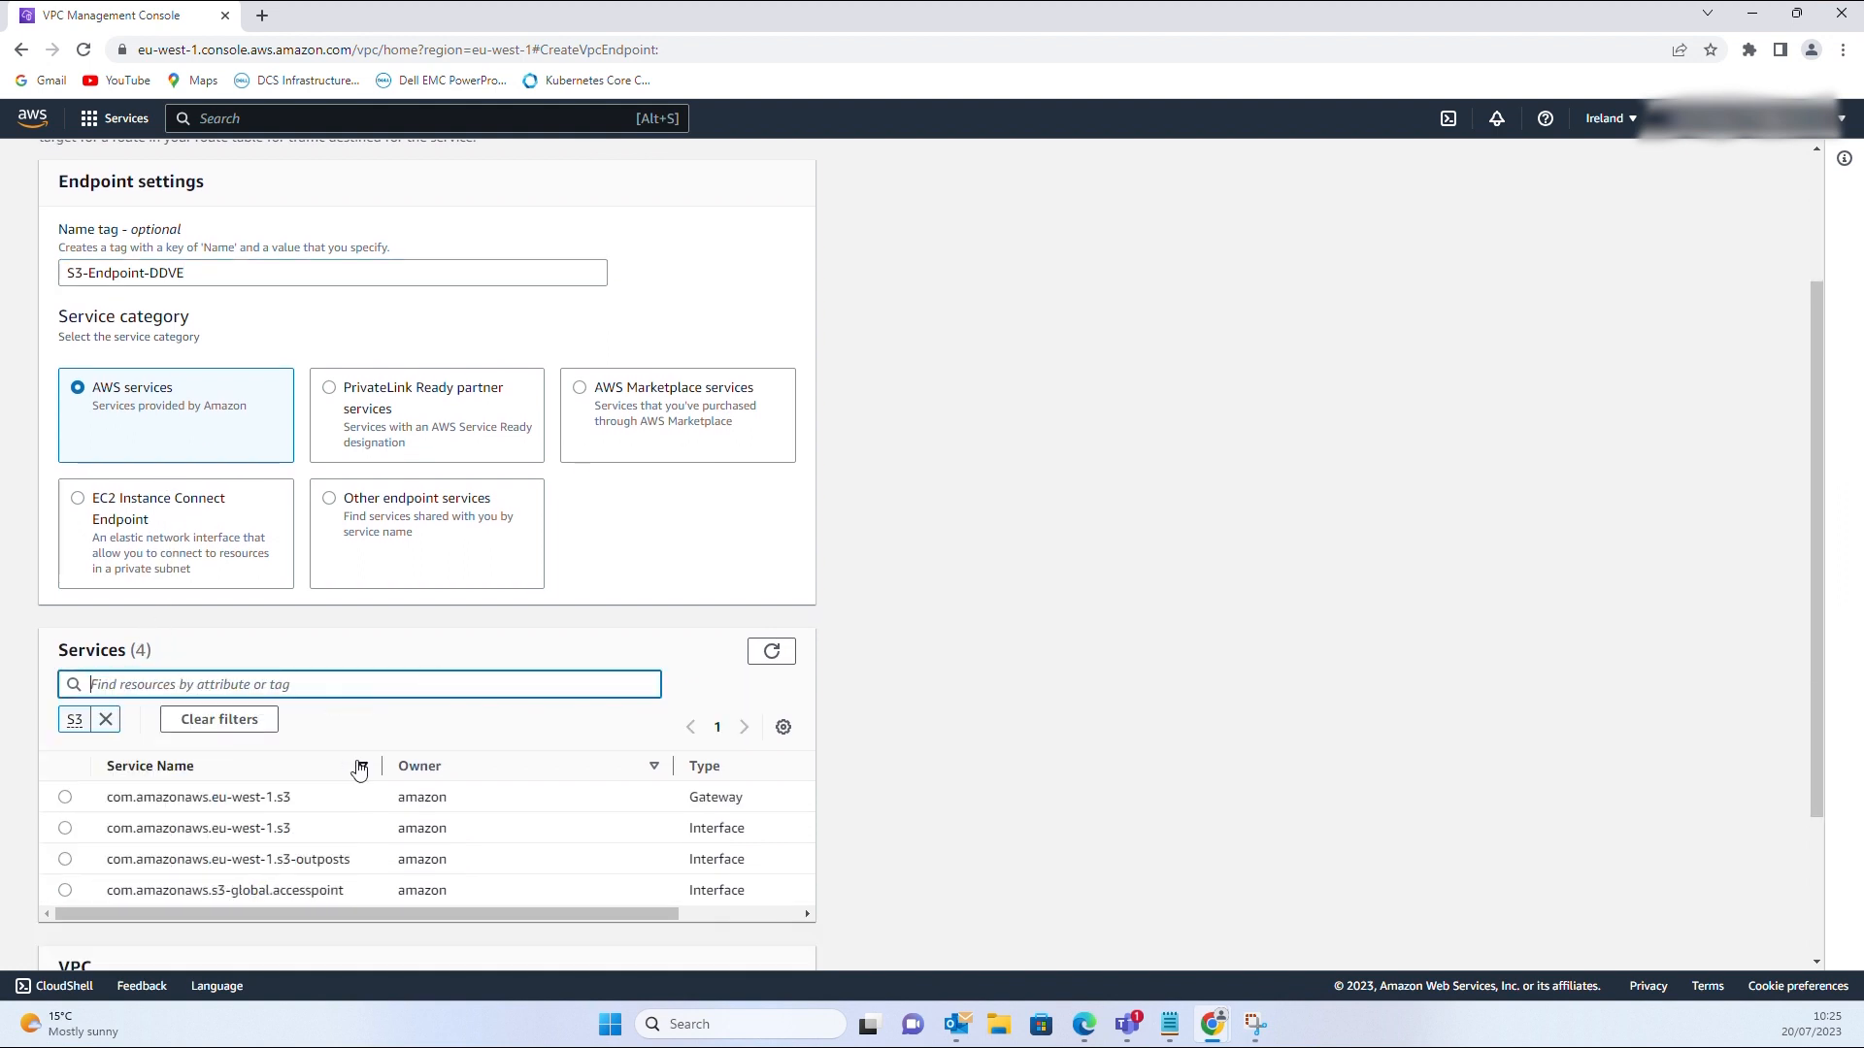
pyautogui.scroll(-1, 328, 764)
pyautogui.moveTo(767, 699); pyautogui.dragTo(638, 705)
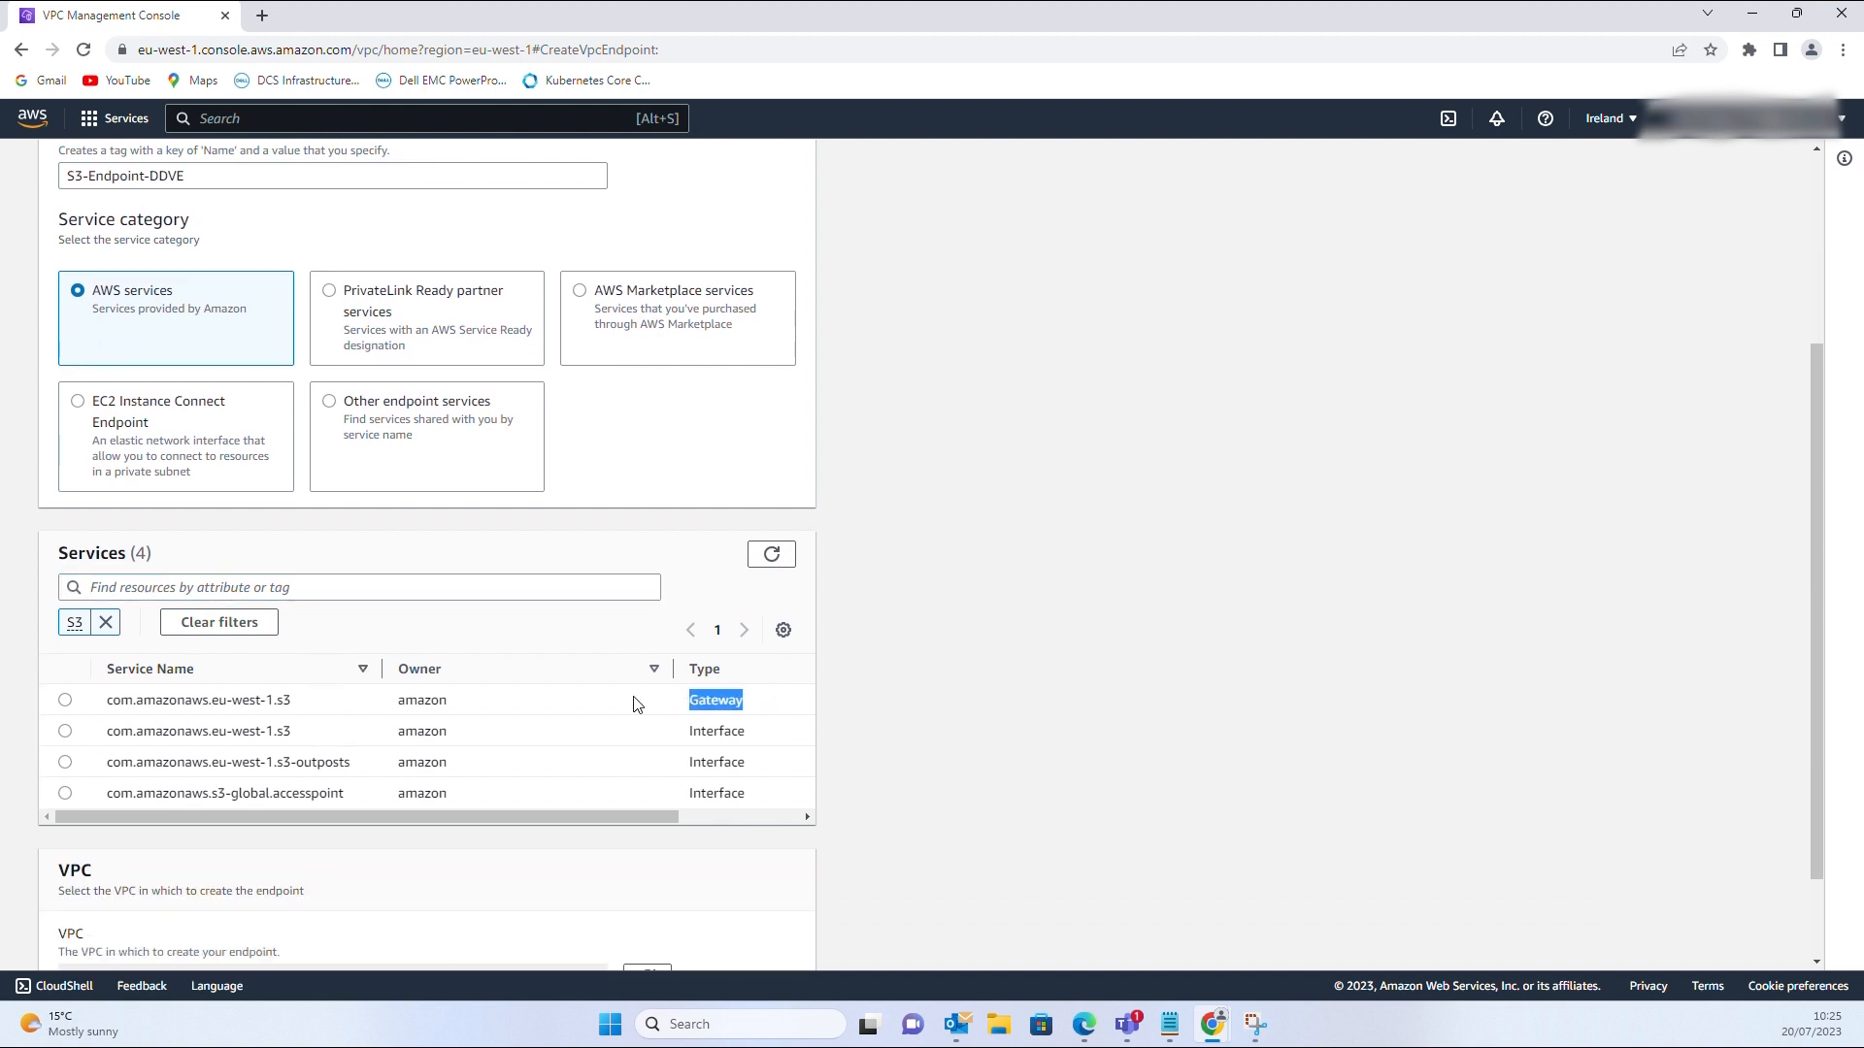
# Place the endpoint in Ireland-Main-VPC-DDVE, associate it with VPC-Private-RT, and create it
pyautogui.scroll(-1, 296, 730)
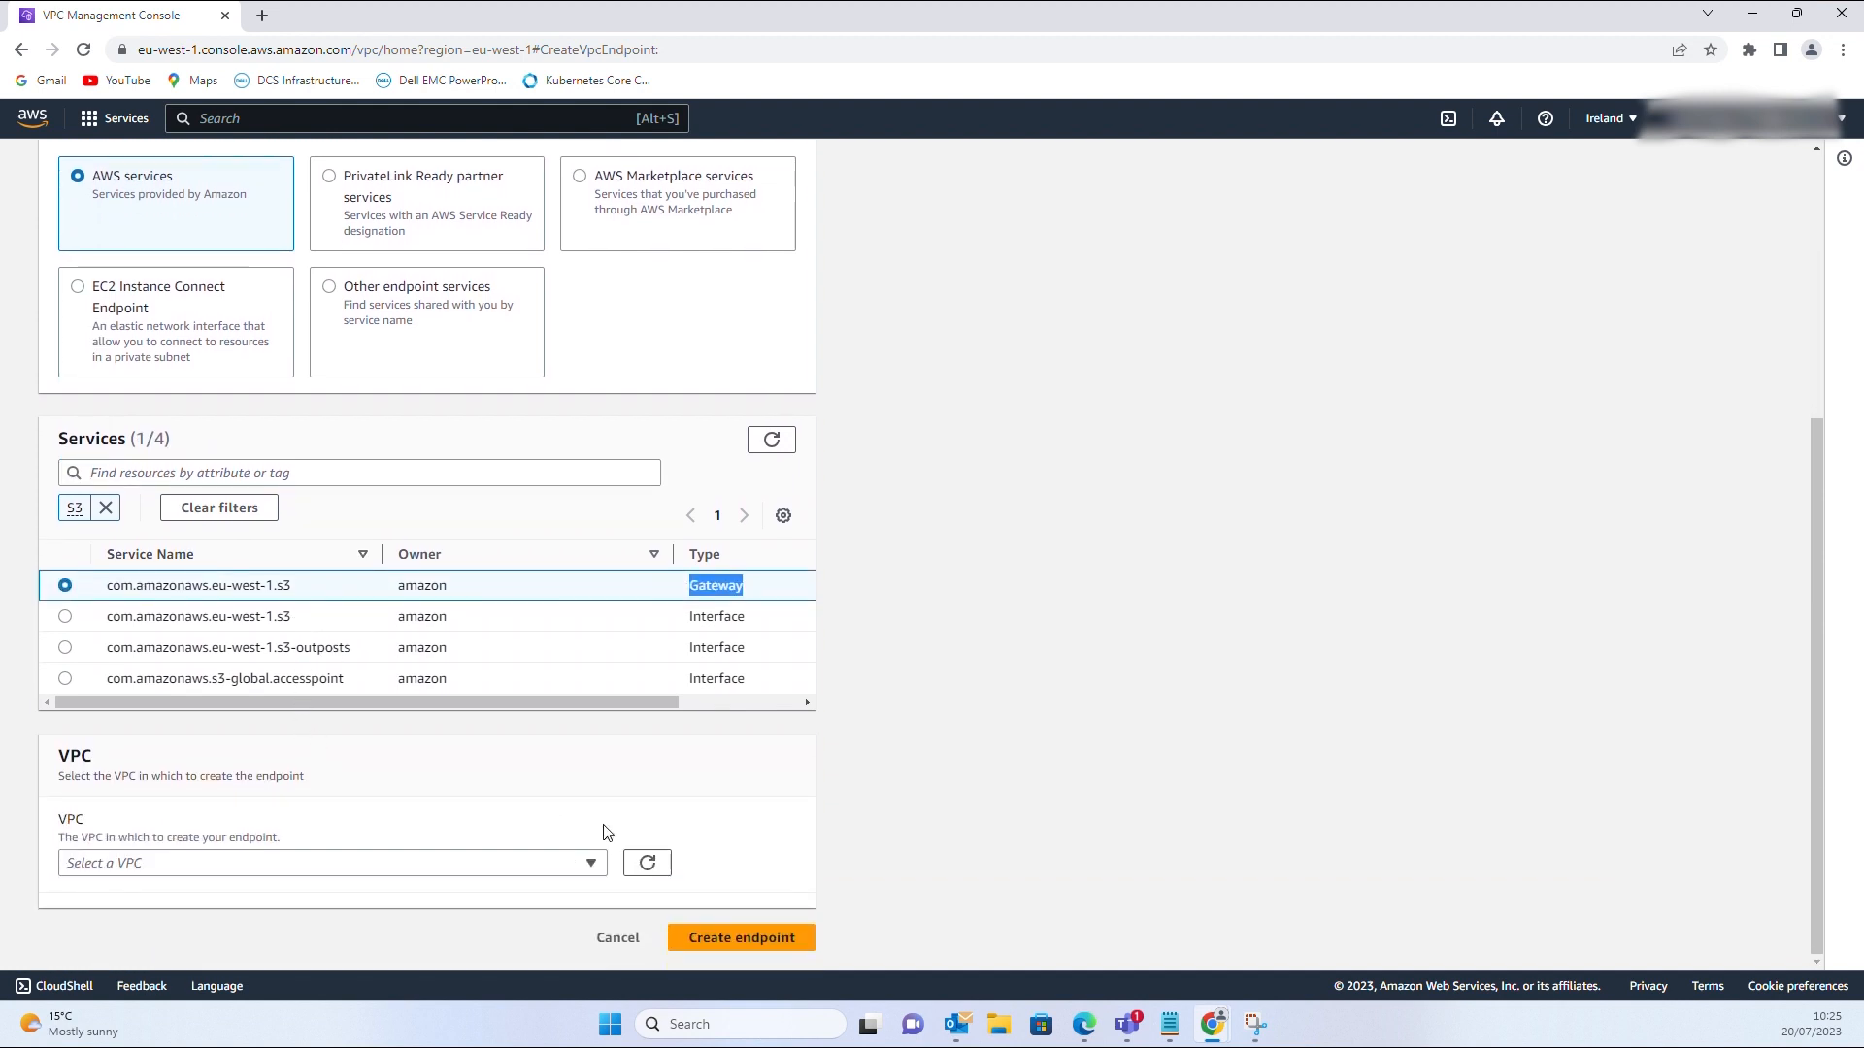
pyautogui.click(603, 861)
pyautogui.click(291, 823)
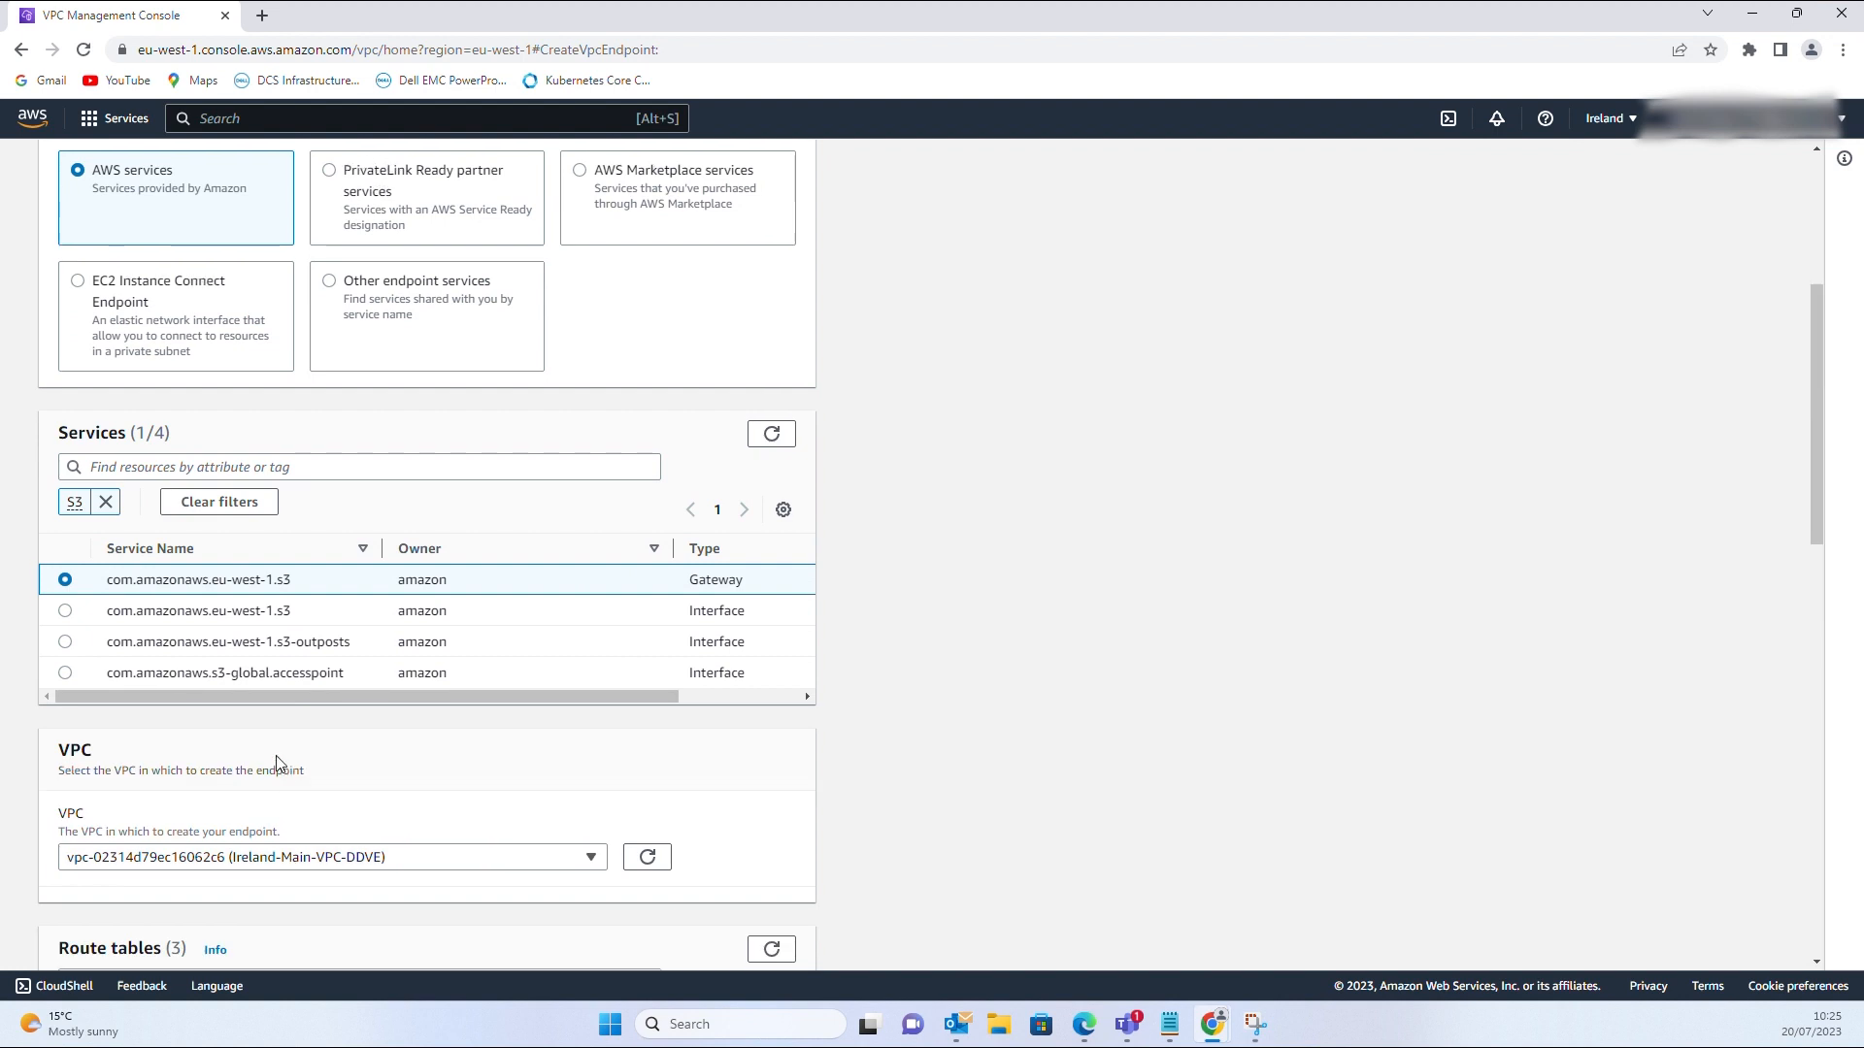
pyautogui.scroll(-5, 275, 761)
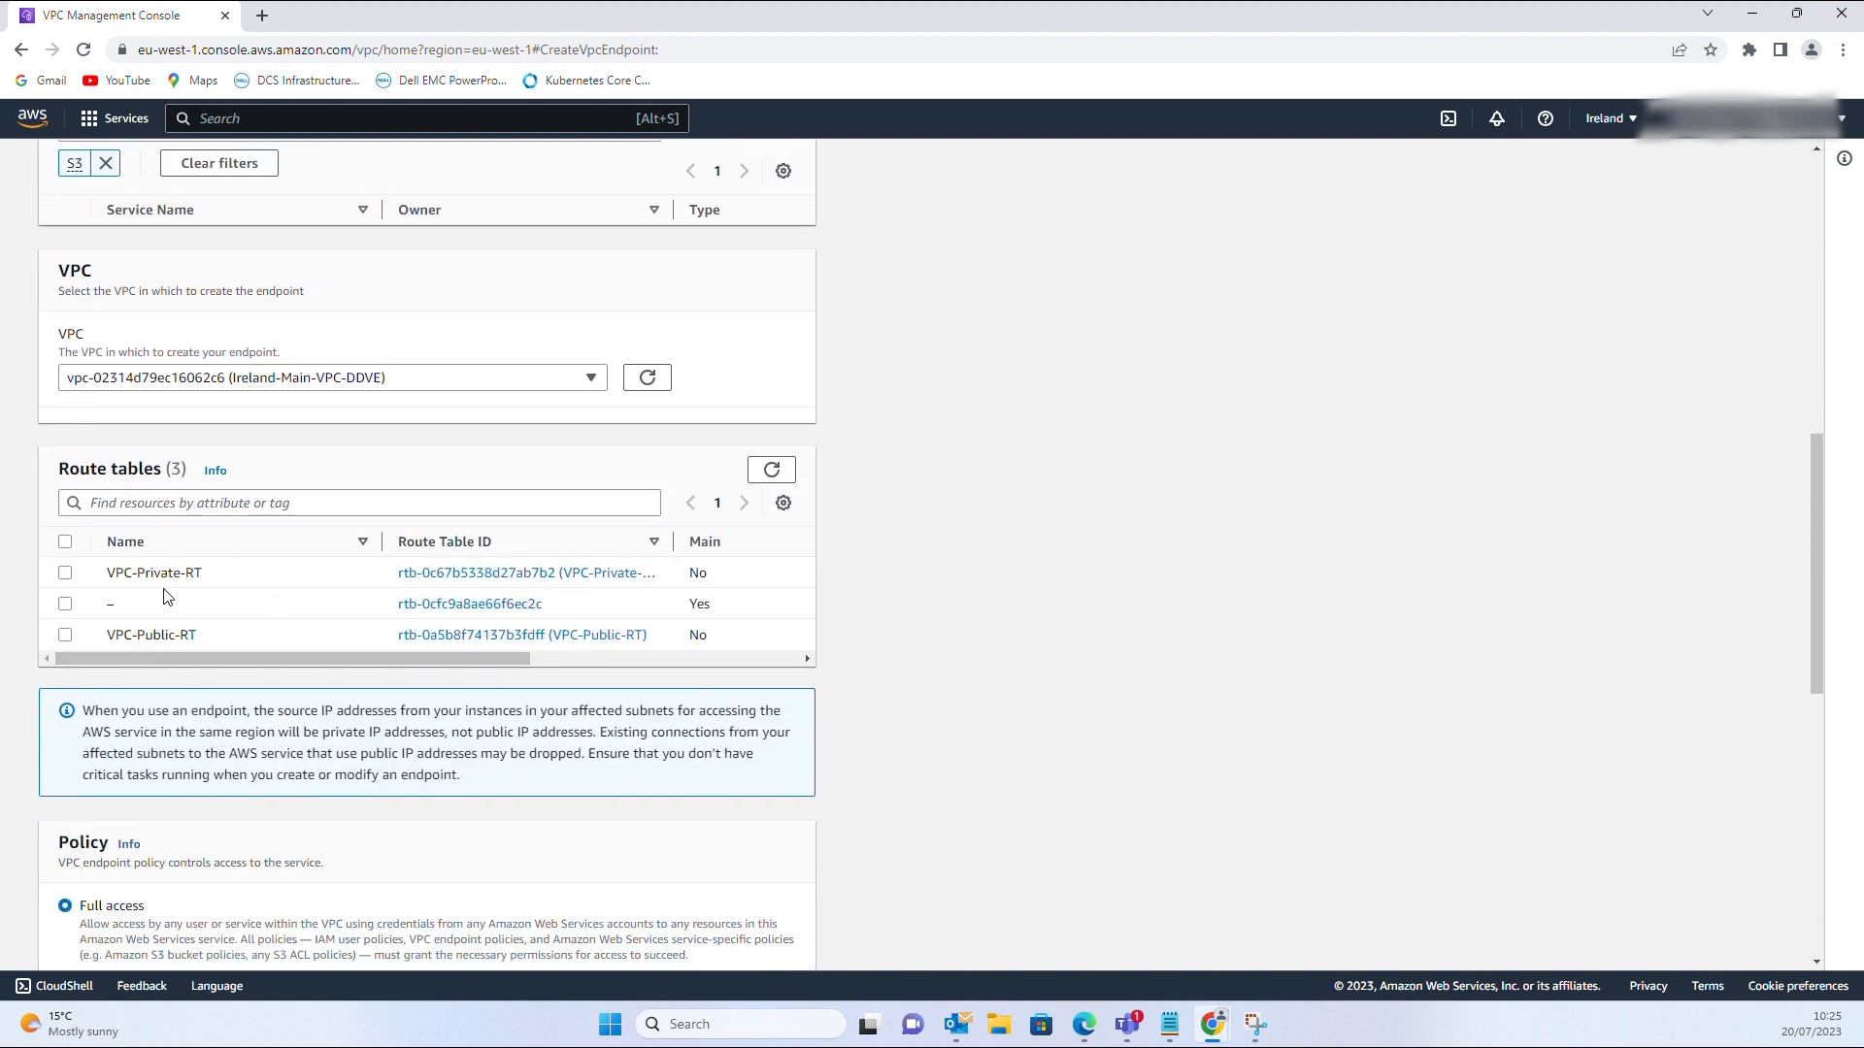
pyautogui.click(65, 574)
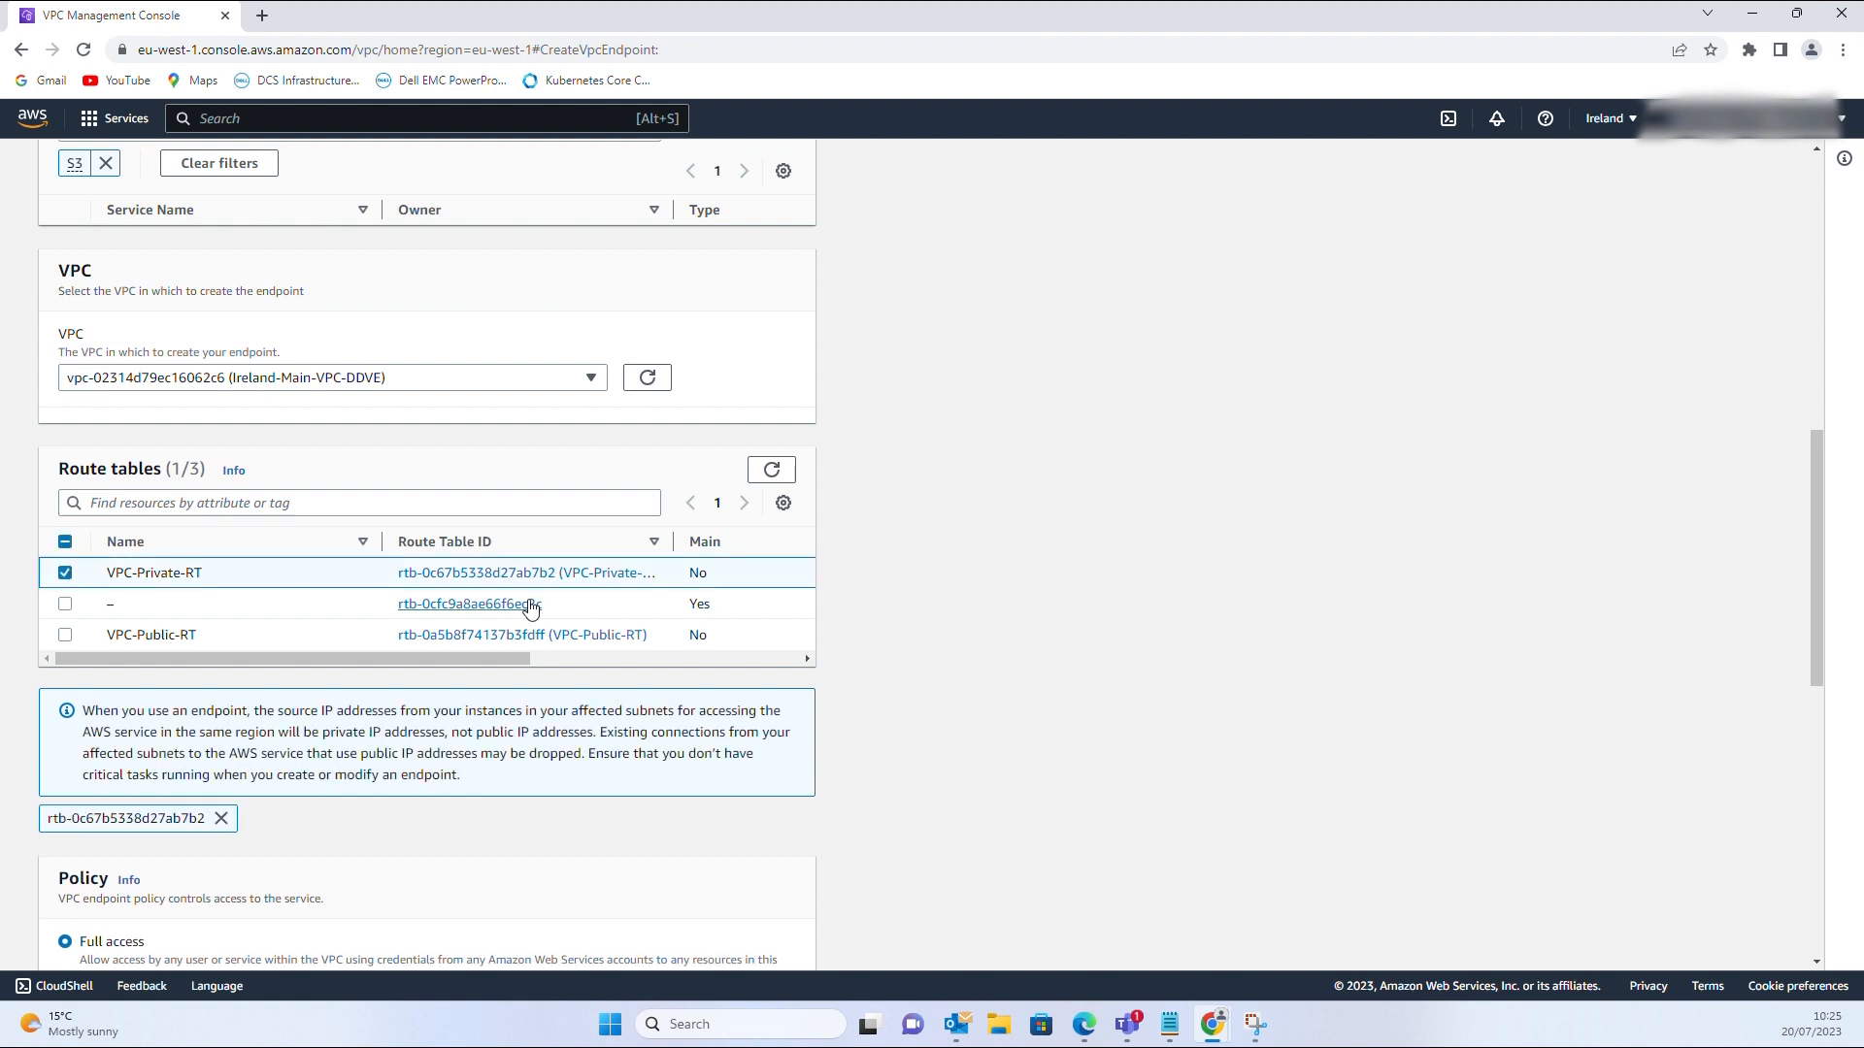
pyautogui.scroll(-1, 471, 638)
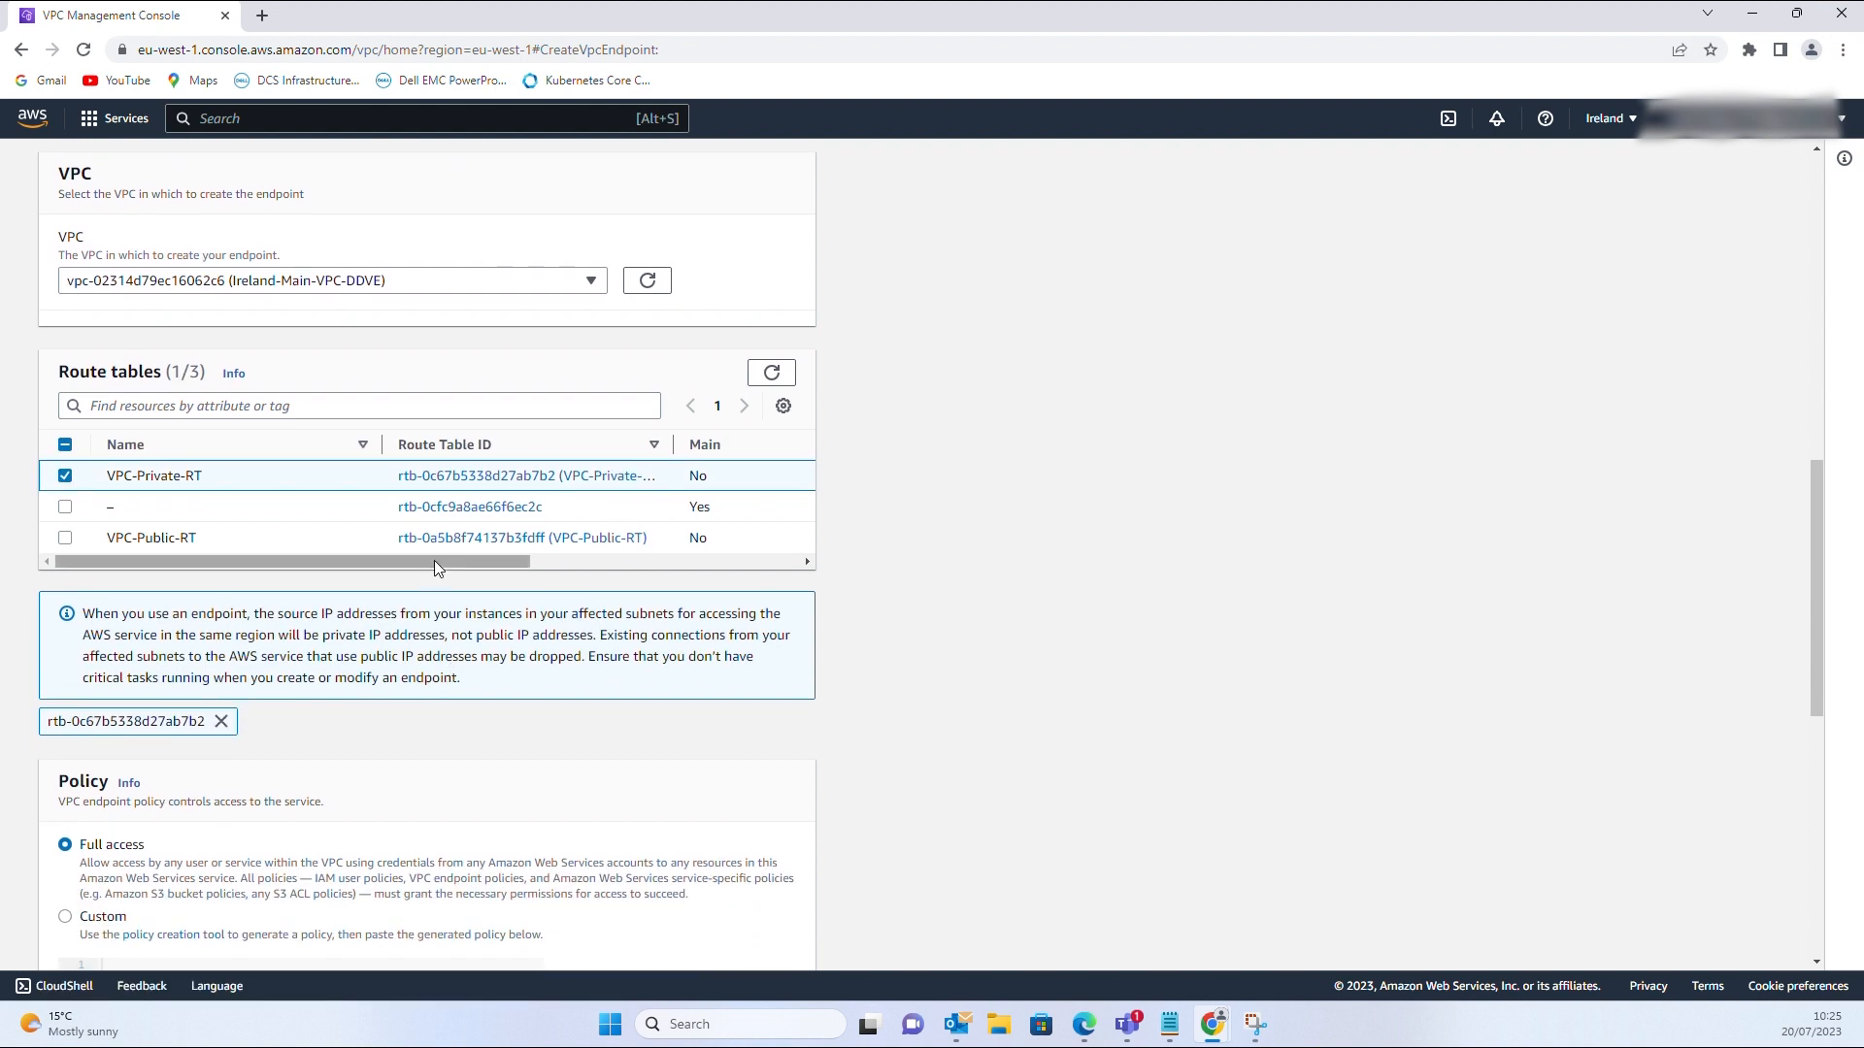
pyautogui.moveTo(434, 561); pyautogui.dragTo(366, 580)
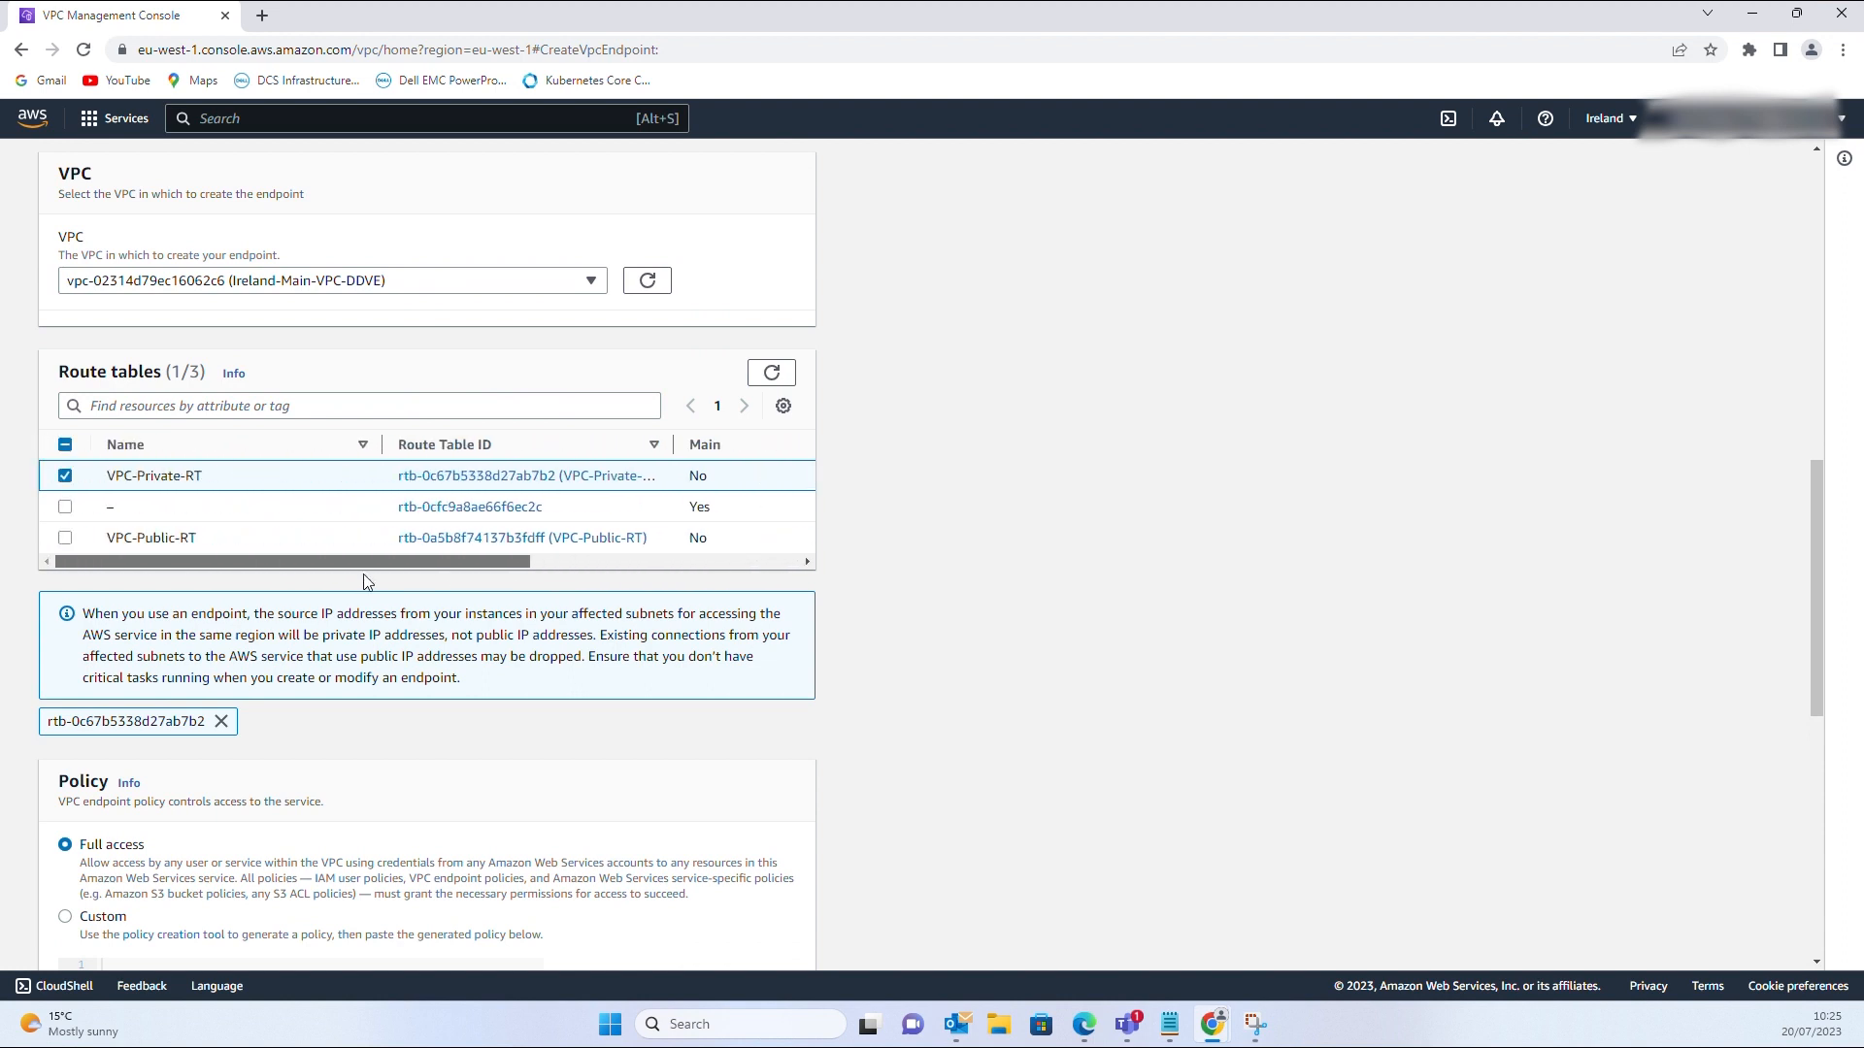
pyautogui.scroll(-8, 261, 706)
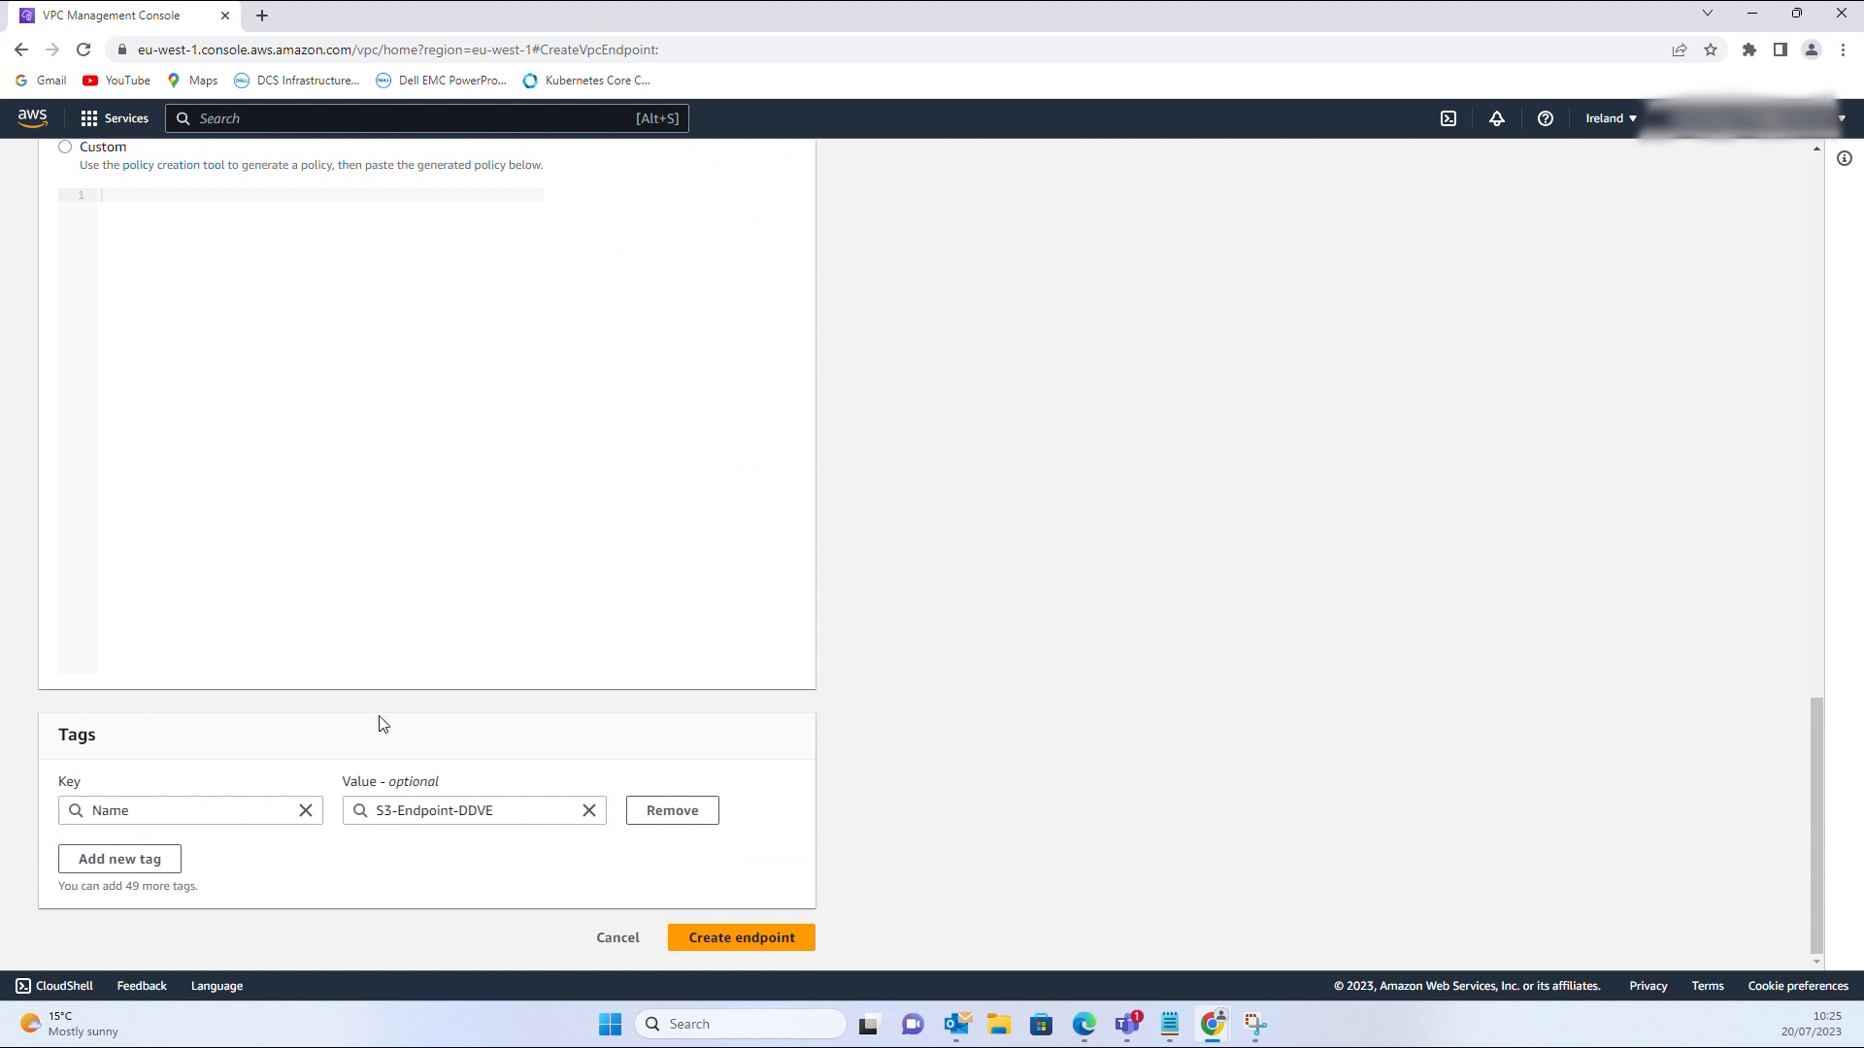
pyautogui.click(766, 946)
pyautogui.click(766, 947)
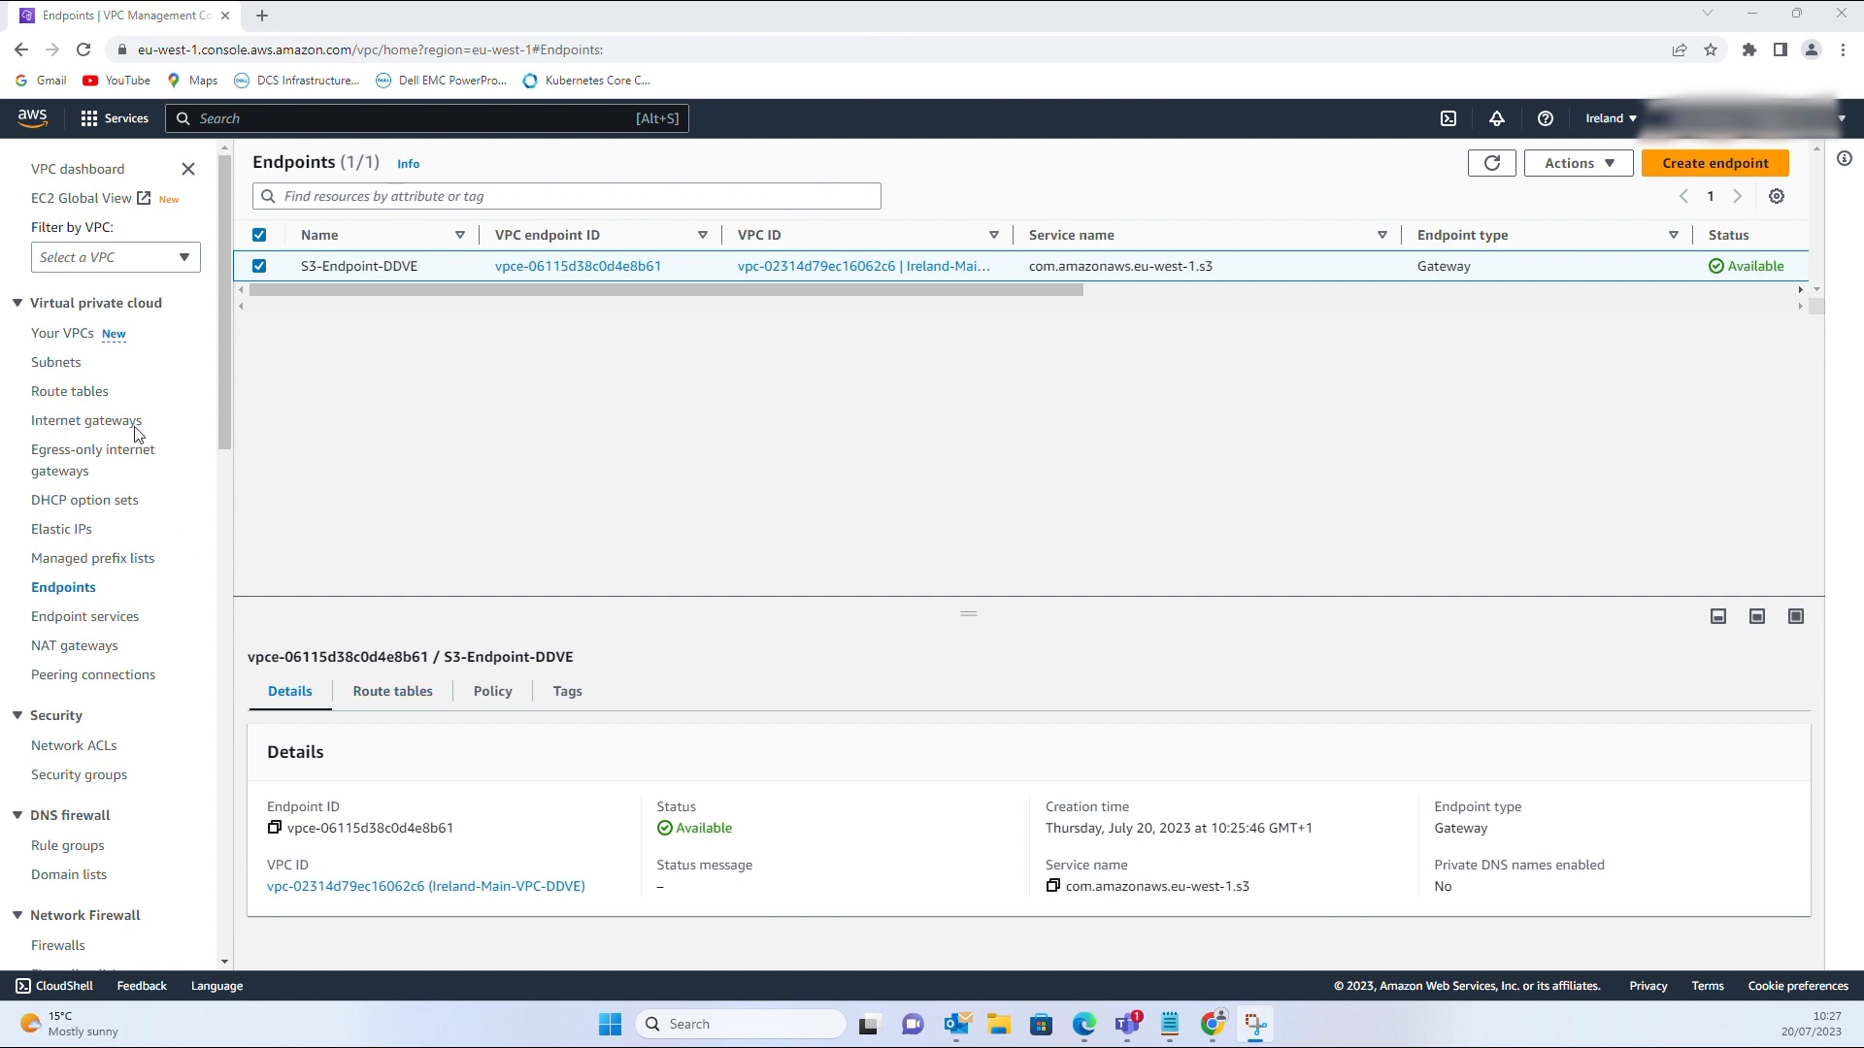
pyautogui.click(86, 394)
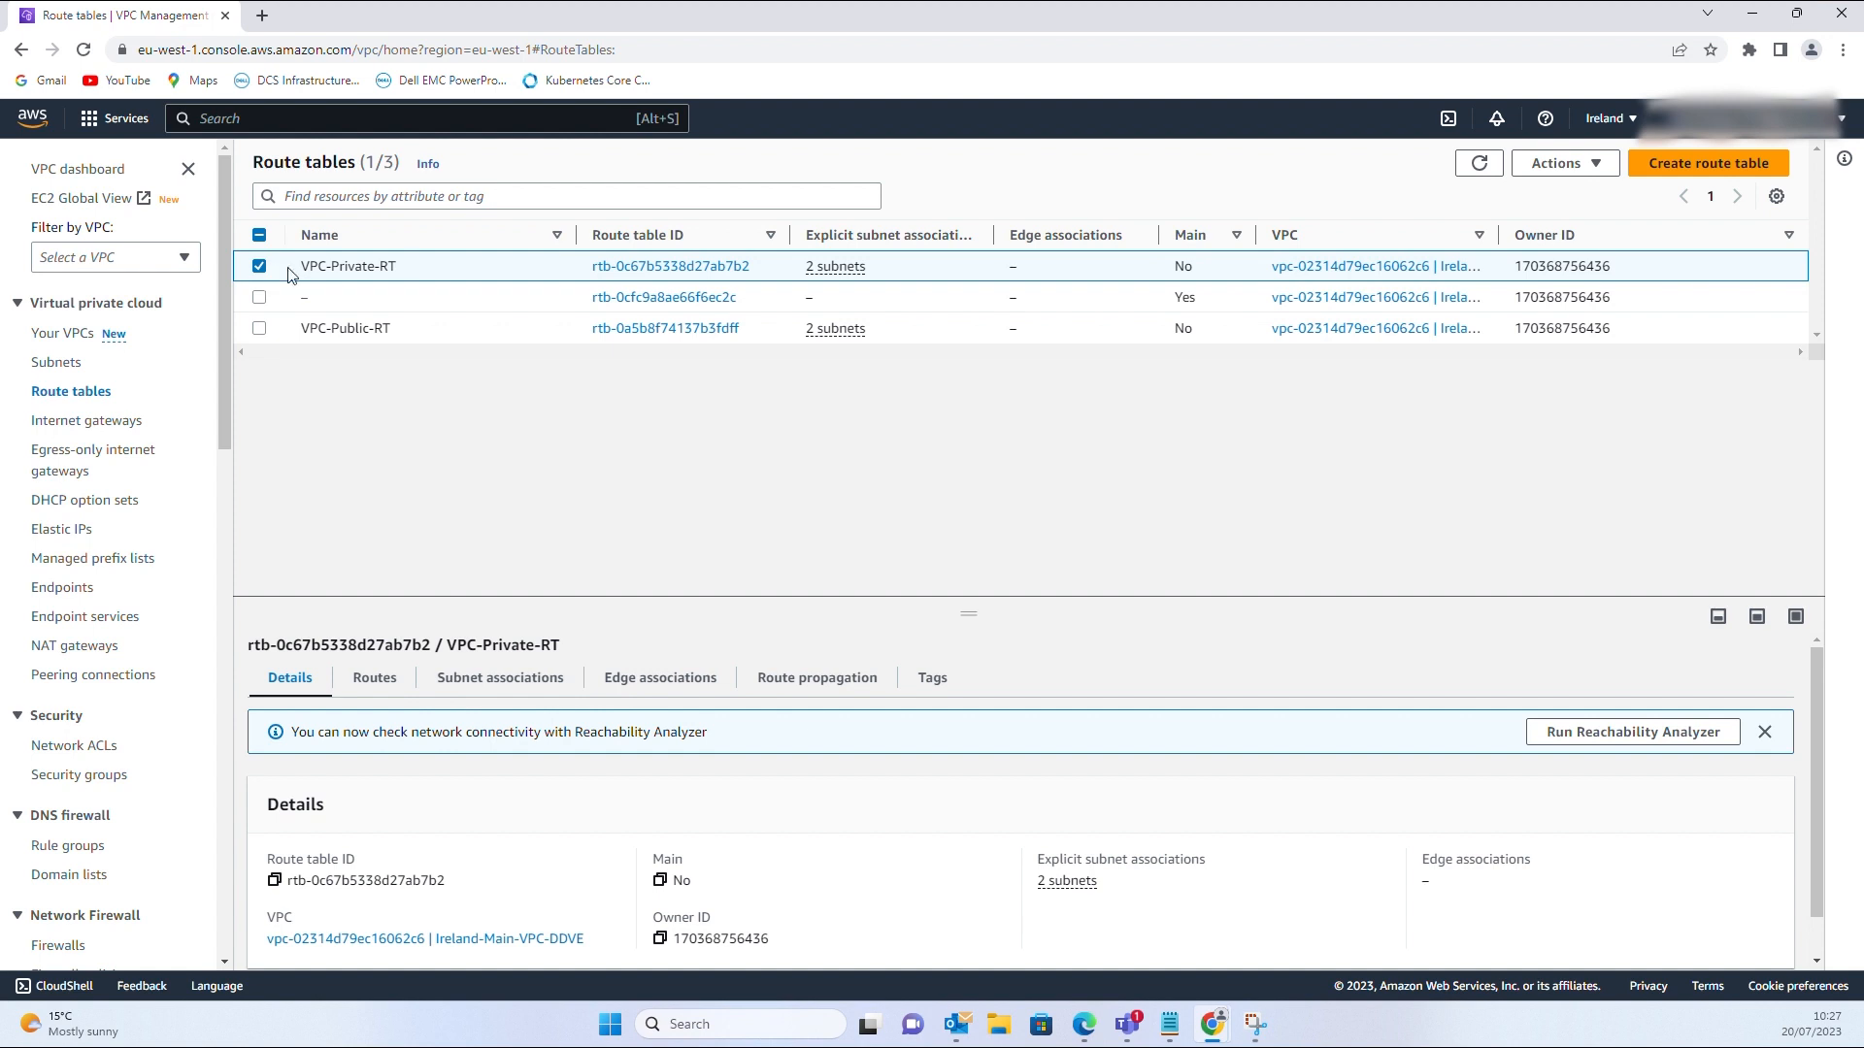
# Verify VPC-Private-RT routes pl-6da54004 to the endpoint and view that prefix list's six S3 CIDRs
pyautogui.click(392, 685)
pyautogui.scroll(-1, 393, 685)
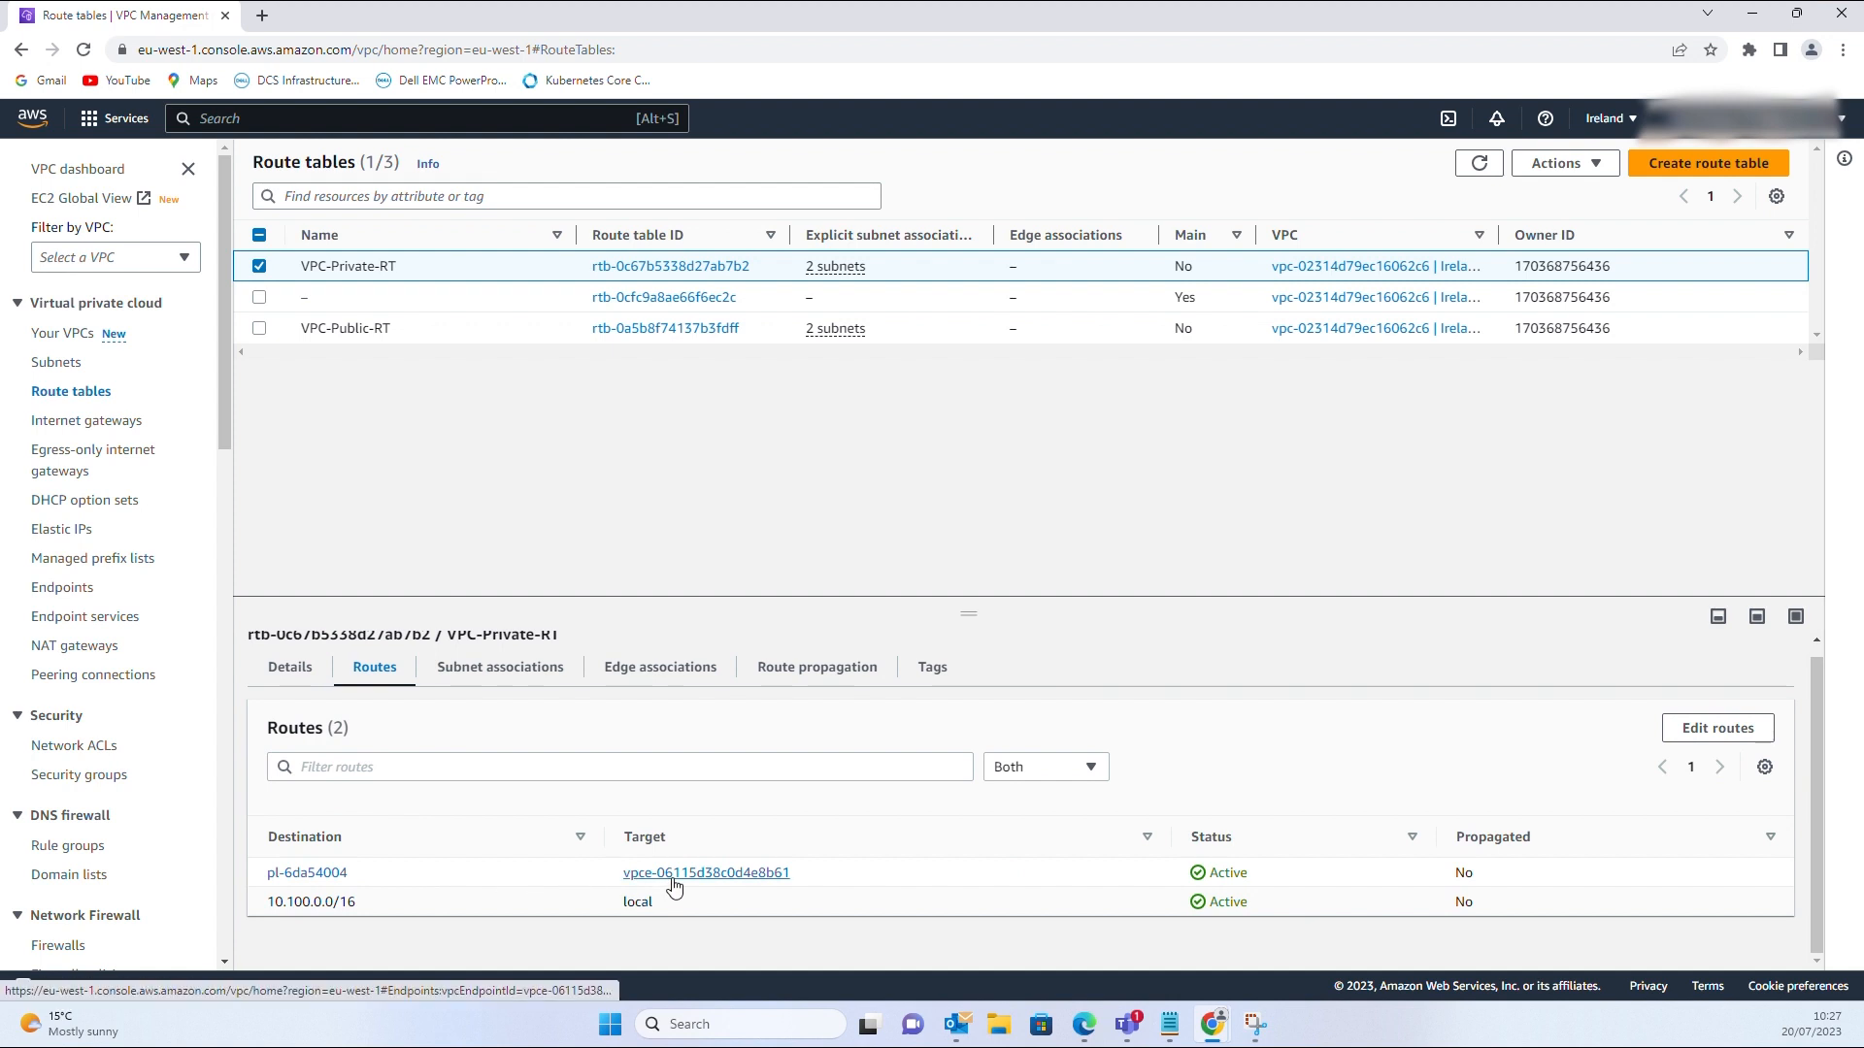
pyautogui.click(326, 874)
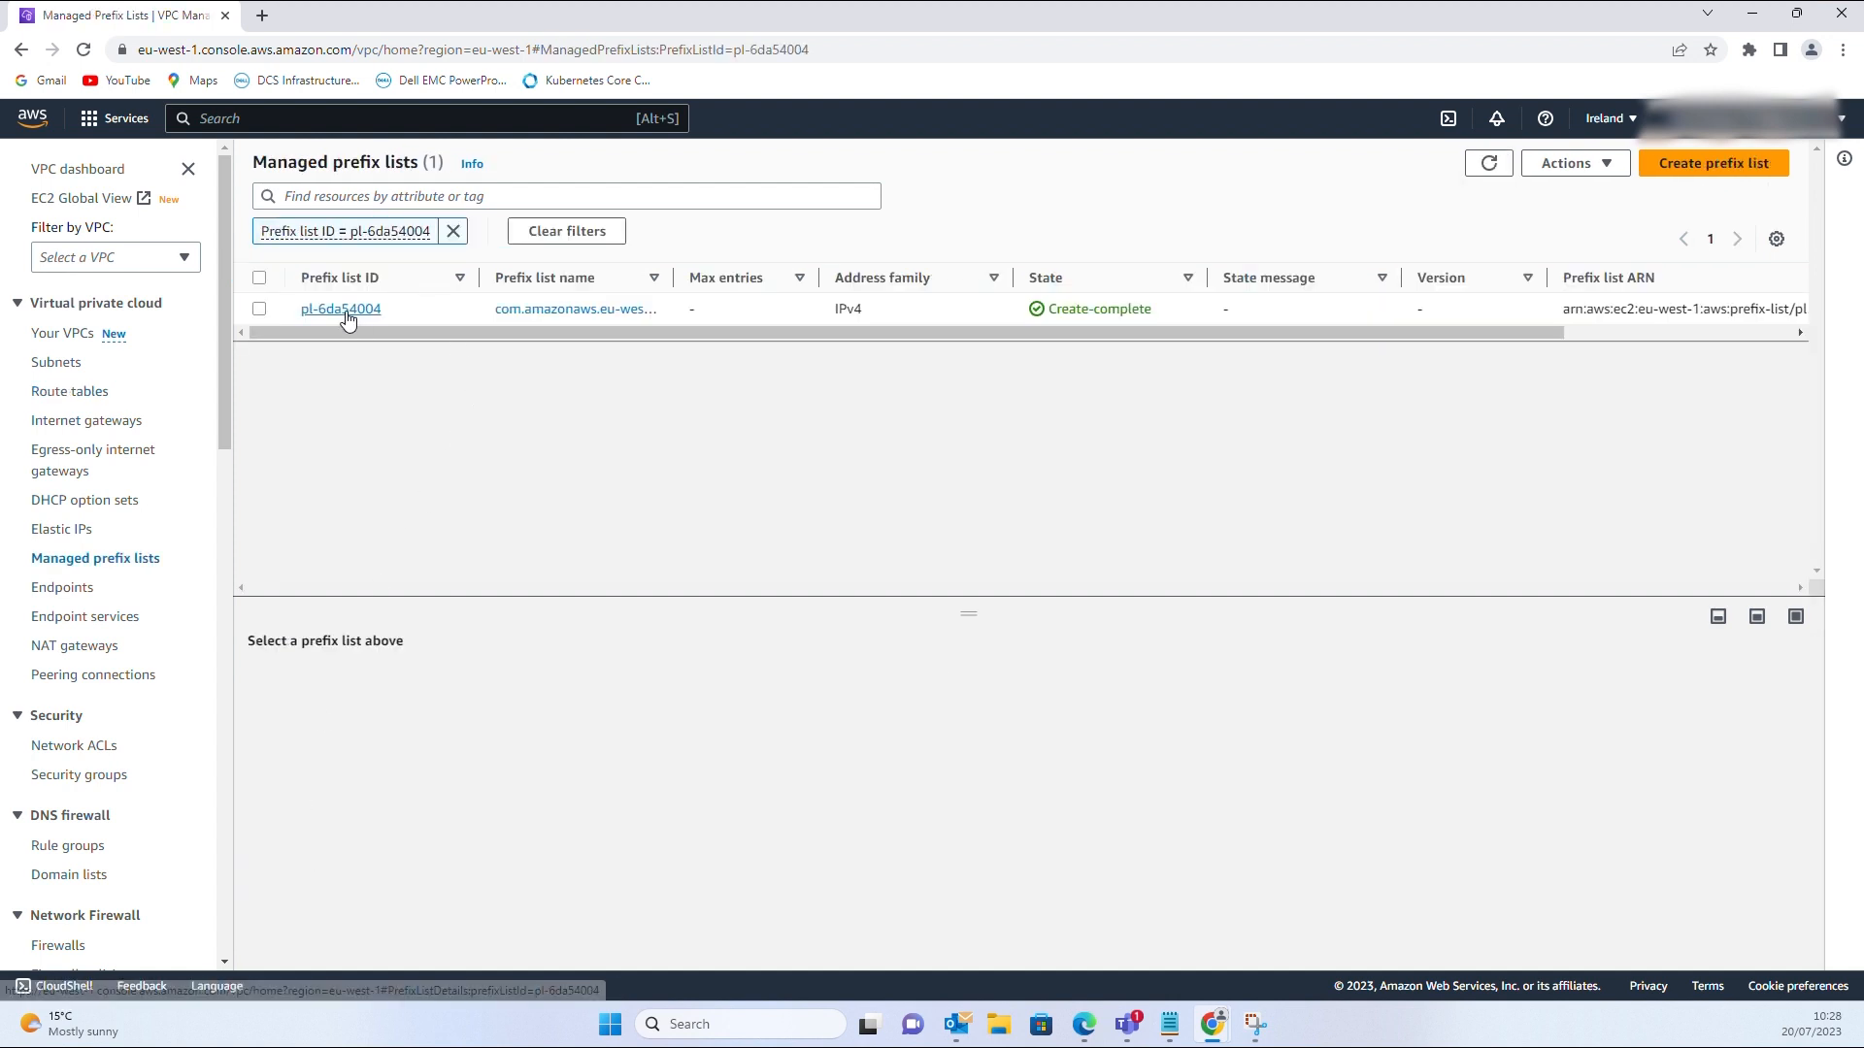
pyautogui.click(346, 313)
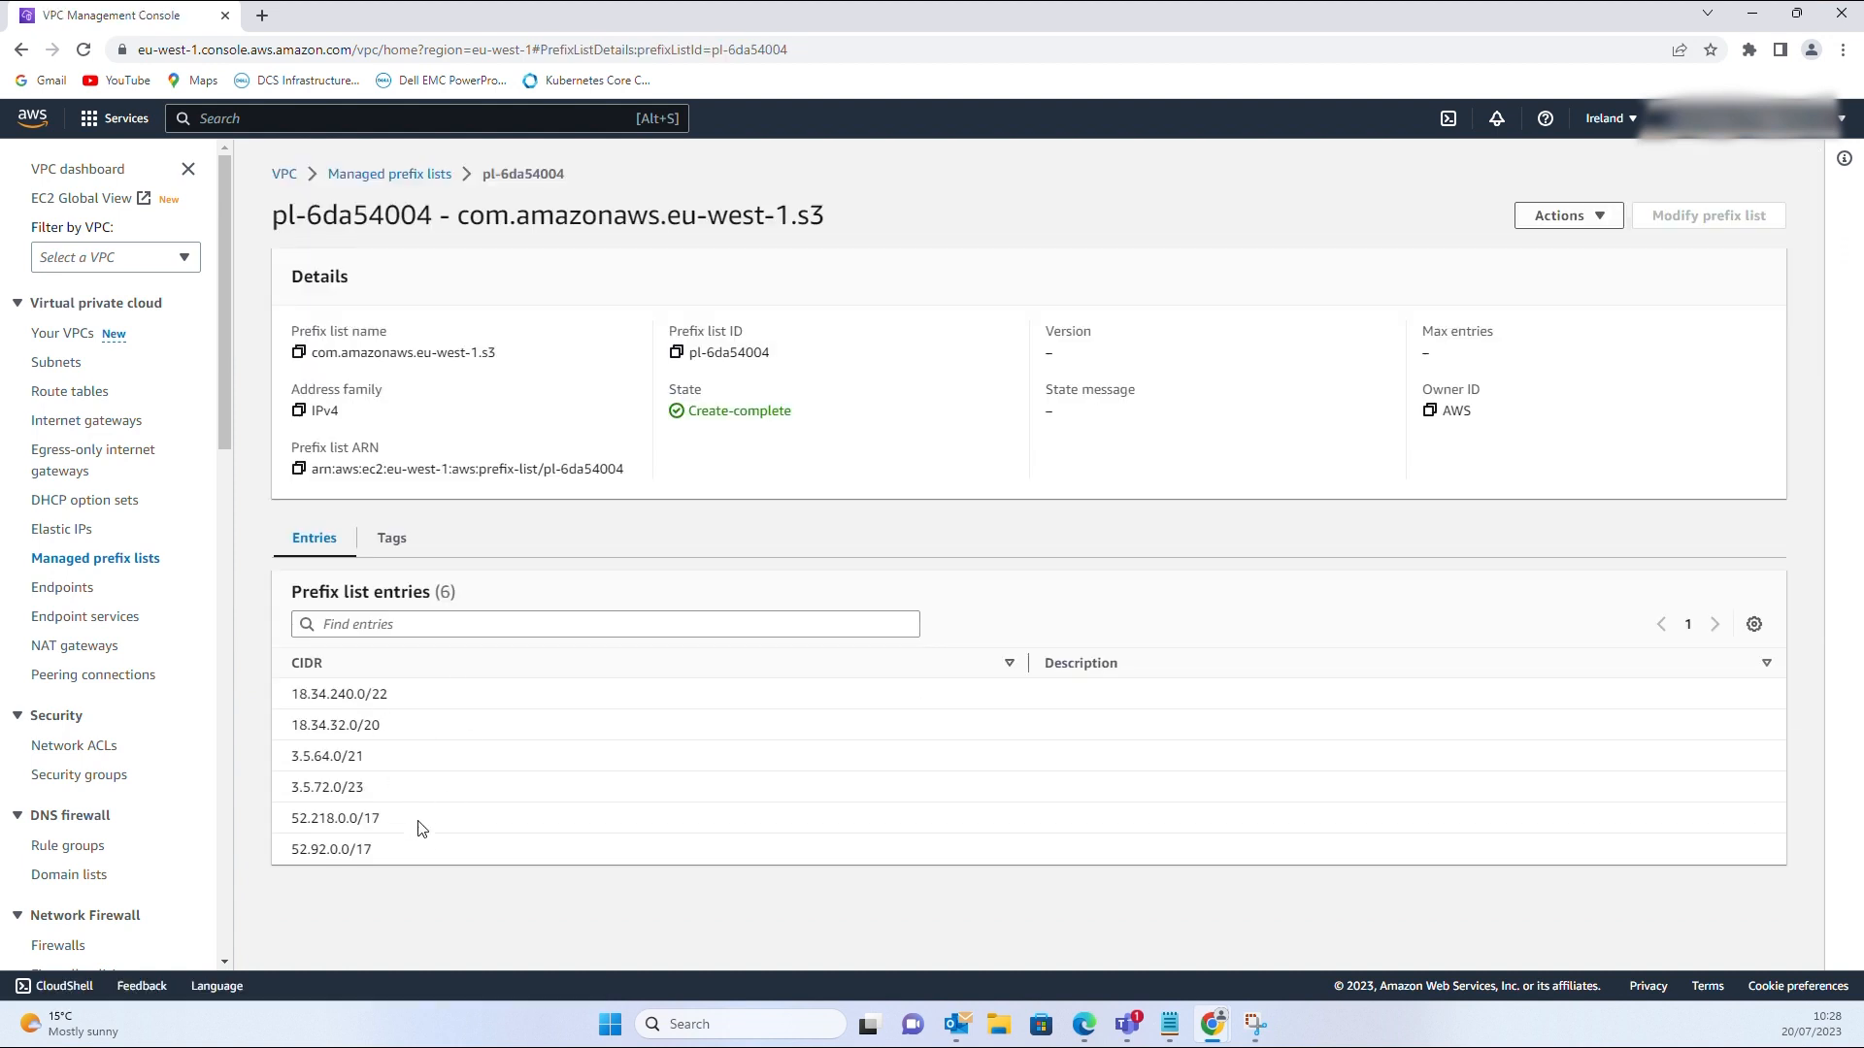
pyautogui.moveTo(376, 851); pyautogui.dragTo(286, 679)
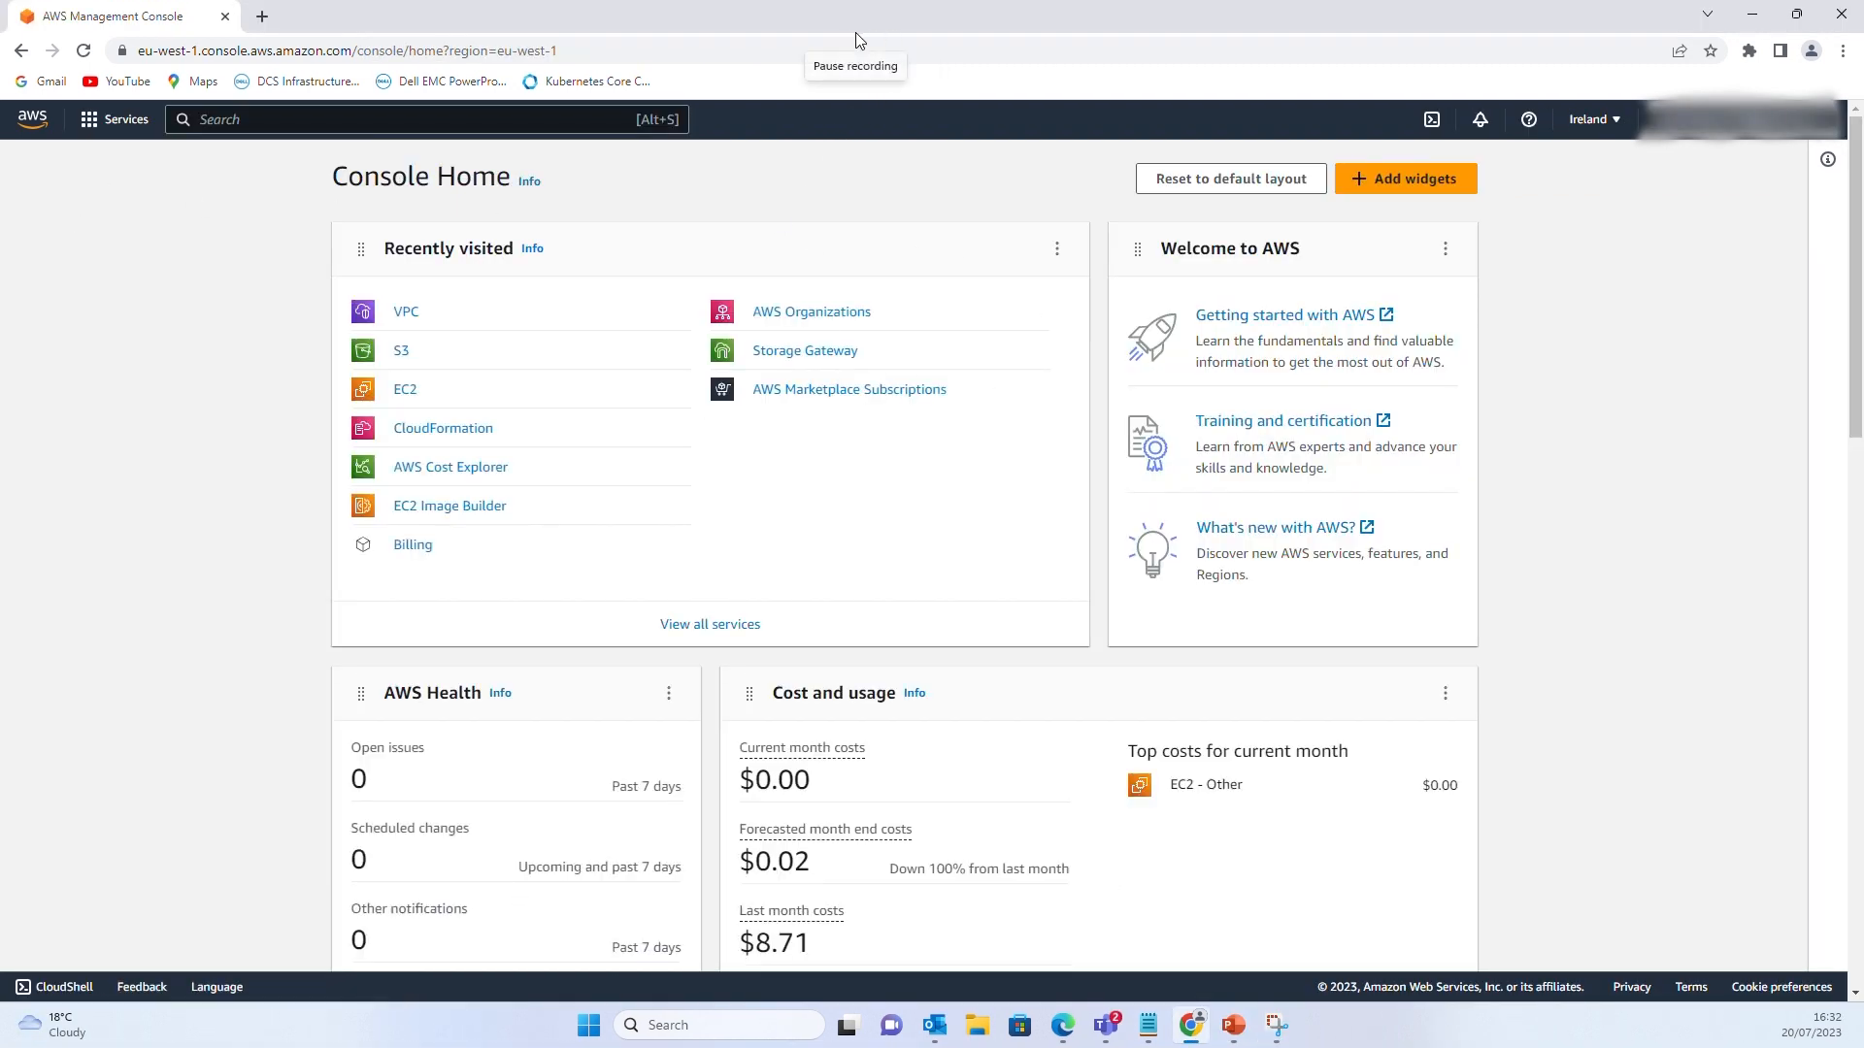
# From Console Home, open the VPC Security groups list and start a new security group
pyautogui.click(855, 33)
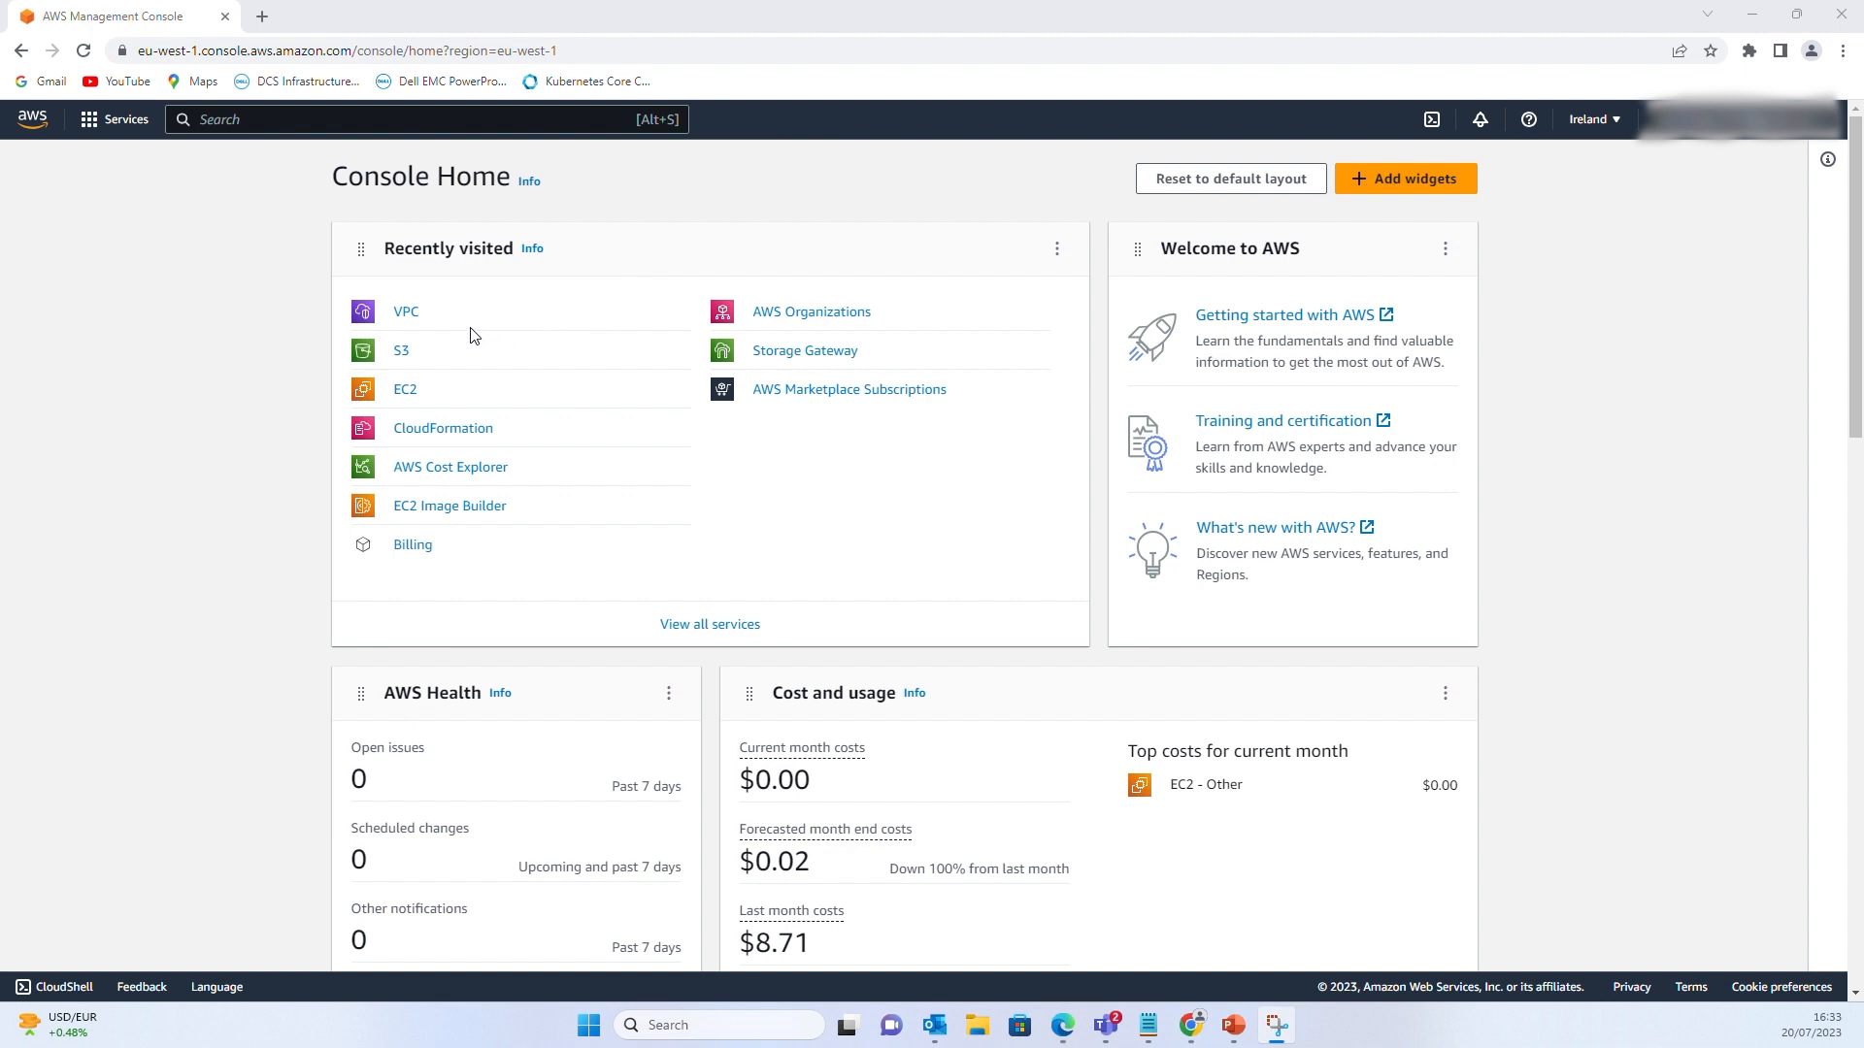
pyautogui.click(404, 311)
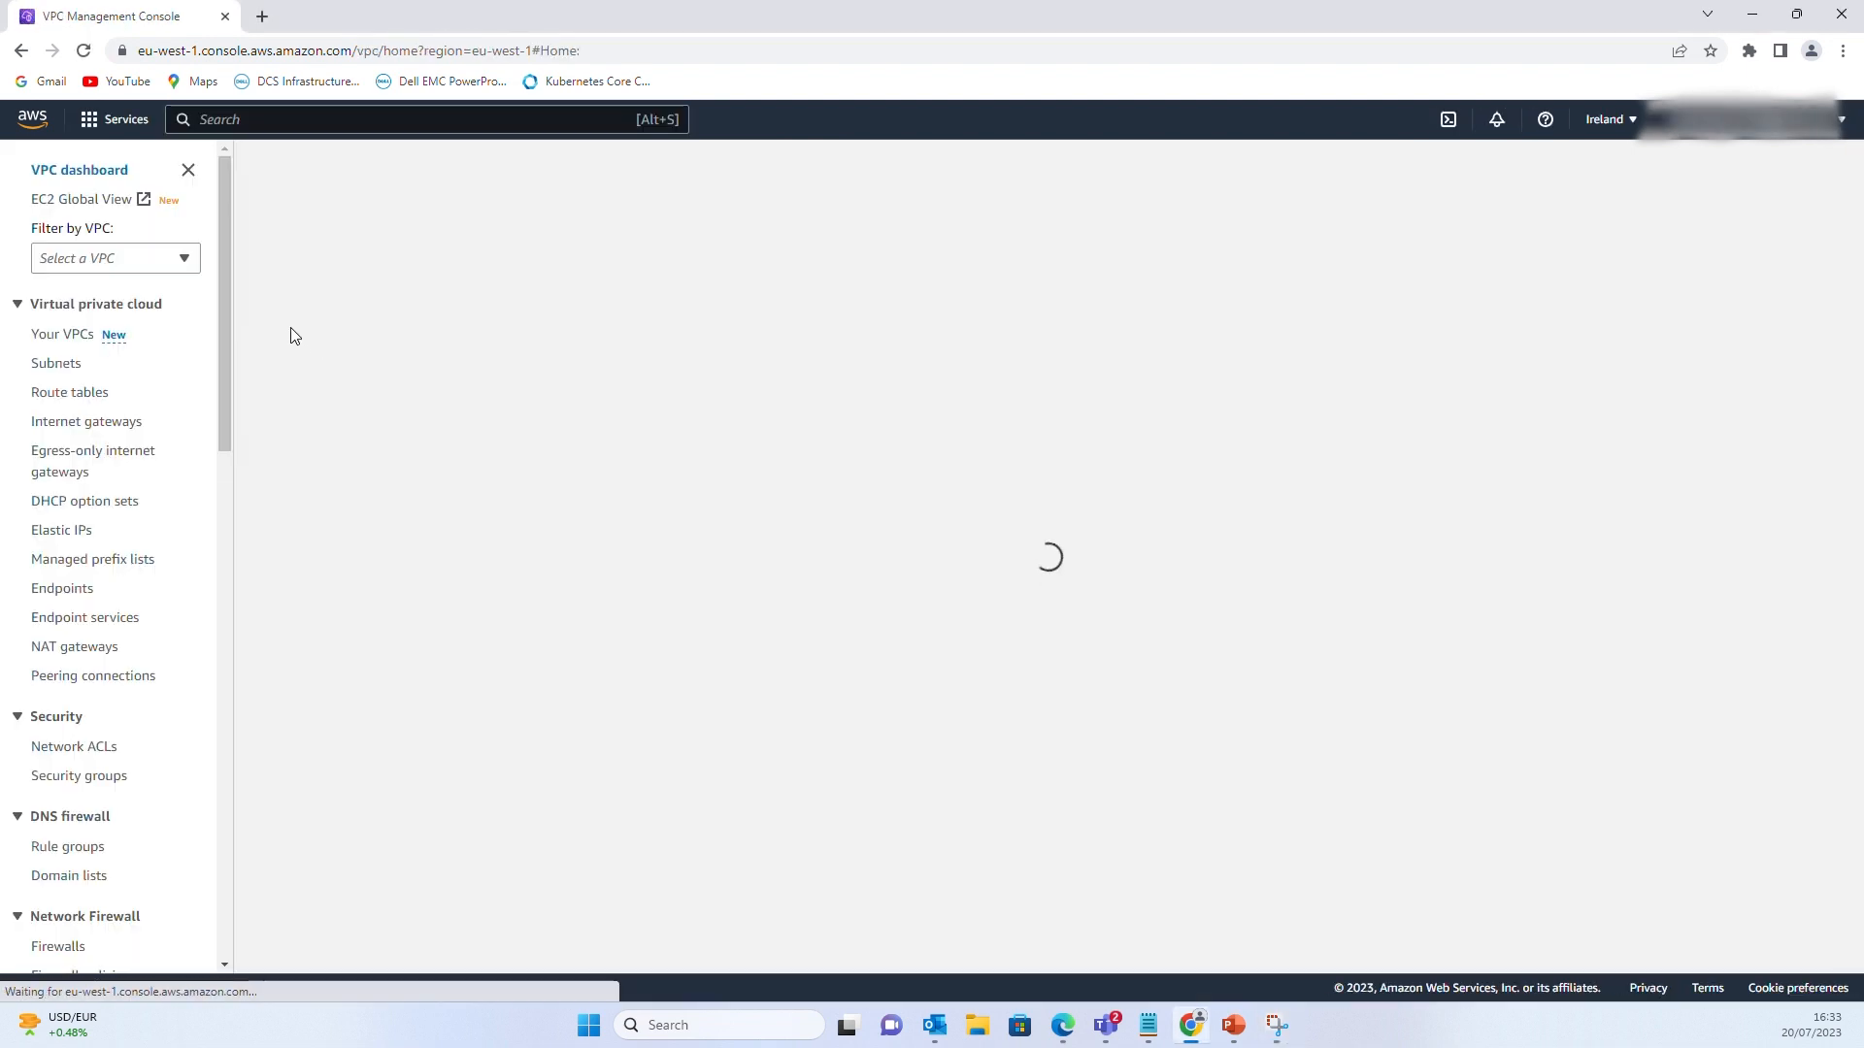
pyautogui.click(84, 779)
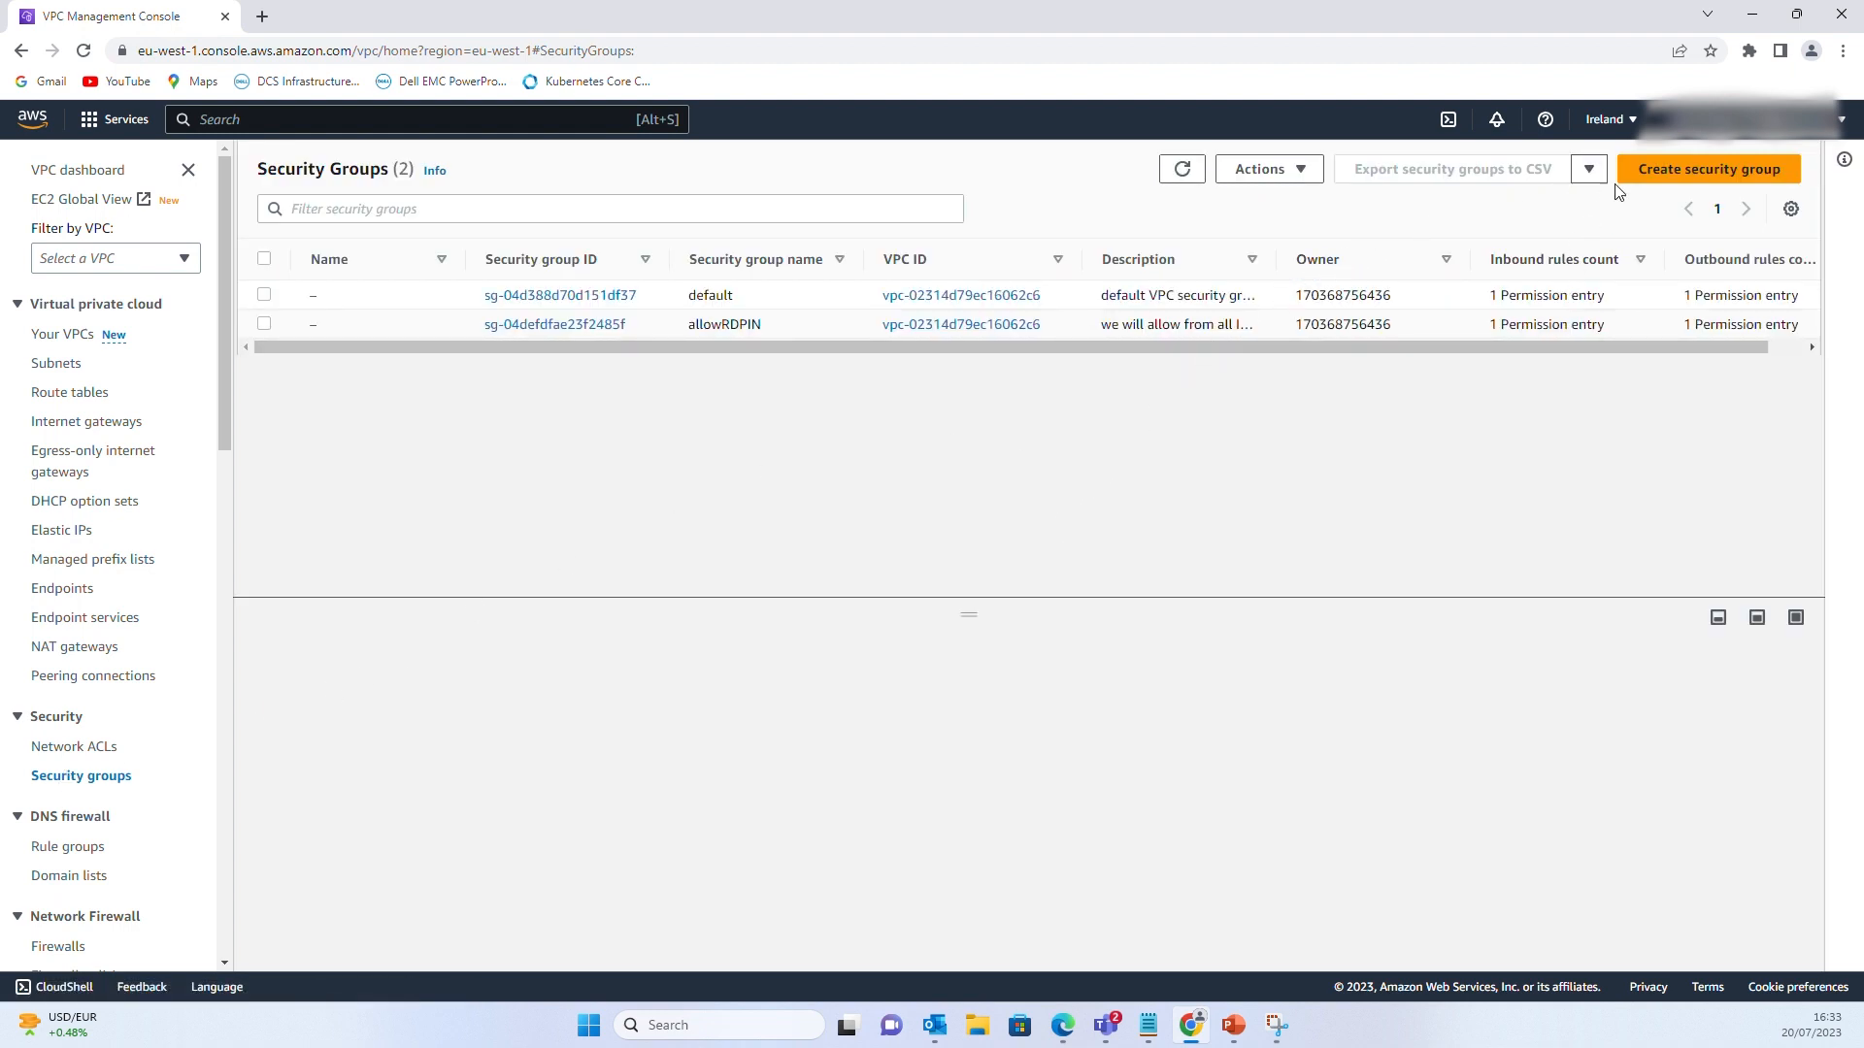
pyautogui.click(1737, 170)
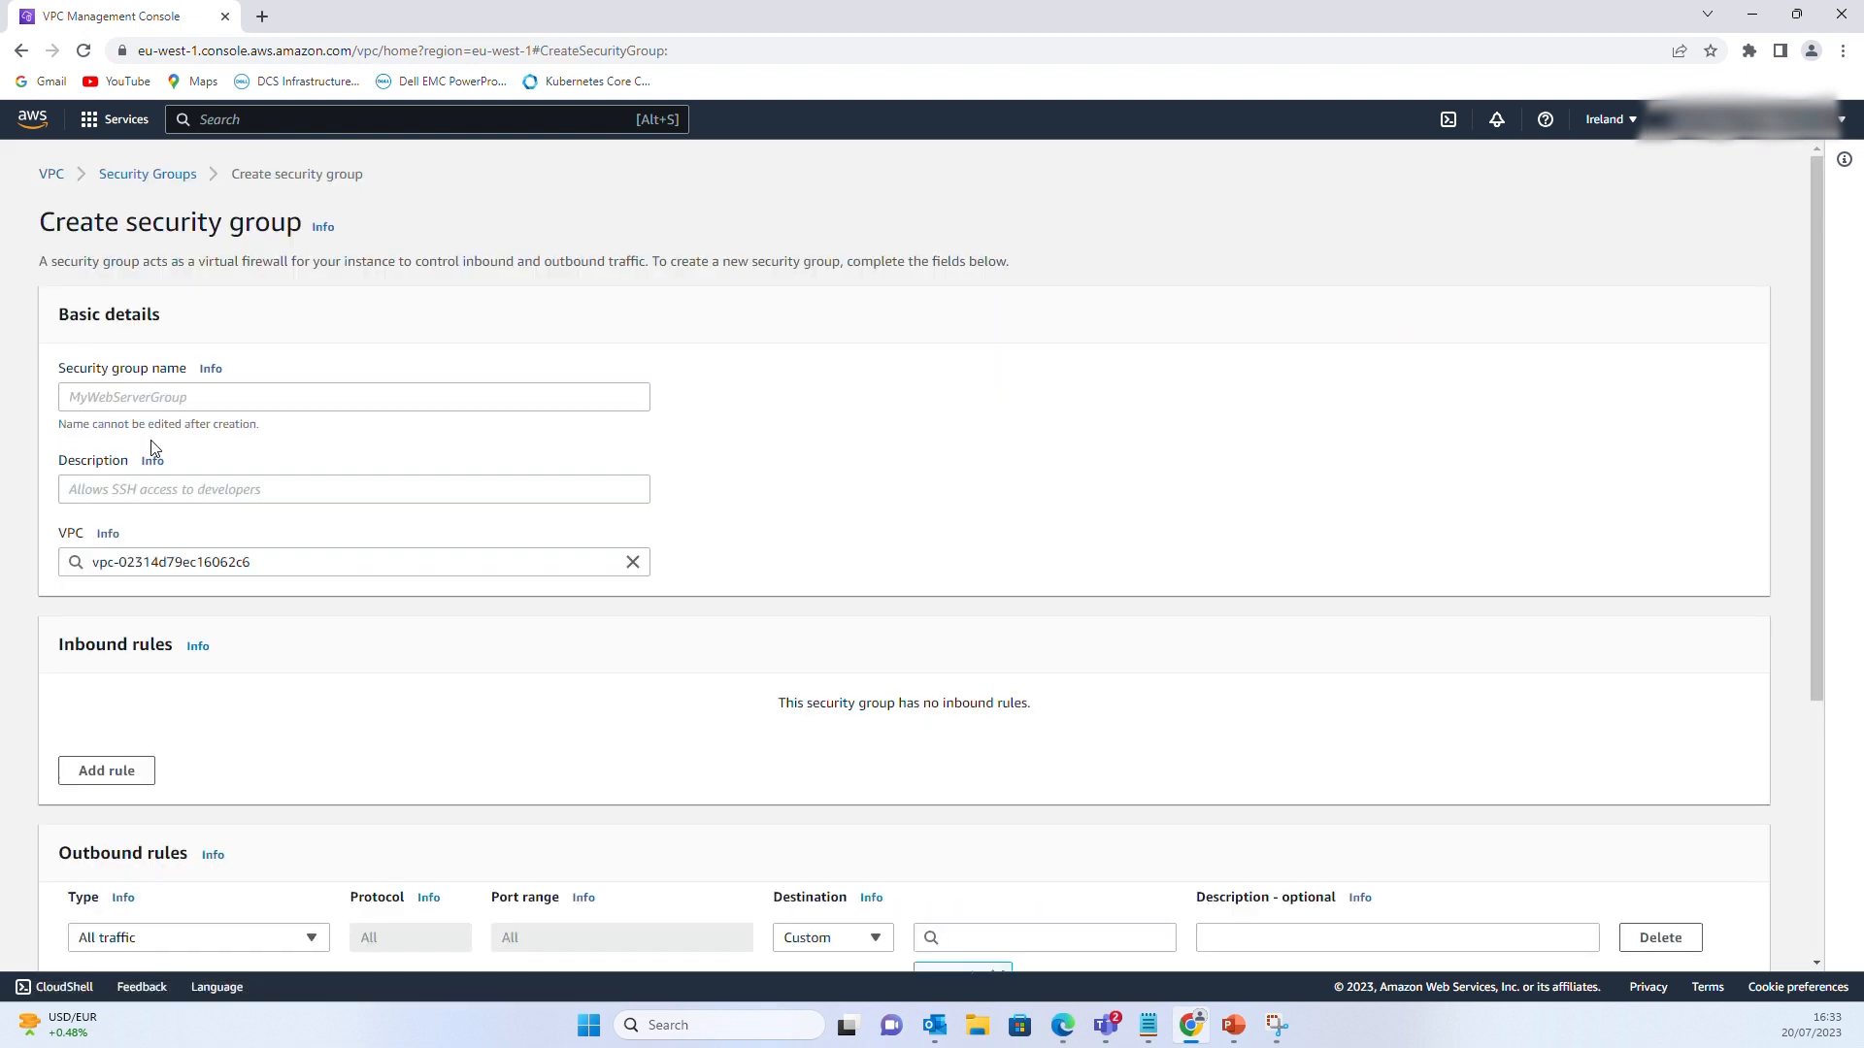
# Name the group Cloudformation-DDVE-SG and describe it as a demo group to attach during template spinup
pyautogui.click(127, 400)
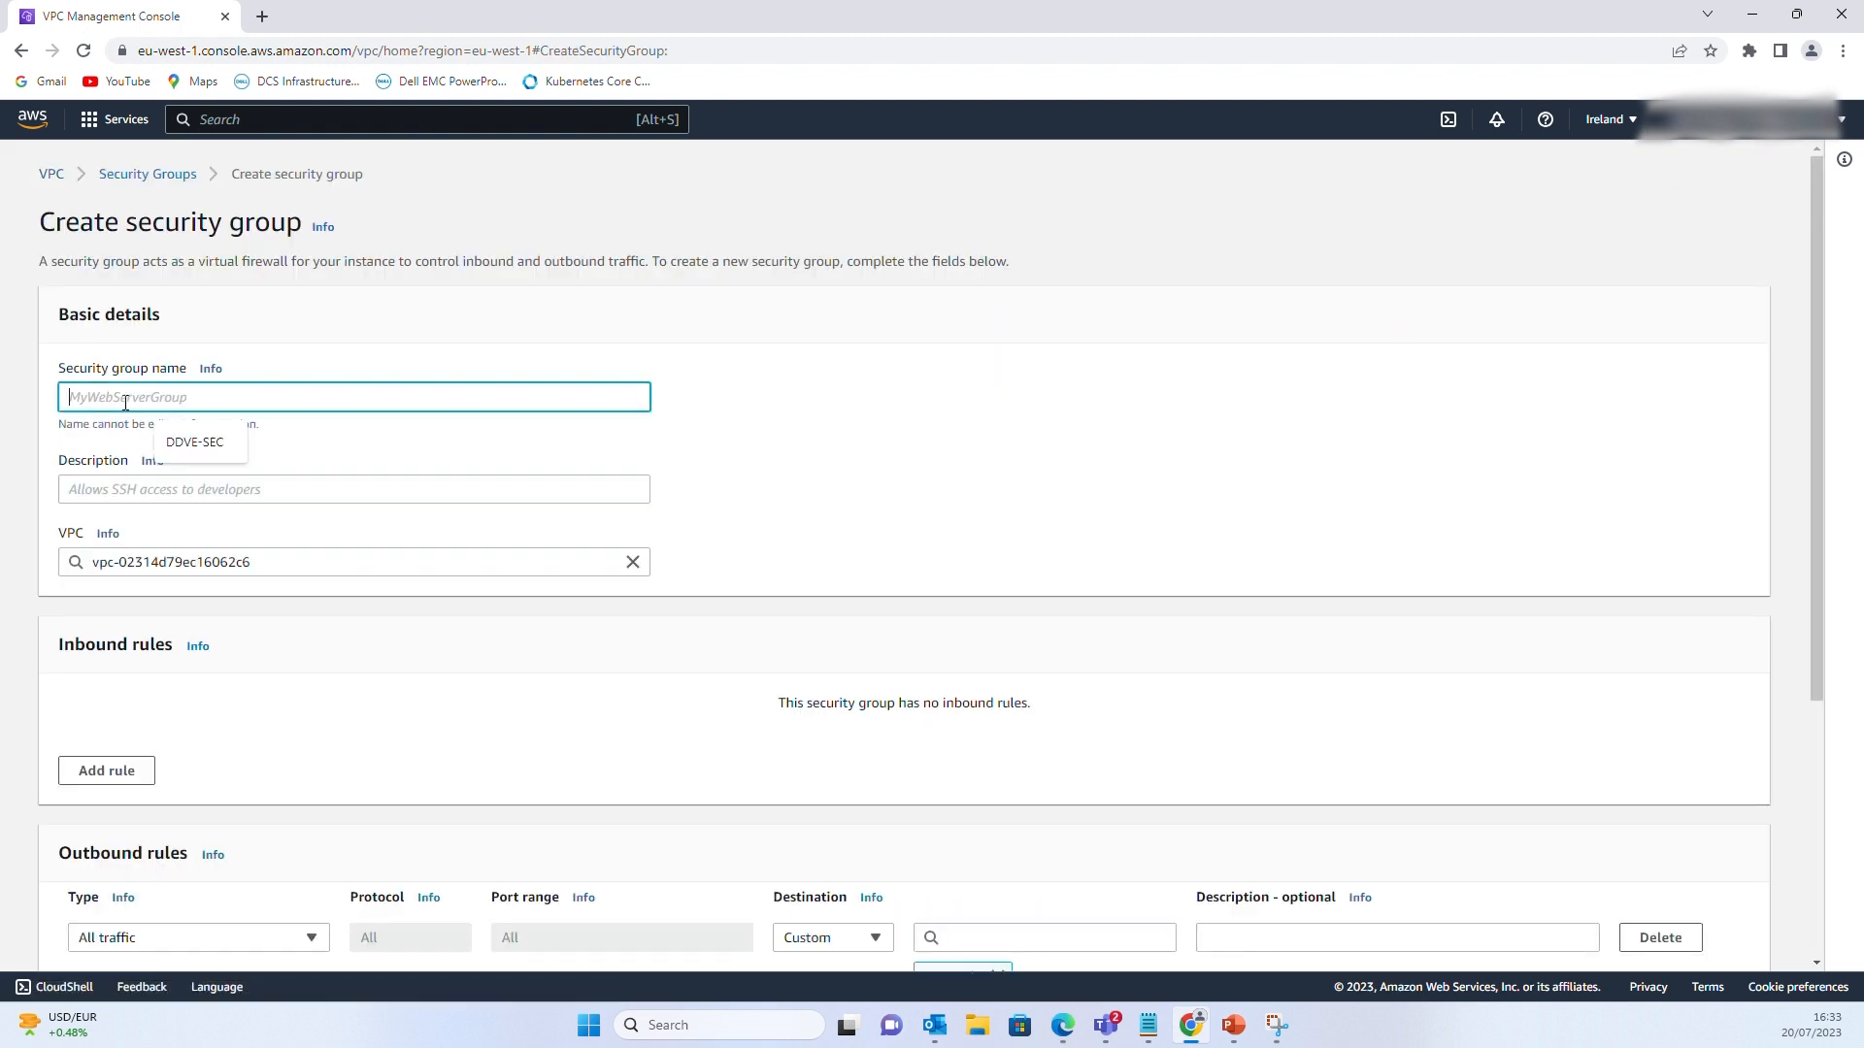
pyautogui.write('Cloudformation-DDVE-SG')
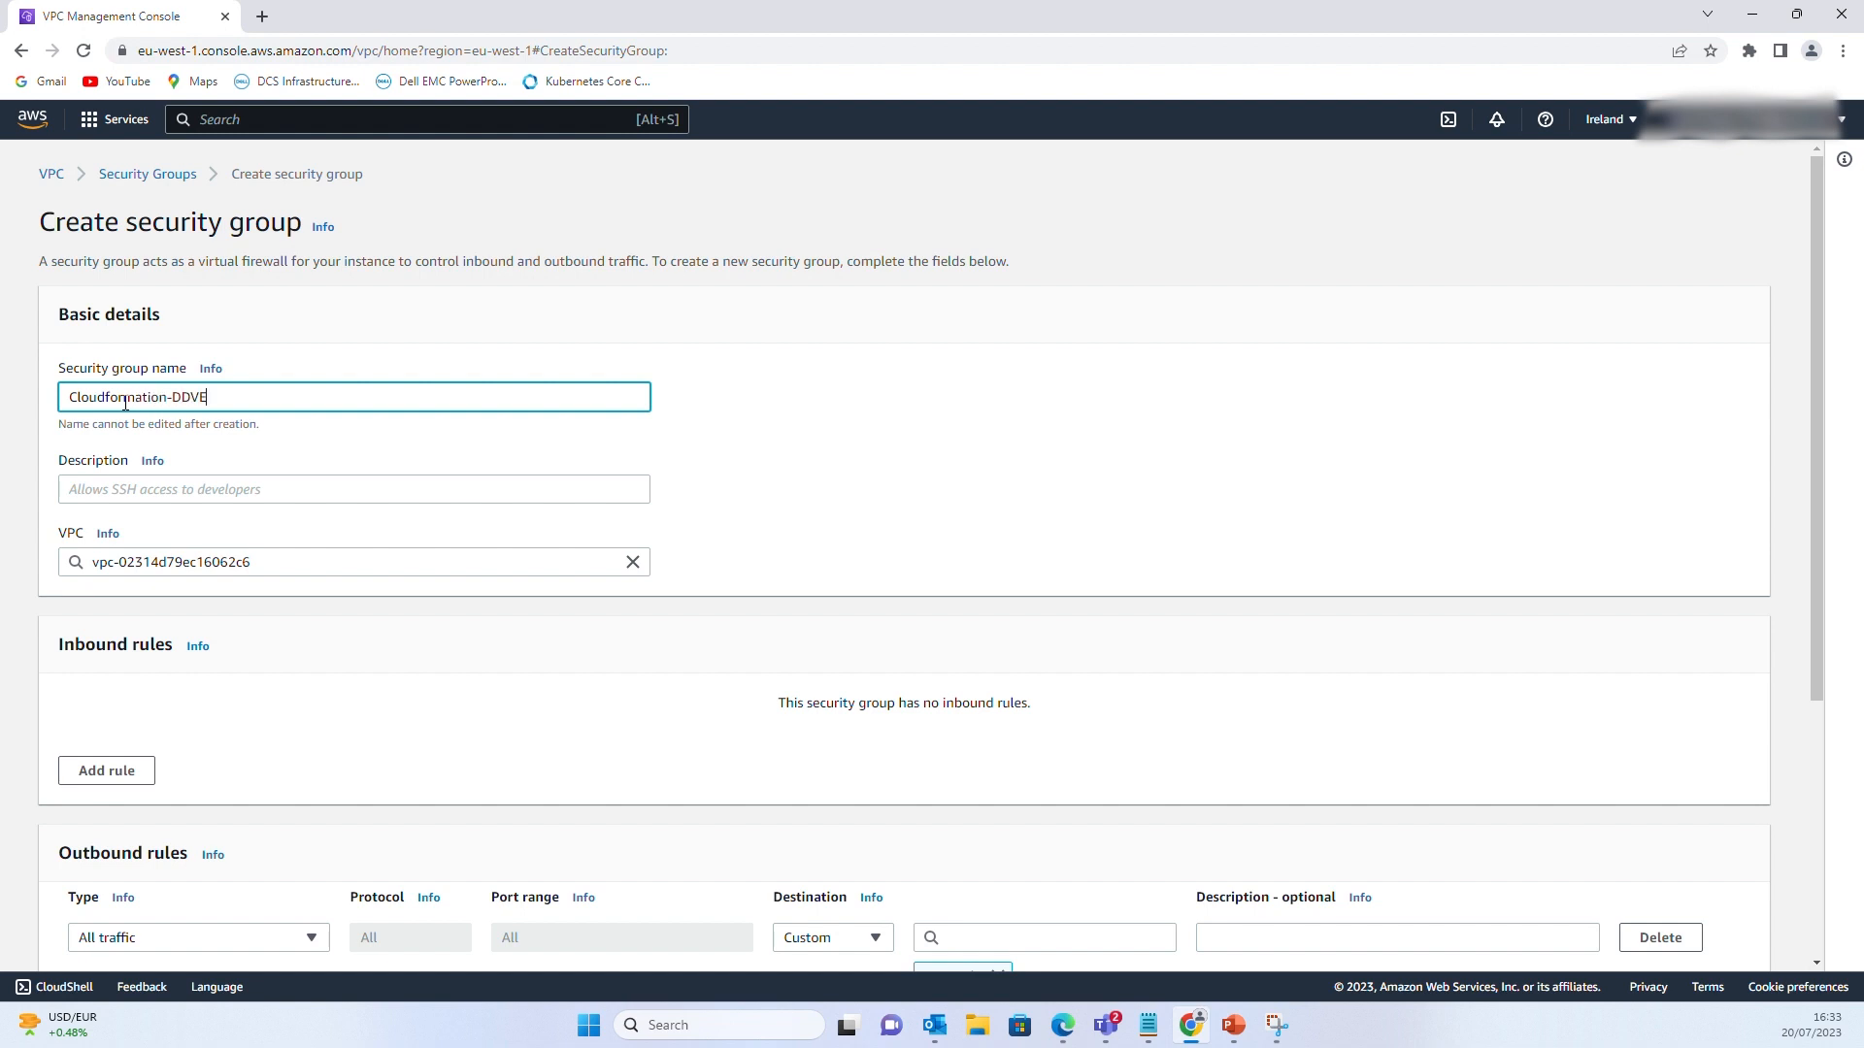
pyautogui.click(160, 495)
pyautogui.write('W')
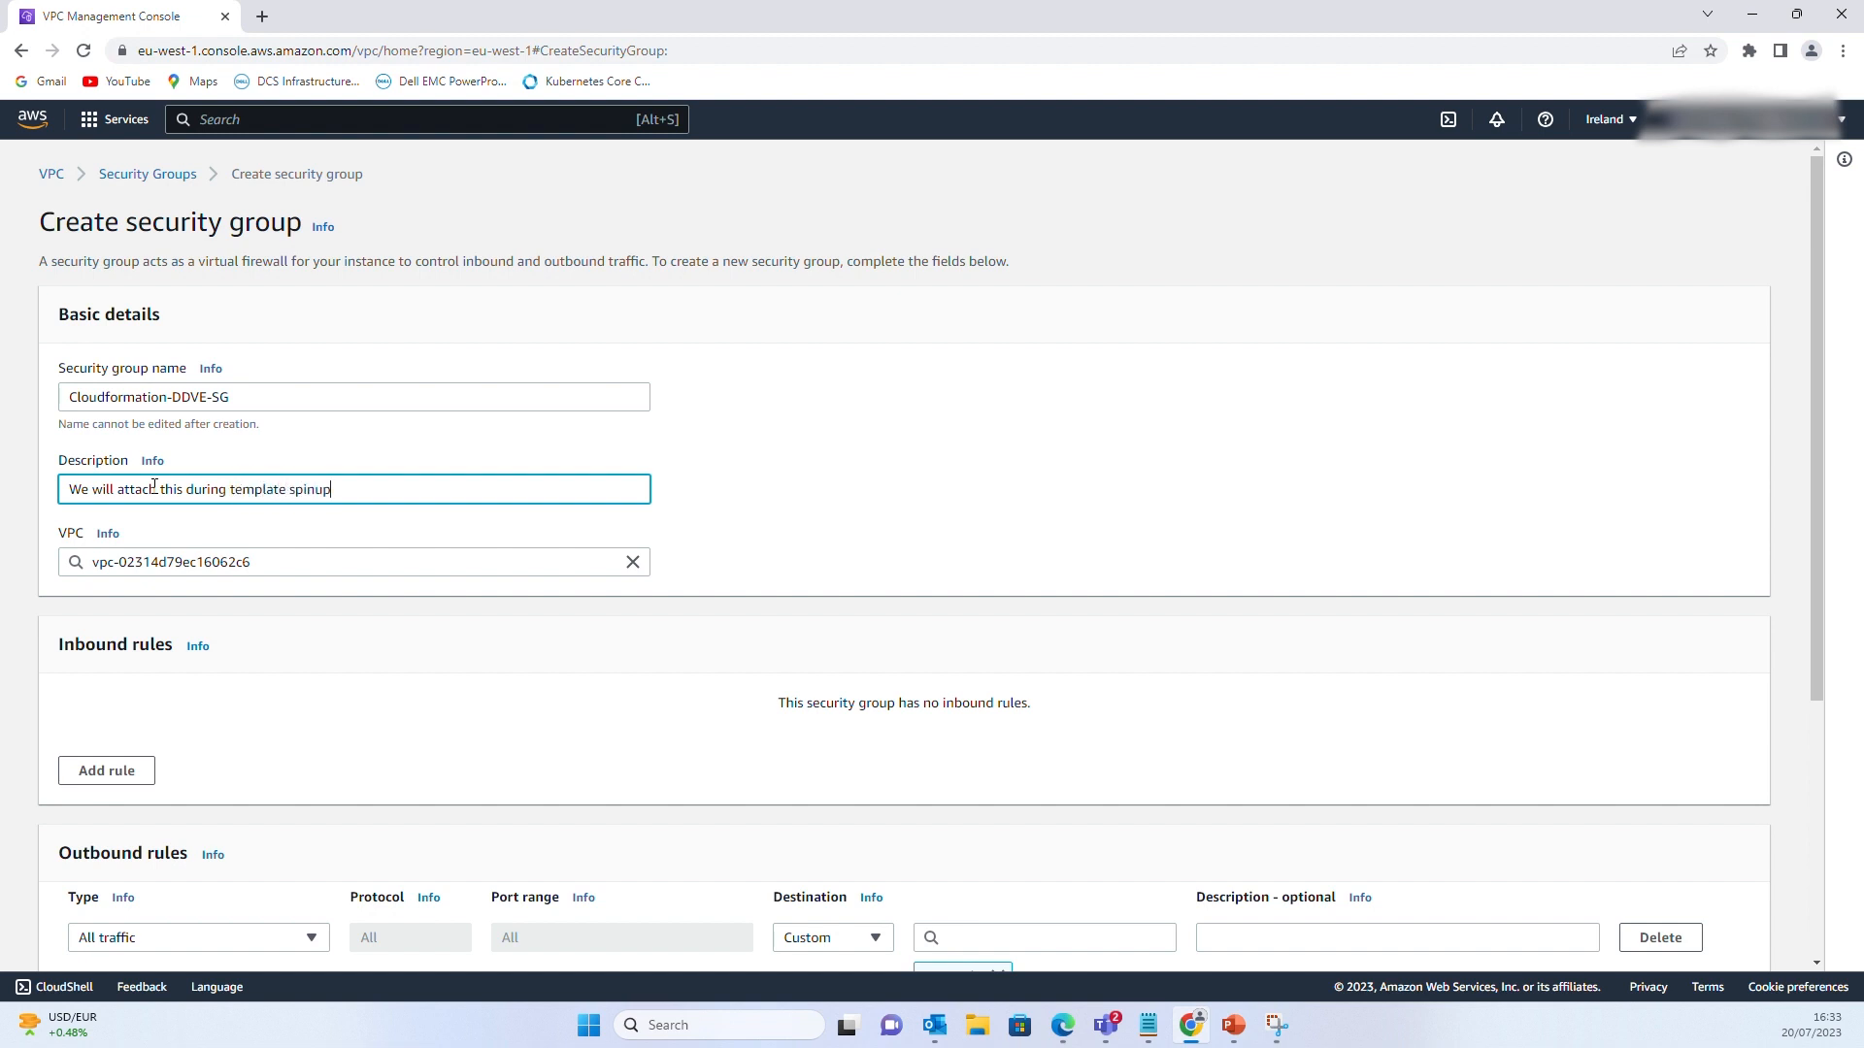
pyautogui.scroll(-2, 123, 466)
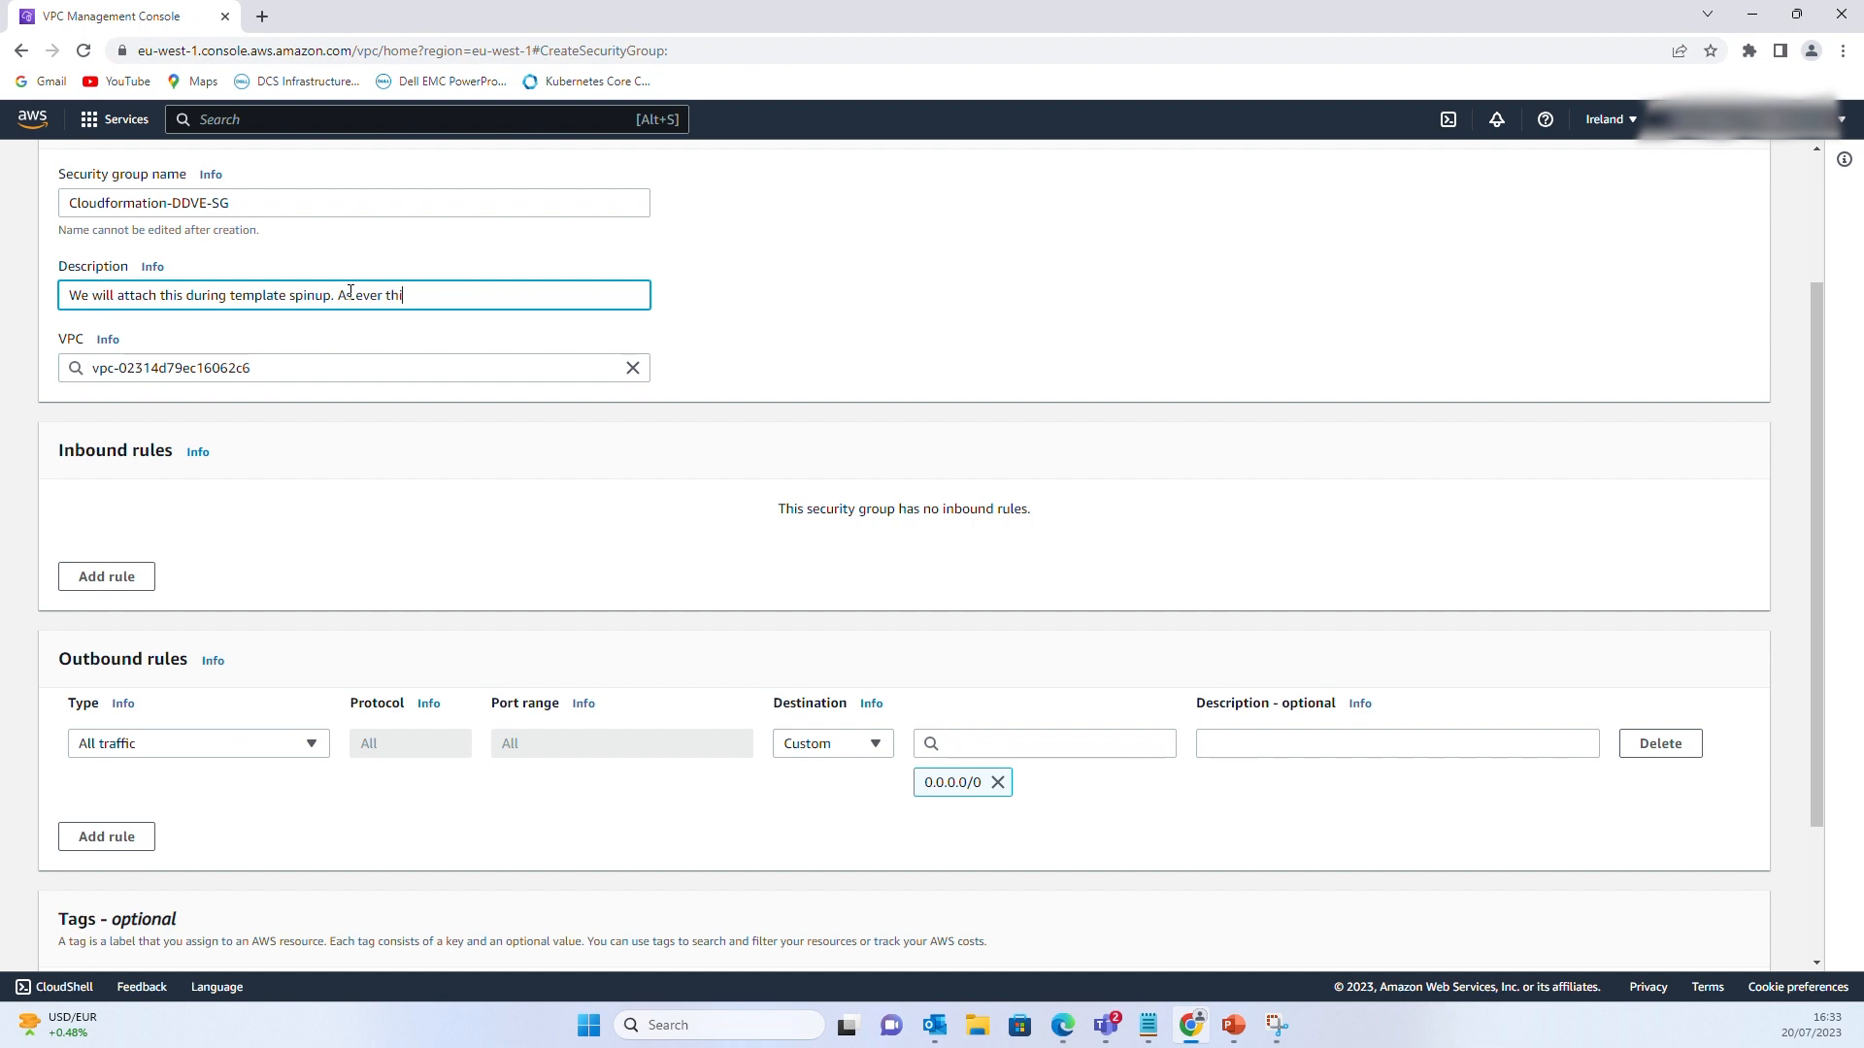
pyautogui.write('s a demo ! make sure the rules are g')
pyautogui.write('o')
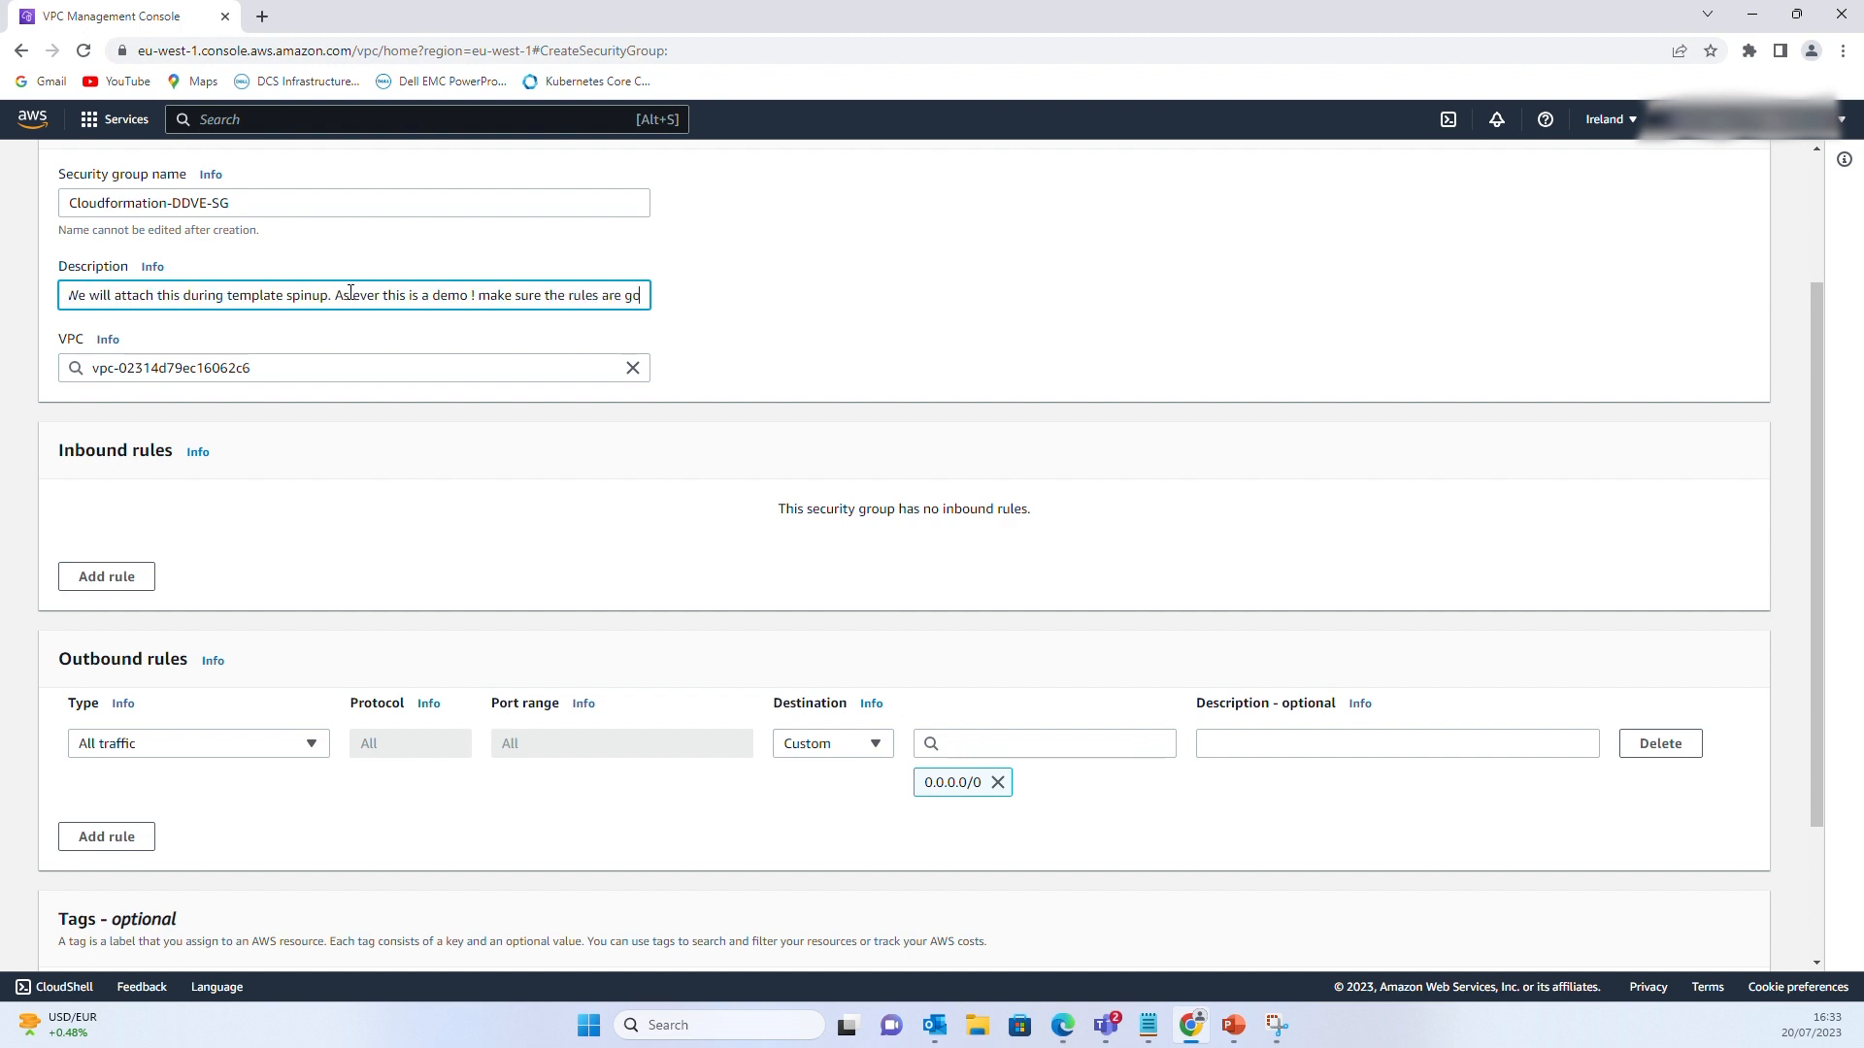
pyautogui.write('od for your')
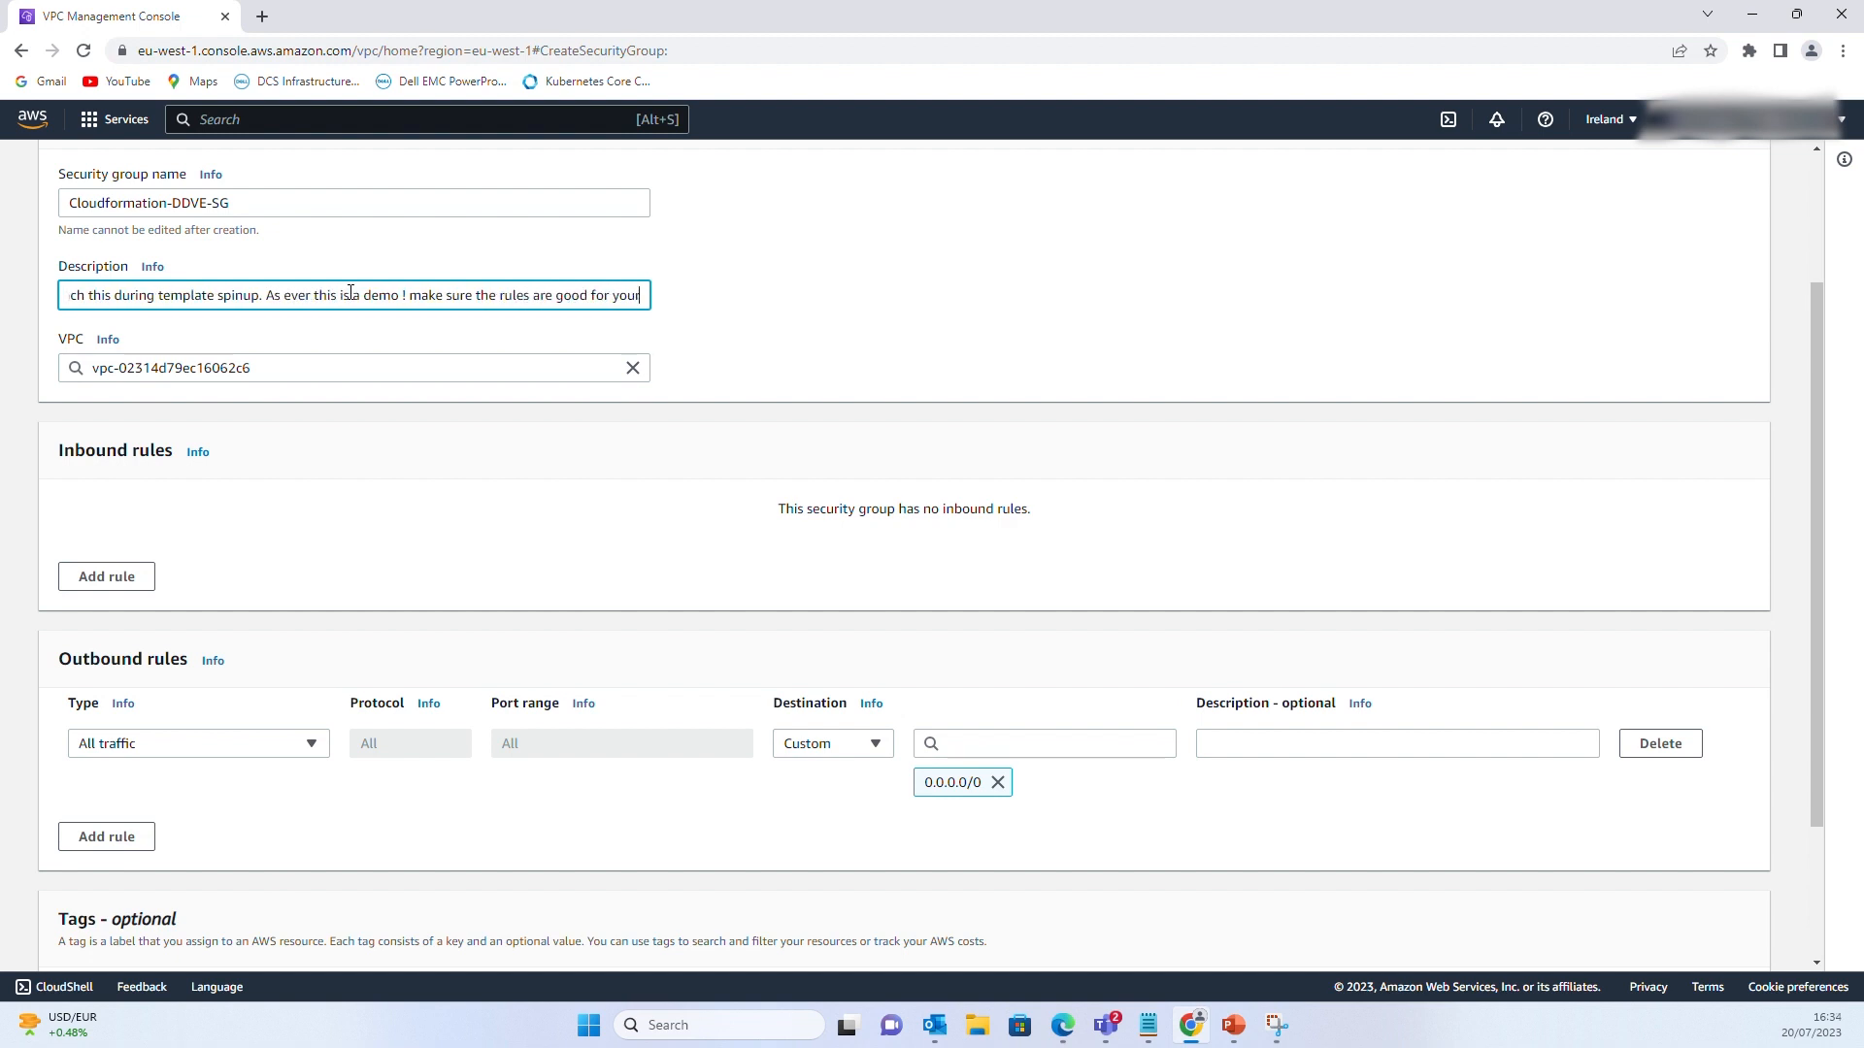
pyautogui.write(' environm')
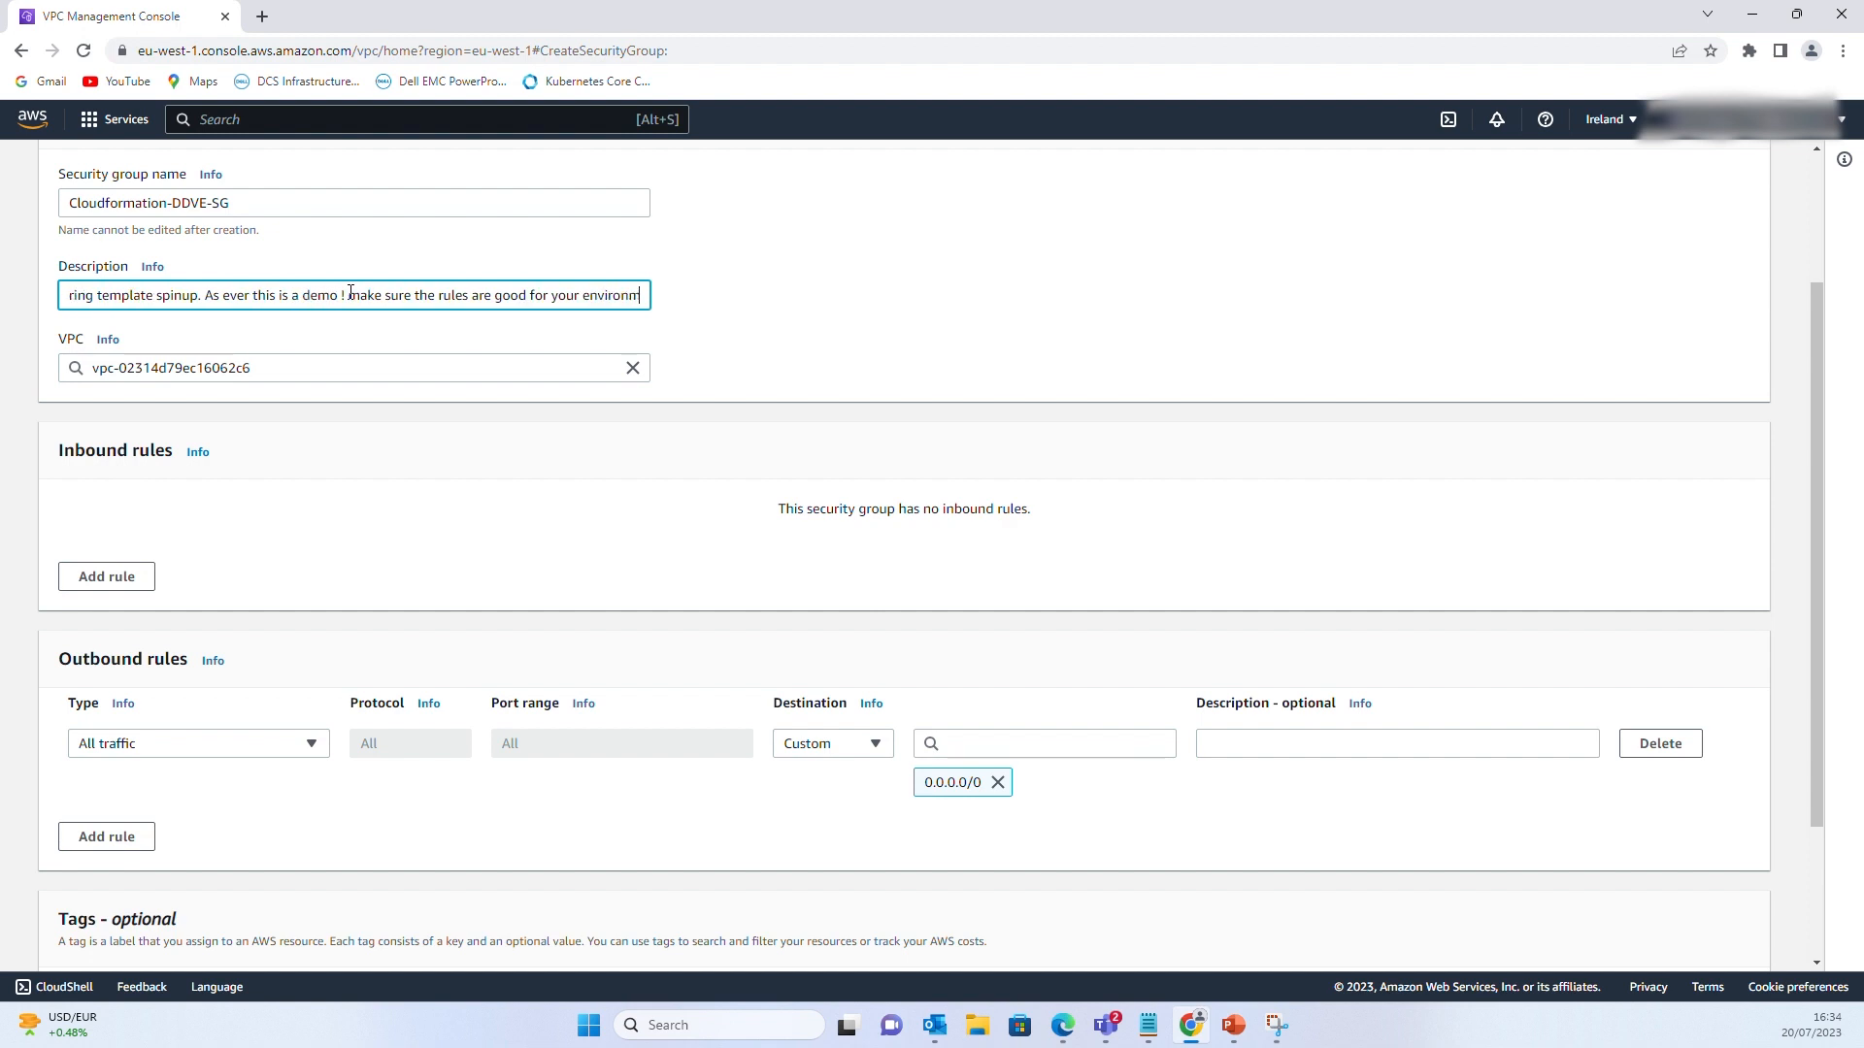
pyautogui.write('ent!!')
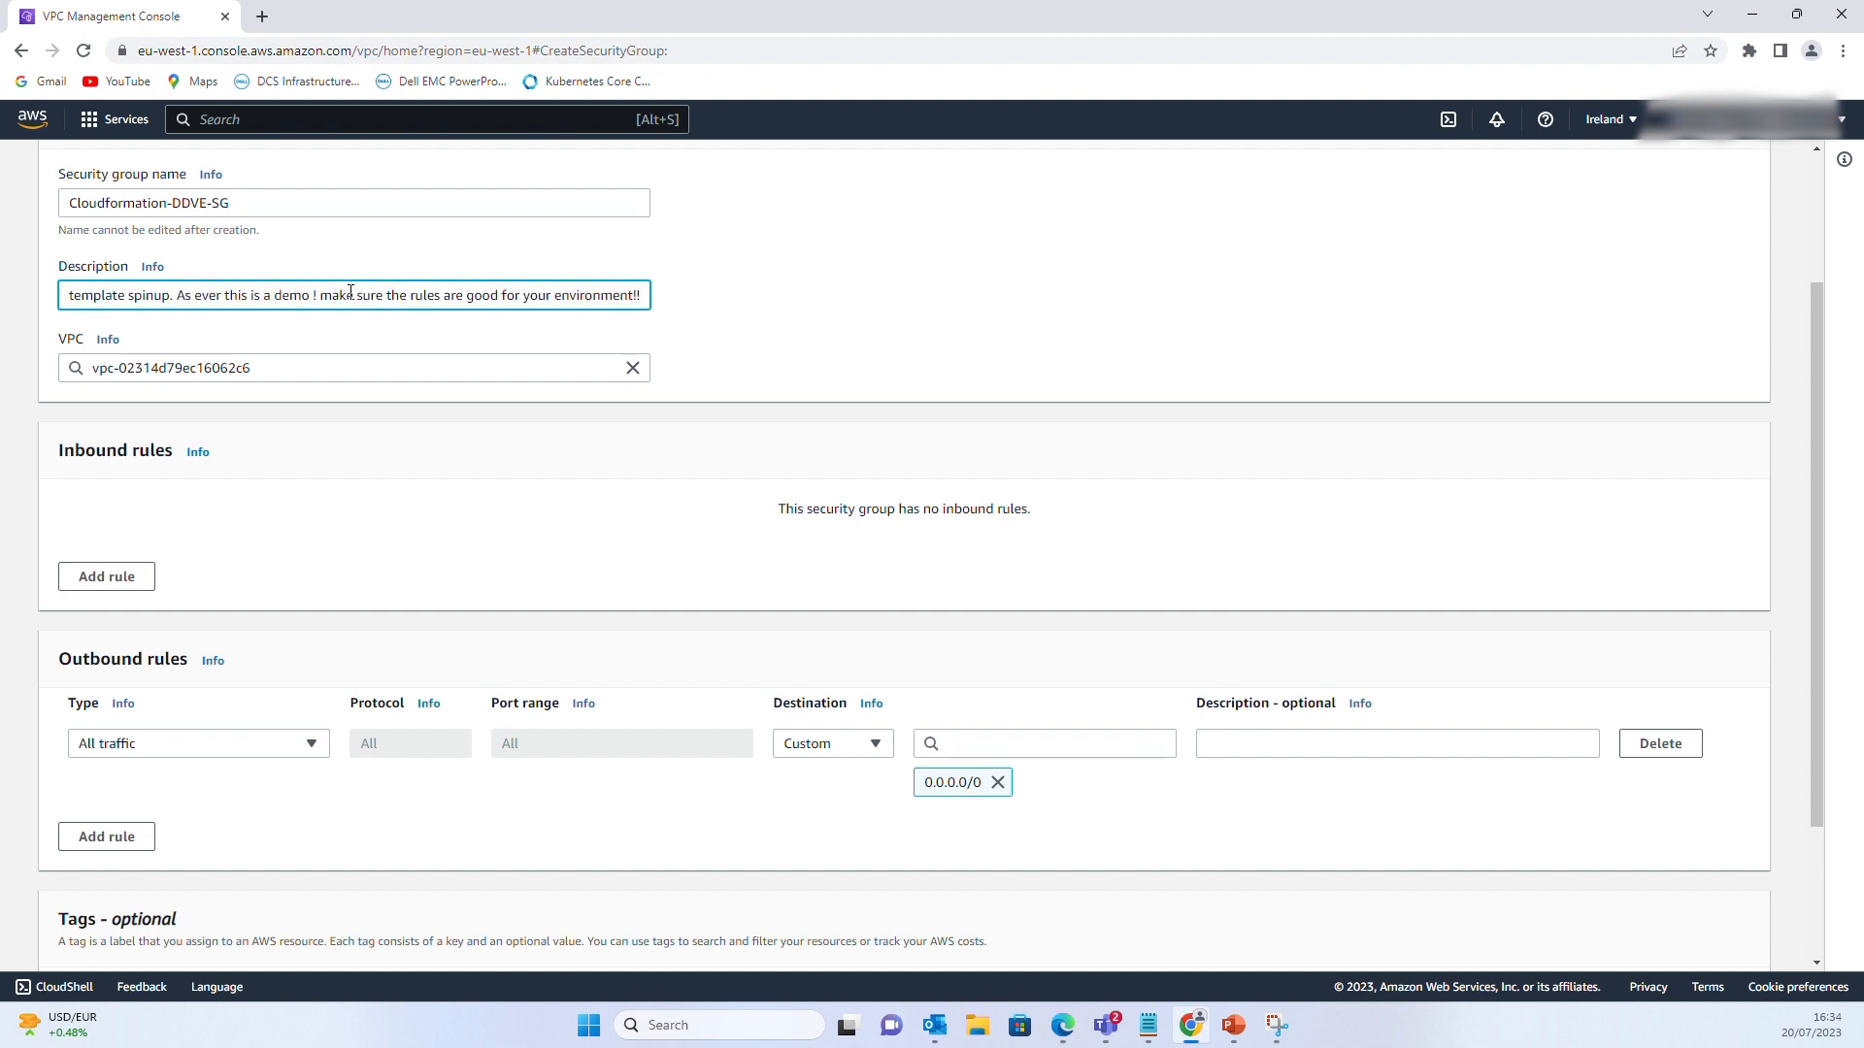
# Add an inbound SSH rule from Anywhere-IPv4 described 'allow SSH in from all'
pyautogui.click(90, 578)
pyautogui.click(312, 537)
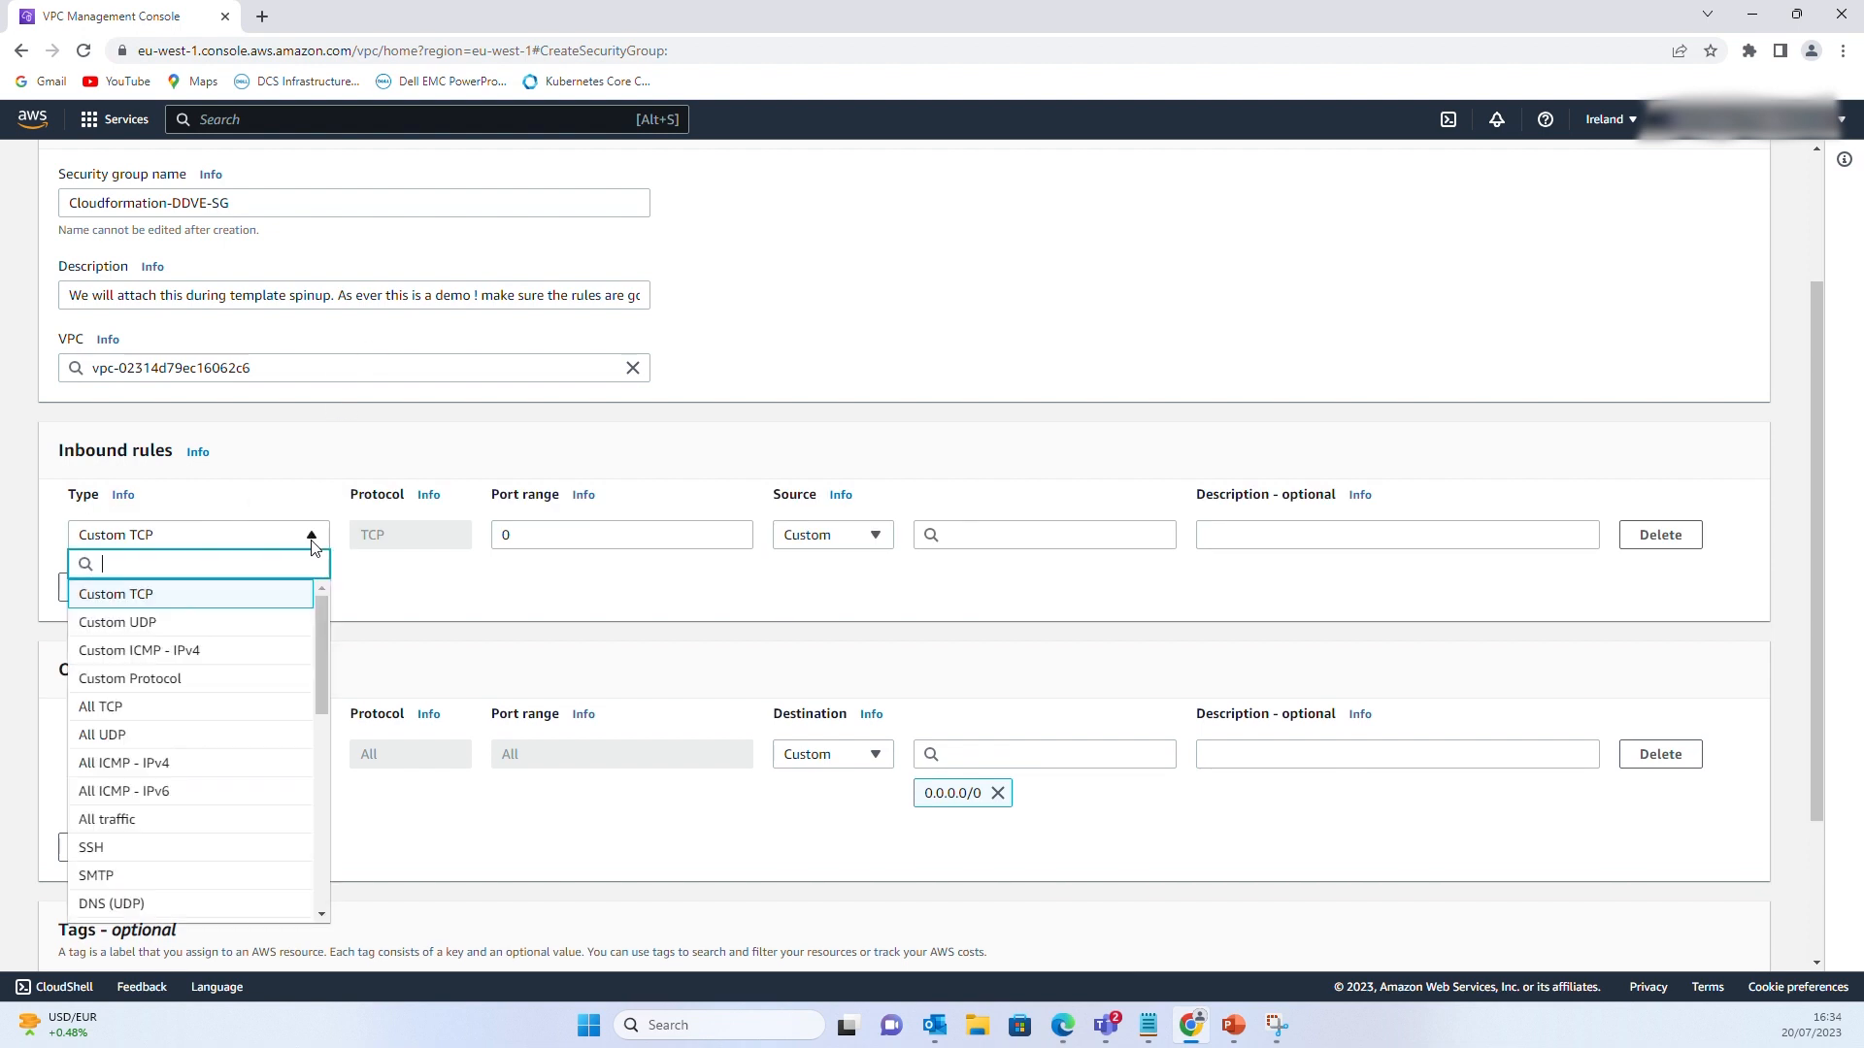
pyautogui.write('SSH')
pyautogui.click(194, 594)
pyautogui.click(1007, 539)
pyautogui.click(854, 535)
pyautogui.click(835, 594)
pyautogui.click(1273, 533)
pyautogui.write('allow SSH')
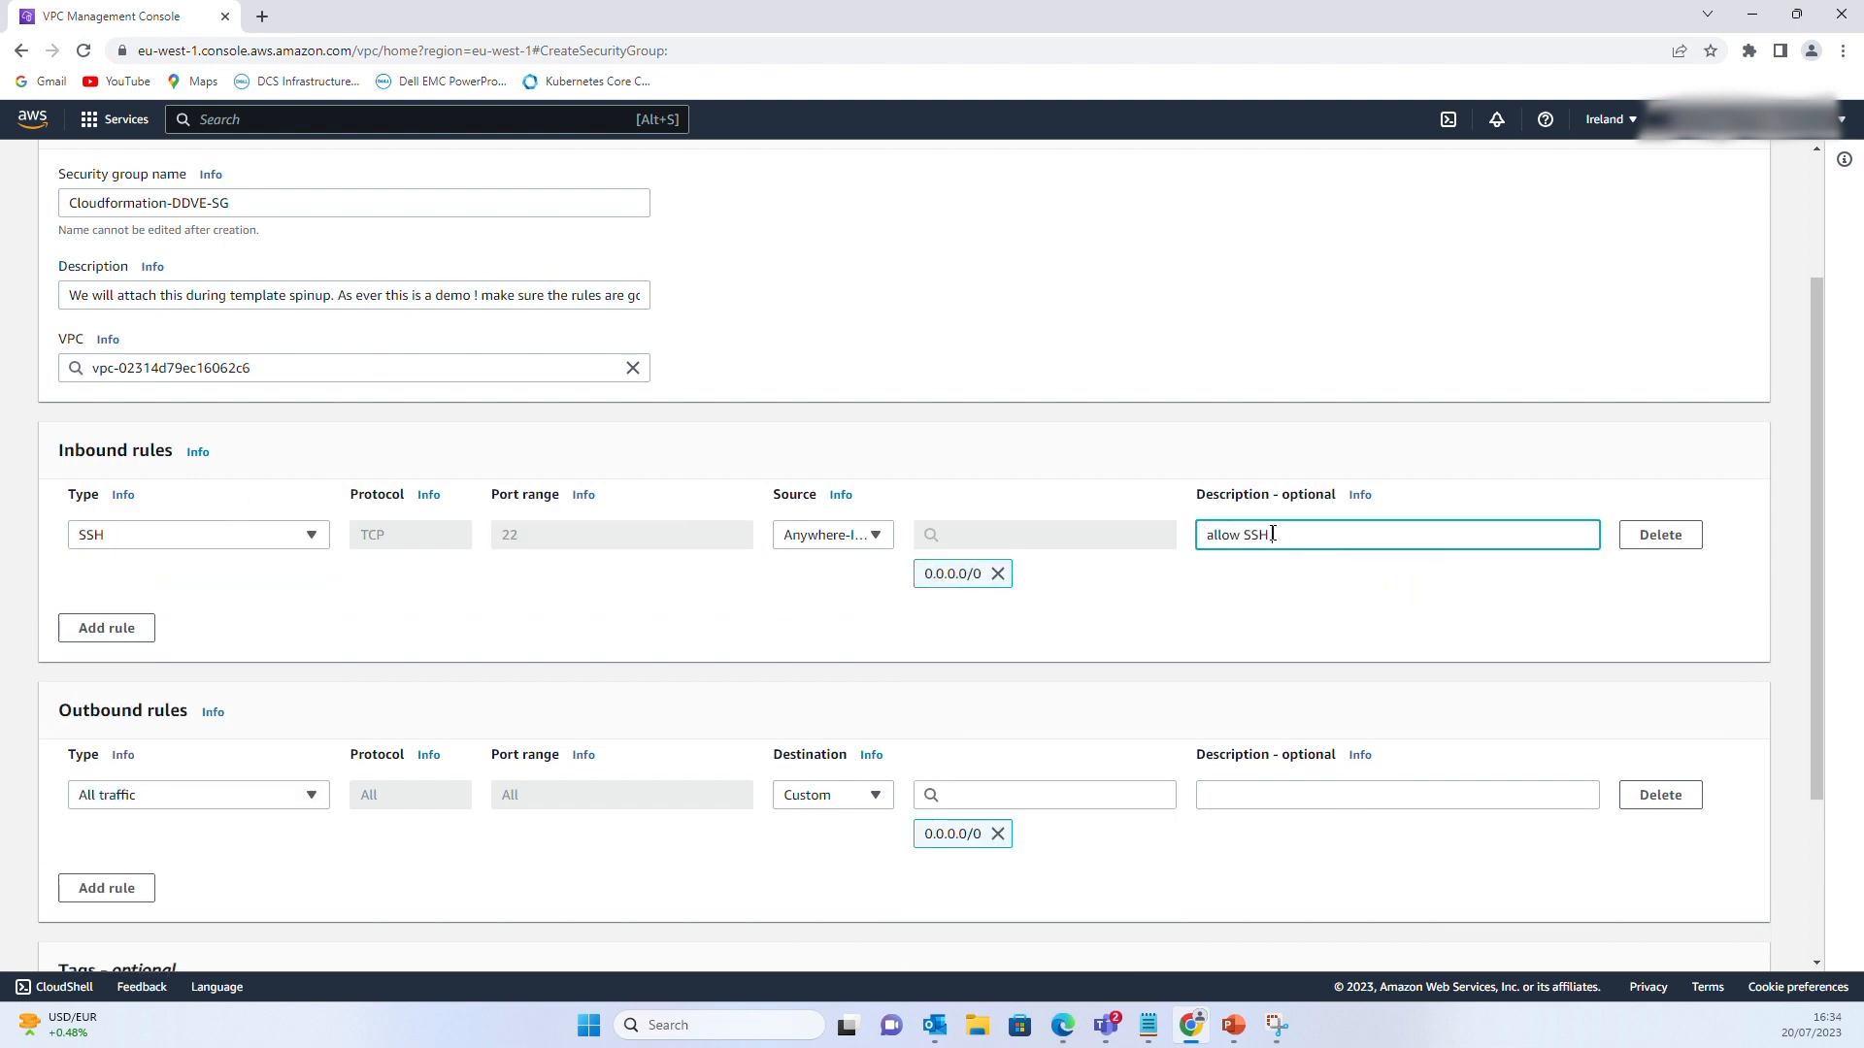
pyautogui.write(' in from all')
# Add an inbound HTTPS rule from Anywhere-IPv4 described 'allow https in from bastian and DDSM is we are using'
pyautogui.click(145, 631)
pyautogui.click(311, 614)
pyautogui.write('https')
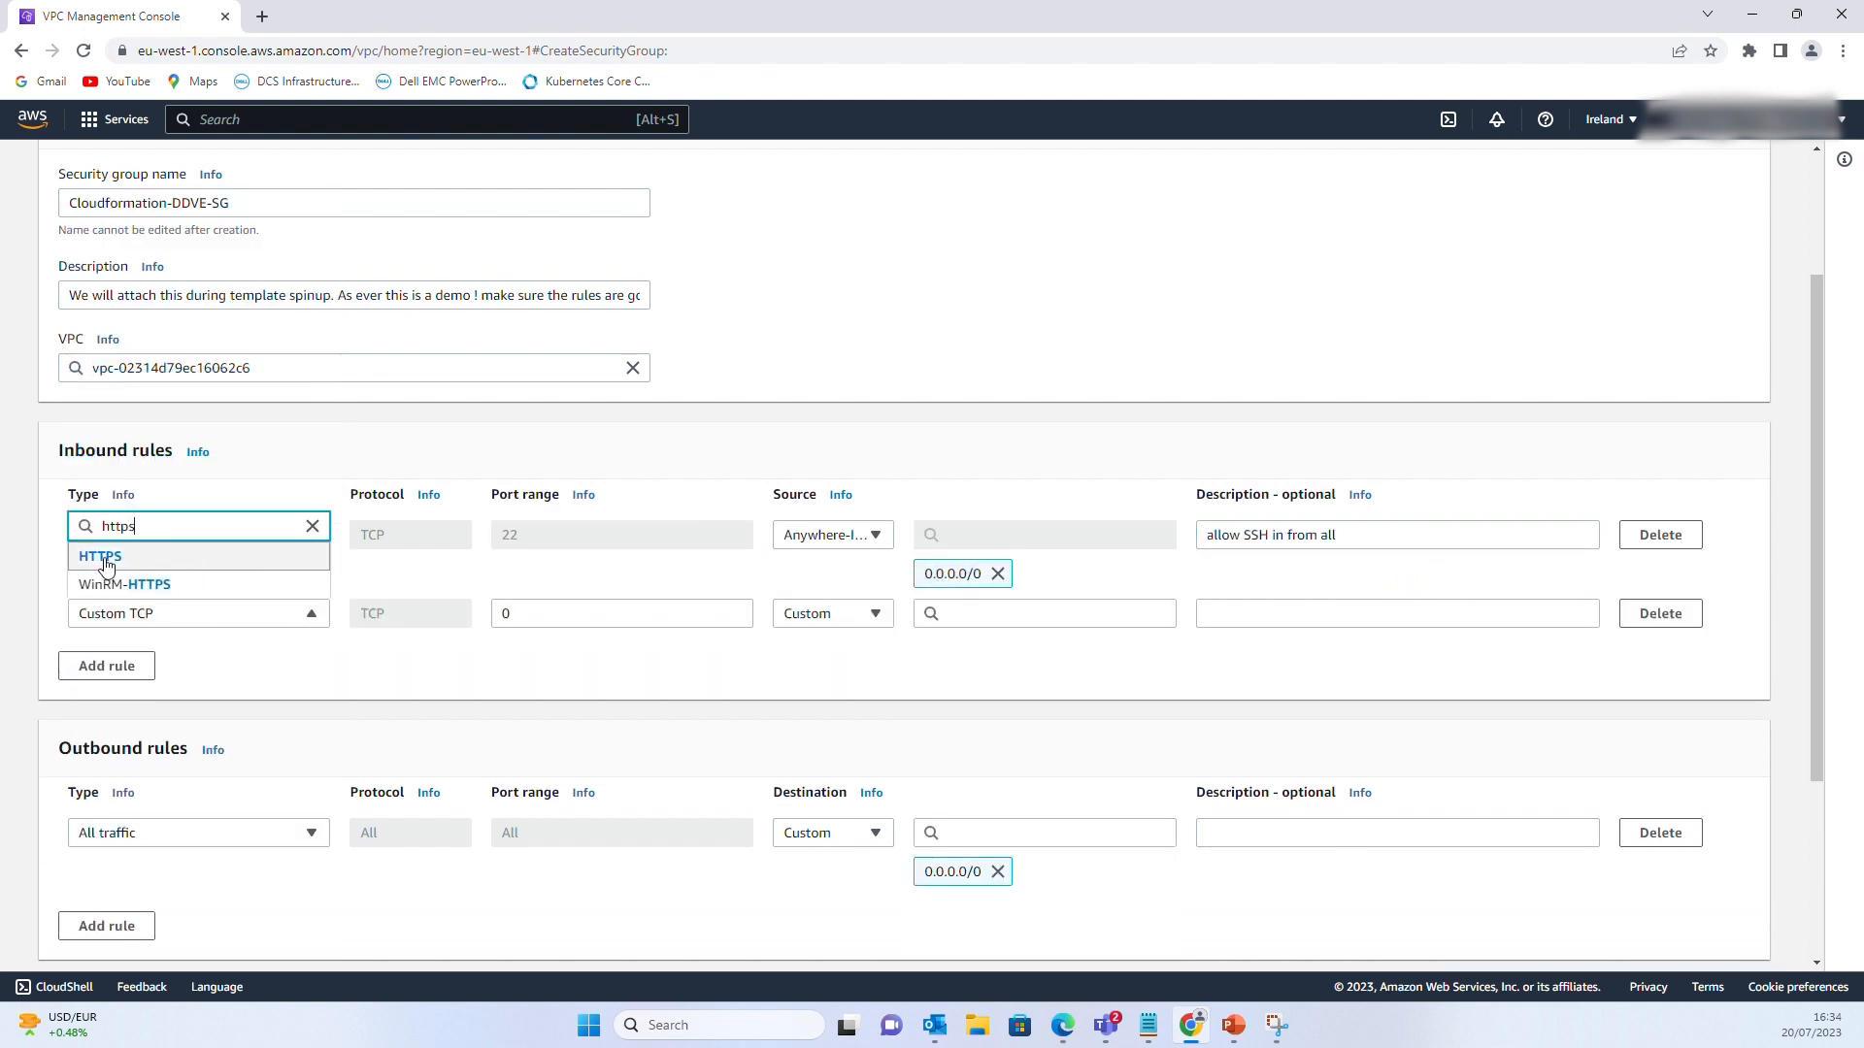
pyautogui.click(107, 565)
pyautogui.click(1007, 614)
pyautogui.click(833, 613)
pyautogui.click(835, 673)
pyautogui.click(1228, 614)
pyautogui.write('allow http')
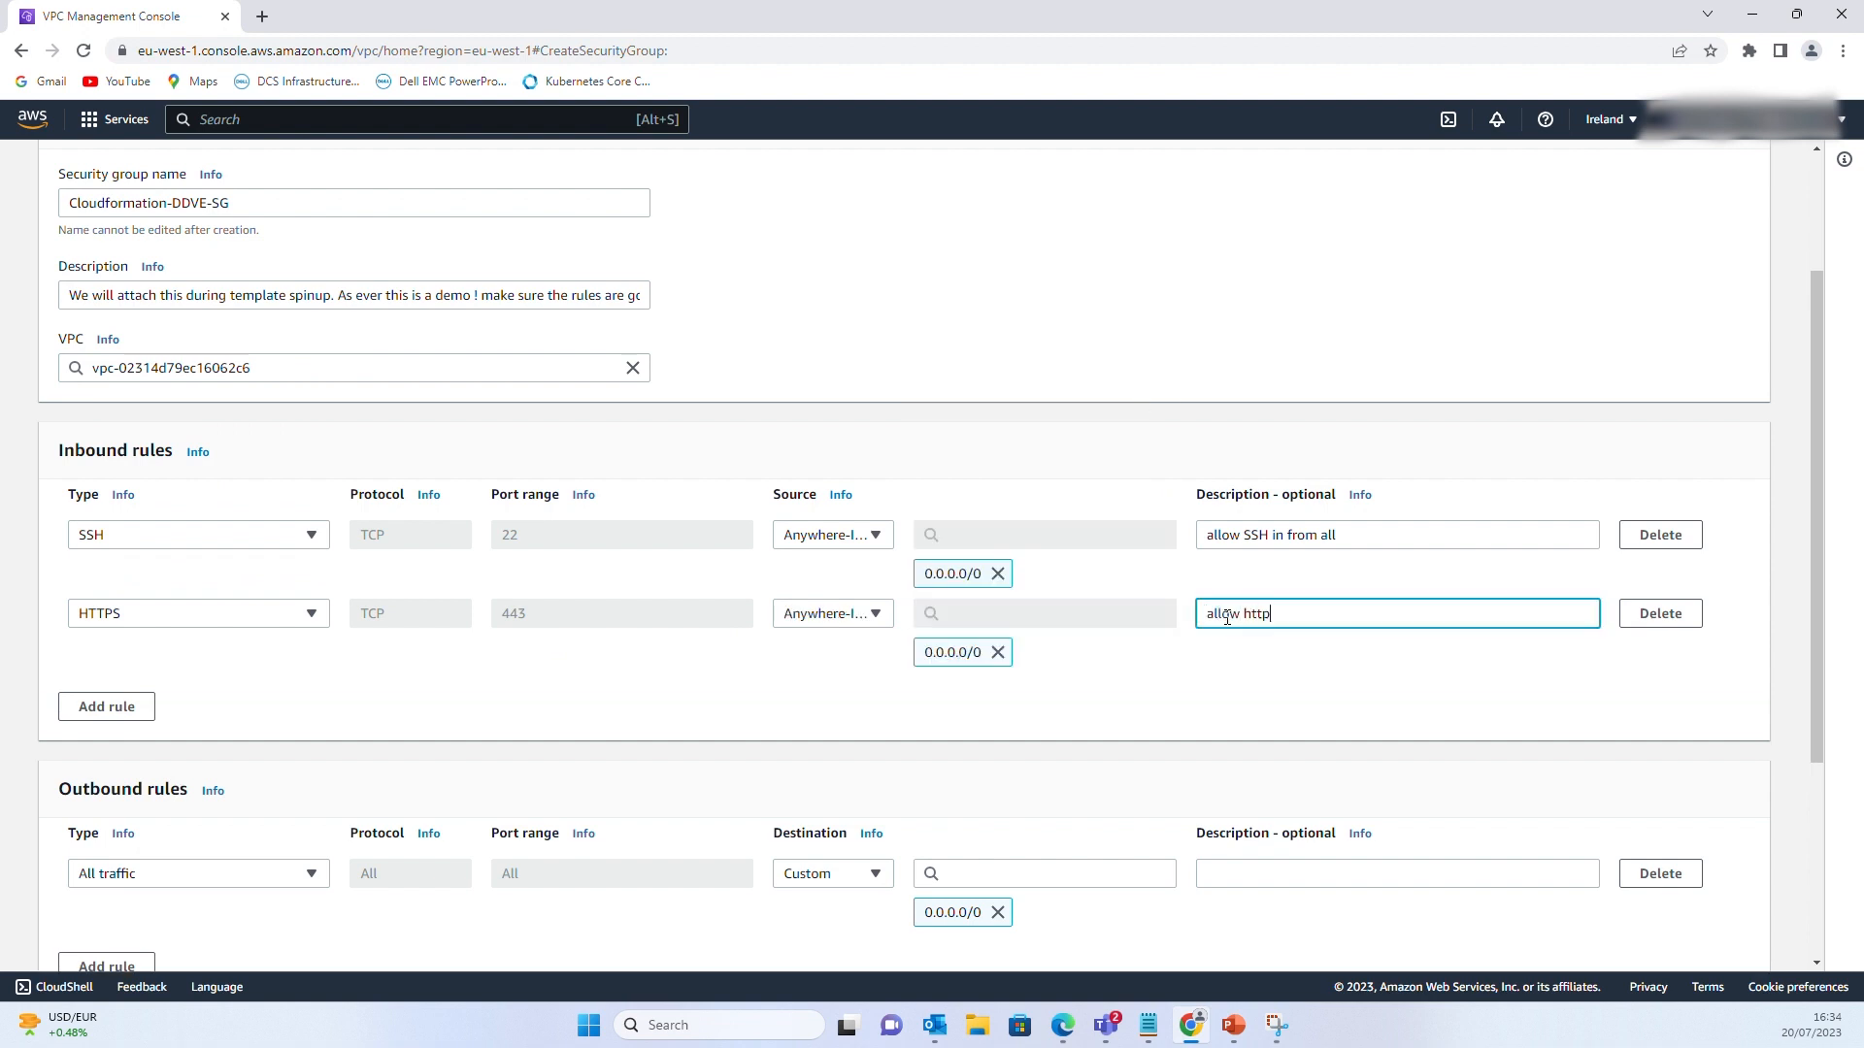
pyautogui.write('s in from bastian and DDSM is we are using')
# Add an inbound TCP port 2049 rule from 0.0.0.0/0 described 'common nfs port and ddboost'
pyautogui.click(107, 707)
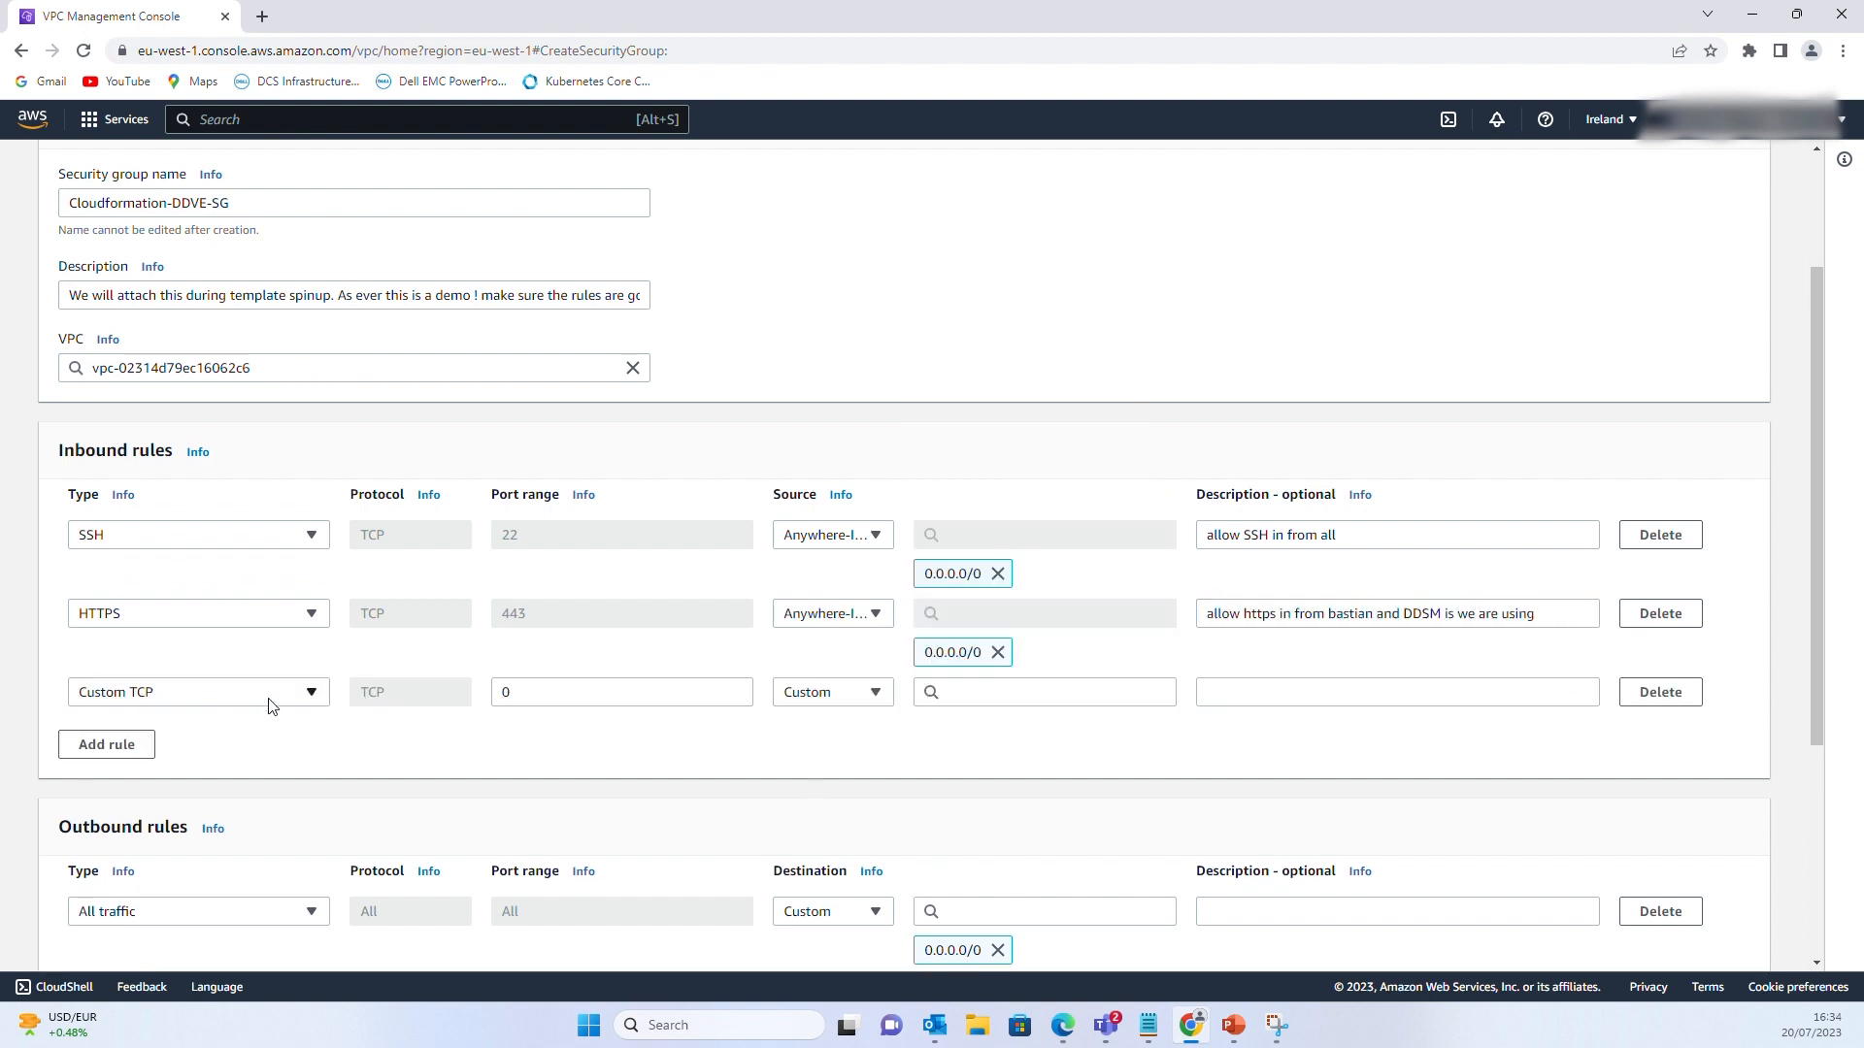
pyautogui.click(533, 692)
pyautogui.write('2049')
pyautogui.click(1044, 692)
pyautogui.click(971, 248)
pyautogui.click(1240, 693)
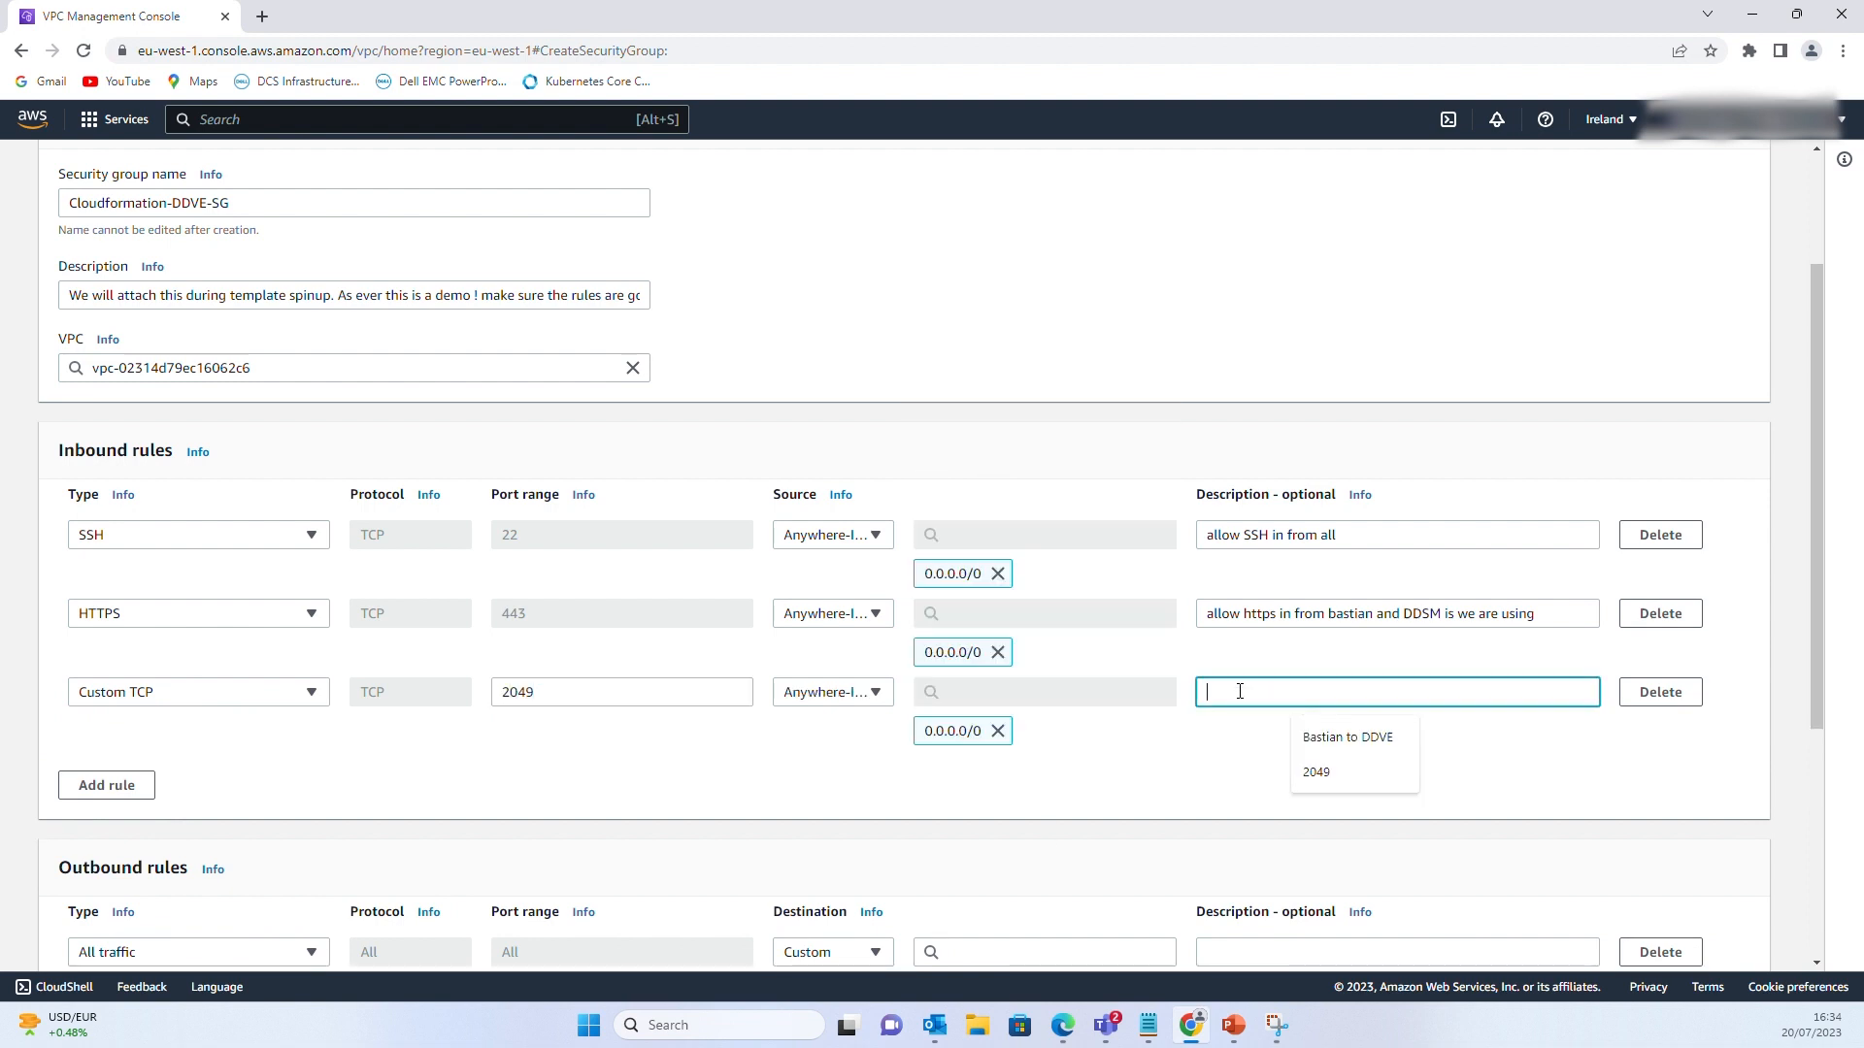
pyautogui.write('common nfs port and ddboost')
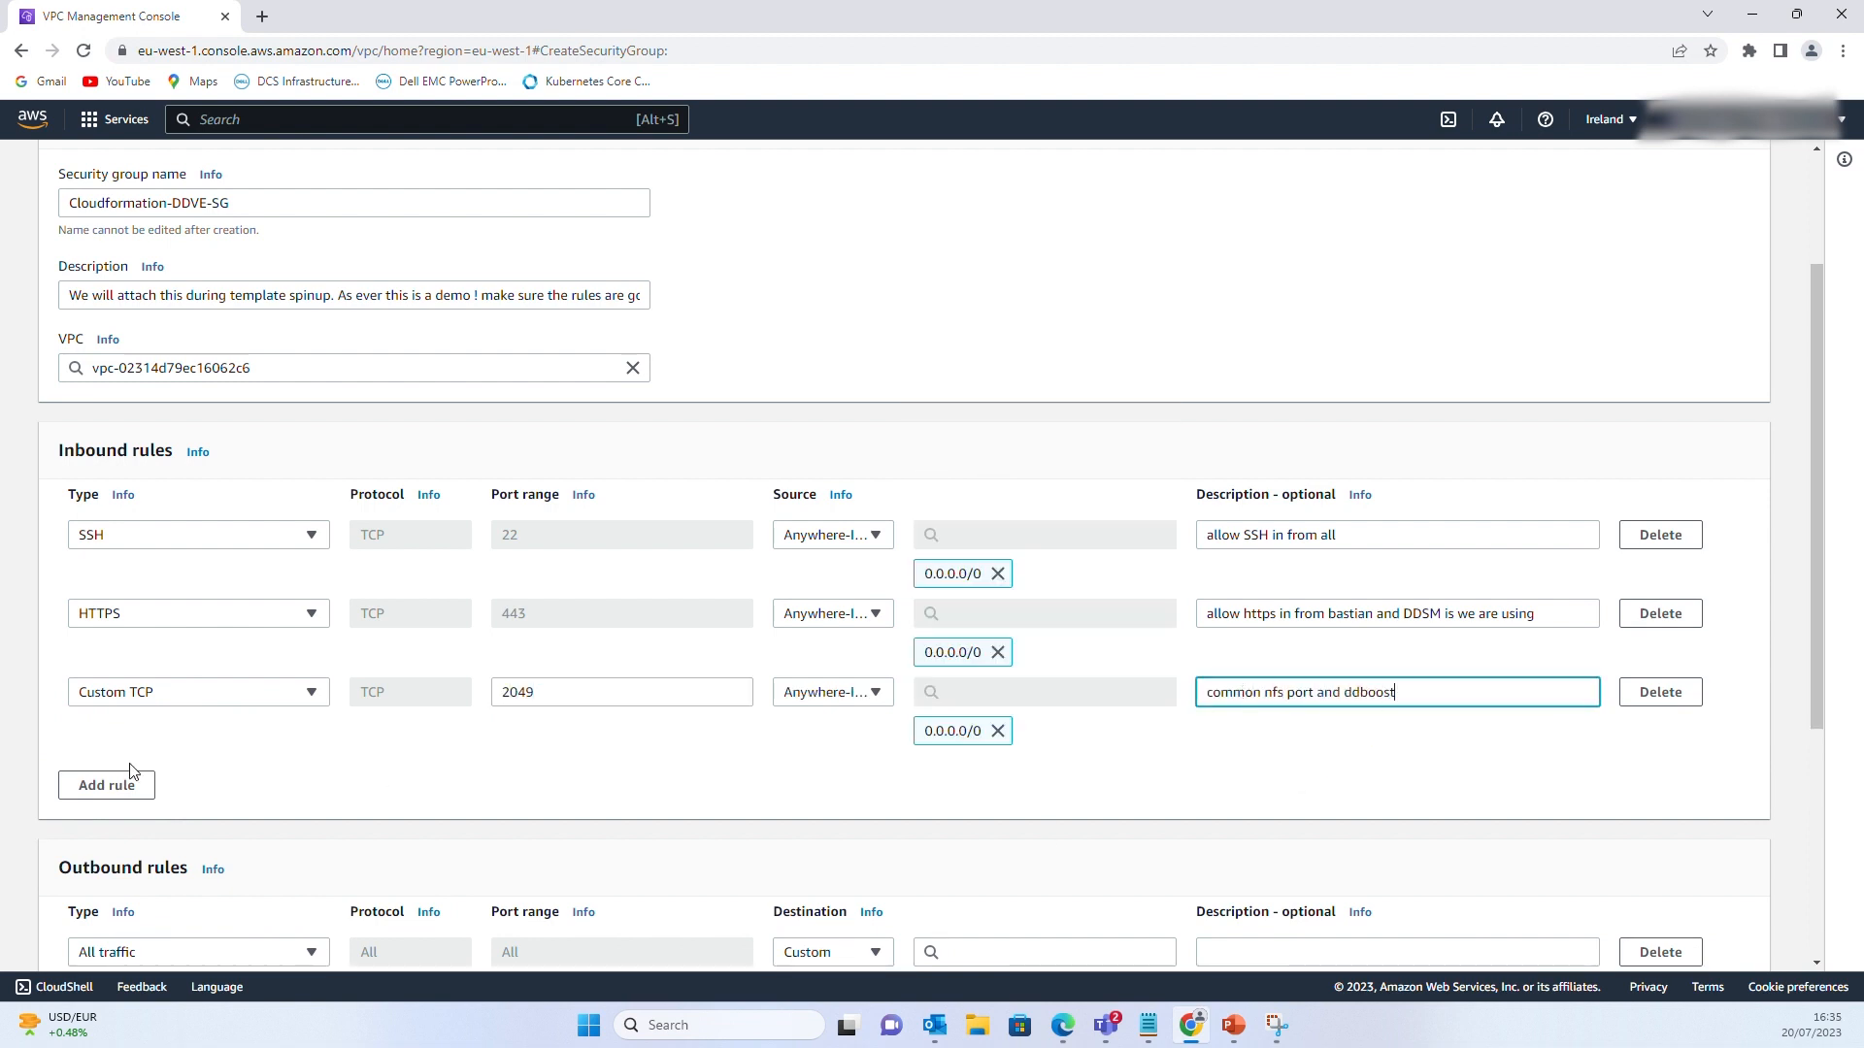
# Add an inbound TCP port 3099 rule from anywhere described 'port used remotely for ddem and sms'
pyautogui.click(107, 785)
pyautogui.click(583, 770)
pyautogui.write('3099')
pyautogui.click(864, 771)
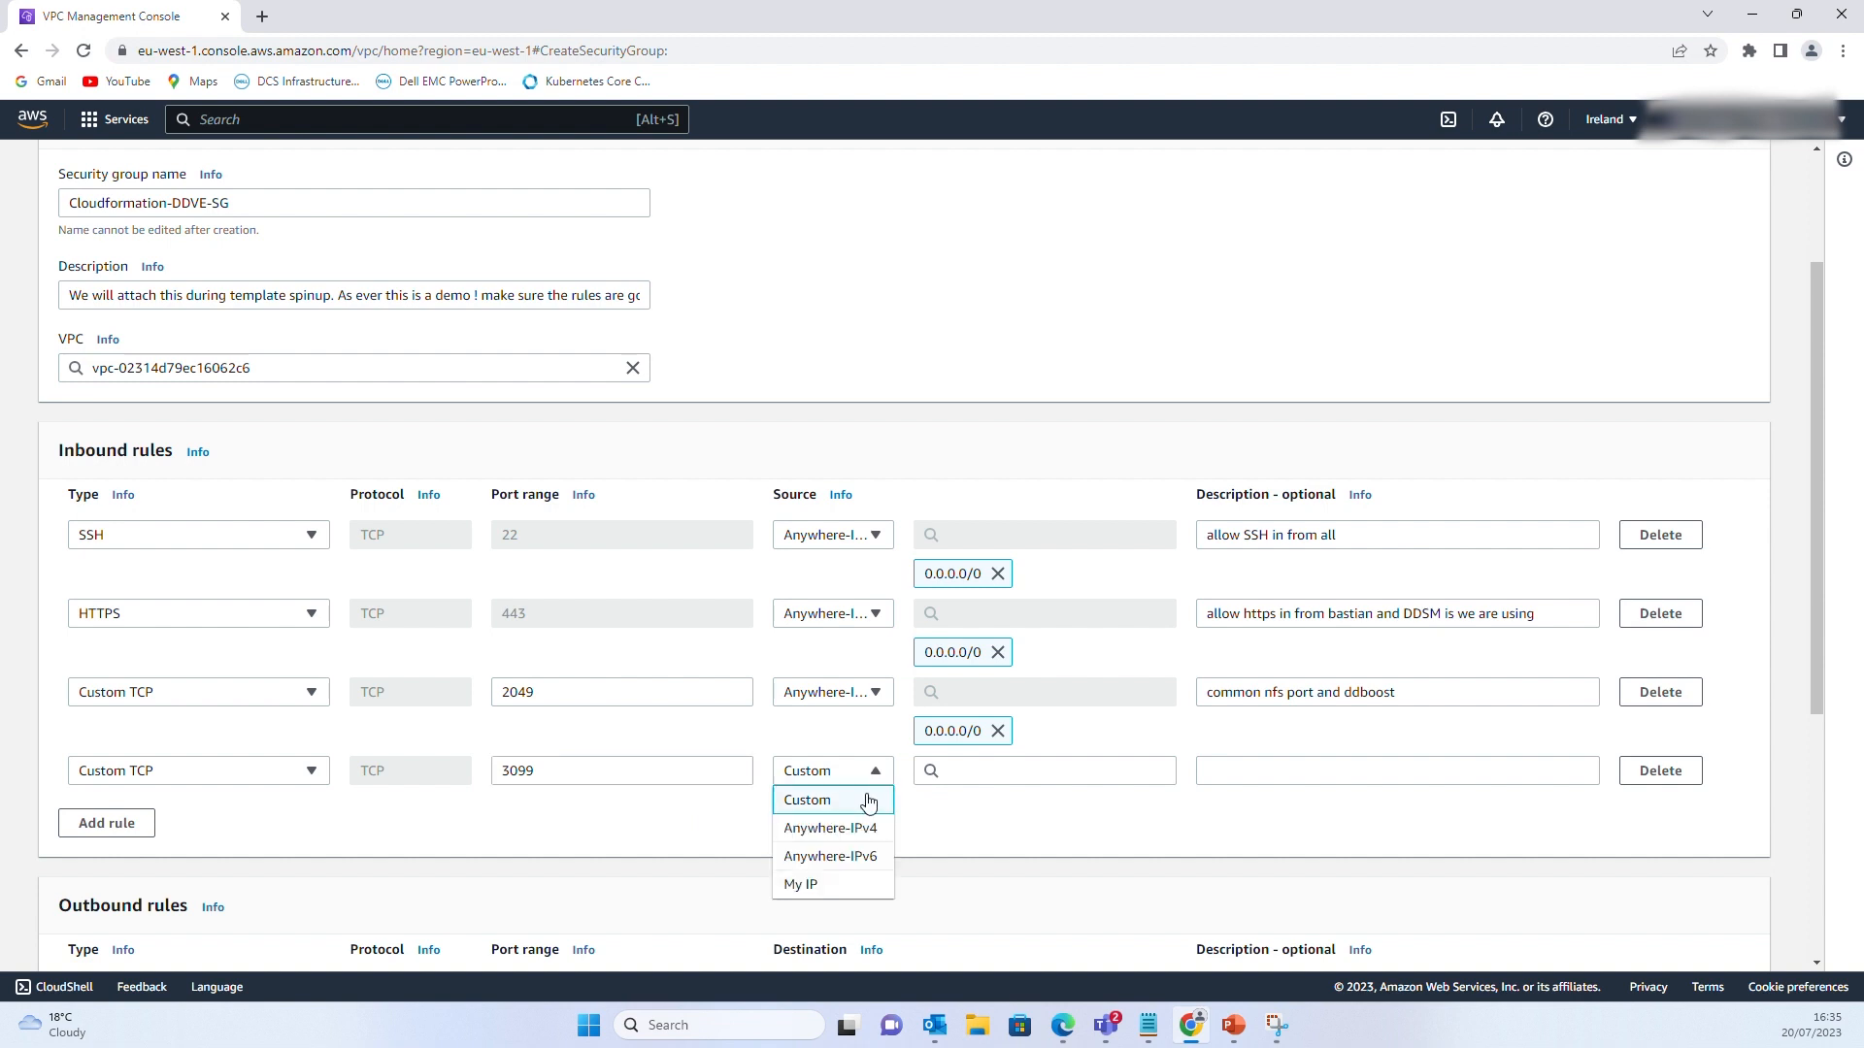
pyautogui.click(830, 828)
pyautogui.click(1281, 773)
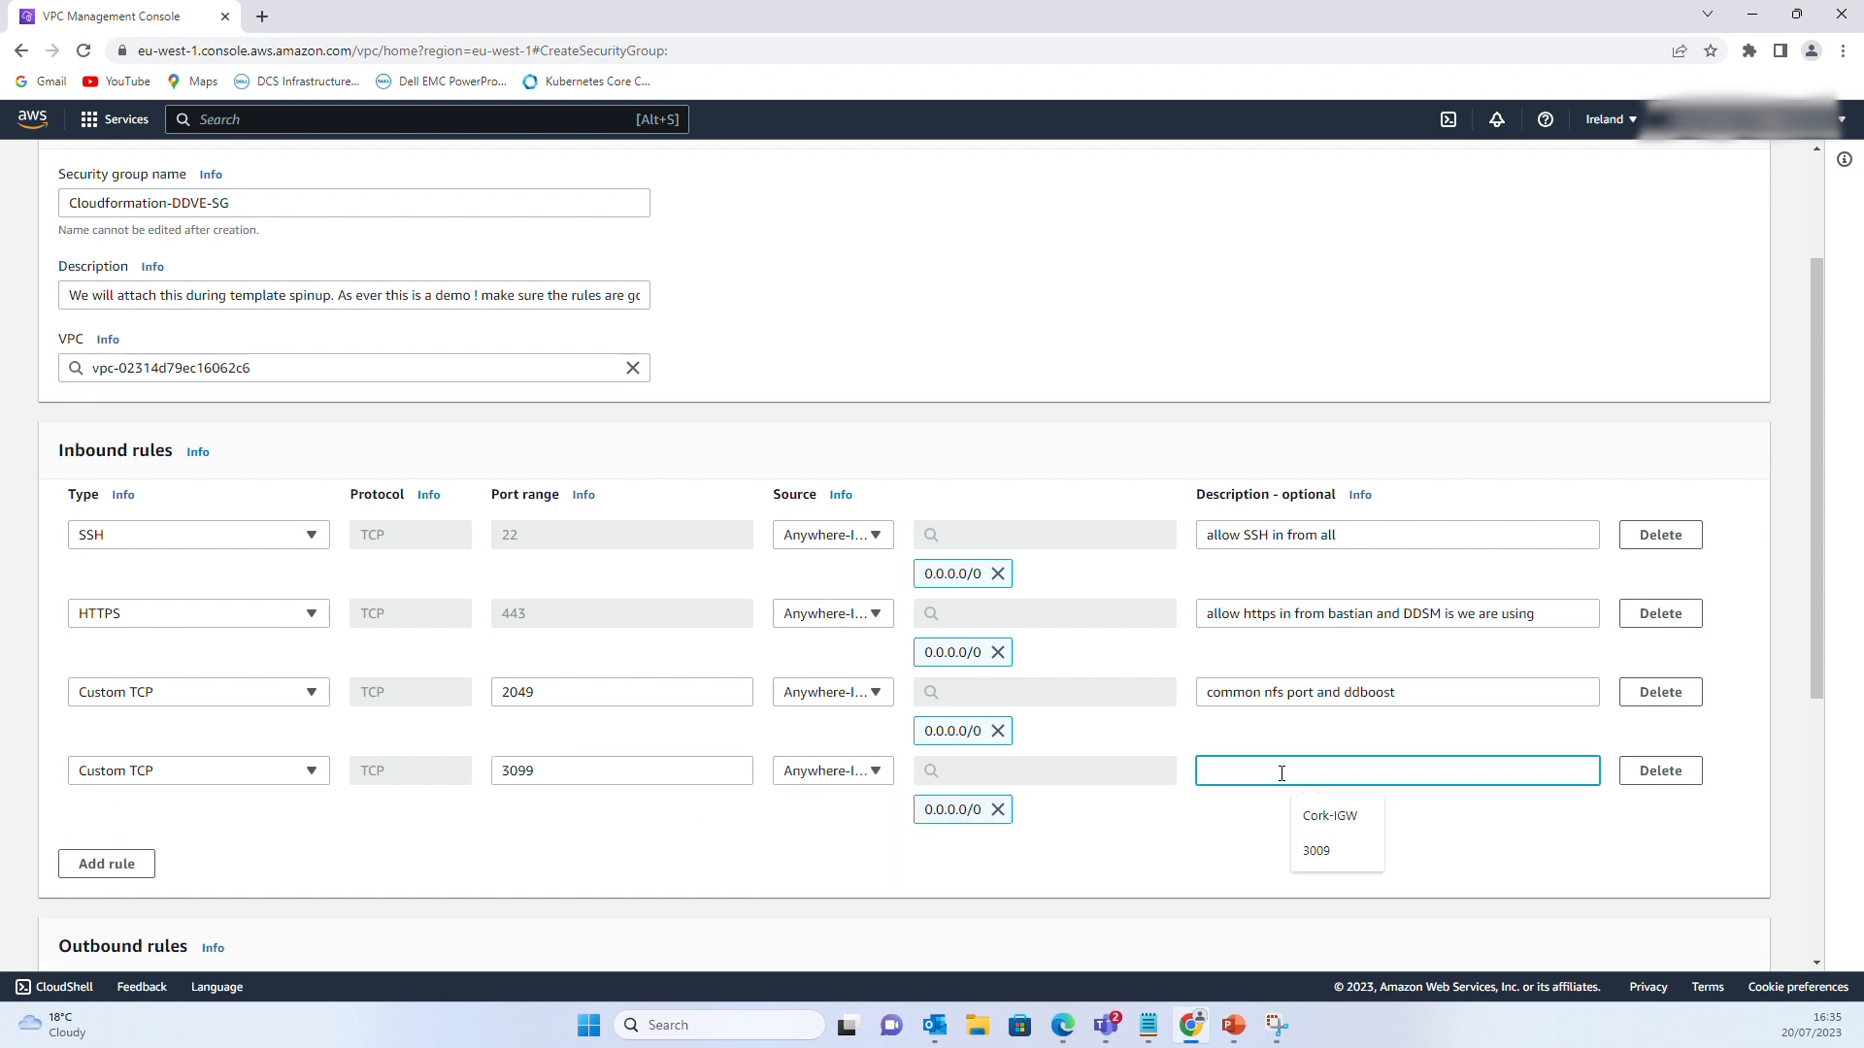
pyautogui.write('port used')
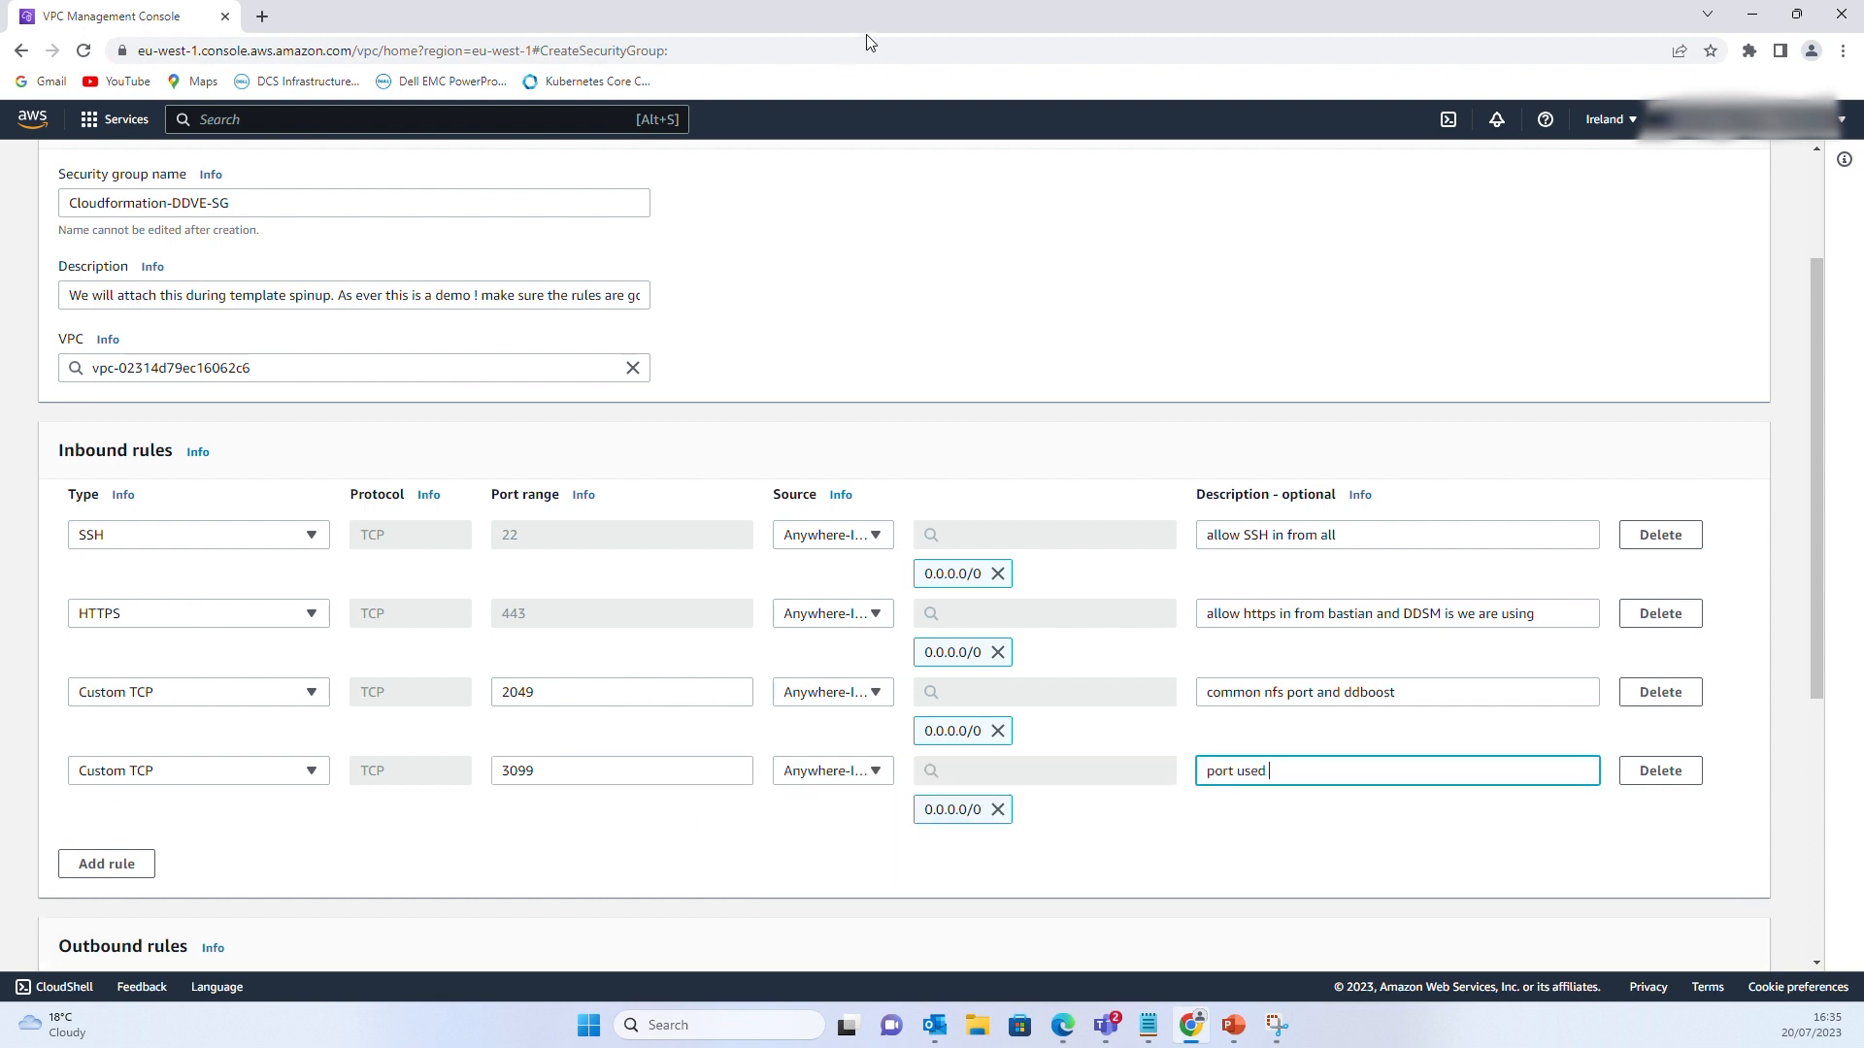
pyautogui.click(1255, 767)
pyautogui.write('remotely for ddem and sms')
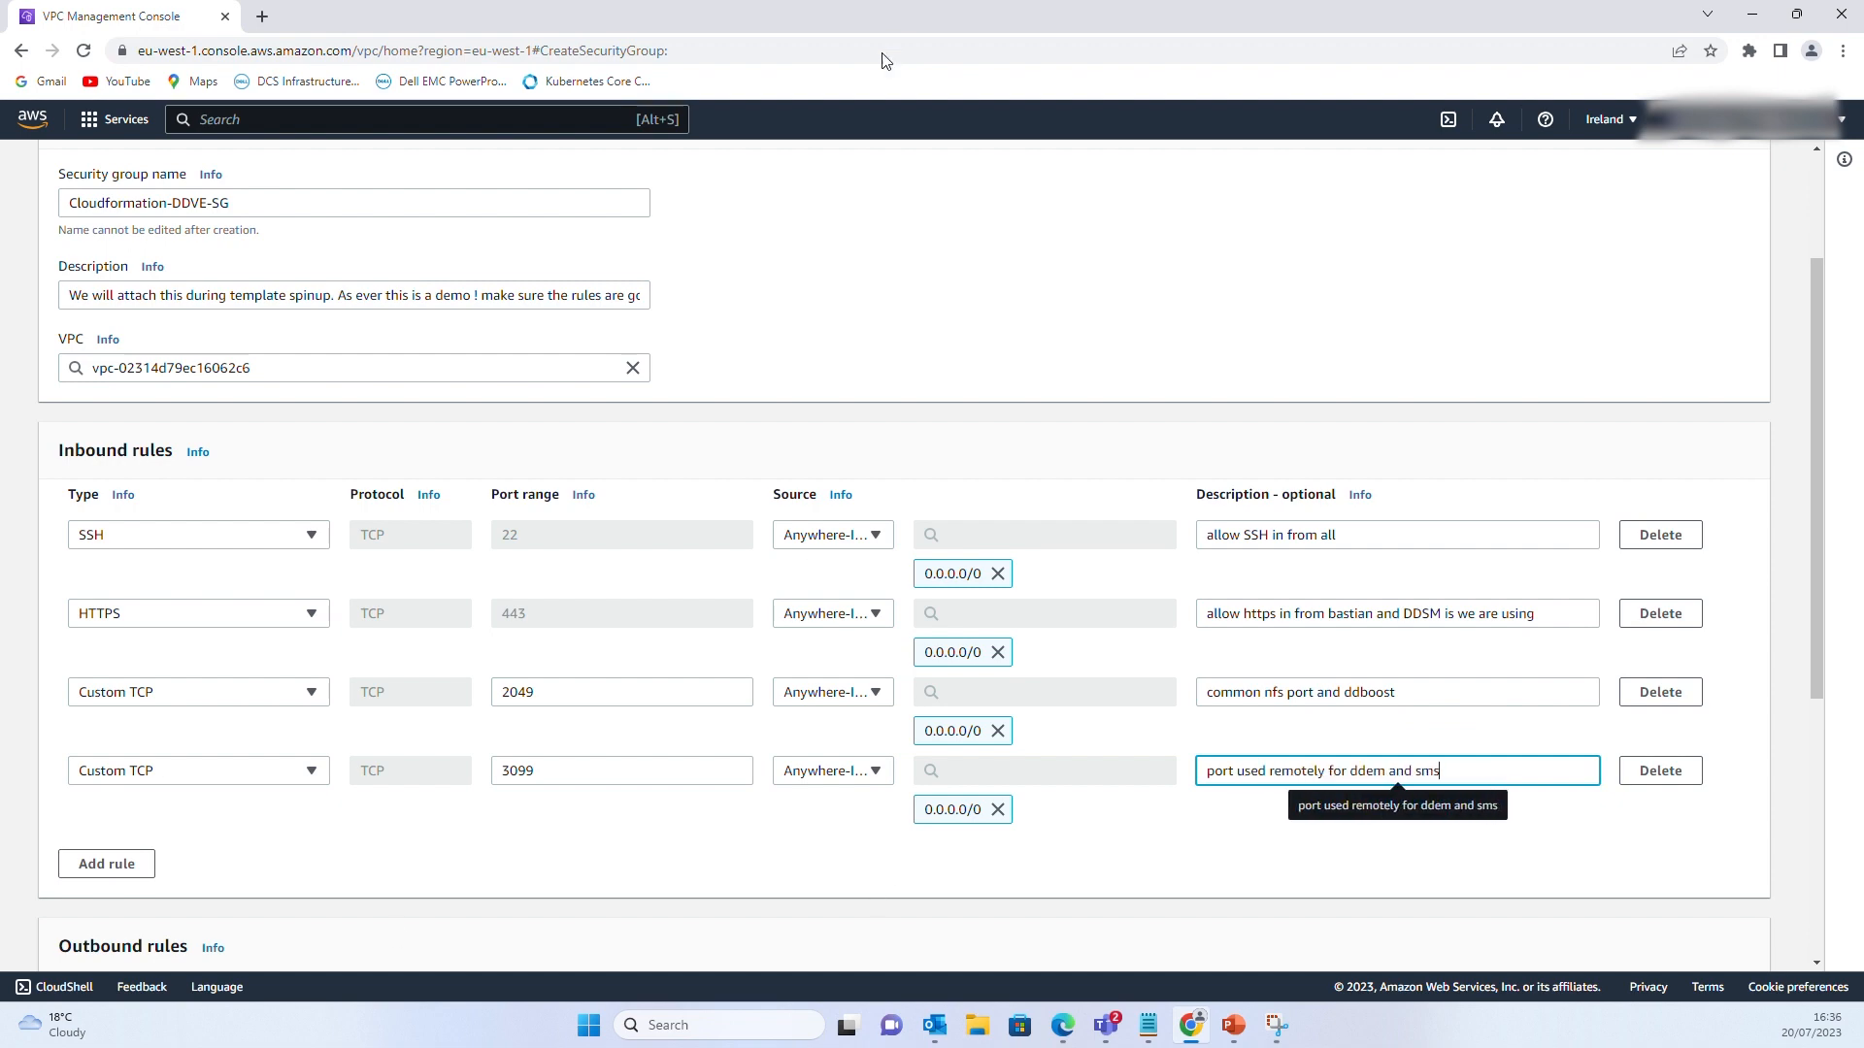
pyautogui.scroll(-4, 903, 116)
# Change the first outbound rule to Custom UDP port 123, described 'NTP'
pyautogui.click(106, 707)
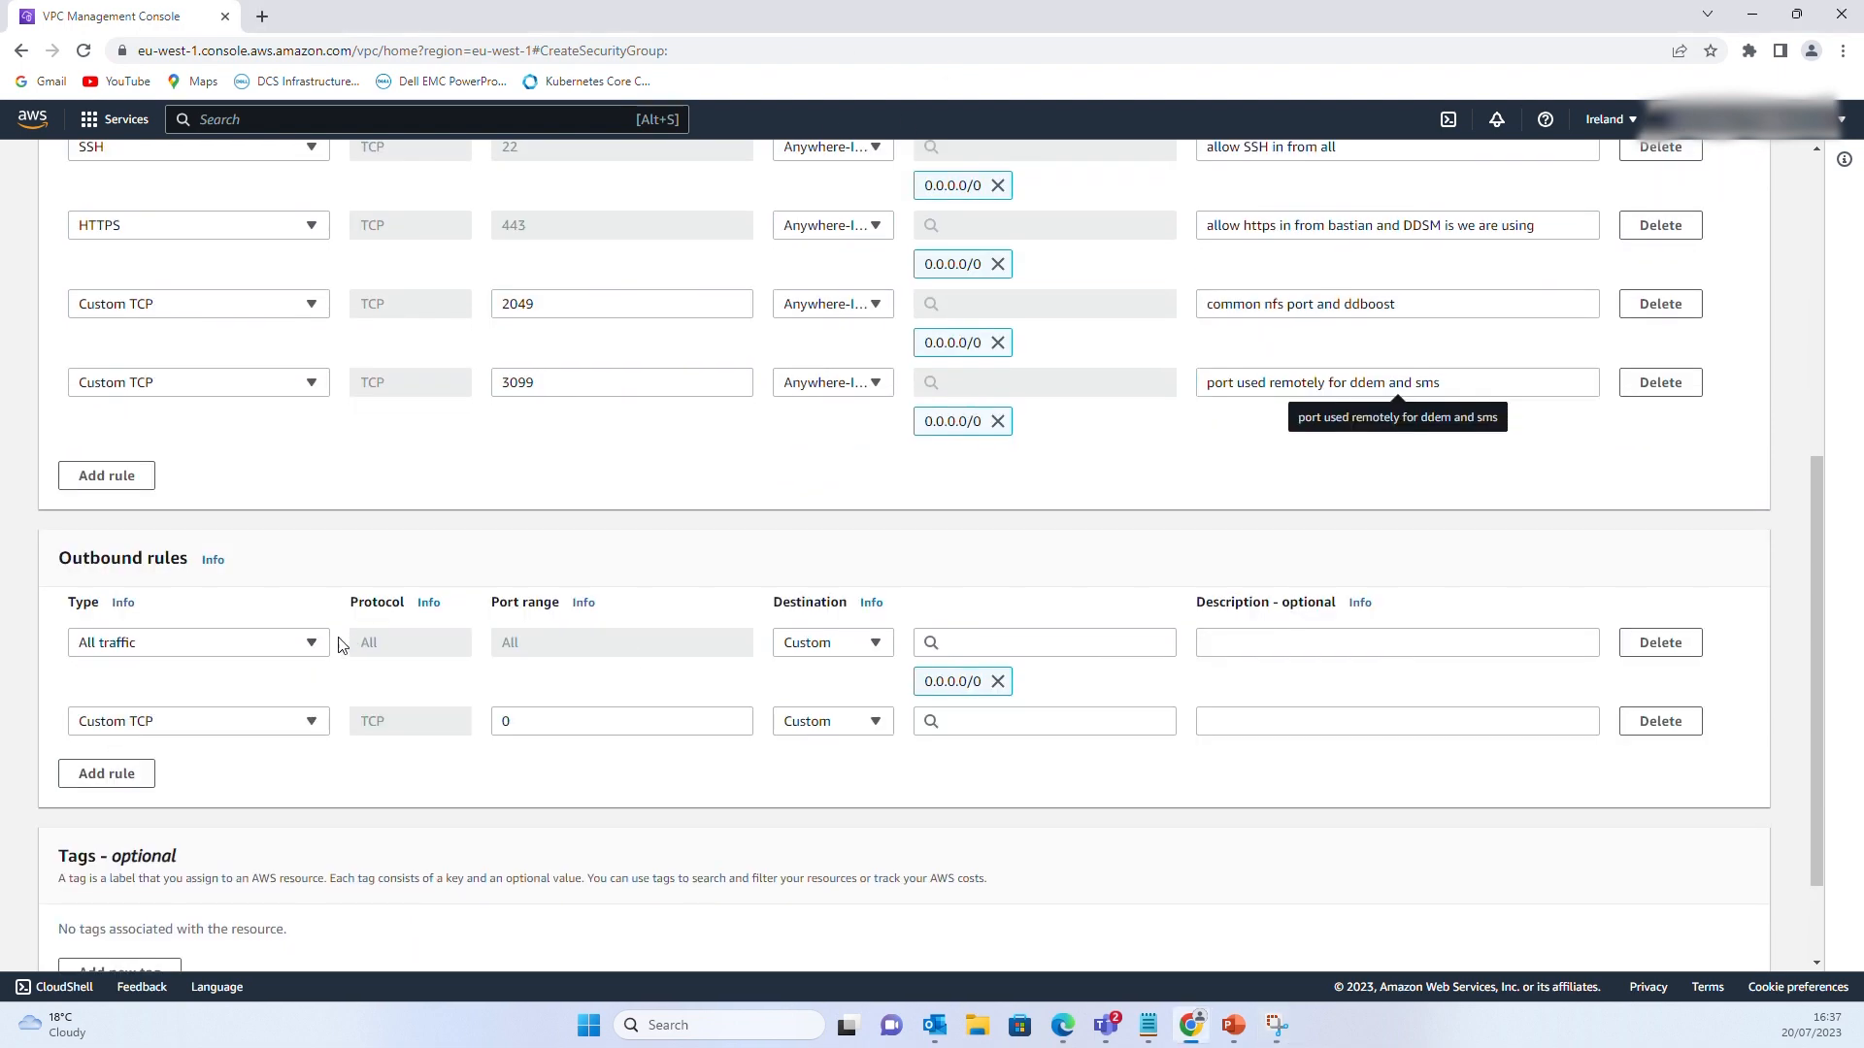
pyautogui.click(310, 642)
pyautogui.click(328, 260)
pyautogui.click(562, 645)
pyautogui.write('123')
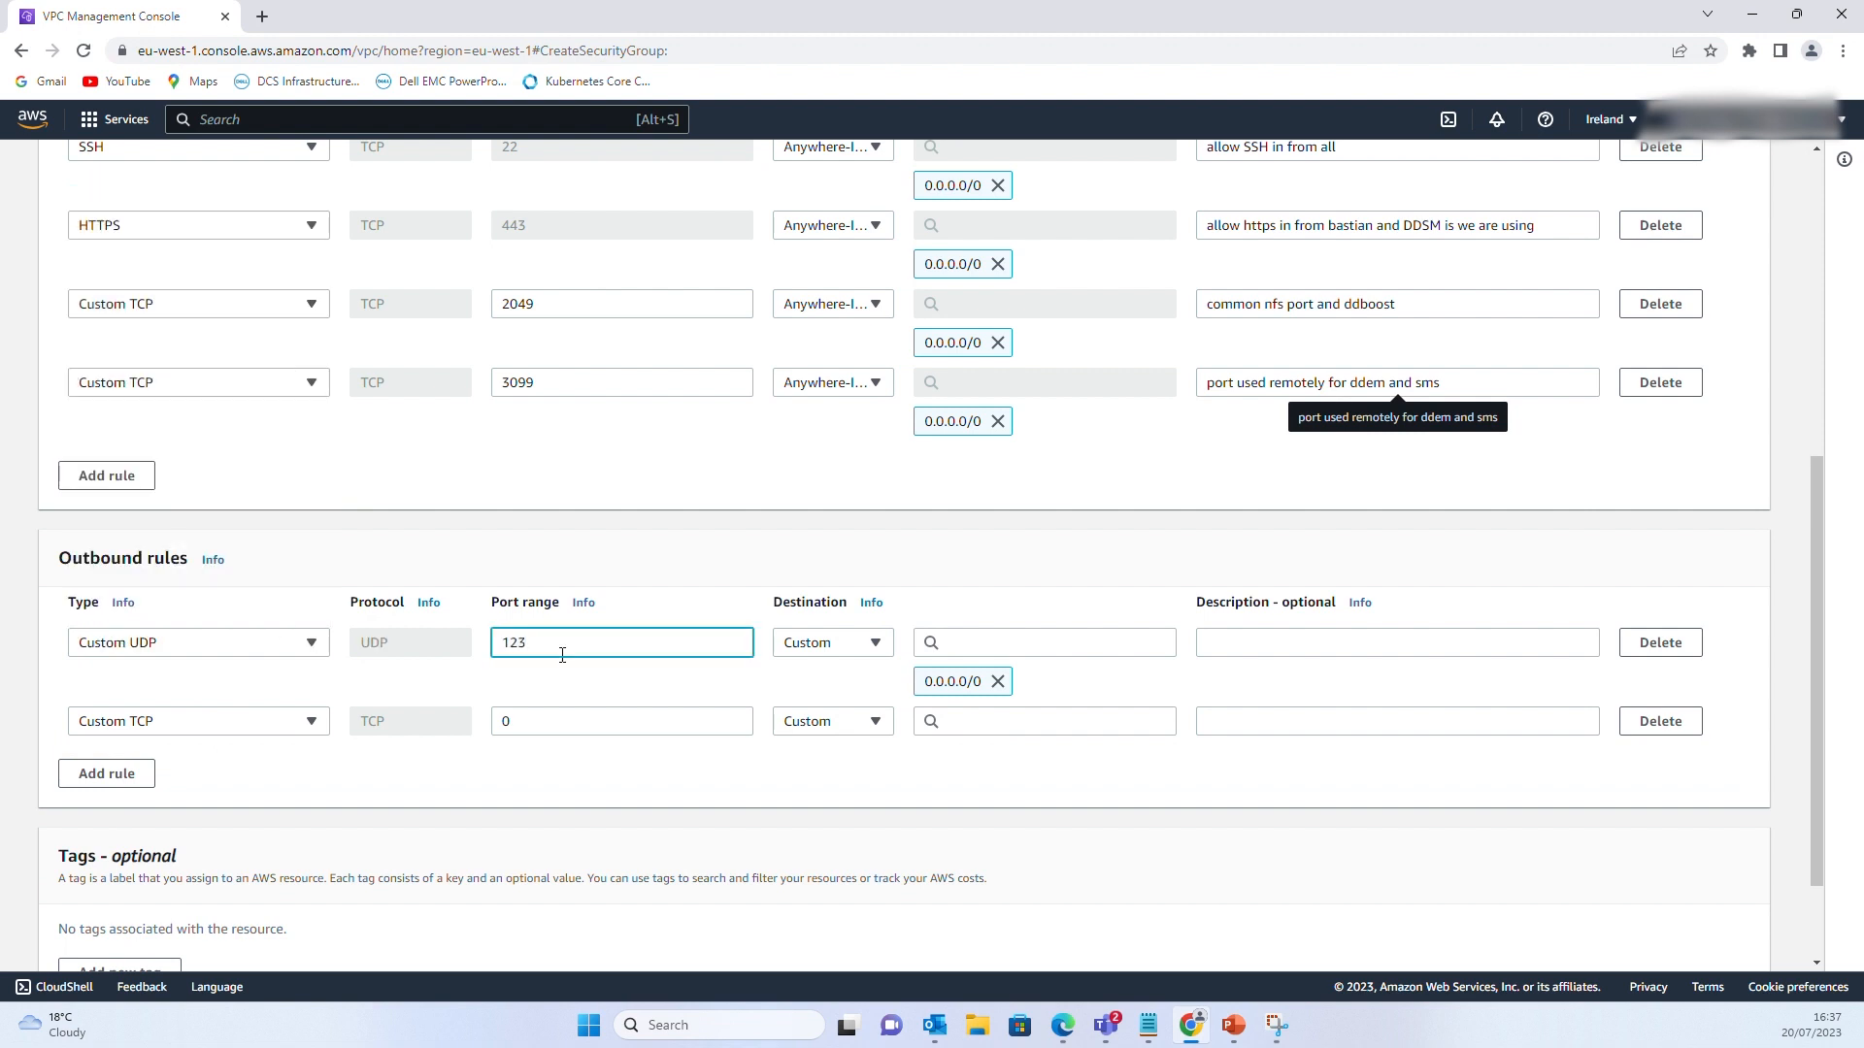
pyautogui.click(1292, 635)
pyautogui.write('NTP')
# Make the second outbound rule HTTPS to anywhere, described as outbound to S3
pyautogui.click(311, 721)
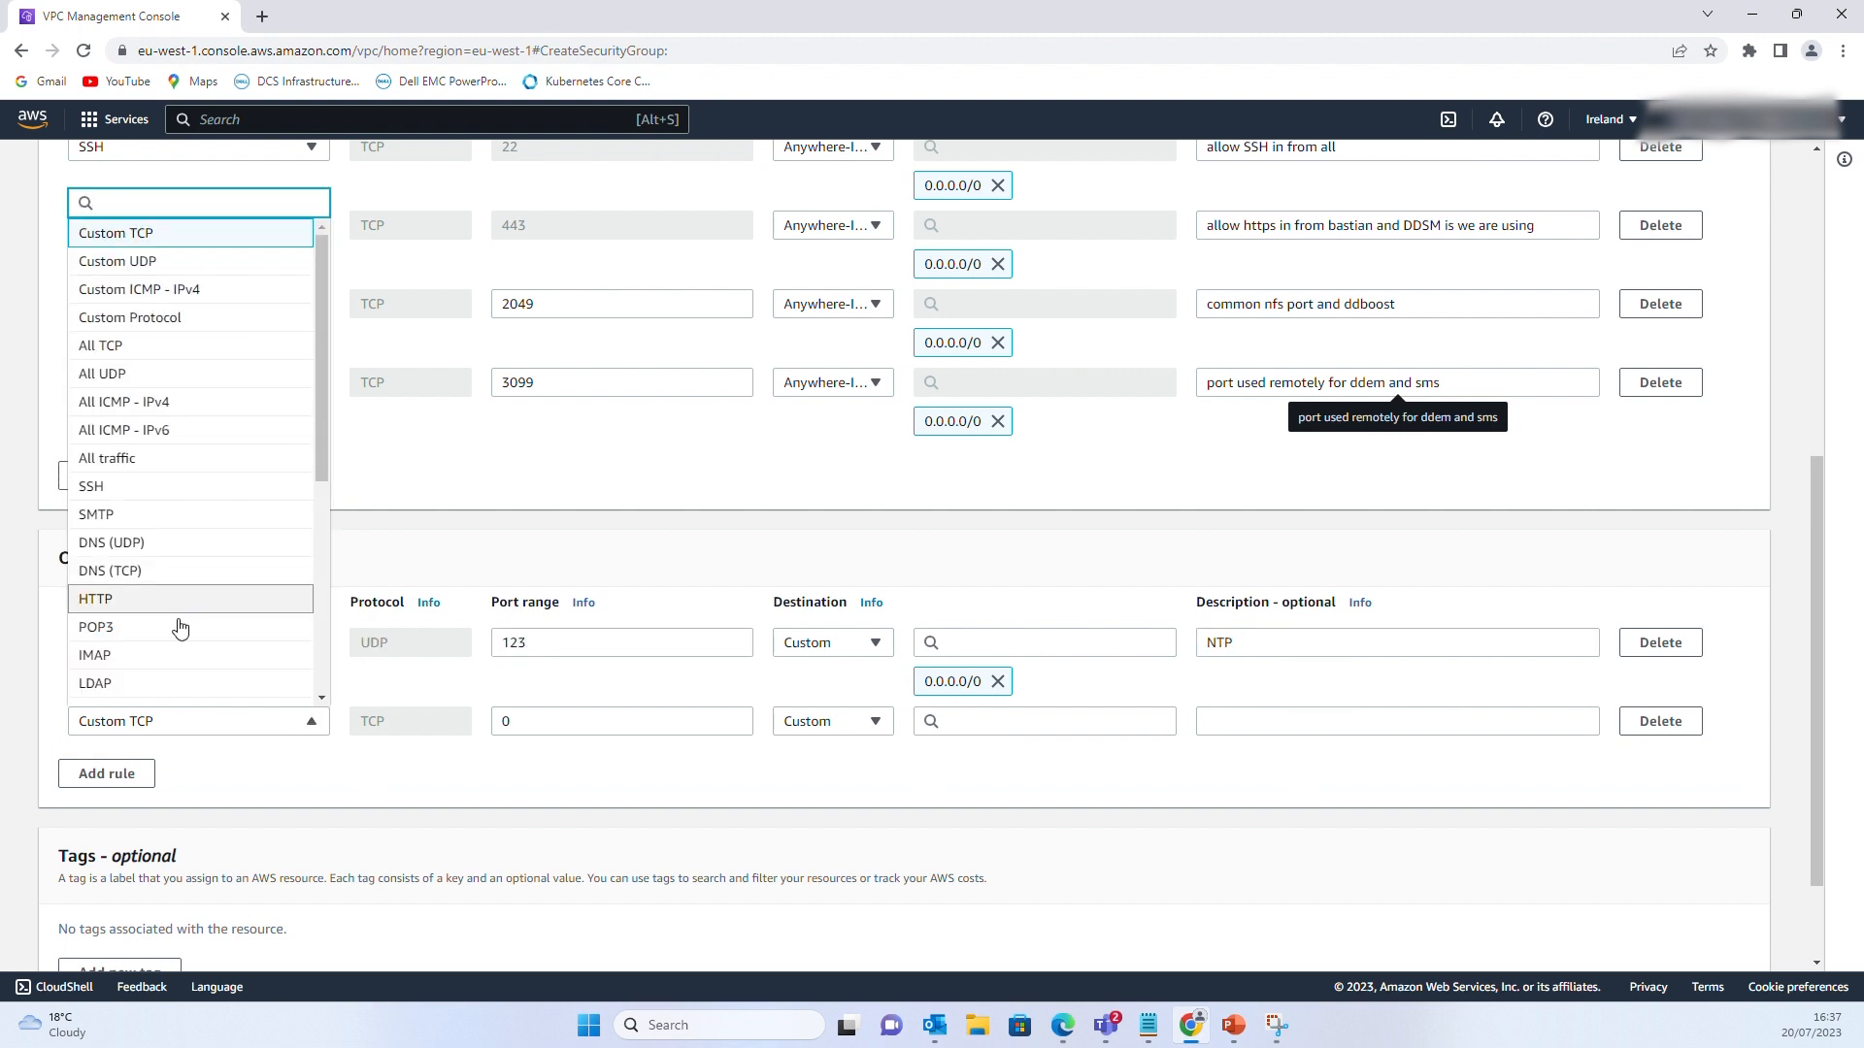
pyautogui.scroll(-3, 180, 627)
pyautogui.click(175, 573)
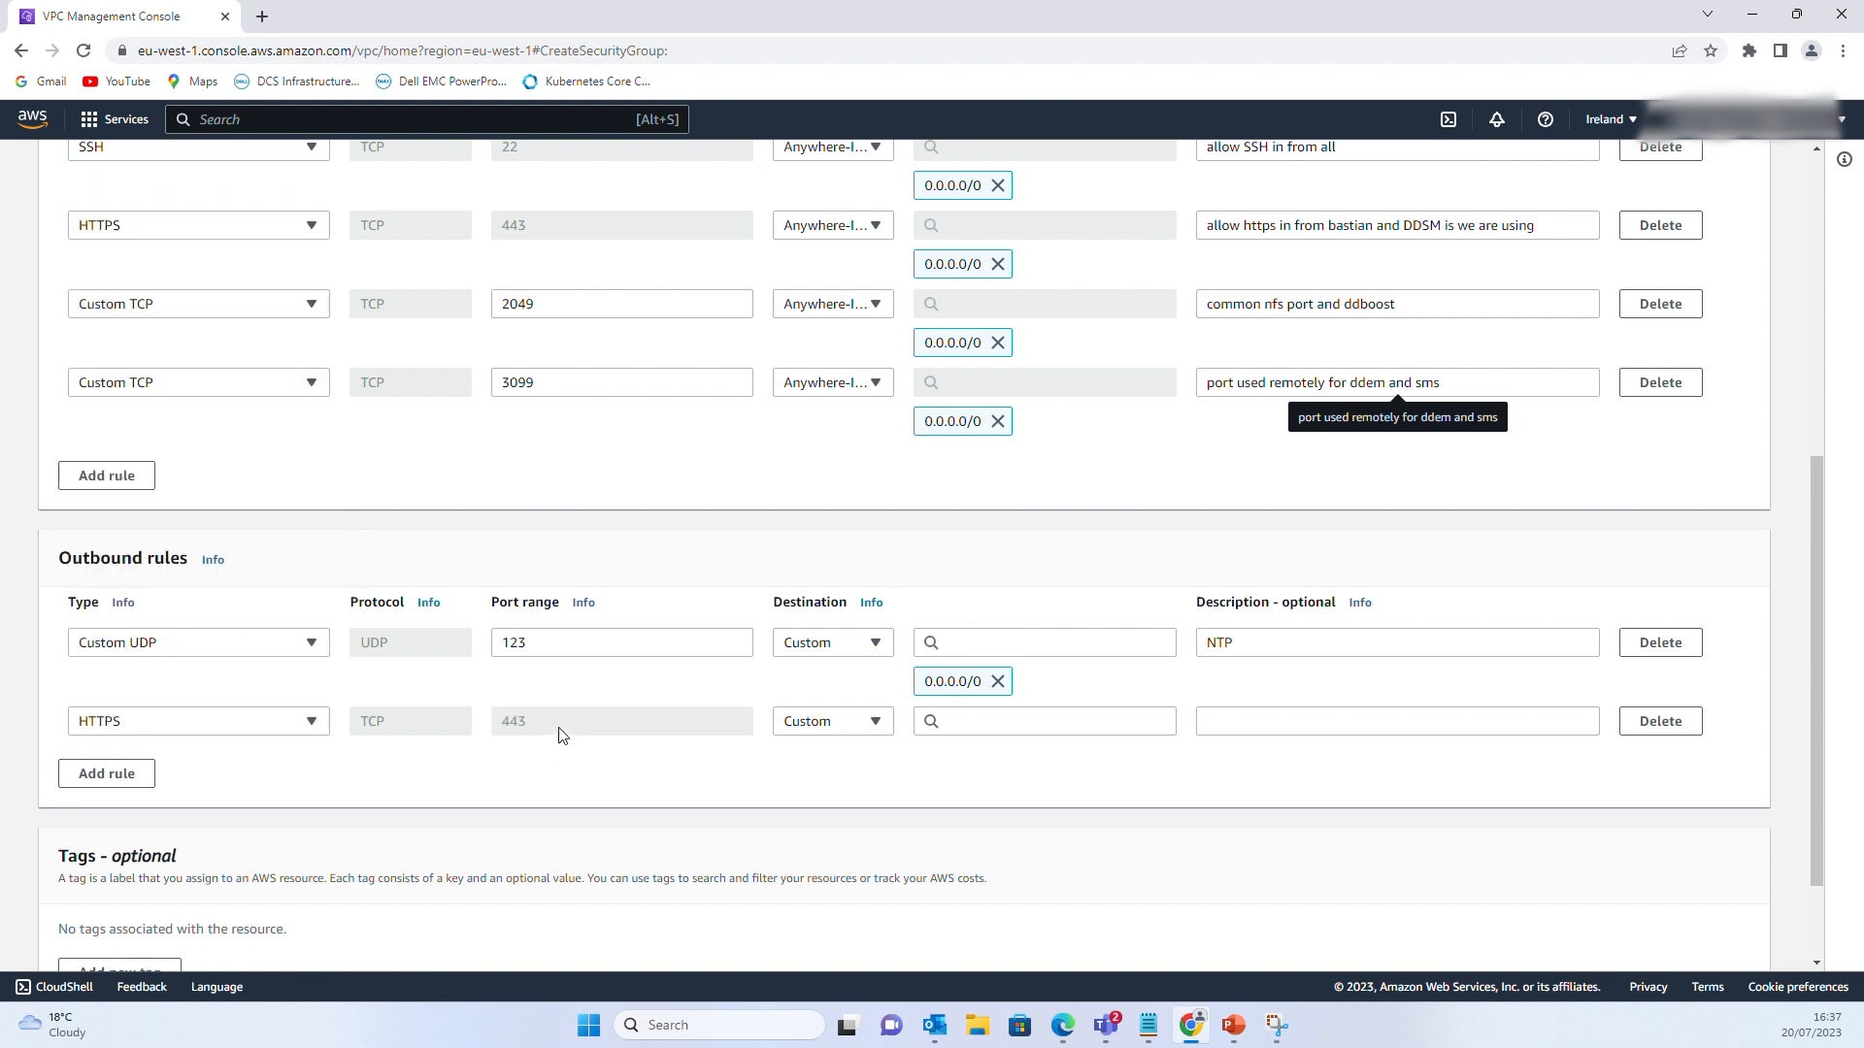
pyautogui.click(1294, 728)
pyautogui.write('outbpound')
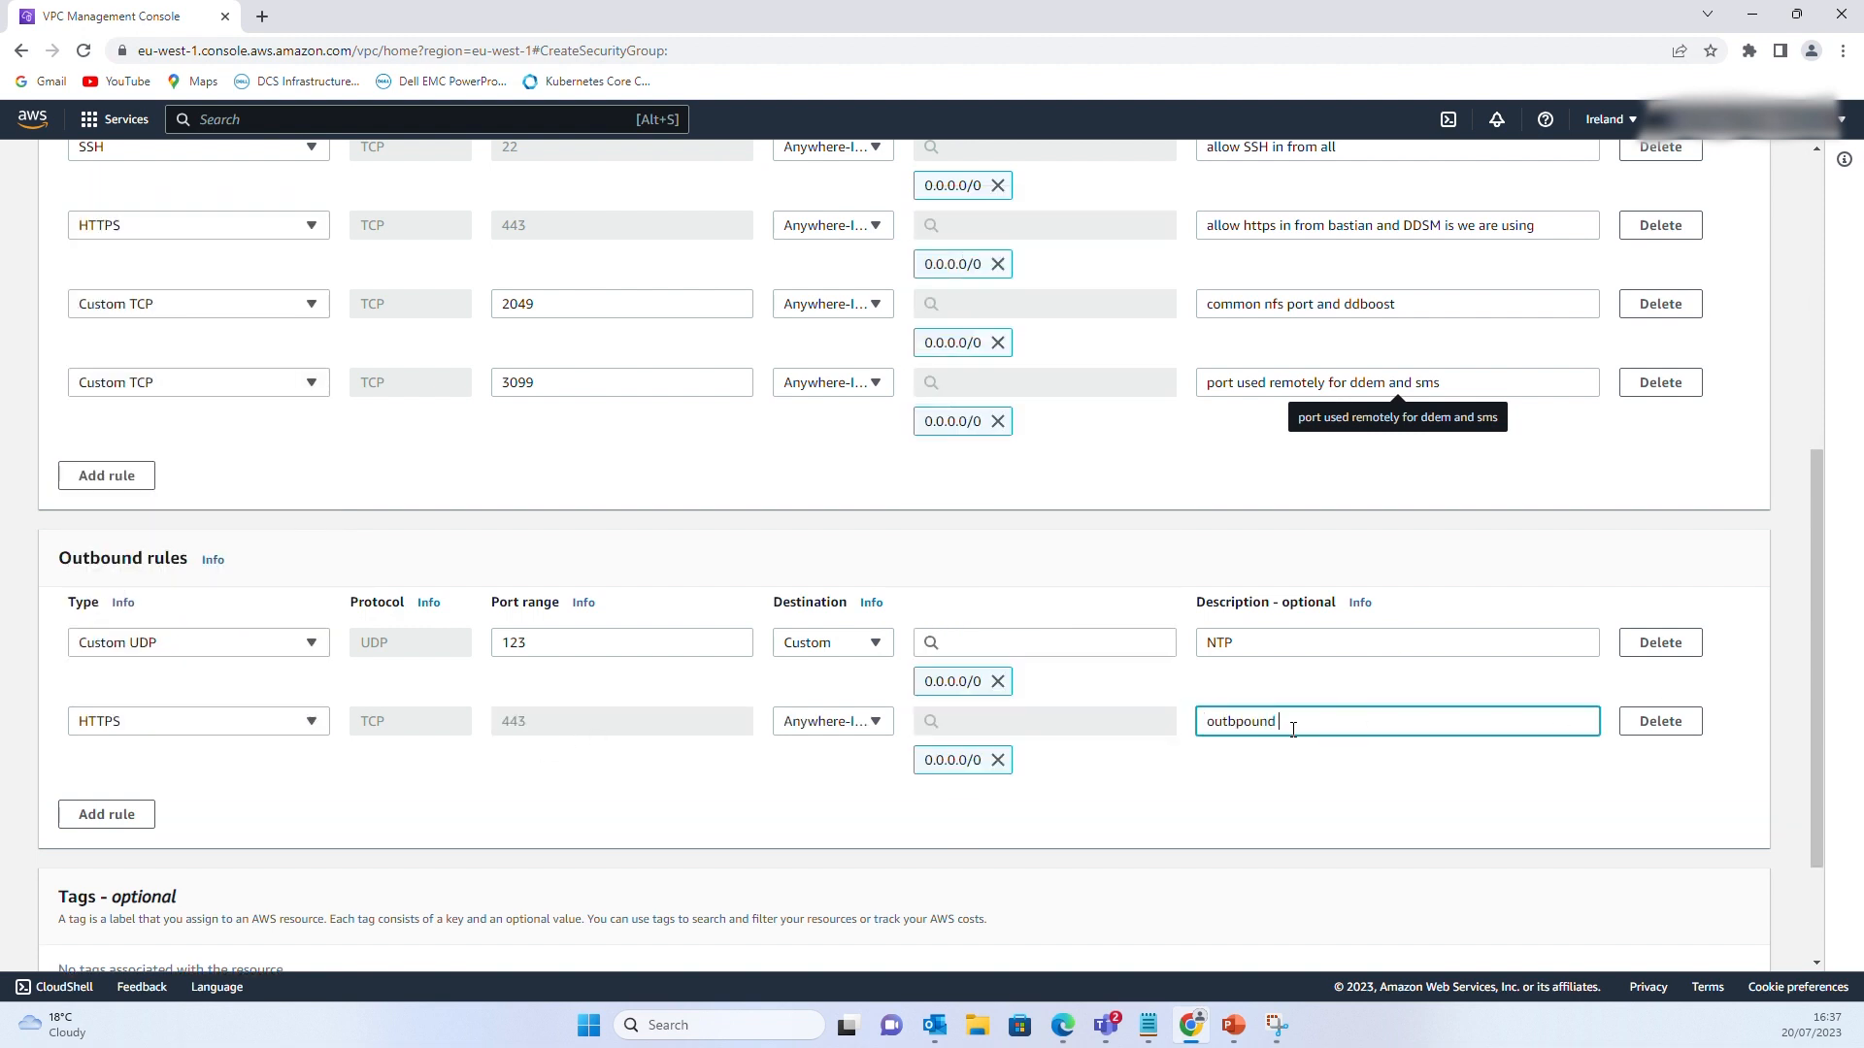
pyautogui.press('BackSpace')
pyautogui.press('BackSpace')
pyautogui.press('BackSpace')
pyautogui.press('BackSpace')
pyautogui.press('BackSpace')
pyautogui.press('BackSpace')
pyautogui.write('ound to S3')
# Add an outbound TCP port 2049 rule to 0.0.0.0/0 described 'Replication Port'
pyautogui.click(107, 814)
pyautogui.click(550, 798)
pyautogui.write('20')
pyautogui.click(970, 799)
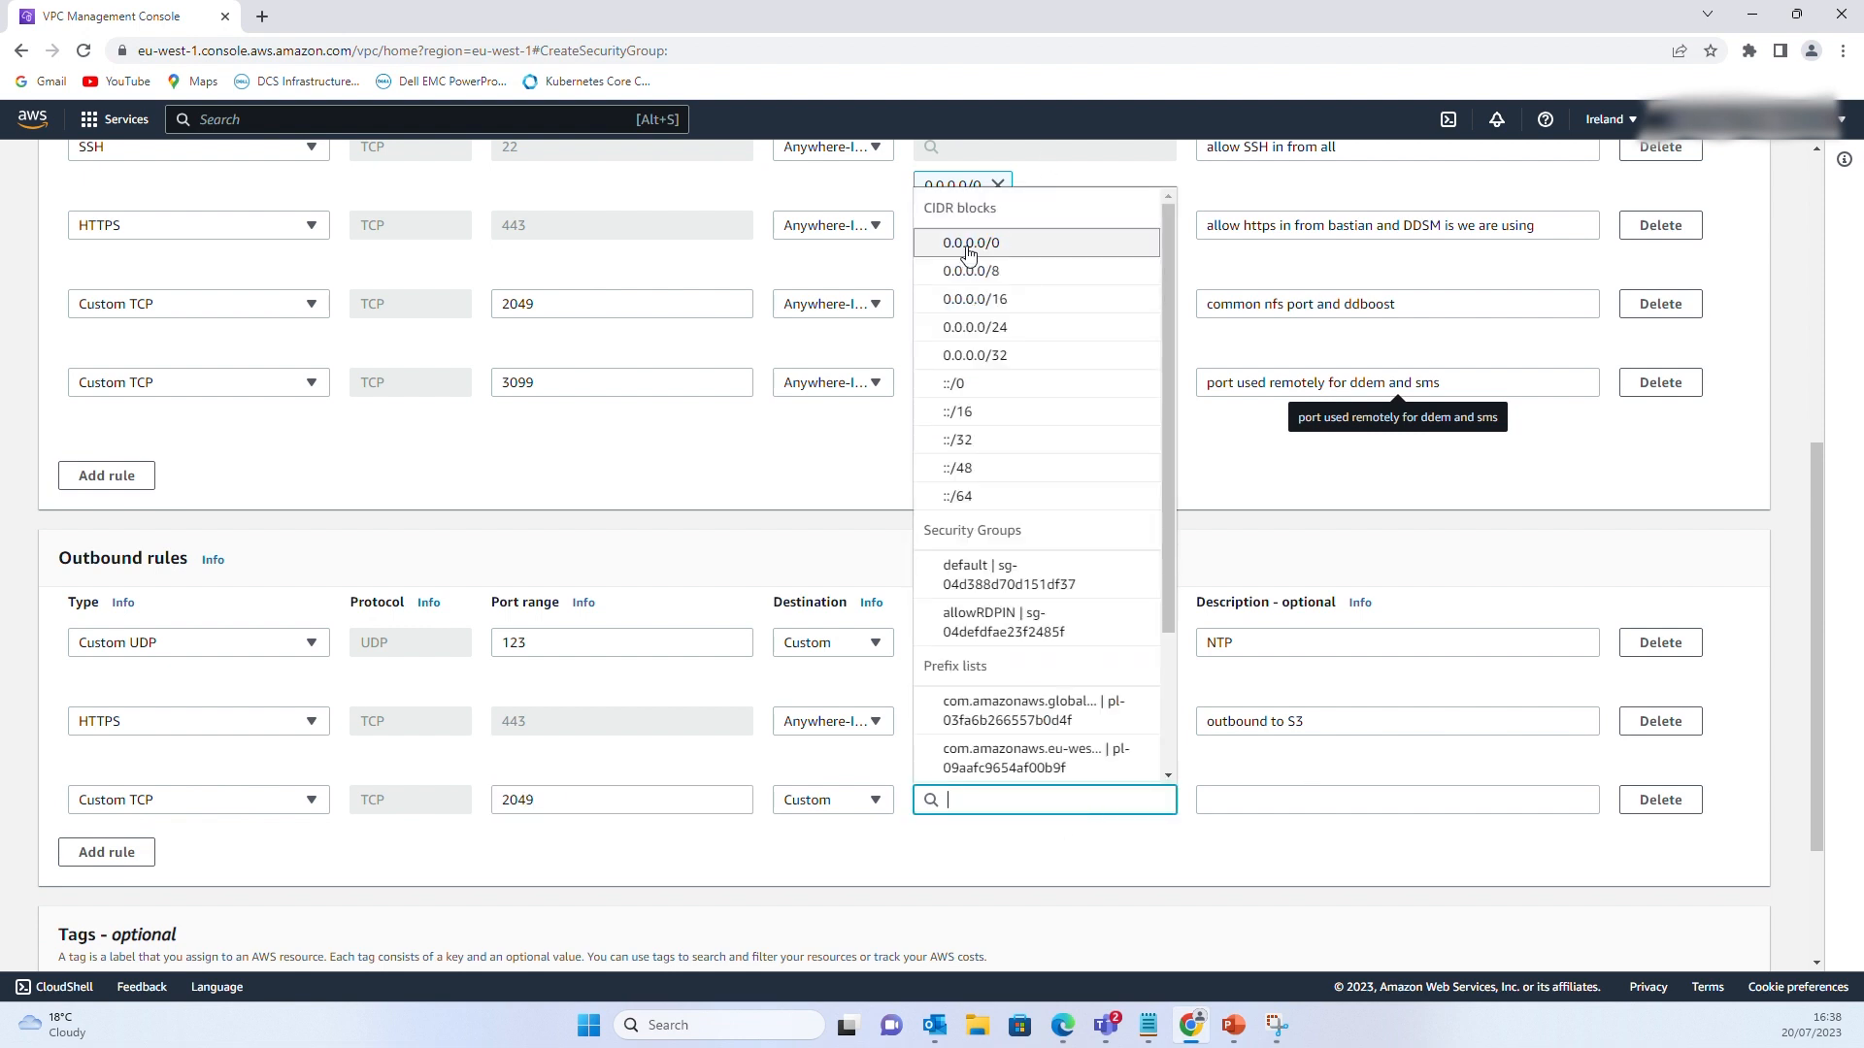
pyautogui.click(956, 242)
pyautogui.click(1213, 799)
pyautogui.write('Replication Port')
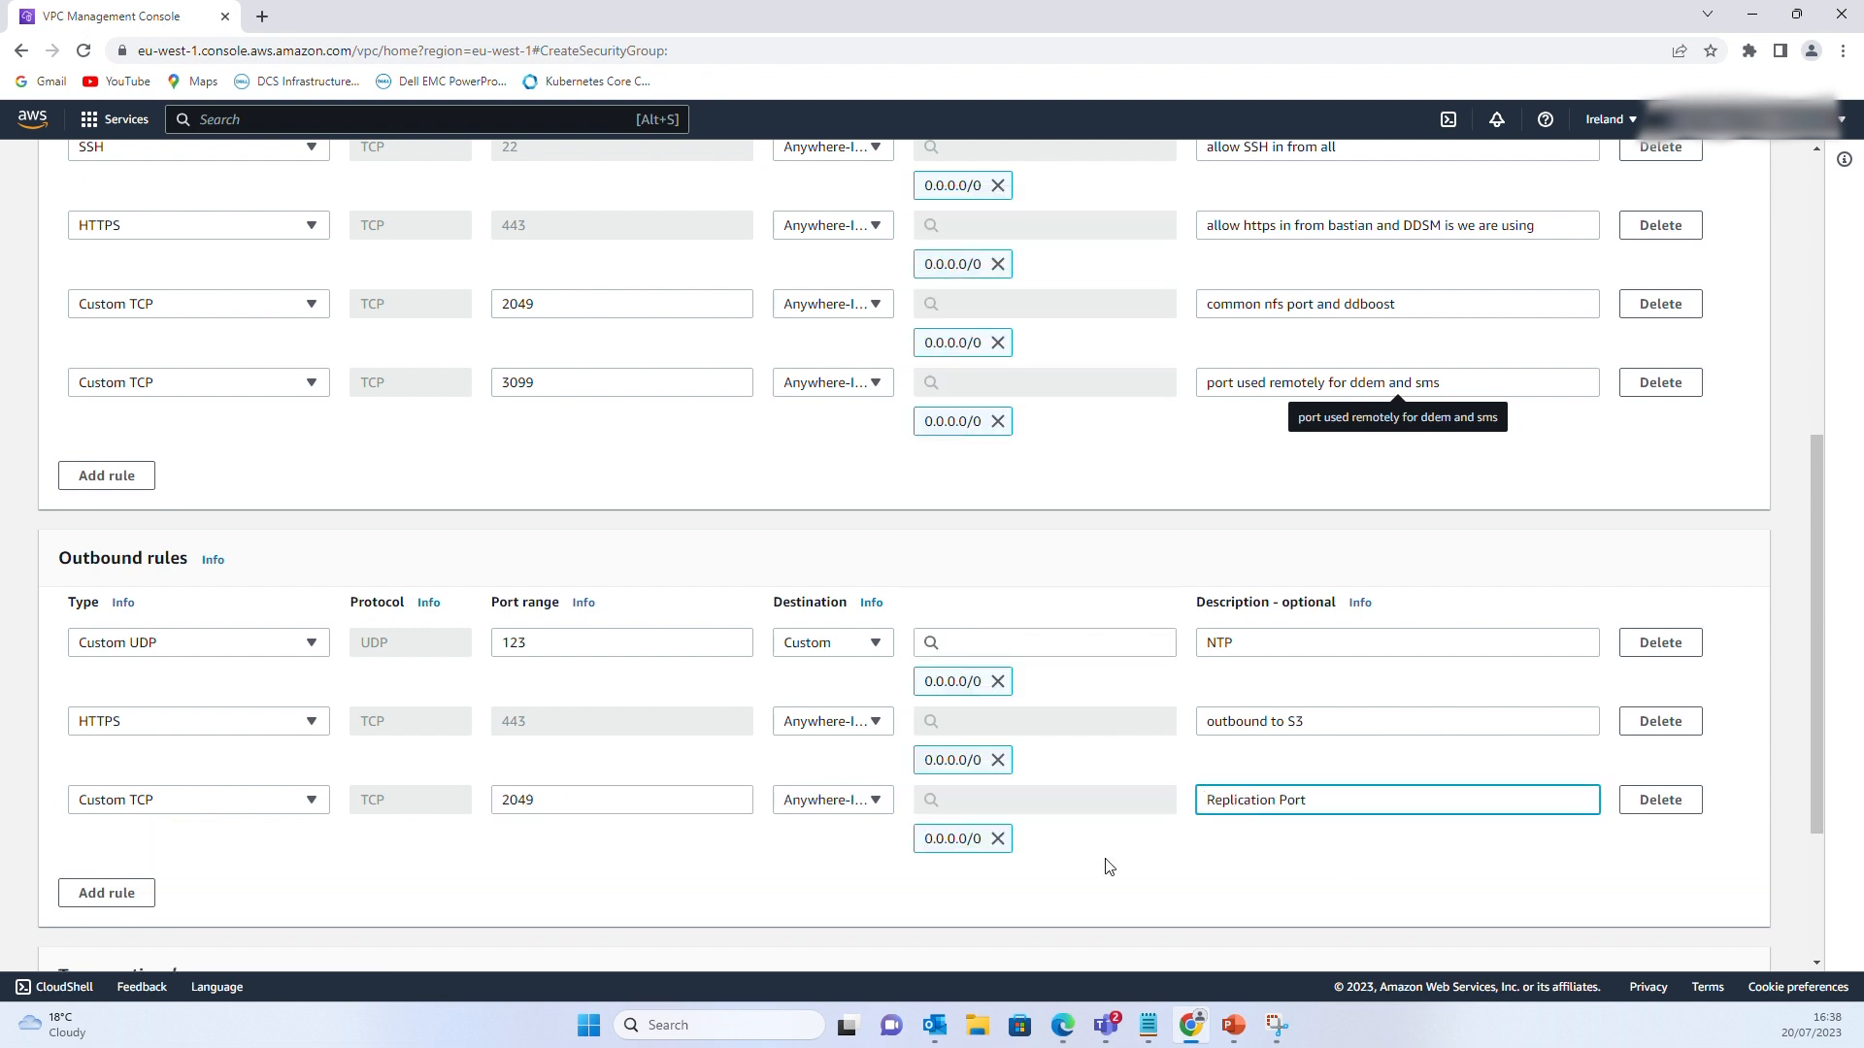
# Add an outbound TCP 3009 rule to 0.0.0.0/0 described 'SMS system Manage', then create the group
pyautogui.click(106, 893)
pyautogui.scroll(-2, 116, 787)
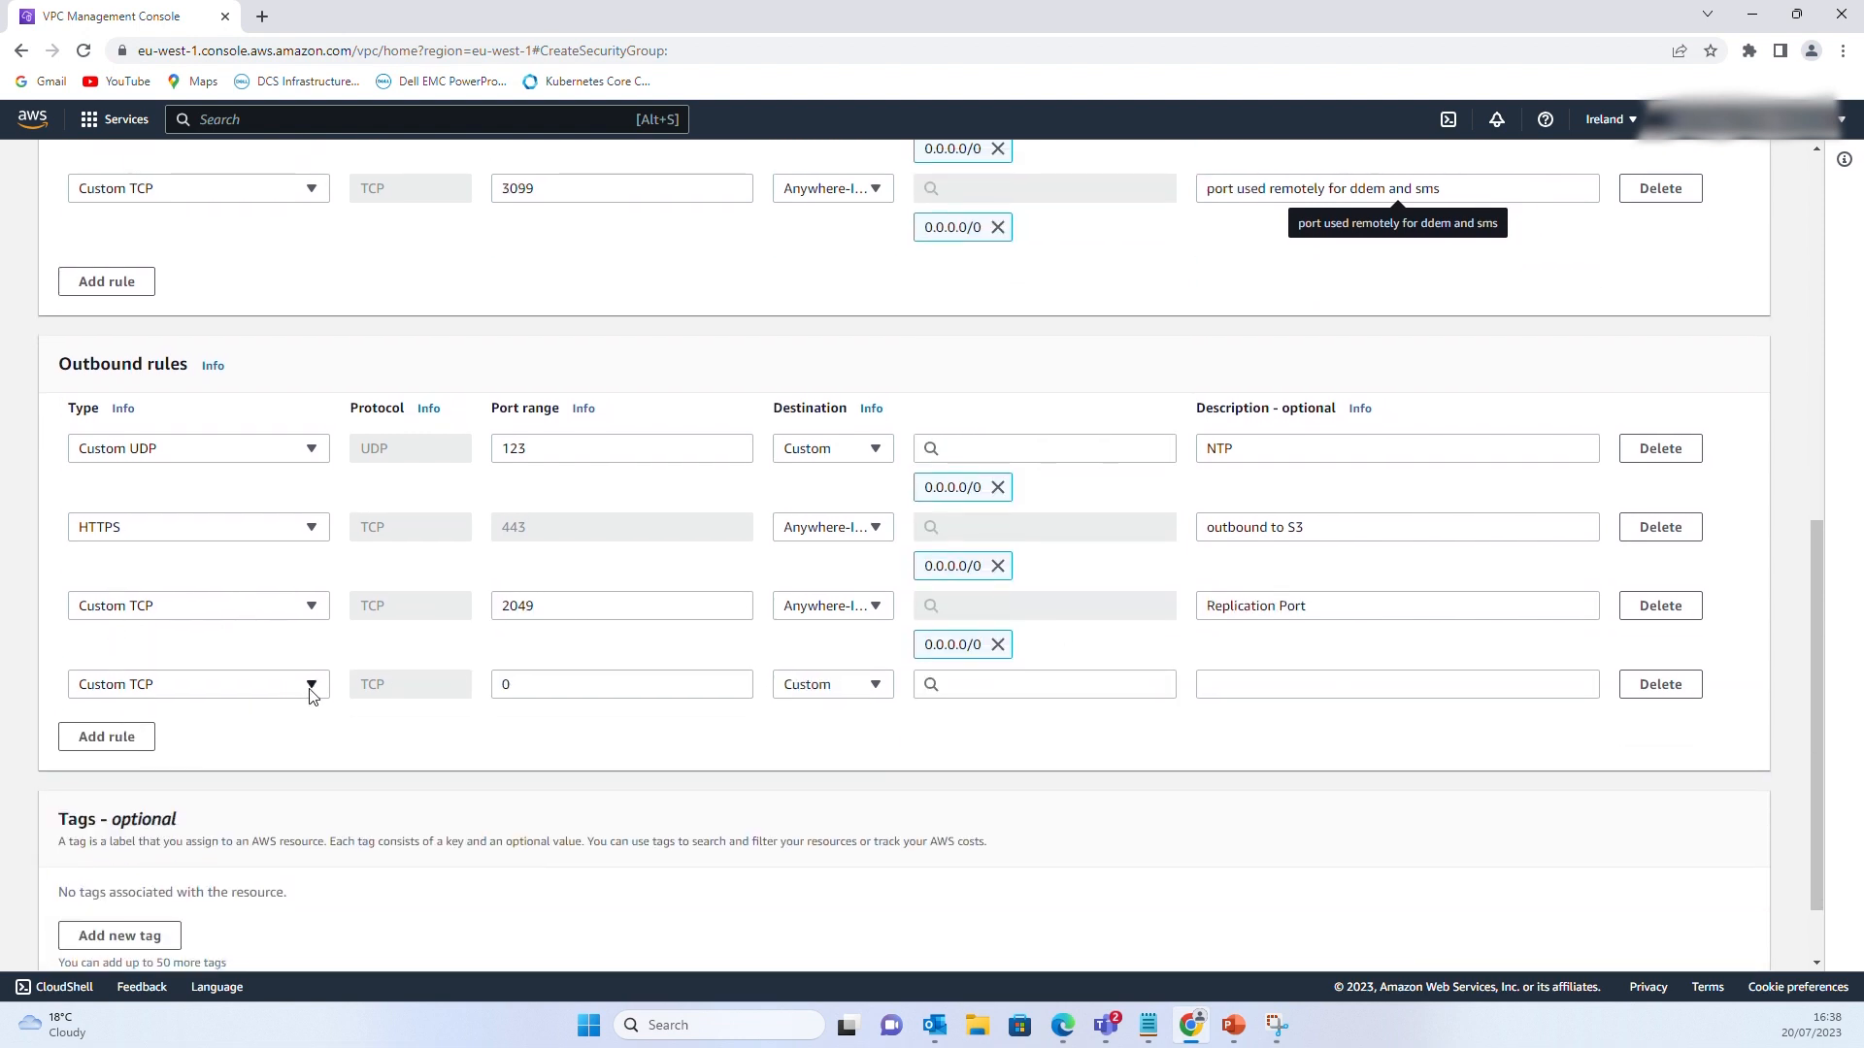
pyautogui.click(529, 681)
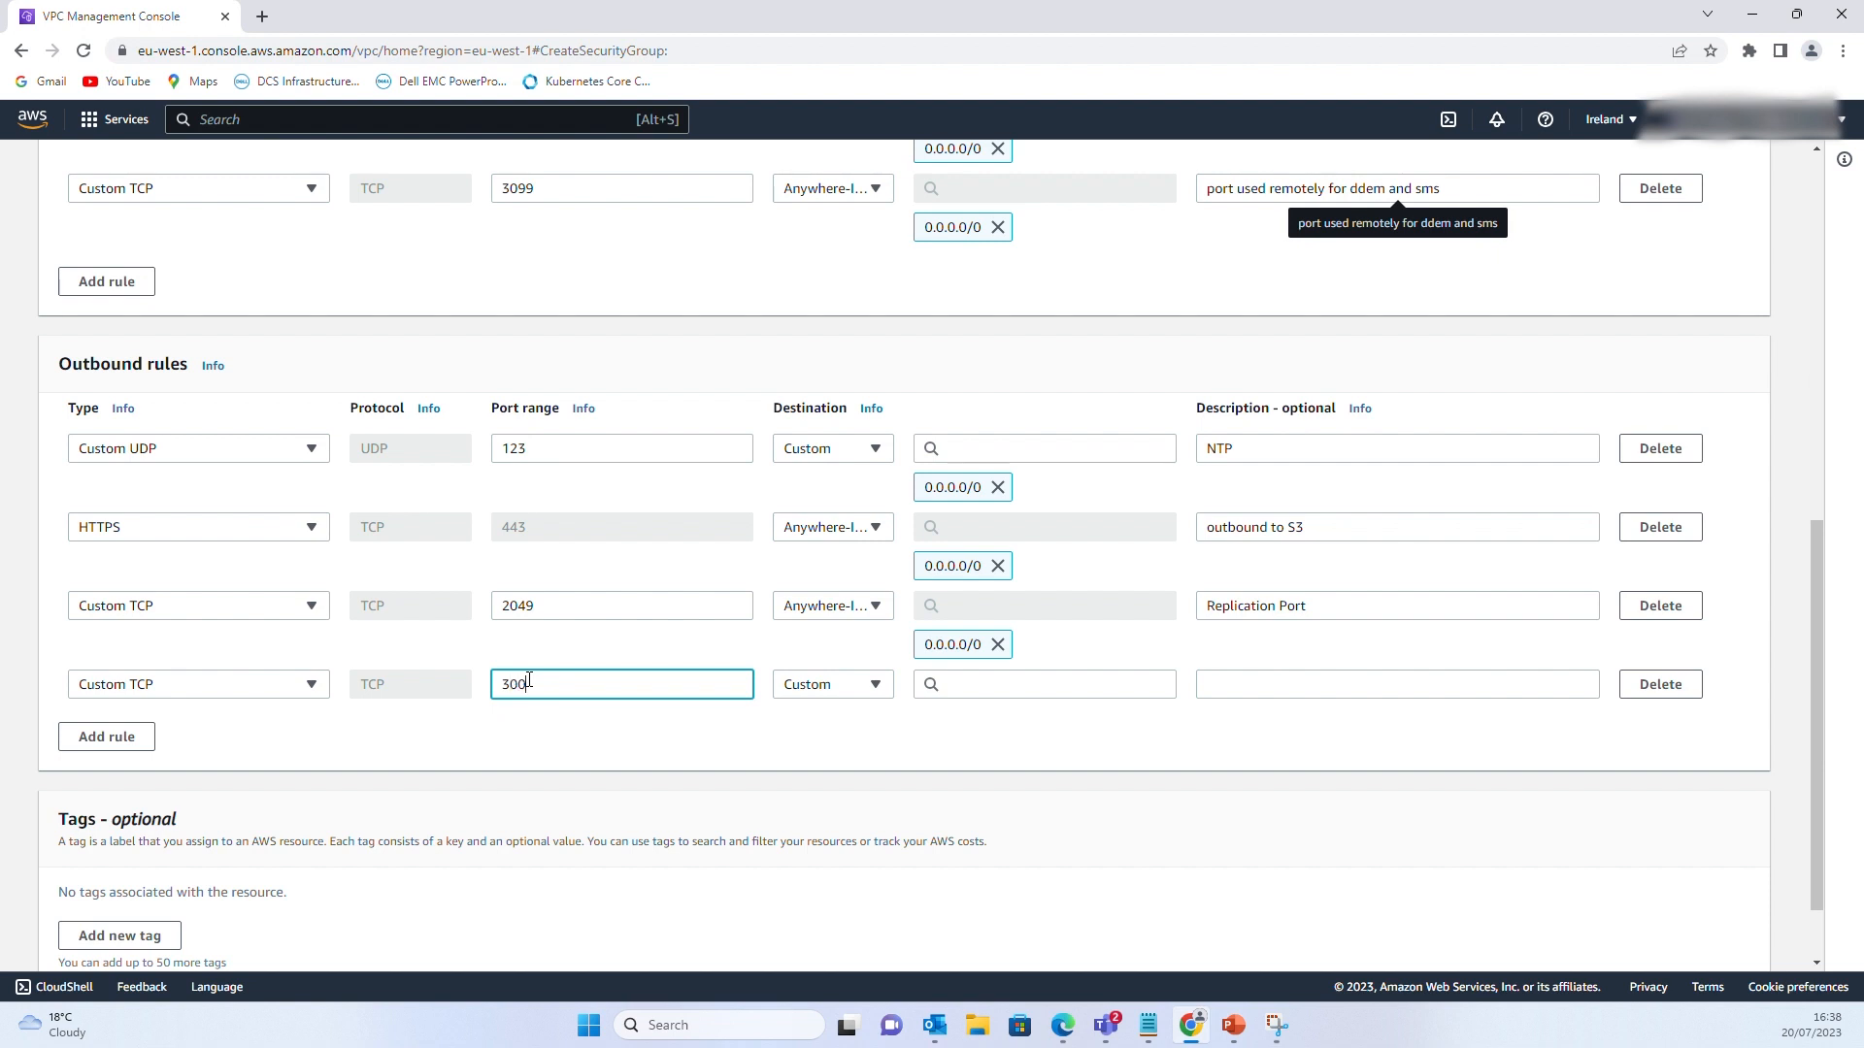
pyautogui.click(976, 686)
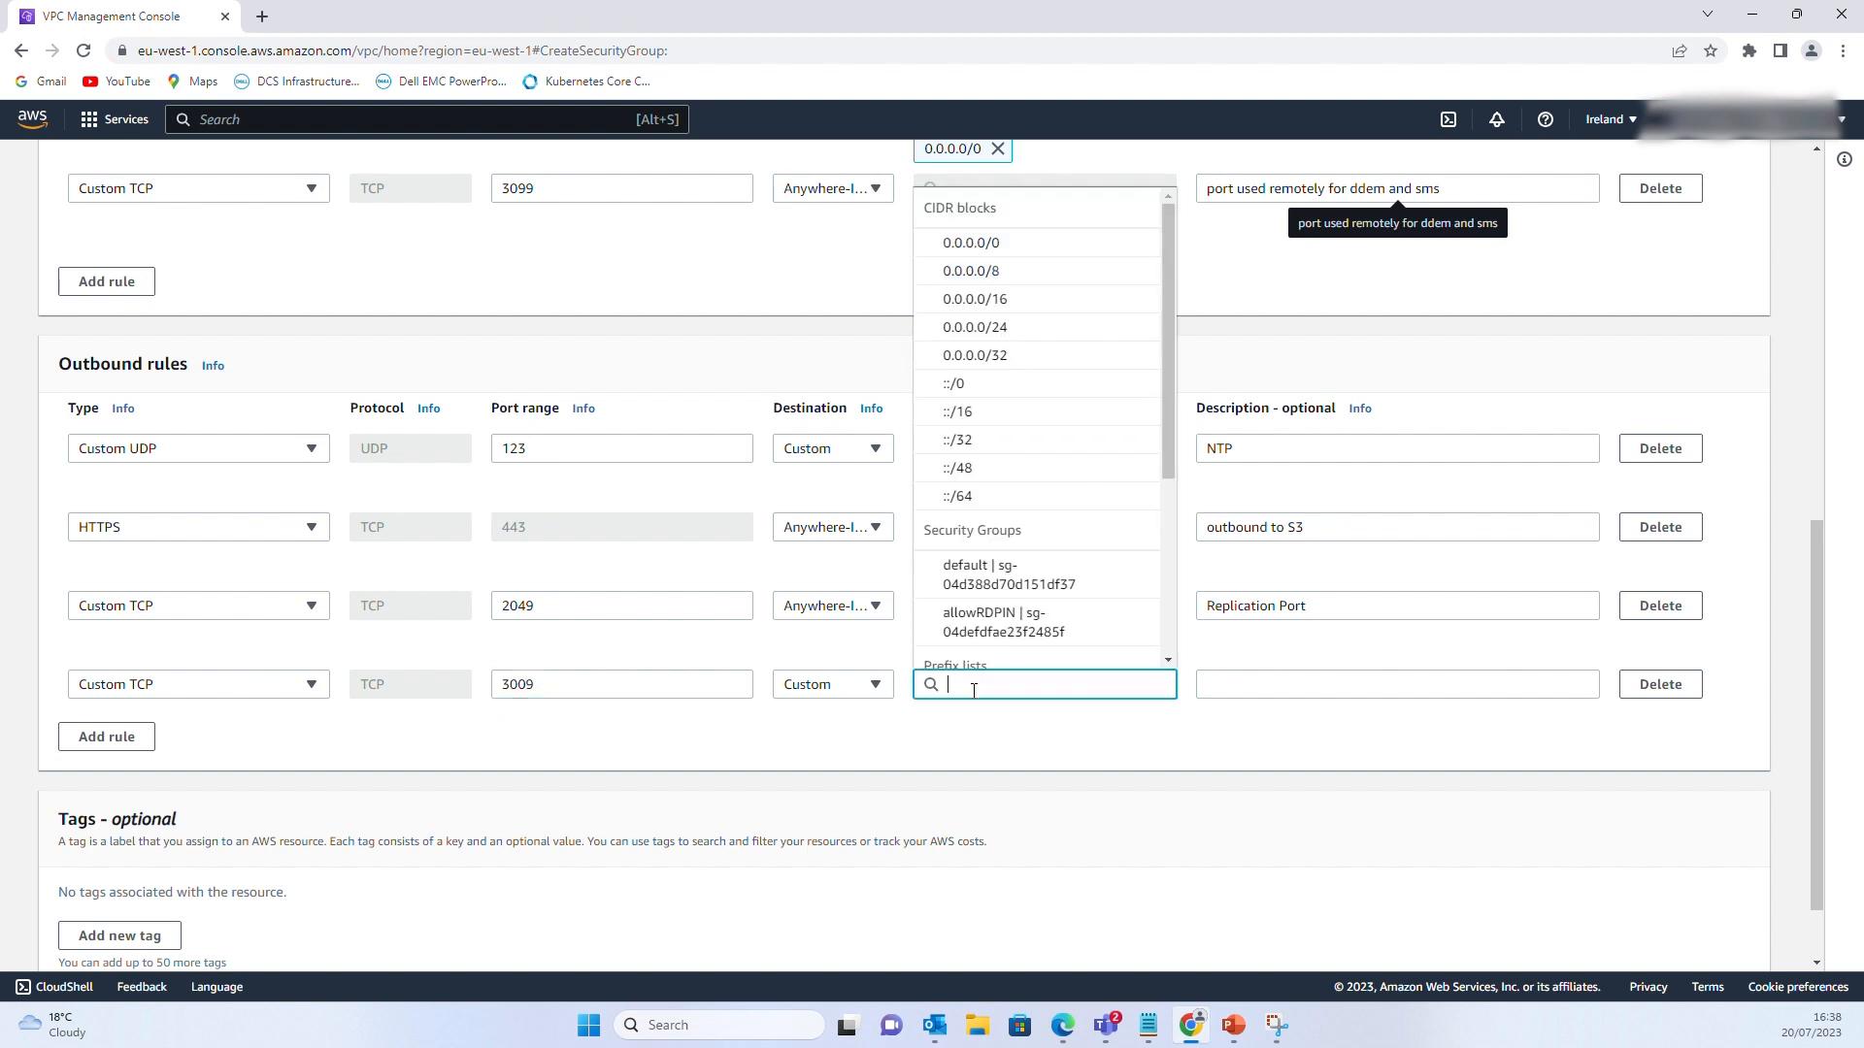
pyautogui.click(1073, 248)
pyautogui.click(1265, 686)
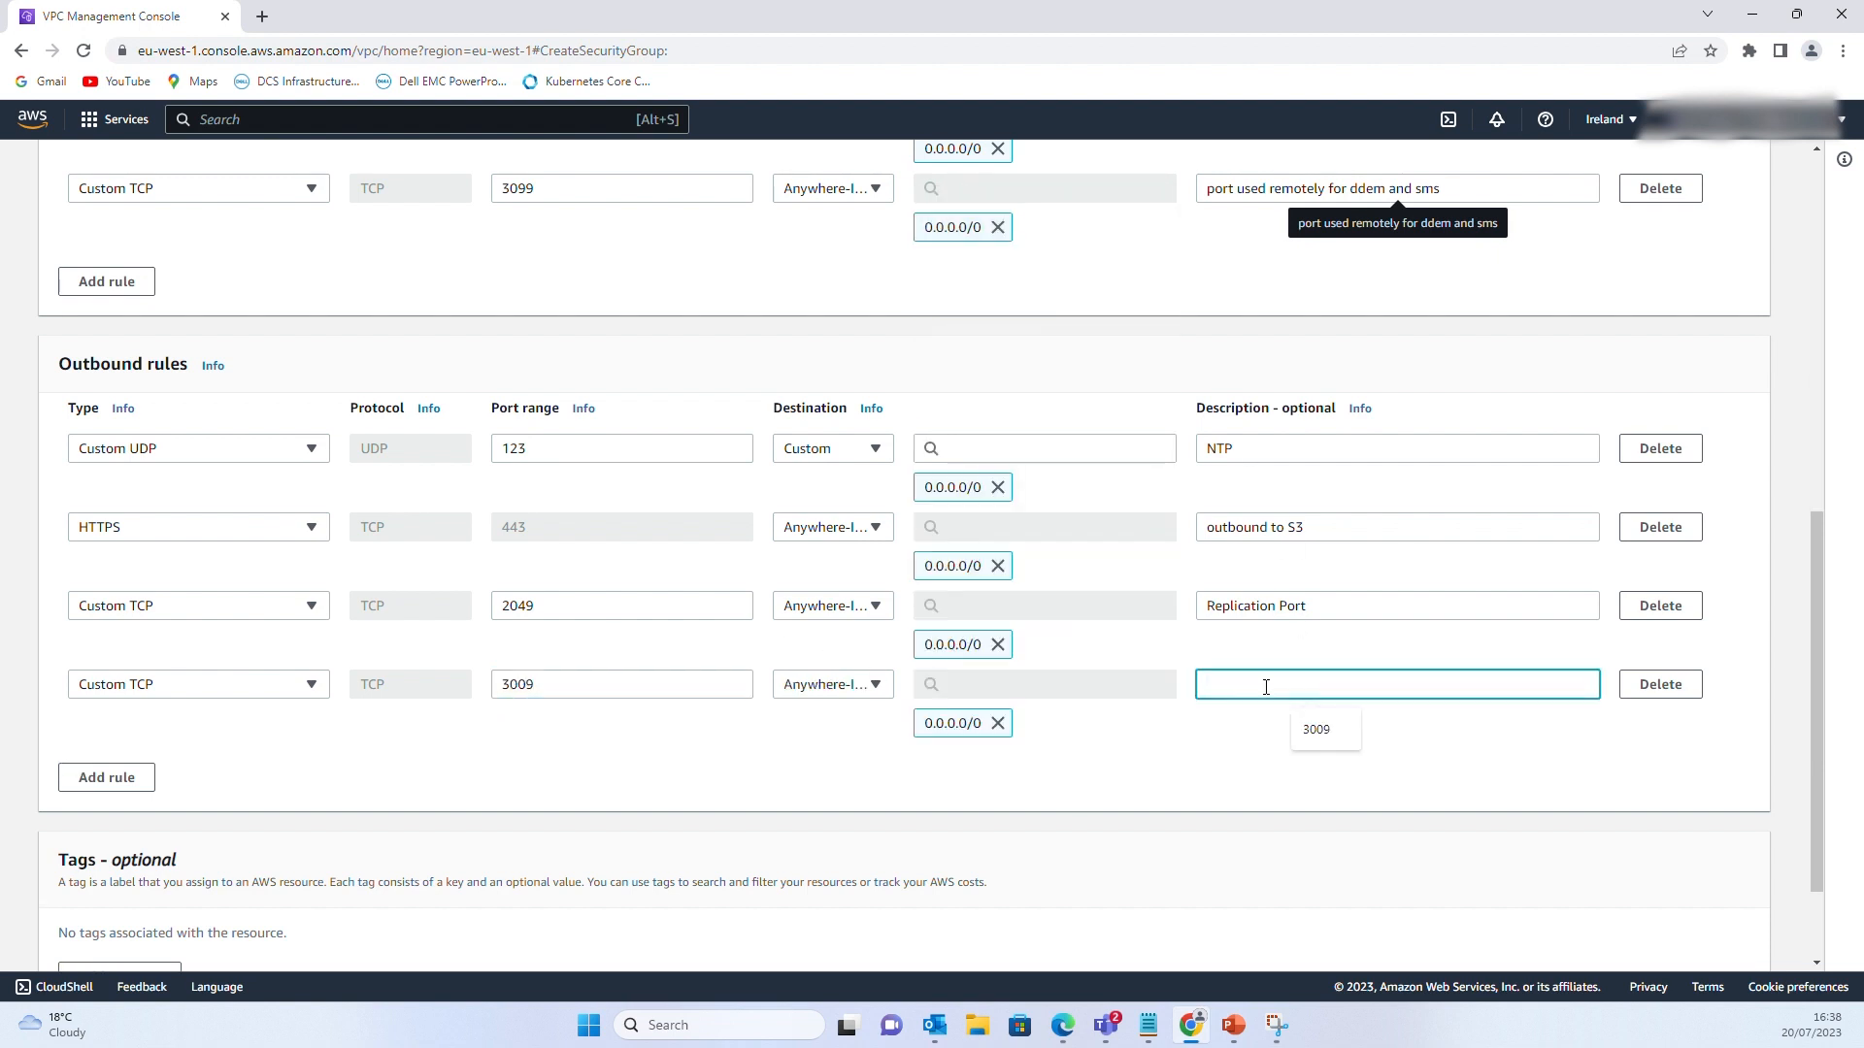
pyautogui.write('SMS system Management')
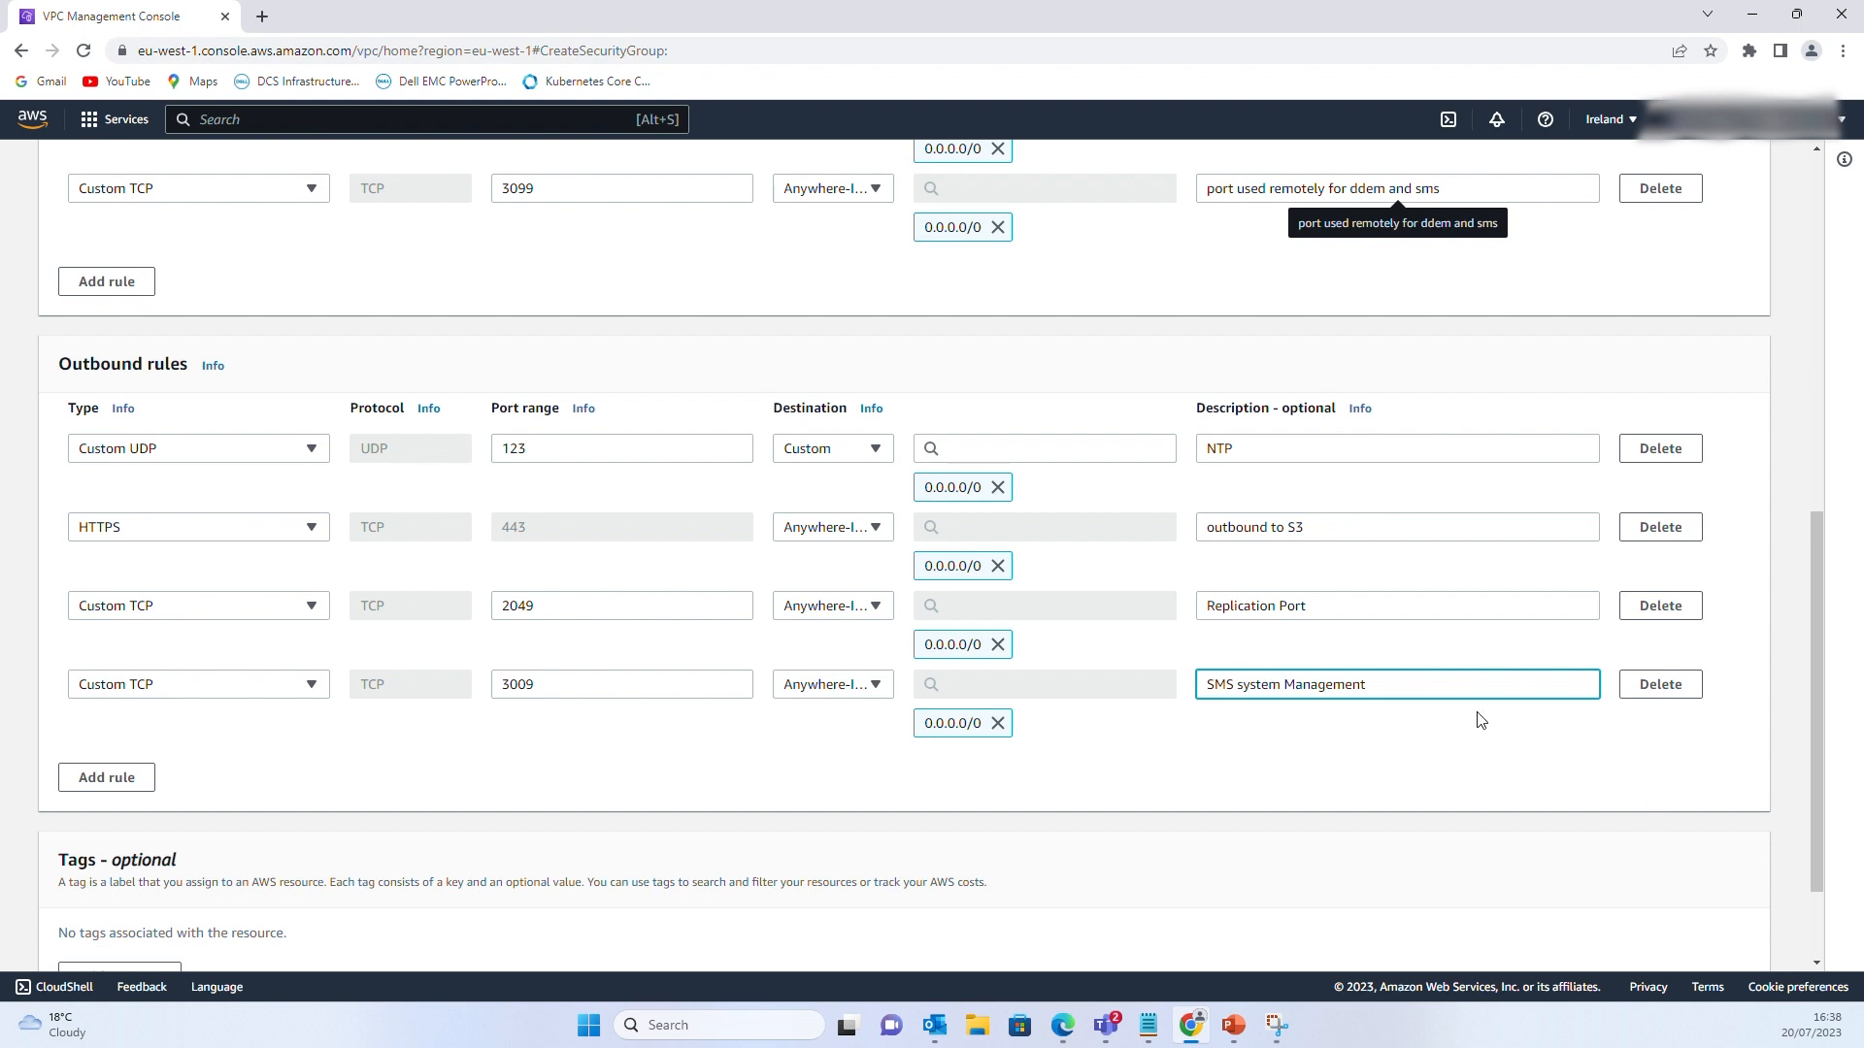
pyautogui.scroll(-2, 801, 691)
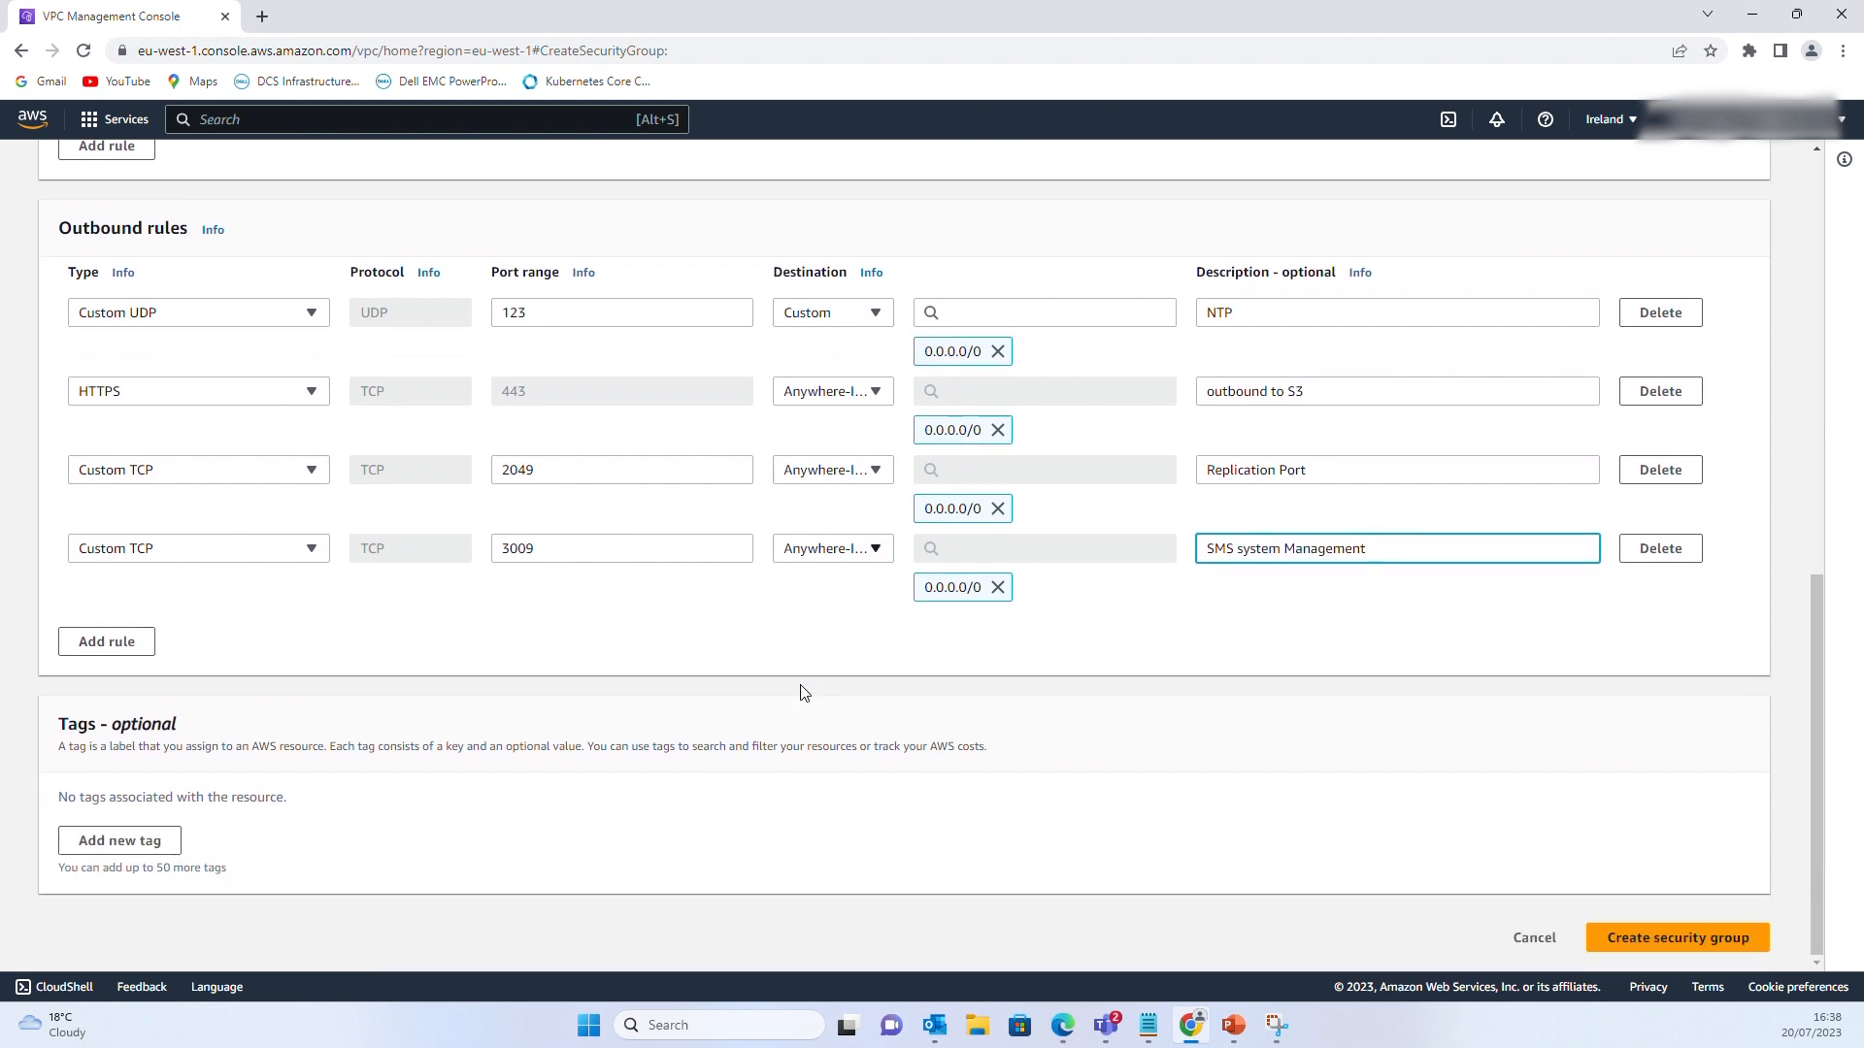
pyautogui.click(1653, 947)
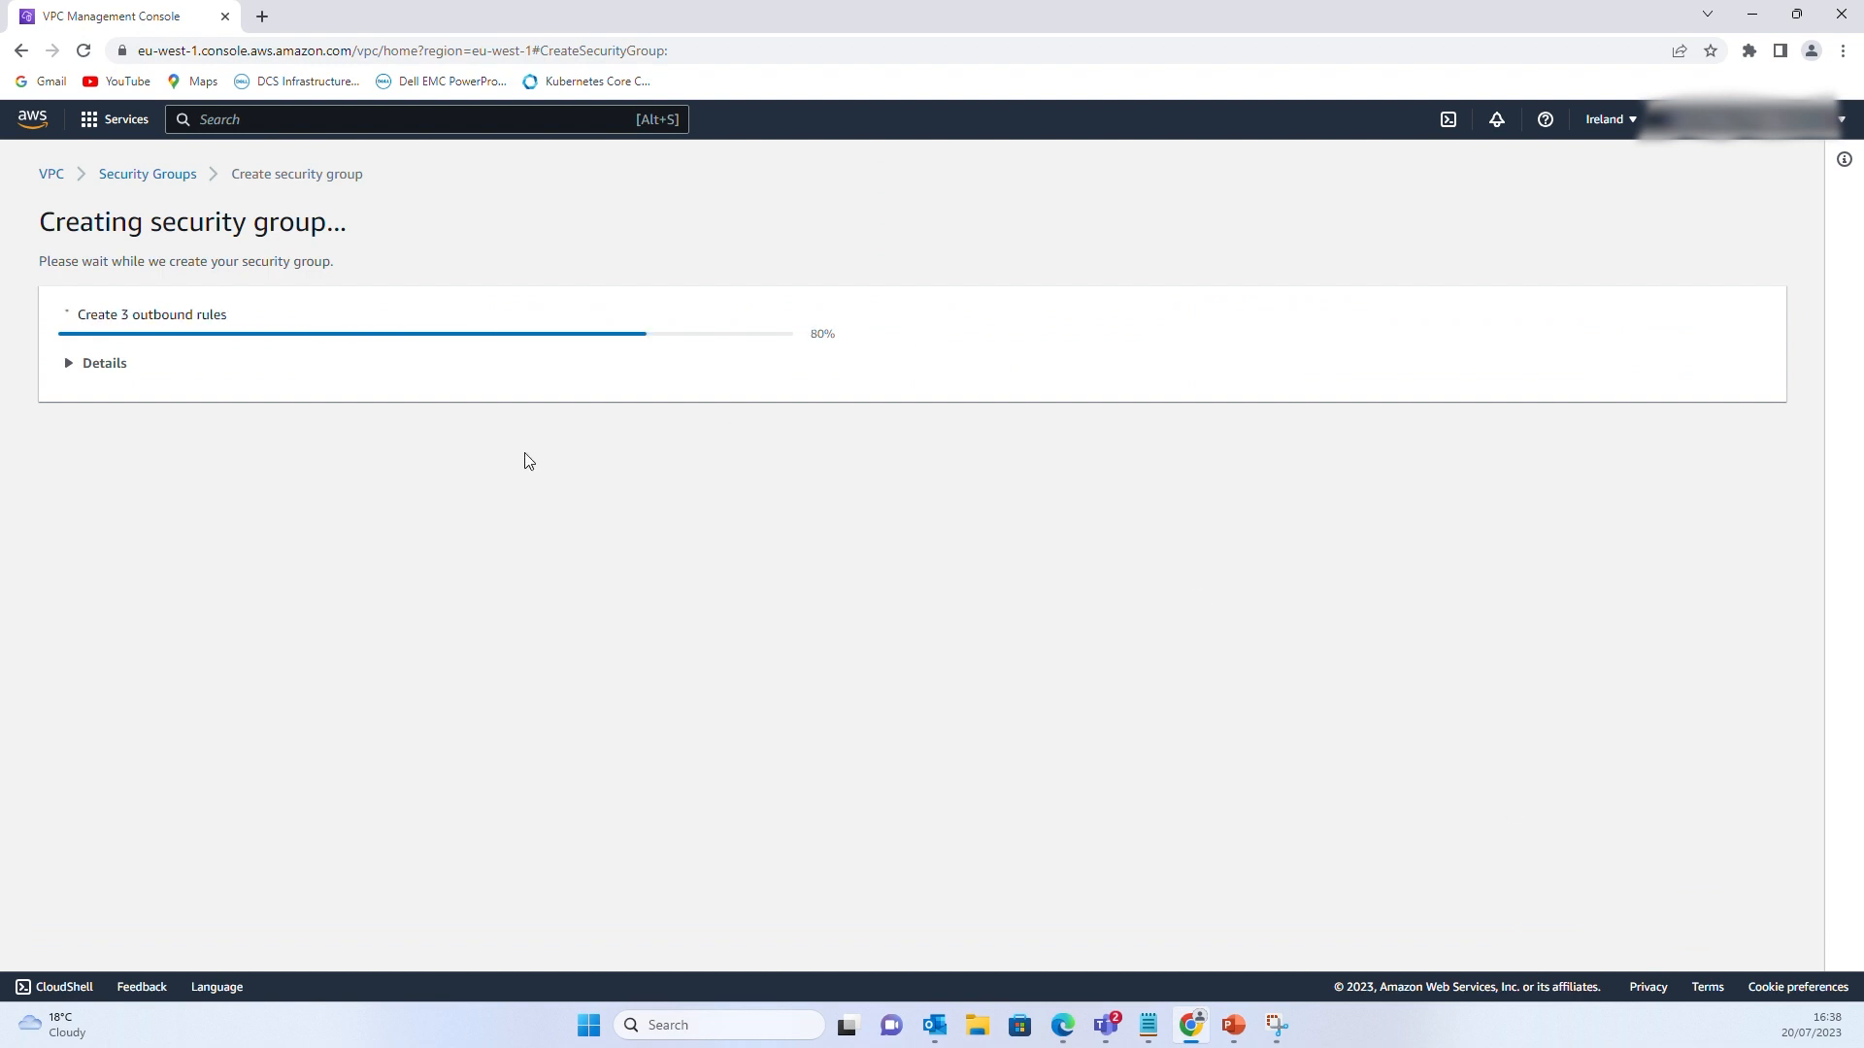
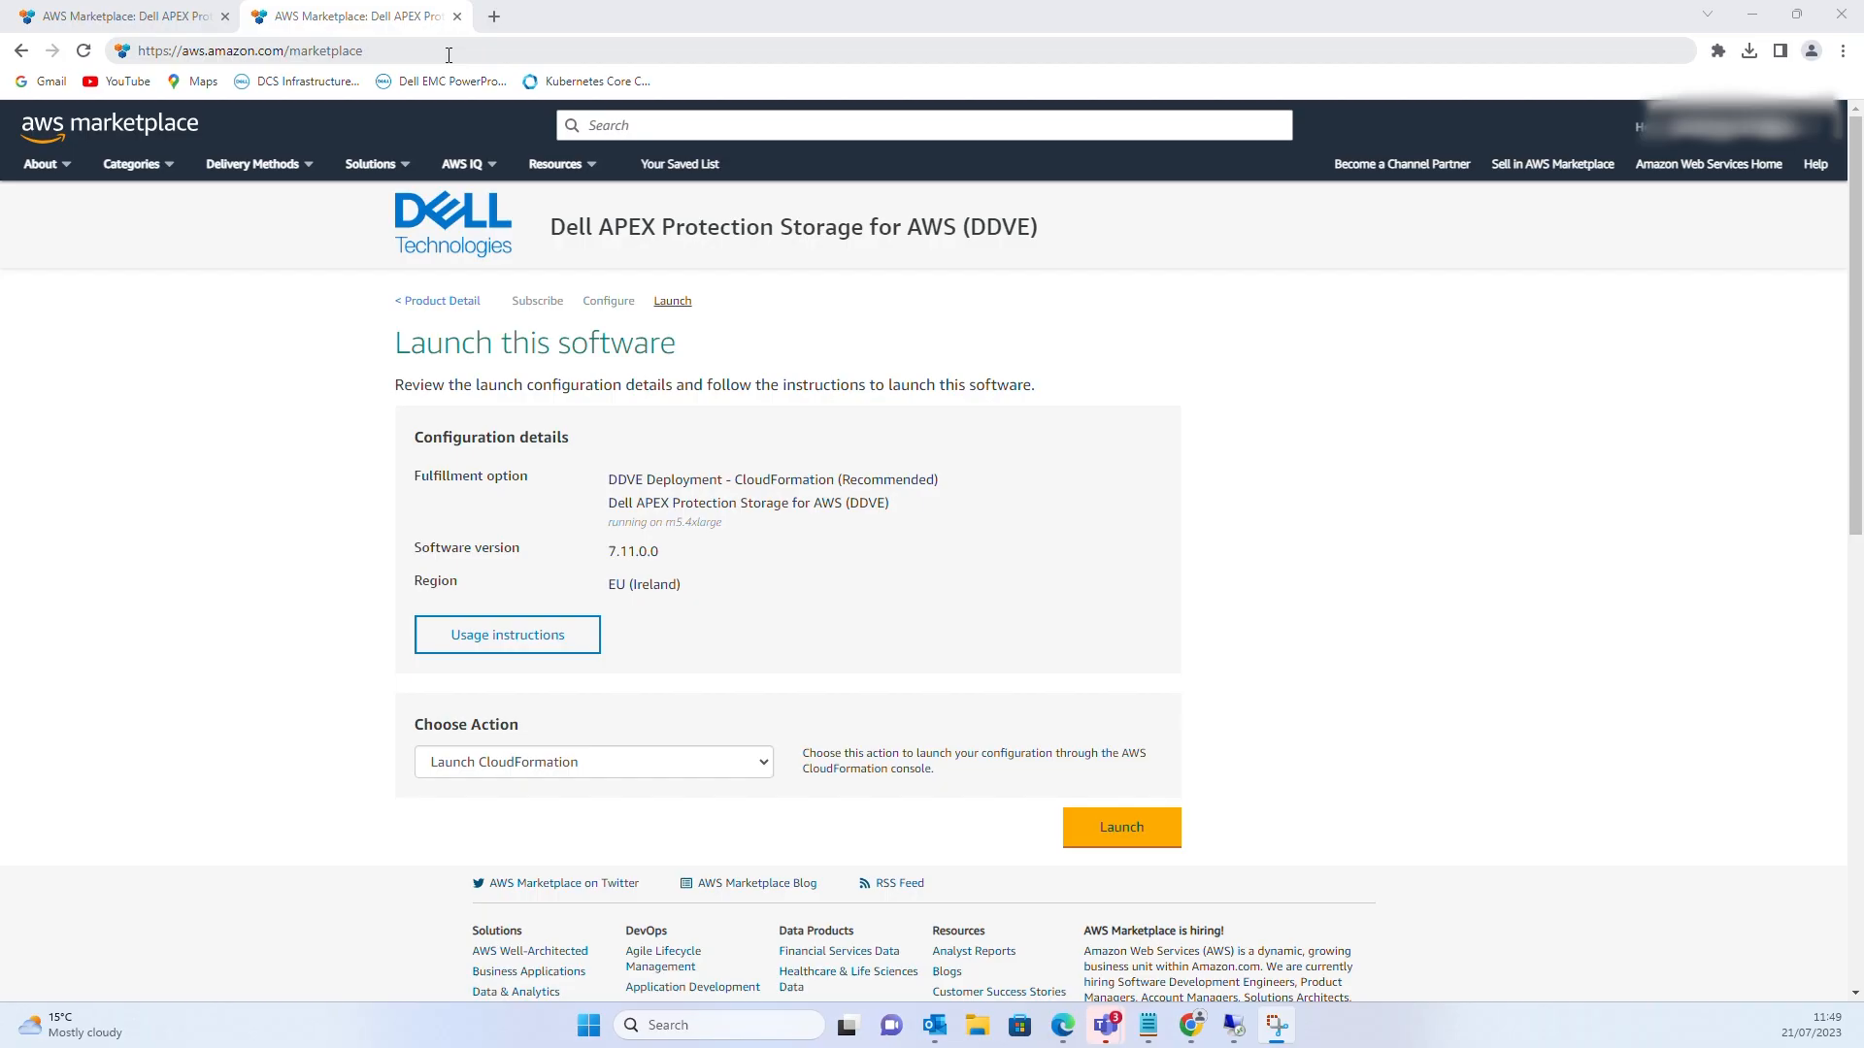
# Search AWS Marketplace for 'powerprotect dd virtual' and open the Dell APEX Protection Storage for AWS (DDVE) listing
pyautogui.click(377, 43)
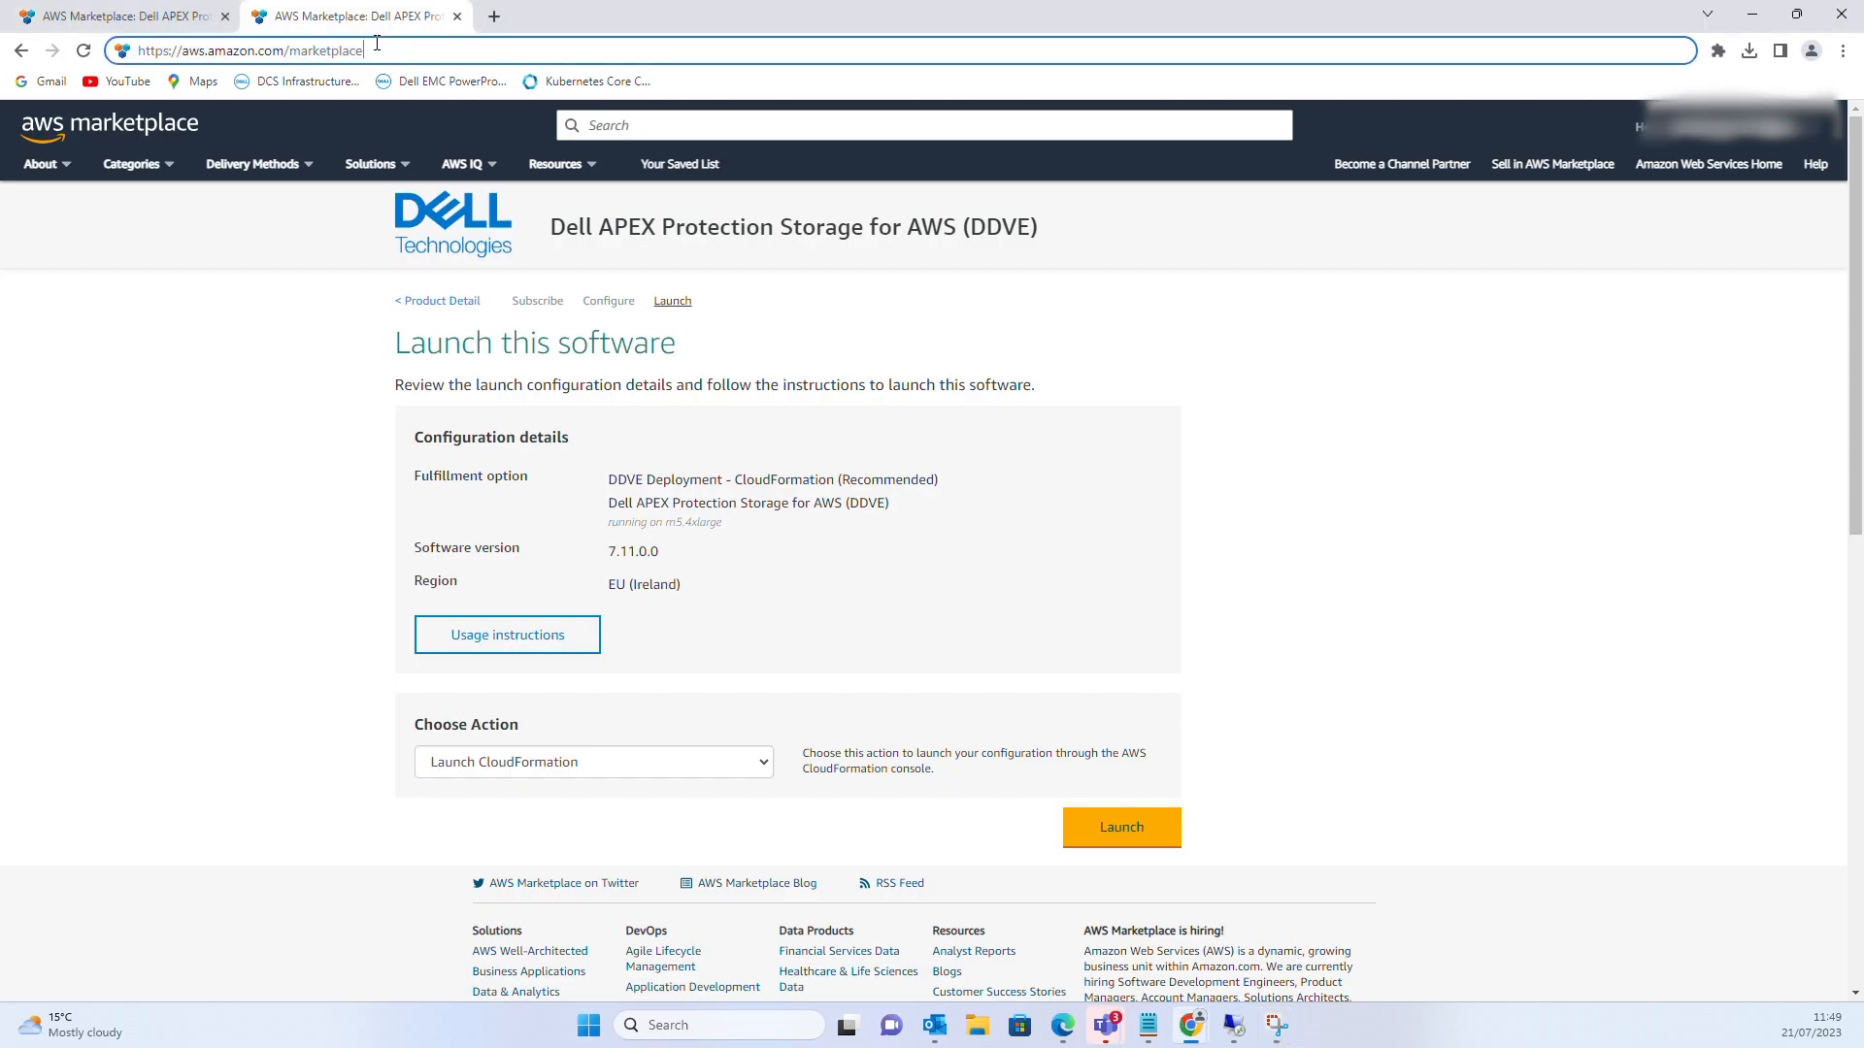
pyautogui.press('Return')
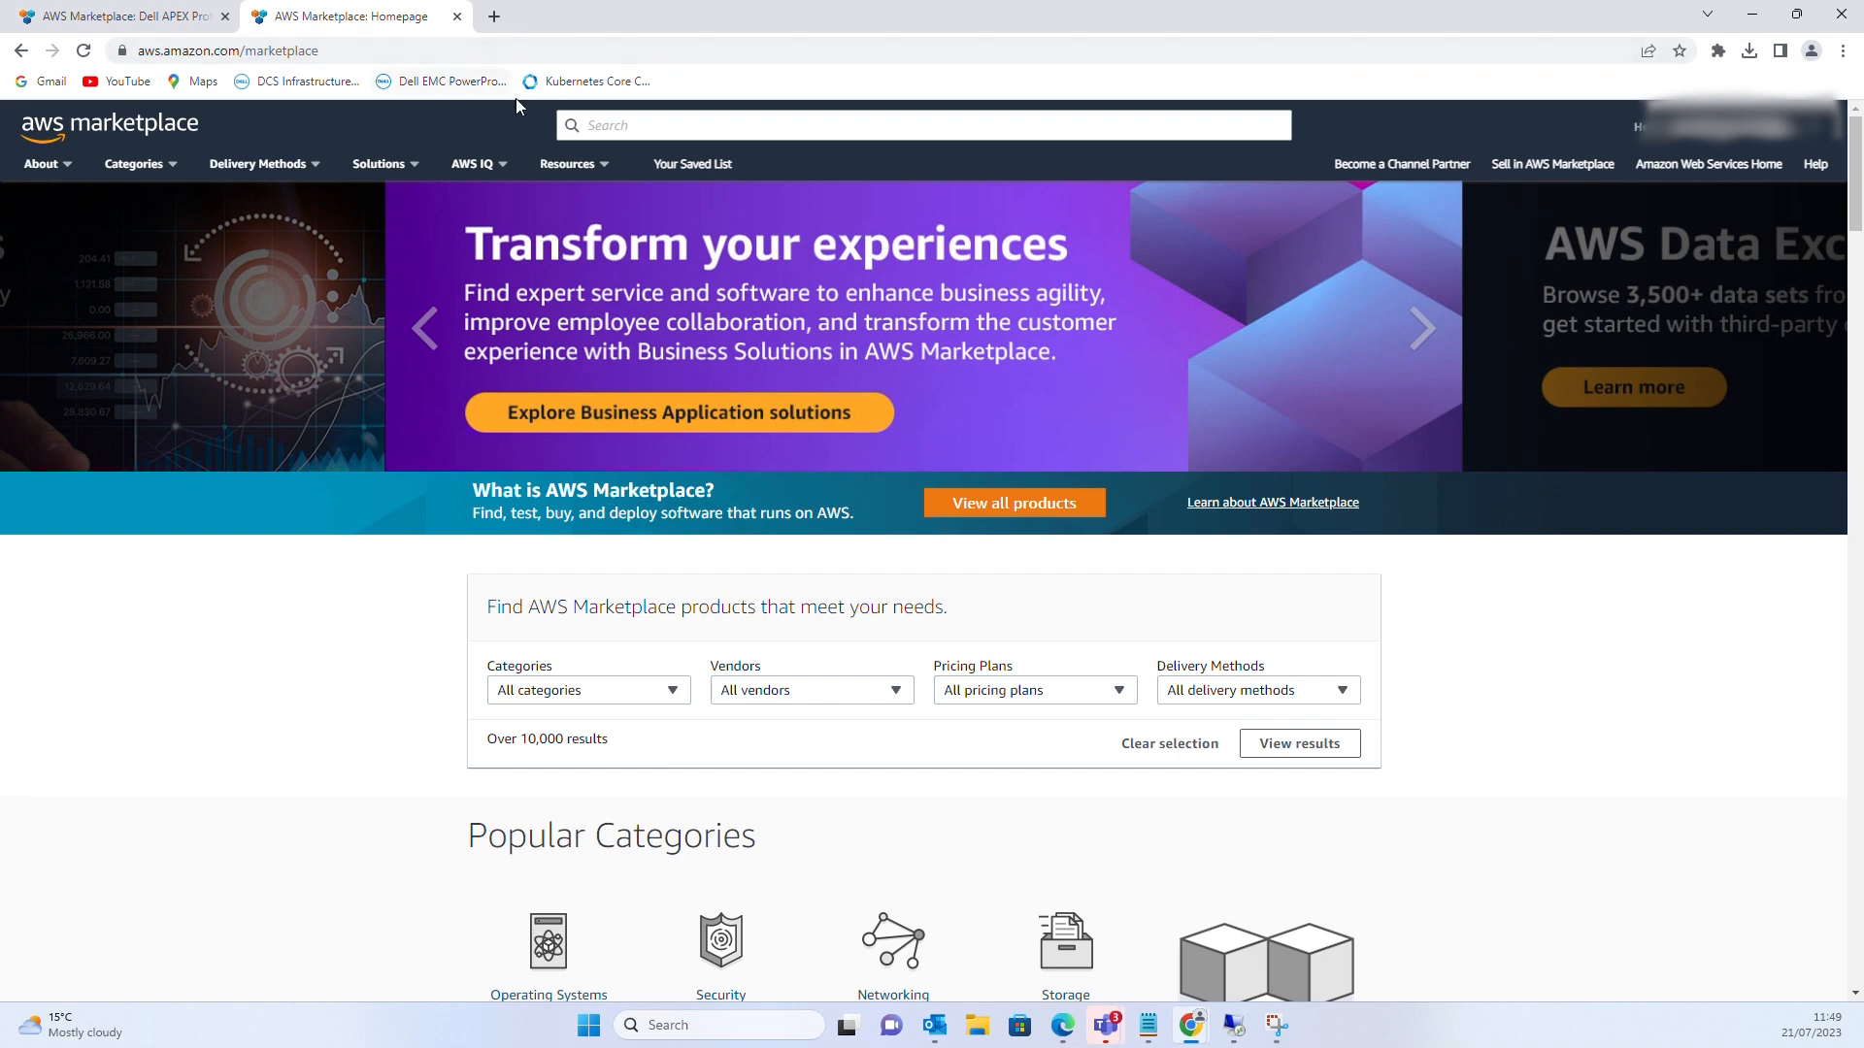
pyautogui.write('powerp')
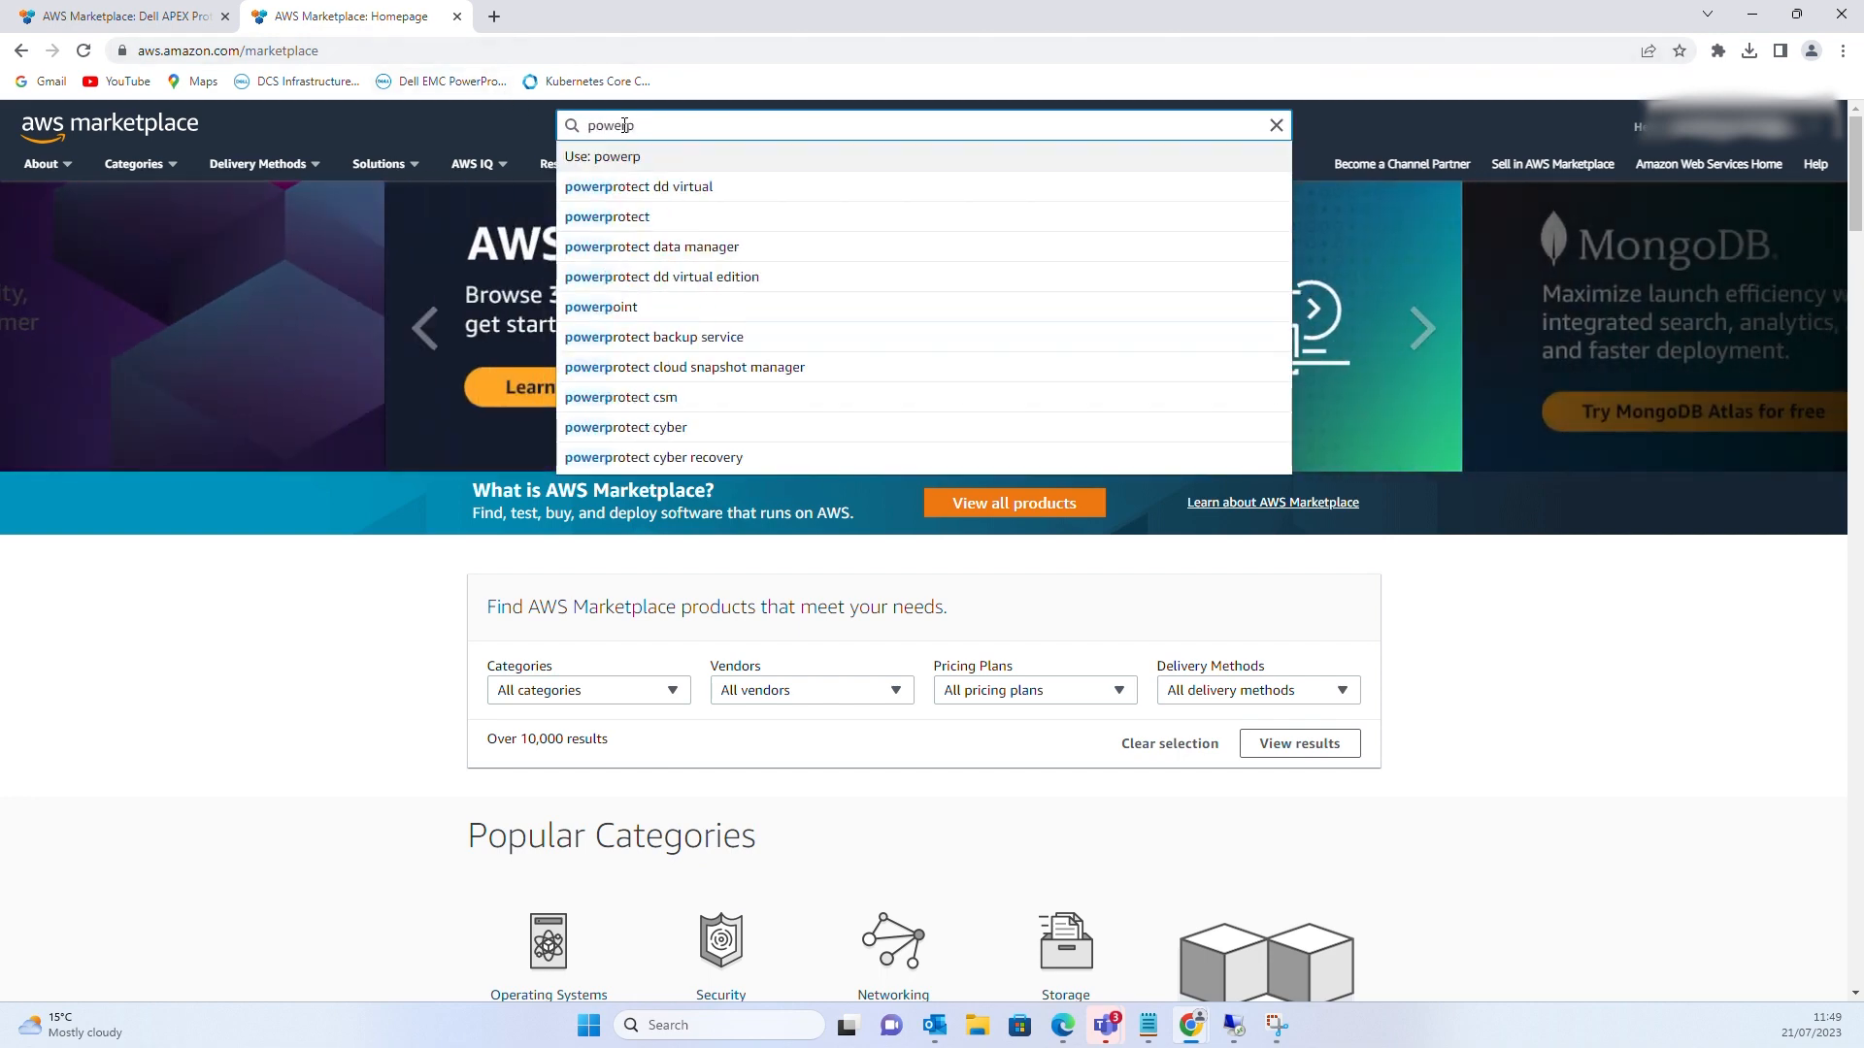
pyautogui.press('Down')
pyautogui.press('Down')
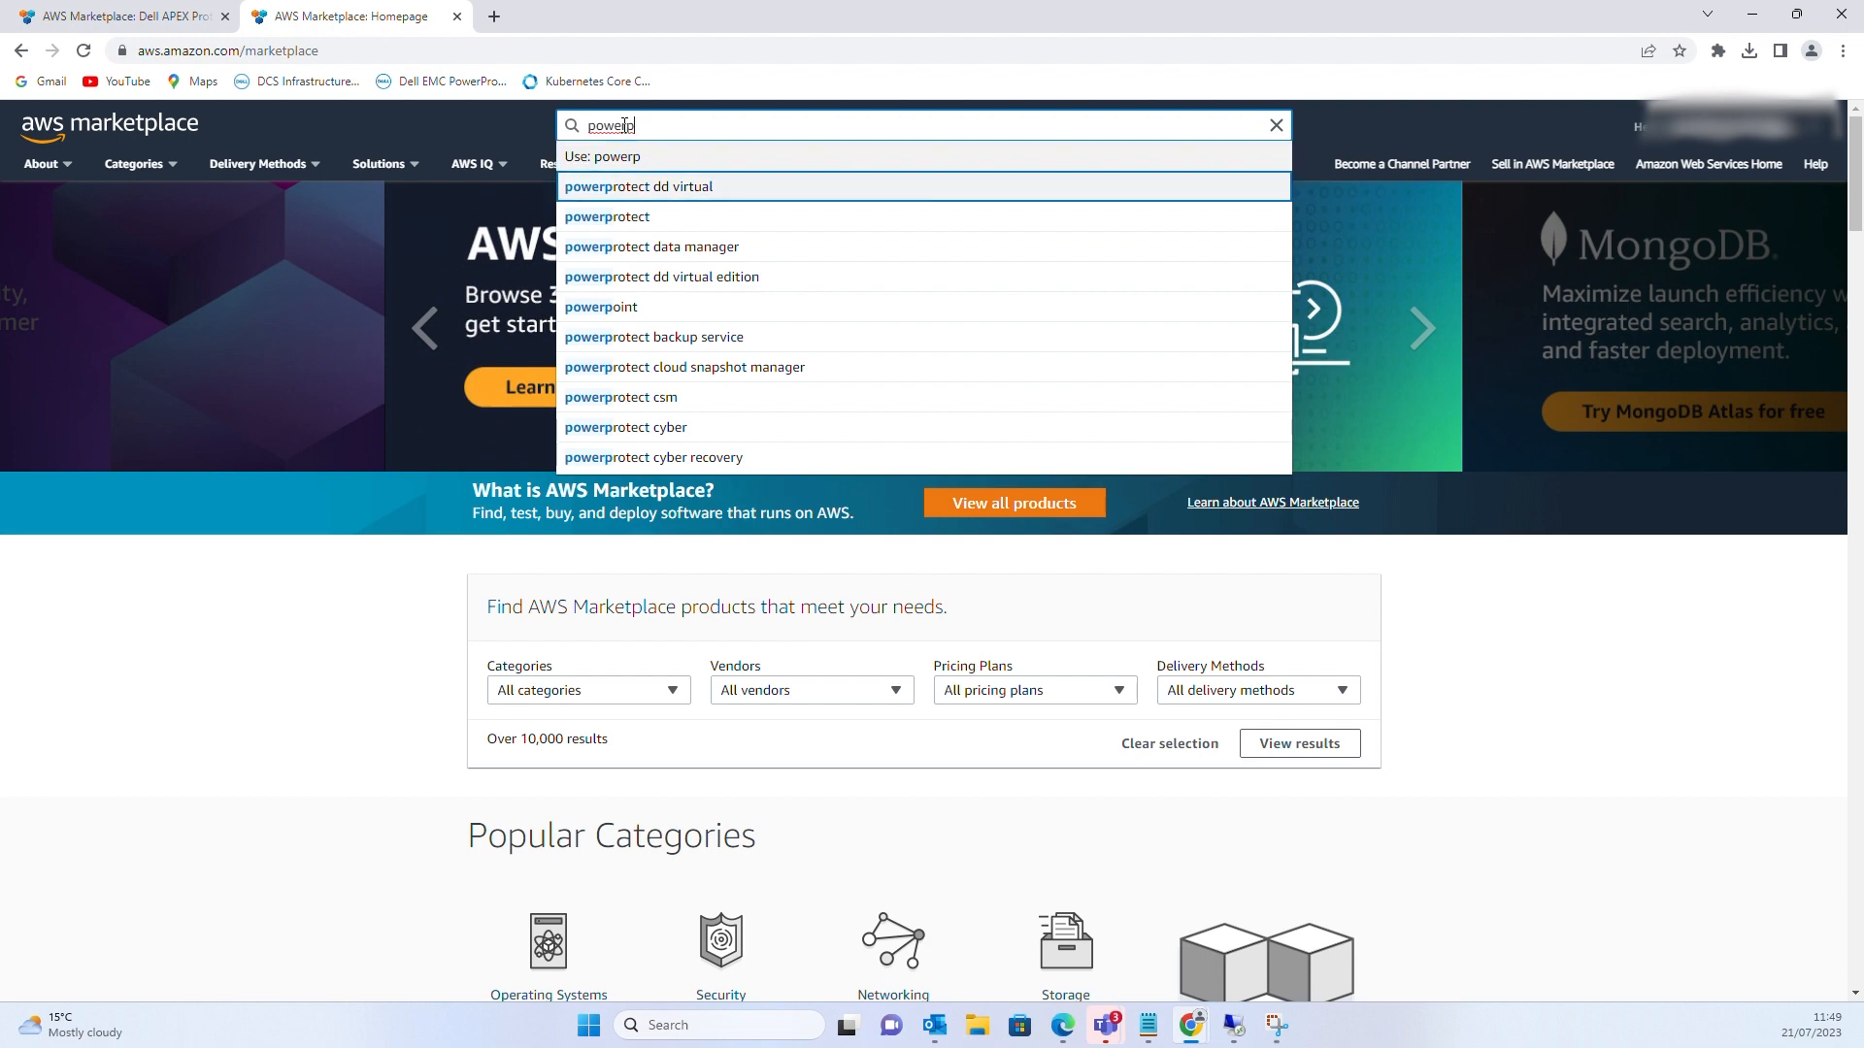
pyautogui.press('Return')
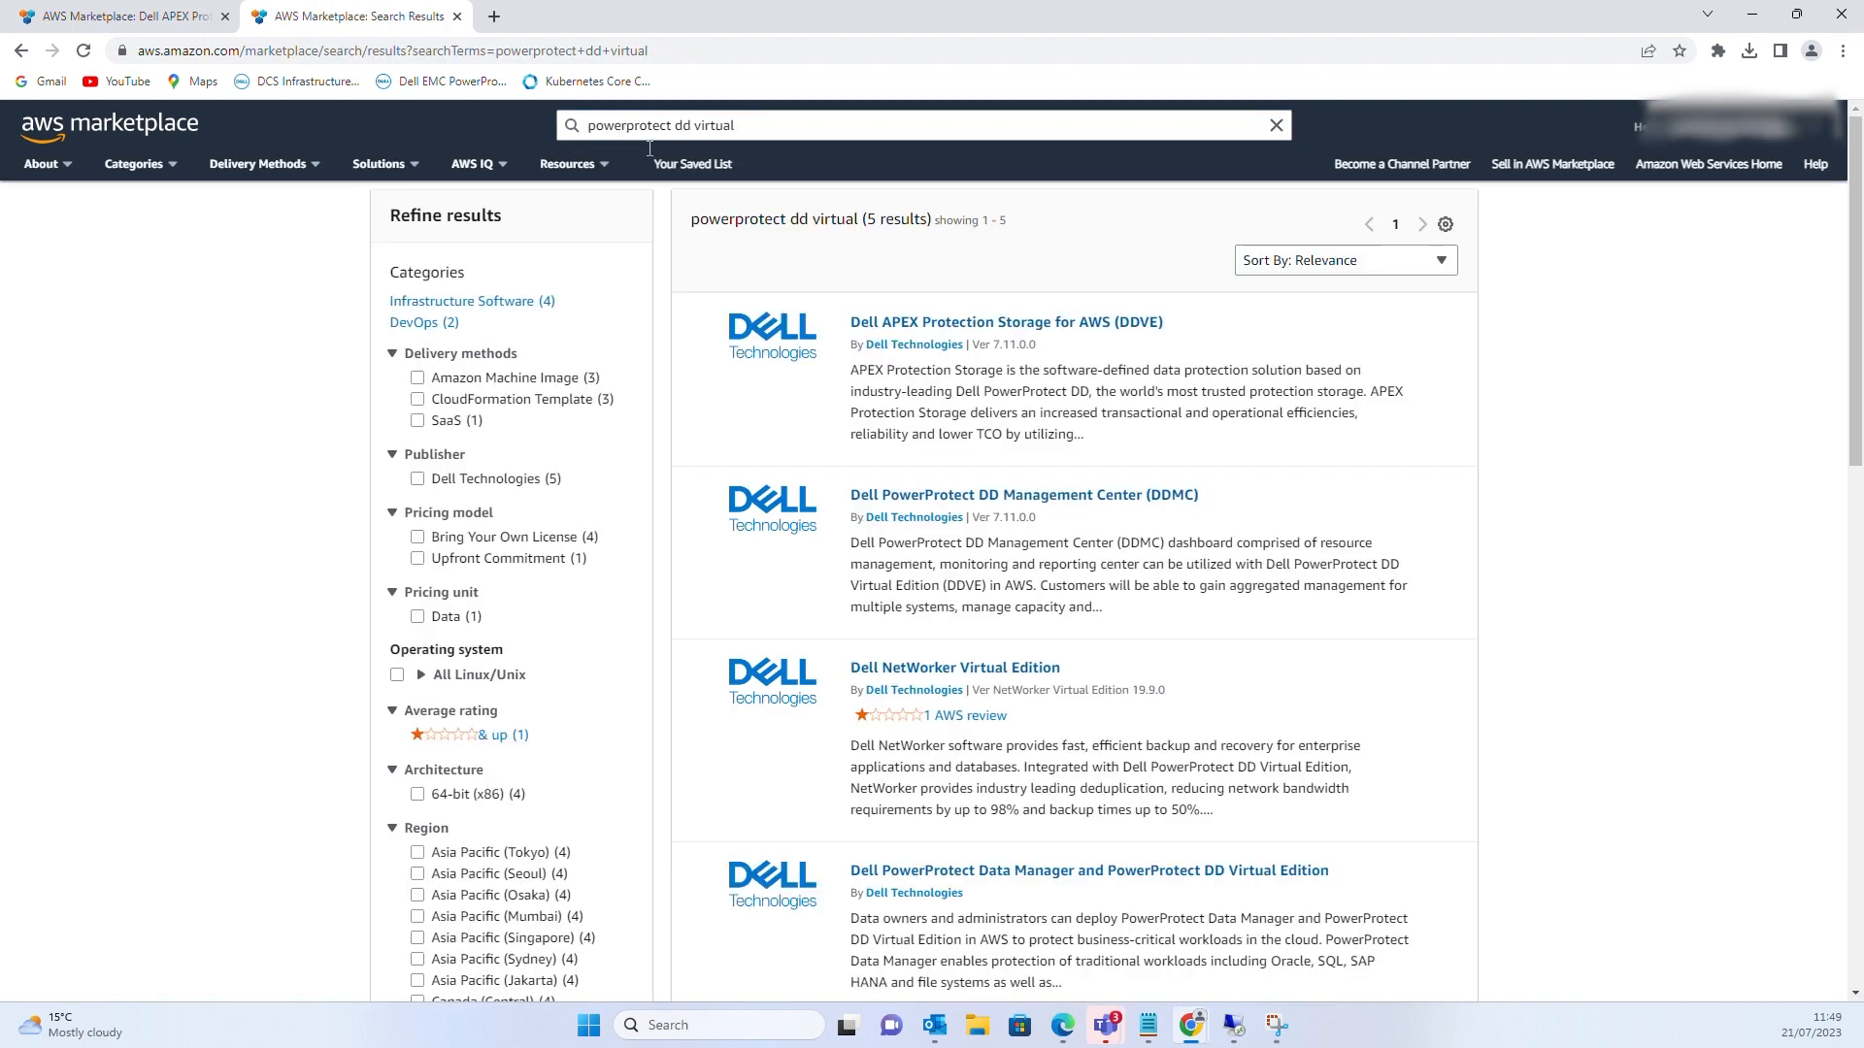
pyautogui.click(966, 330)
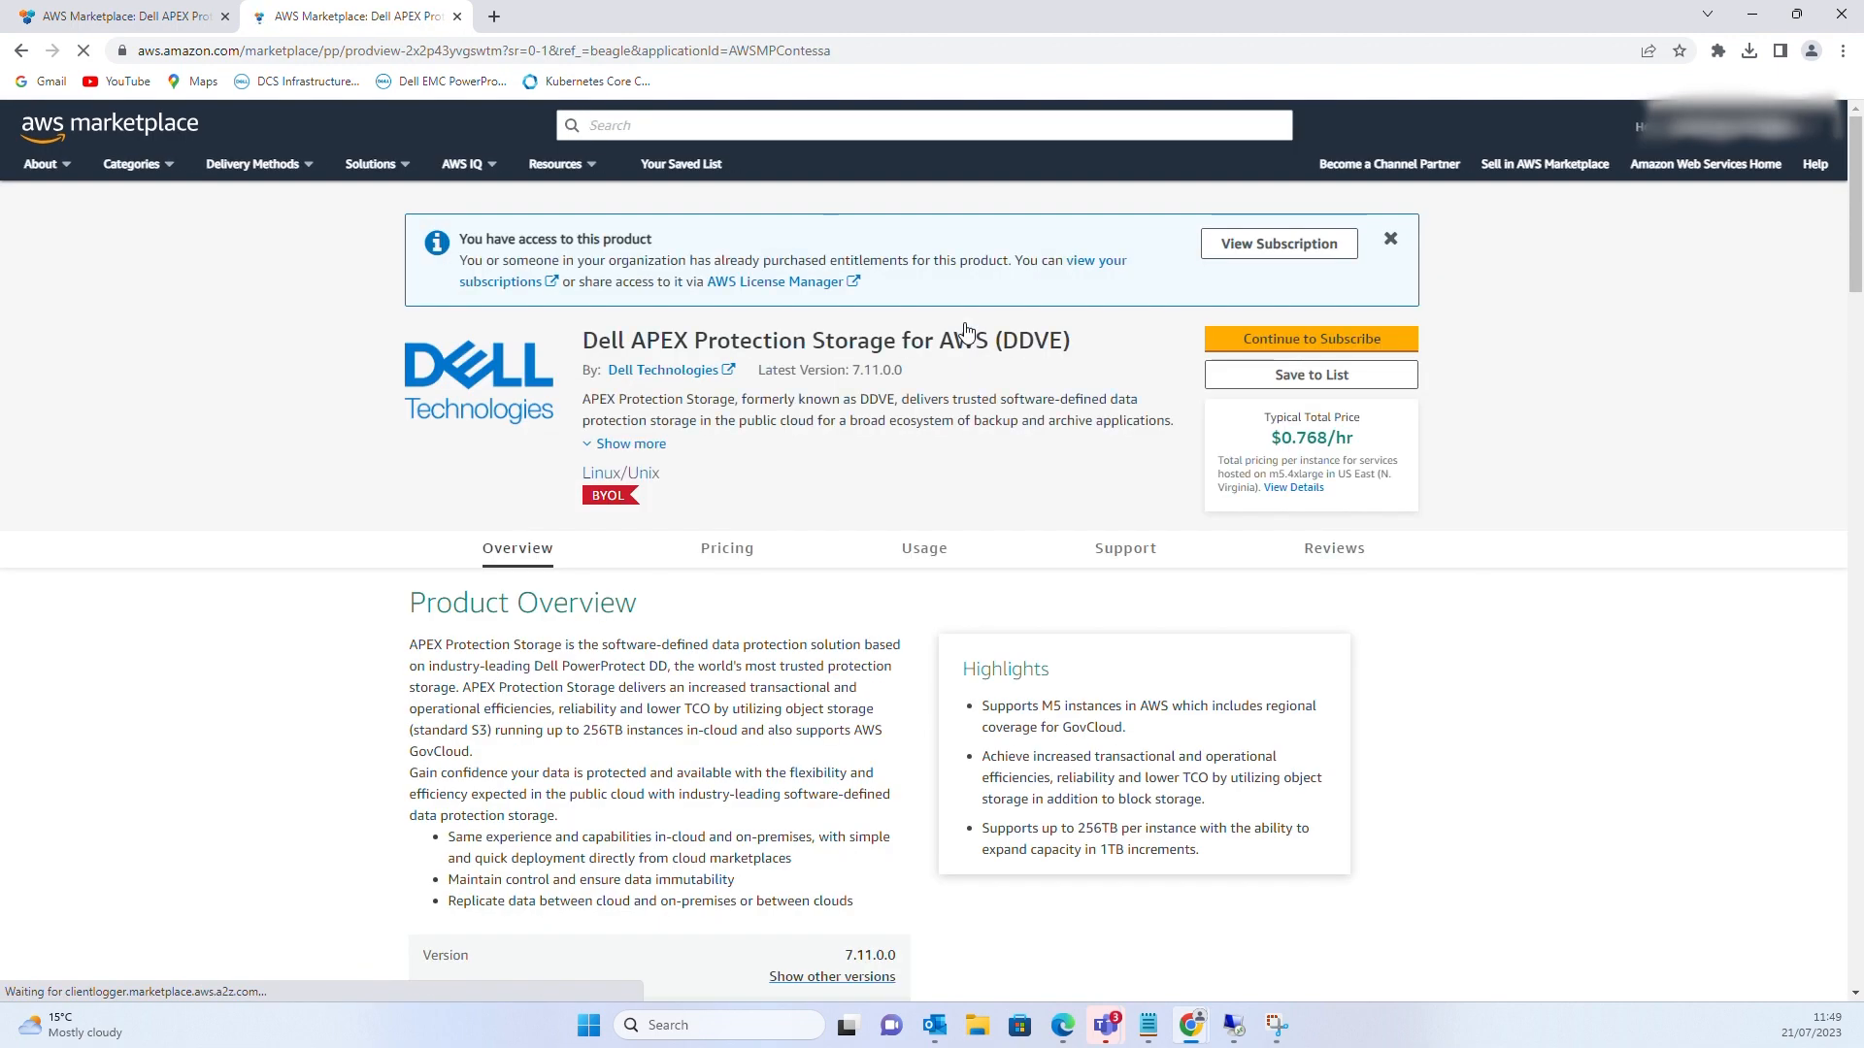
# Continue to the DDVE subscription page and expand its pricing details showing $0 software pricing
pyautogui.click(1352, 350)
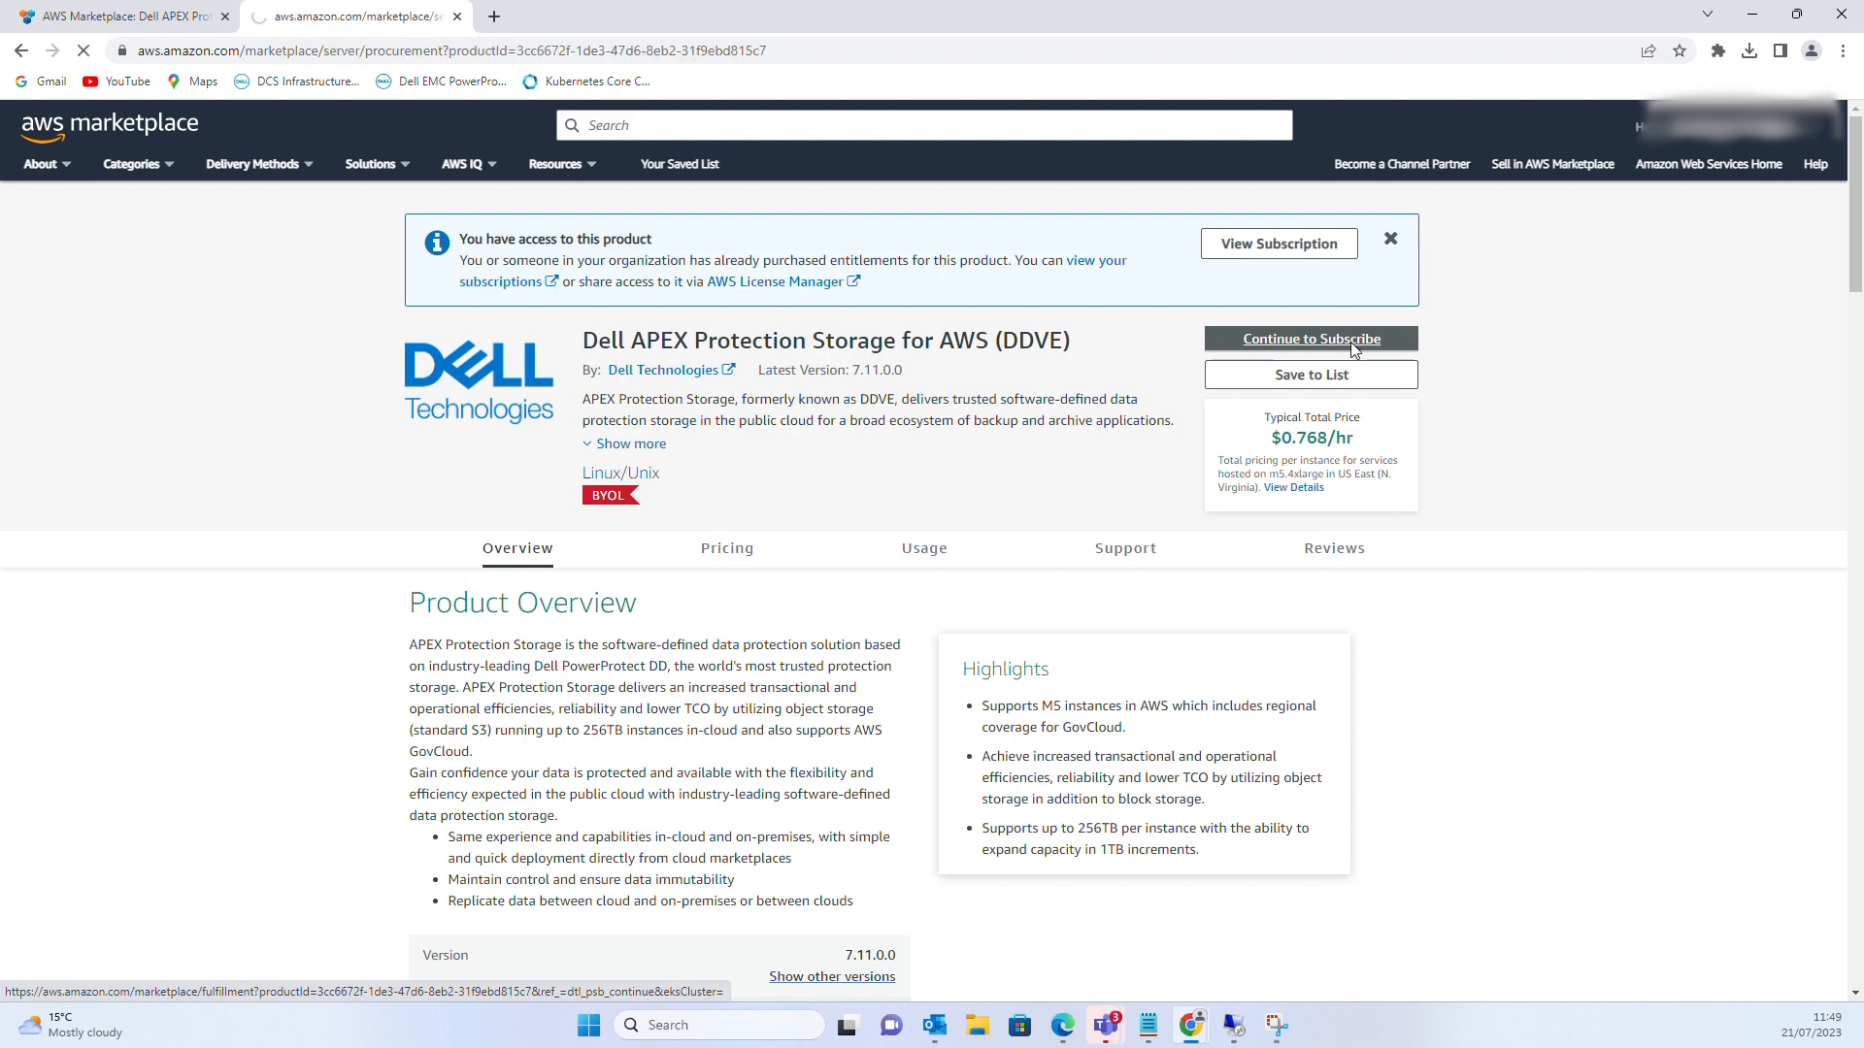
pyautogui.scroll(-2, 767, 621)
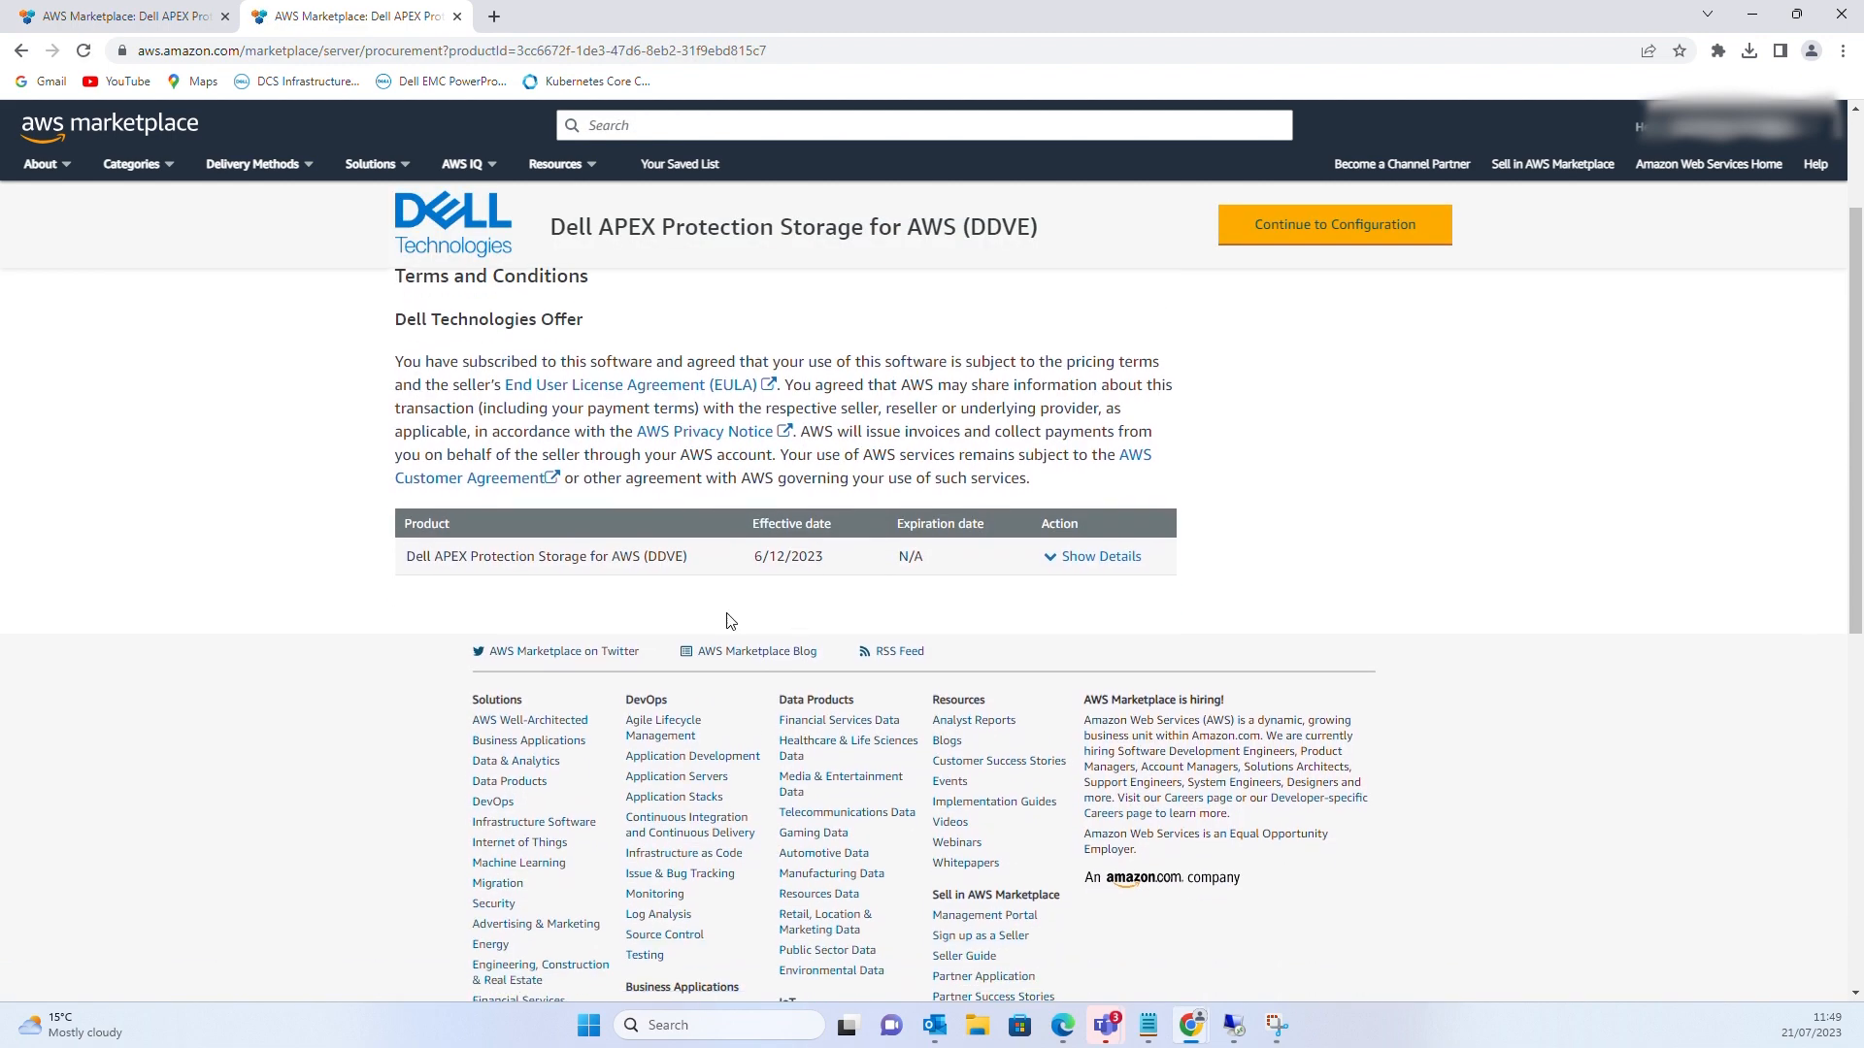
pyautogui.scroll(1, 1094, 574)
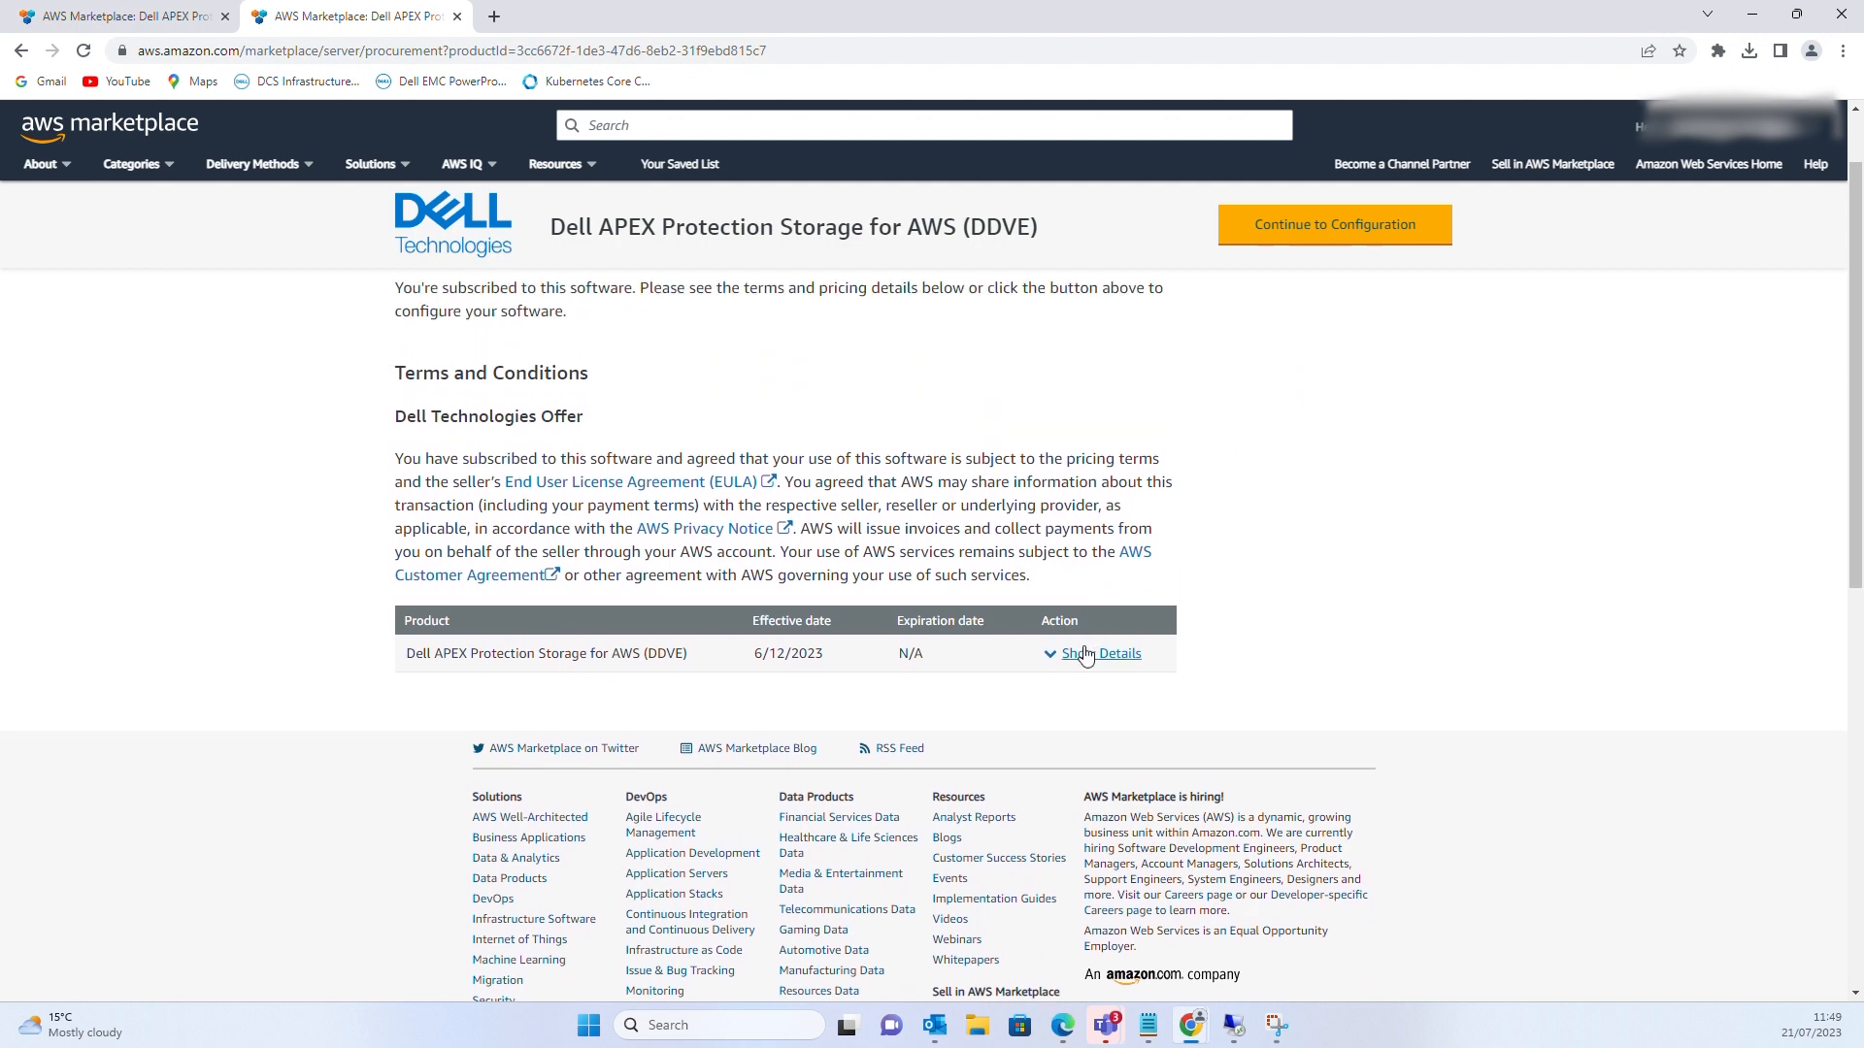
pyautogui.click(1085, 657)
pyautogui.scroll(-7, 833, 844)
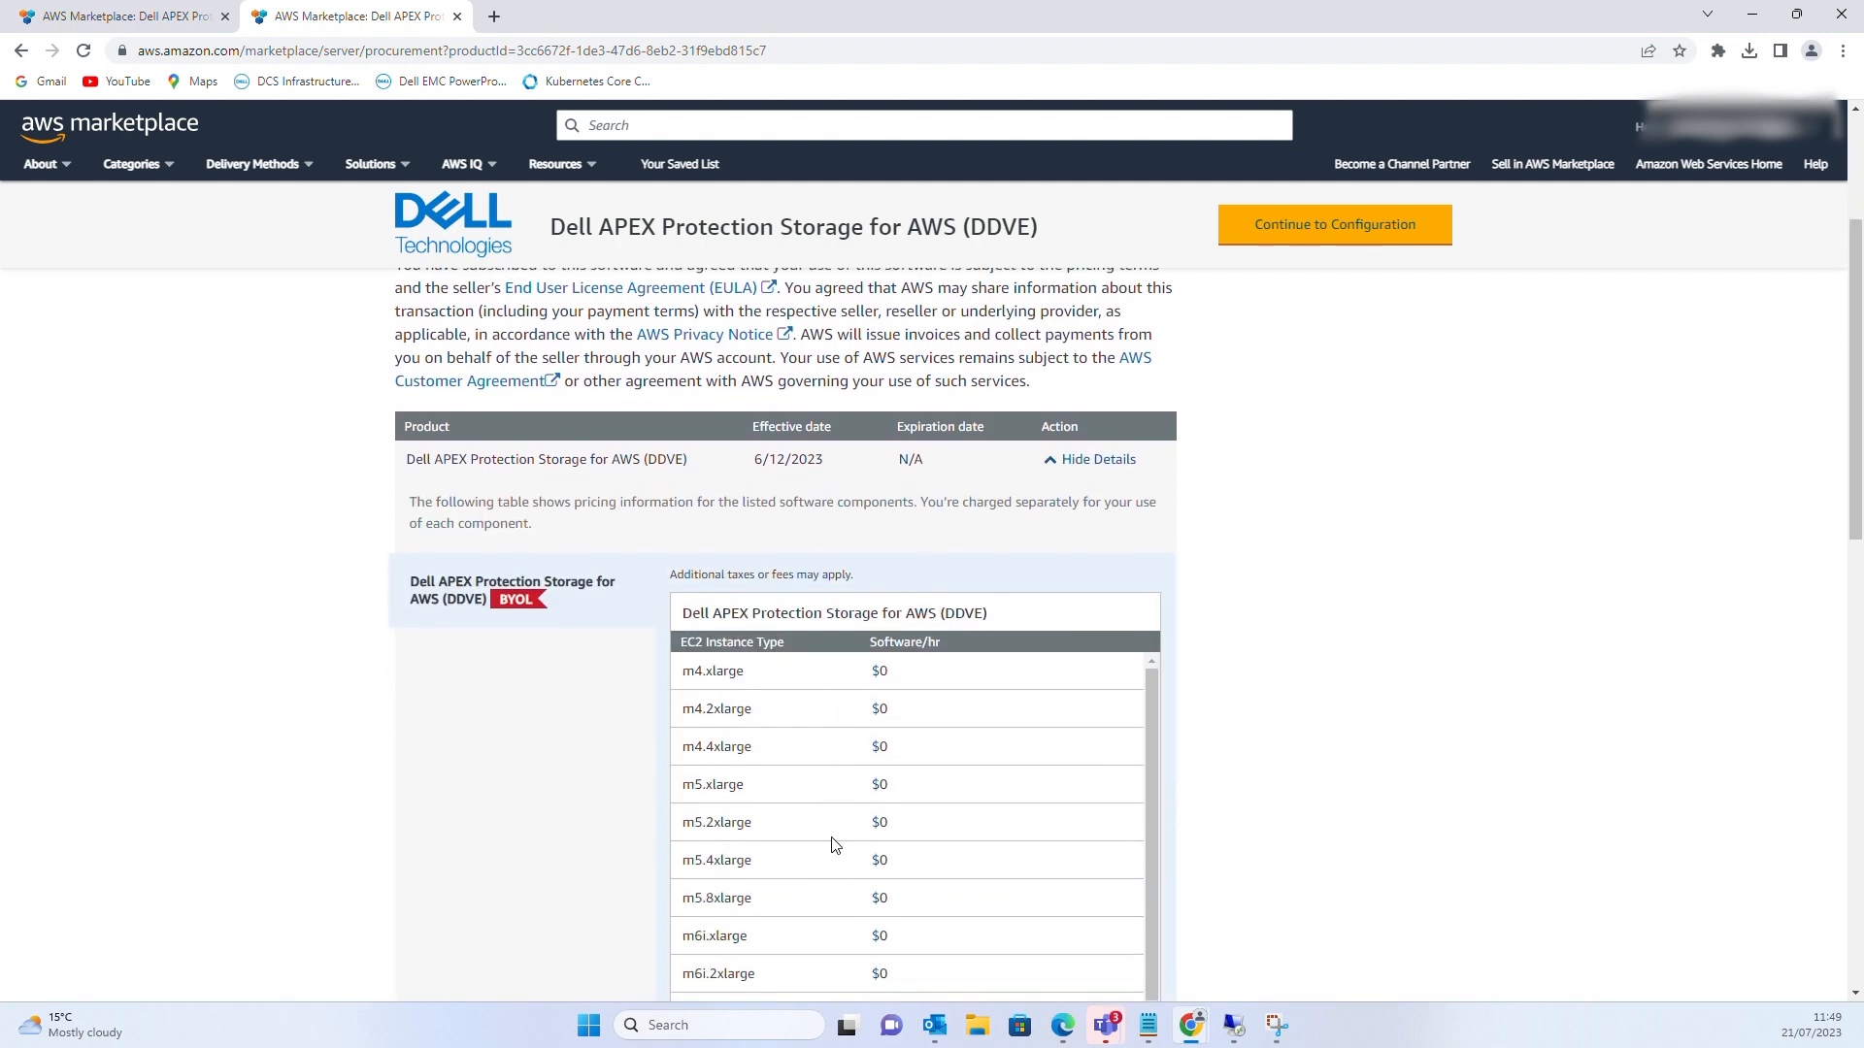
pyautogui.scroll(7, 833, 845)
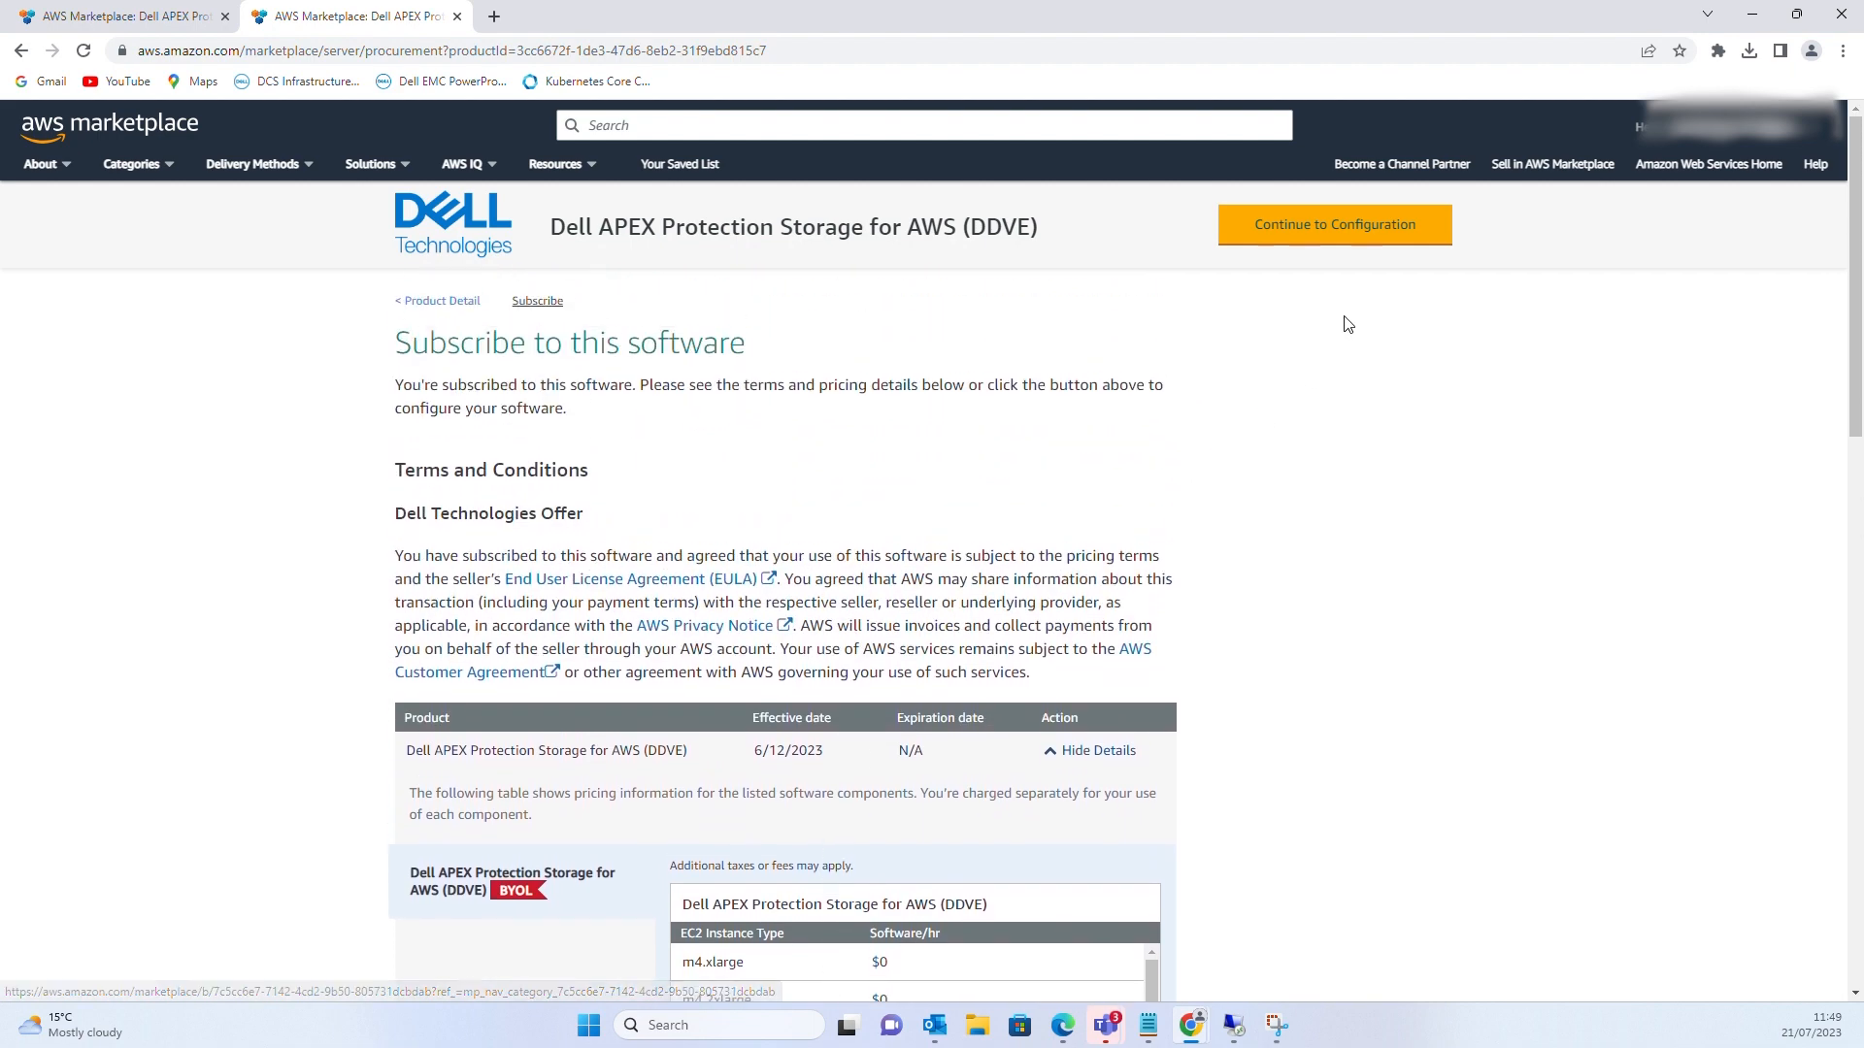
# Configure DDVE as a CloudFormation Template, version 7.11.0.0, in region EU (Ireland)
pyautogui.click(1343, 231)
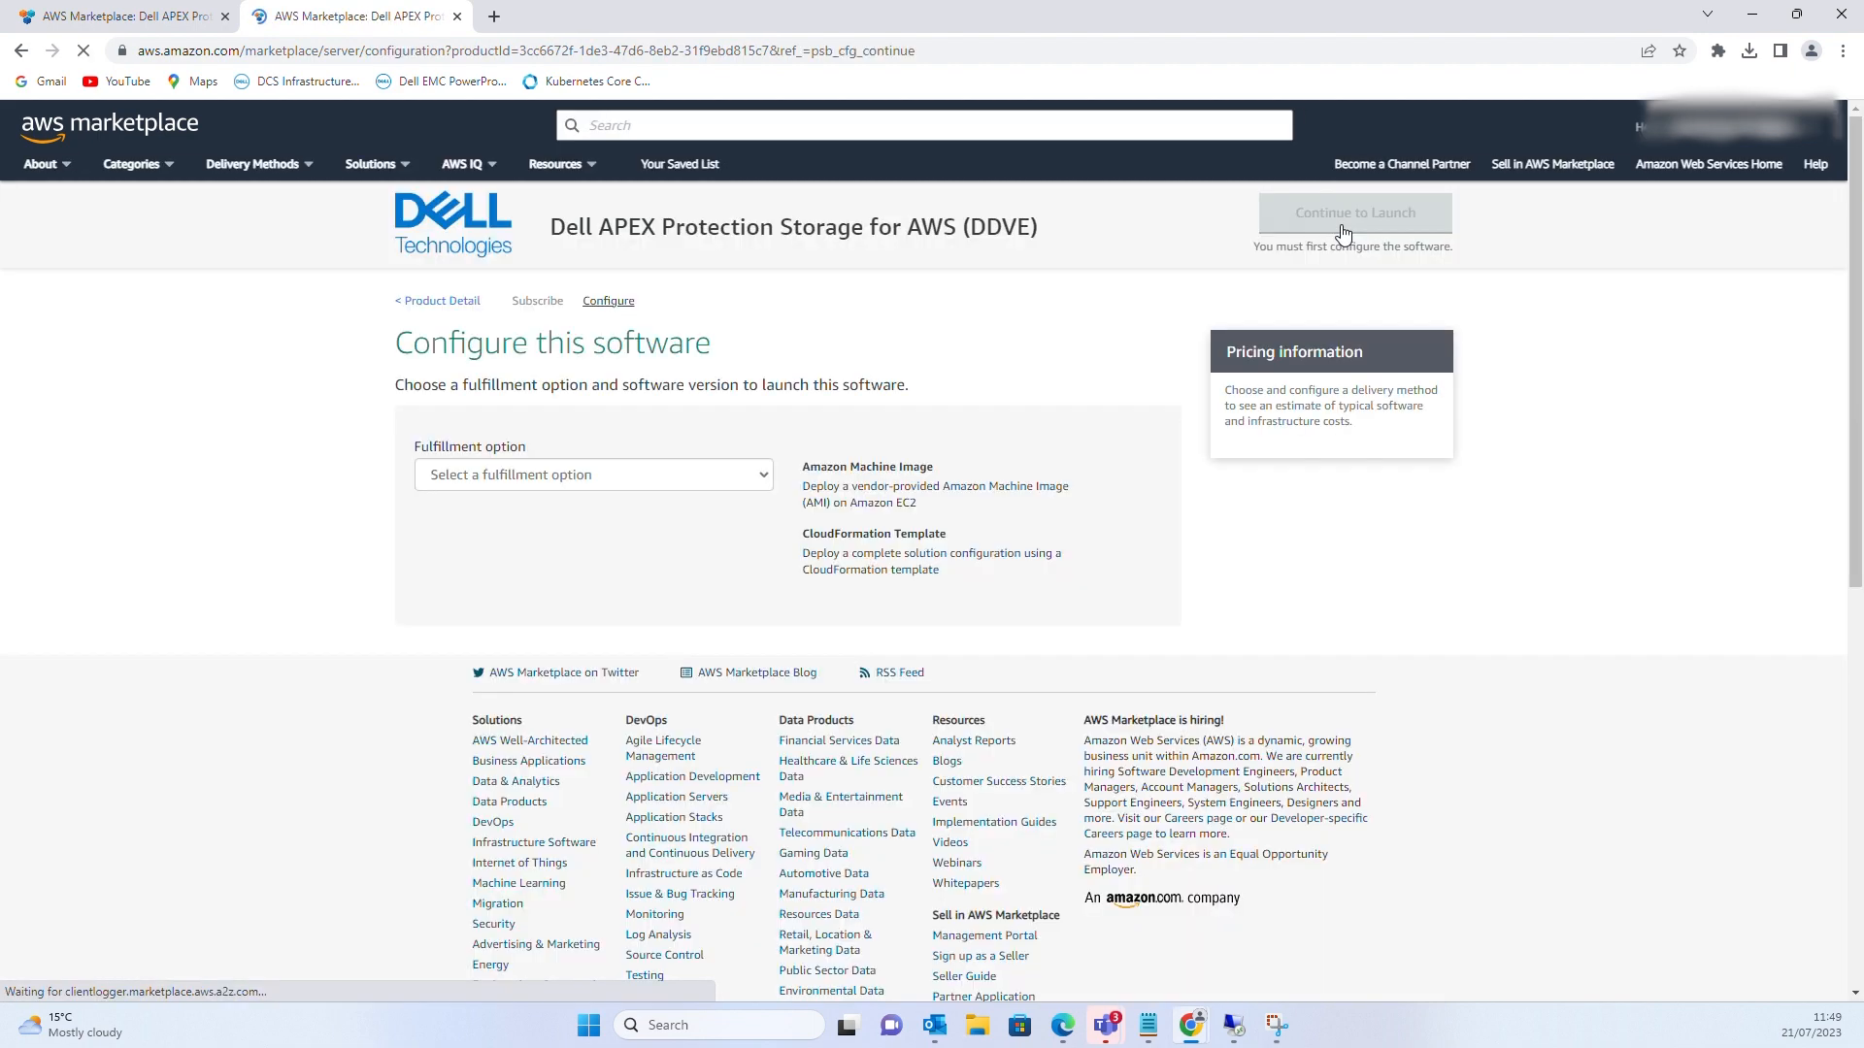
pyautogui.click(765, 478)
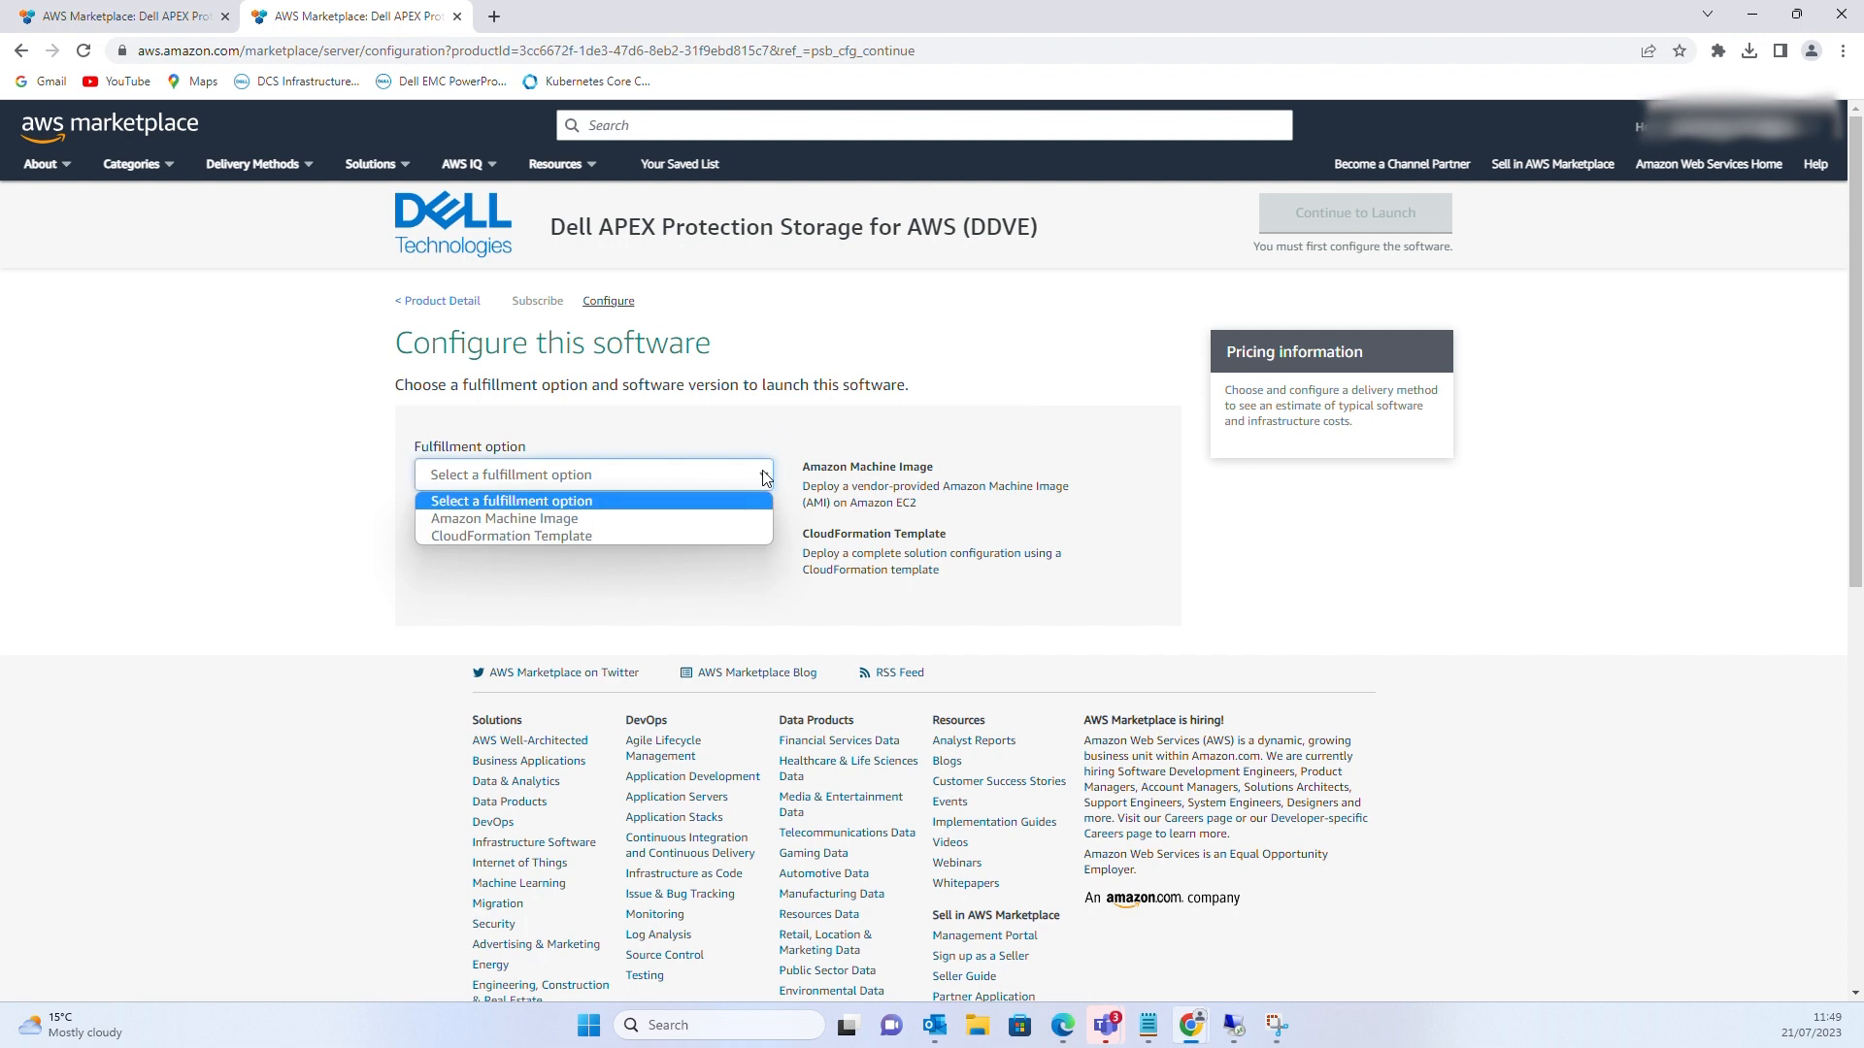
pyautogui.click(534, 536)
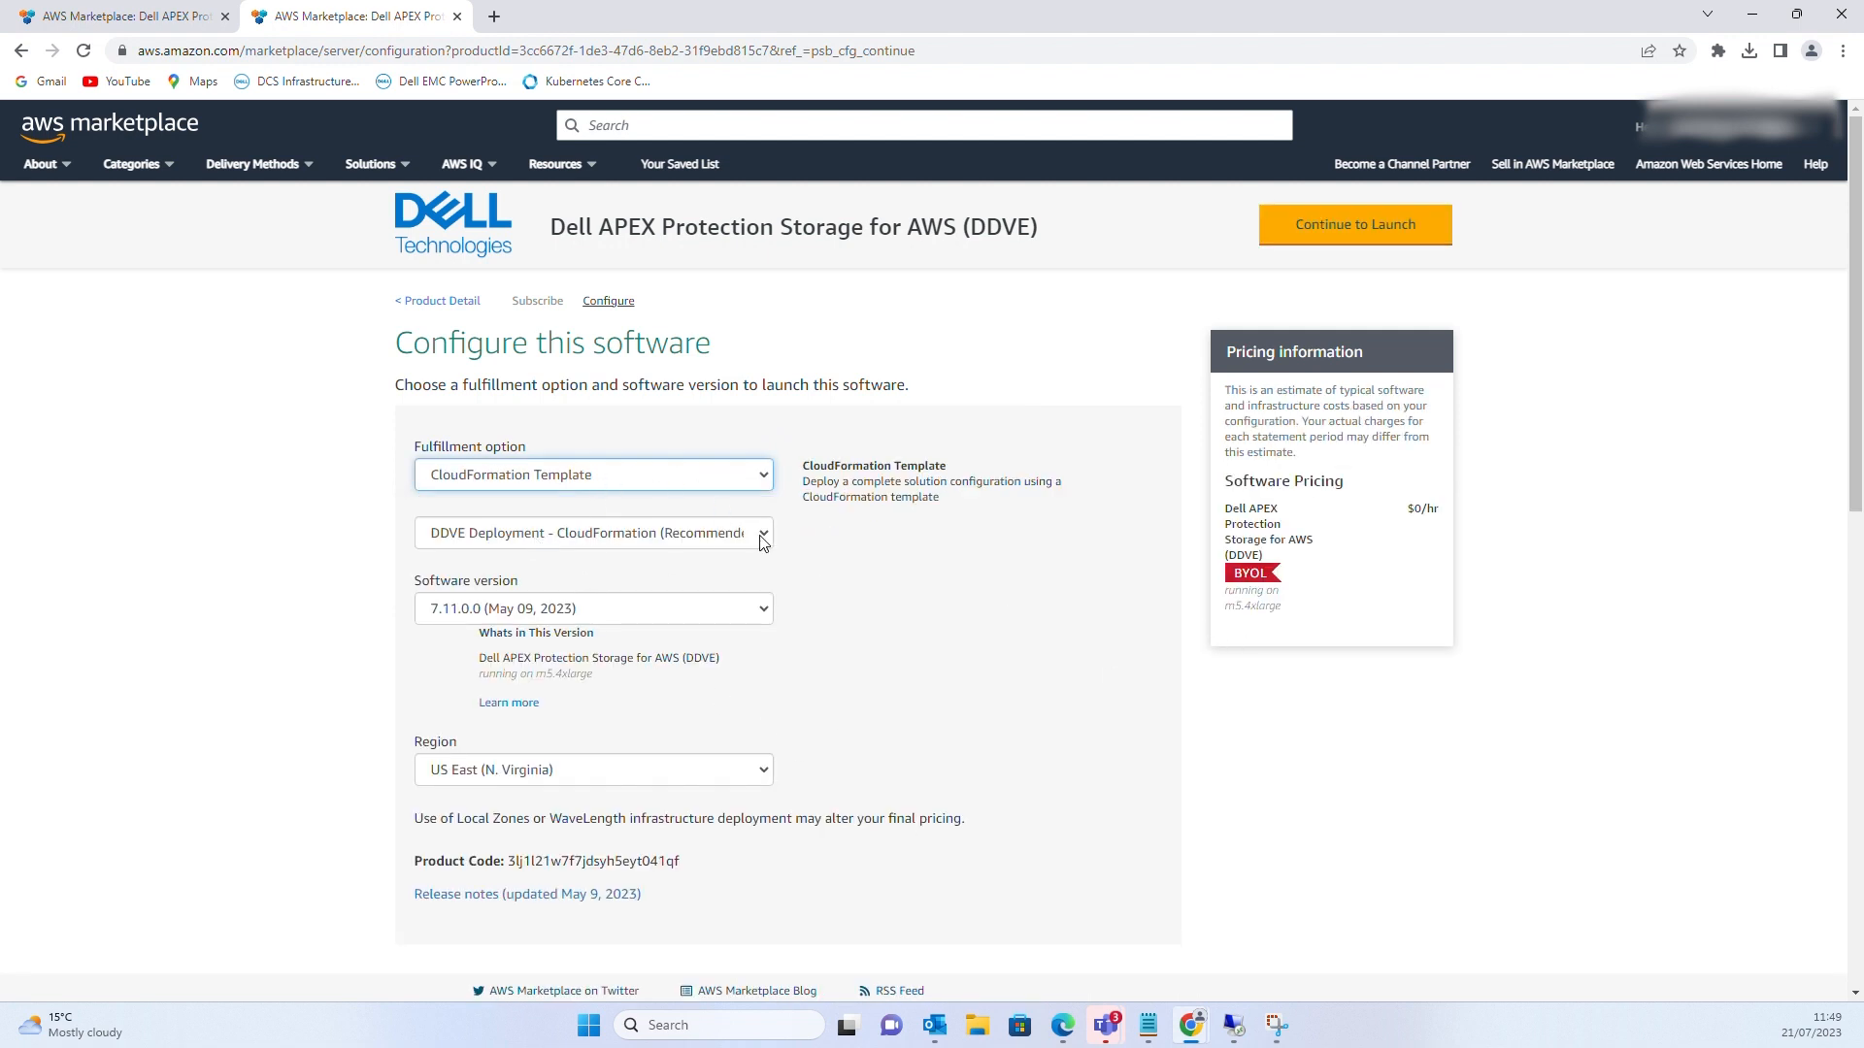
pyautogui.click(763, 610)
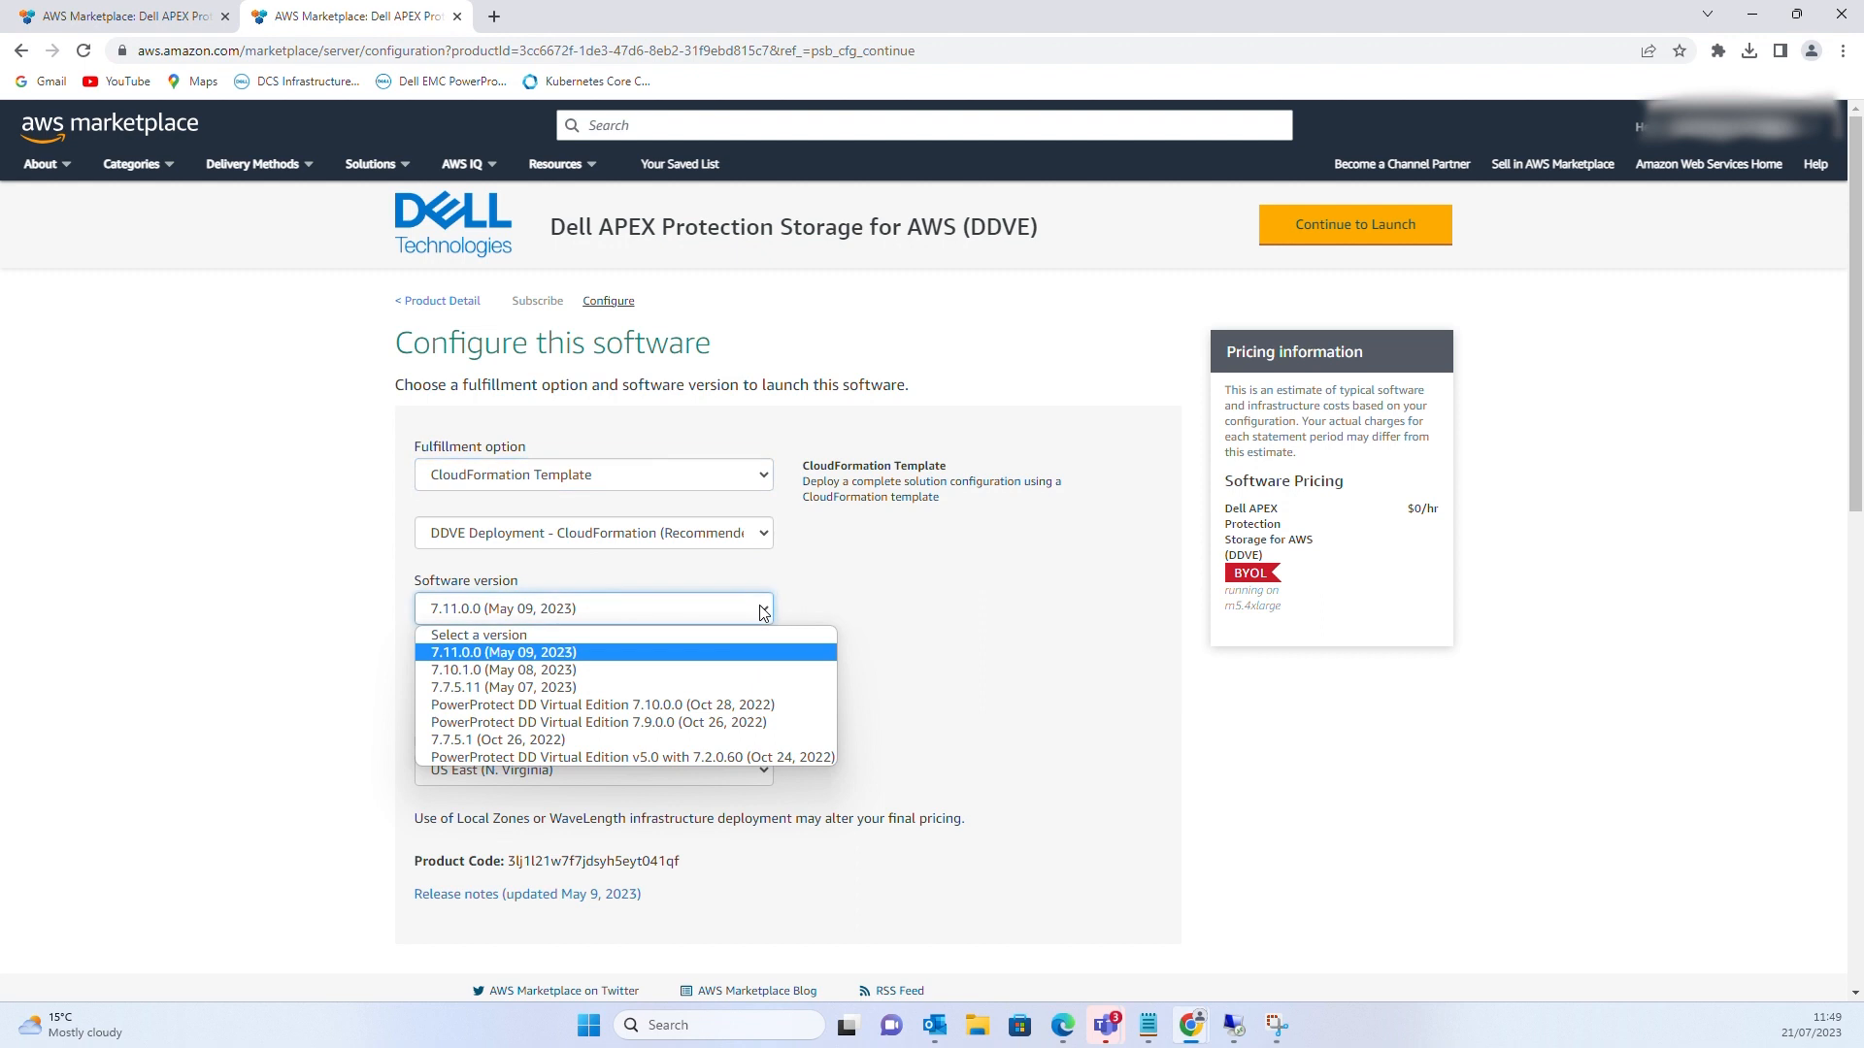
pyautogui.click(541, 659)
pyautogui.scroll(-1, 825, 718)
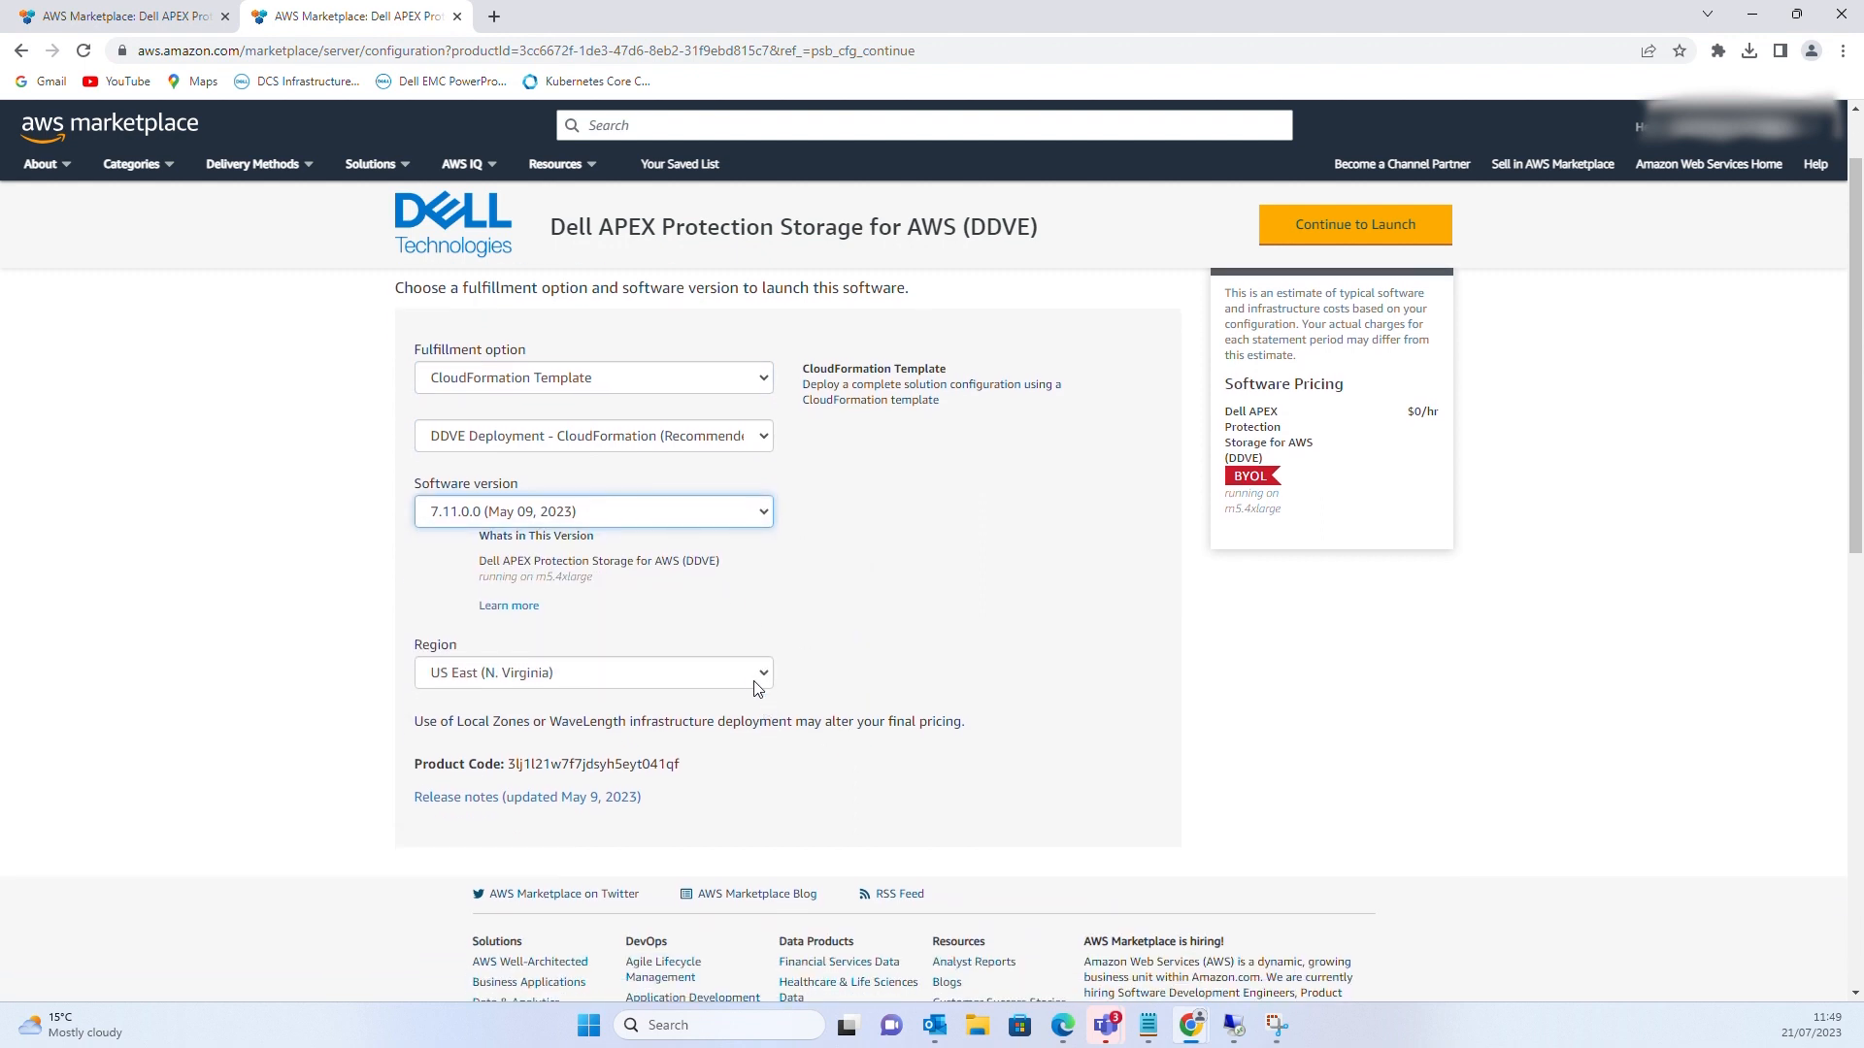
pyautogui.click(759, 677)
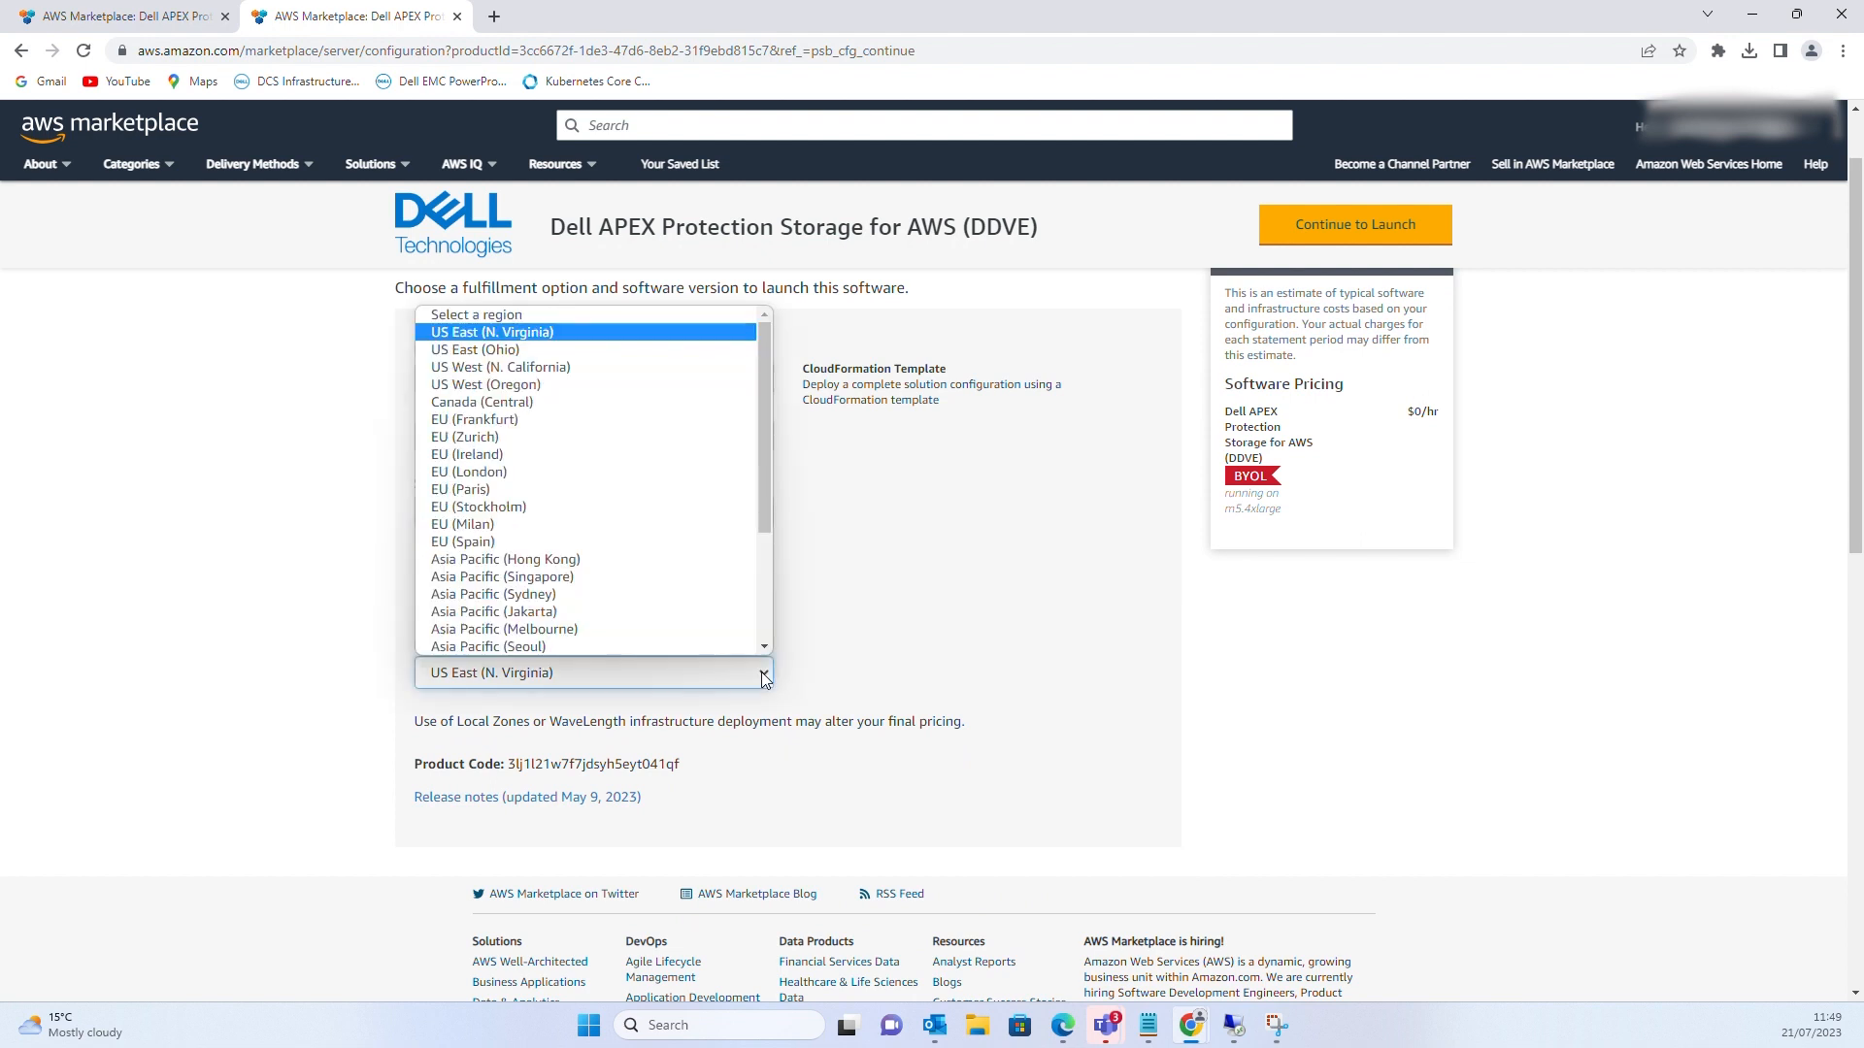
pyautogui.click(487, 455)
pyautogui.scroll(-2, 1031, 733)
pyautogui.scroll(3, 1031, 733)
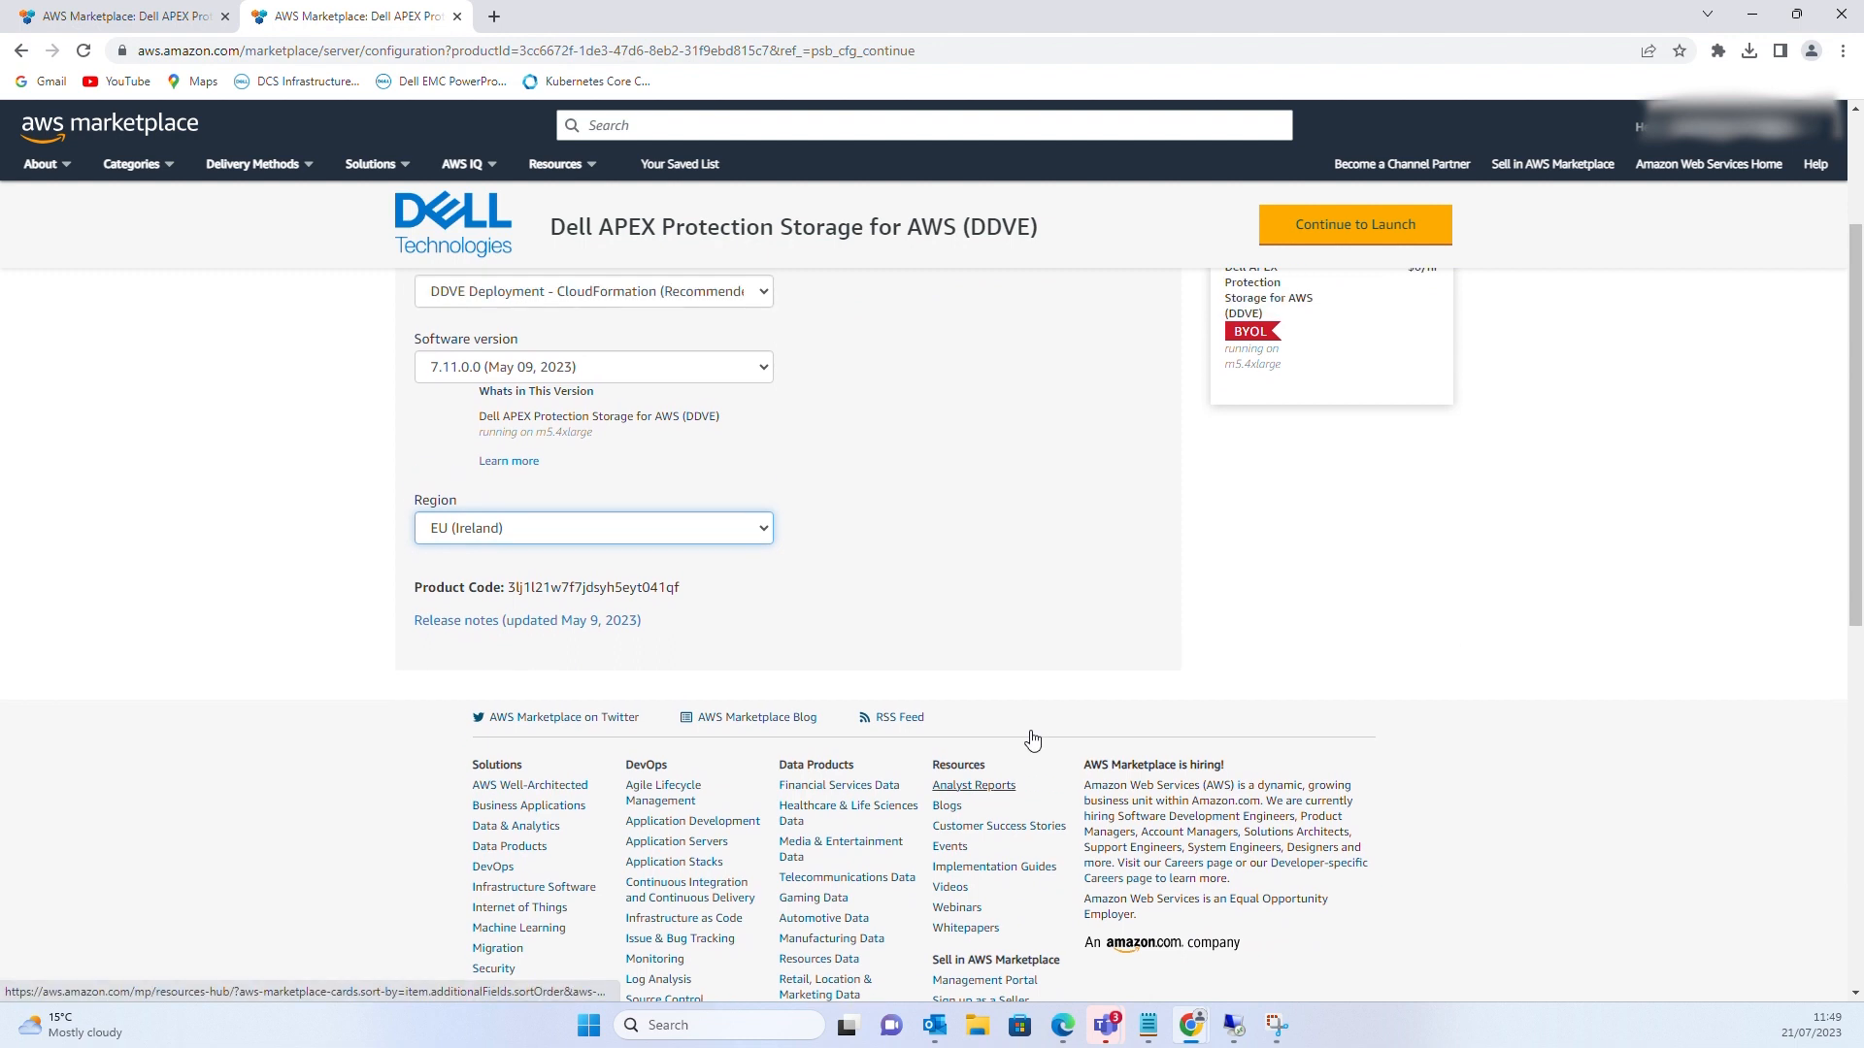
# On the launch page choose Launch CloudFormation as the action and launch it
pyautogui.click(1394, 224)
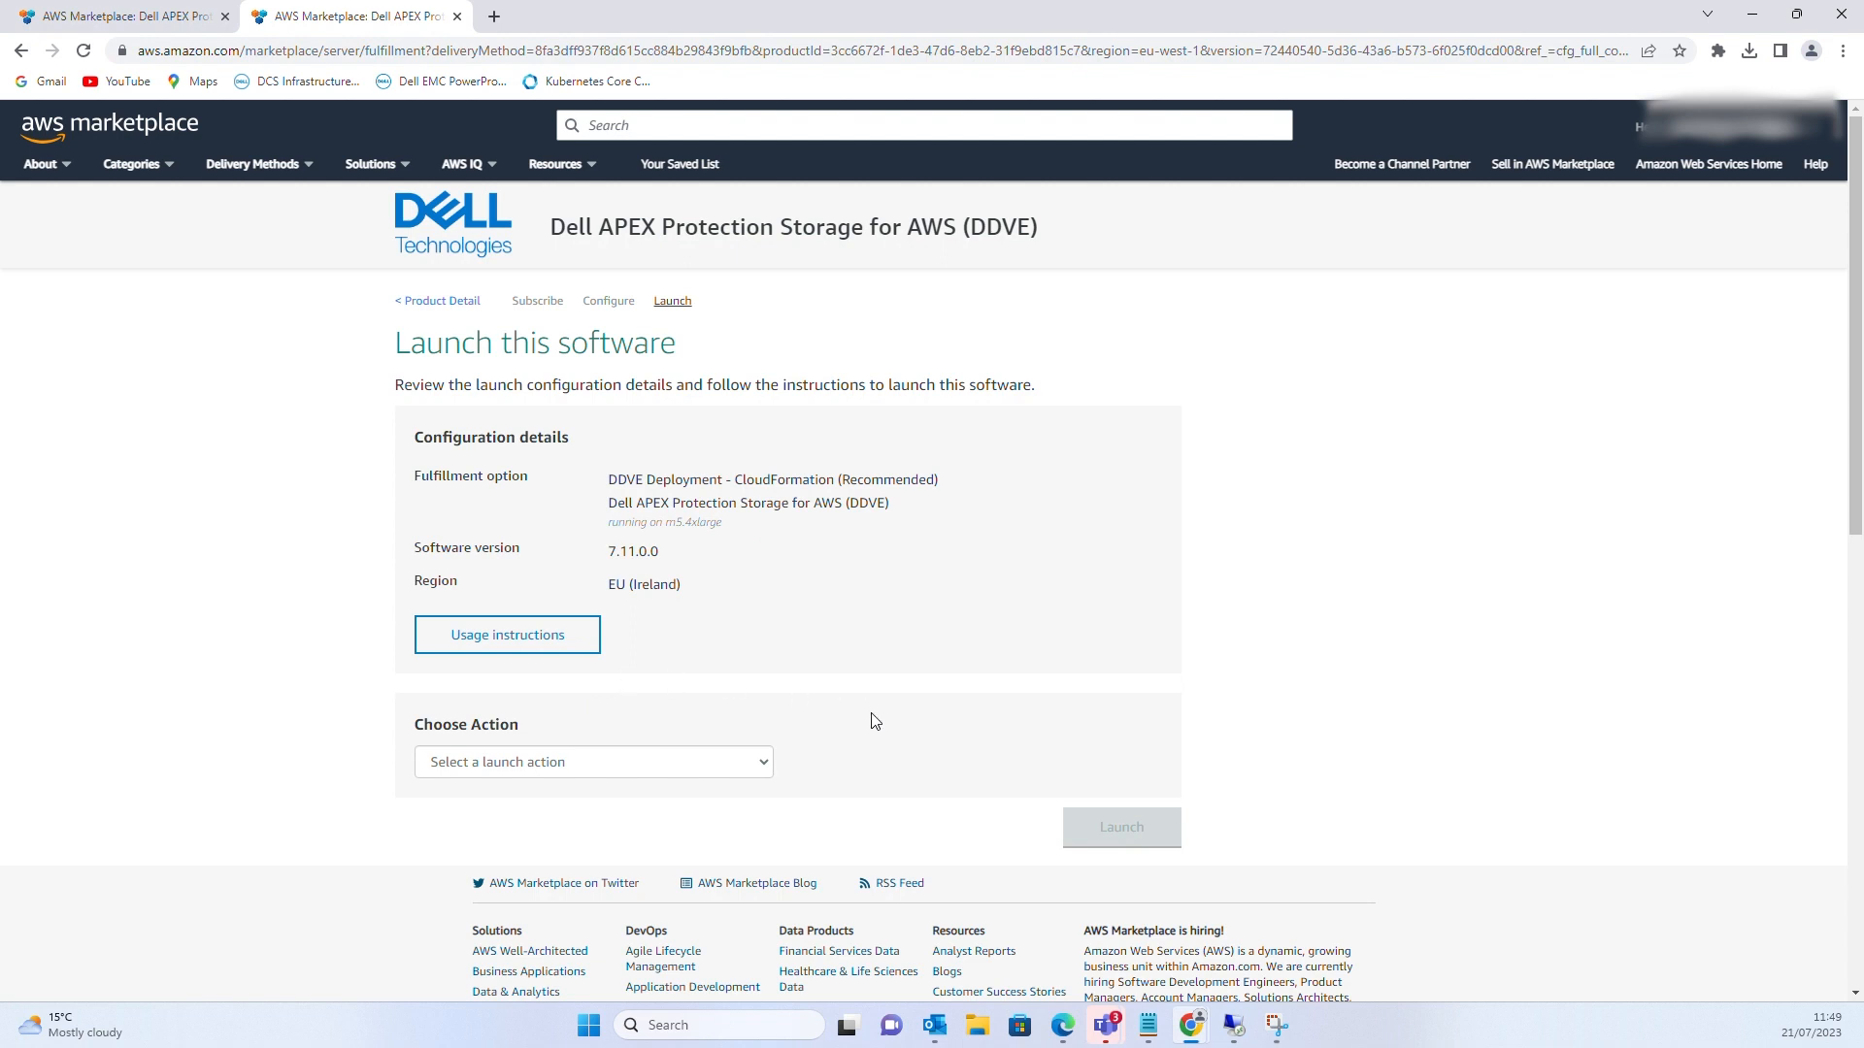
pyautogui.click(770, 766)
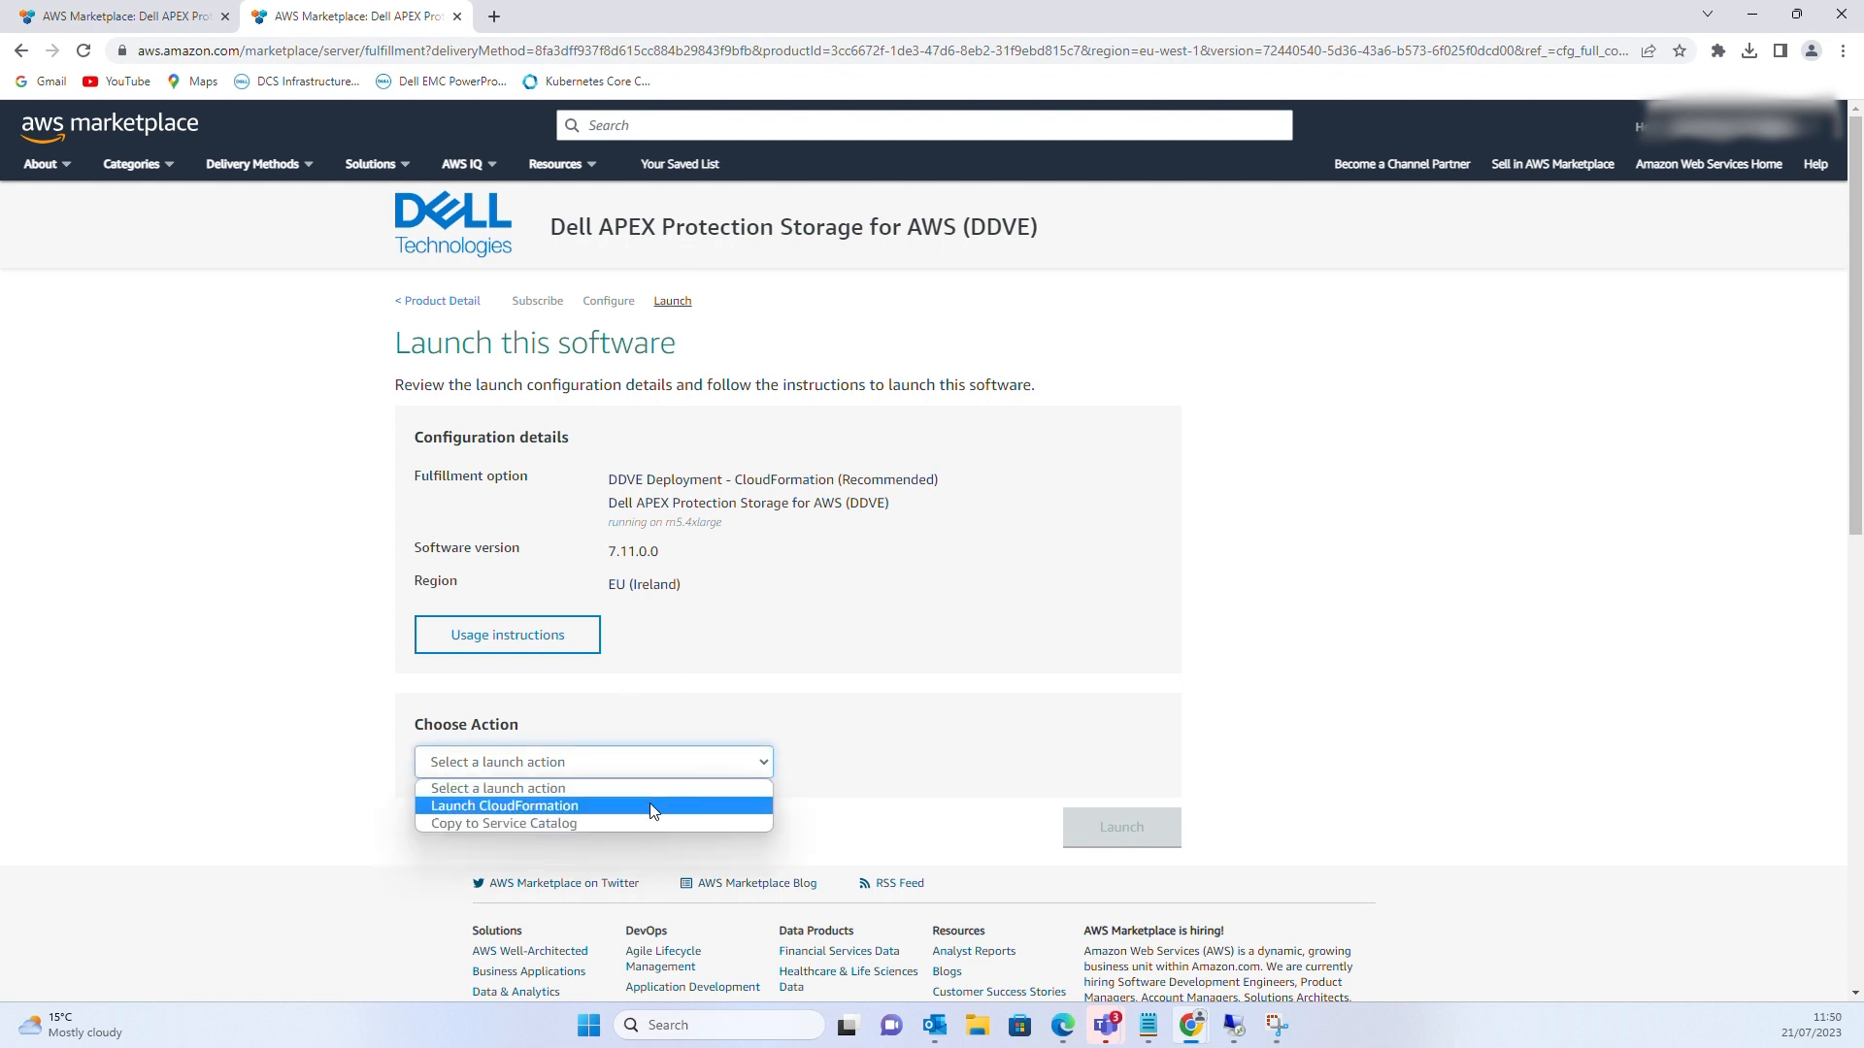
pyautogui.click(618, 806)
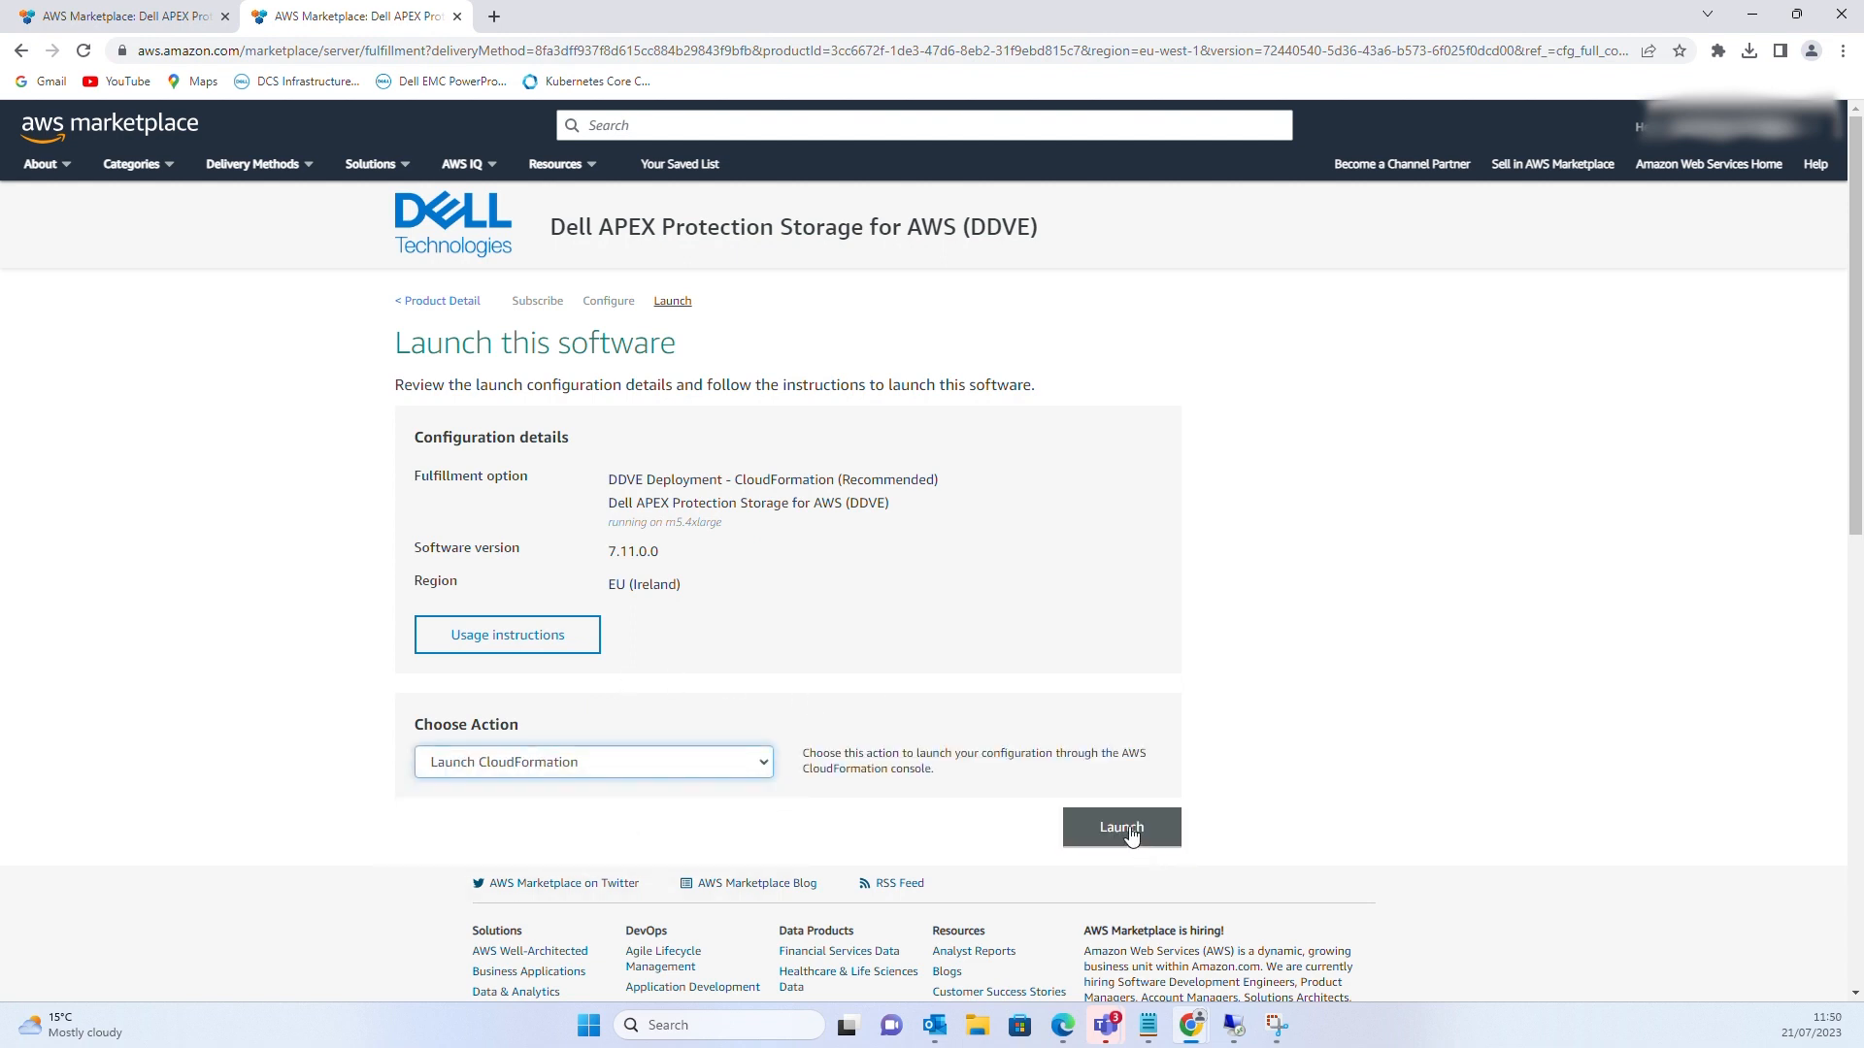
pyautogui.click(1126, 830)
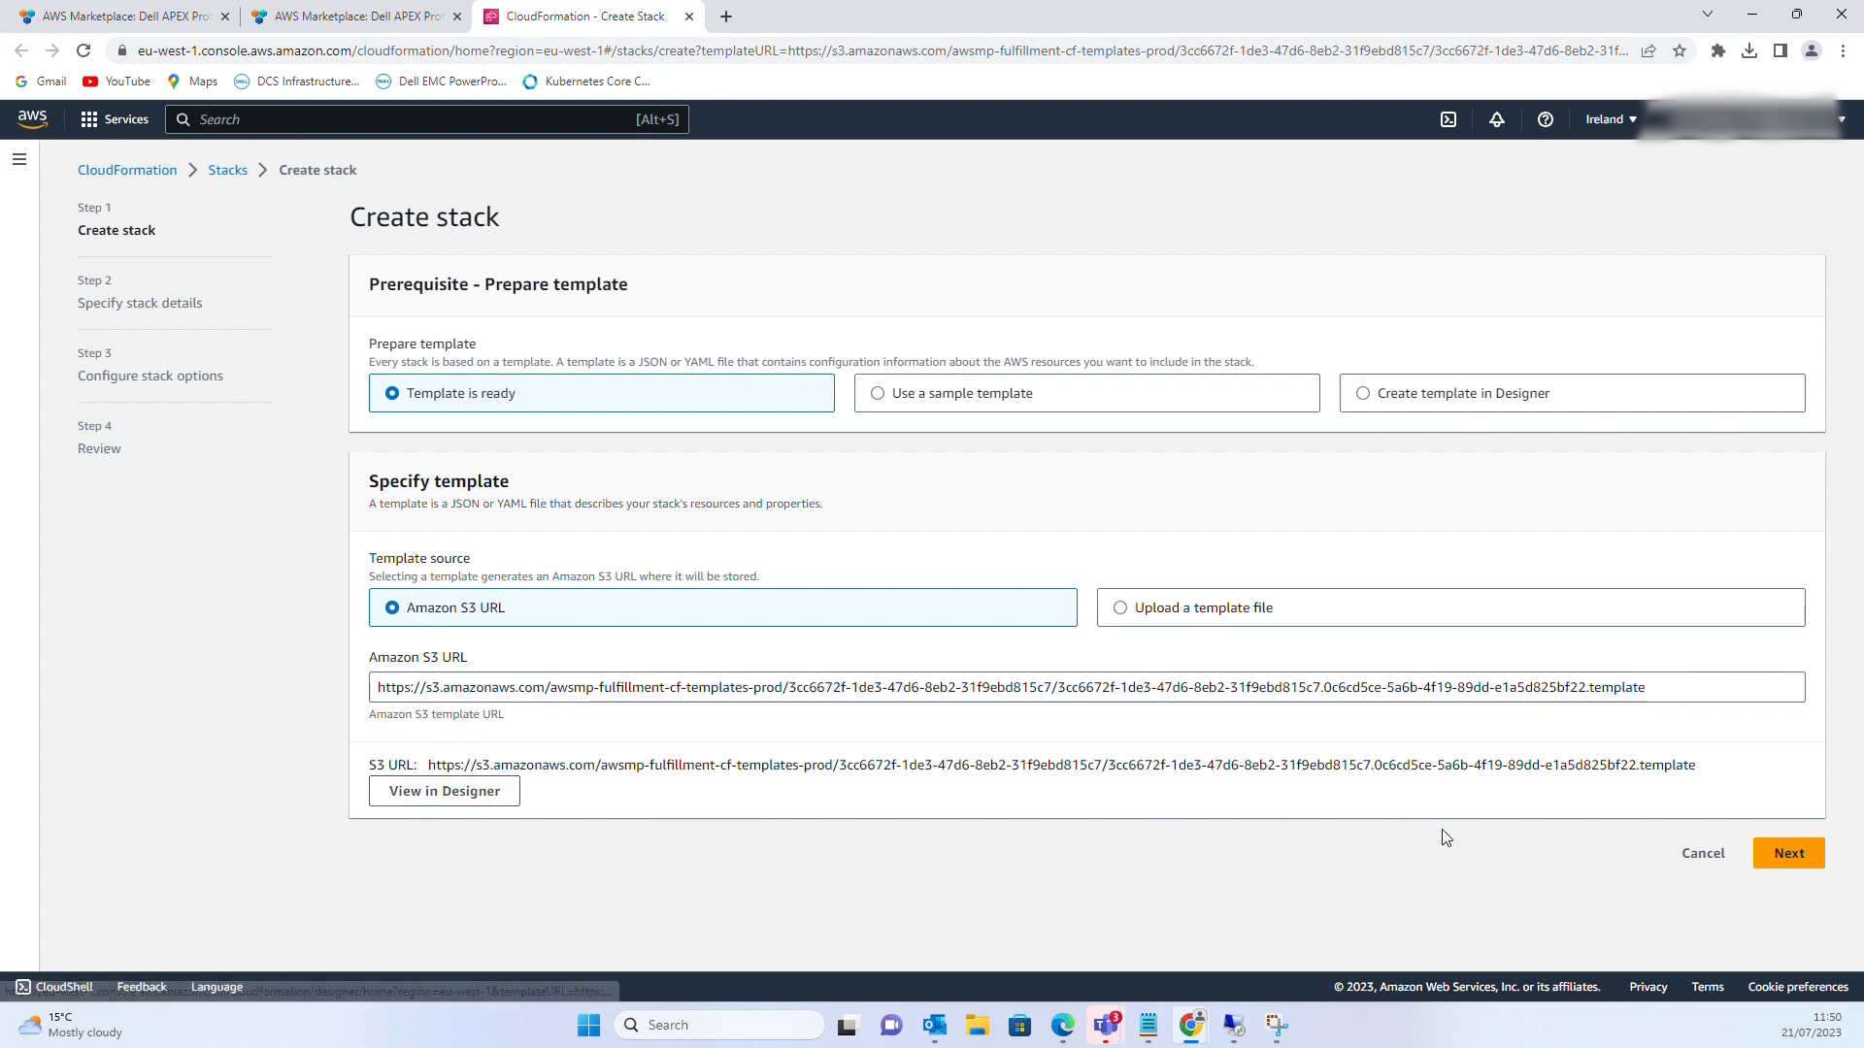
# Name the stack ddve-apex-demo and keep the 16TB-Model--m6i.xlarge DDVE model
pyautogui.click(1791, 856)
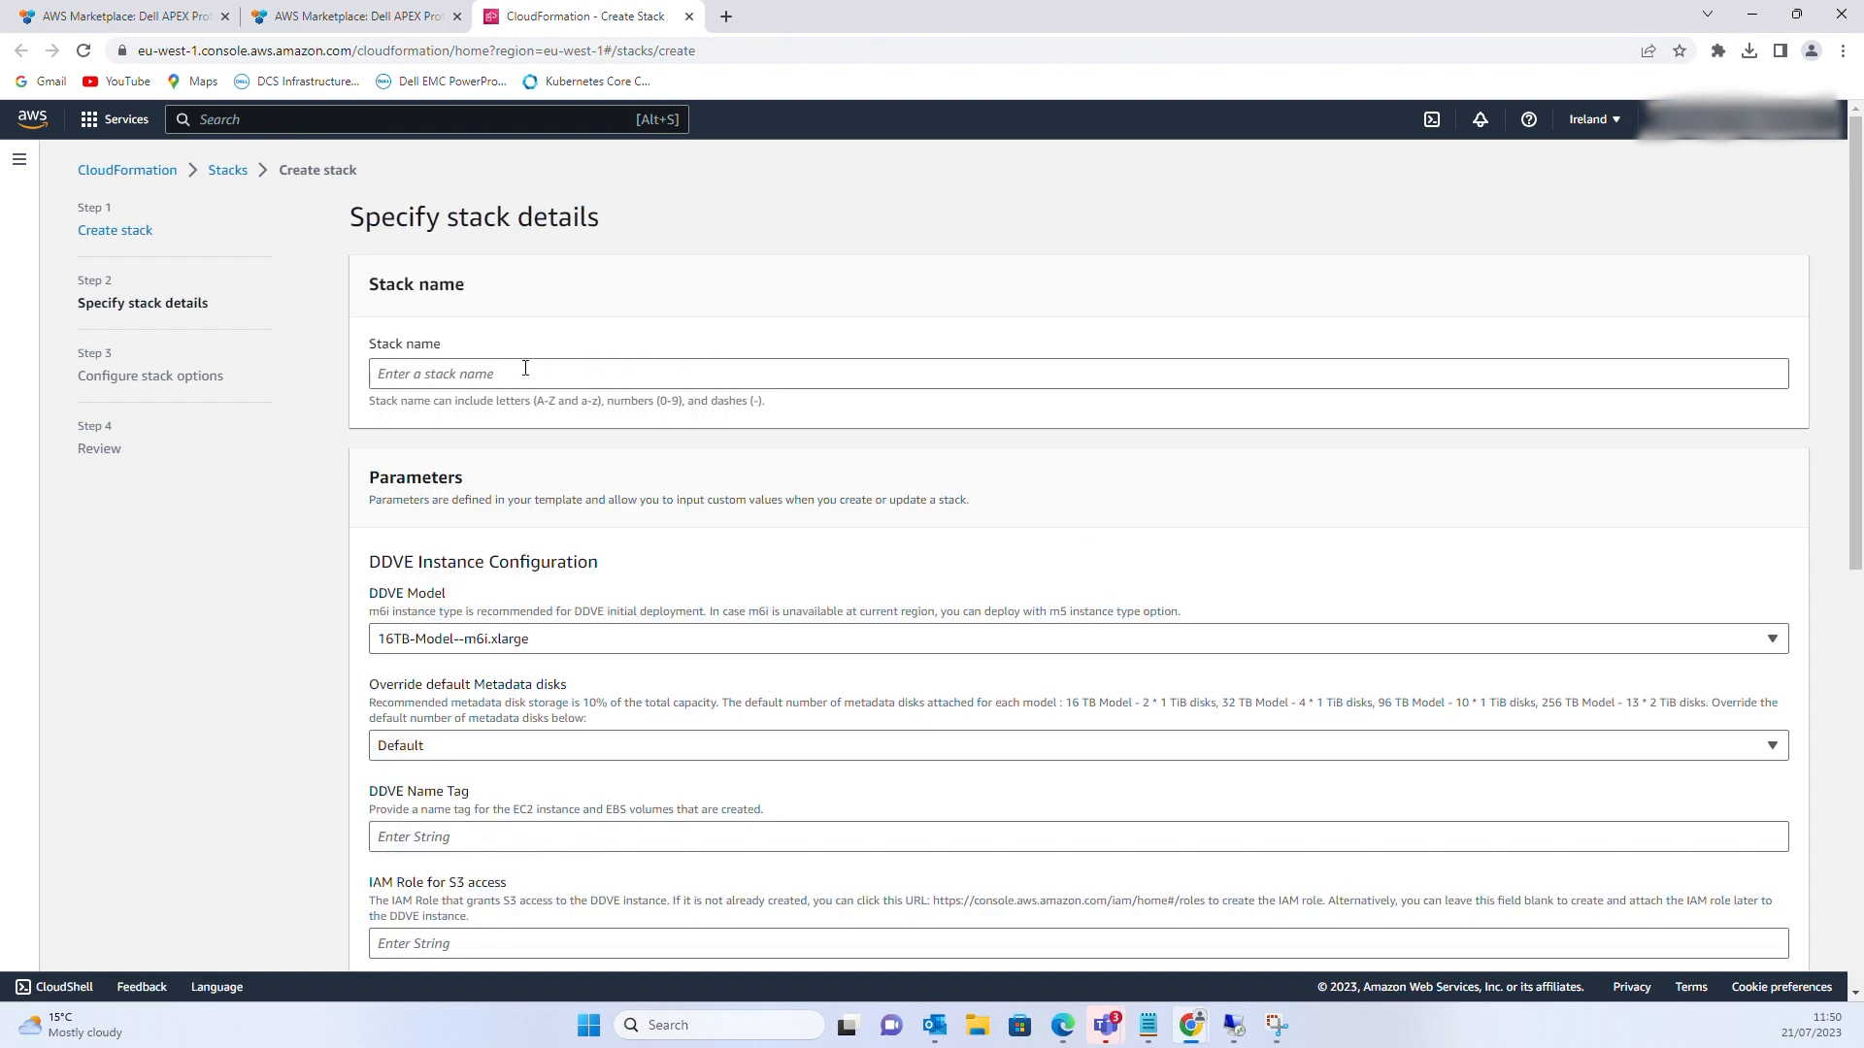
pyautogui.click(508, 368)
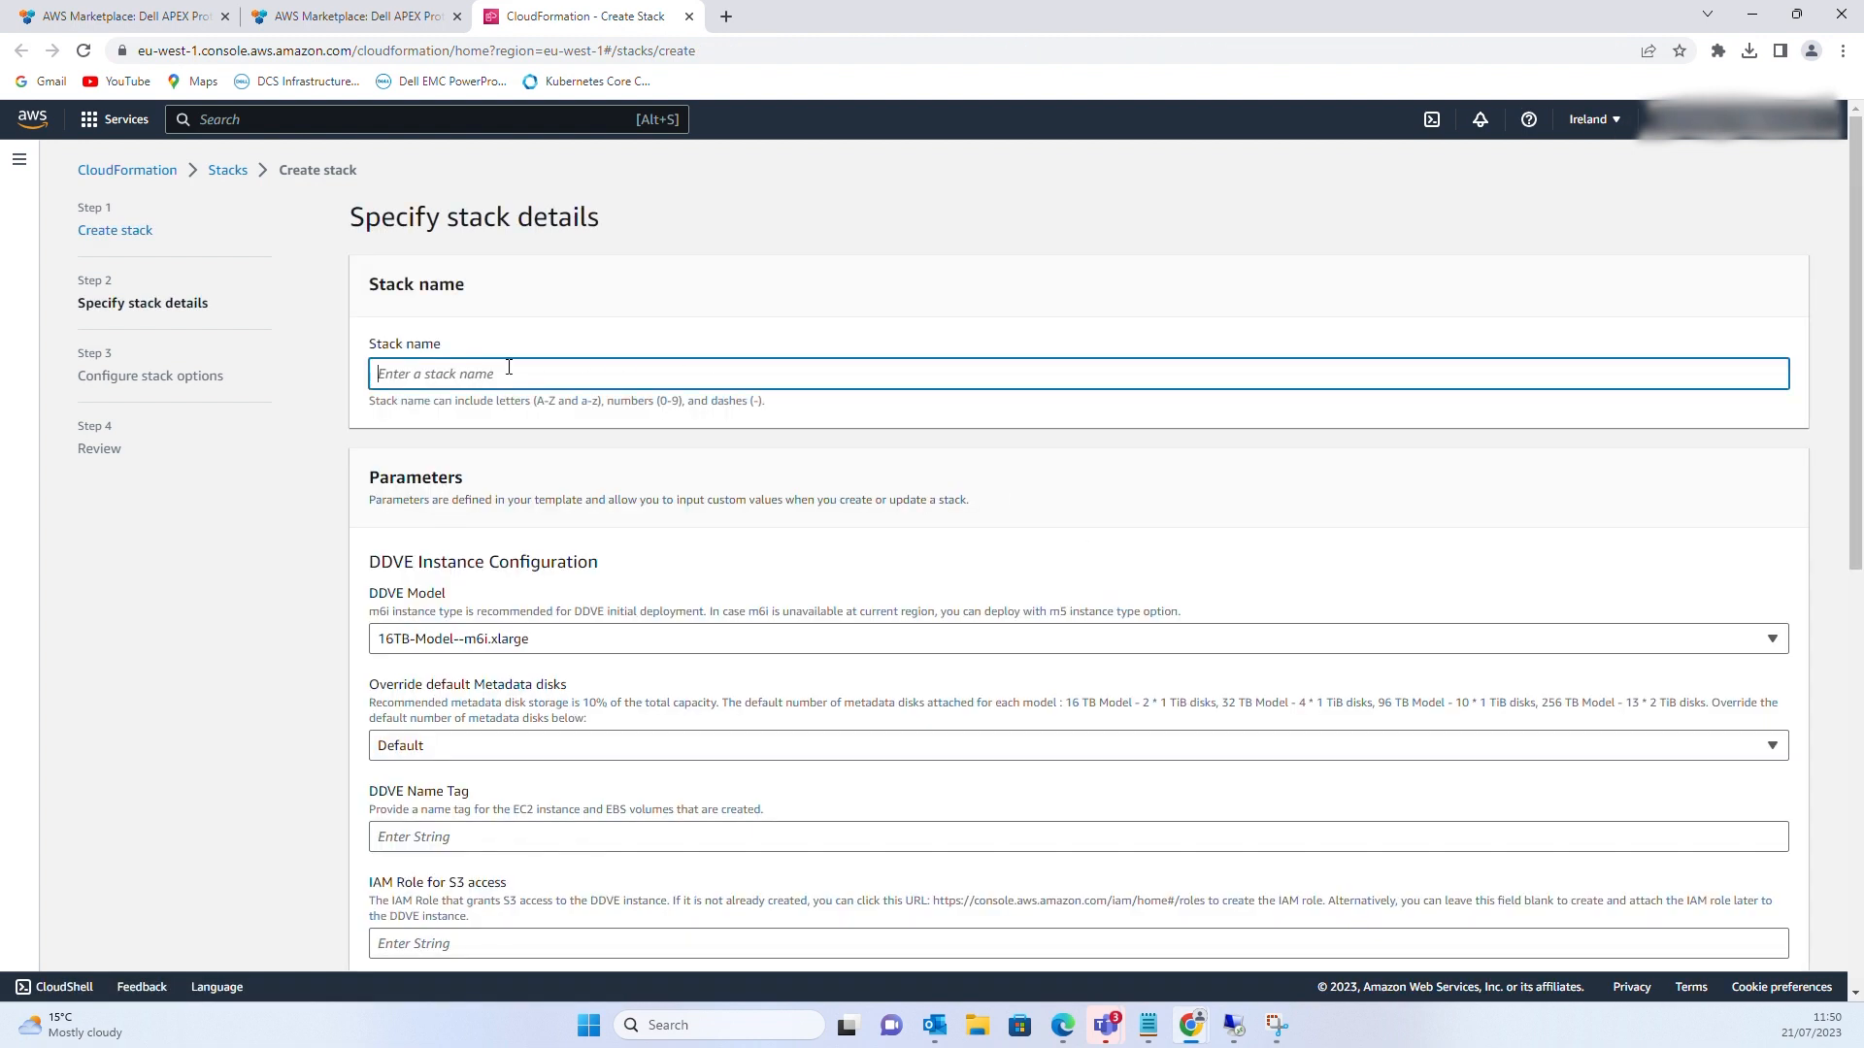
pyautogui.write('ddve-apex-demo')
pyautogui.scroll(-1, 678, 537)
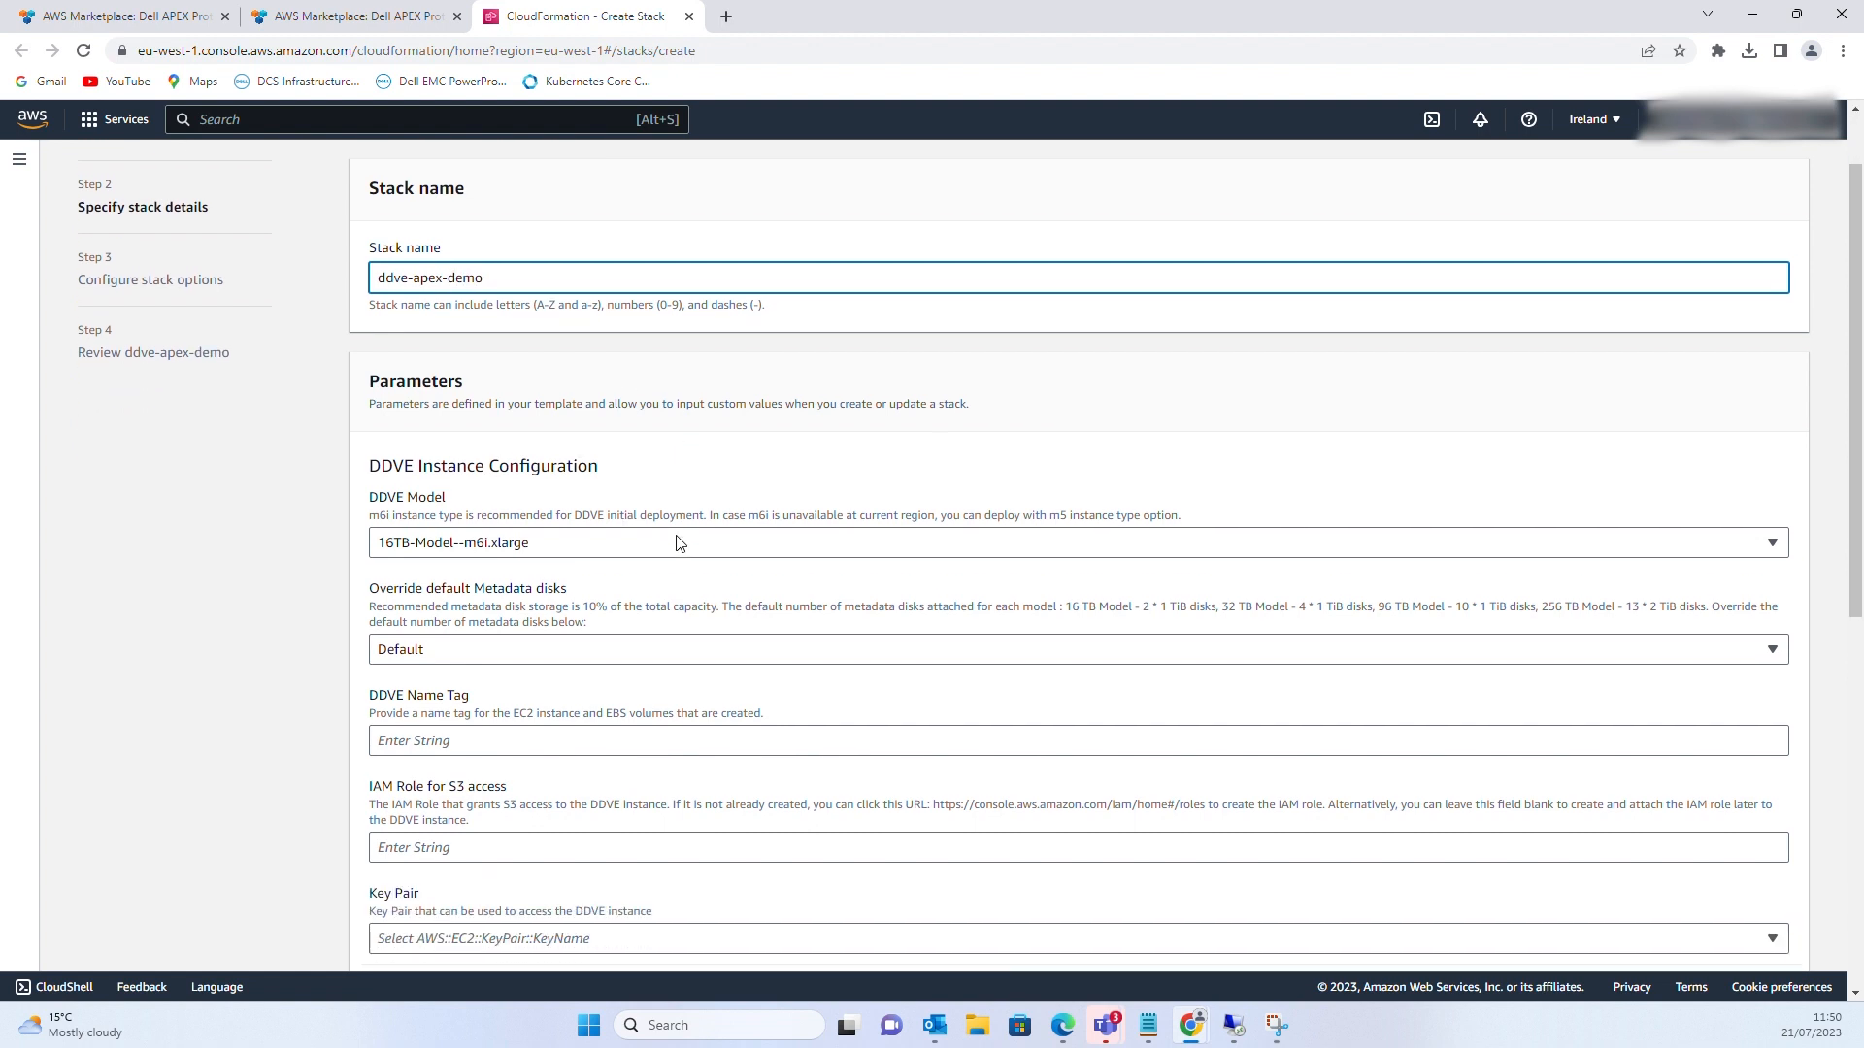
pyautogui.click(1782, 551)
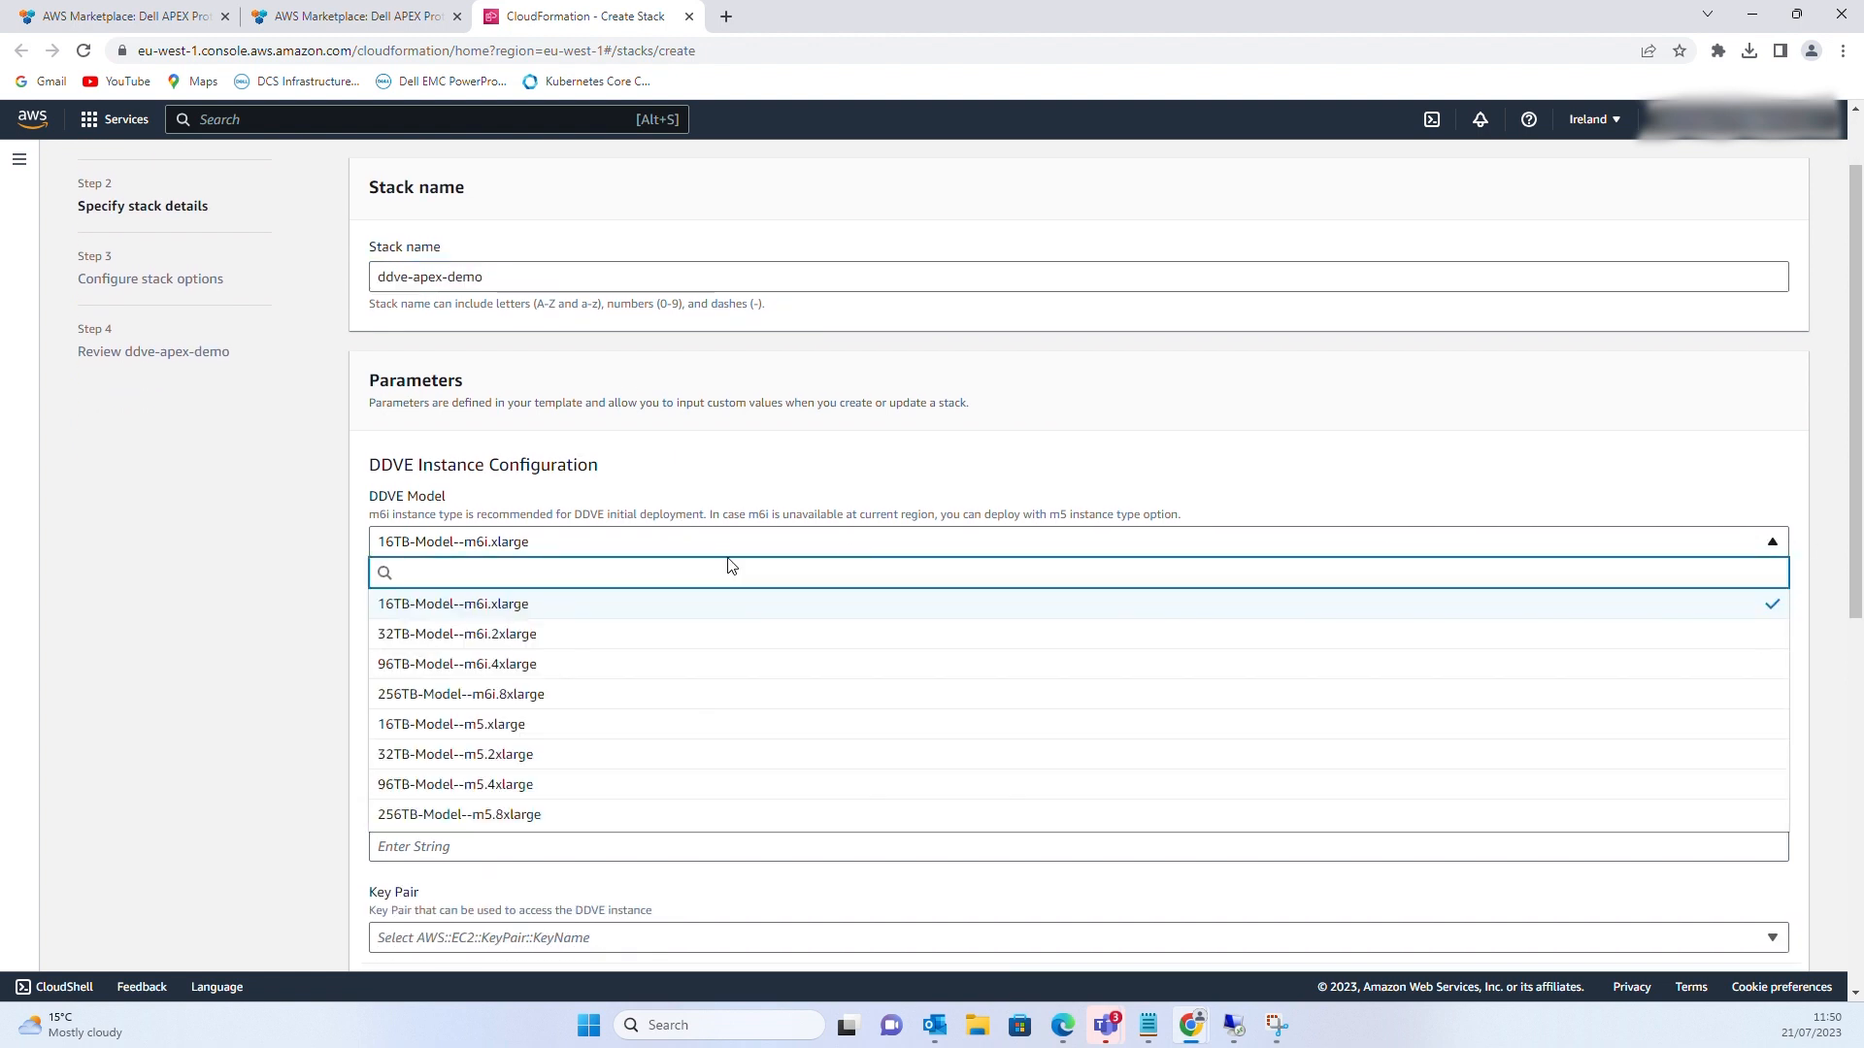
pyautogui.click(493, 606)
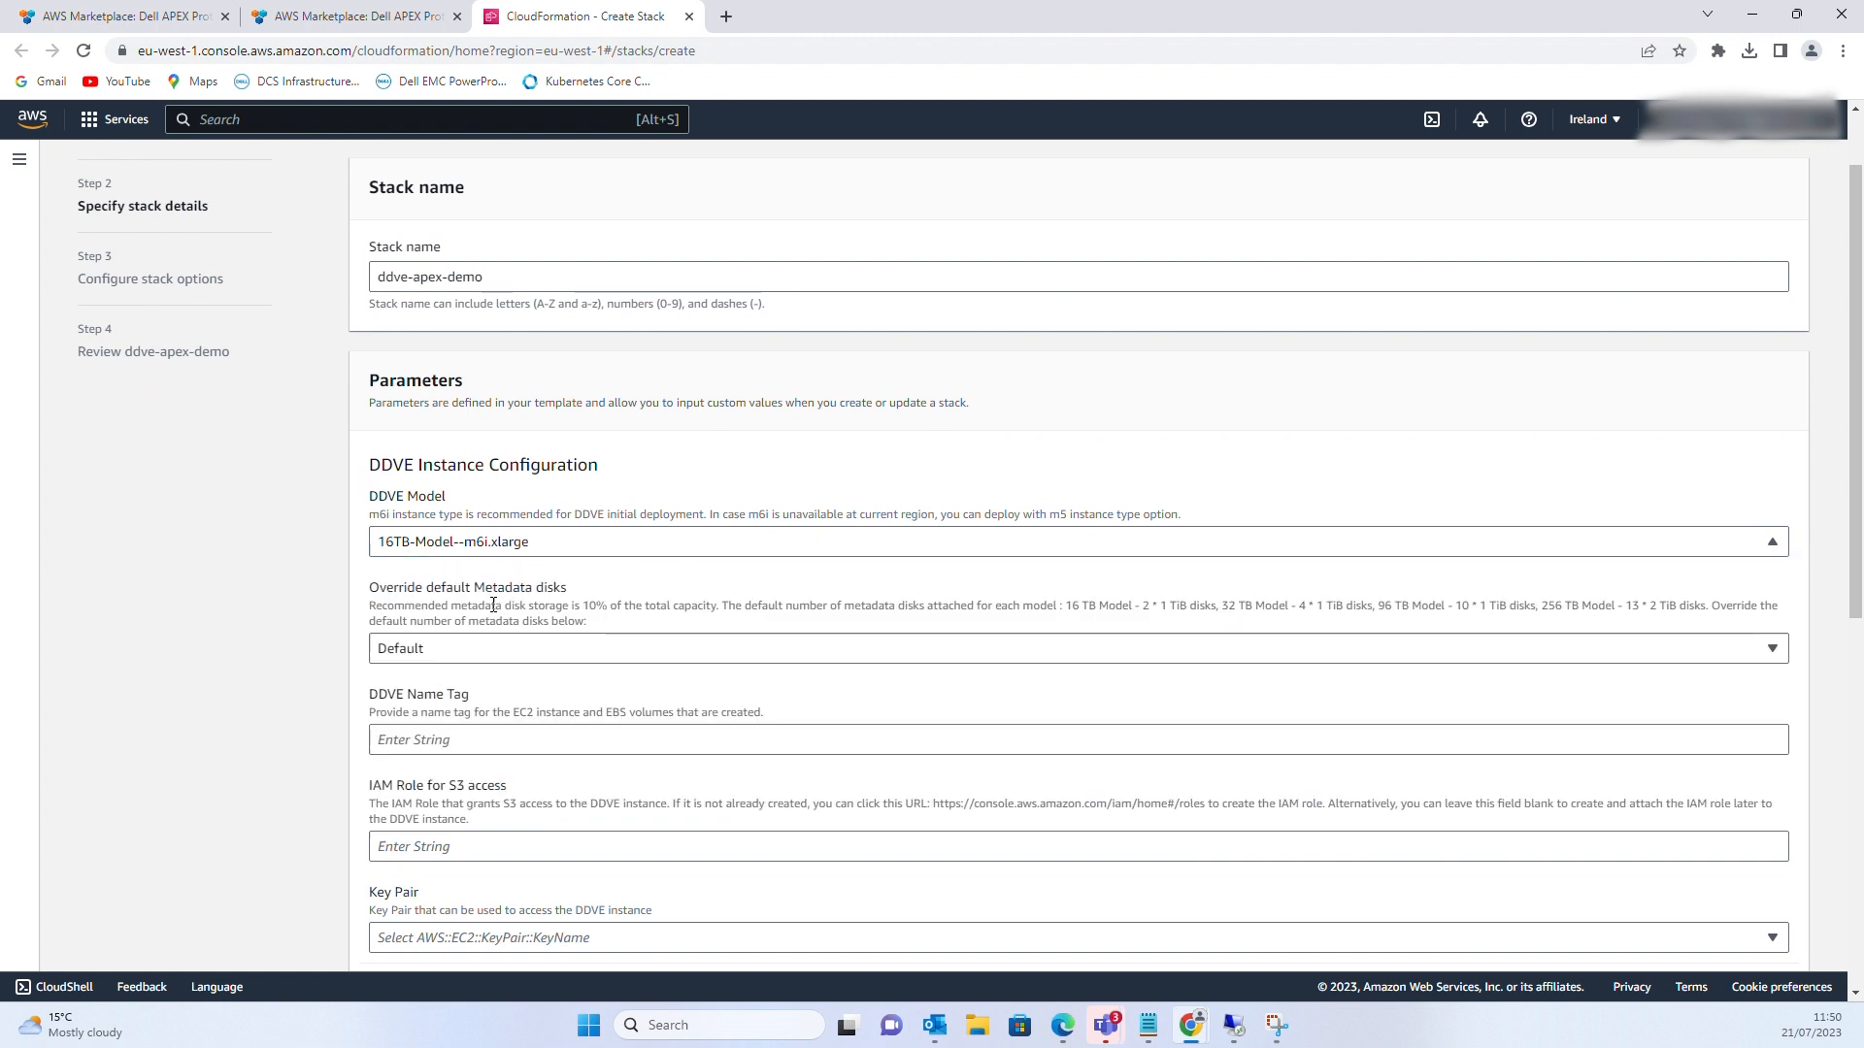
# Set metadata disks to 1, name tag ddve-apex-demo, and IAM role ddves3
pyautogui.click(418, 649)
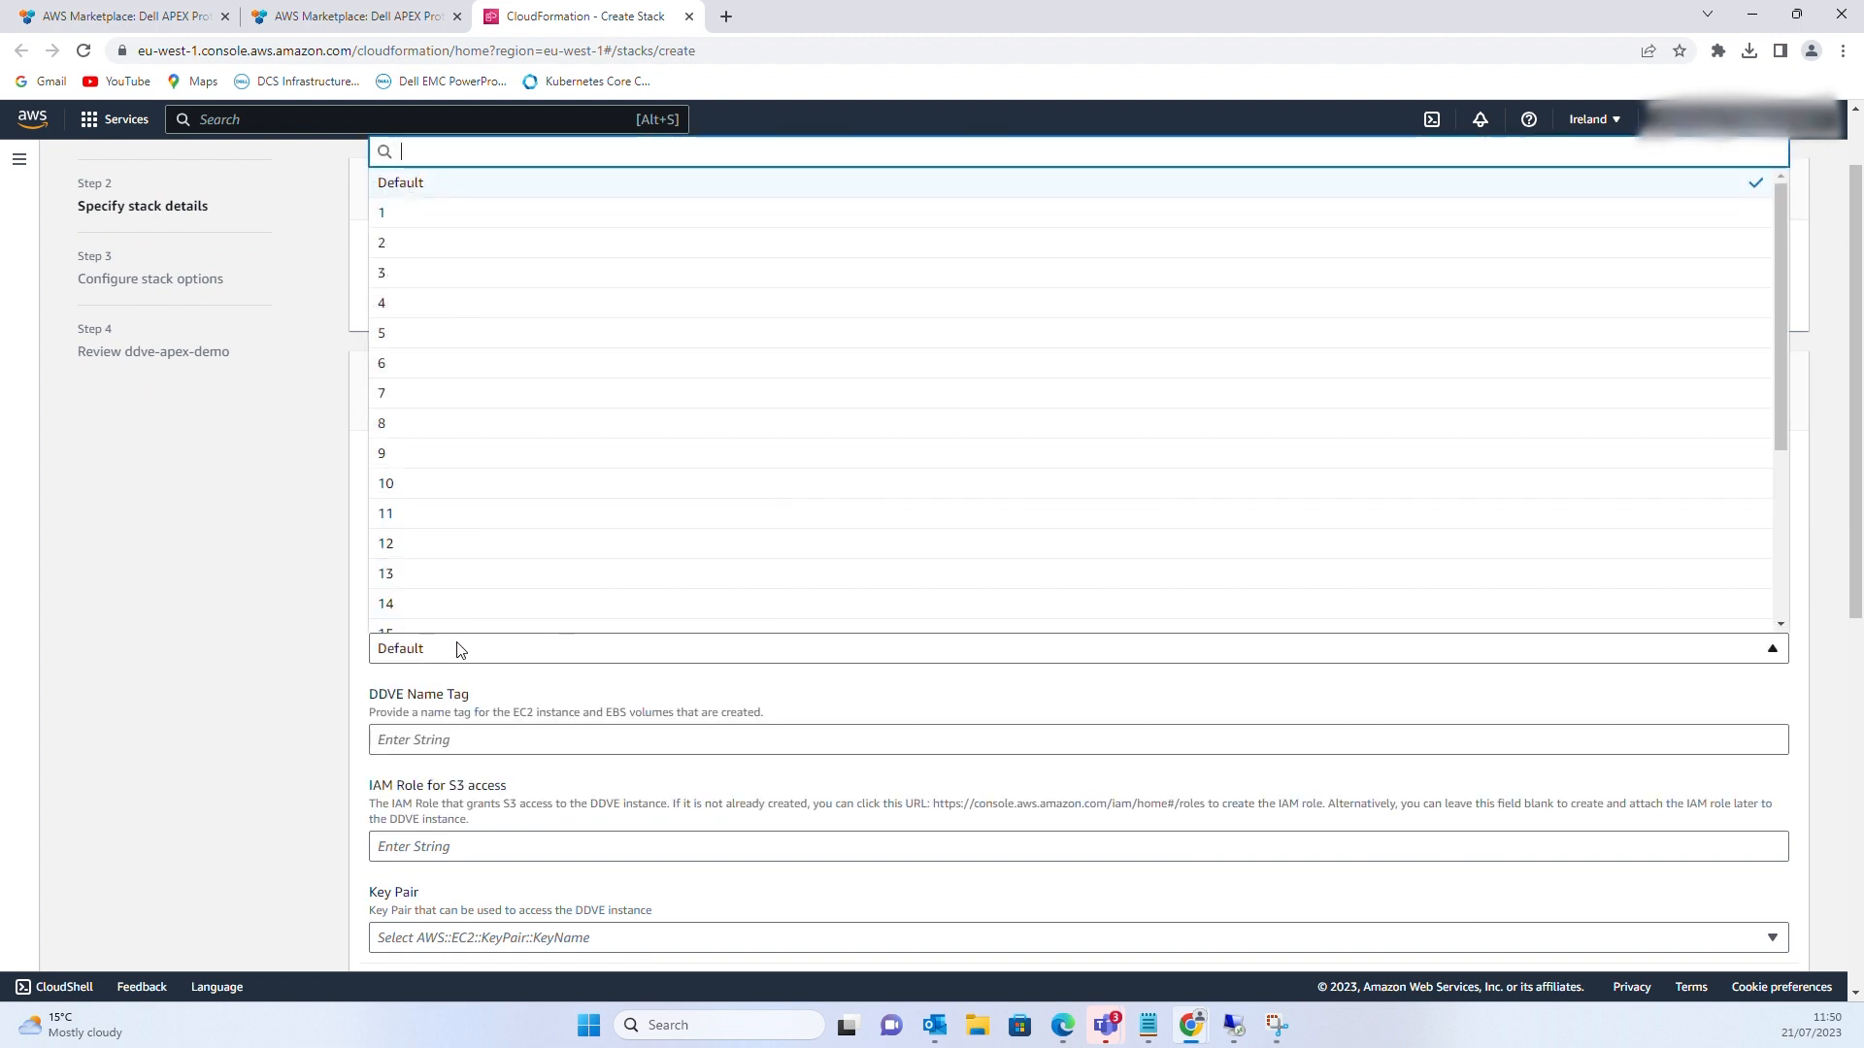
pyautogui.click(402, 223)
pyautogui.click(431, 742)
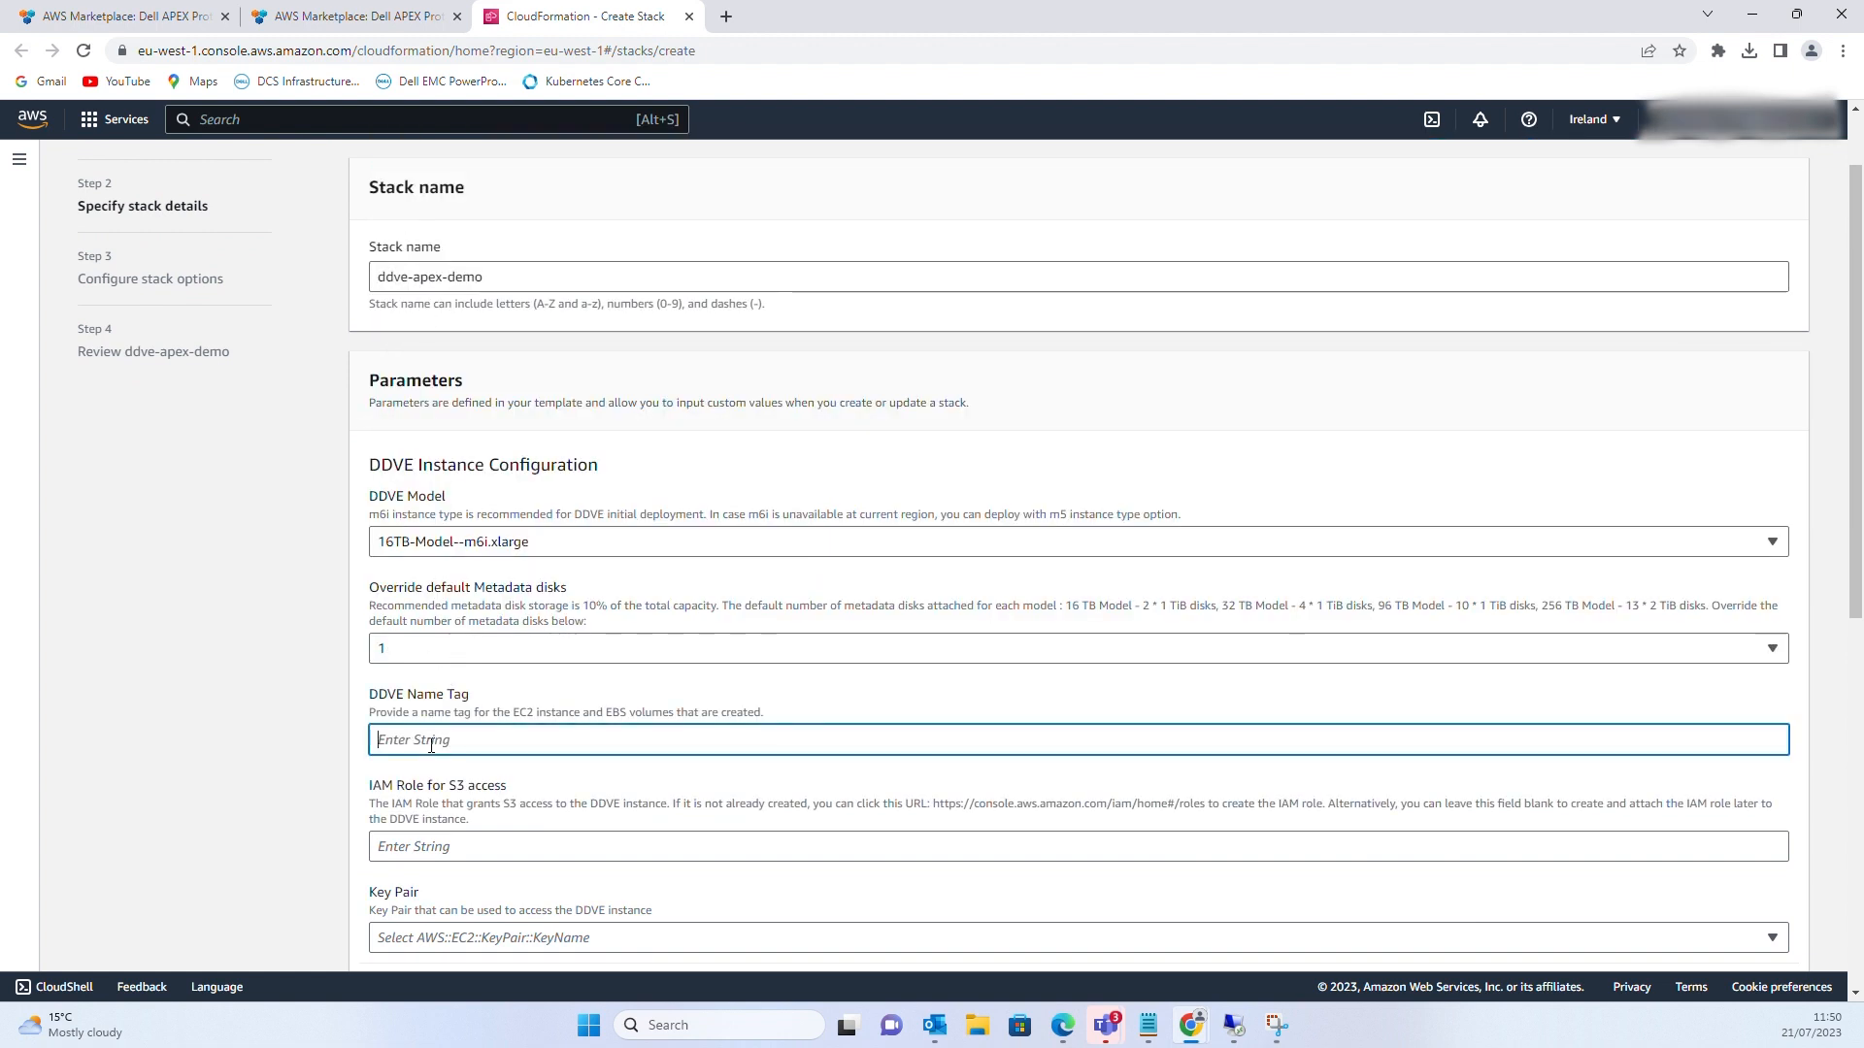
pyautogui.write('ddve-apex-demo')
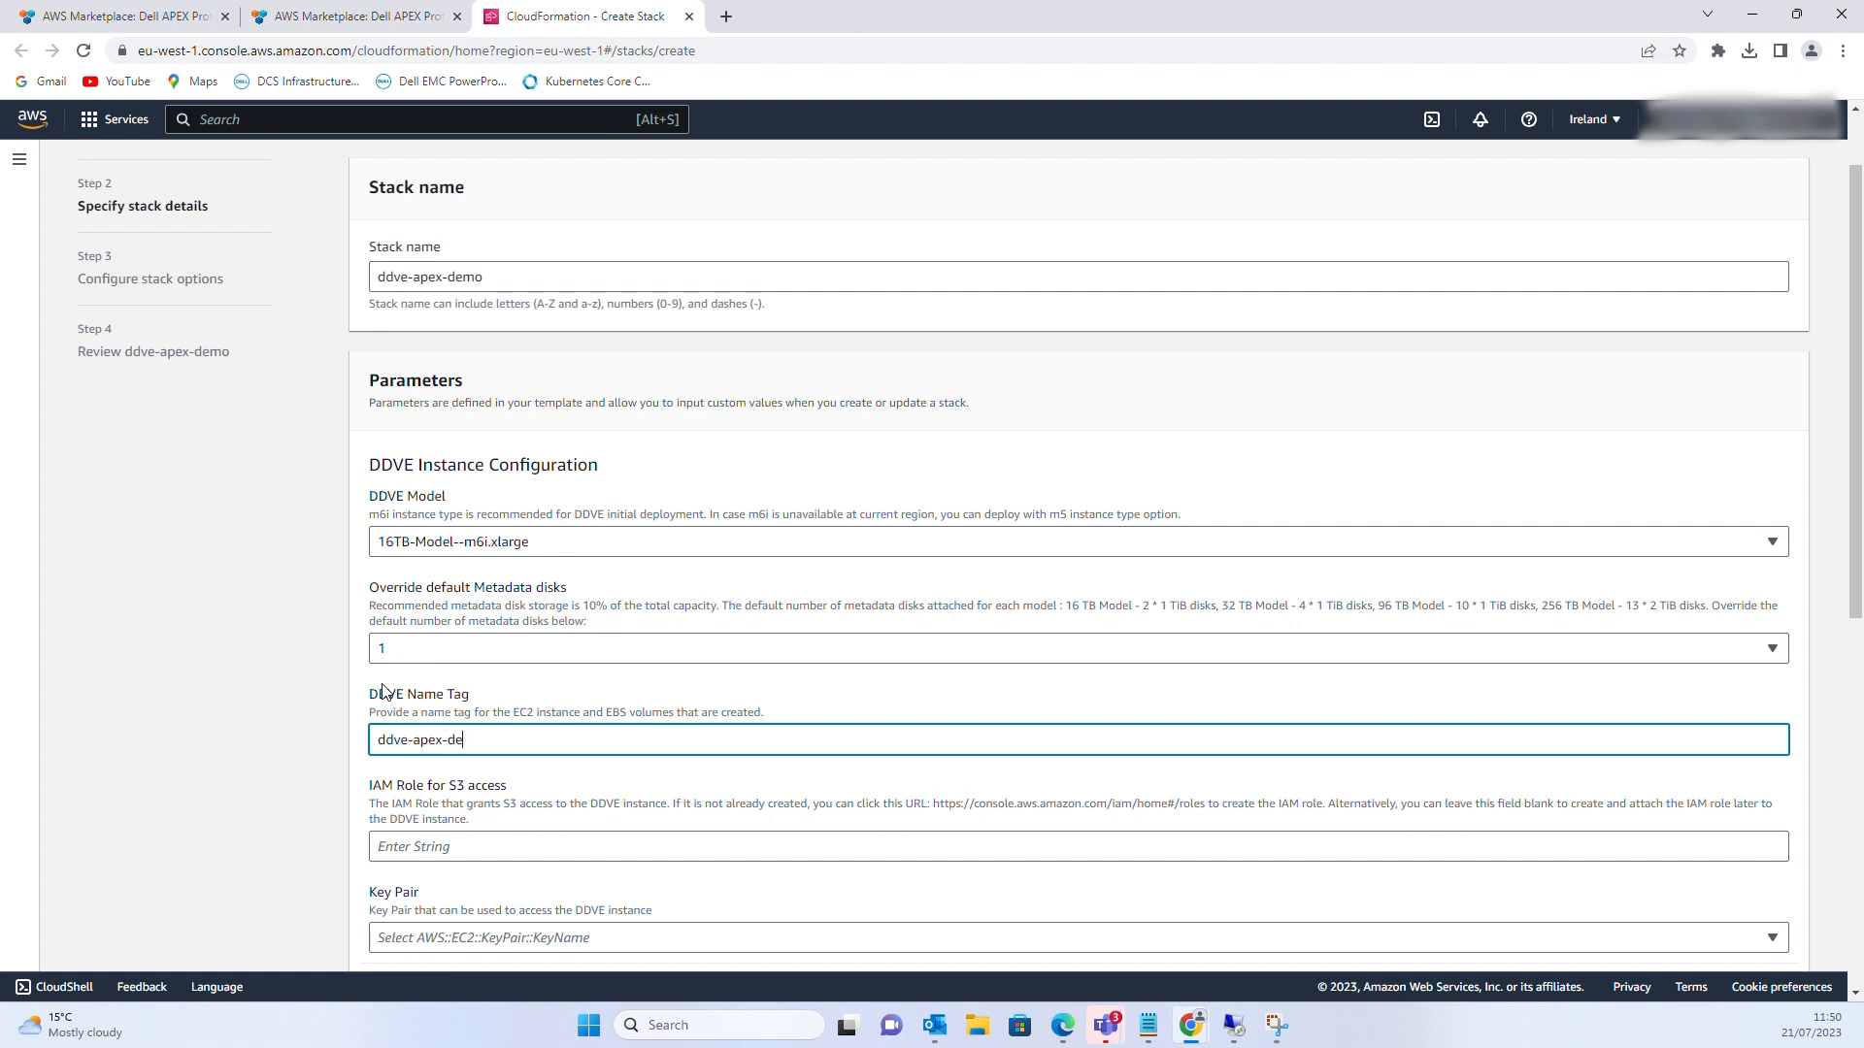
pyautogui.click(514, 853)
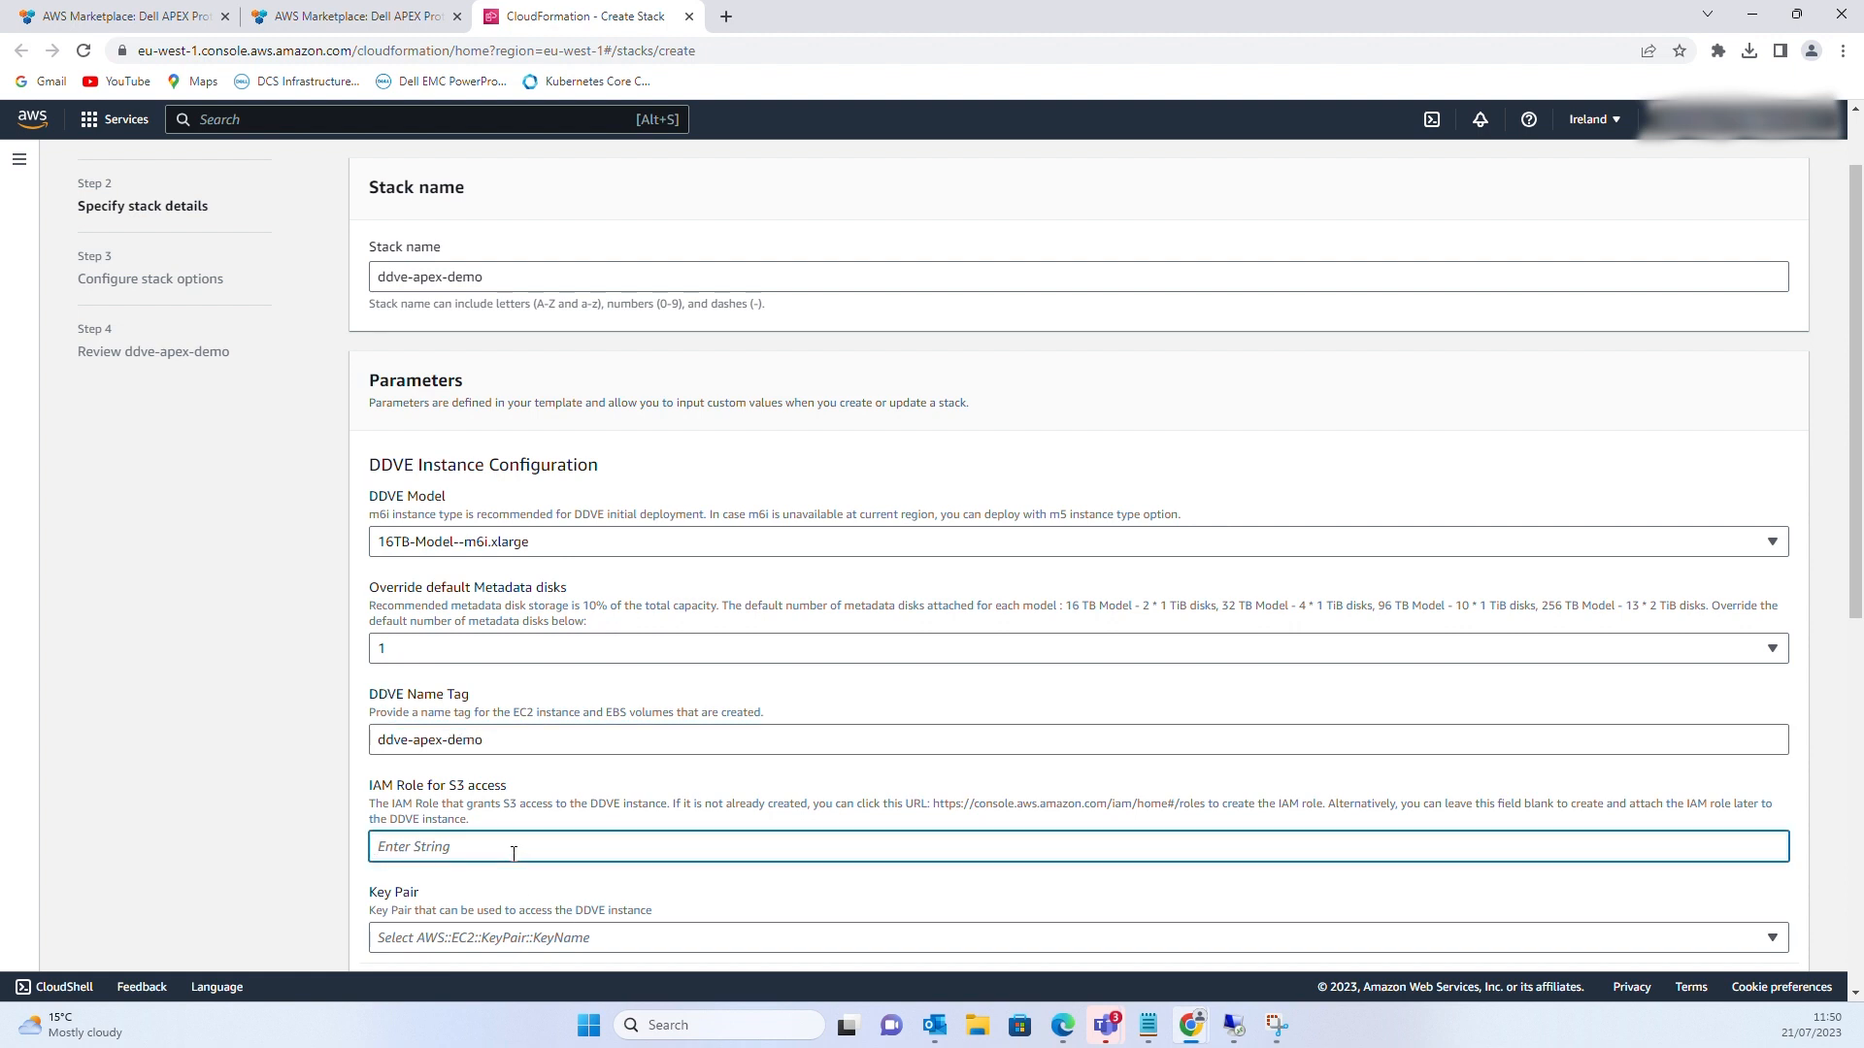
pyautogui.write('ddves3')
pyautogui.scroll(-1, 560, 776)
pyautogui.scroll(-2, 529, 781)
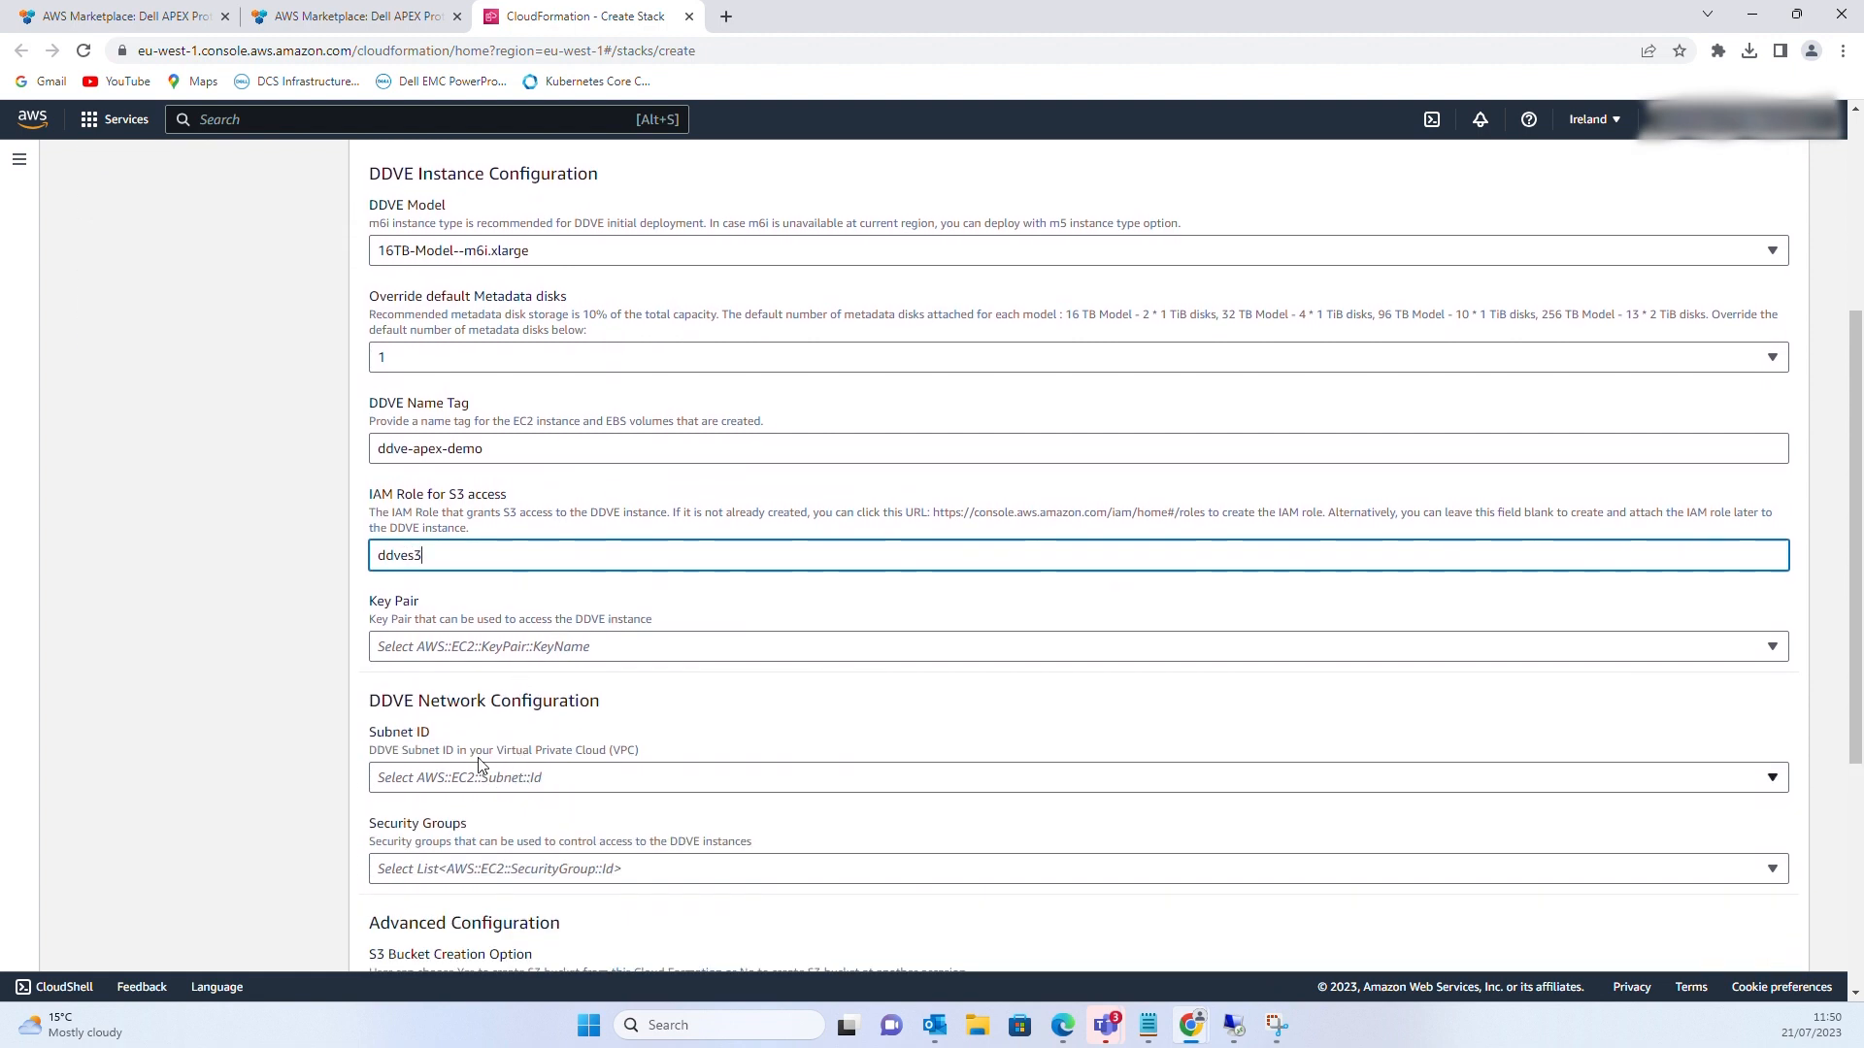
# Choose the DDVE-KEY-PAIR key pair and the AZ2-Private-201 subnet
pyautogui.click(424, 647)
pyautogui.click(431, 741)
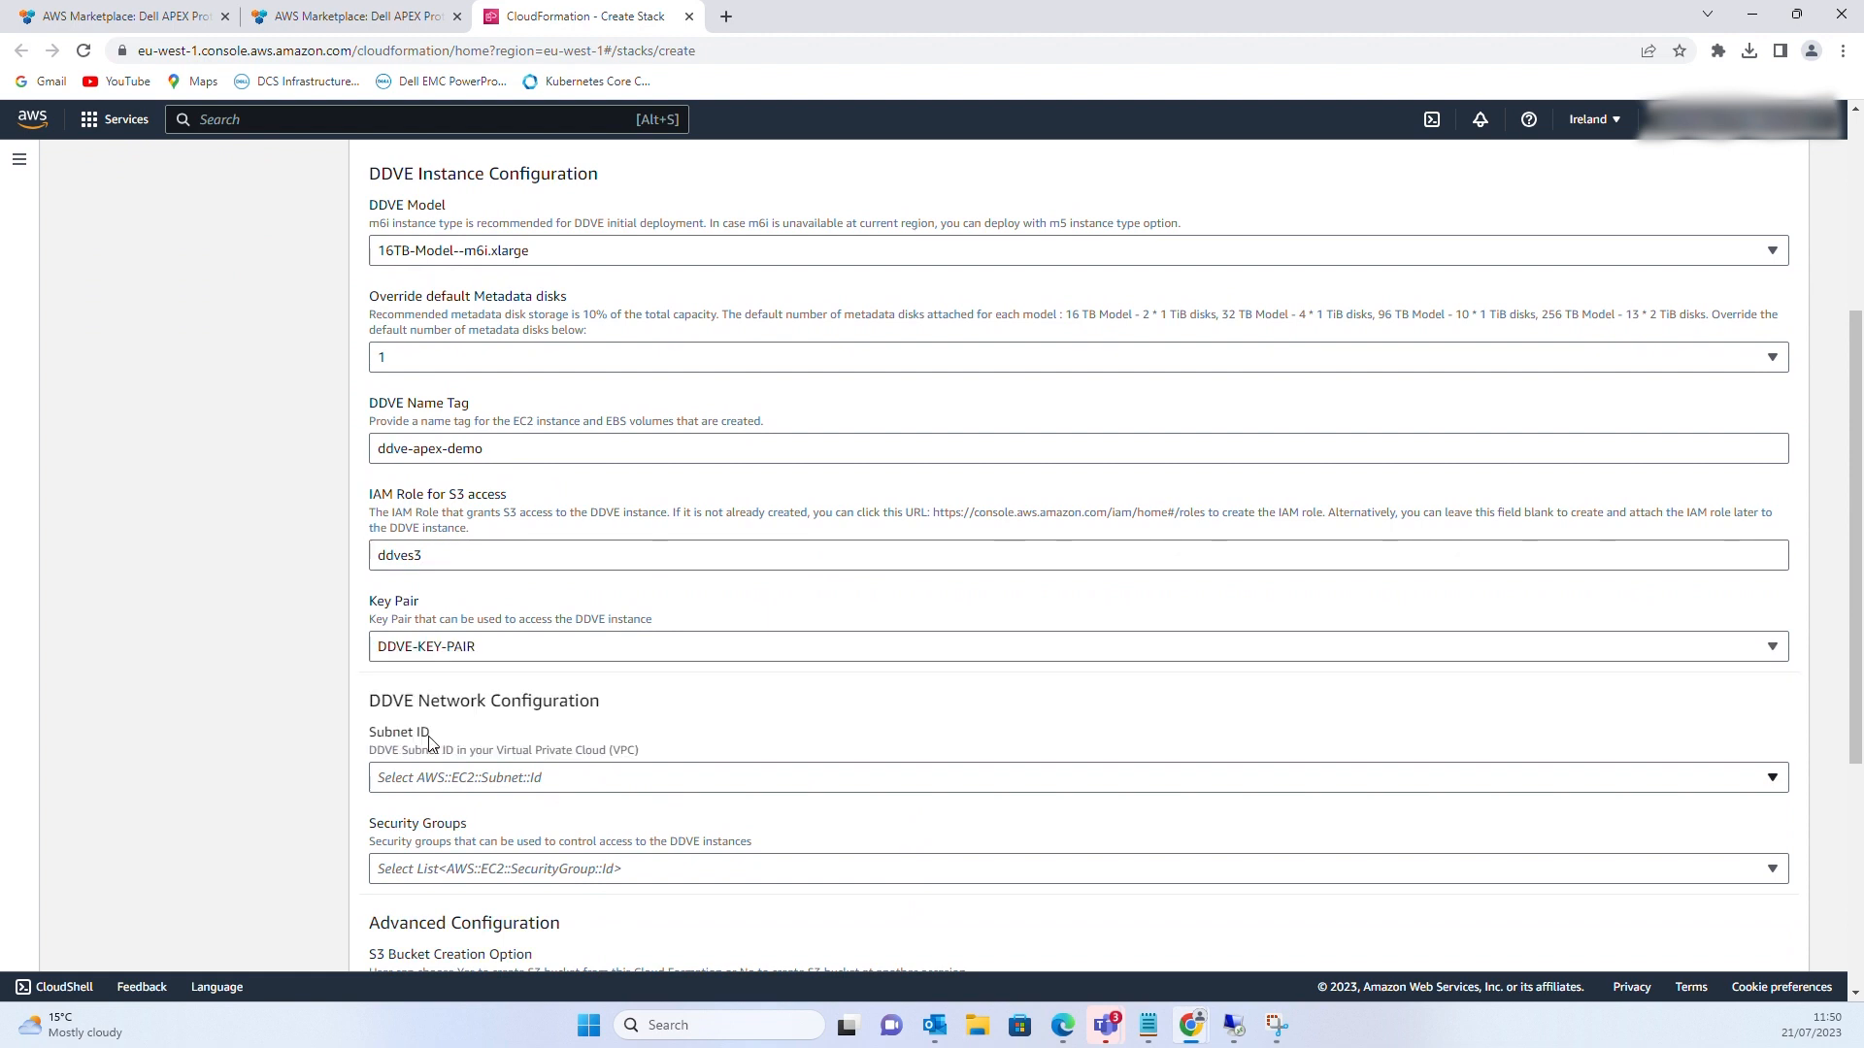
pyautogui.click(439, 777)
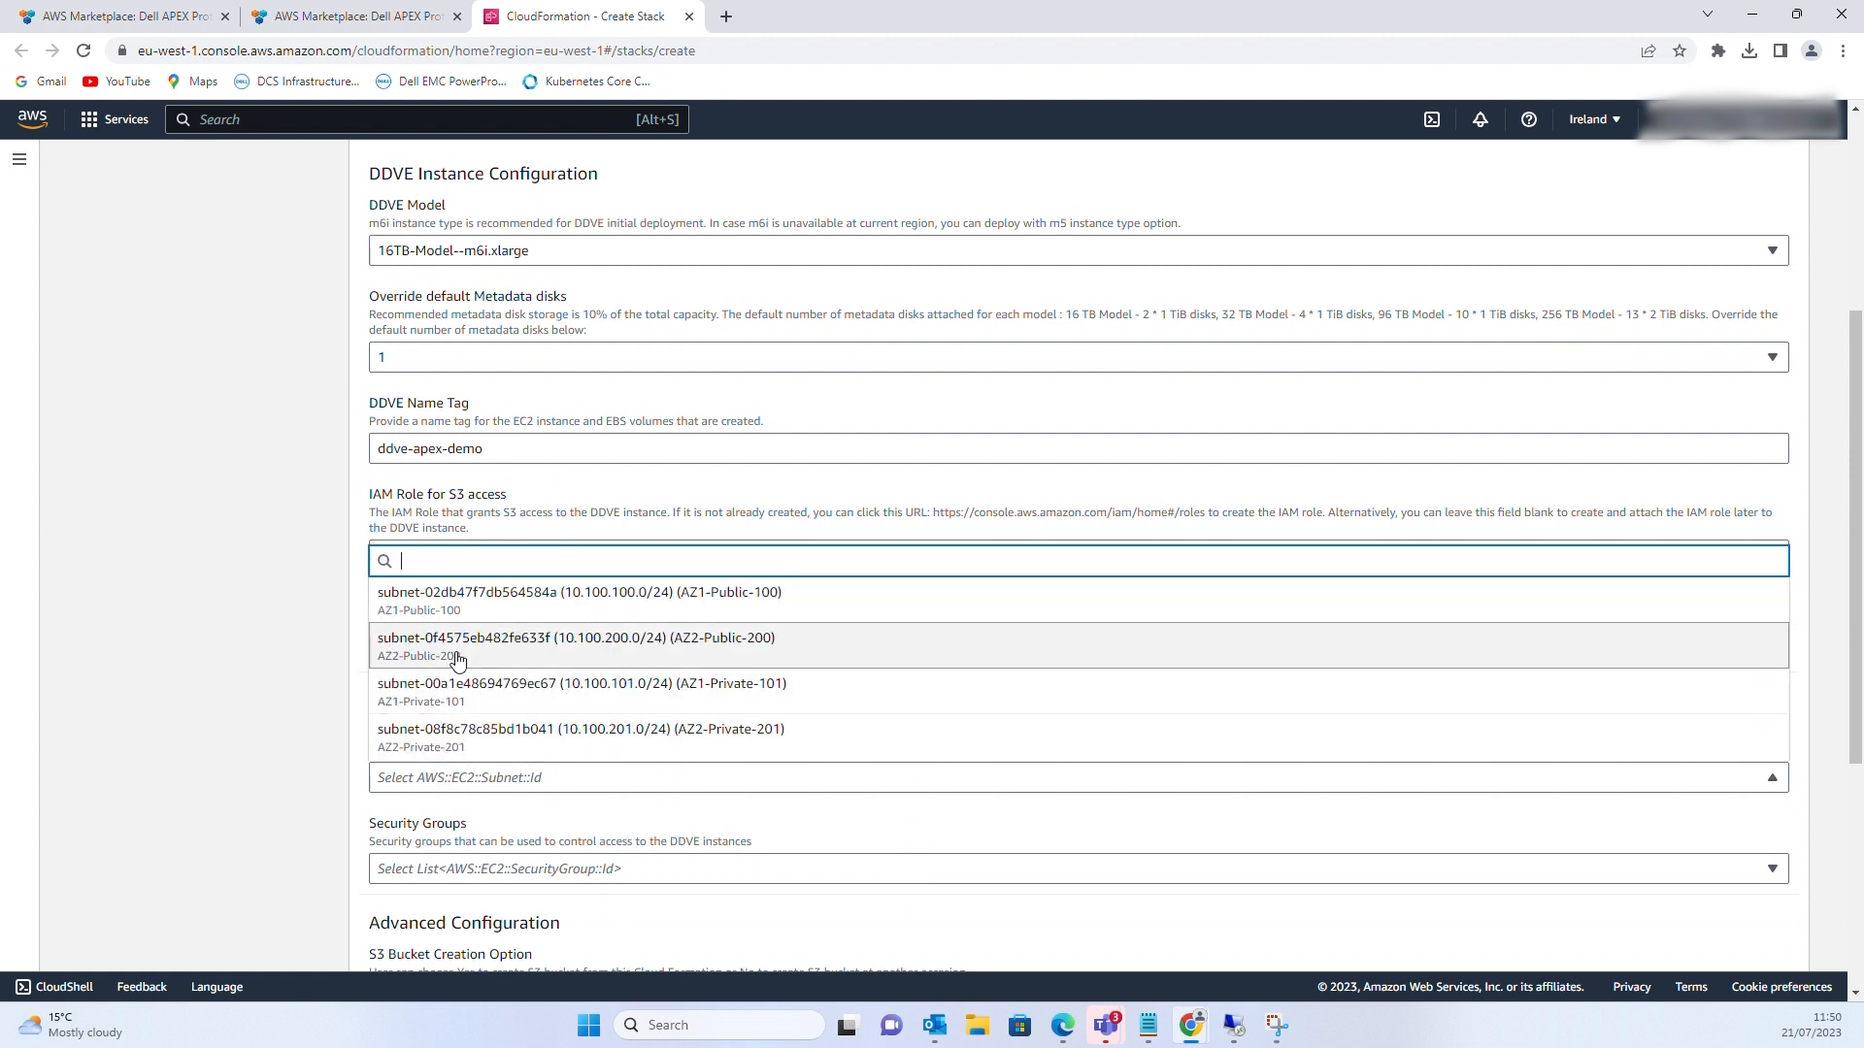
pyautogui.click(464, 748)
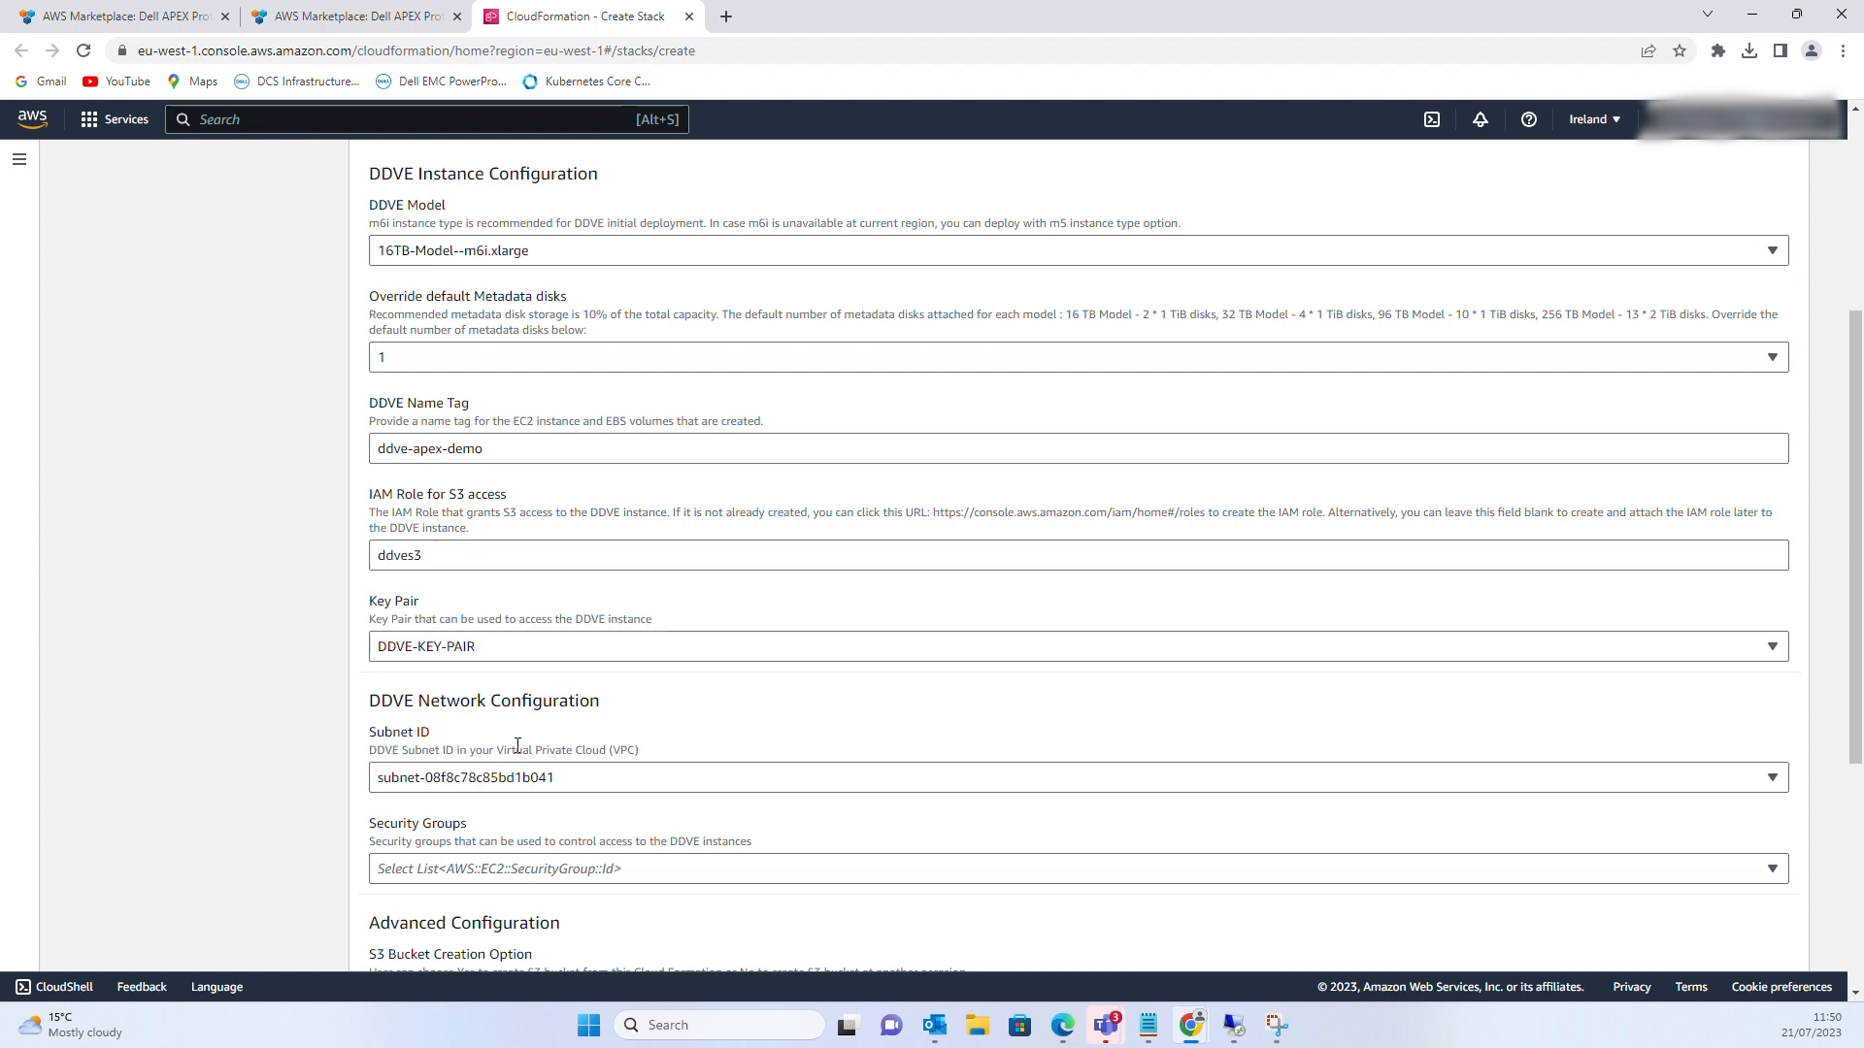
pyautogui.scroll(-1, 523, 745)
pyautogui.scroll(-2, 523, 744)
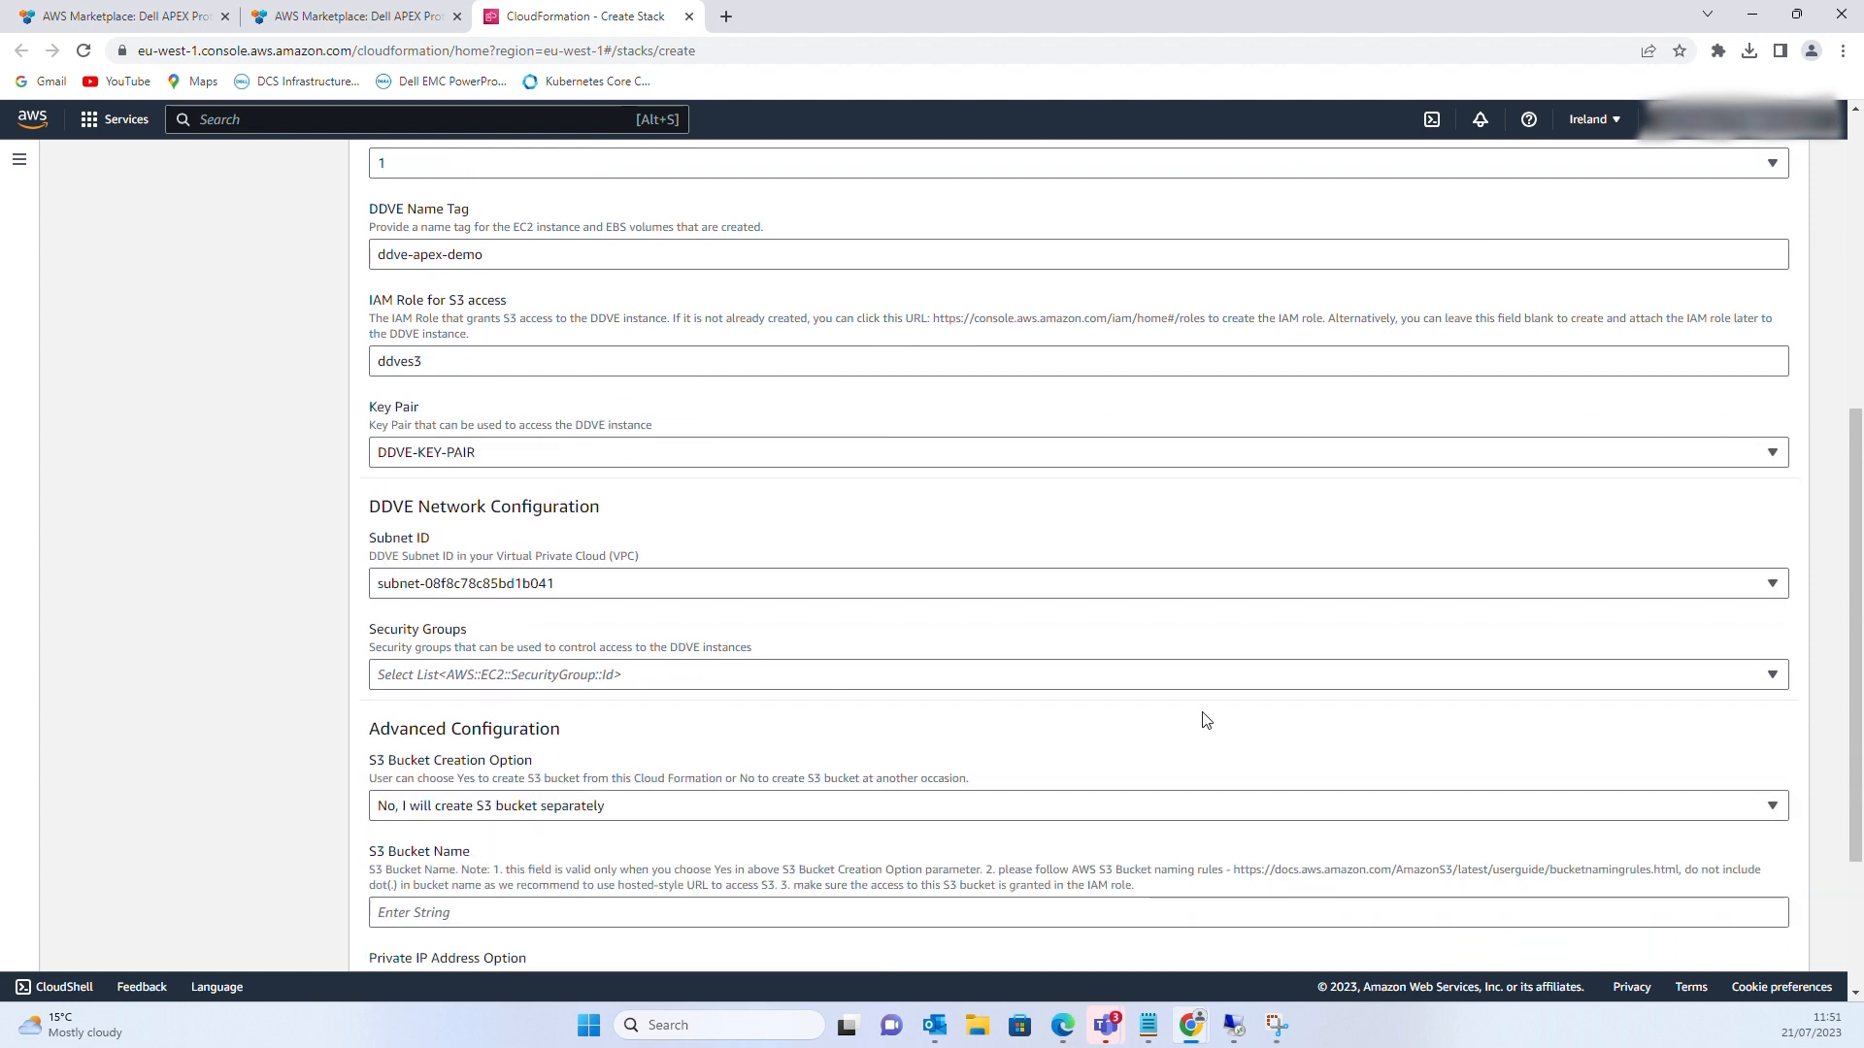
# Attach the Cloudformation-DDVE-SG security group and continue to stack options
pyautogui.click(1772, 677)
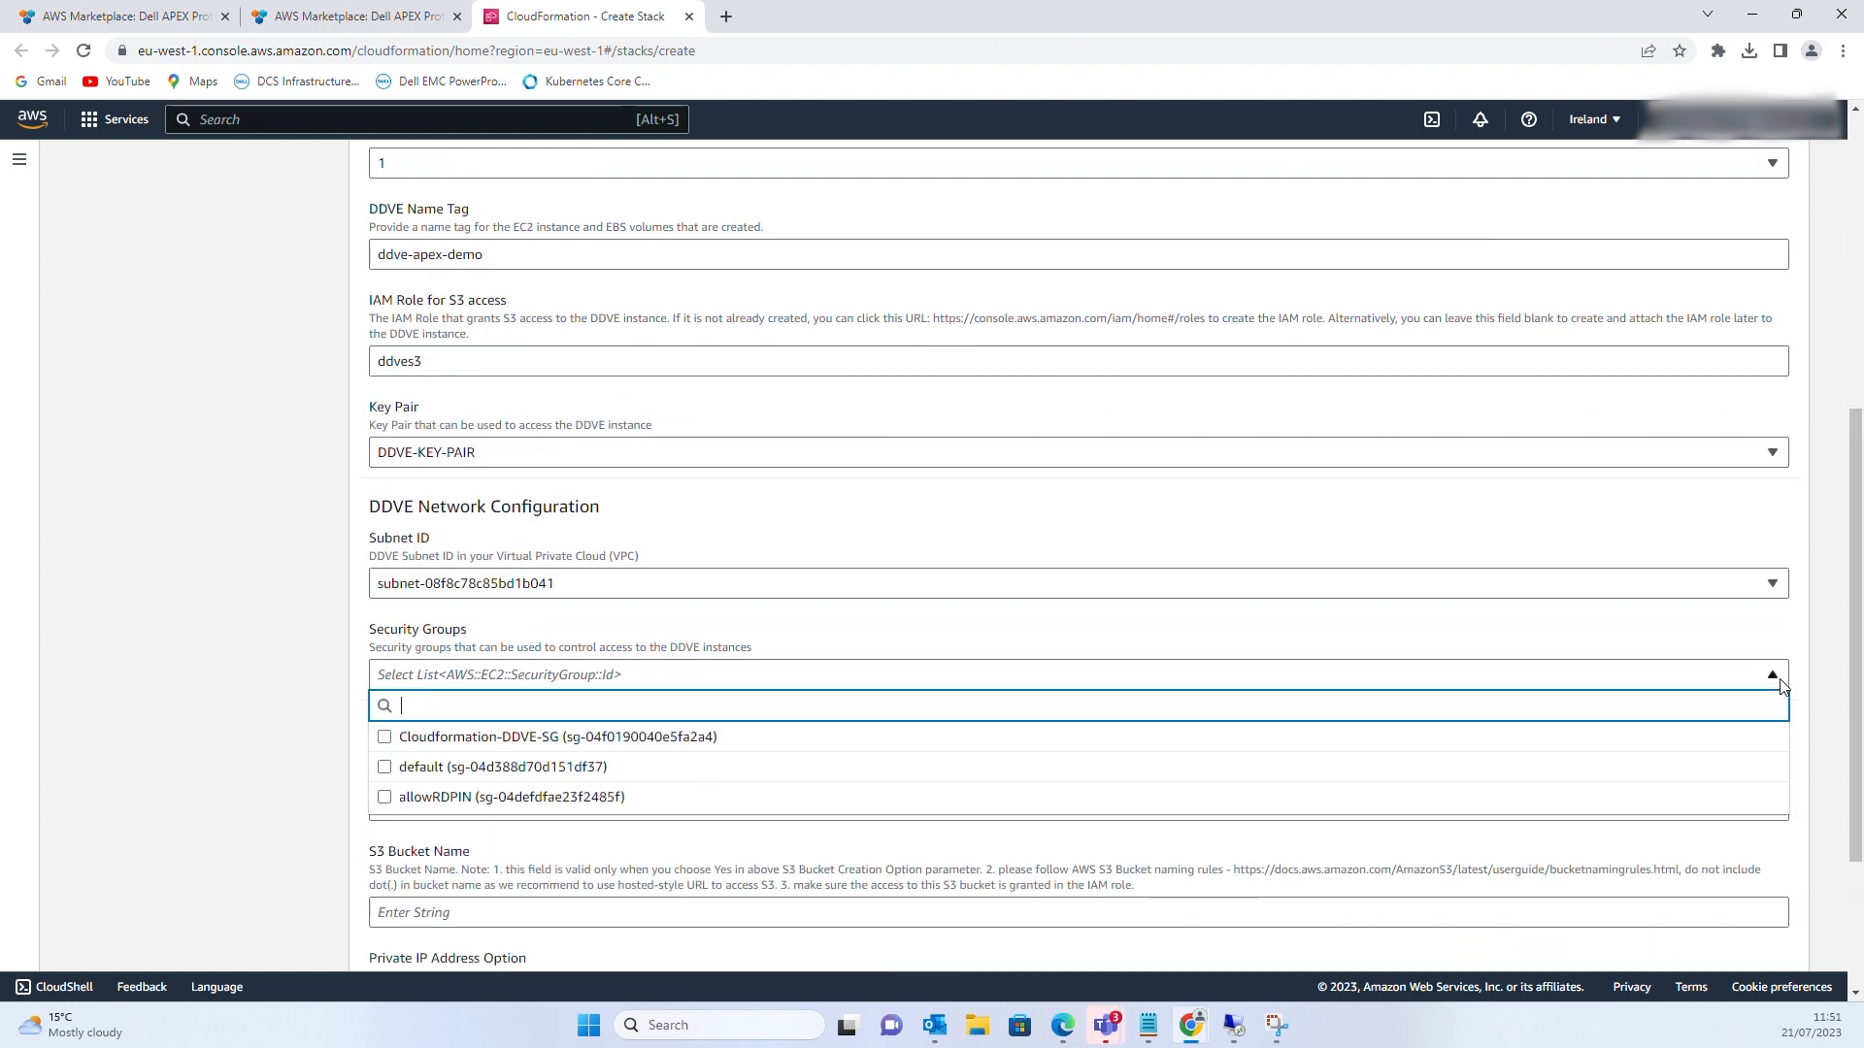
pyautogui.click(384, 740)
pyautogui.scroll(-1, 562, 715)
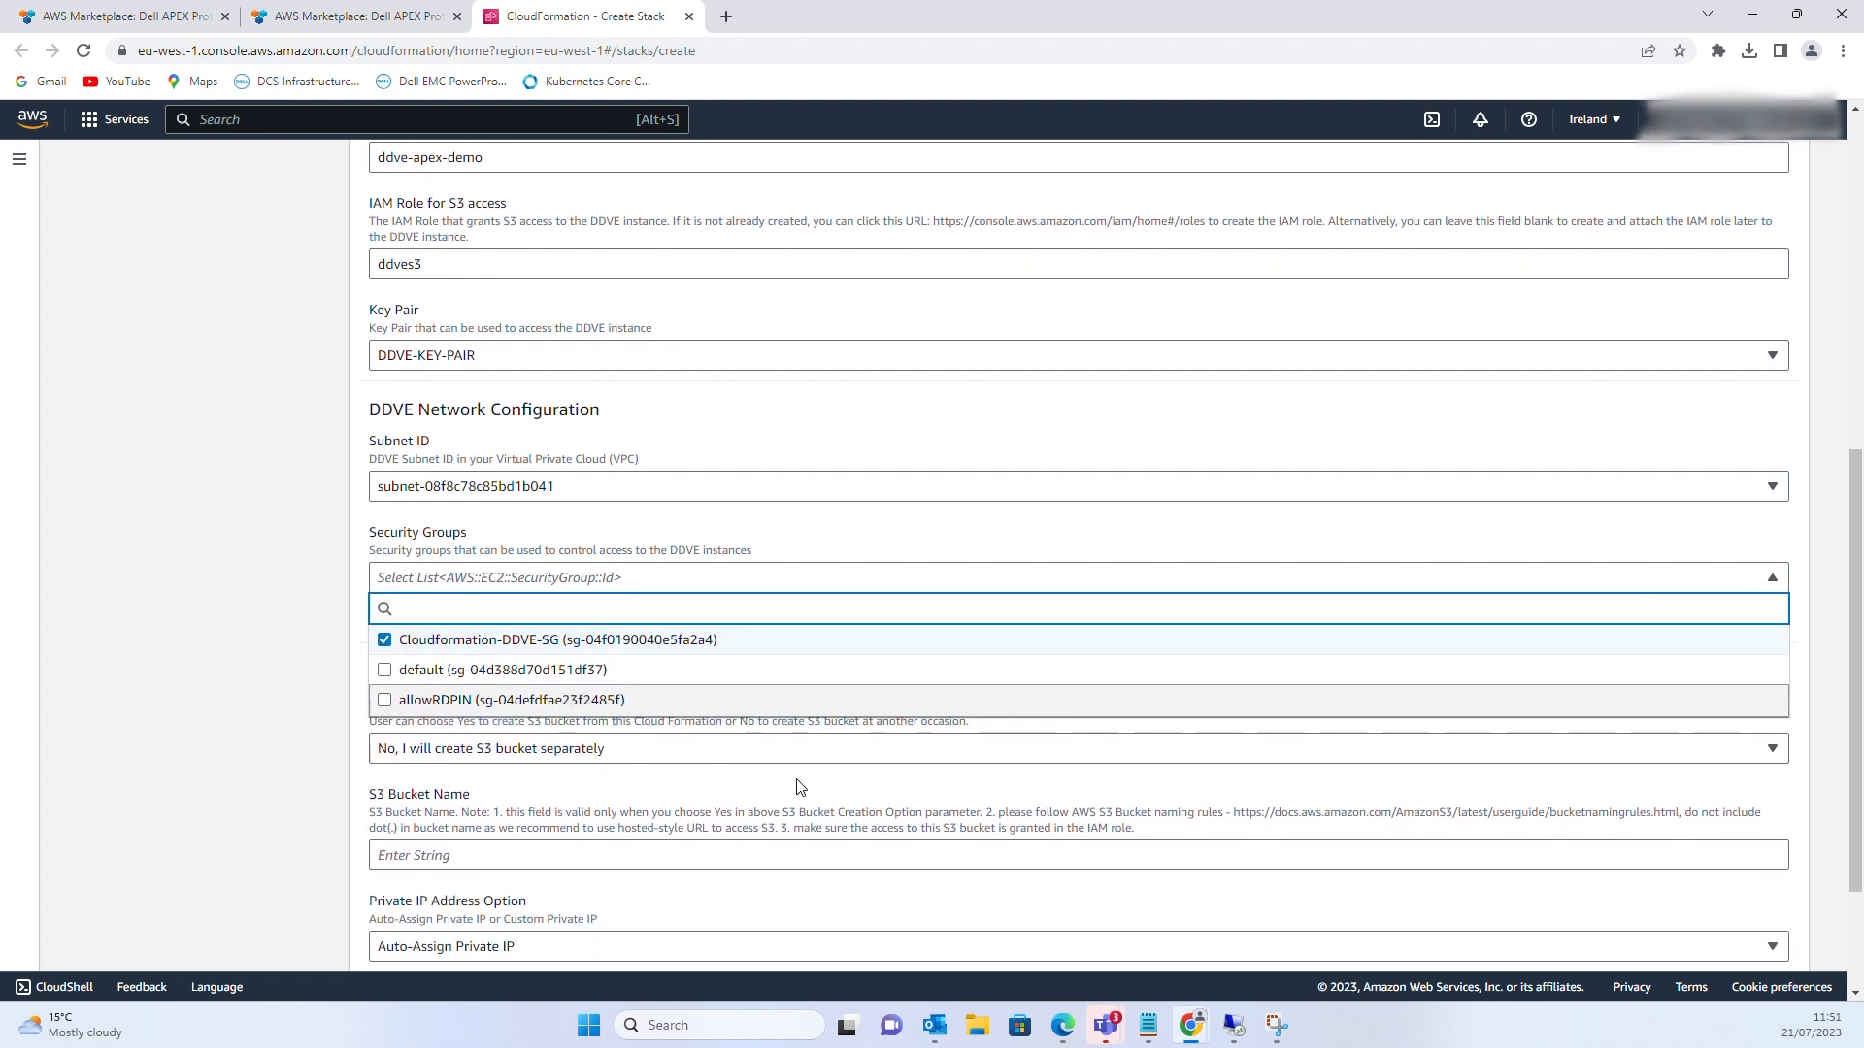
pyautogui.click(800, 788)
pyautogui.scroll(-2, 726, 728)
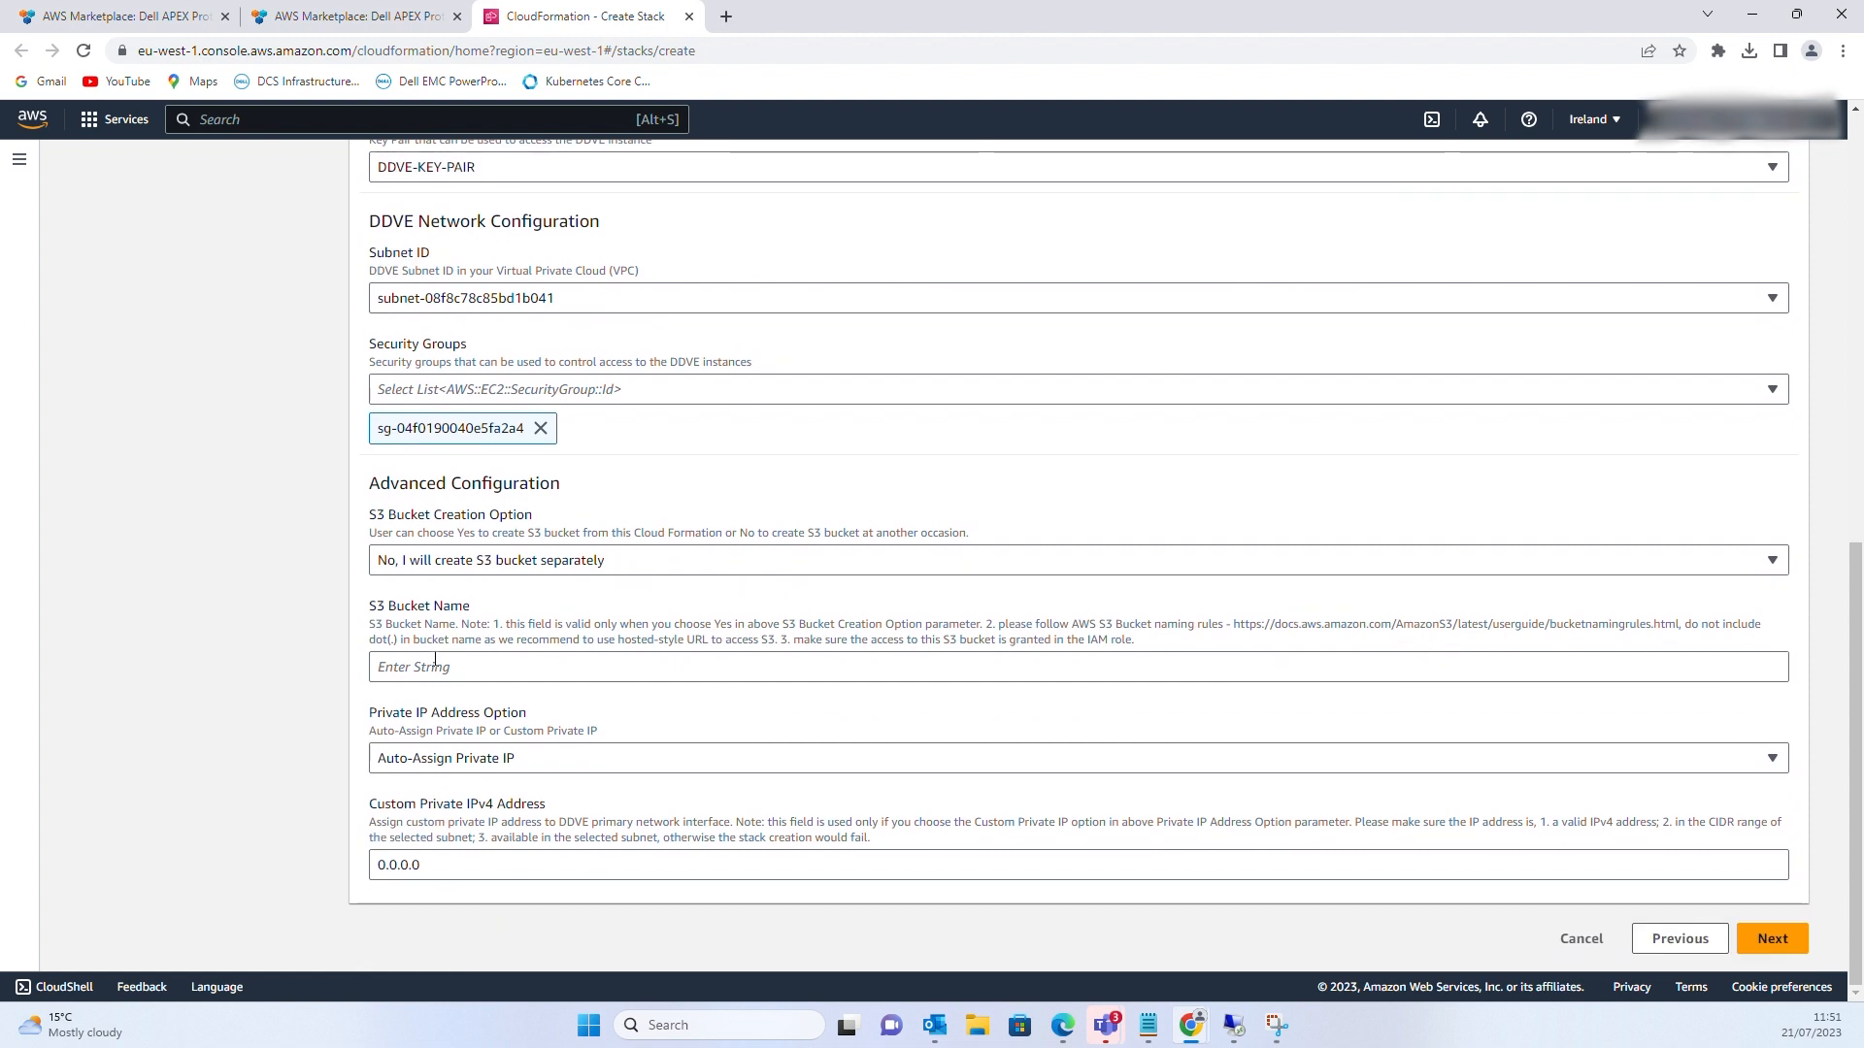
pyautogui.click(1763, 938)
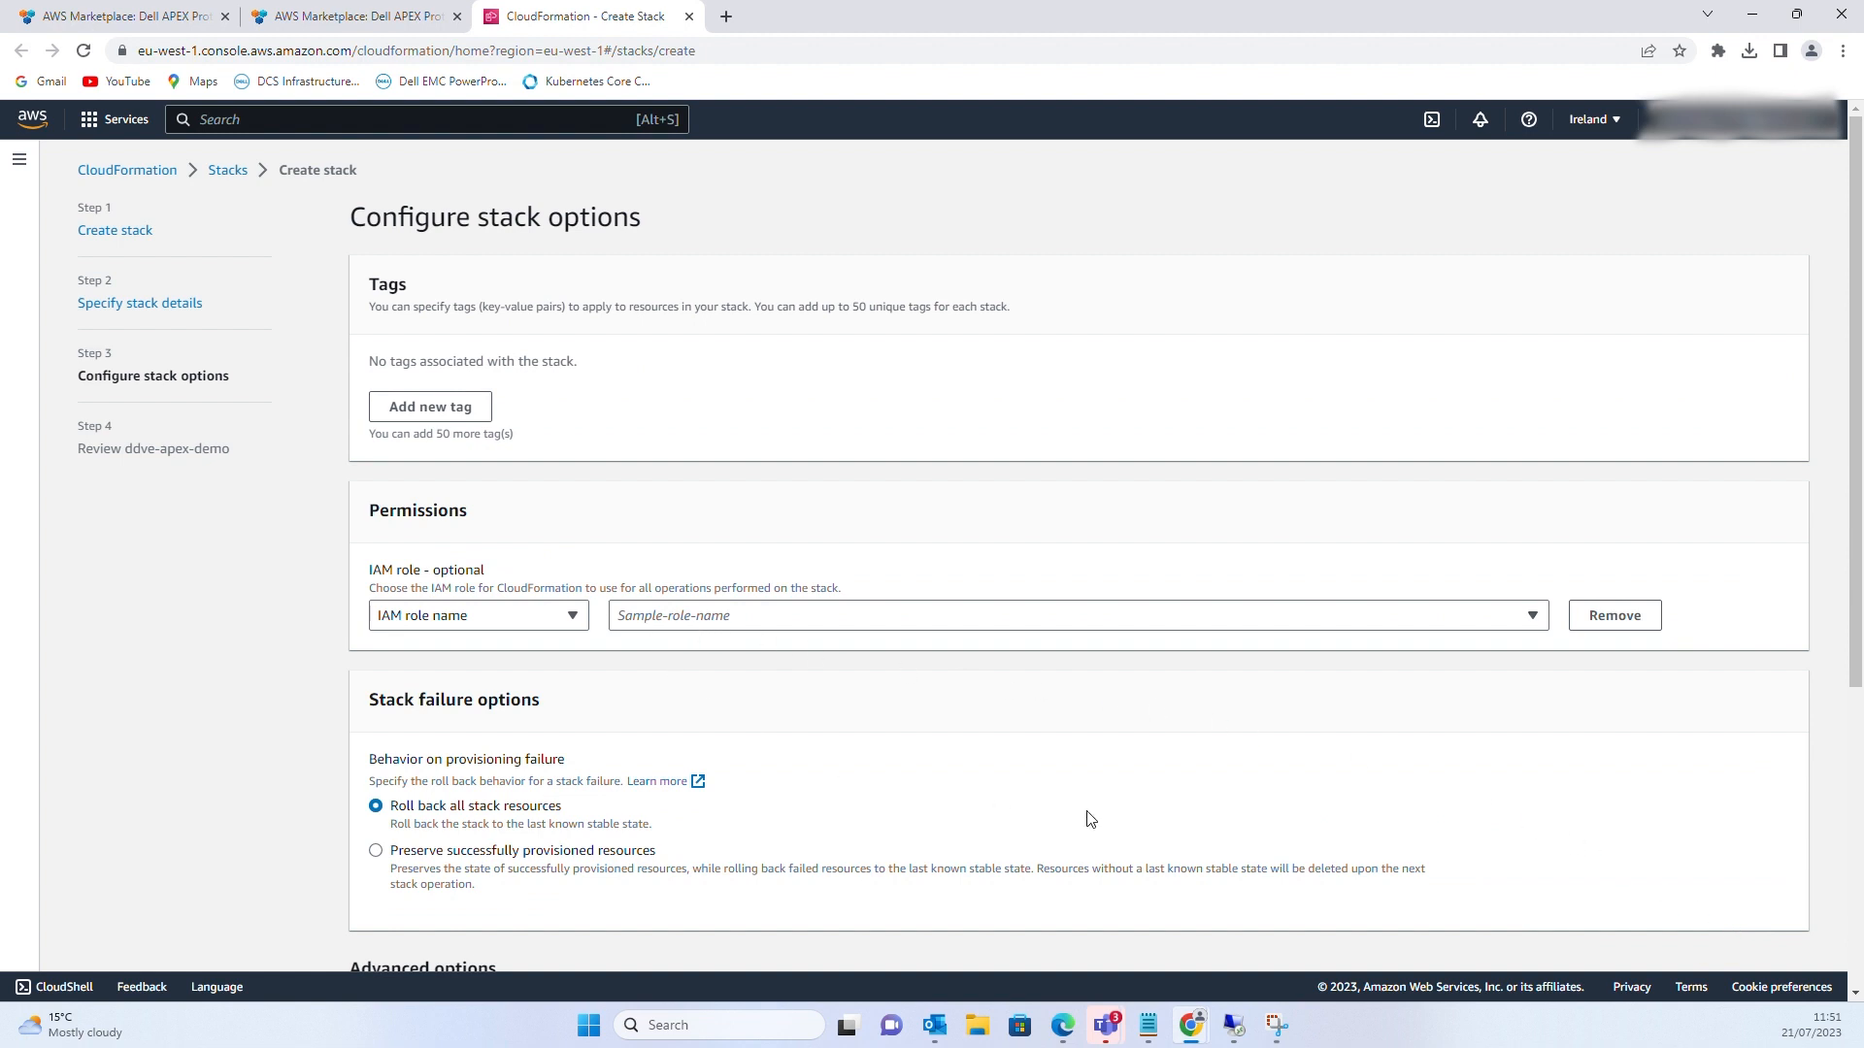
# Keep default stack options, look over the 11 parameters on Review, and submit ddve-apex-demo
pyautogui.scroll(-2, 1101, 806)
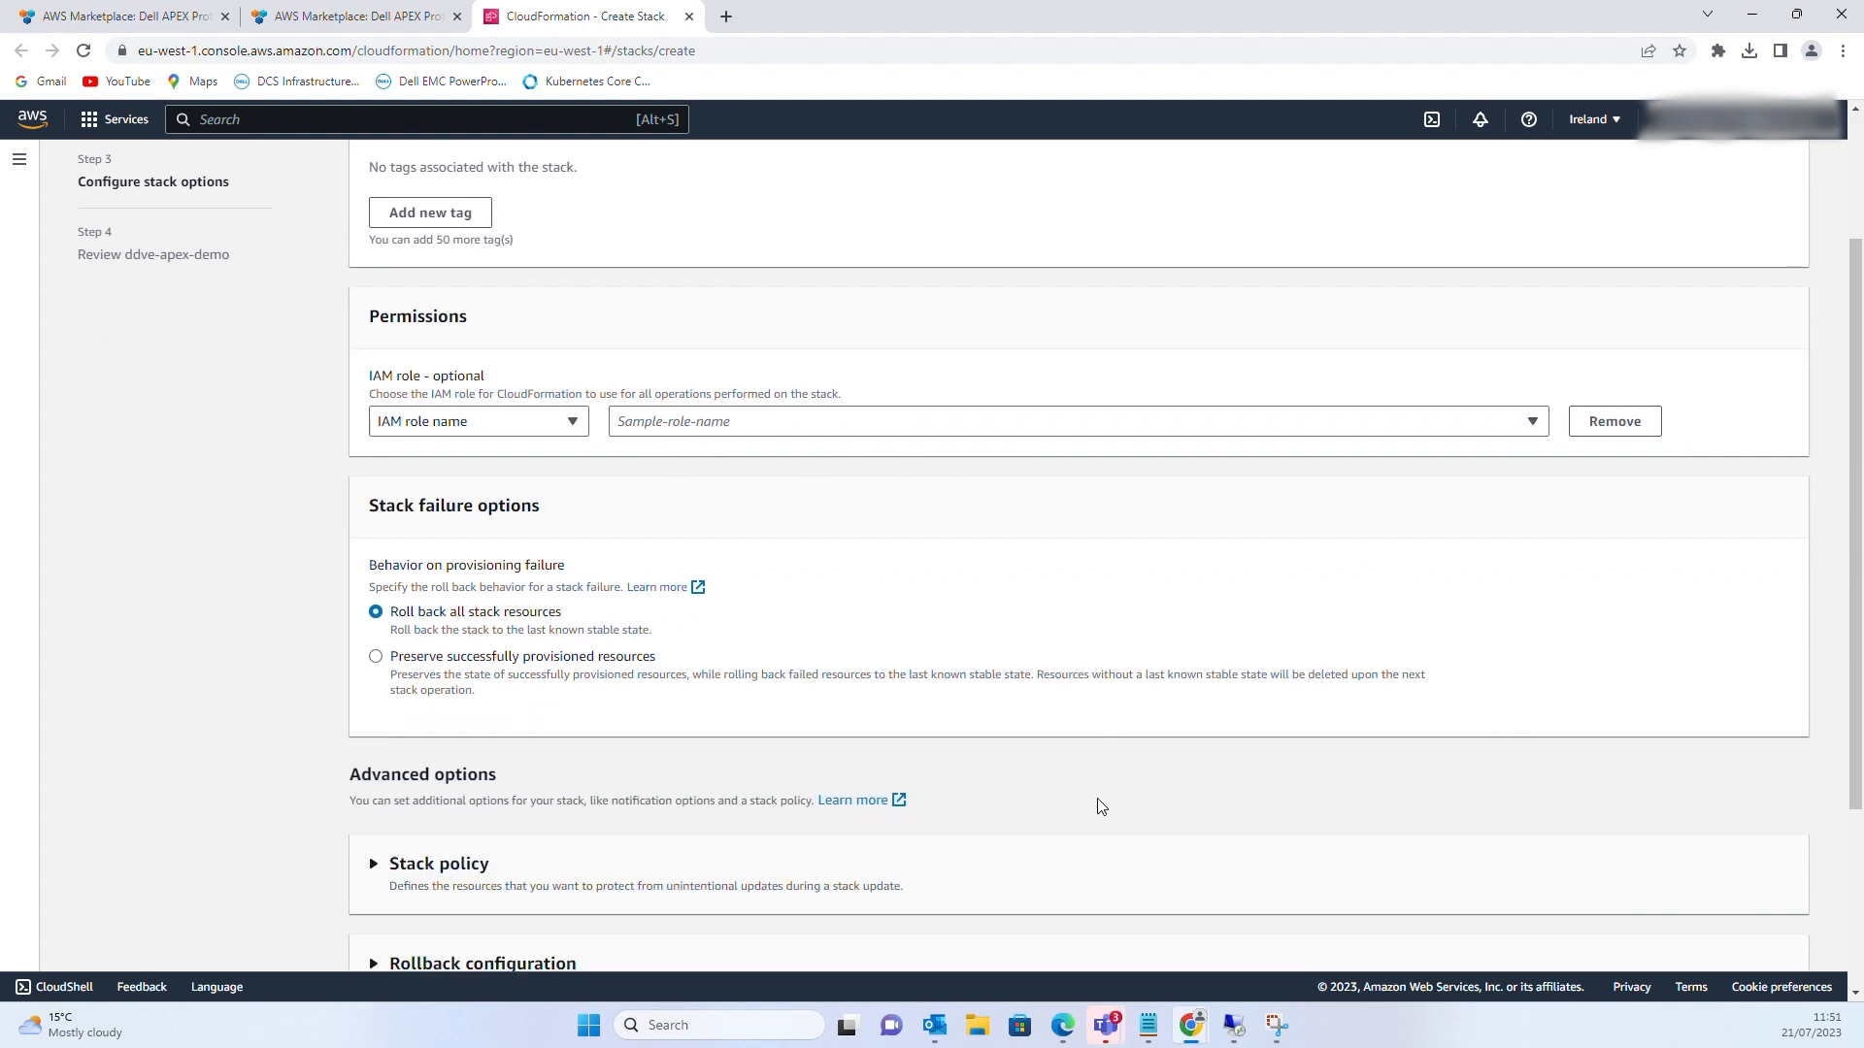
pyautogui.scroll(-3, 1100, 806)
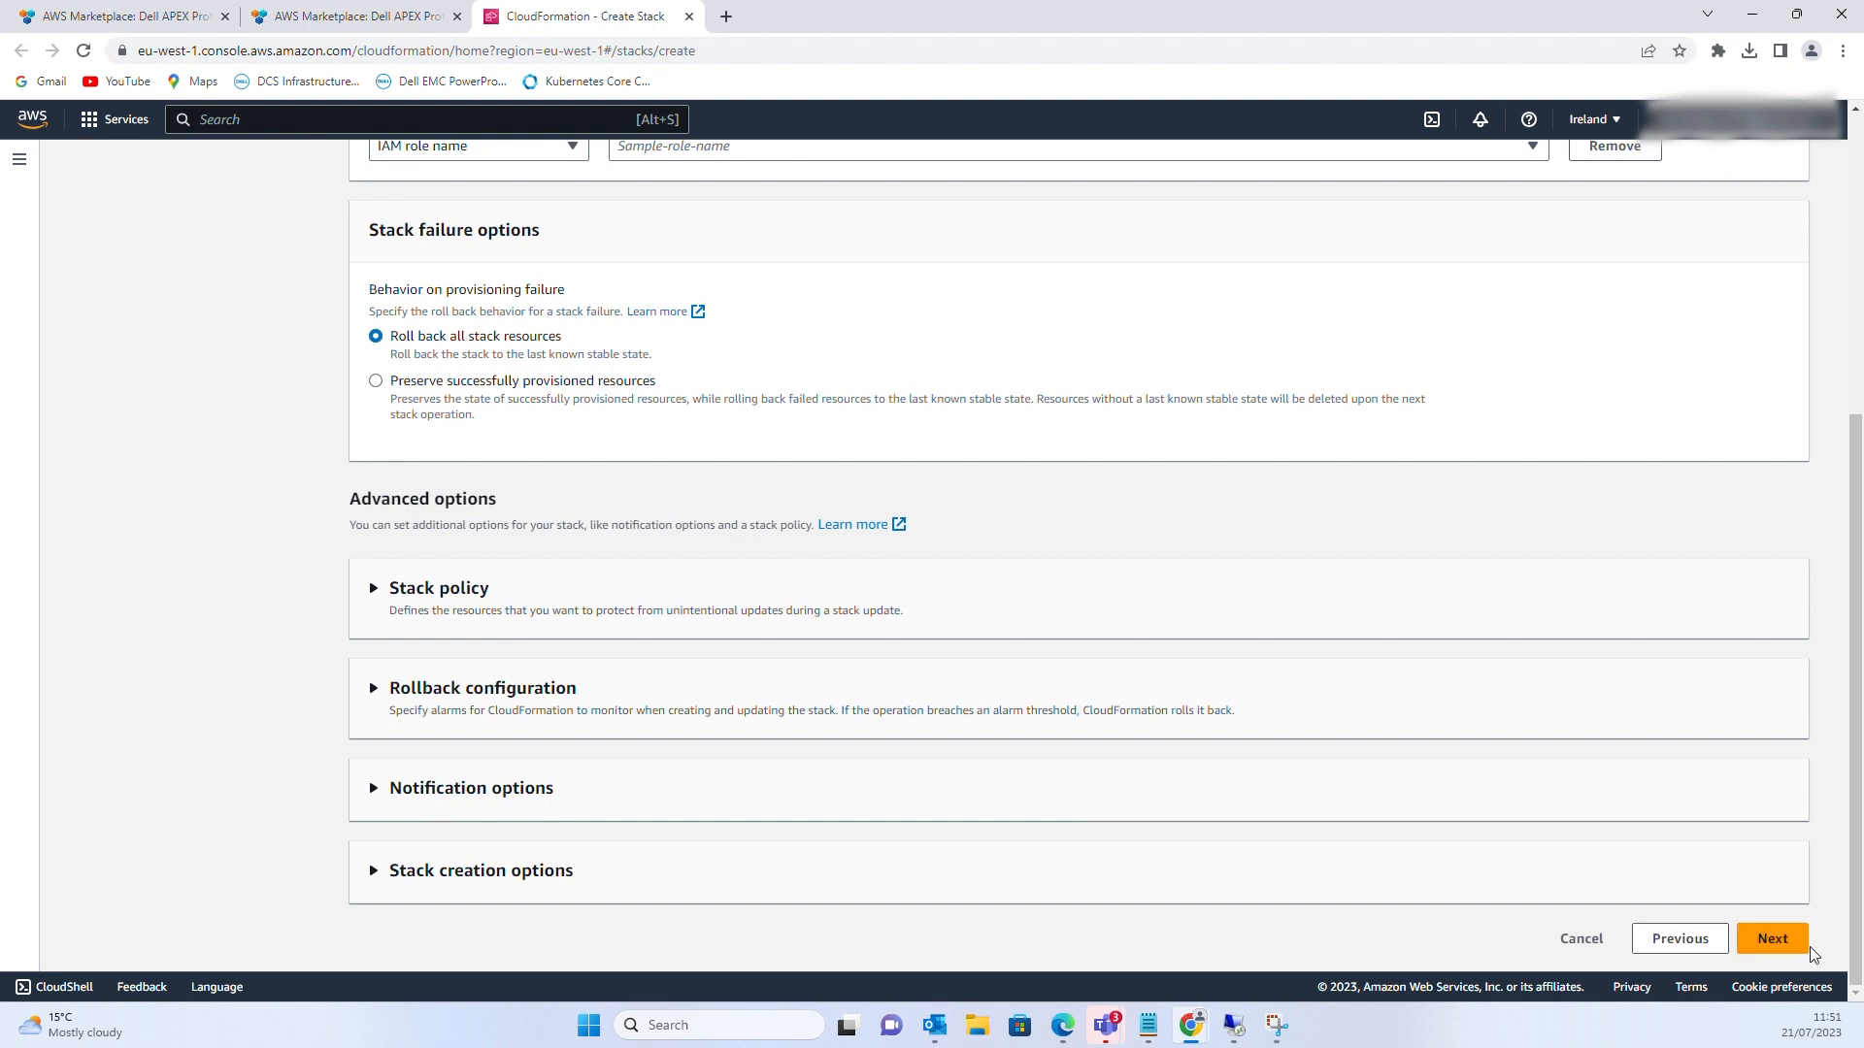
pyautogui.click(1804, 944)
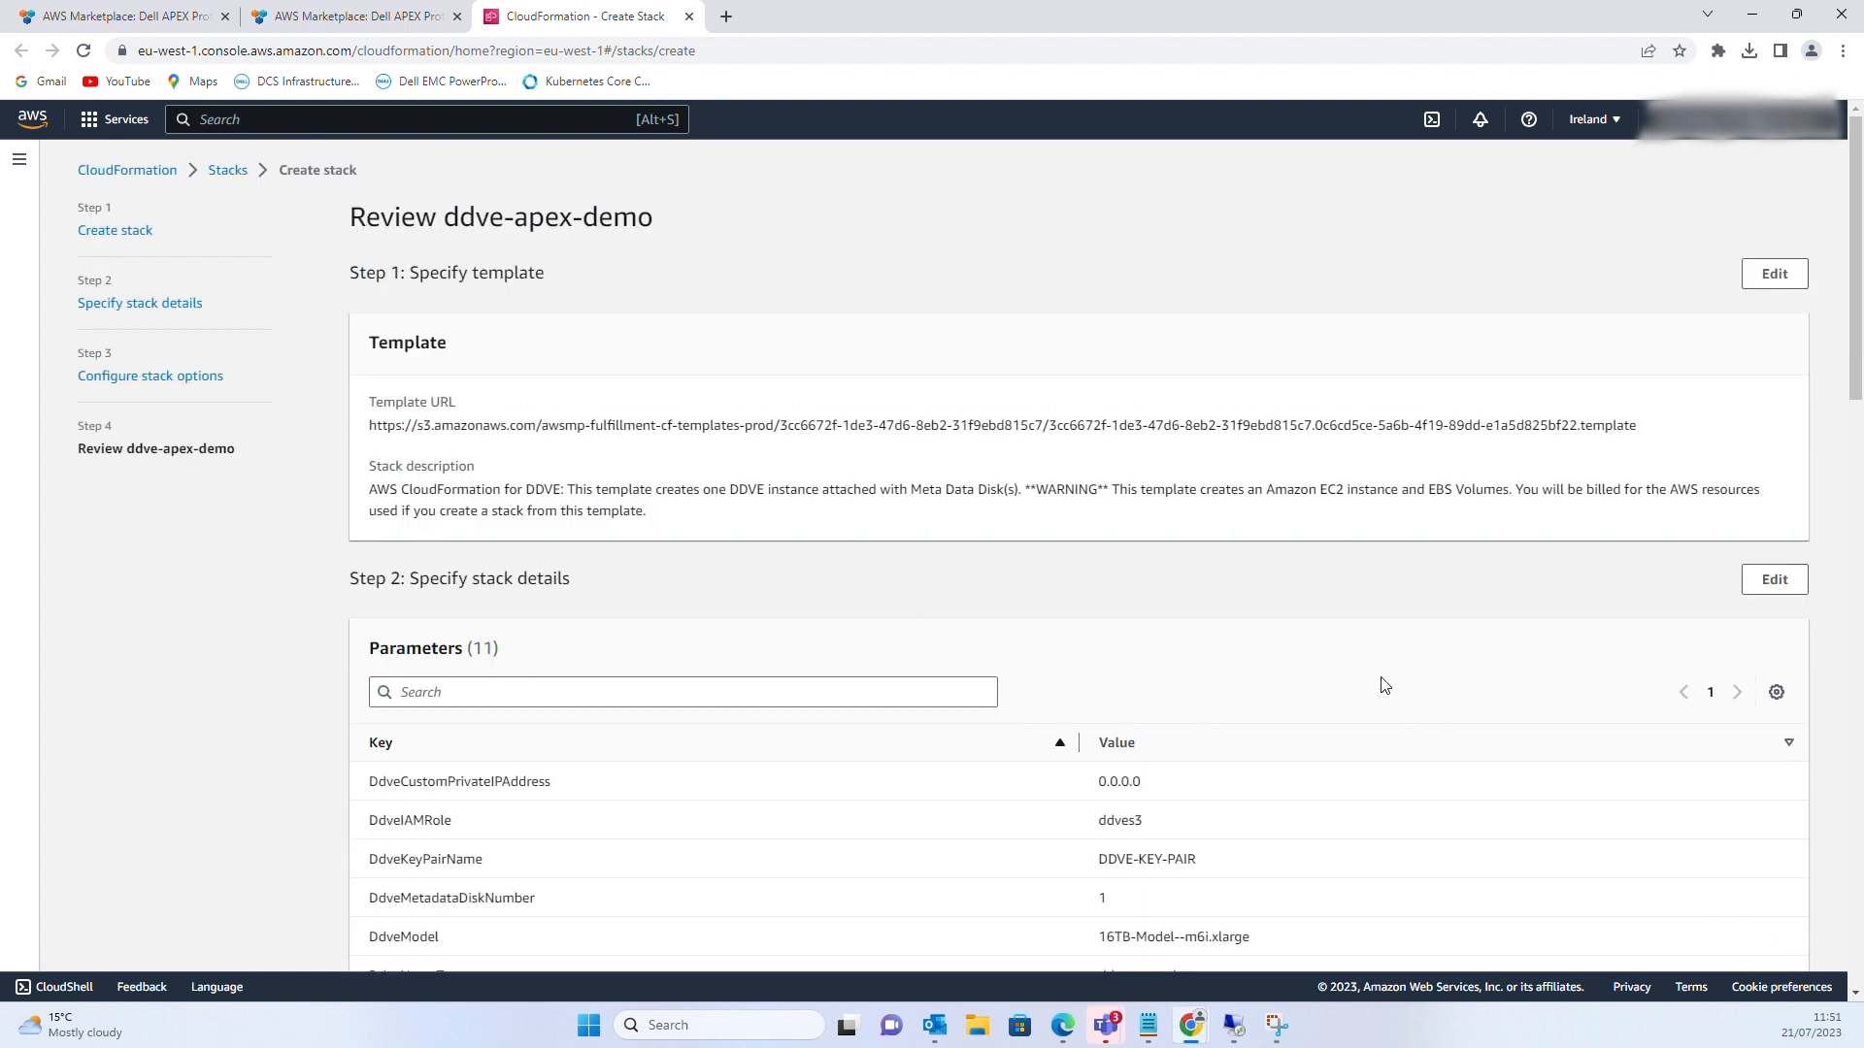
pyautogui.scroll(-3, 1293, 706)
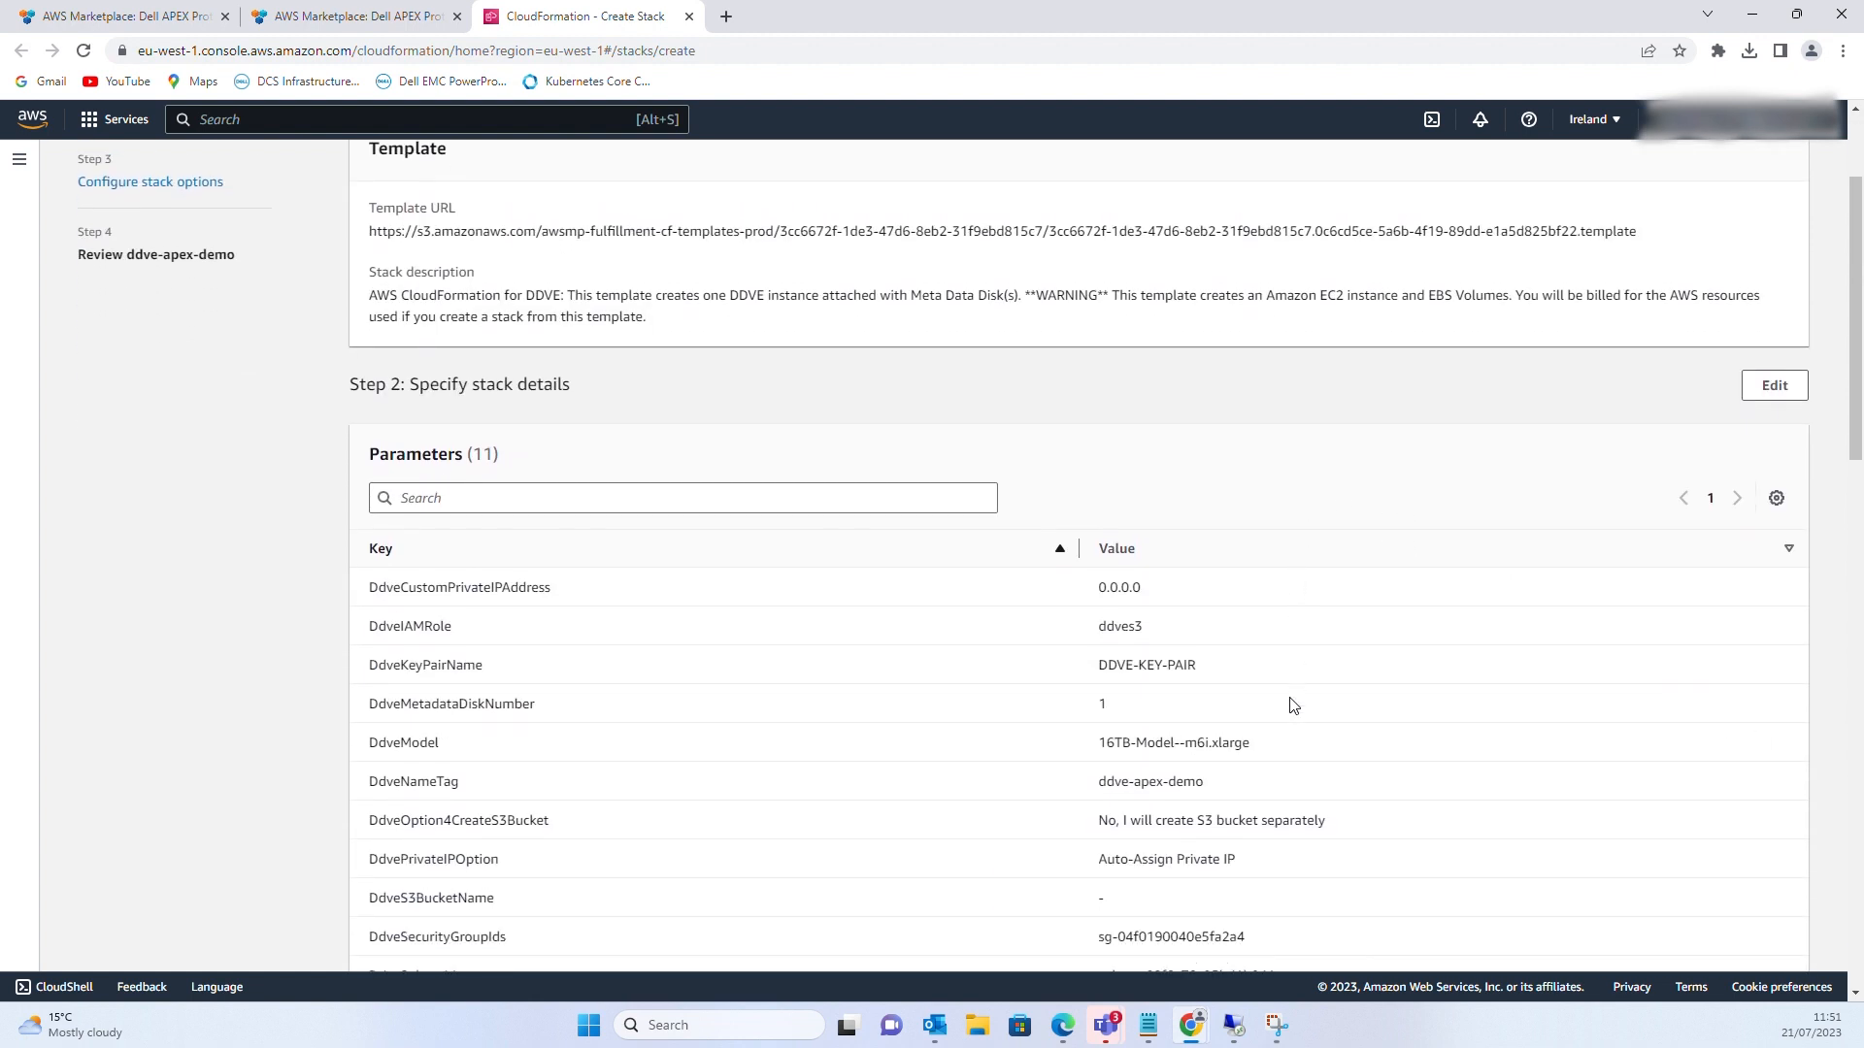
pyautogui.scroll(-3, 1293, 706)
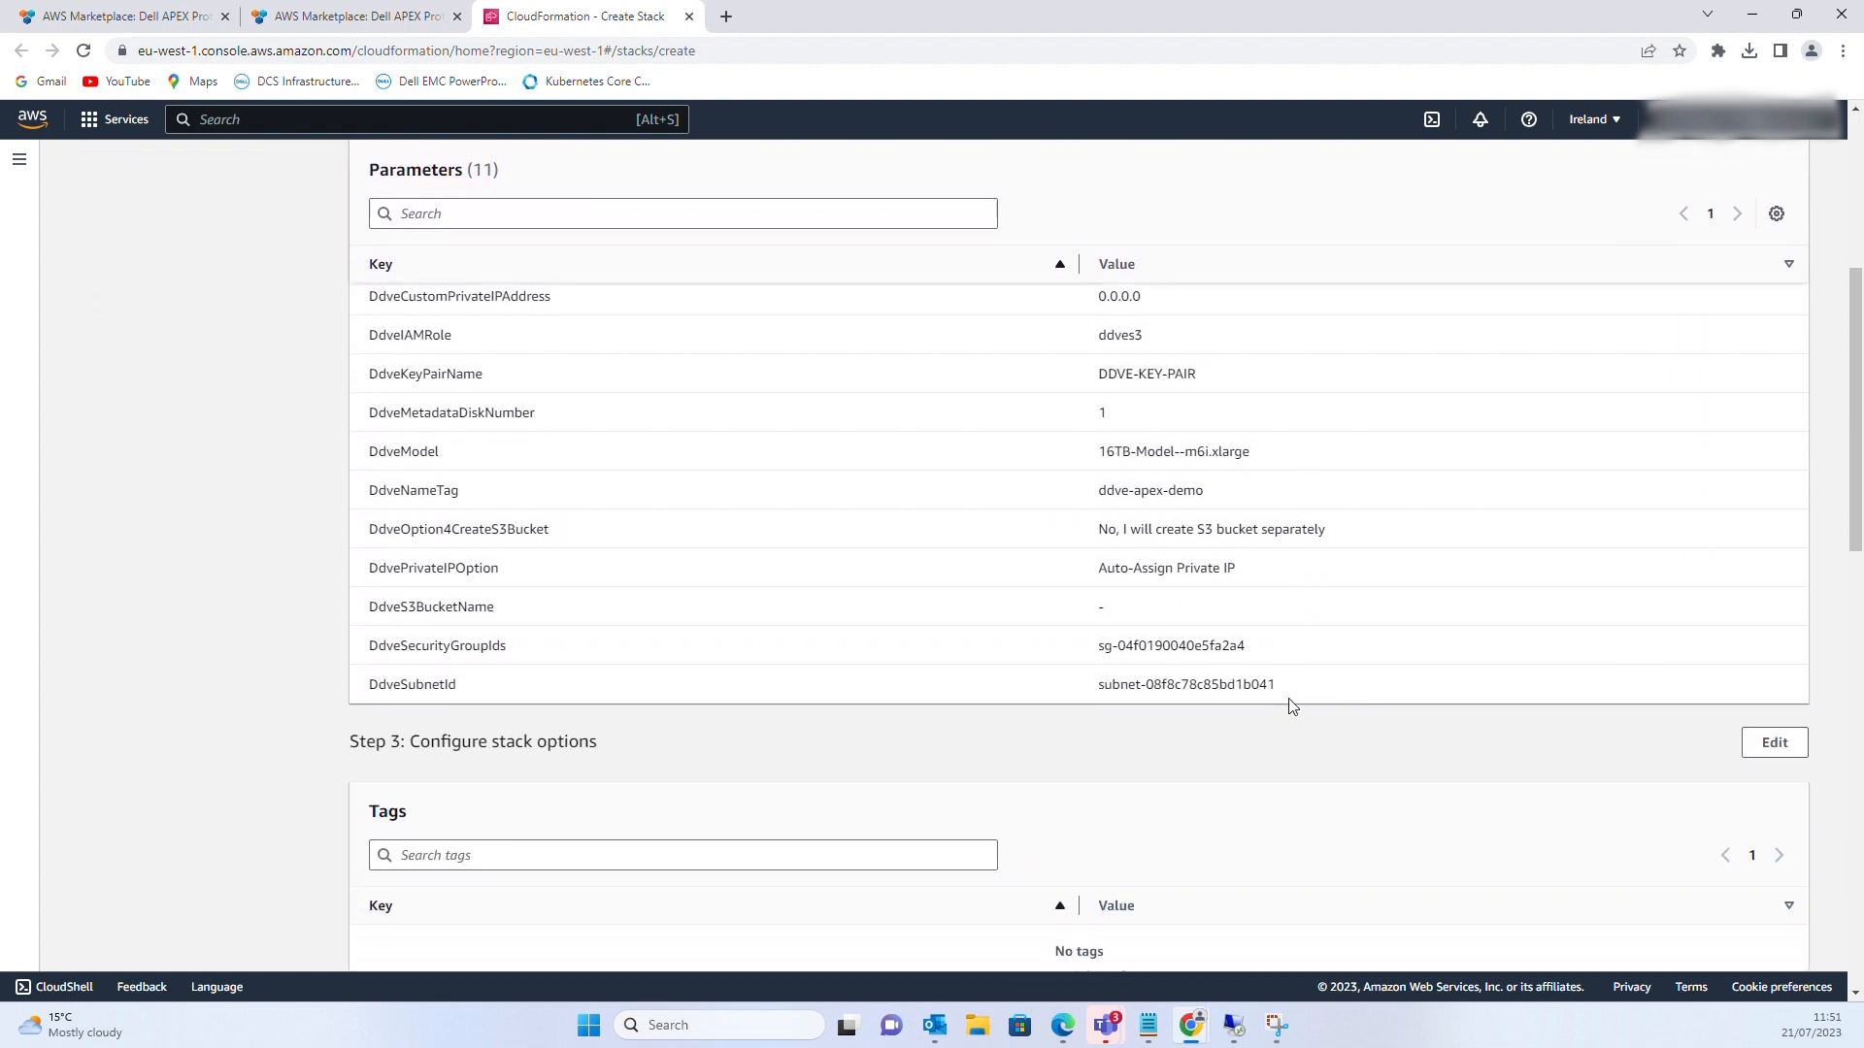
pyautogui.scroll(-6, 1293, 705)
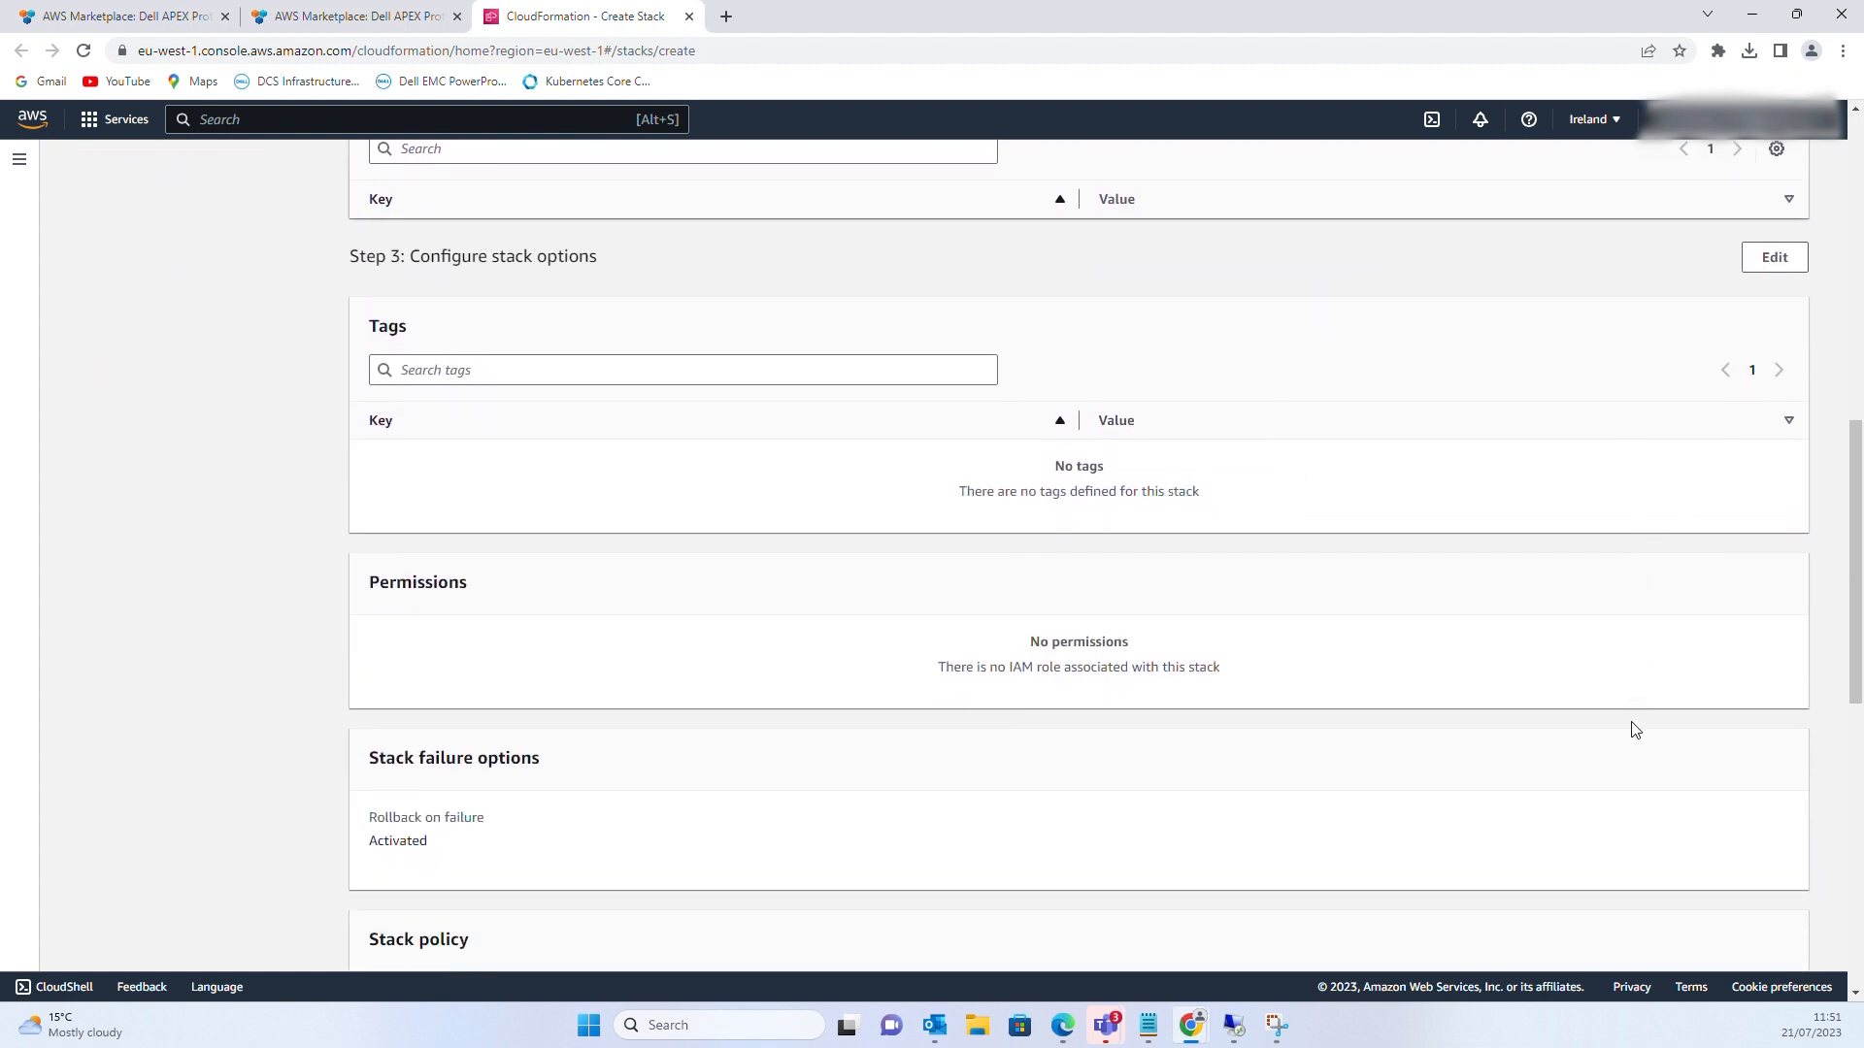
pyautogui.scroll(-6, 1634, 730)
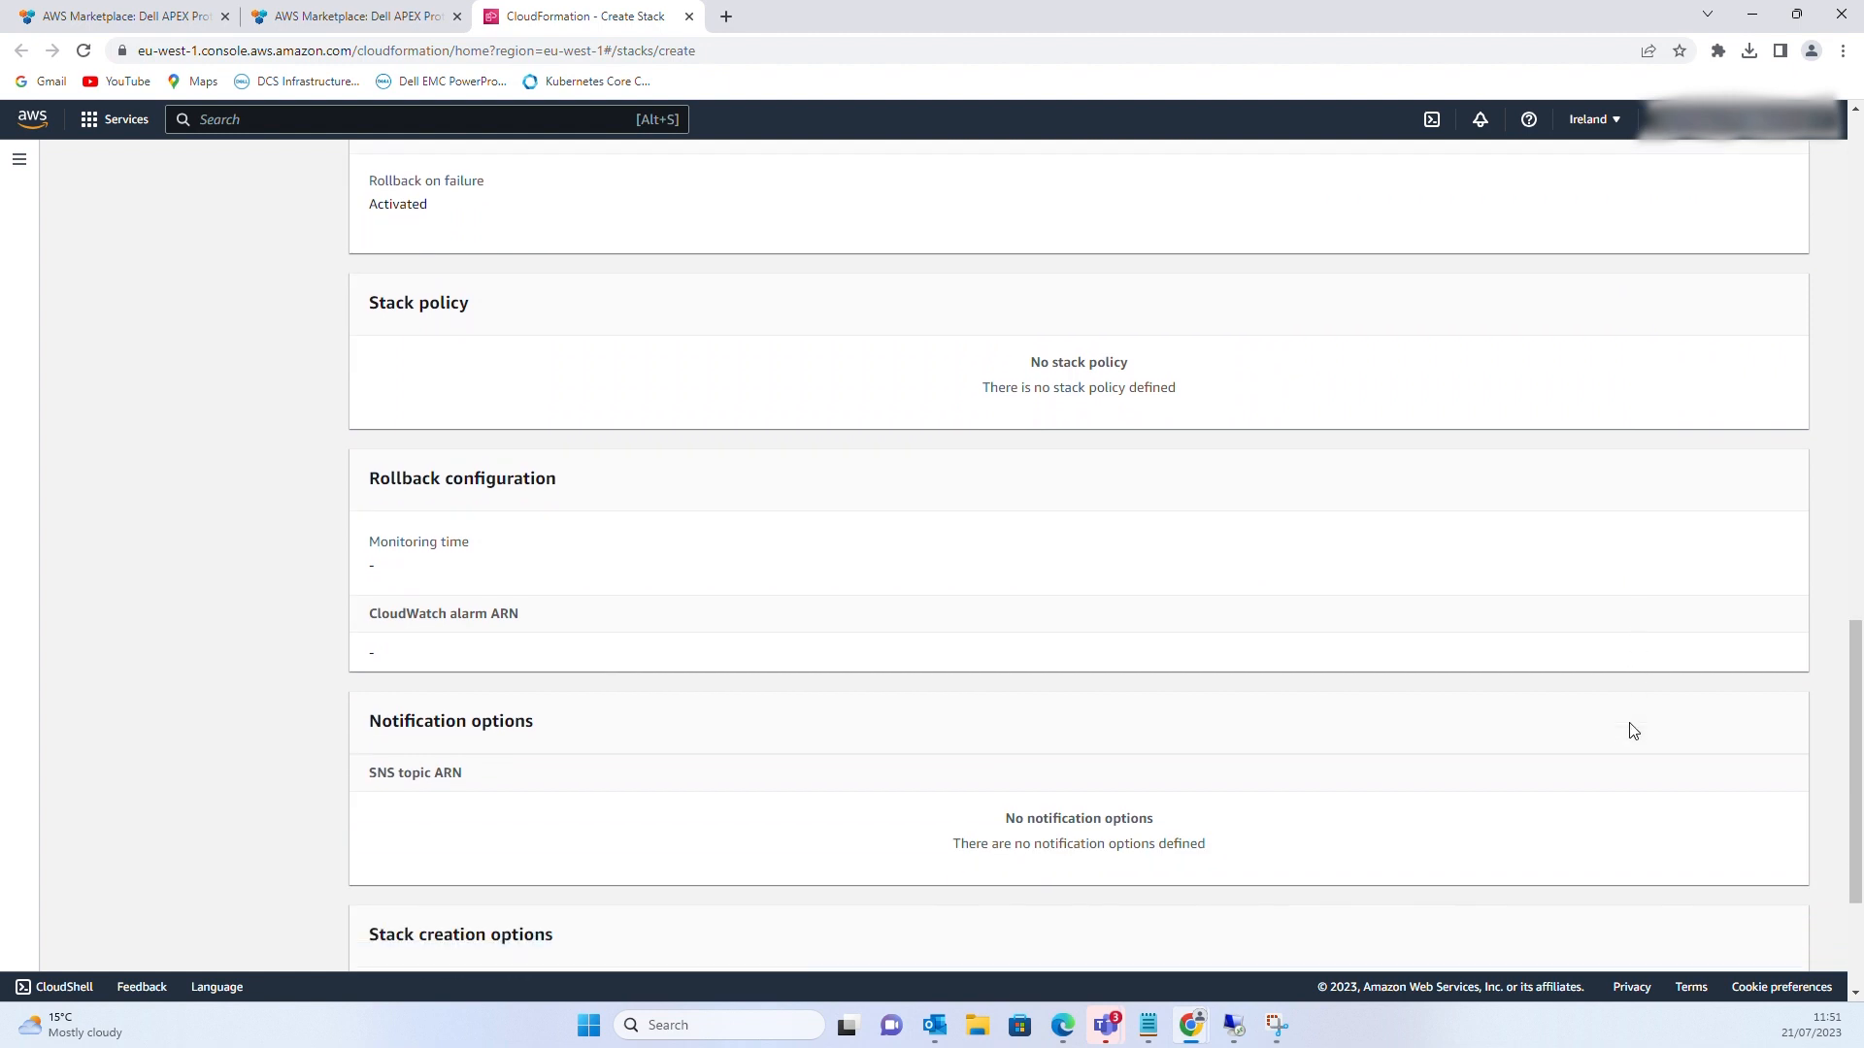
pyautogui.scroll(-1, 1633, 731)
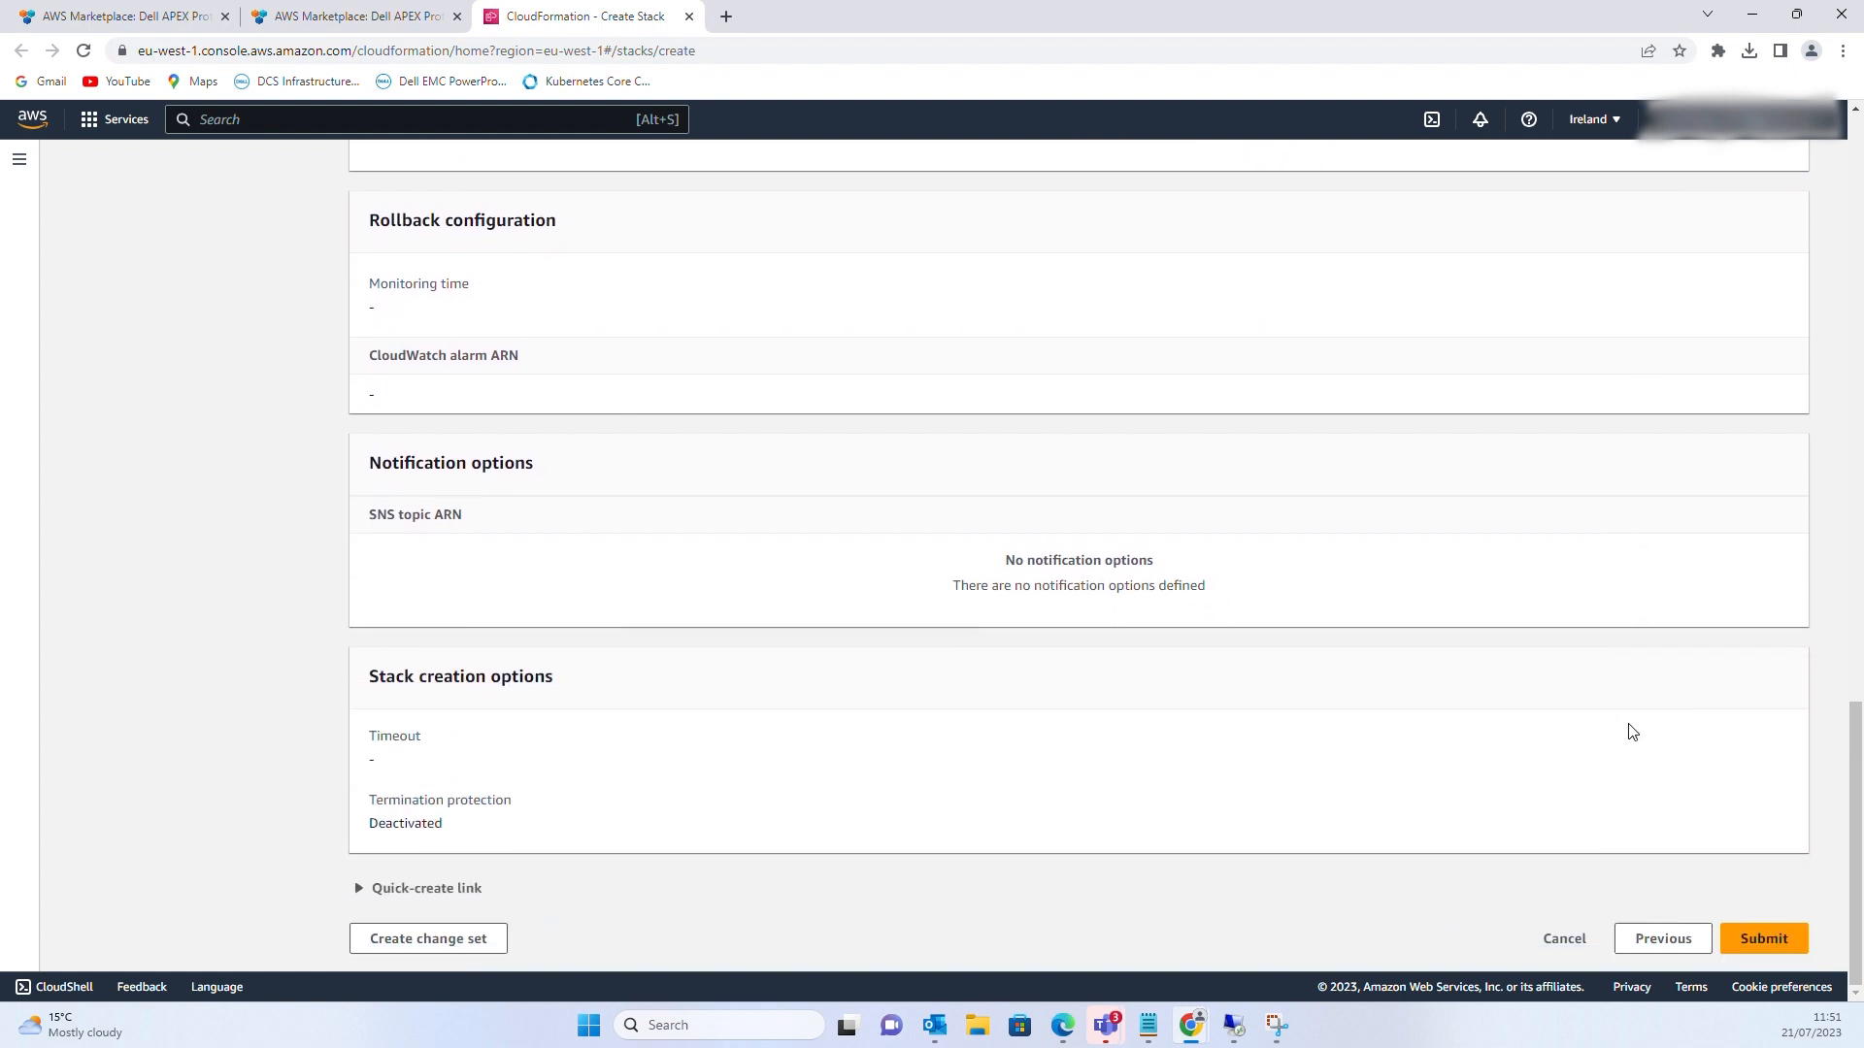
pyautogui.click(1781, 934)
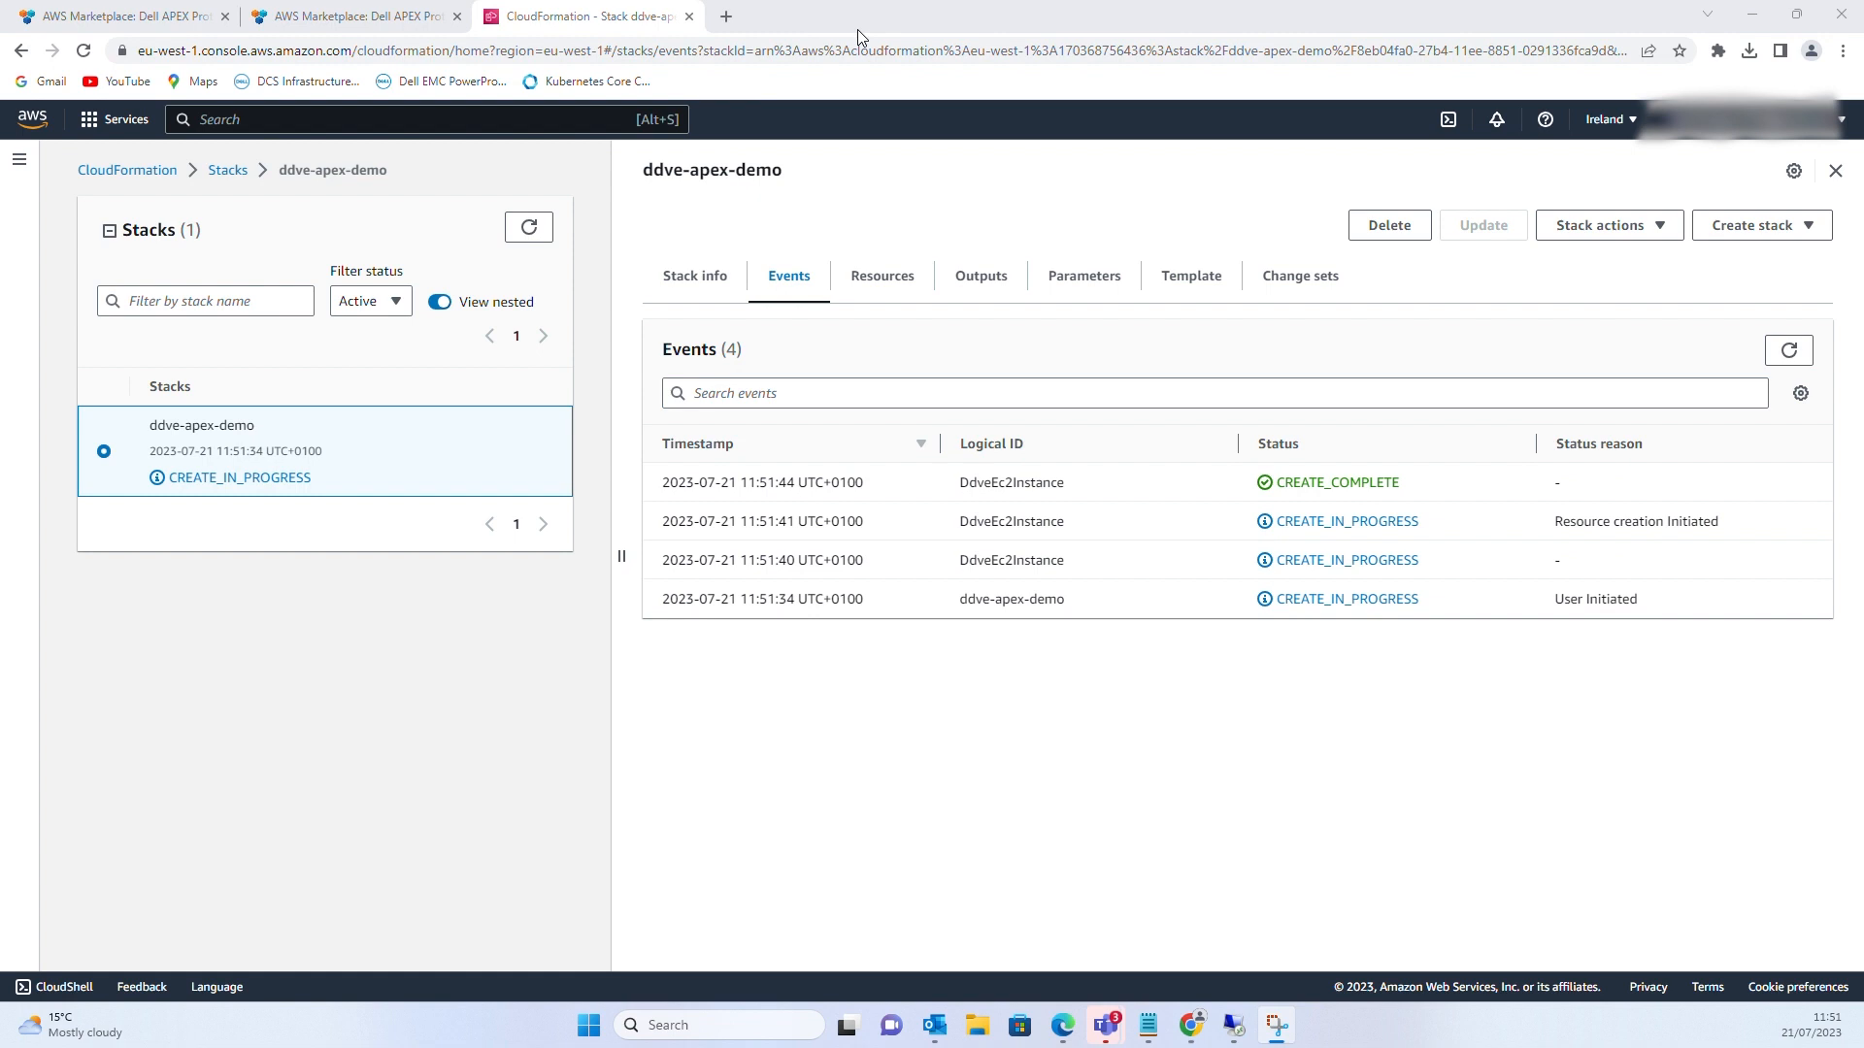
# Load the AWS homepage, sign in to the console and open EC2 from Recently visited
pyautogui.click(179, 26)
pyautogui.click(294, 53)
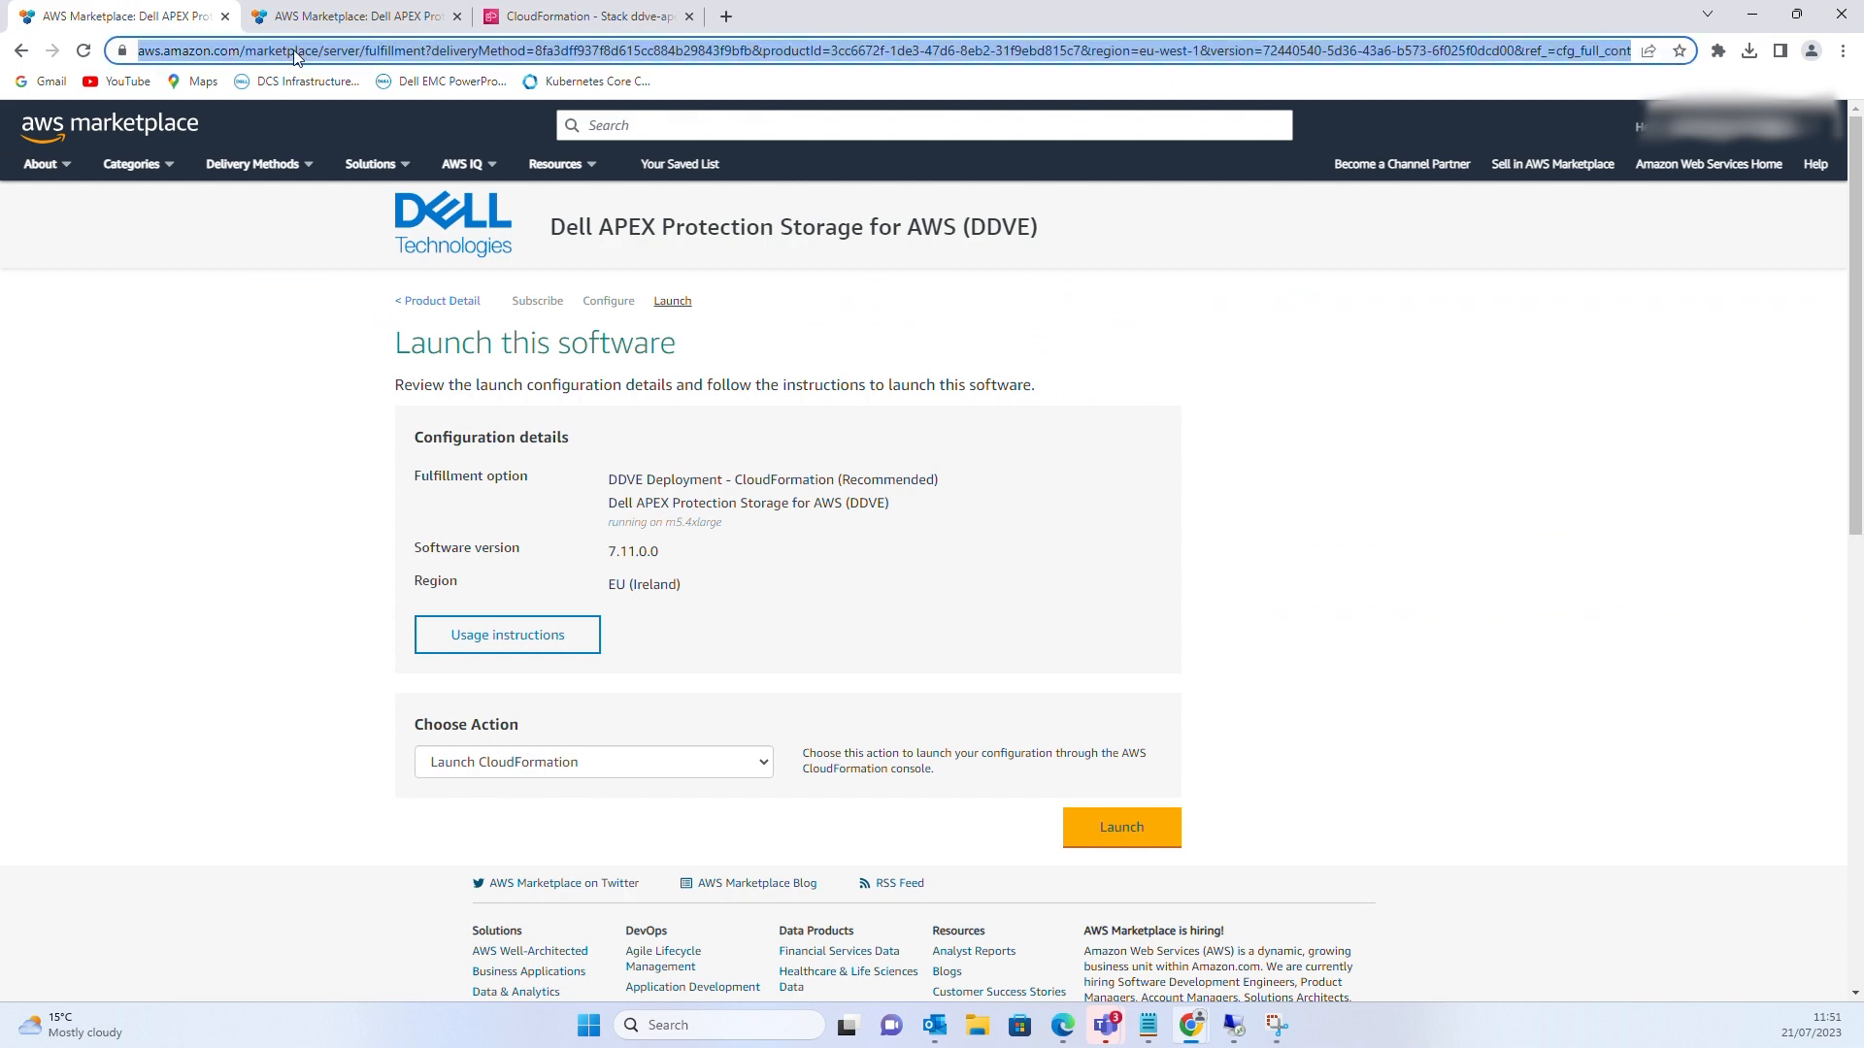
pyautogui.write('www.a')
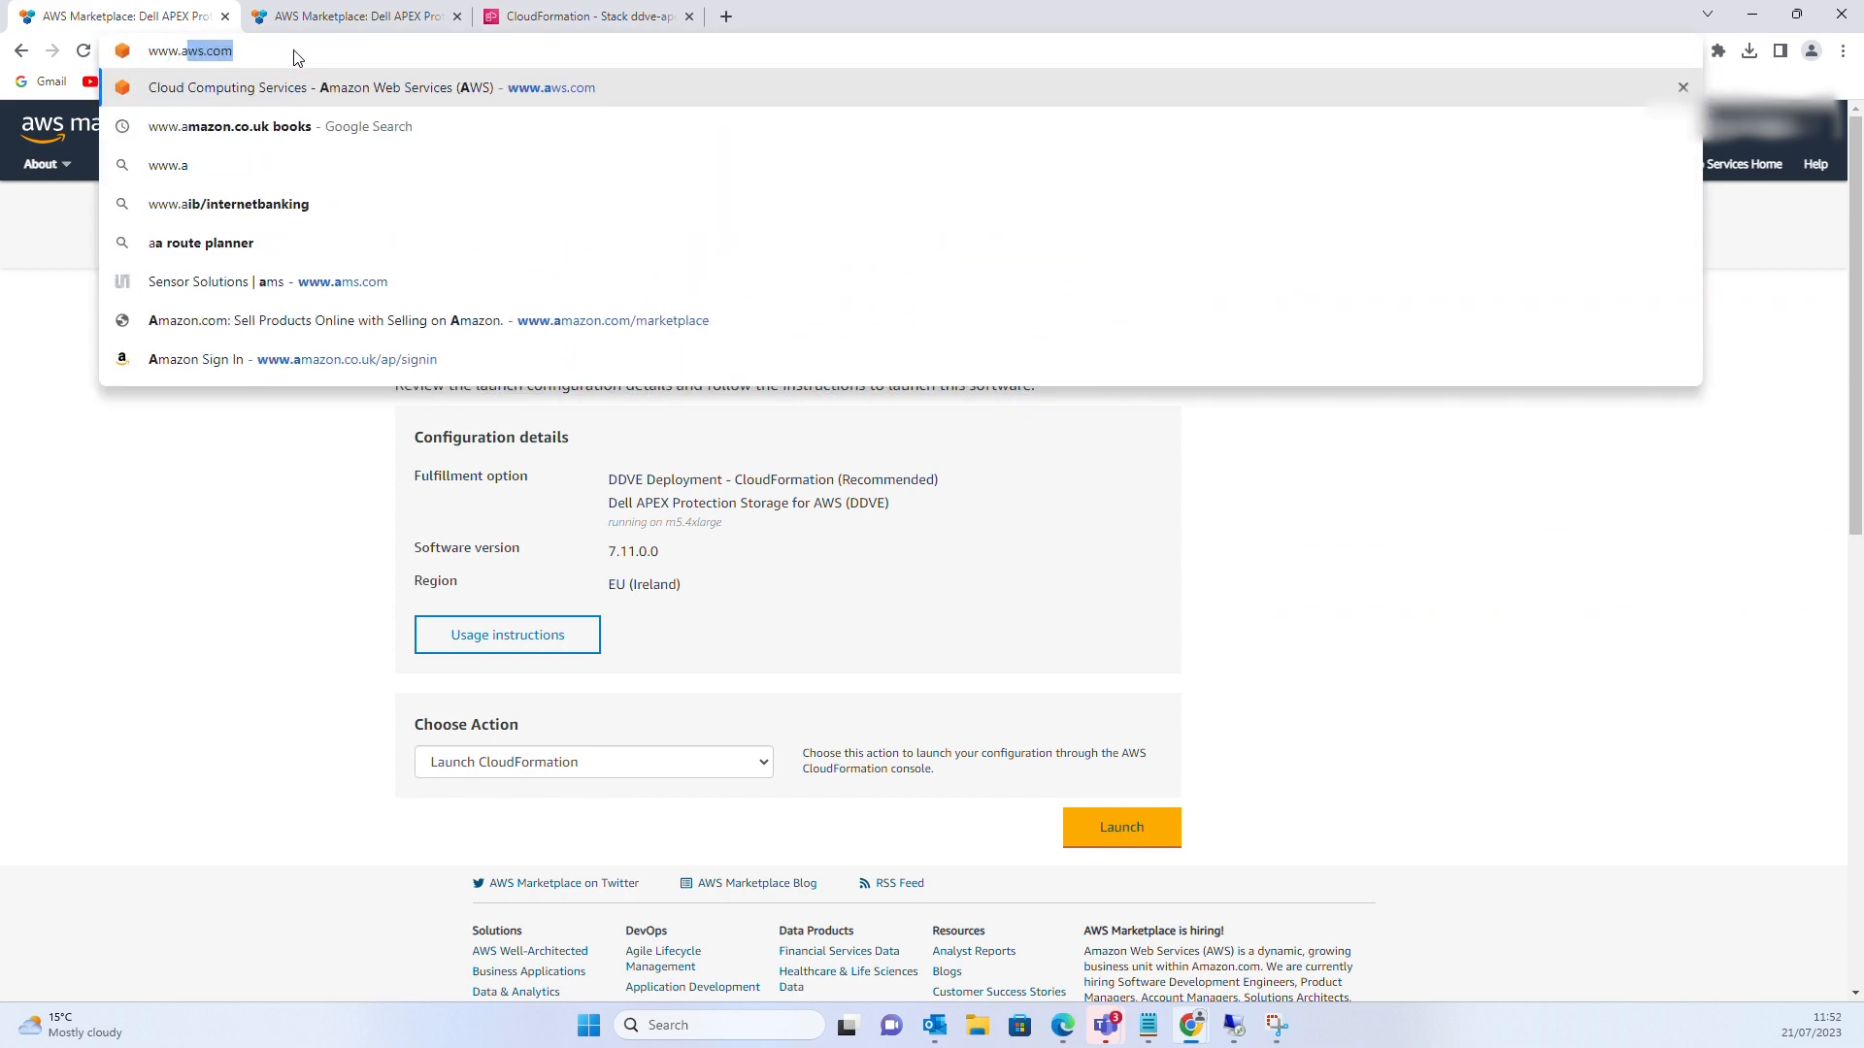
pyautogui.press('Return')
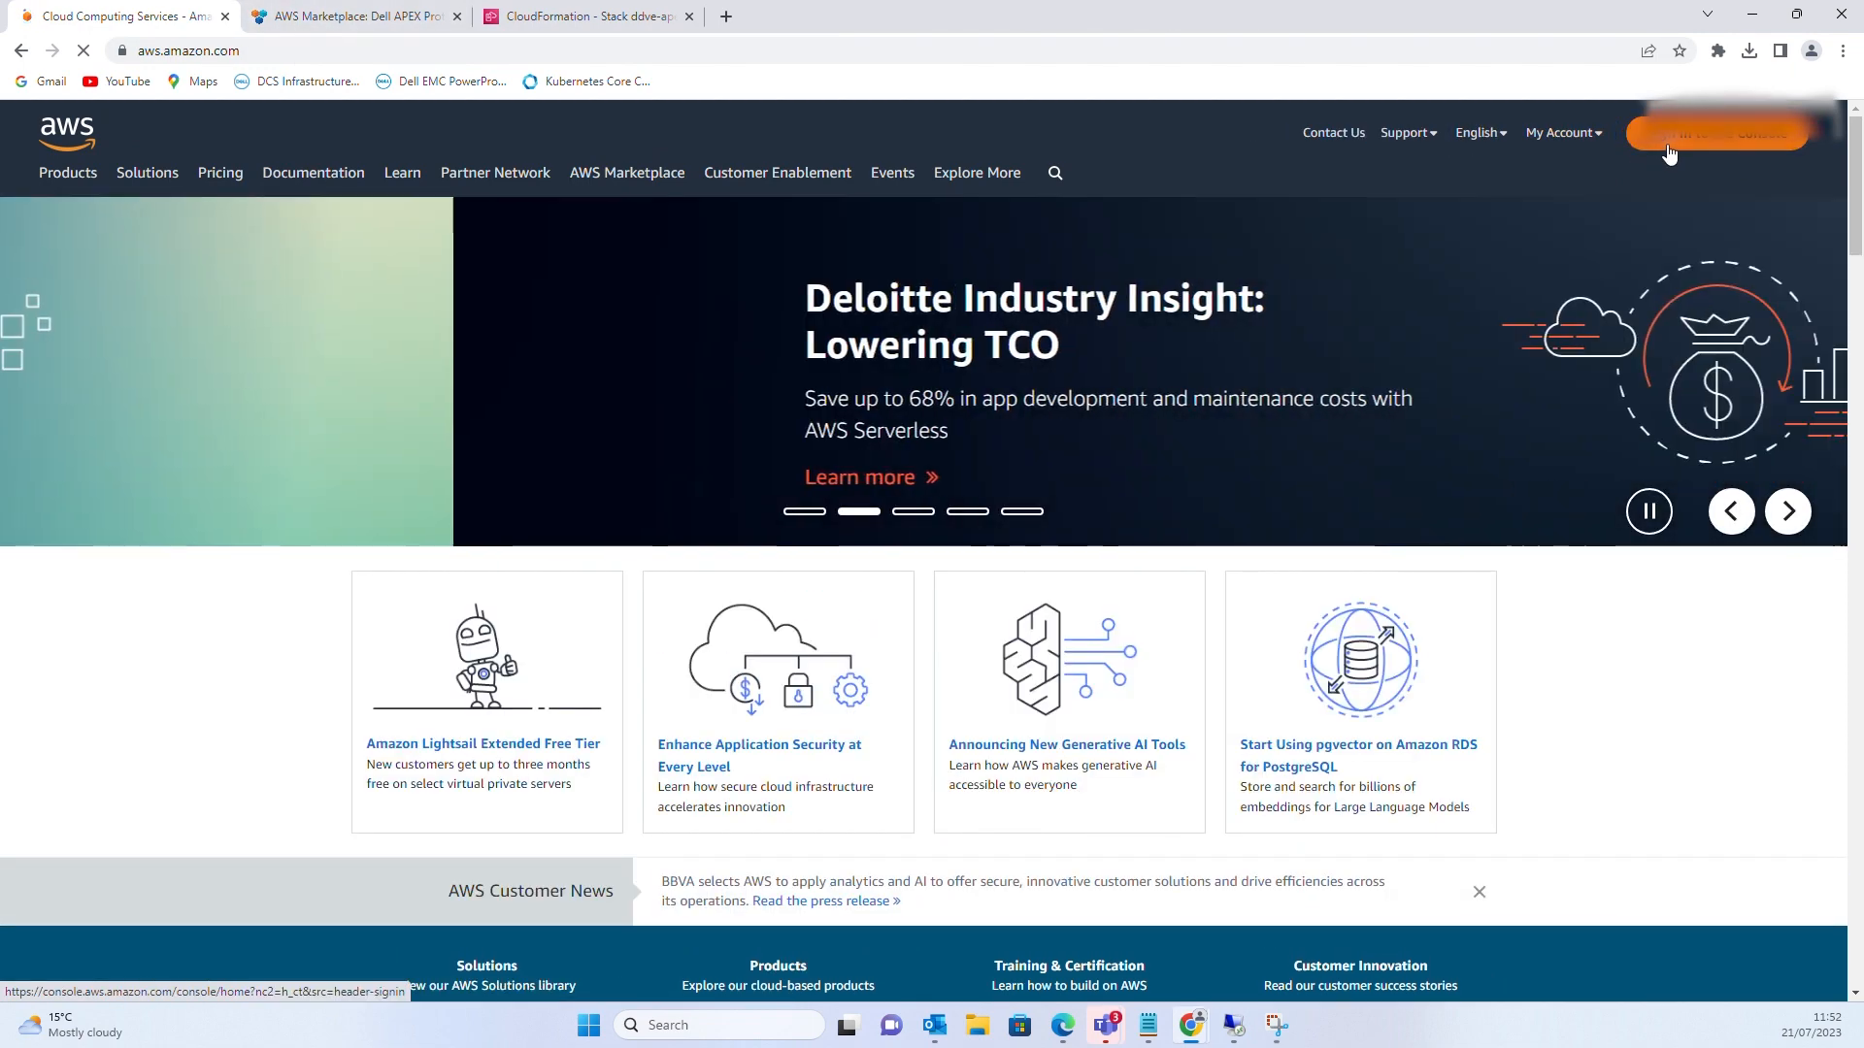
pyautogui.click(1668, 143)
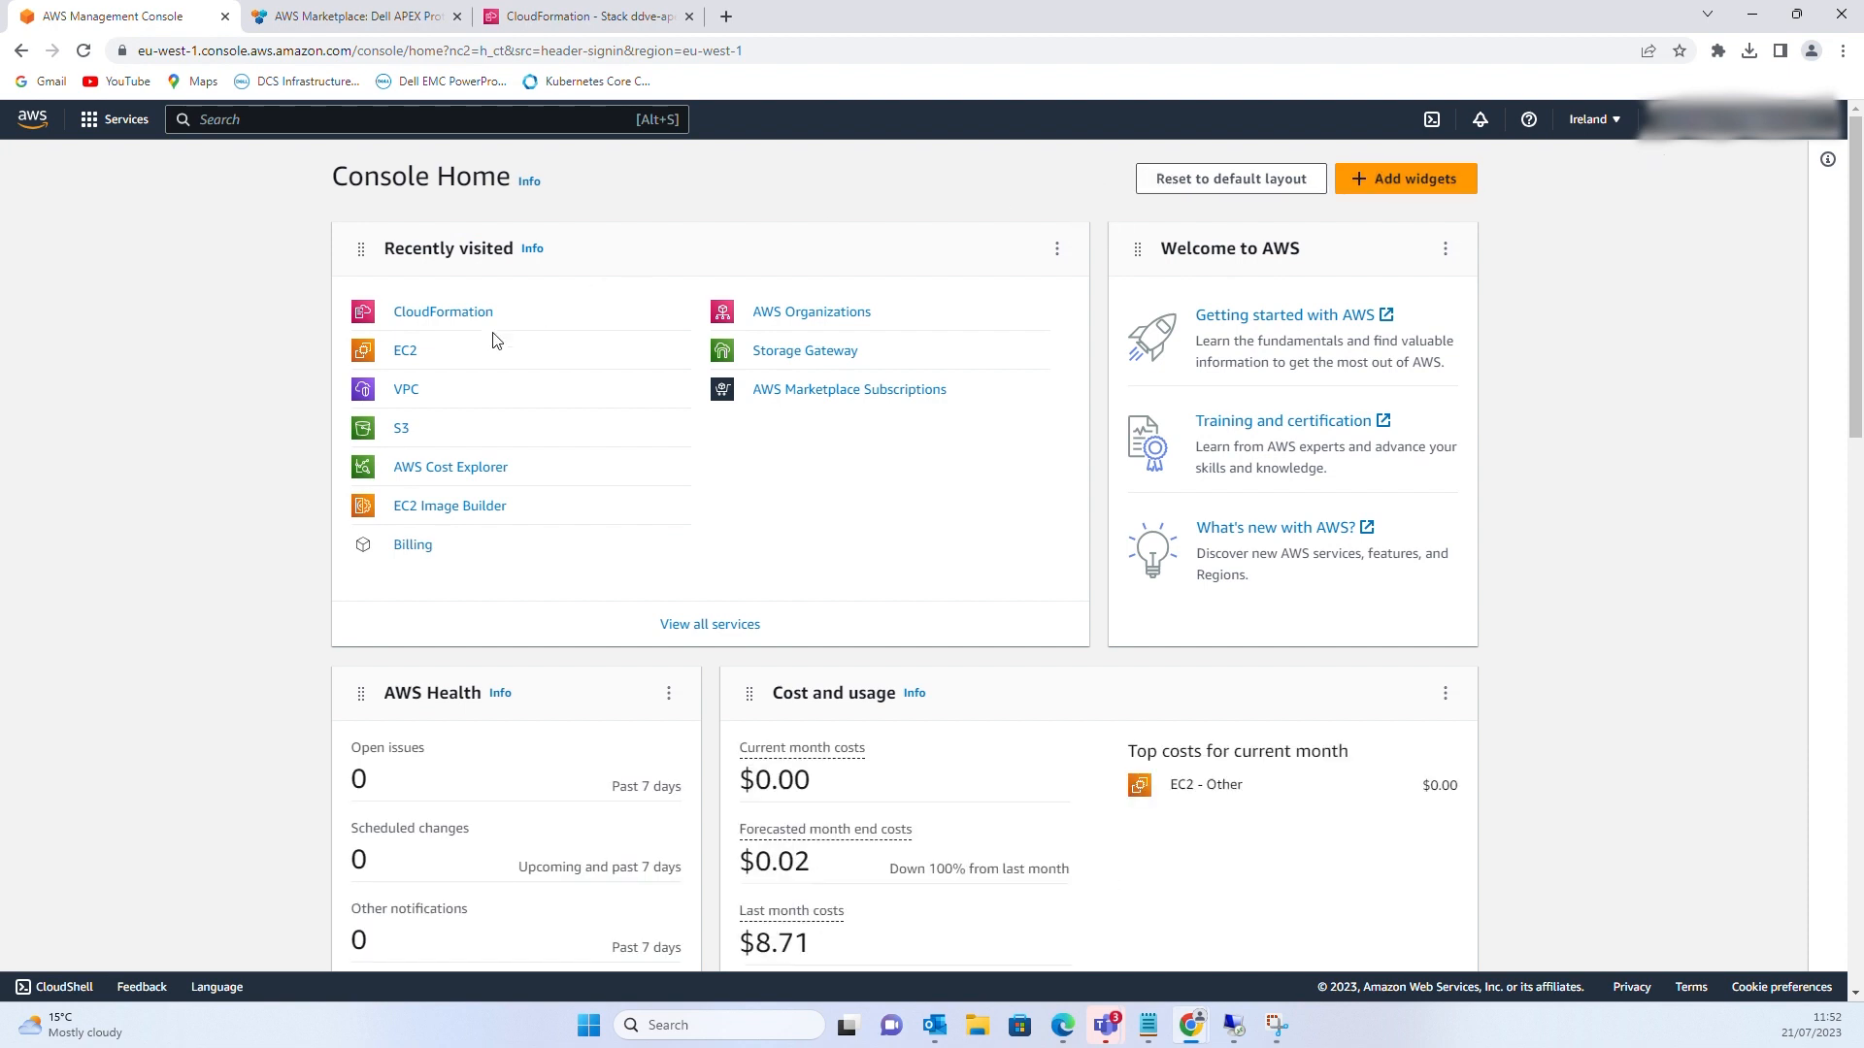
pyautogui.click(403, 357)
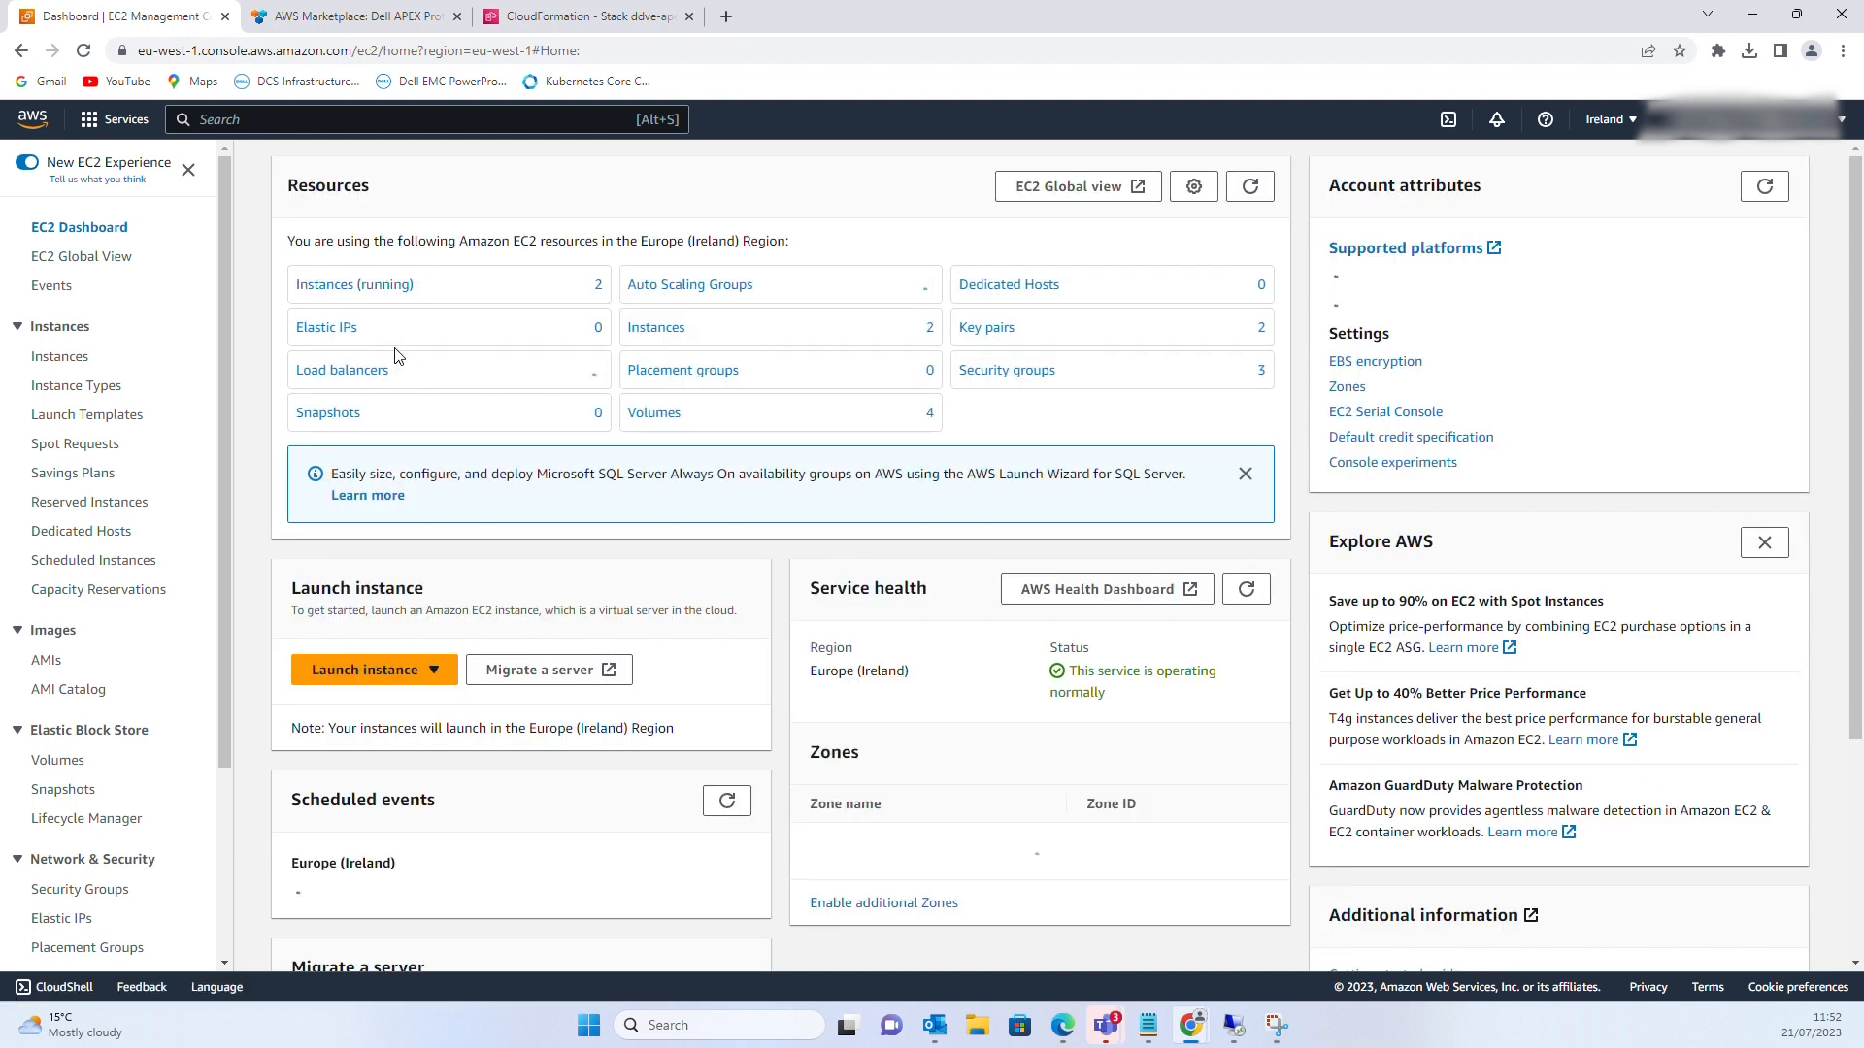
# List running instances, widen the Name column, select ddve-apex-demo and check its EBS volumes
pyautogui.click(339, 287)
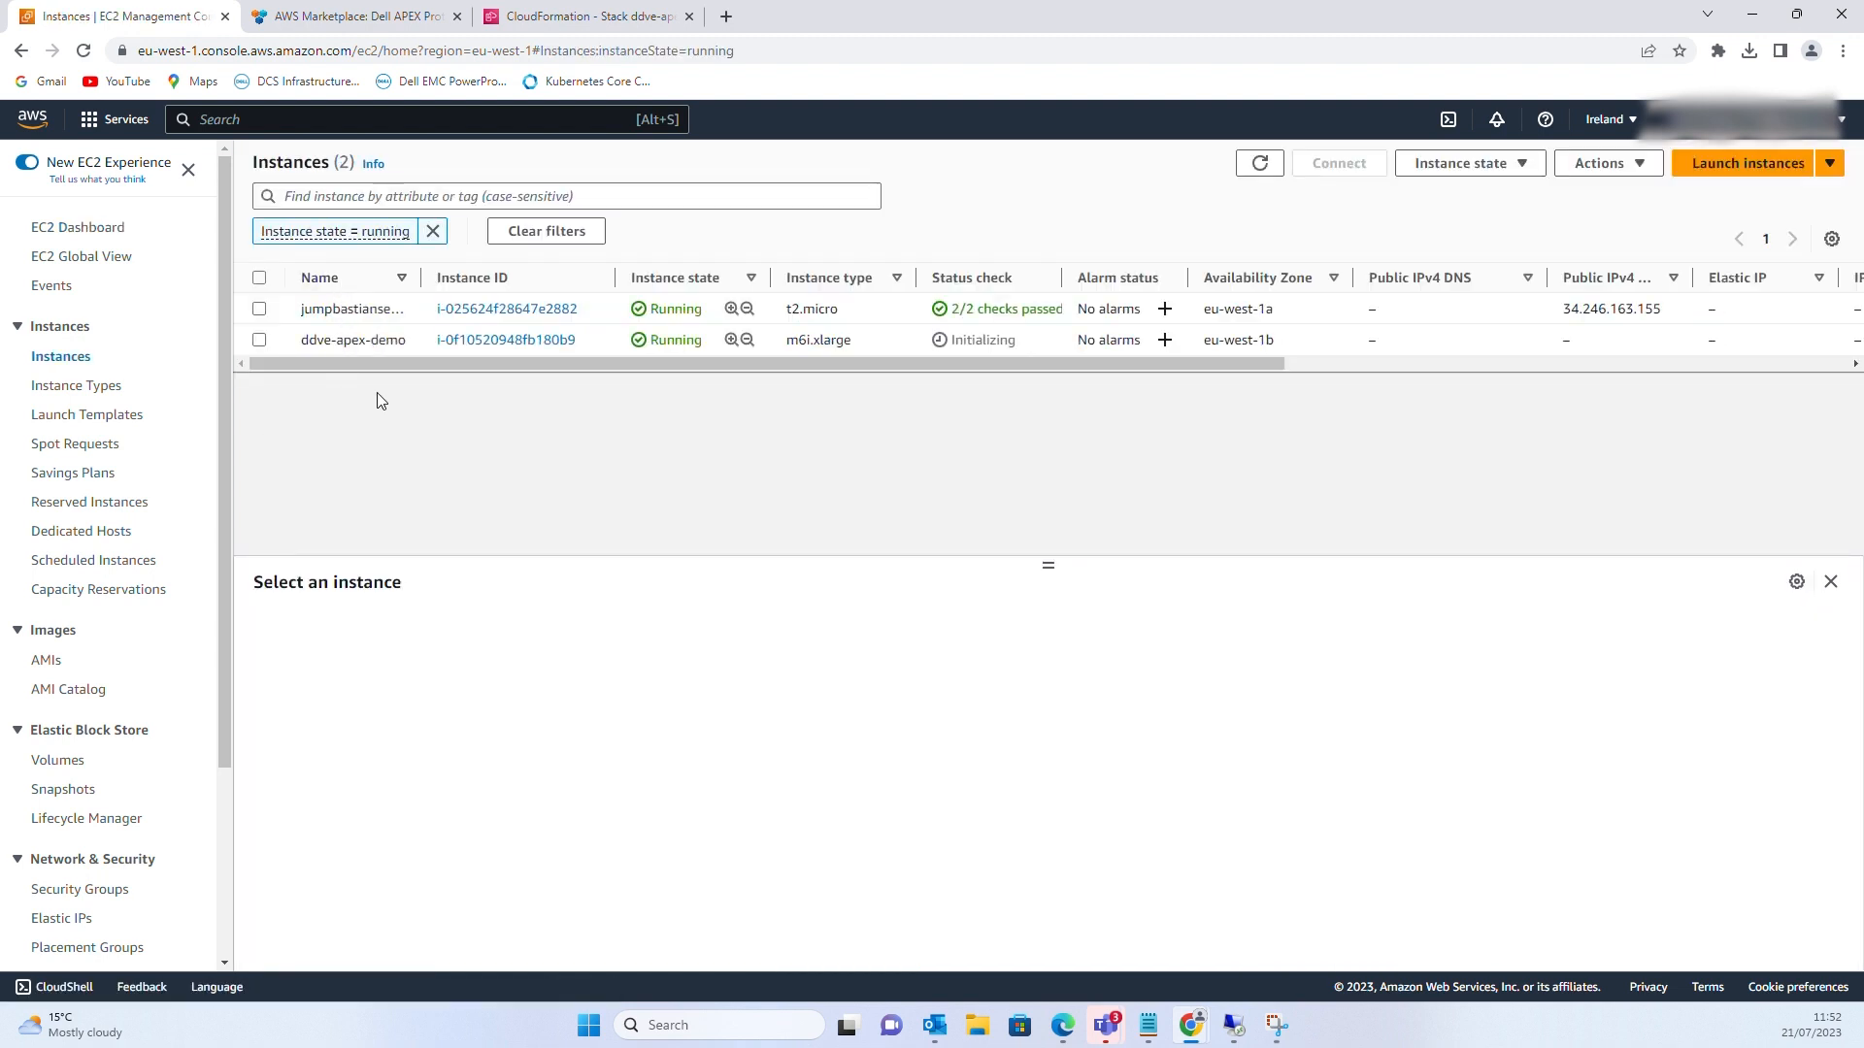
pyautogui.moveTo(423, 279); pyautogui.dragTo(547, 279)
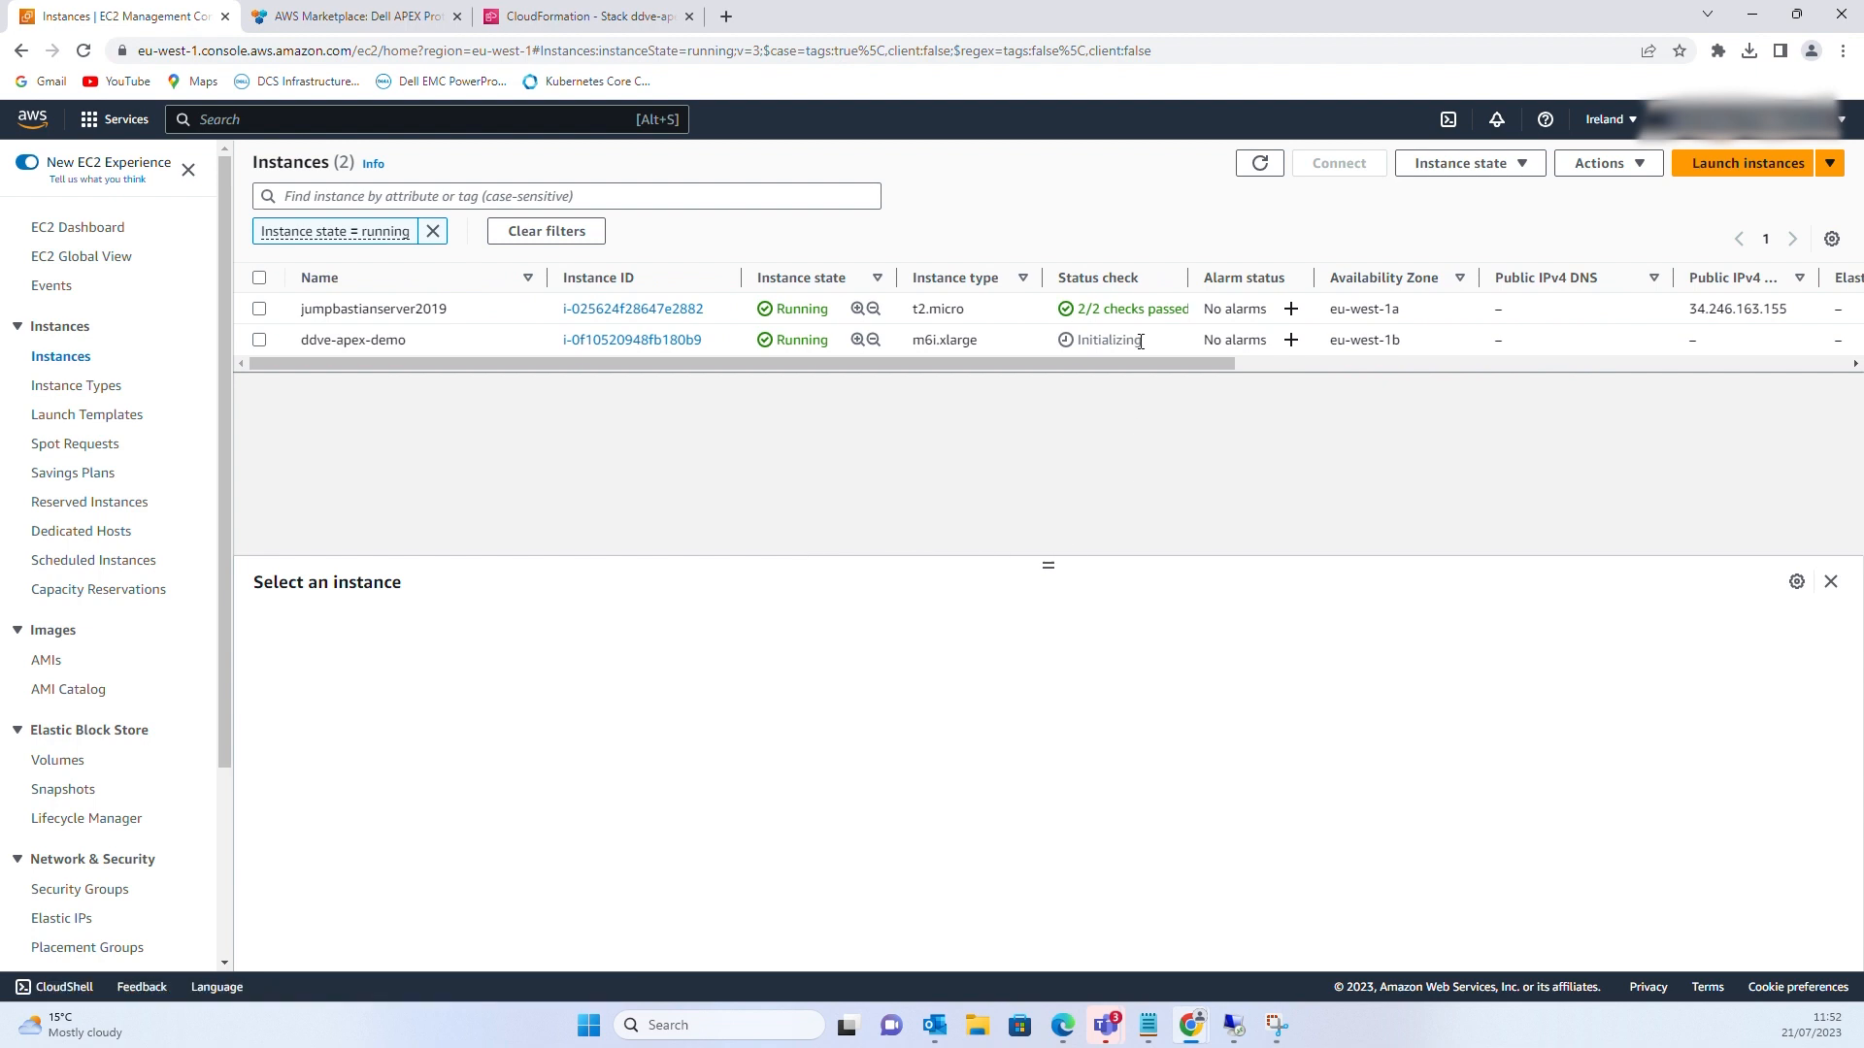
pyautogui.moveTo(1141, 341); pyautogui.dragTo(1057, 345)
pyautogui.click(260, 340)
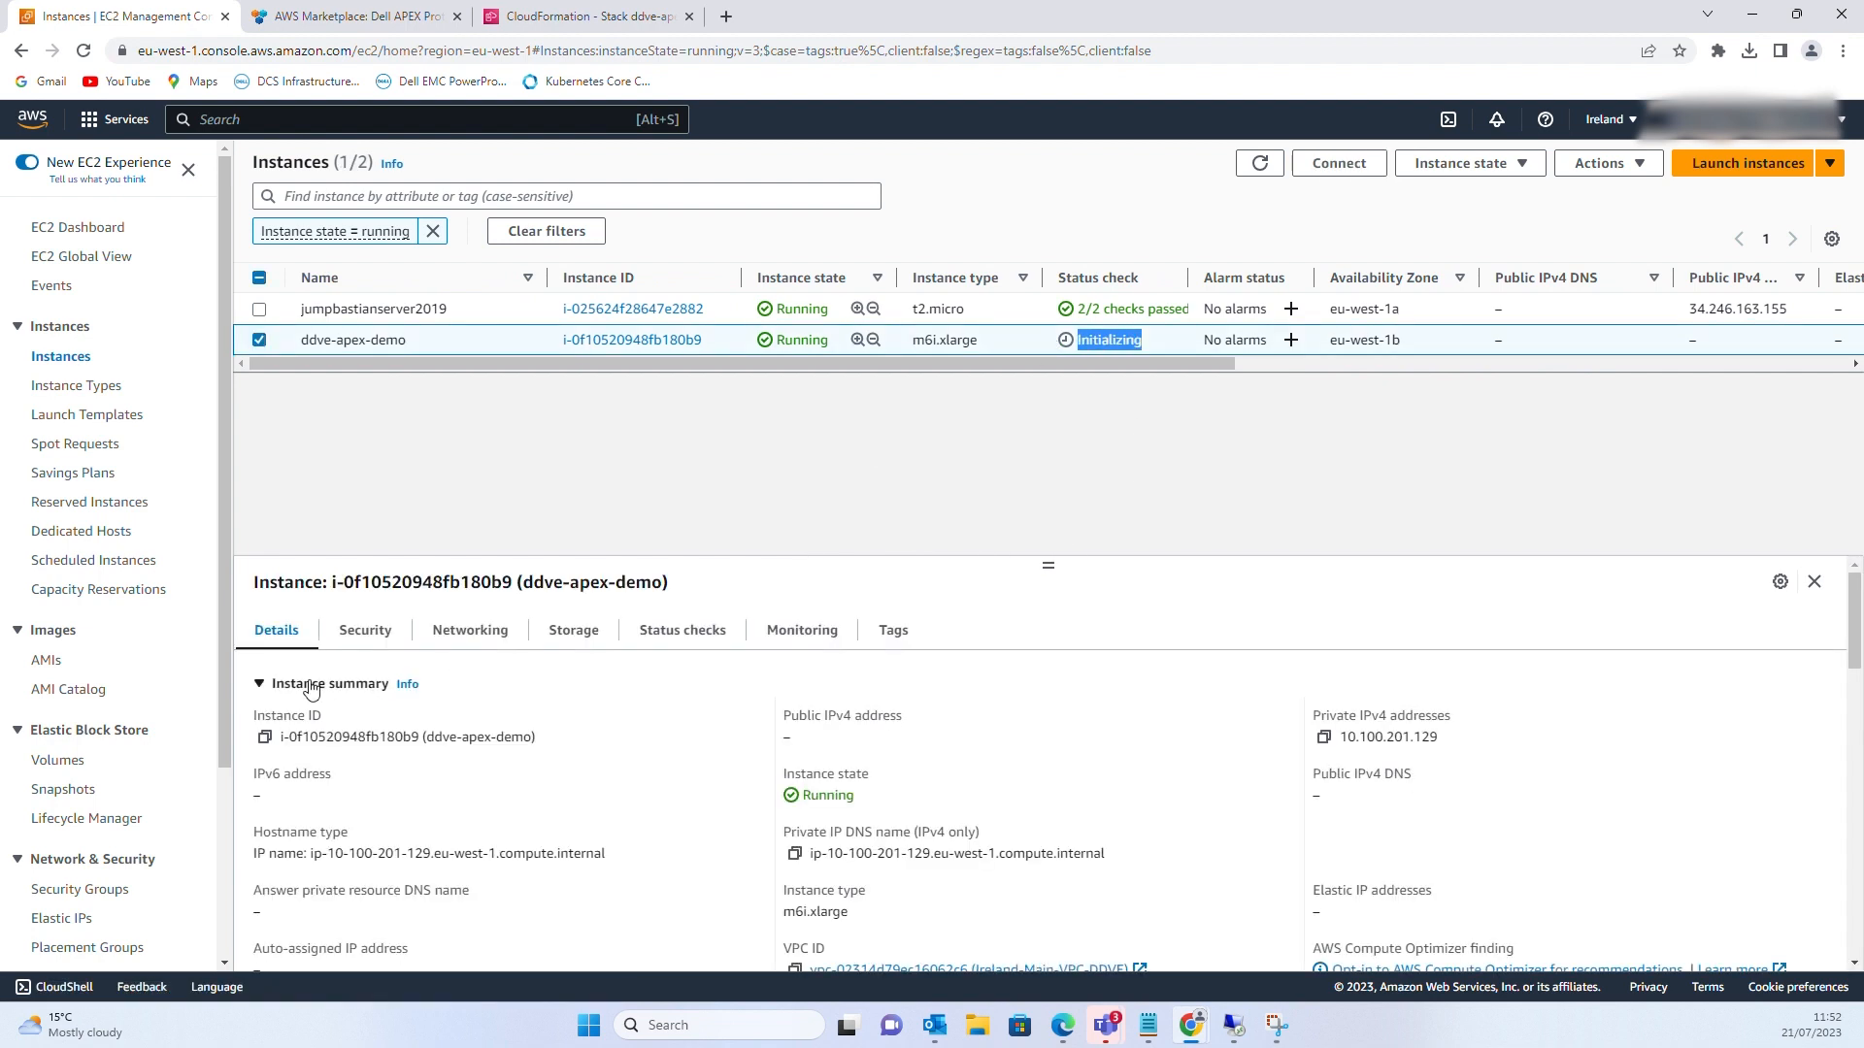
pyautogui.moveTo(223, 586); pyautogui.dragTo(216, 705)
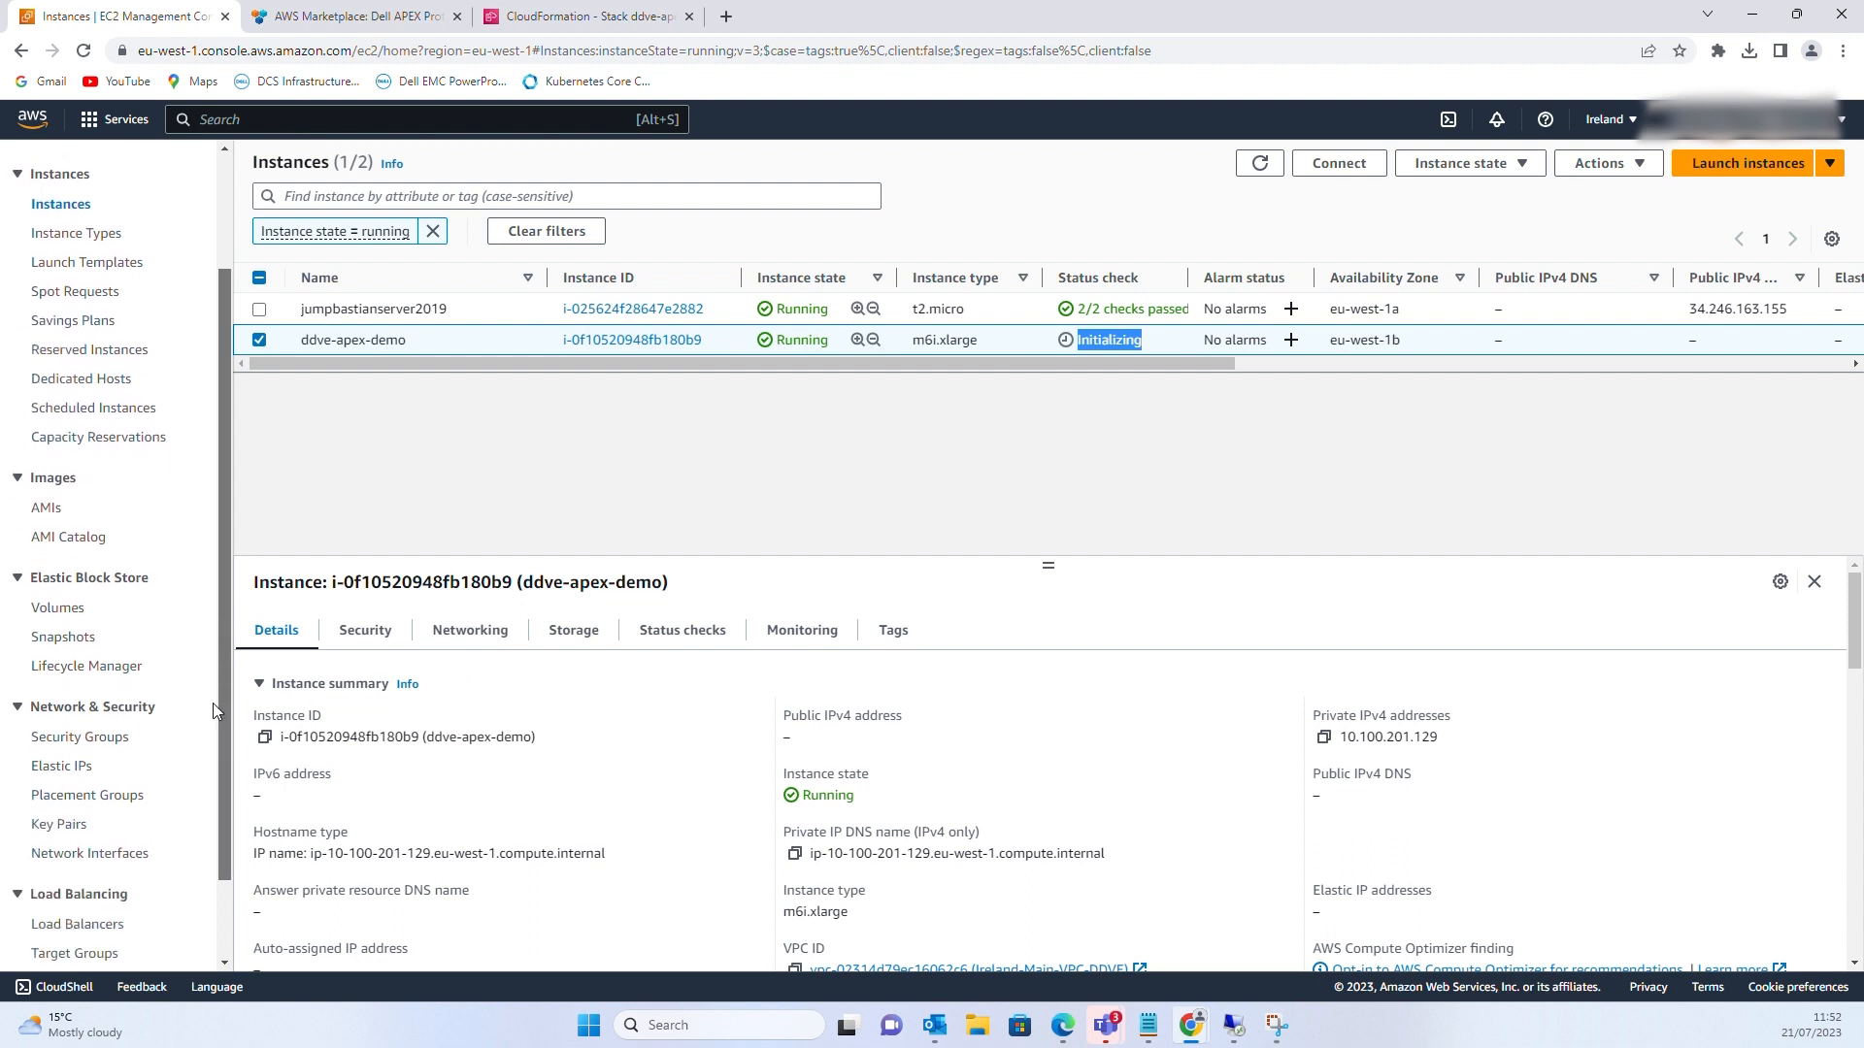
pyautogui.click(61, 598)
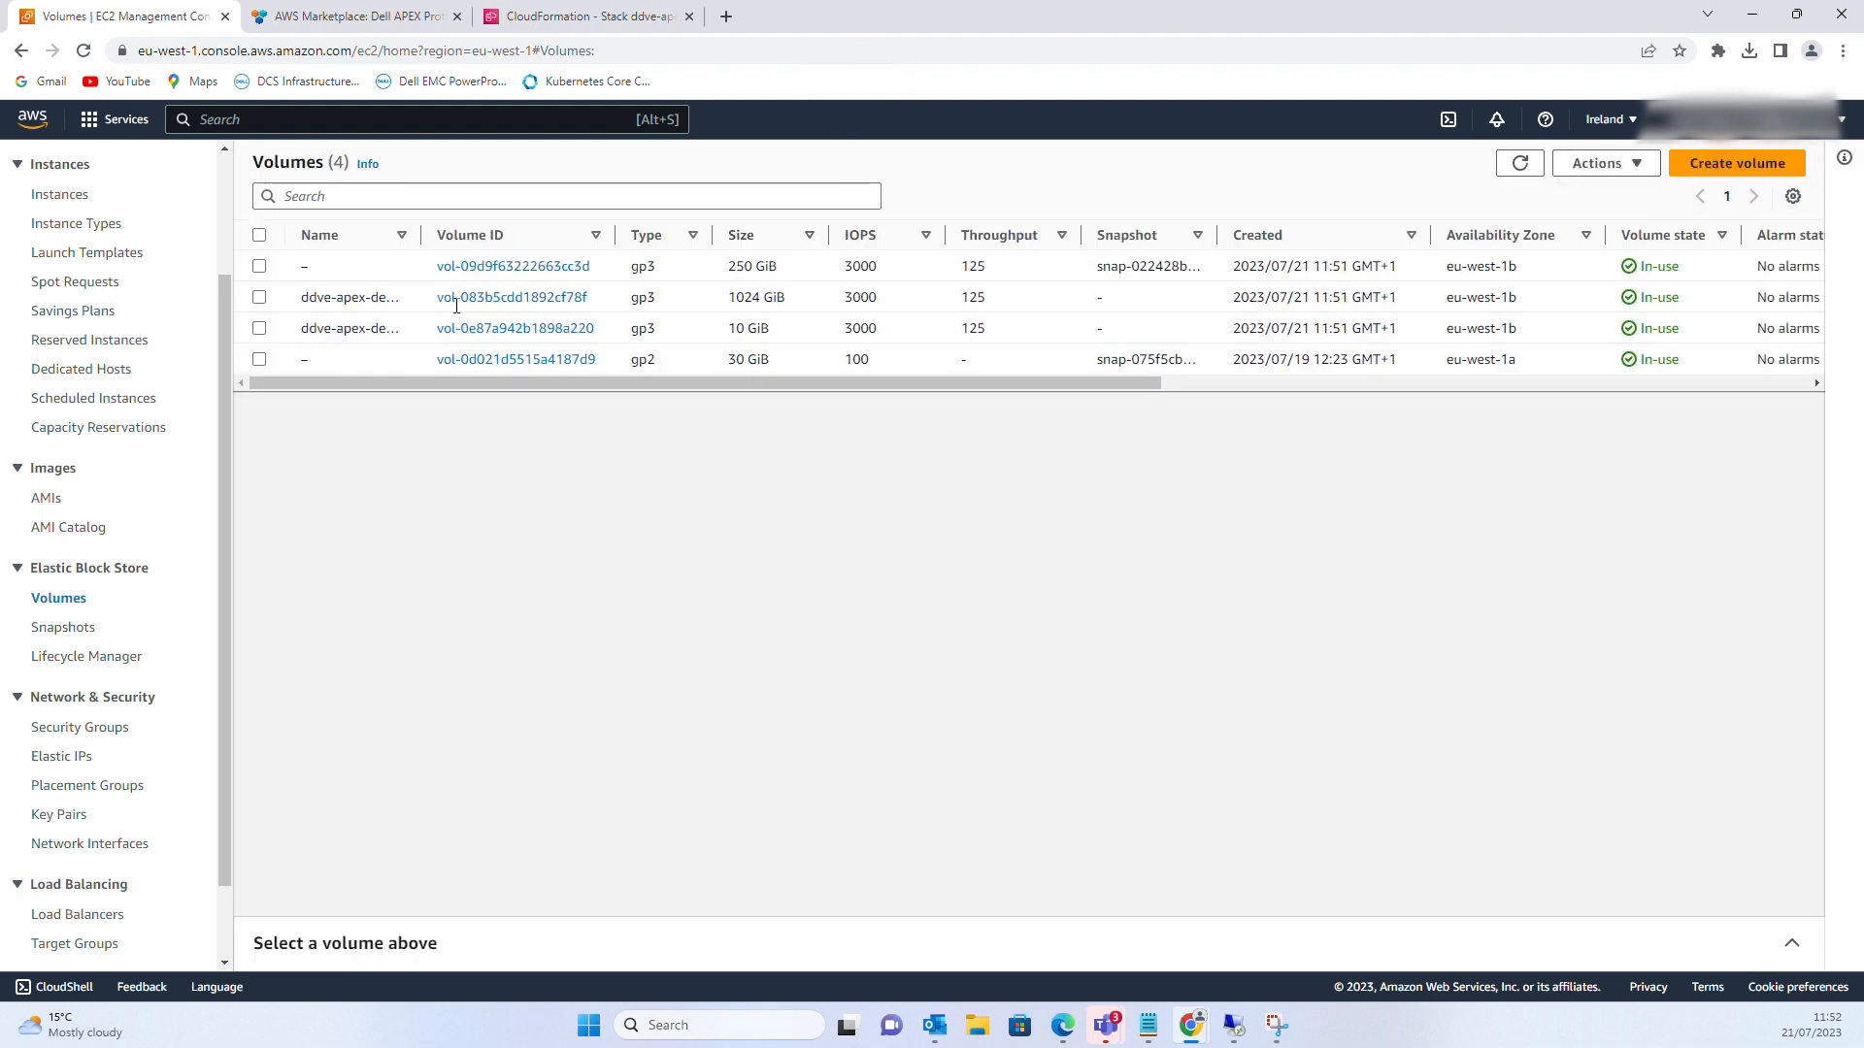
pyautogui.moveTo(468, 384)
pyautogui.mouseDown()
pyautogui.moveTo(1048, 417)
pyautogui.moveTo(434, 381)
pyautogui.mouseUp()
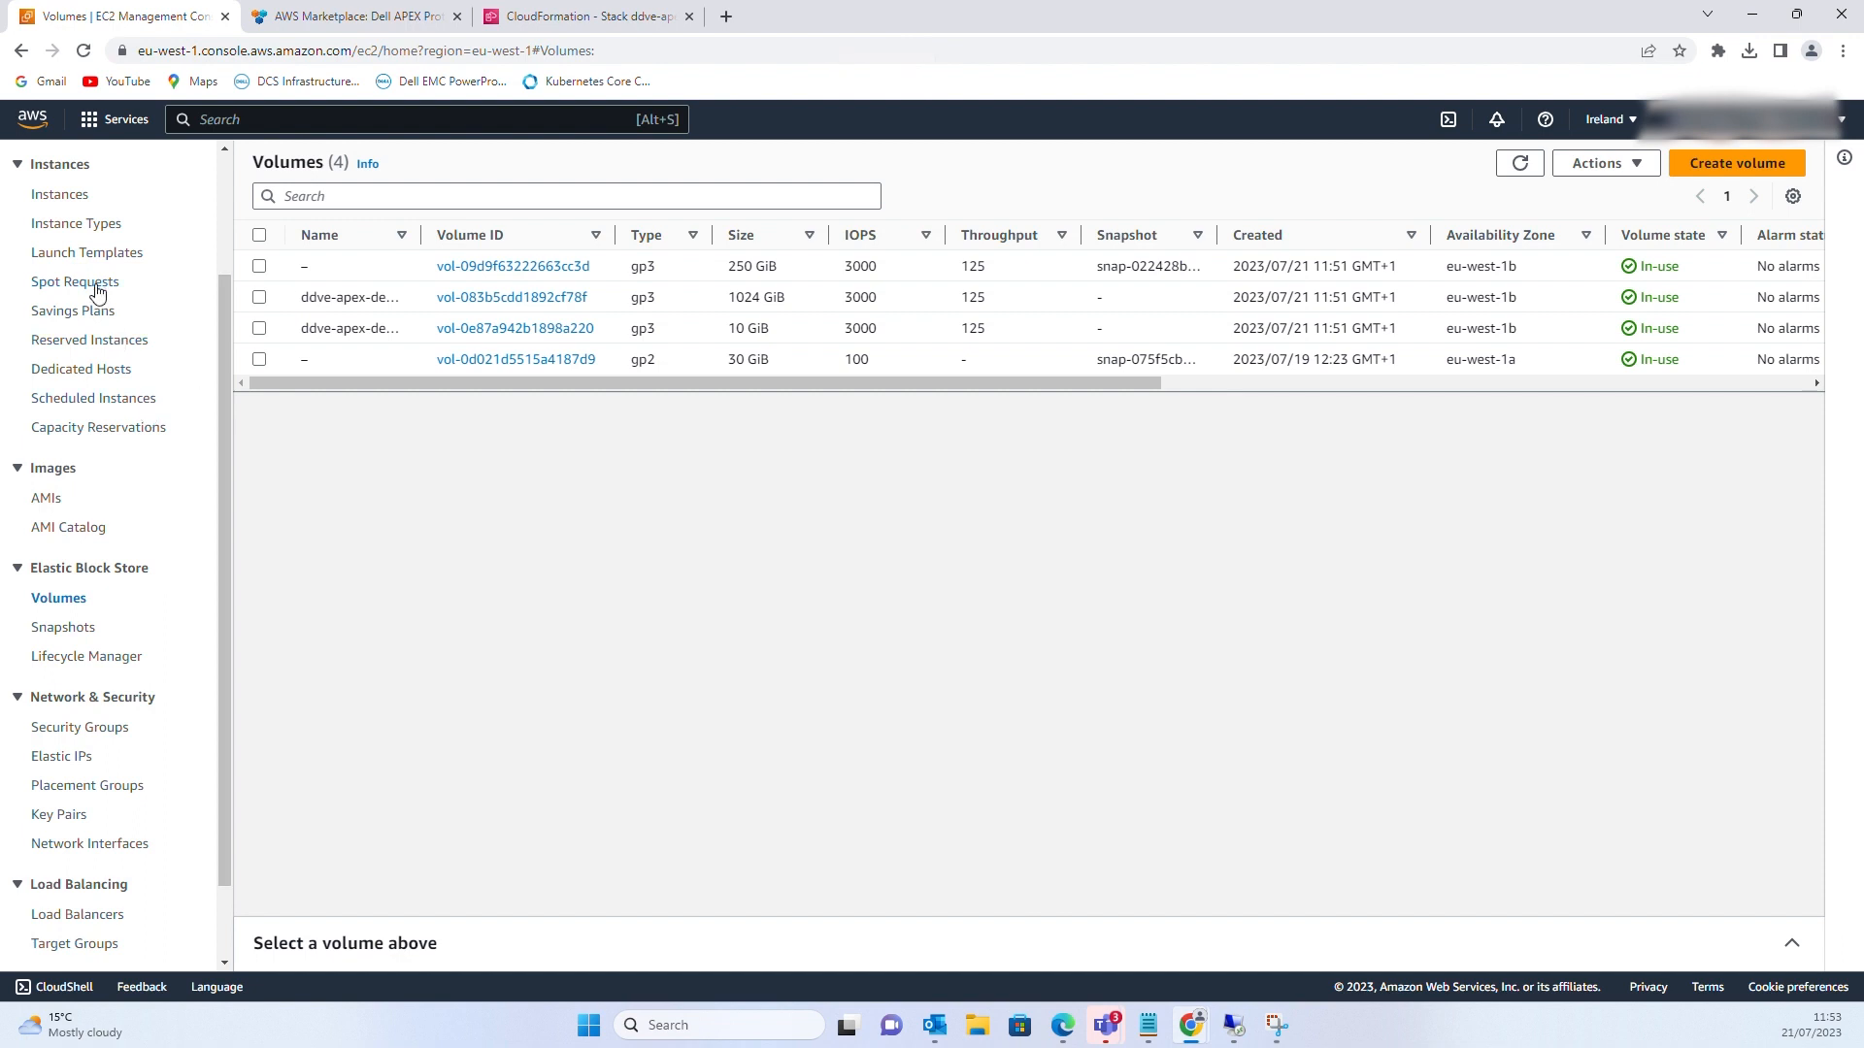
# Open the ddve-apex-demo instance summary and note its private IPv4 10.100.201.129
pyautogui.click(64, 195)
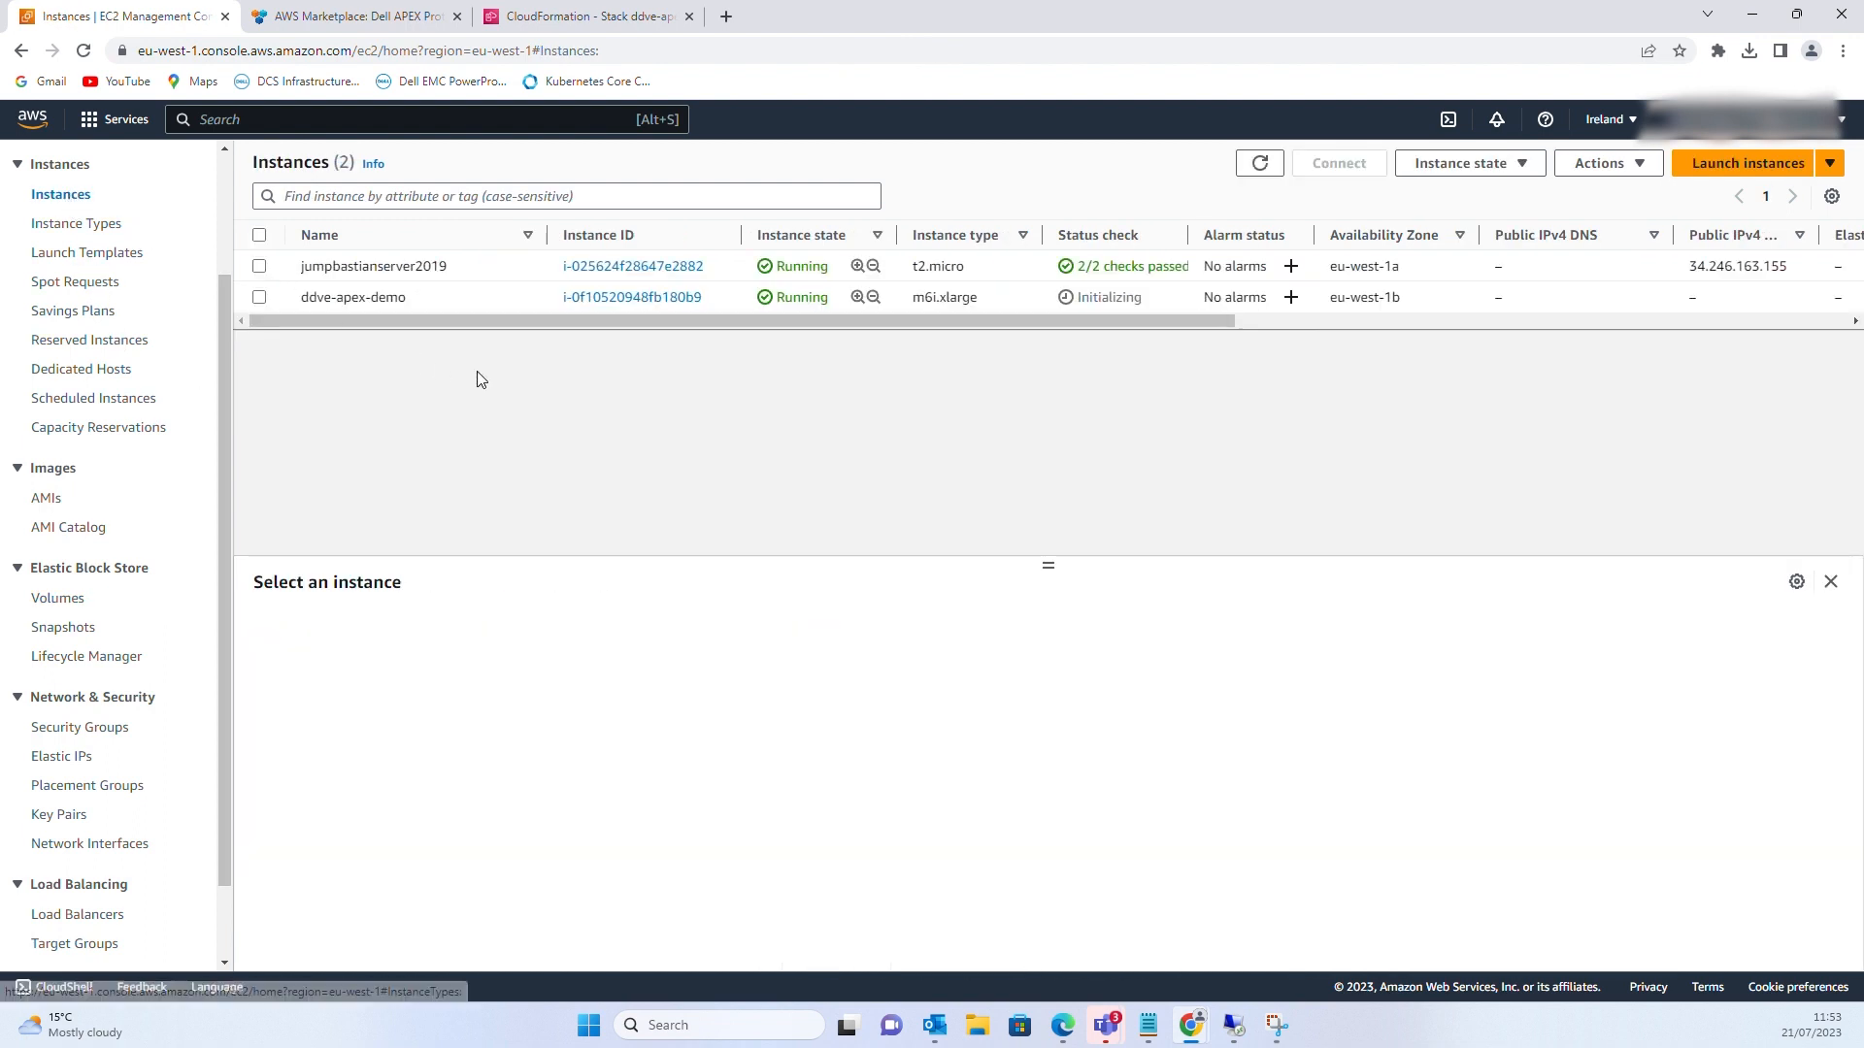
pyautogui.click(602, 300)
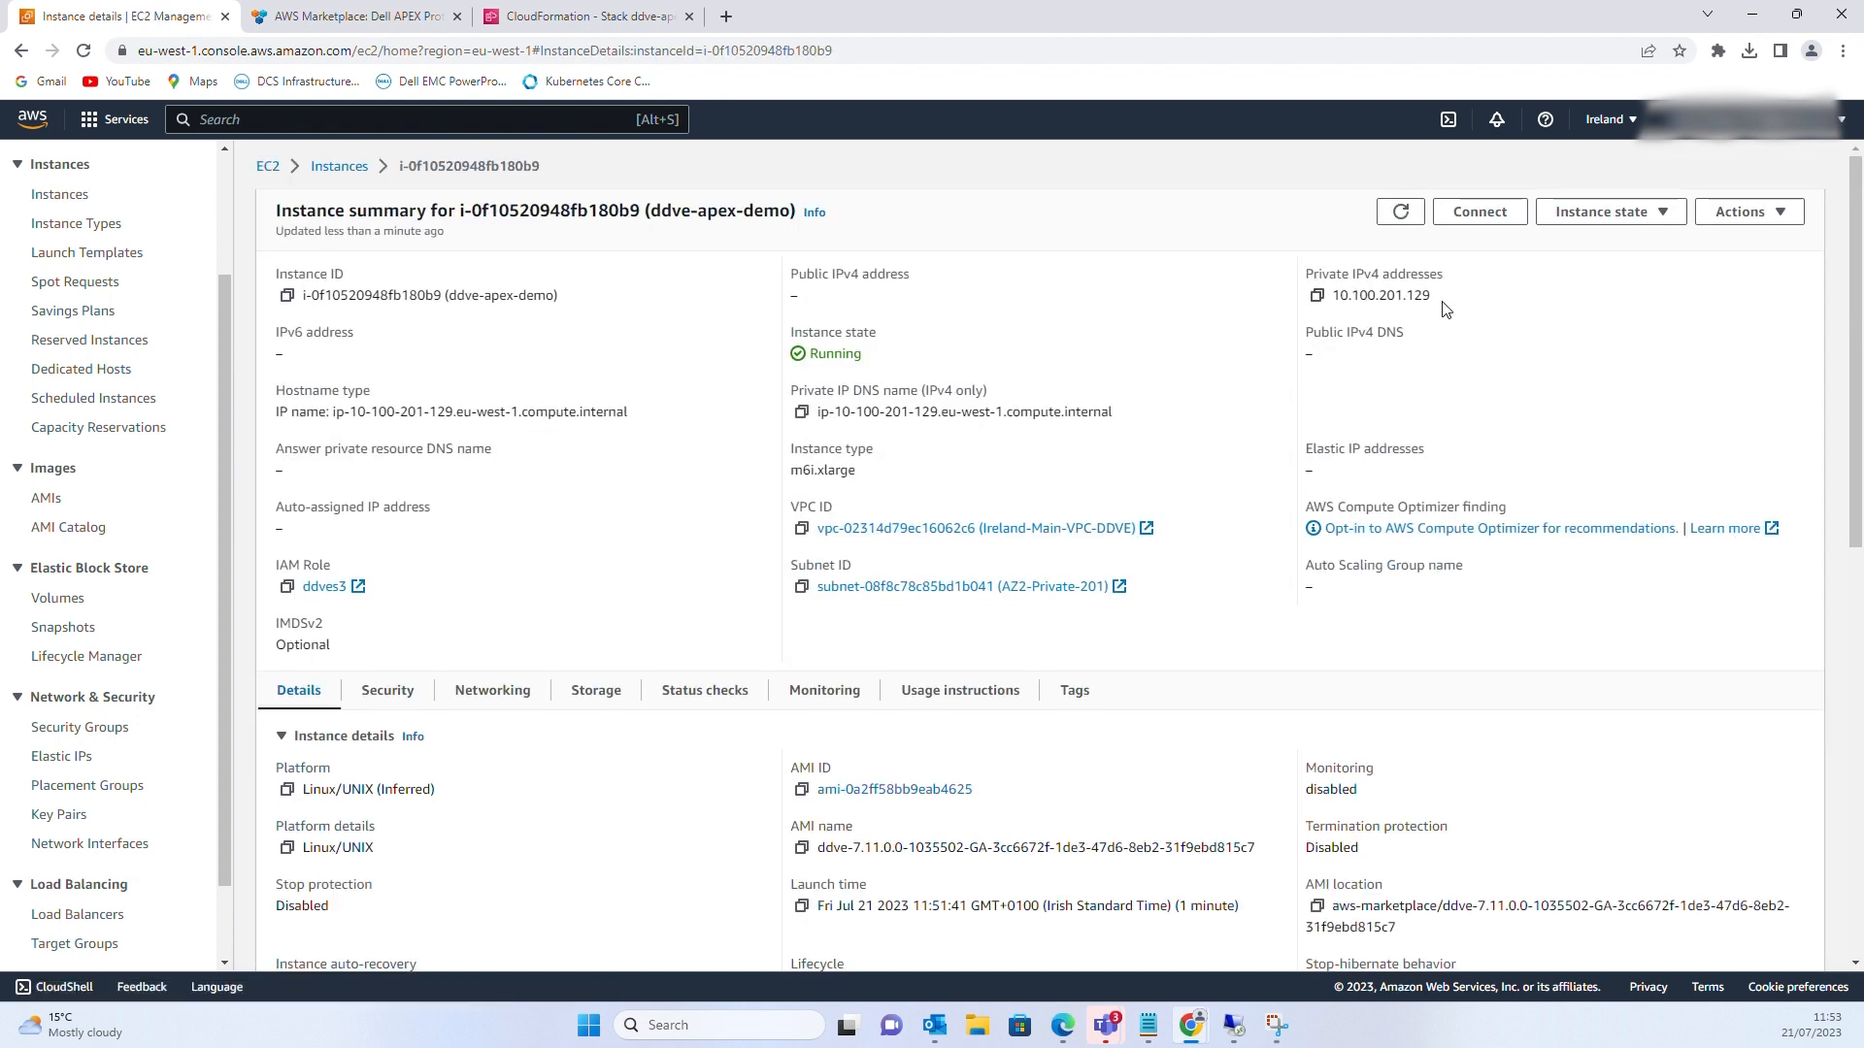
pyautogui.moveTo(1441, 308); pyautogui.dragTo(1340, 297)
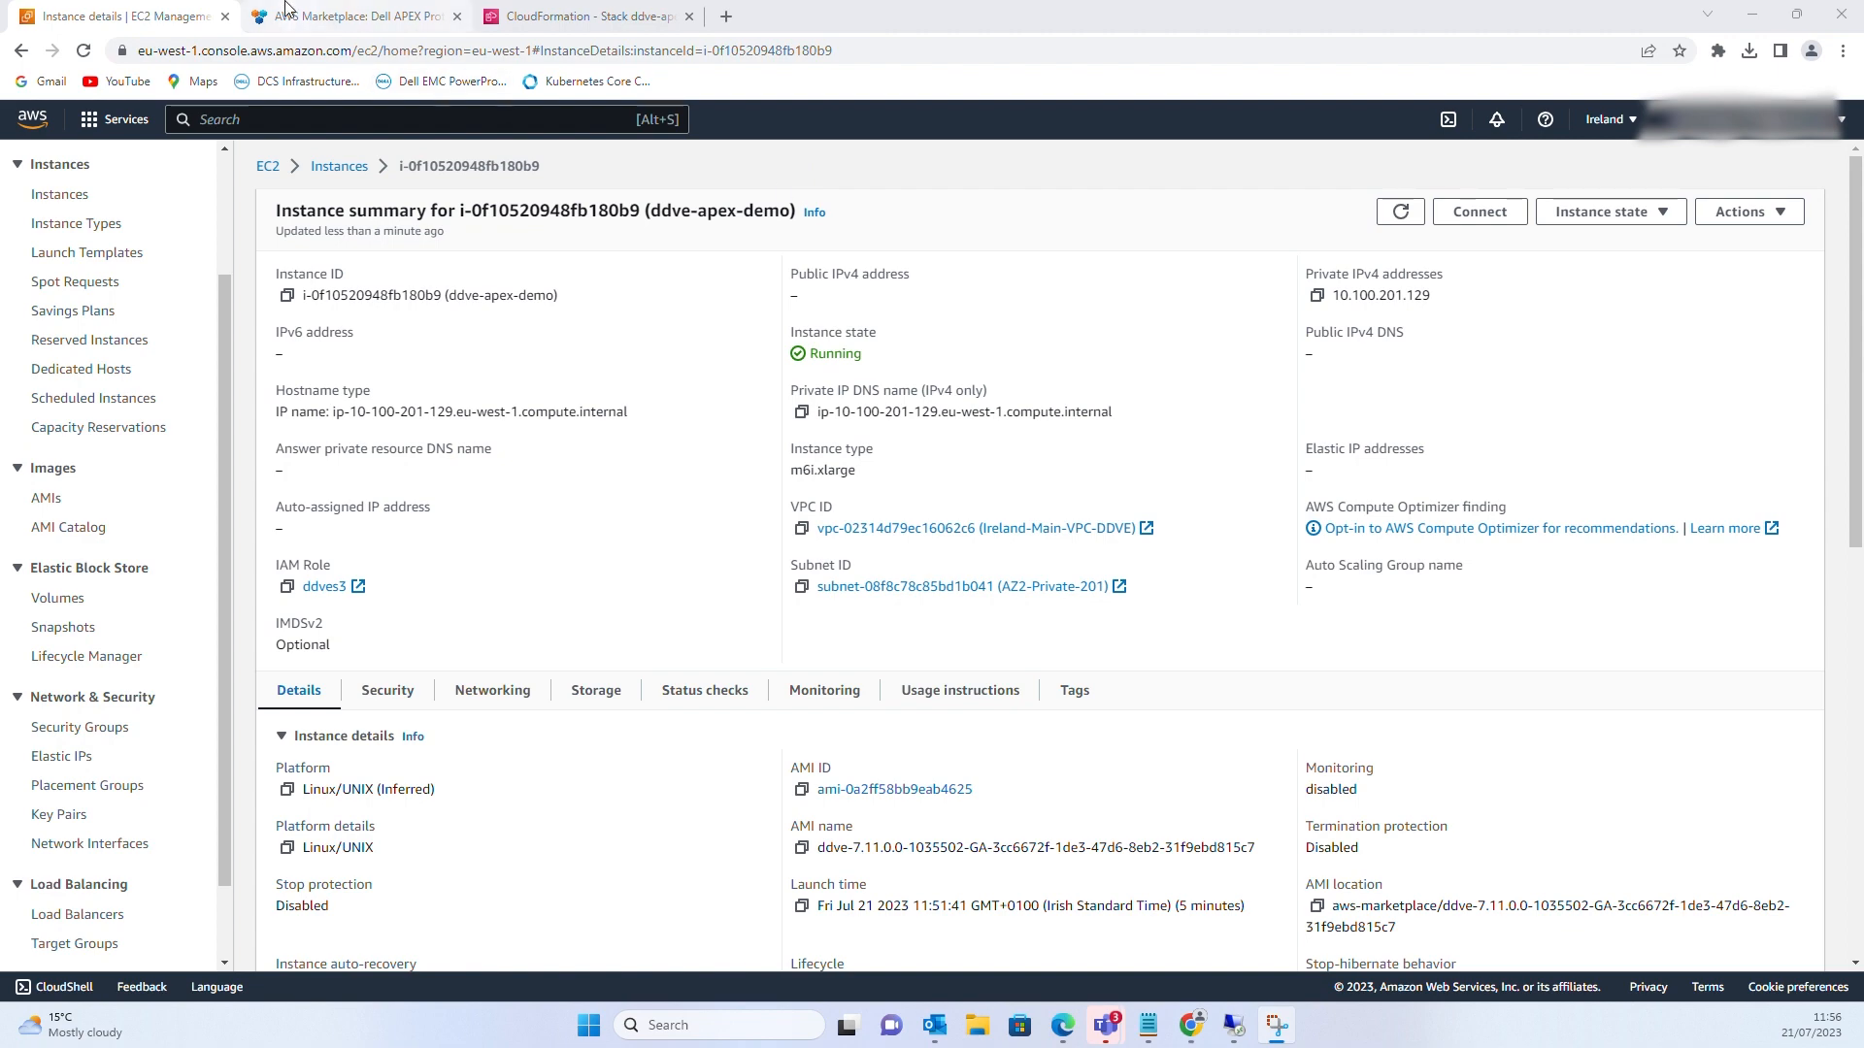
# Review the ddve-apex-demo stack's info and creation events in CloudFormation
pyautogui.click(534, 17)
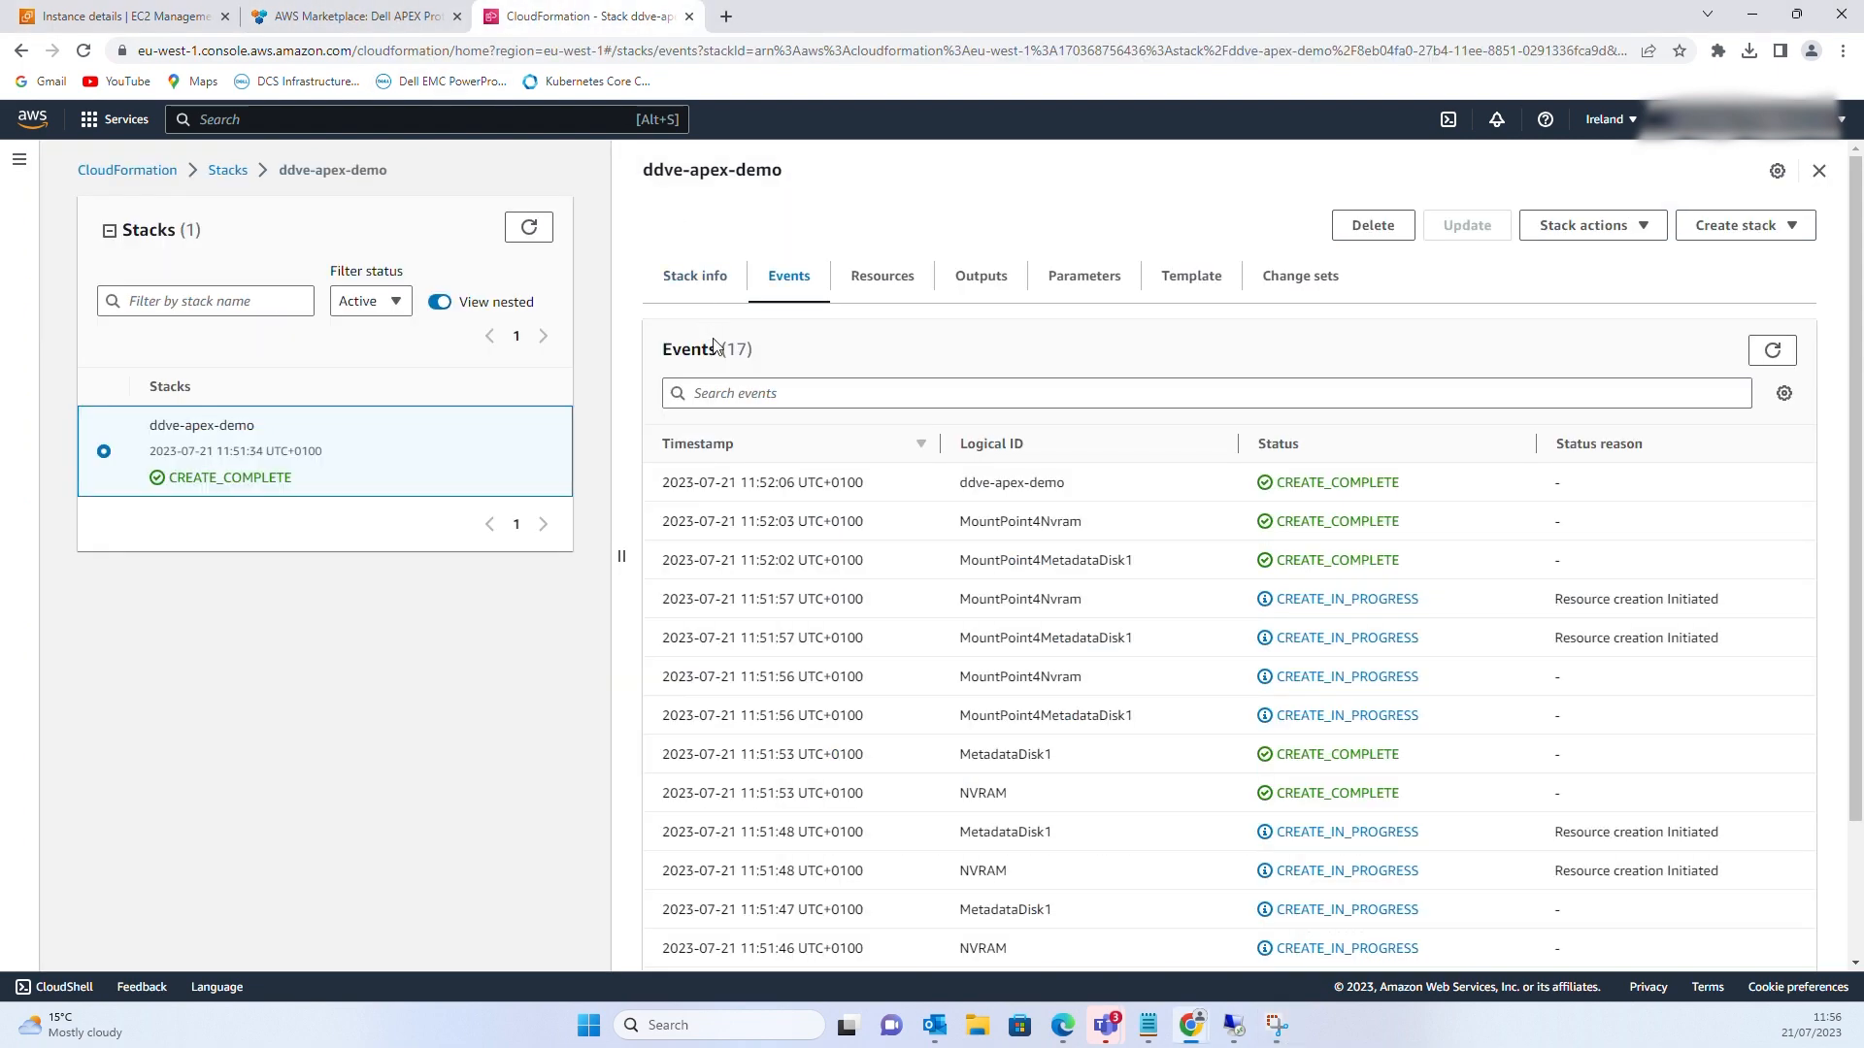
pyautogui.click(700, 278)
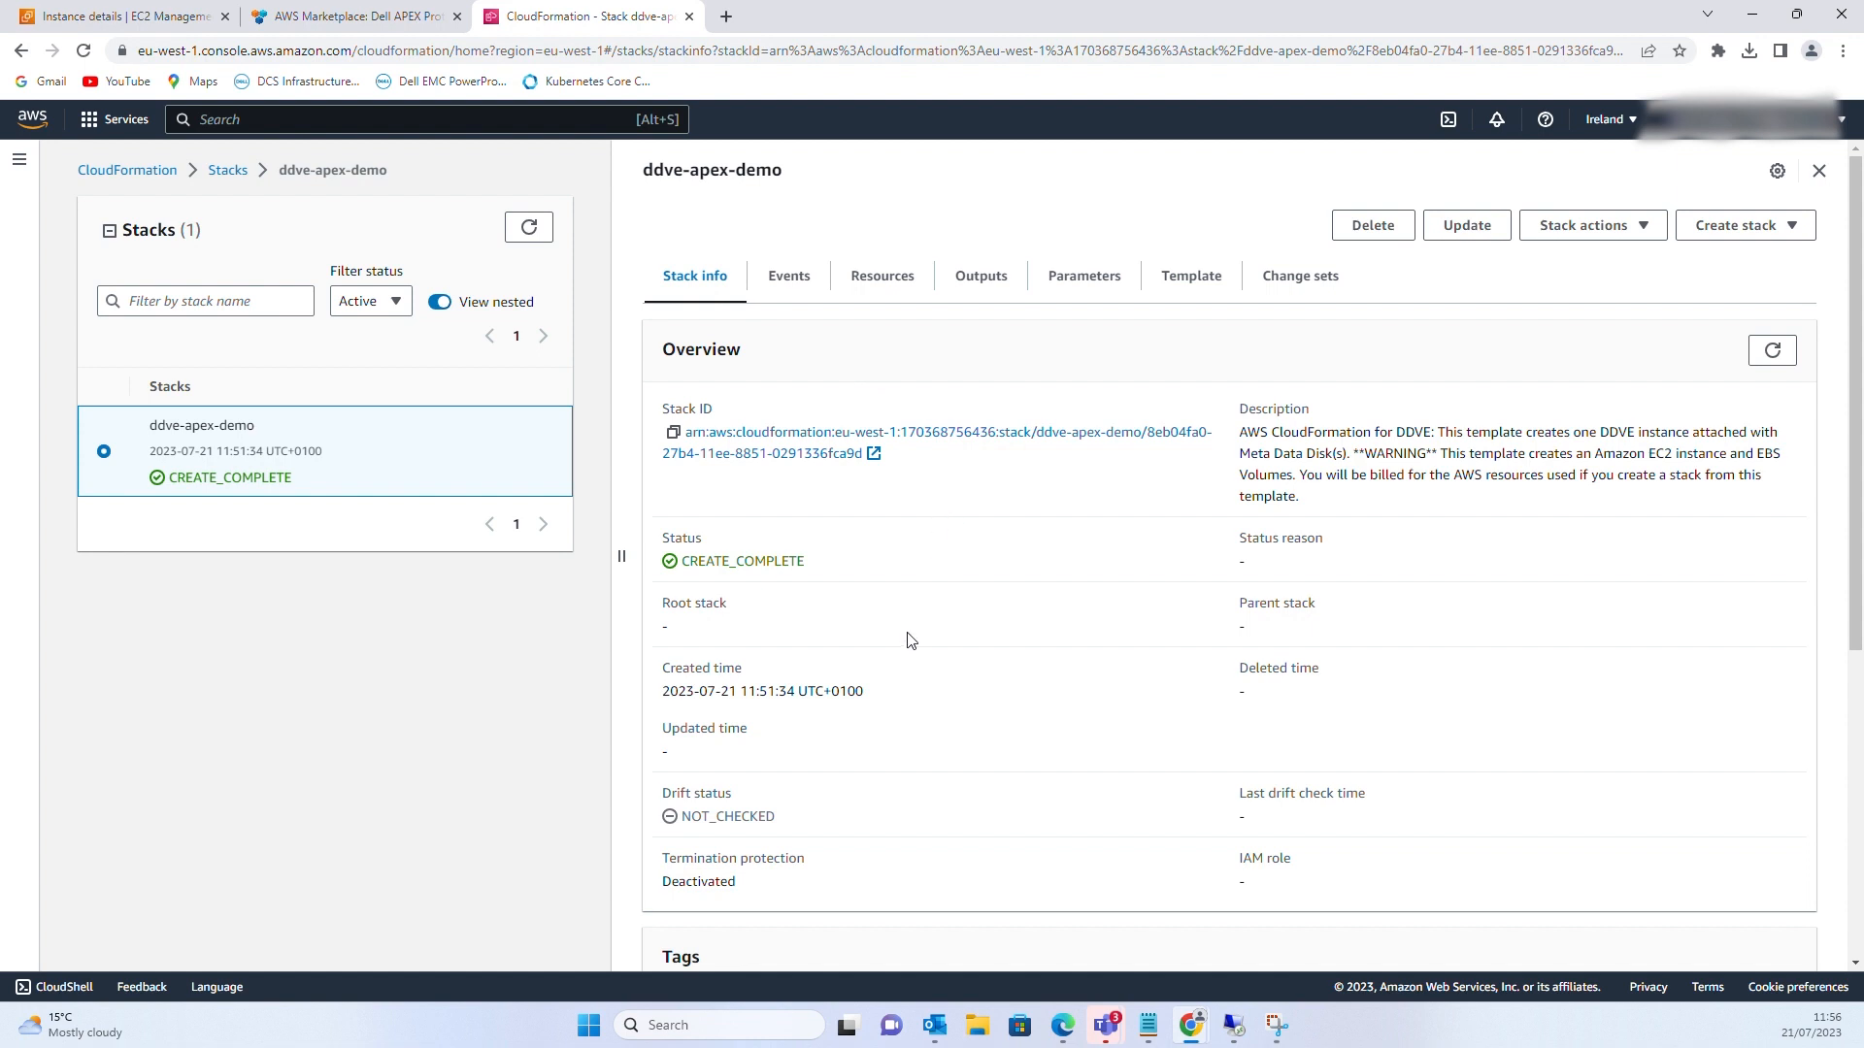
pyautogui.scroll(-5, 910, 640)
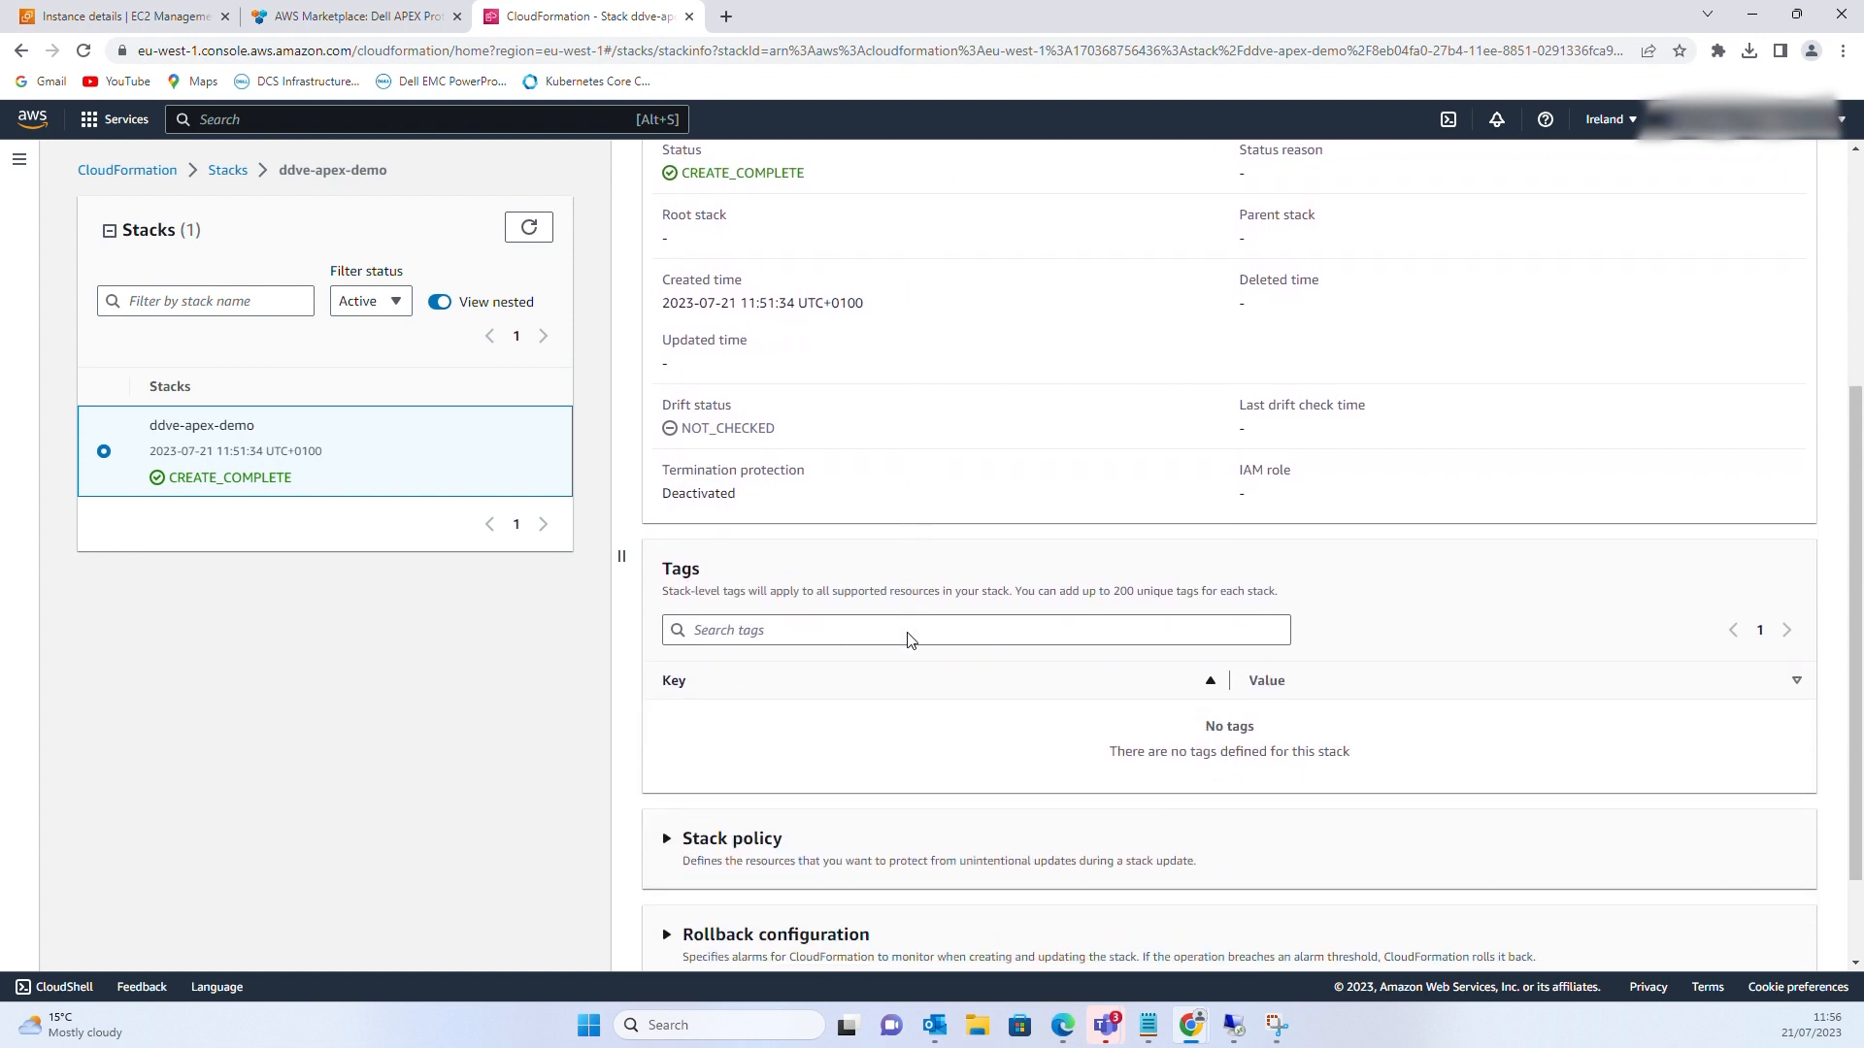
pyautogui.scroll(-1, 911, 639)
pyautogui.scroll(5, 911, 639)
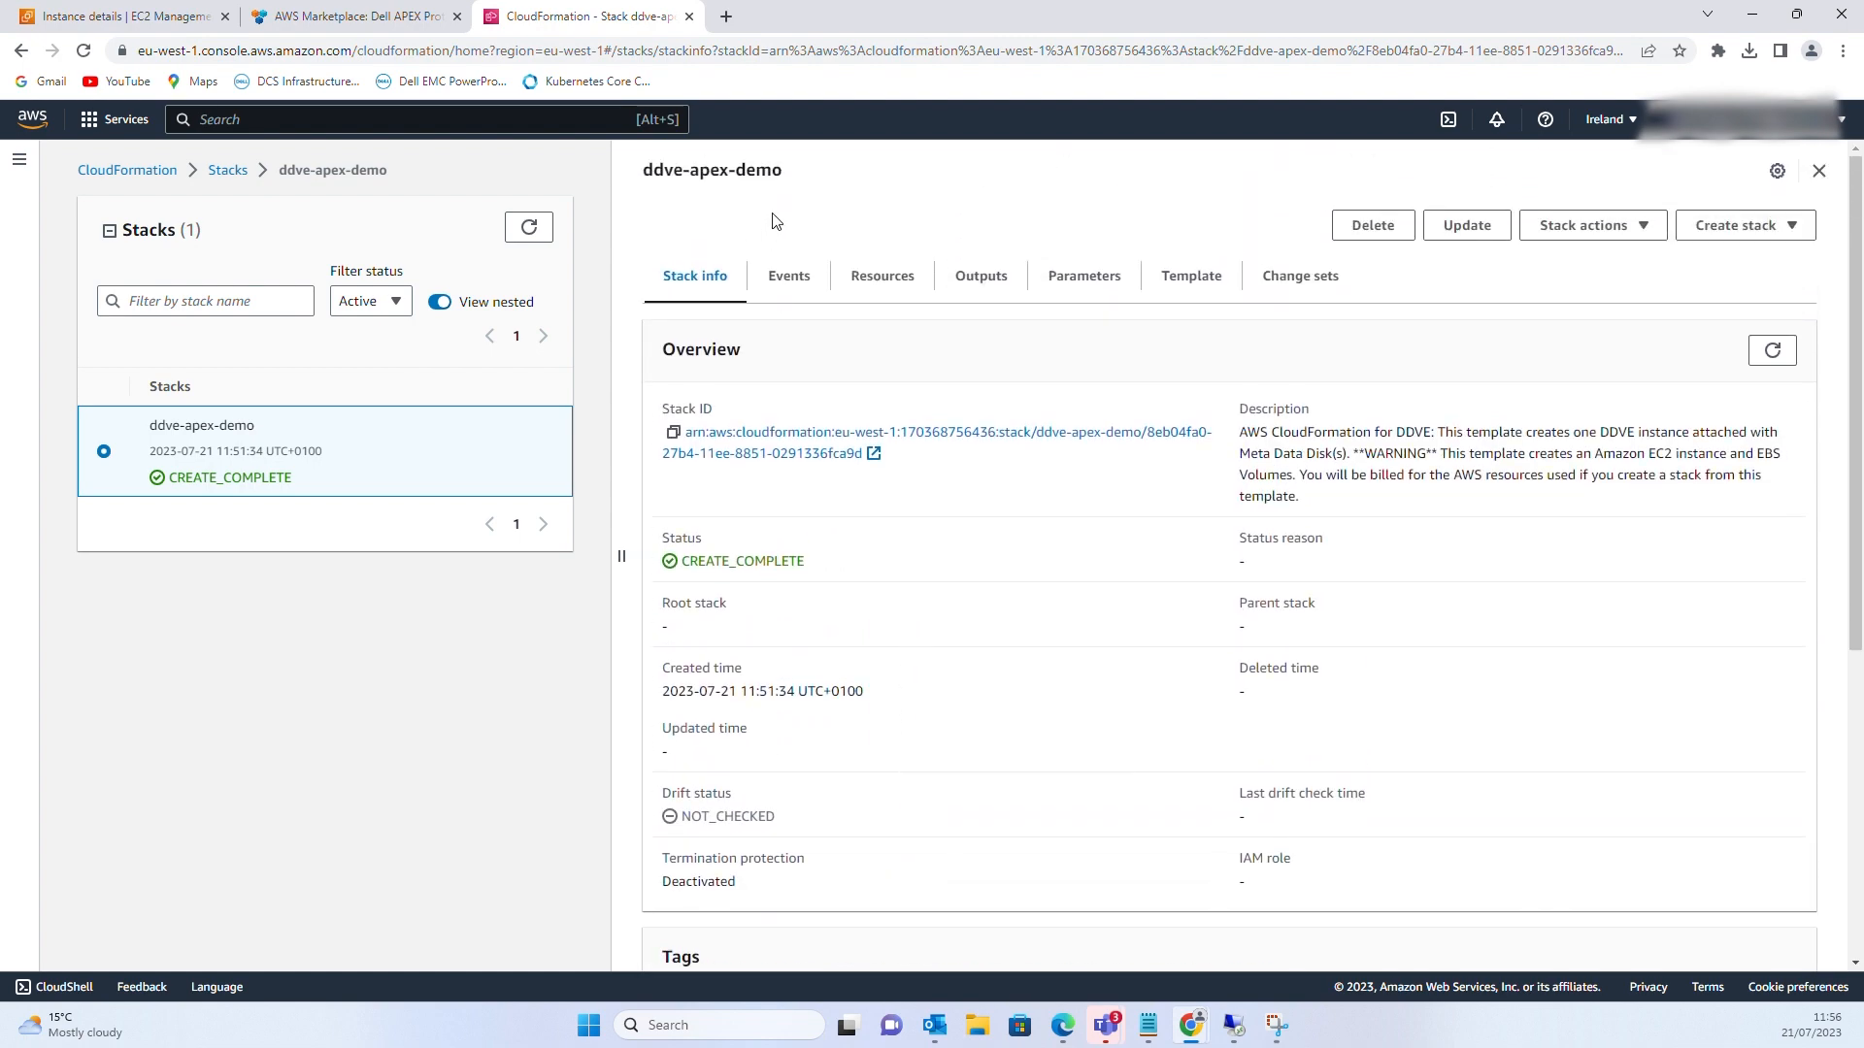
pyautogui.click(804, 279)
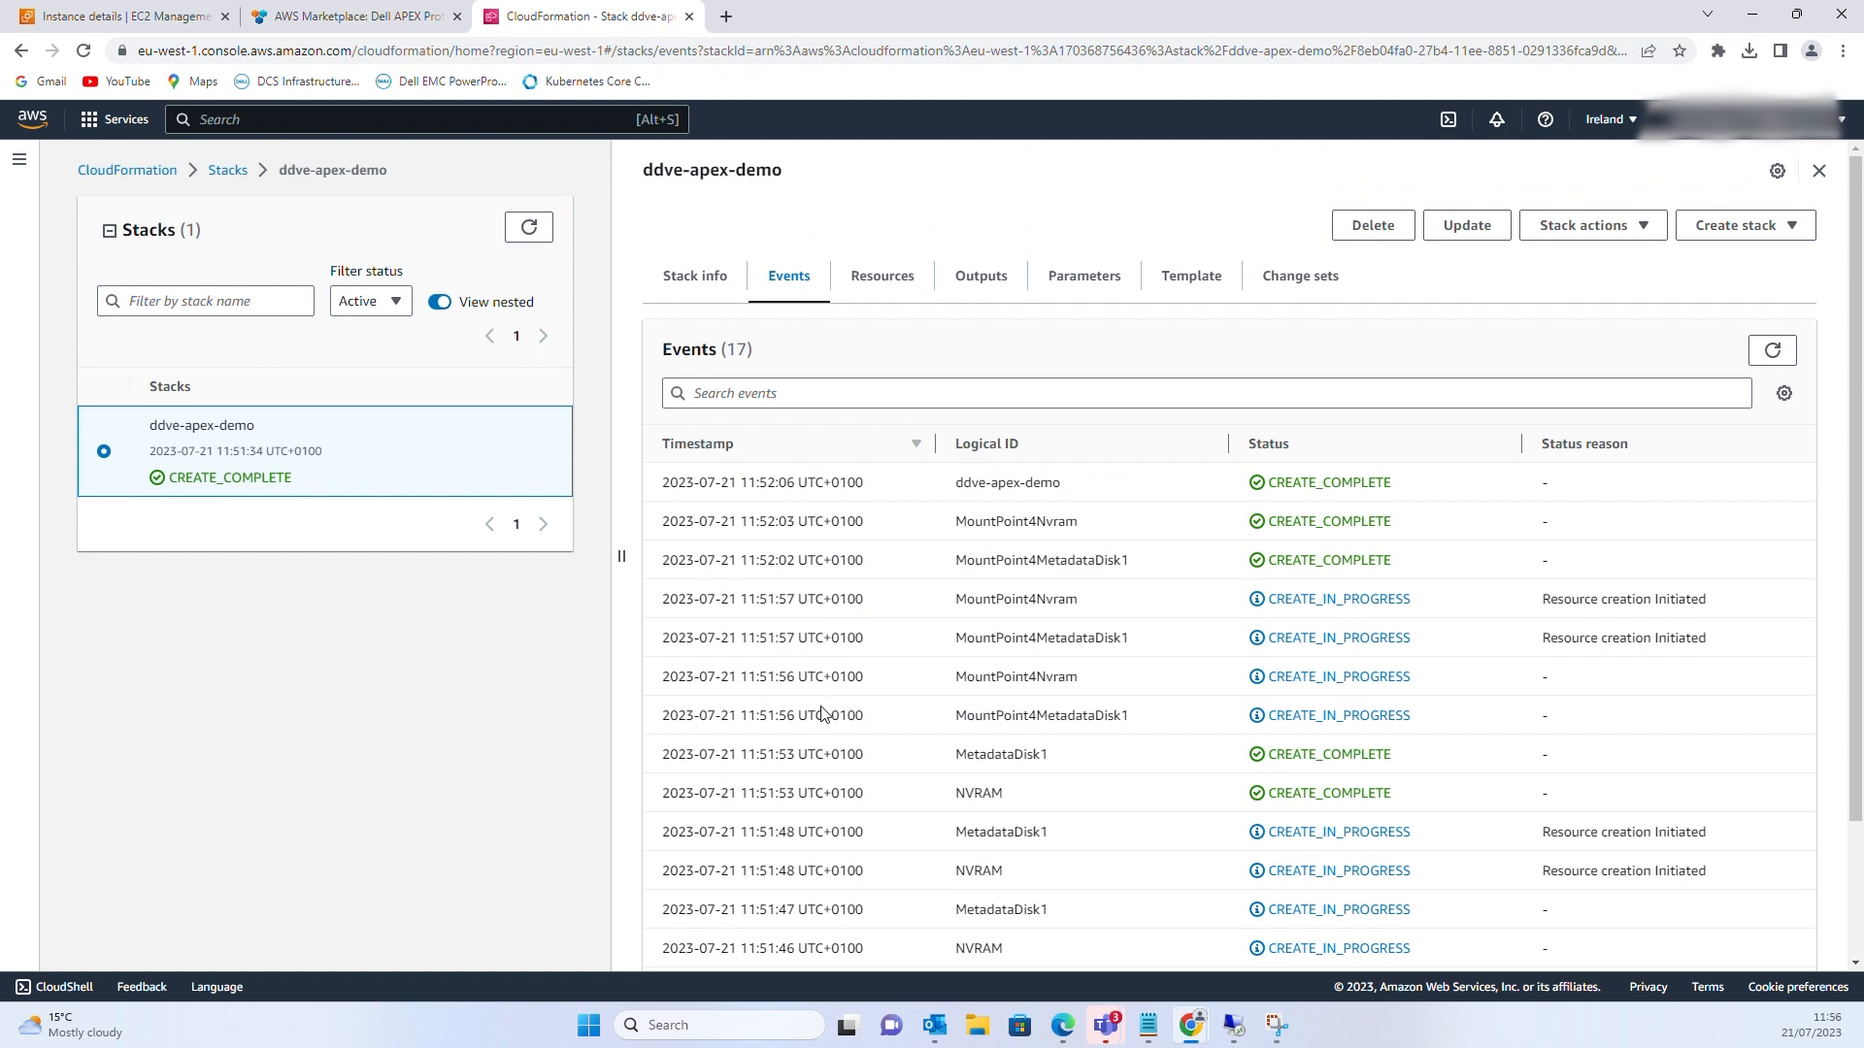
pyautogui.scroll(-1, 821, 709)
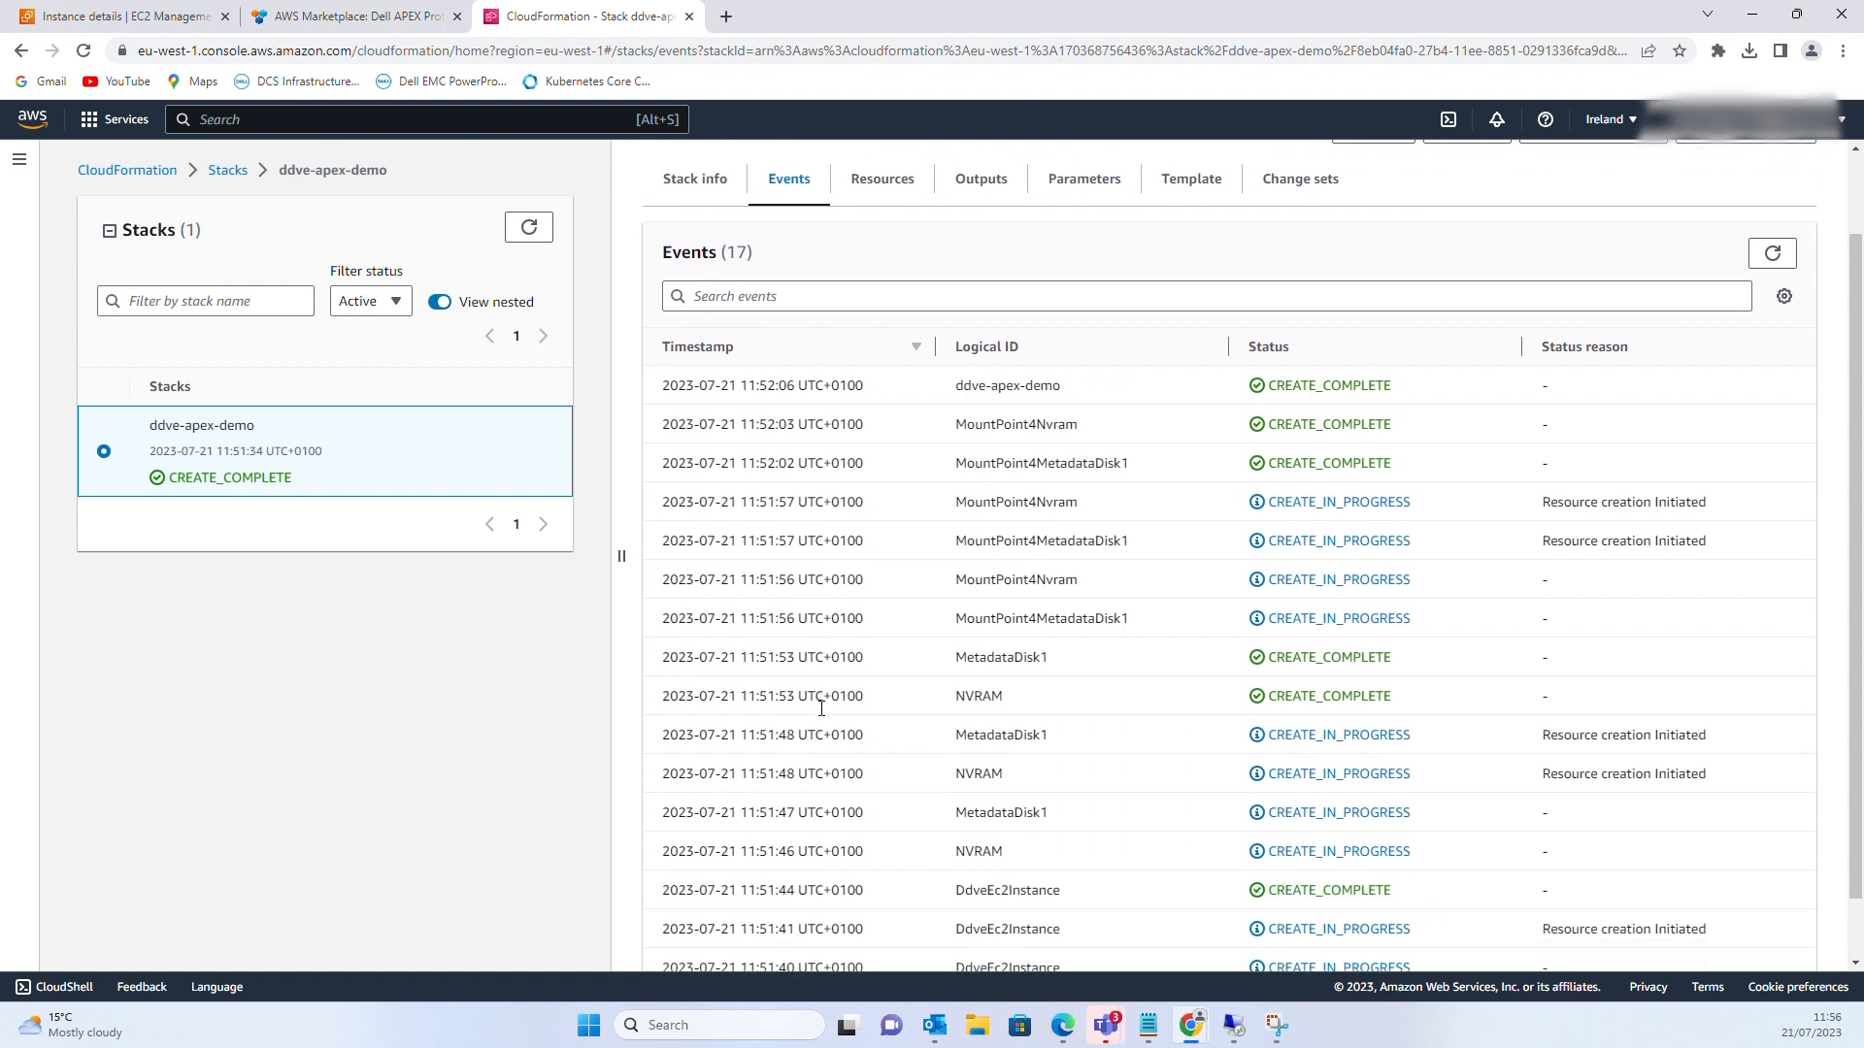
pyautogui.scroll(-1, 821, 714)
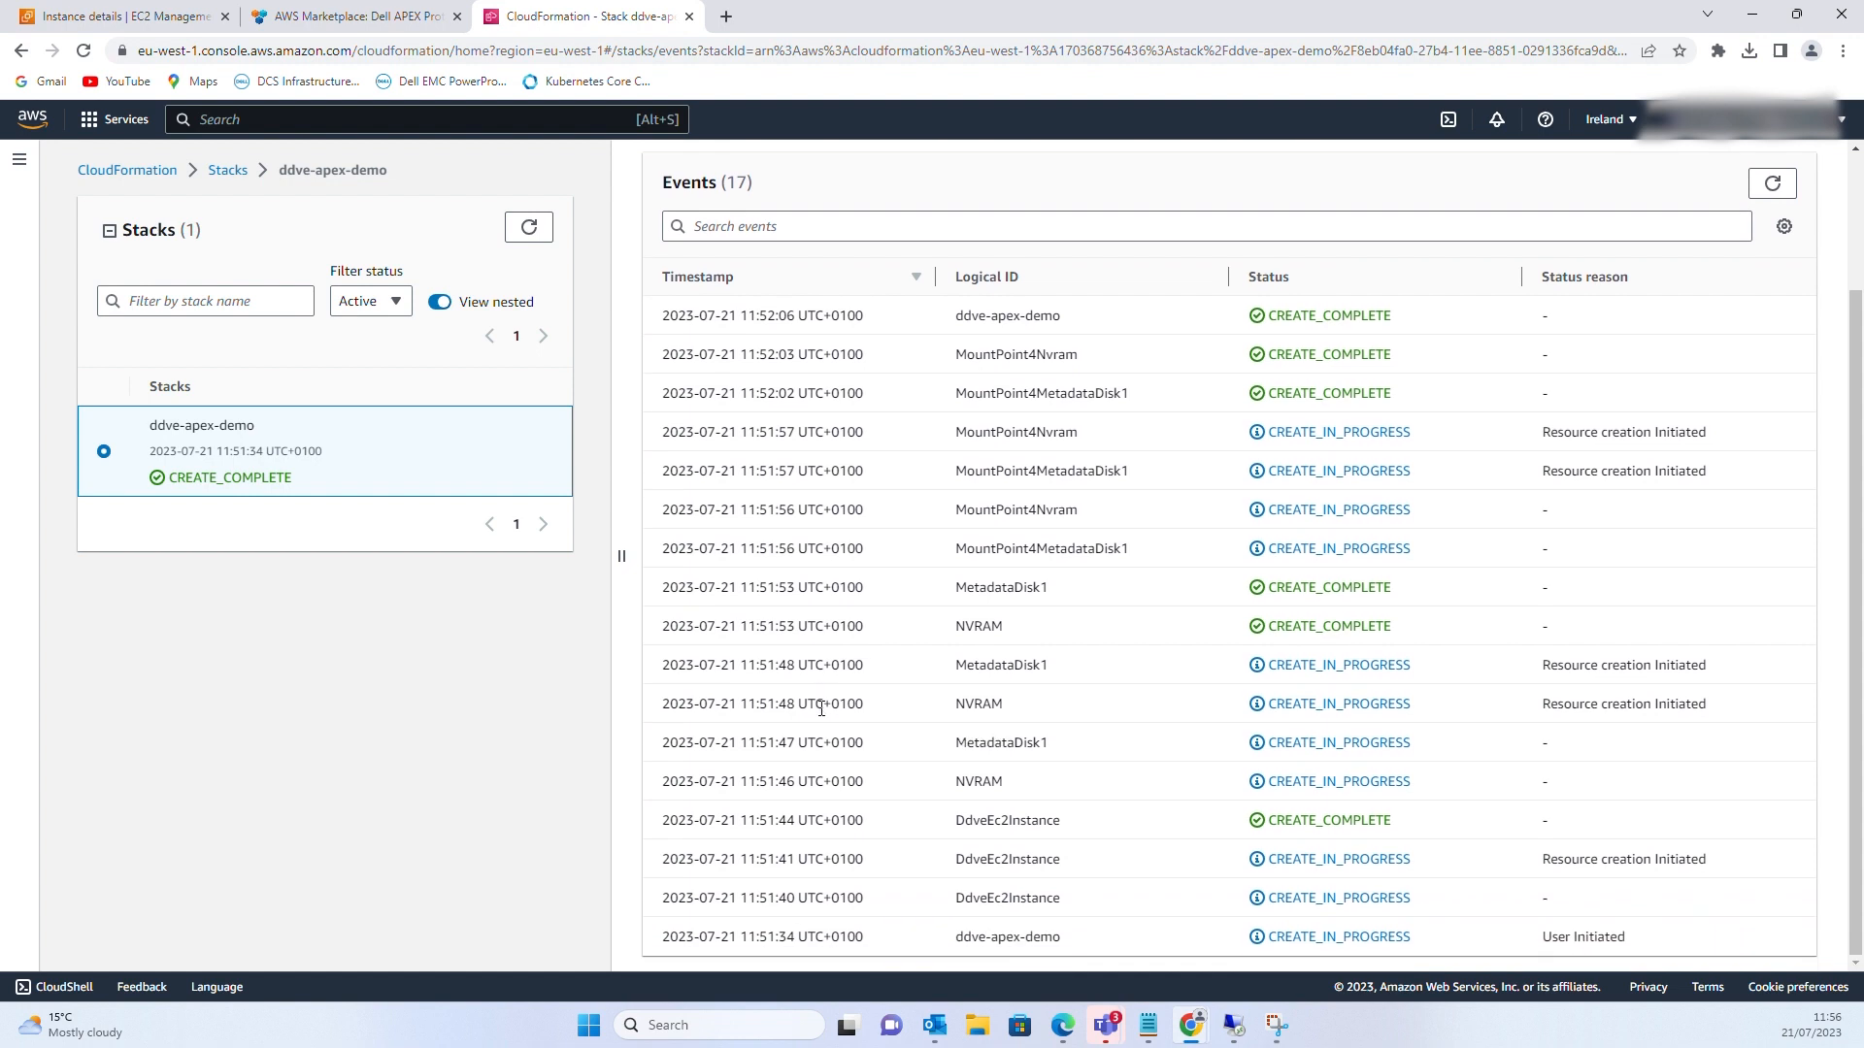
pyautogui.scroll(2, 821, 709)
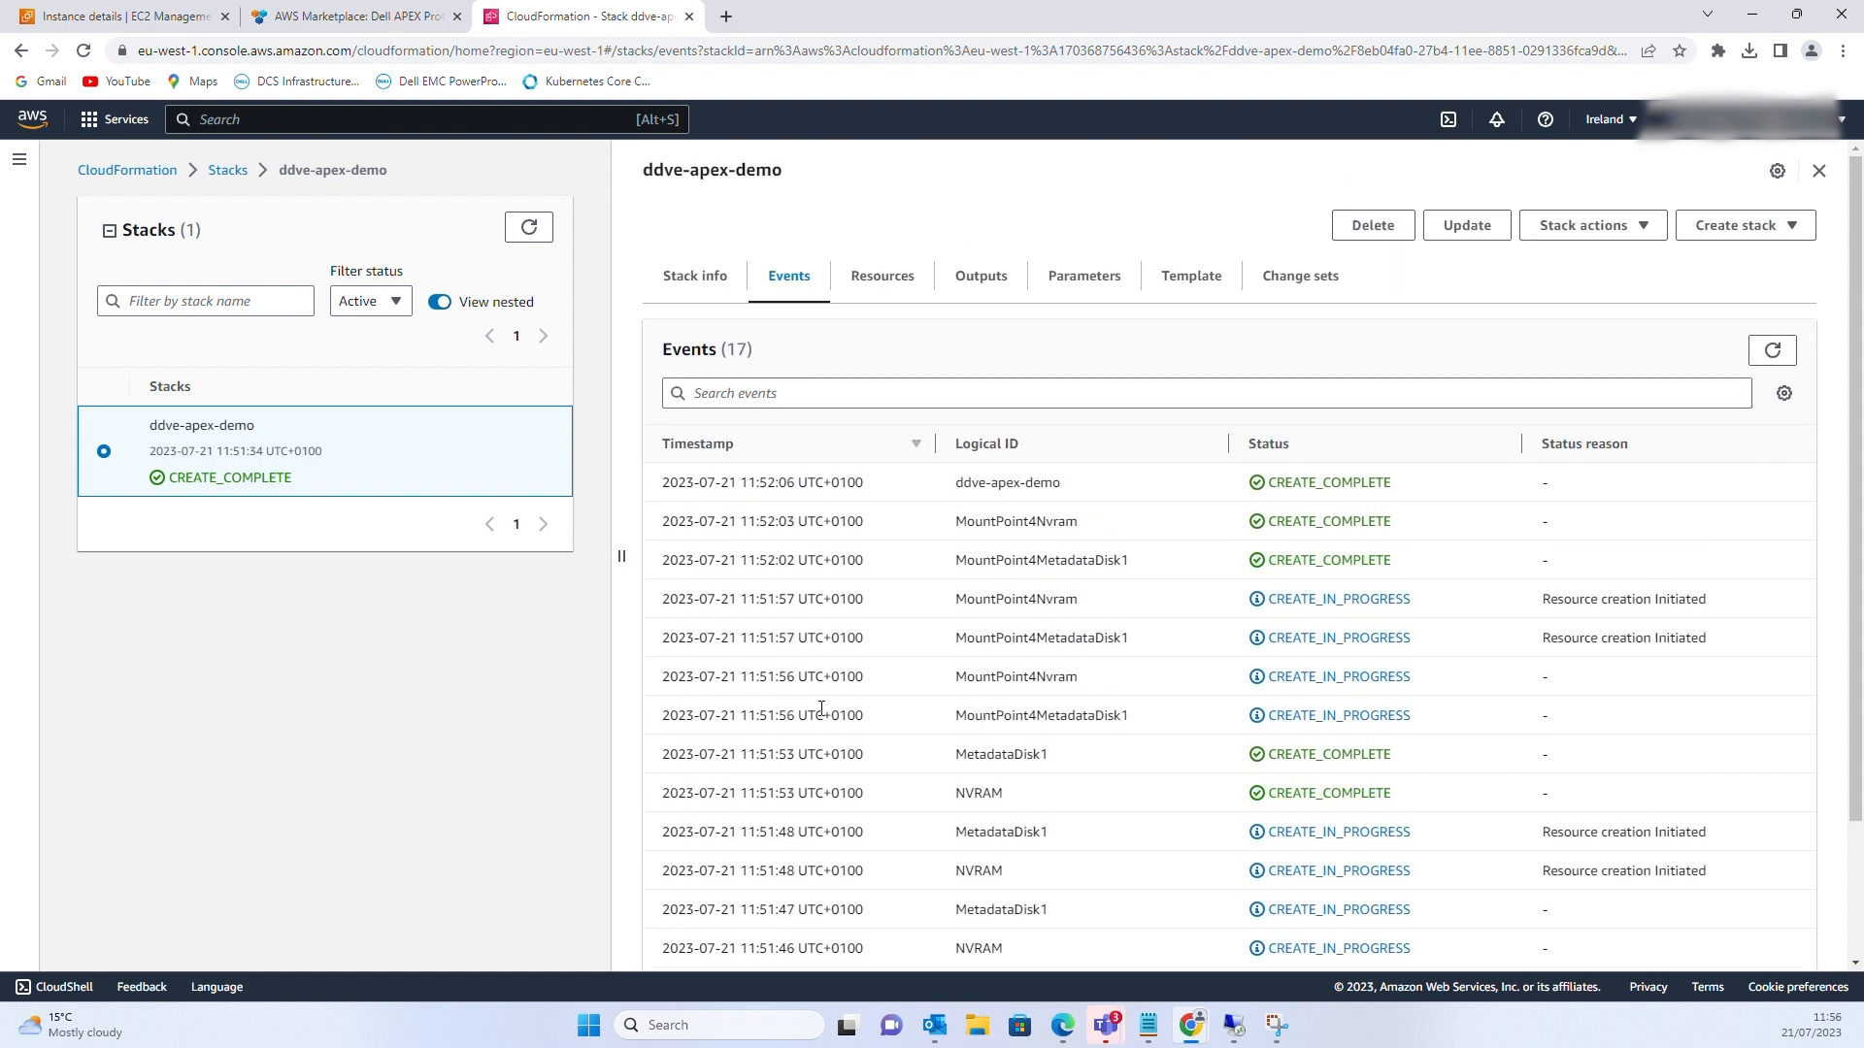
# Check the stack's resources, outputs, parameters, template and empty change sets, then return to EC2
pyautogui.click(890, 286)
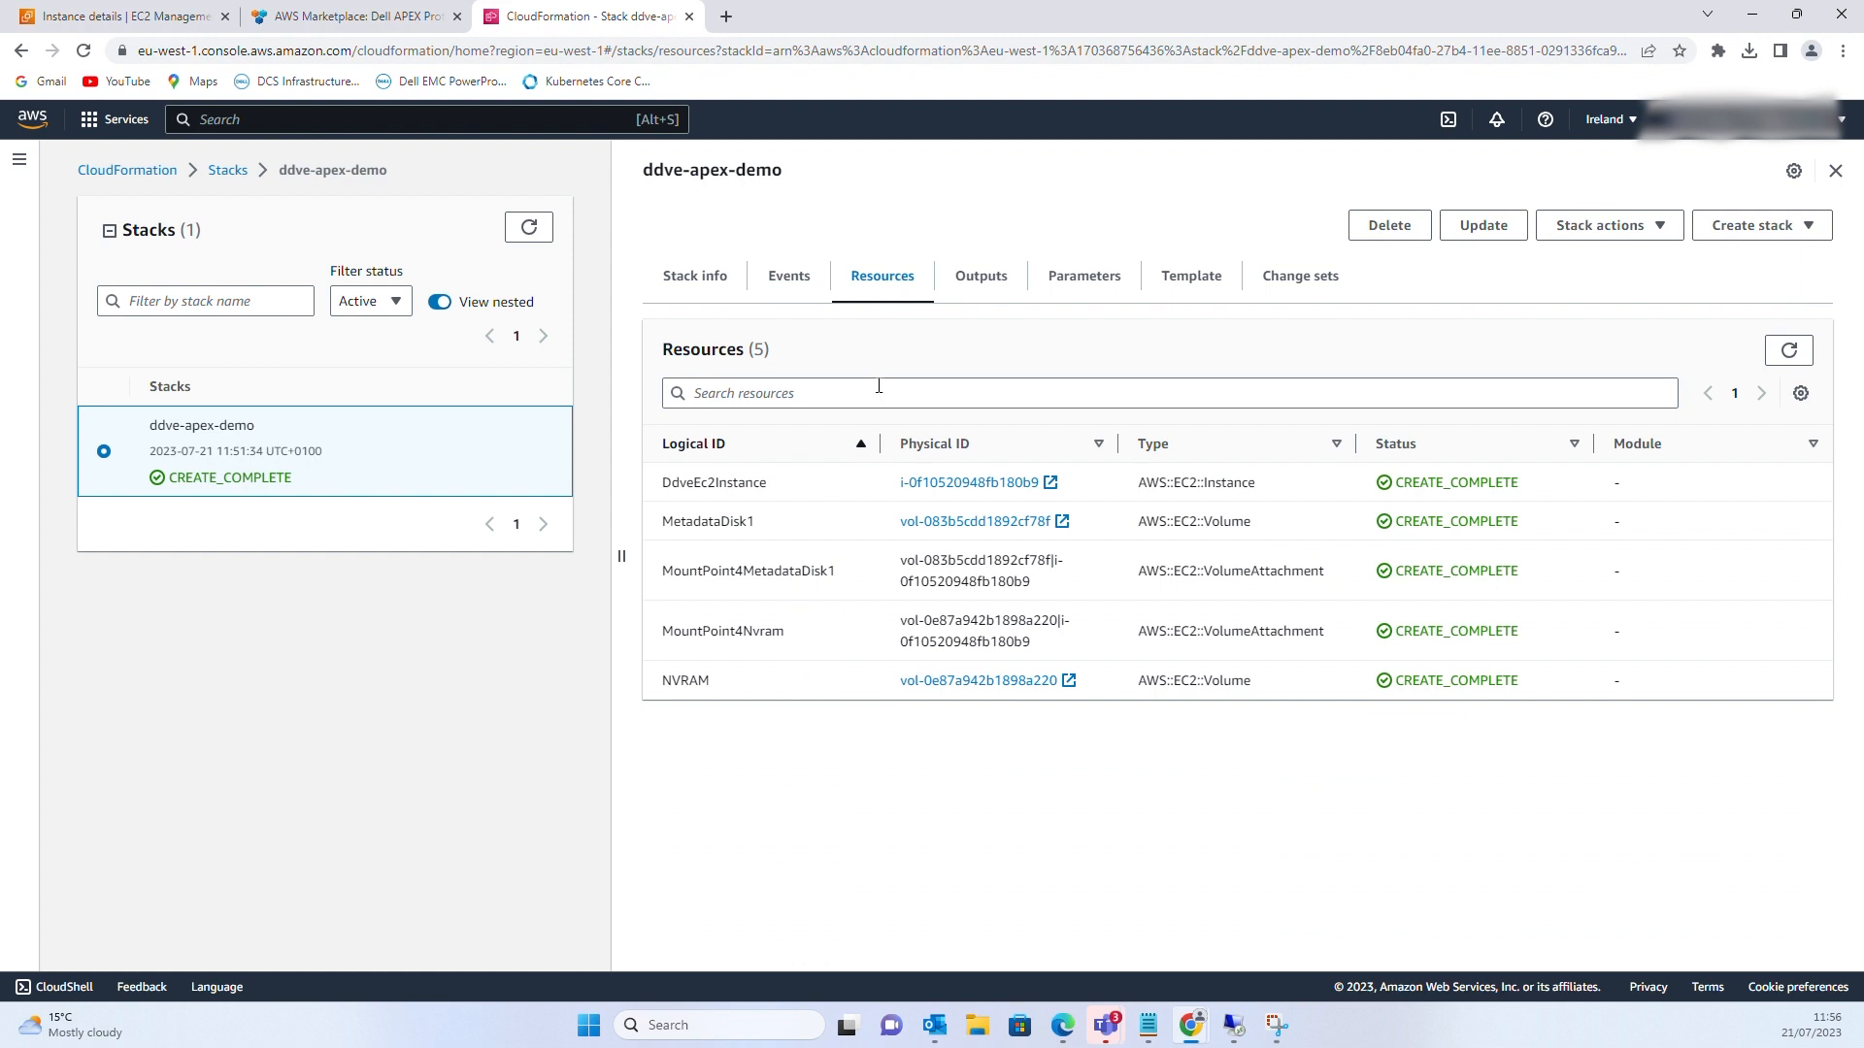
pyautogui.click(980, 282)
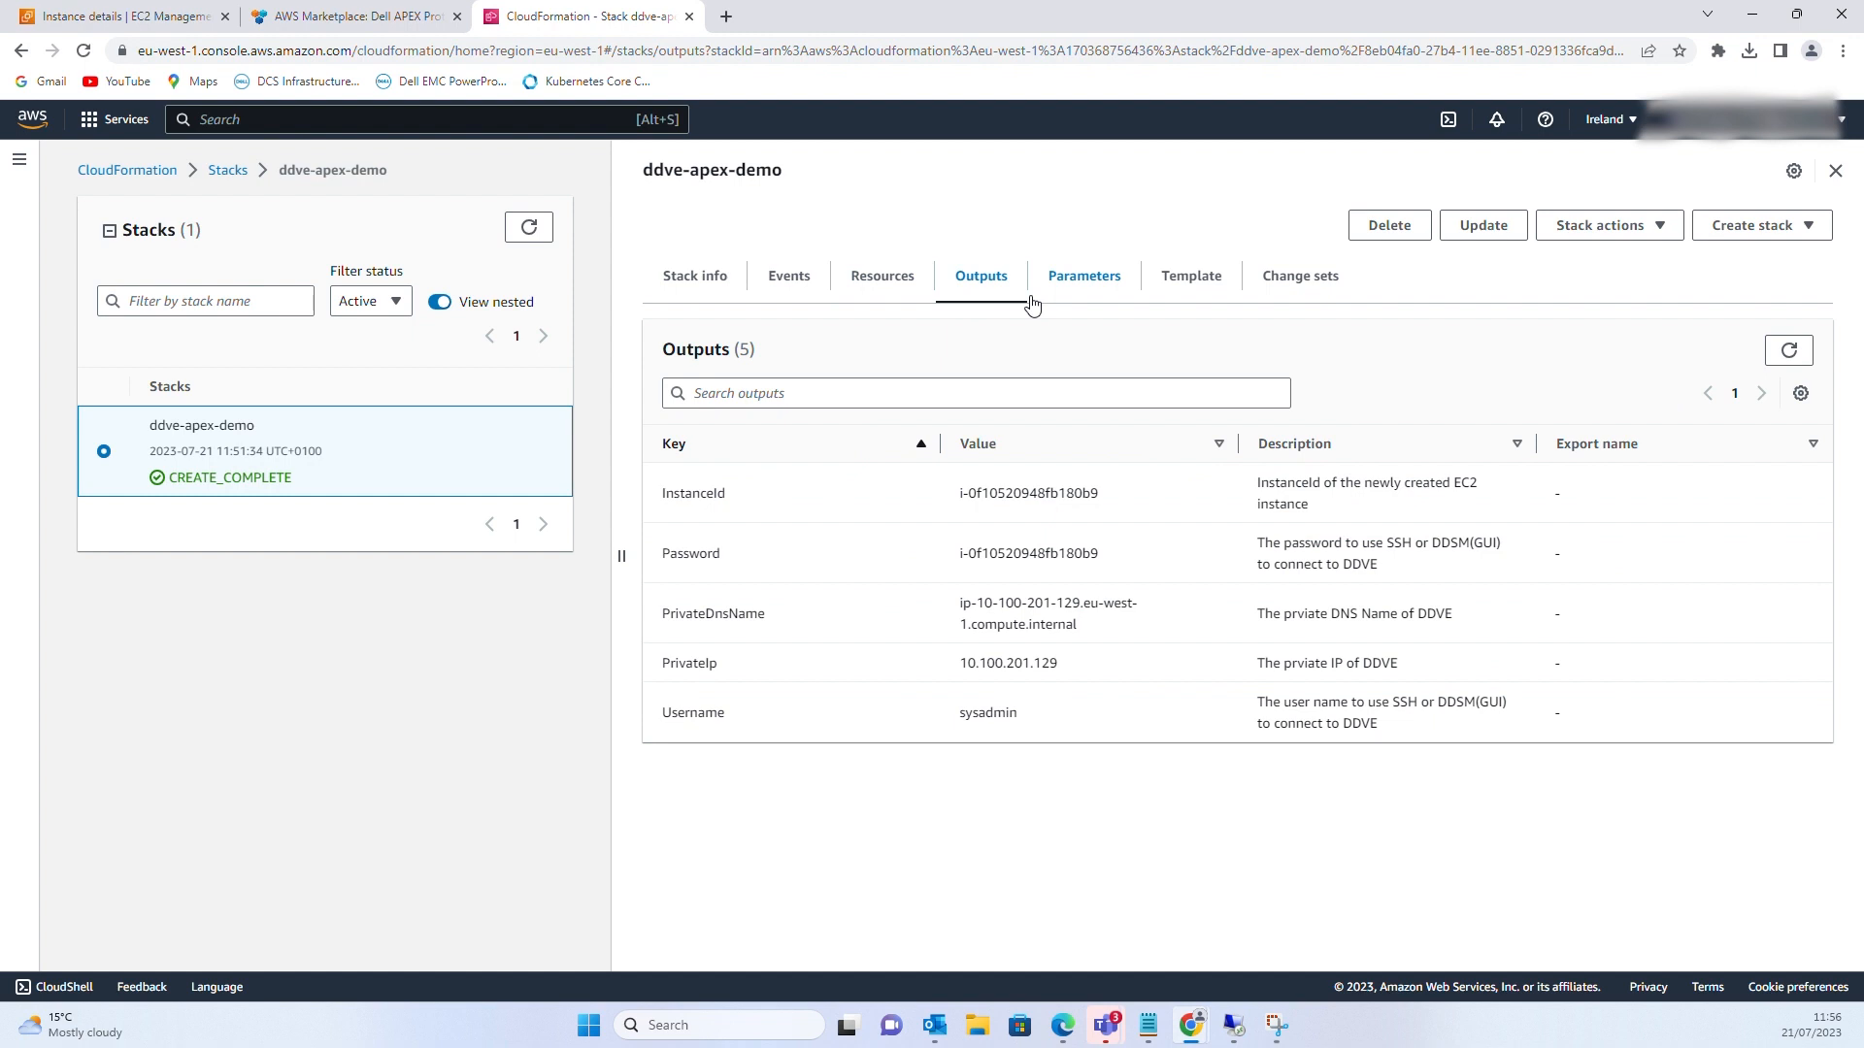
pyautogui.click(1081, 292)
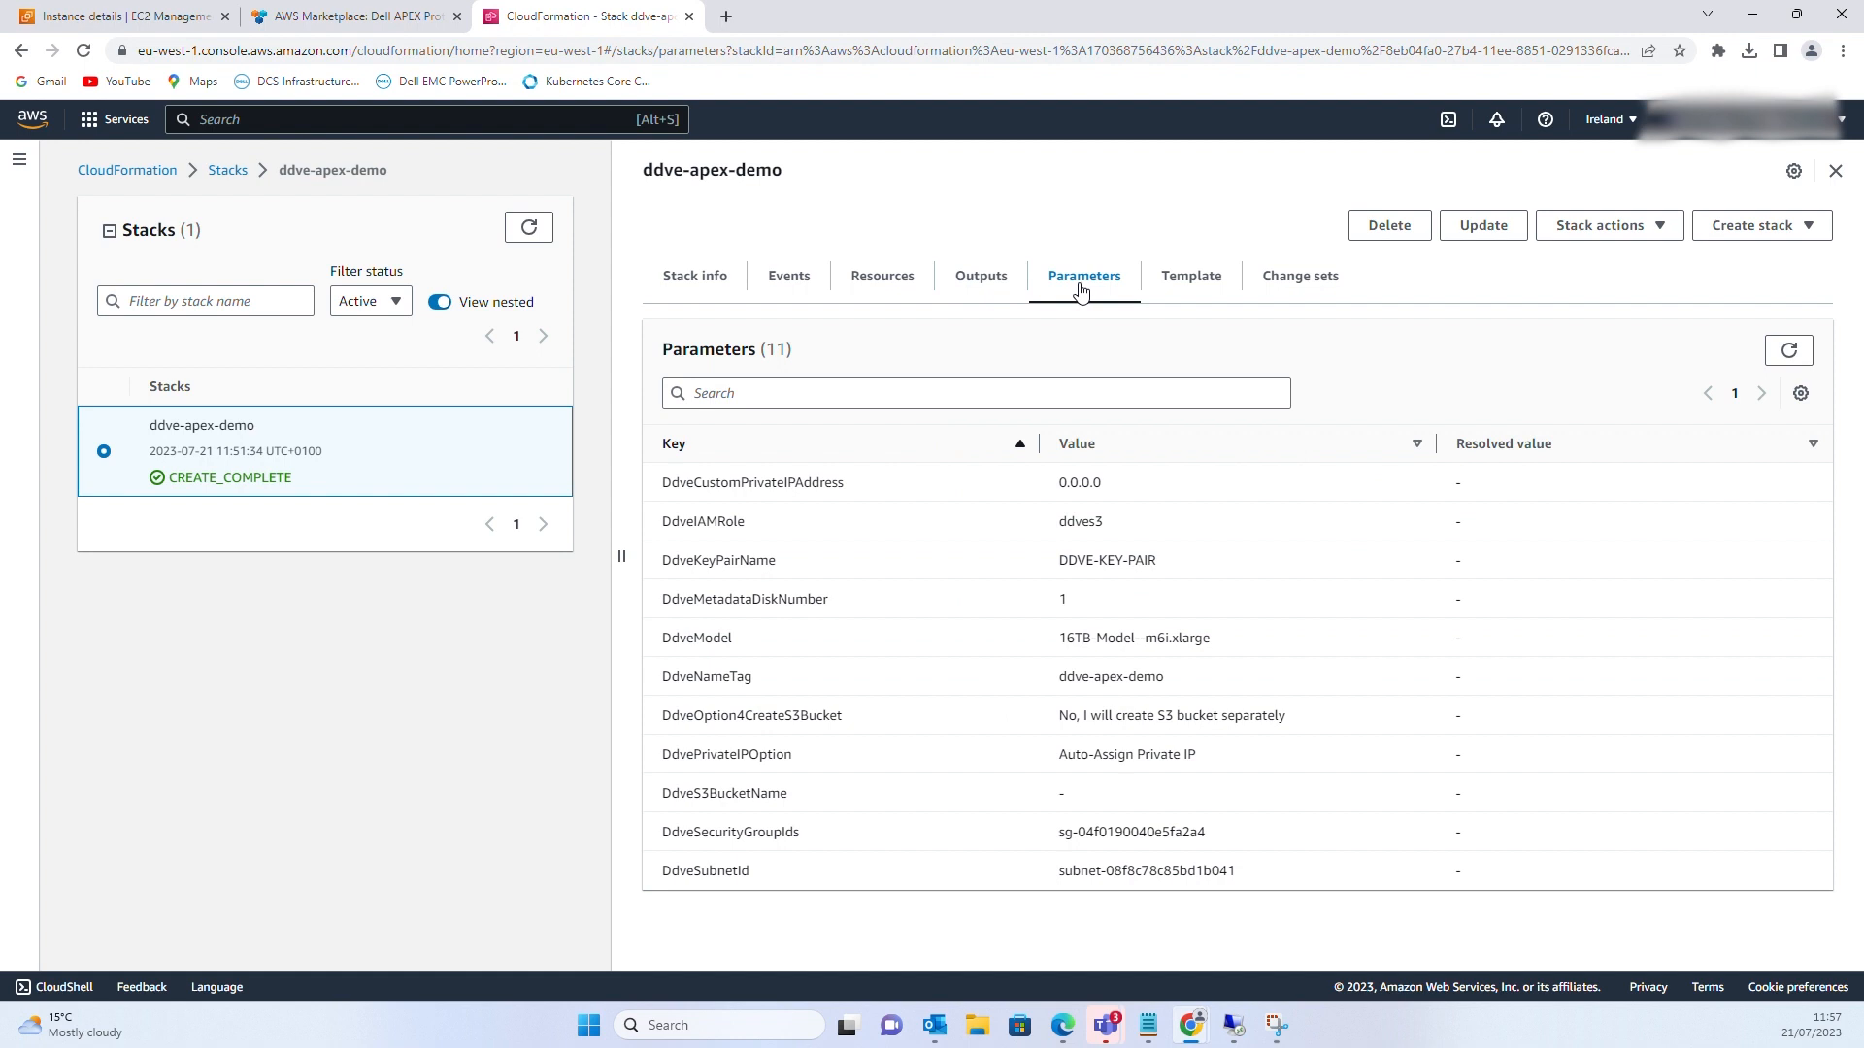
pyautogui.click(1173, 291)
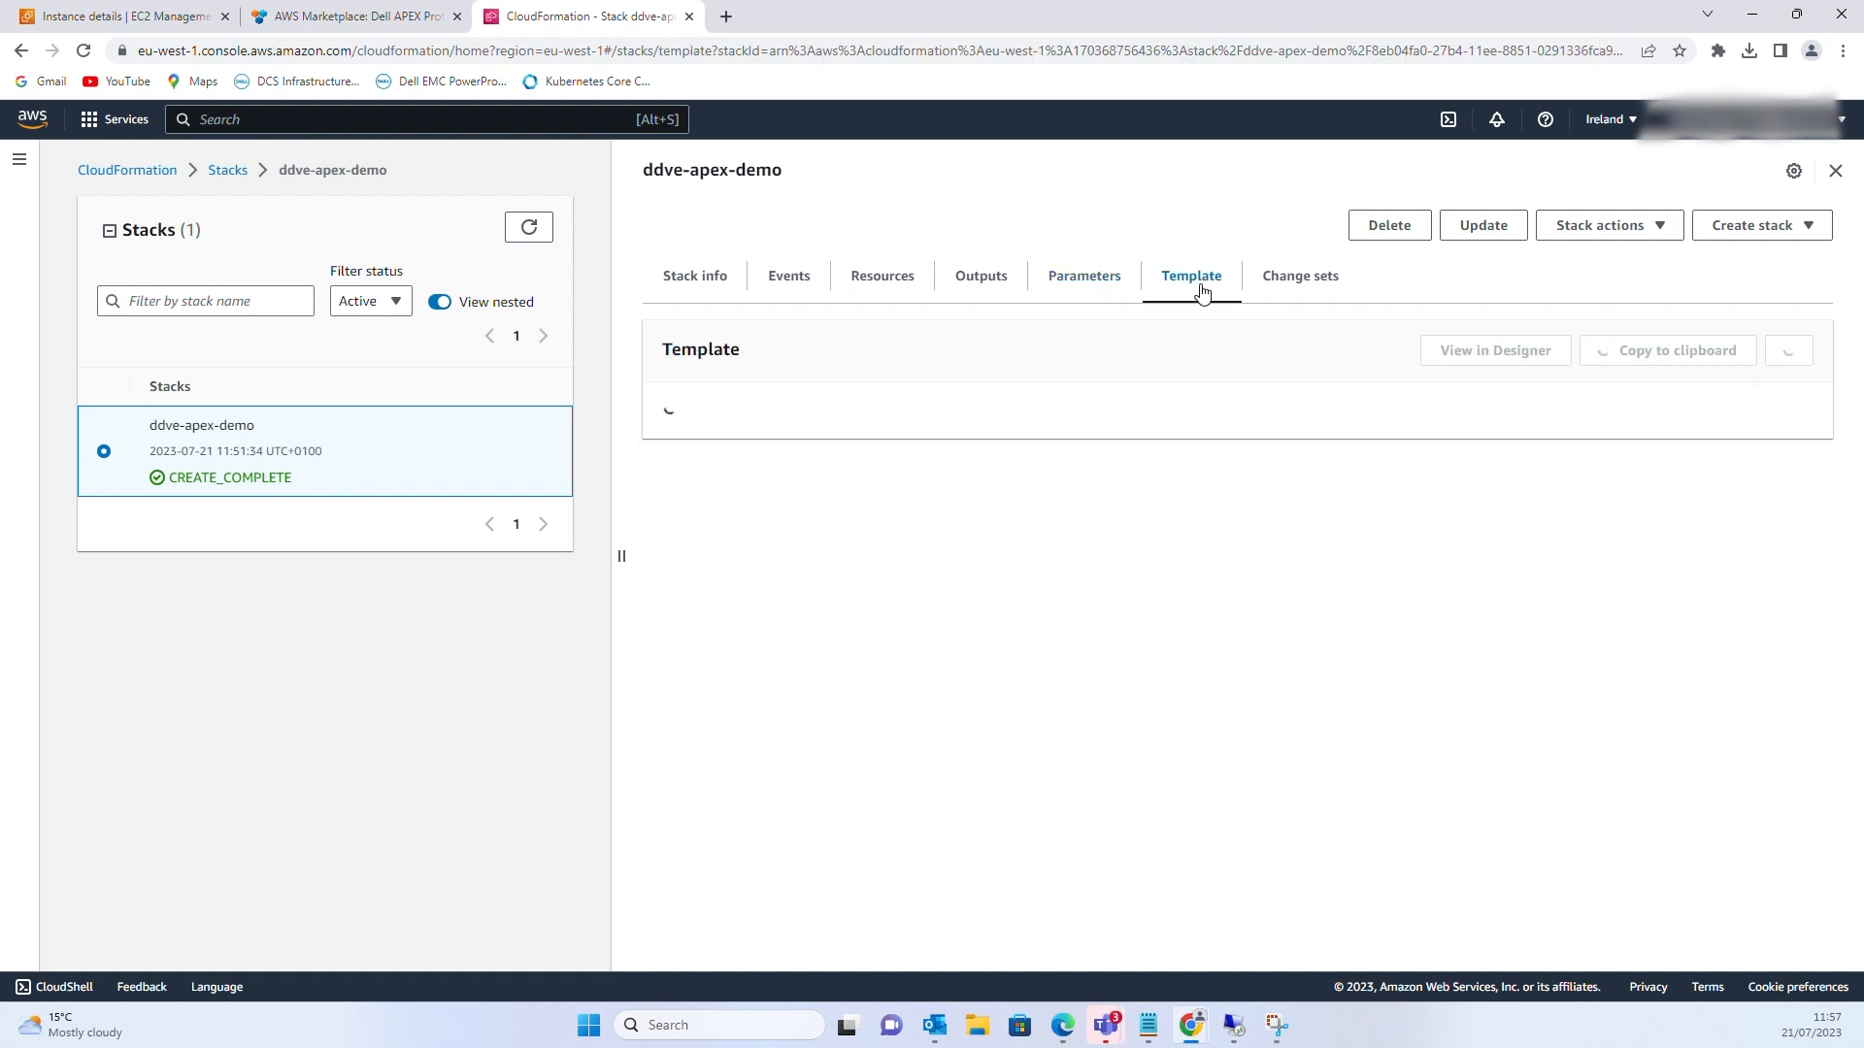
pyautogui.click(1291, 279)
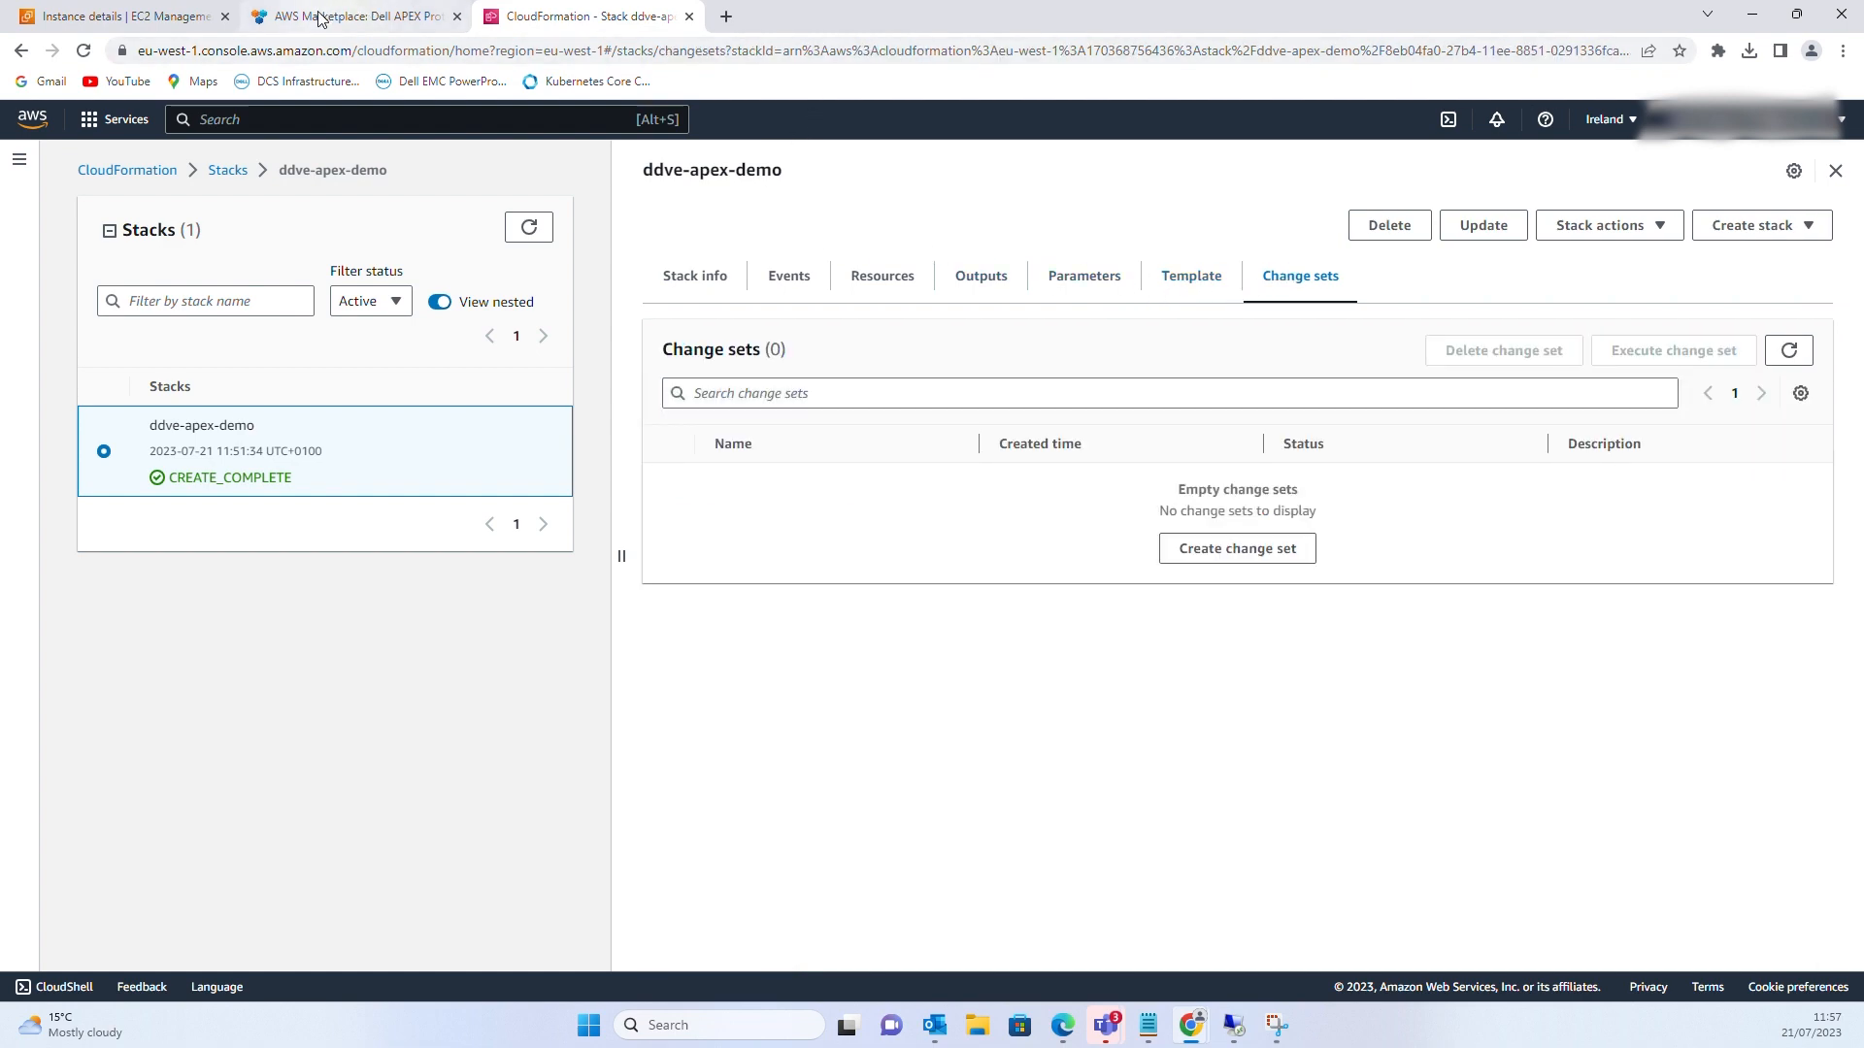
pyautogui.click(174, 16)
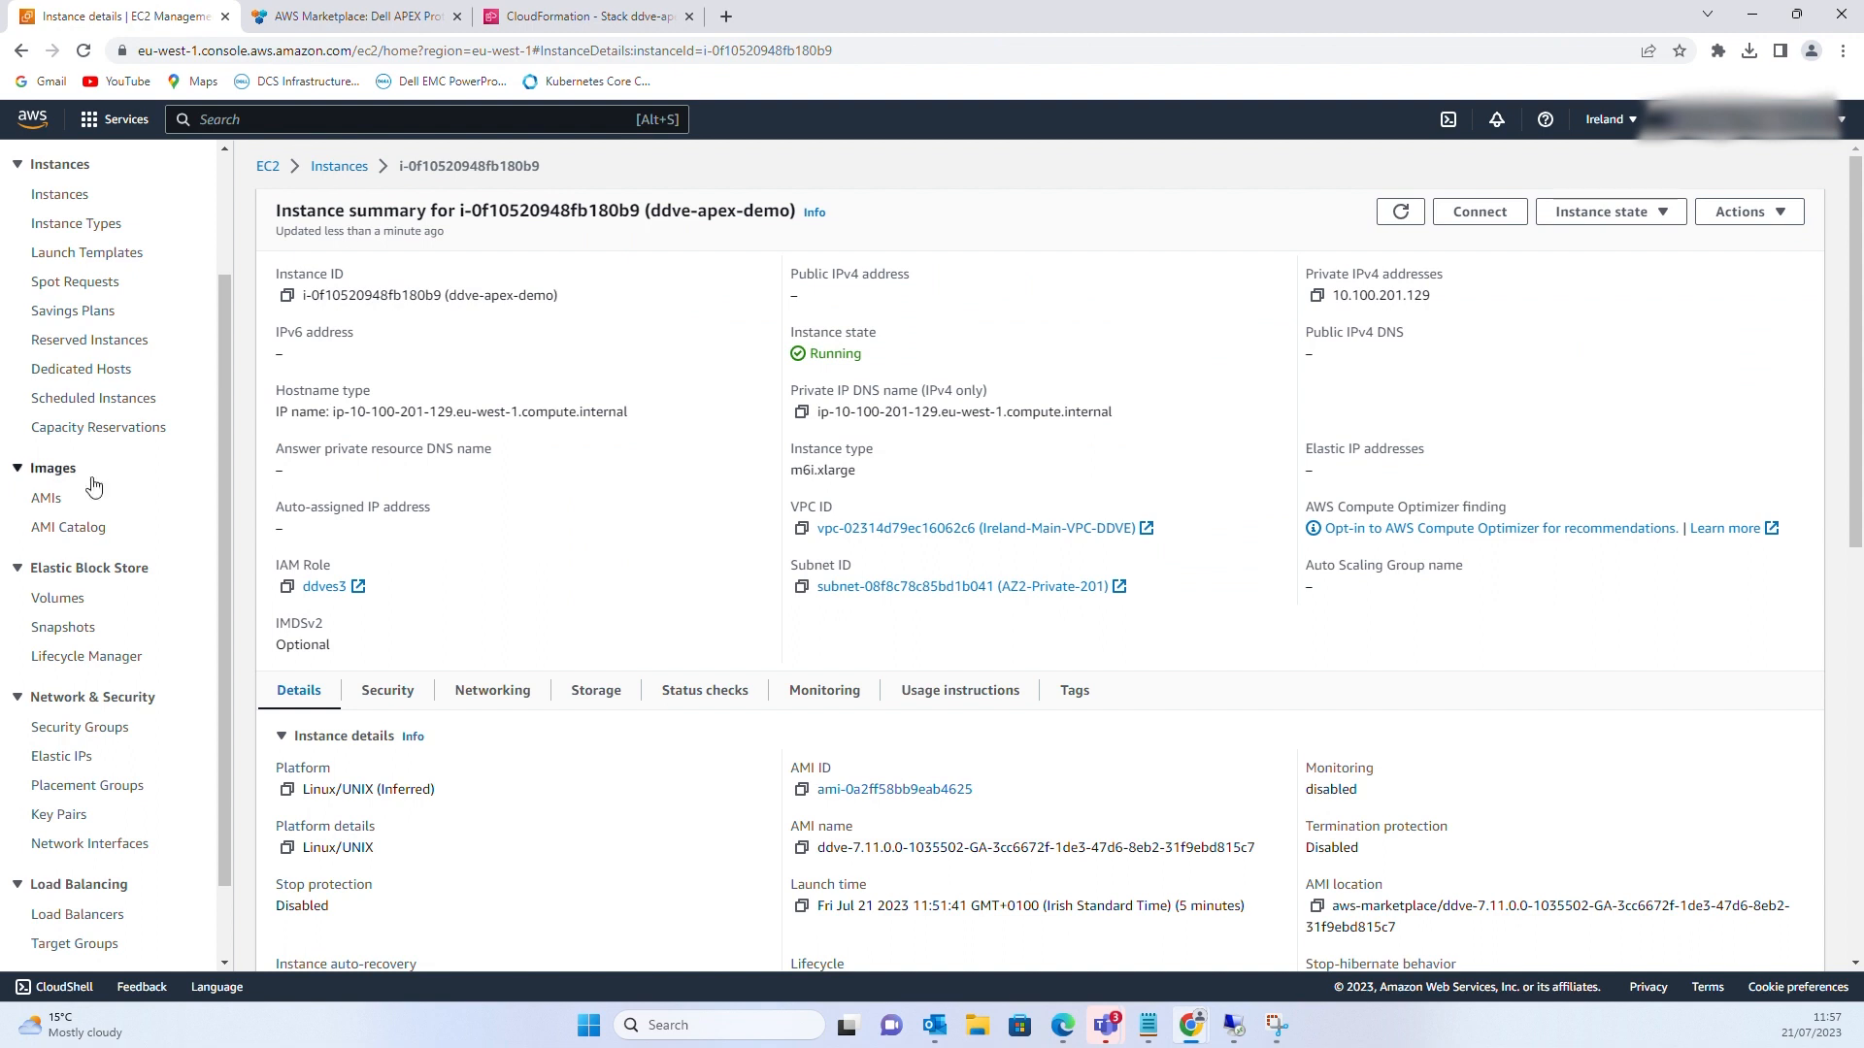
# Refresh the instance list and check ddve-apex-demo's status checks and availability zone
pyautogui.click(339, 168)
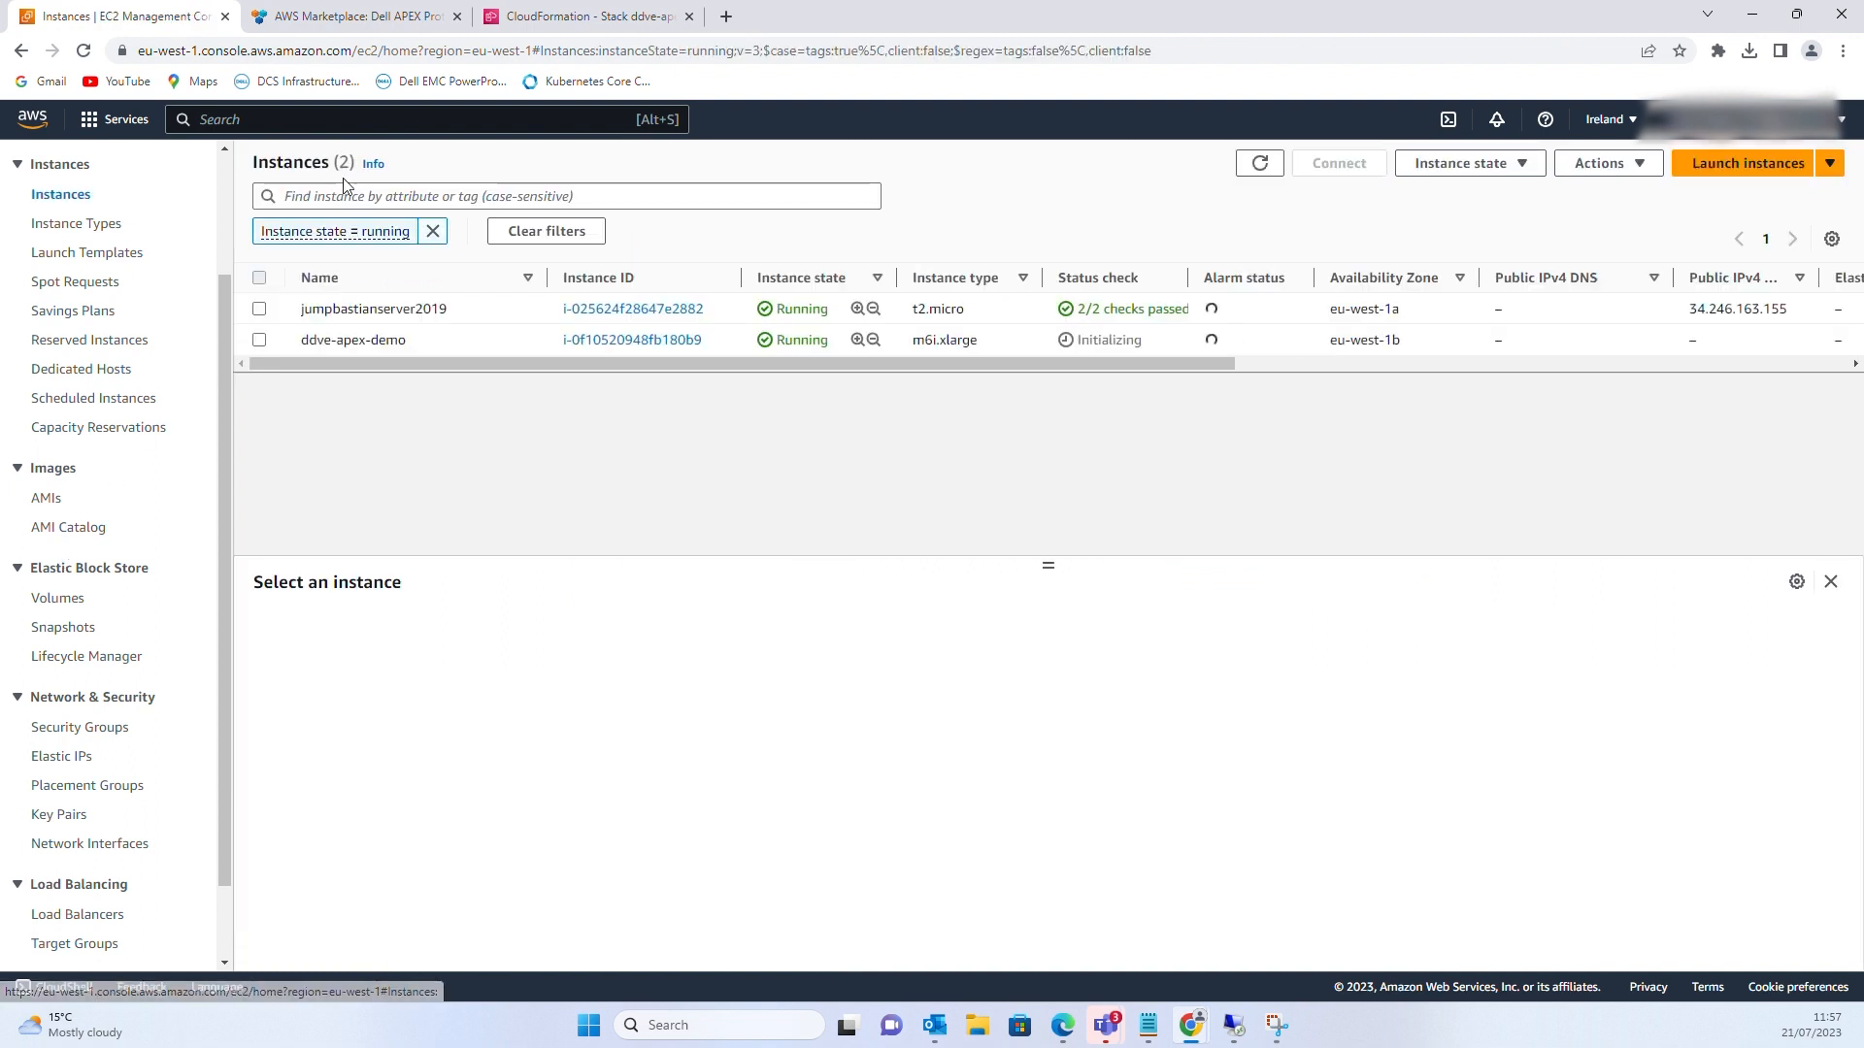
pyautogui.click(1266, 169)
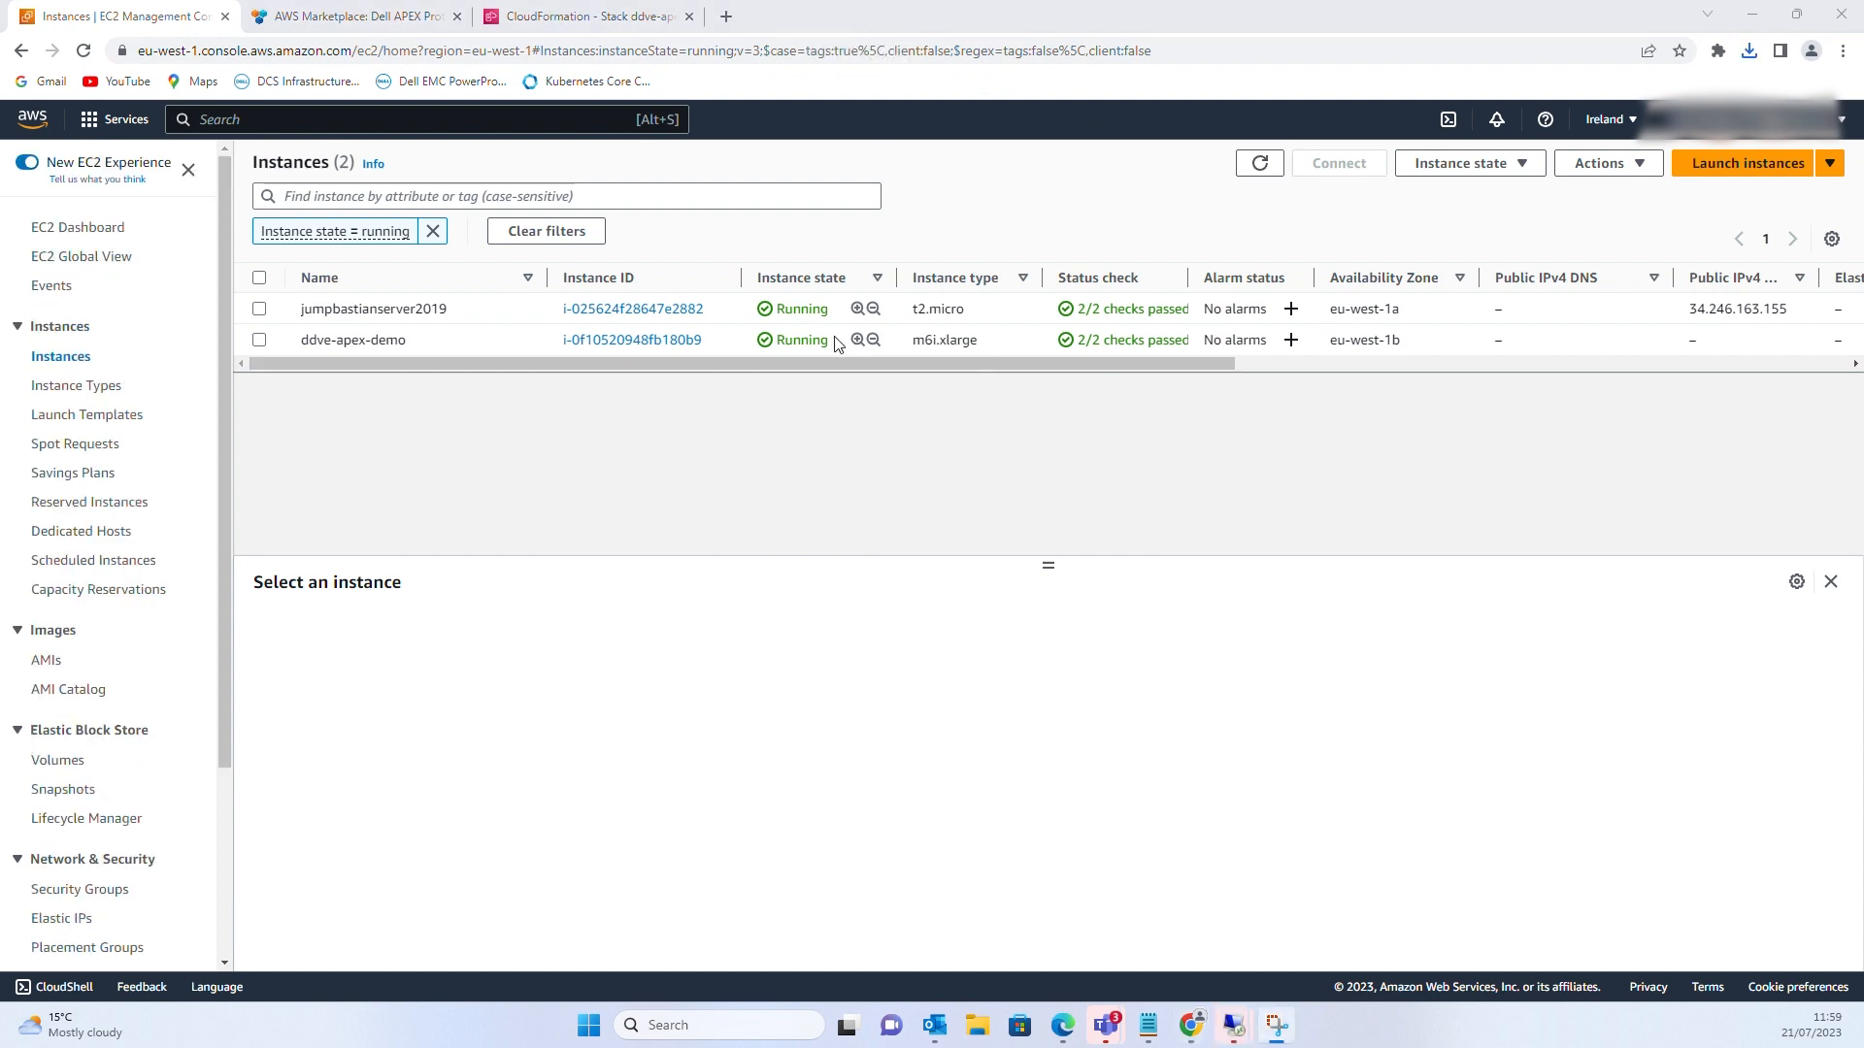
pyautogui.doubleClick(806, 340)
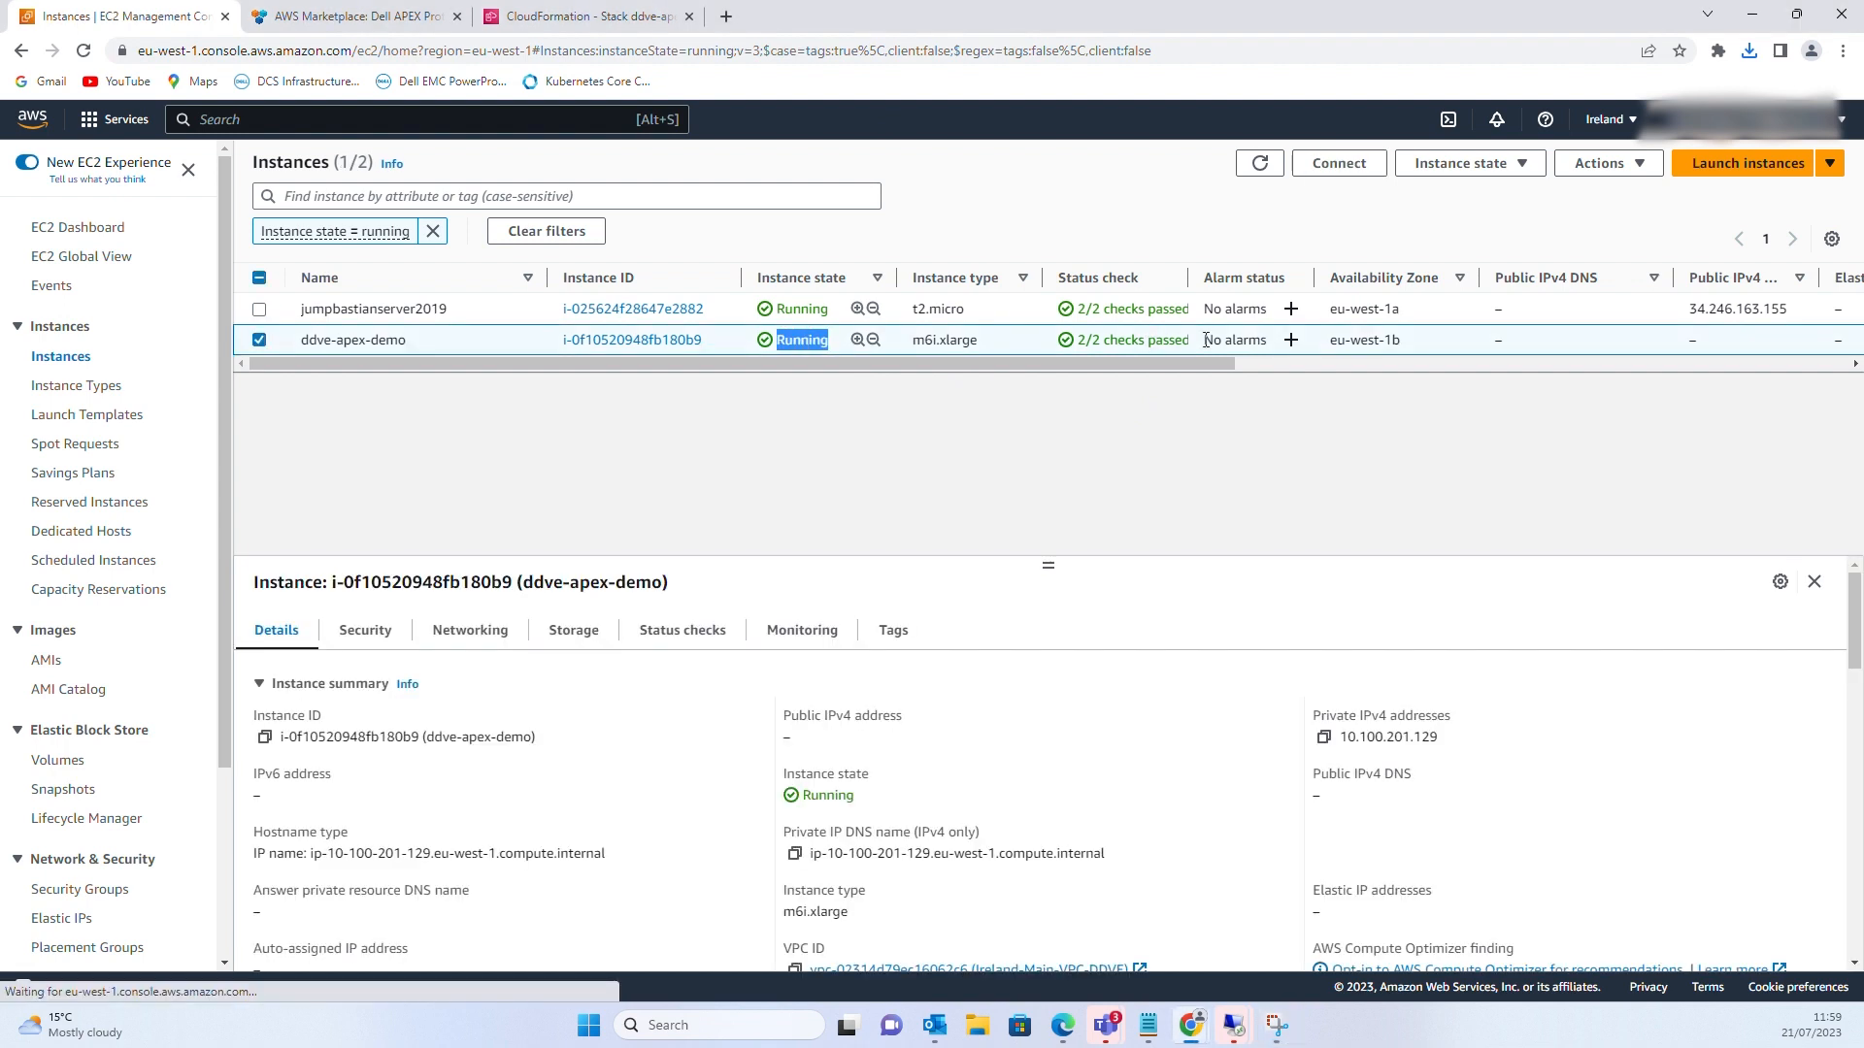
pyautogui.moveTo(1205, 340); pyautogui.dragTo(1064, 346)
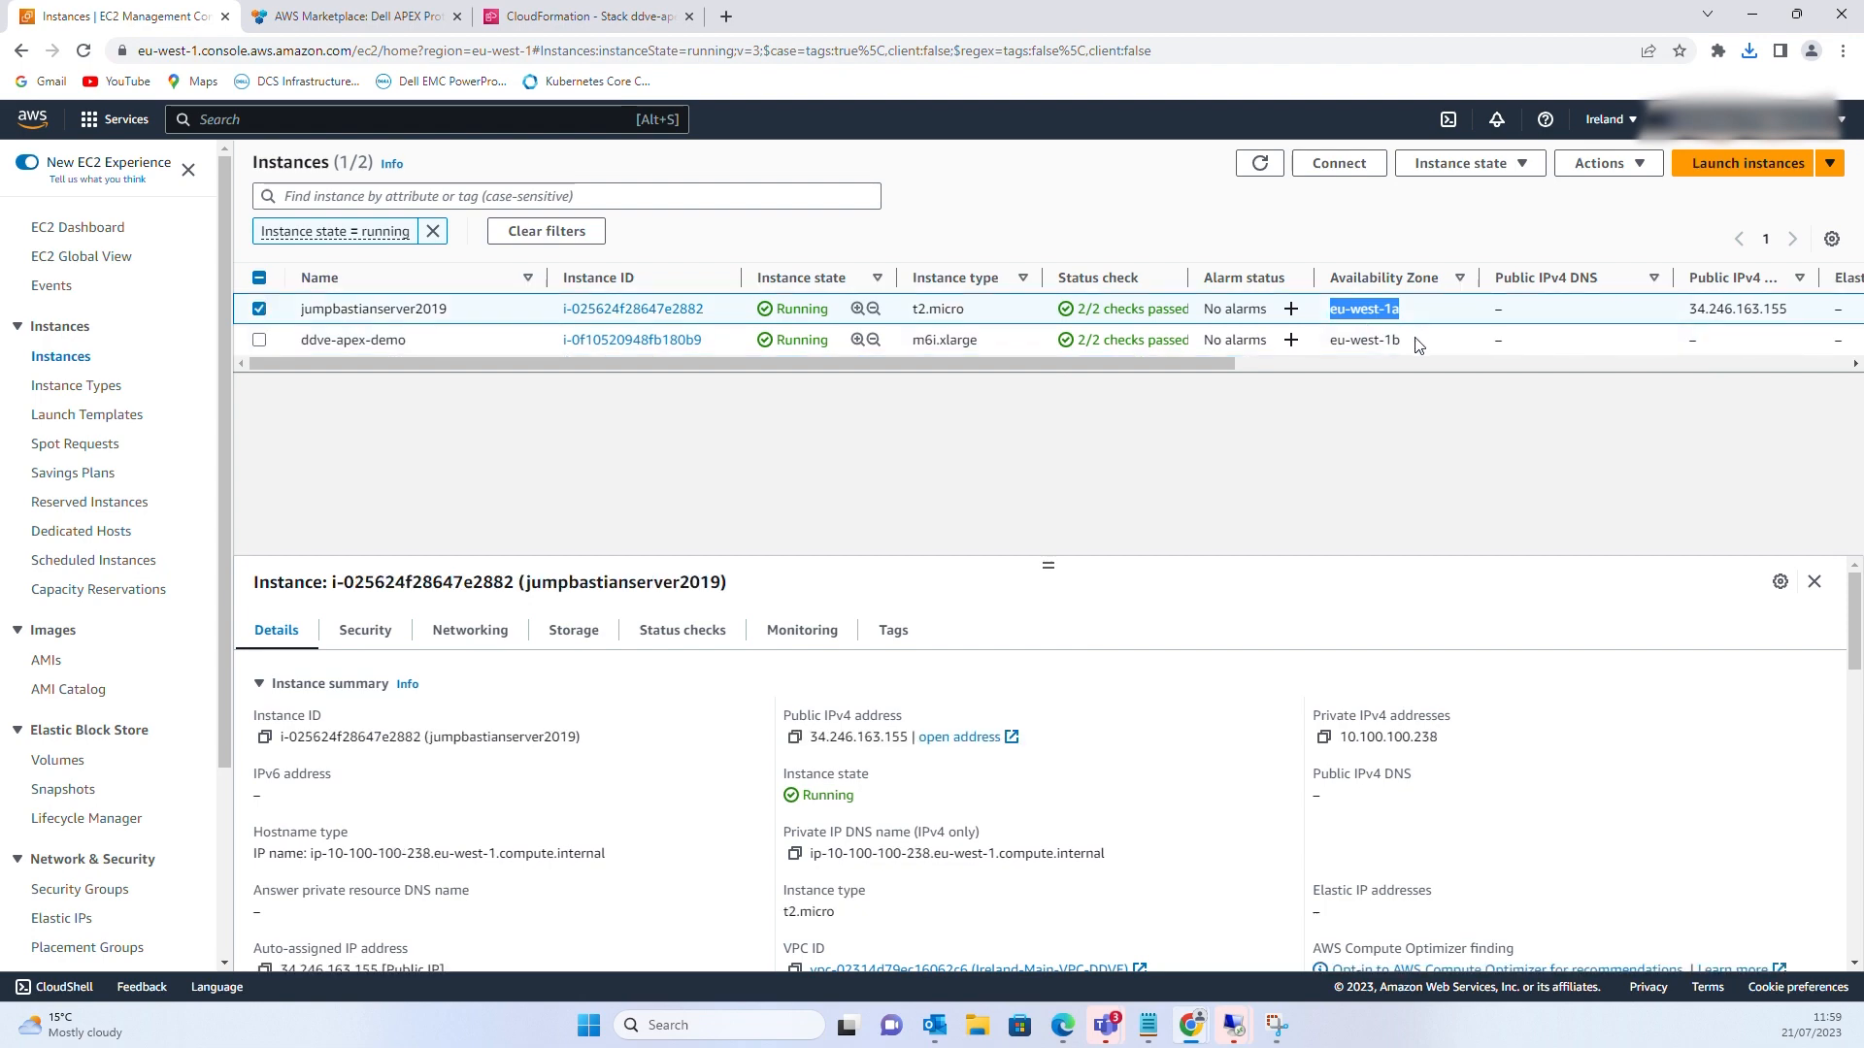
pyautogui.moveTo(1419, 342); pyautogui.dragTo(1324, 340)
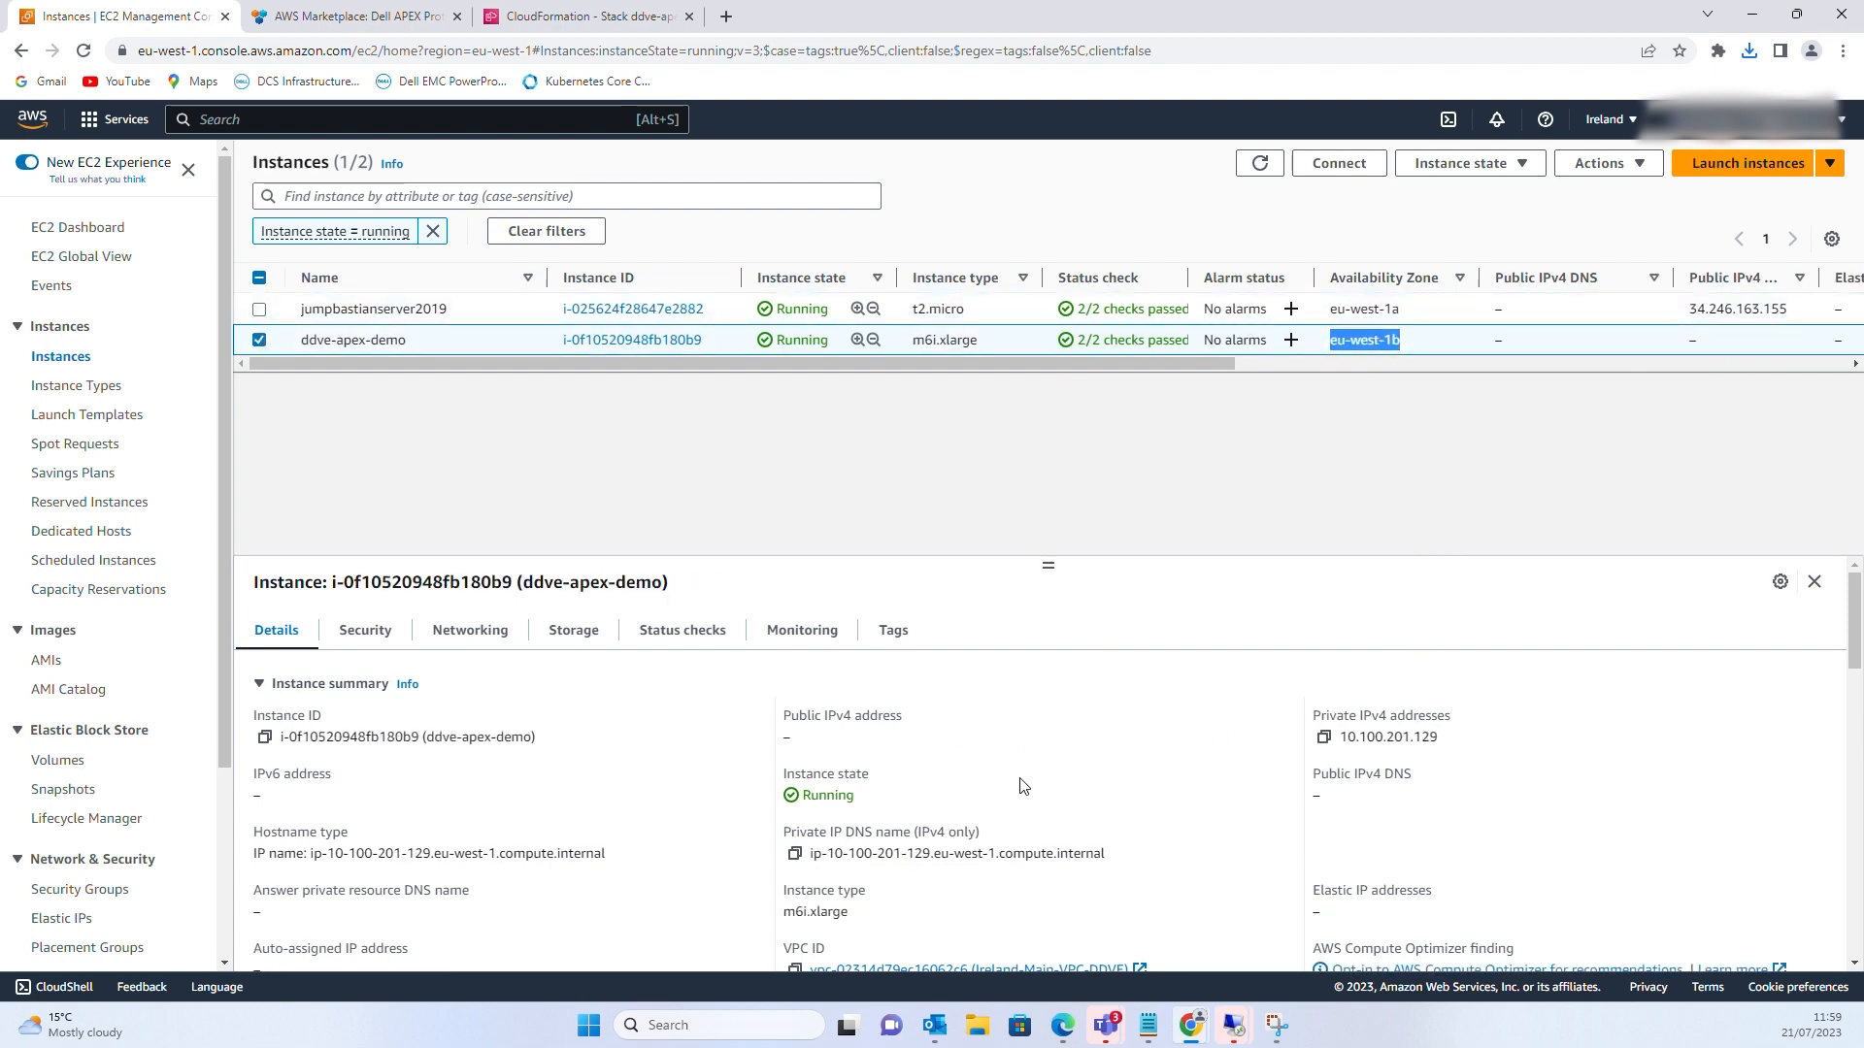
# Copy the private IP 10.100.201.129 and bring the jump server remote desktop full screen
pyautogui.click(632, 339)
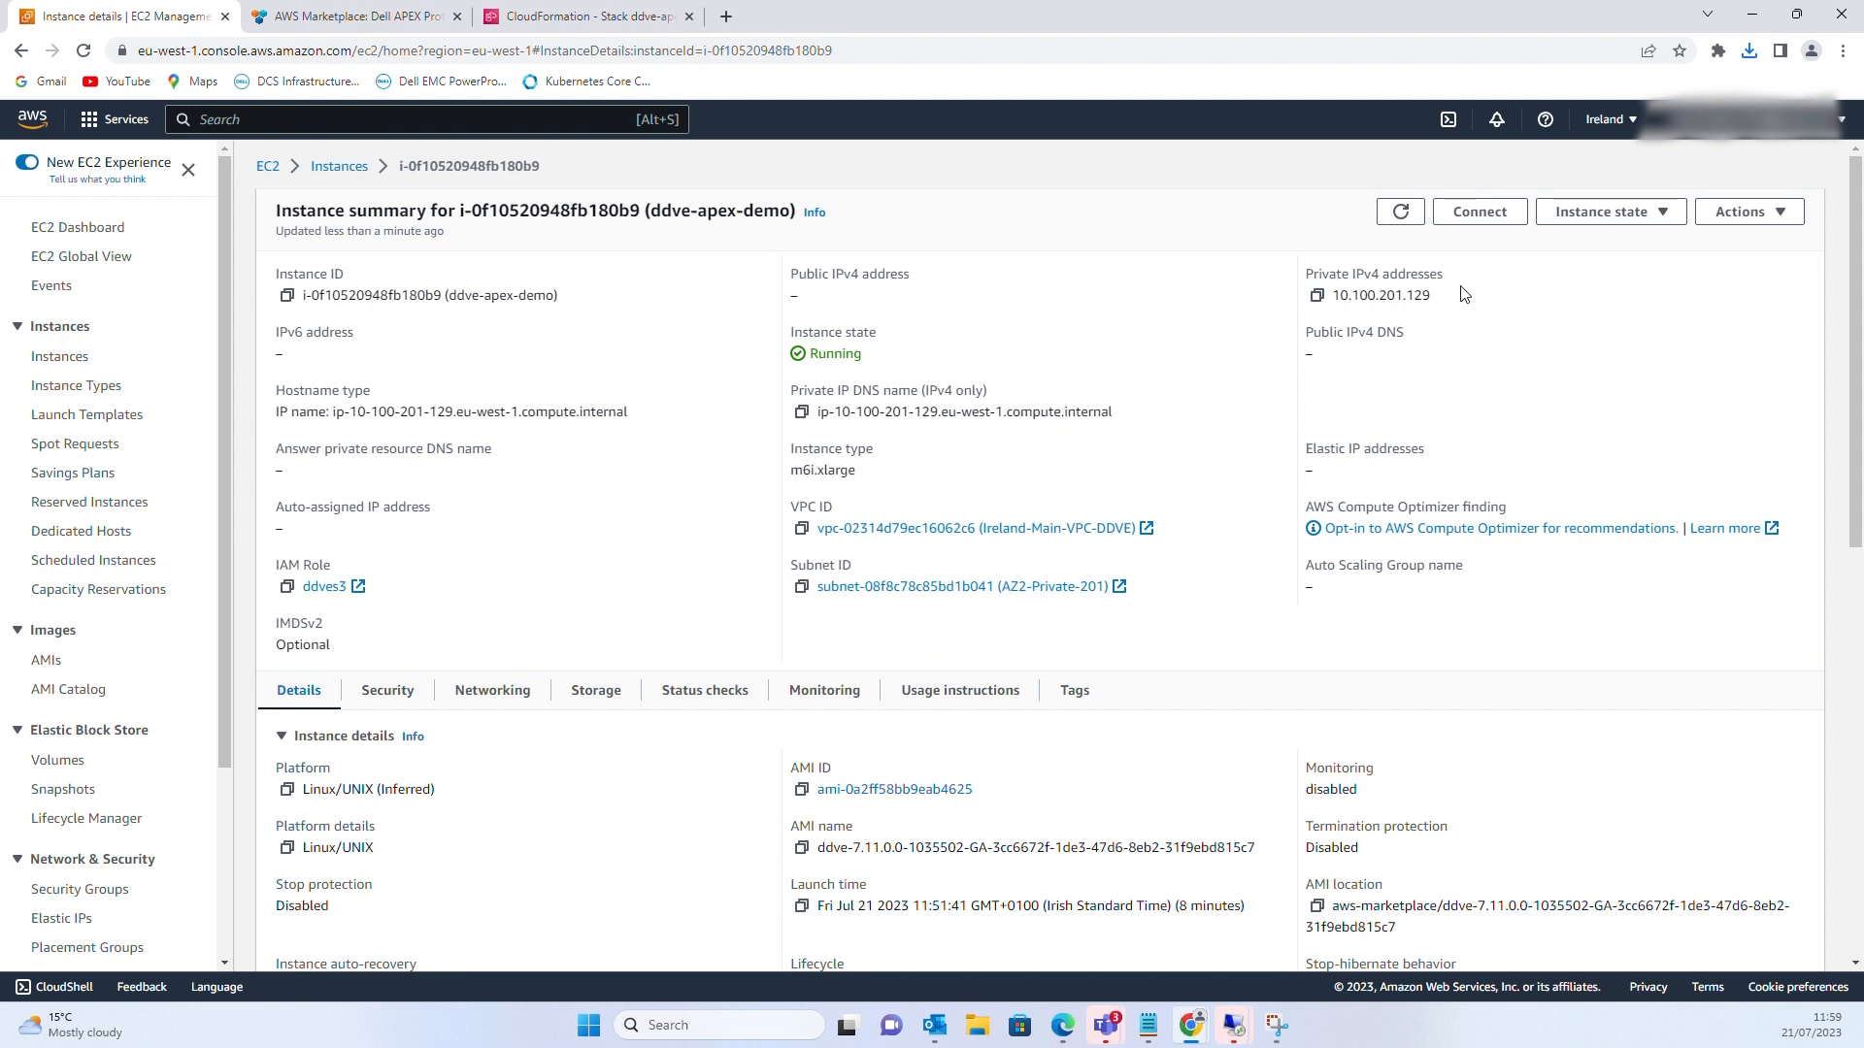
pyautogui.moveTo(1433, 296); pyautogui.dragTo(1332, 295)
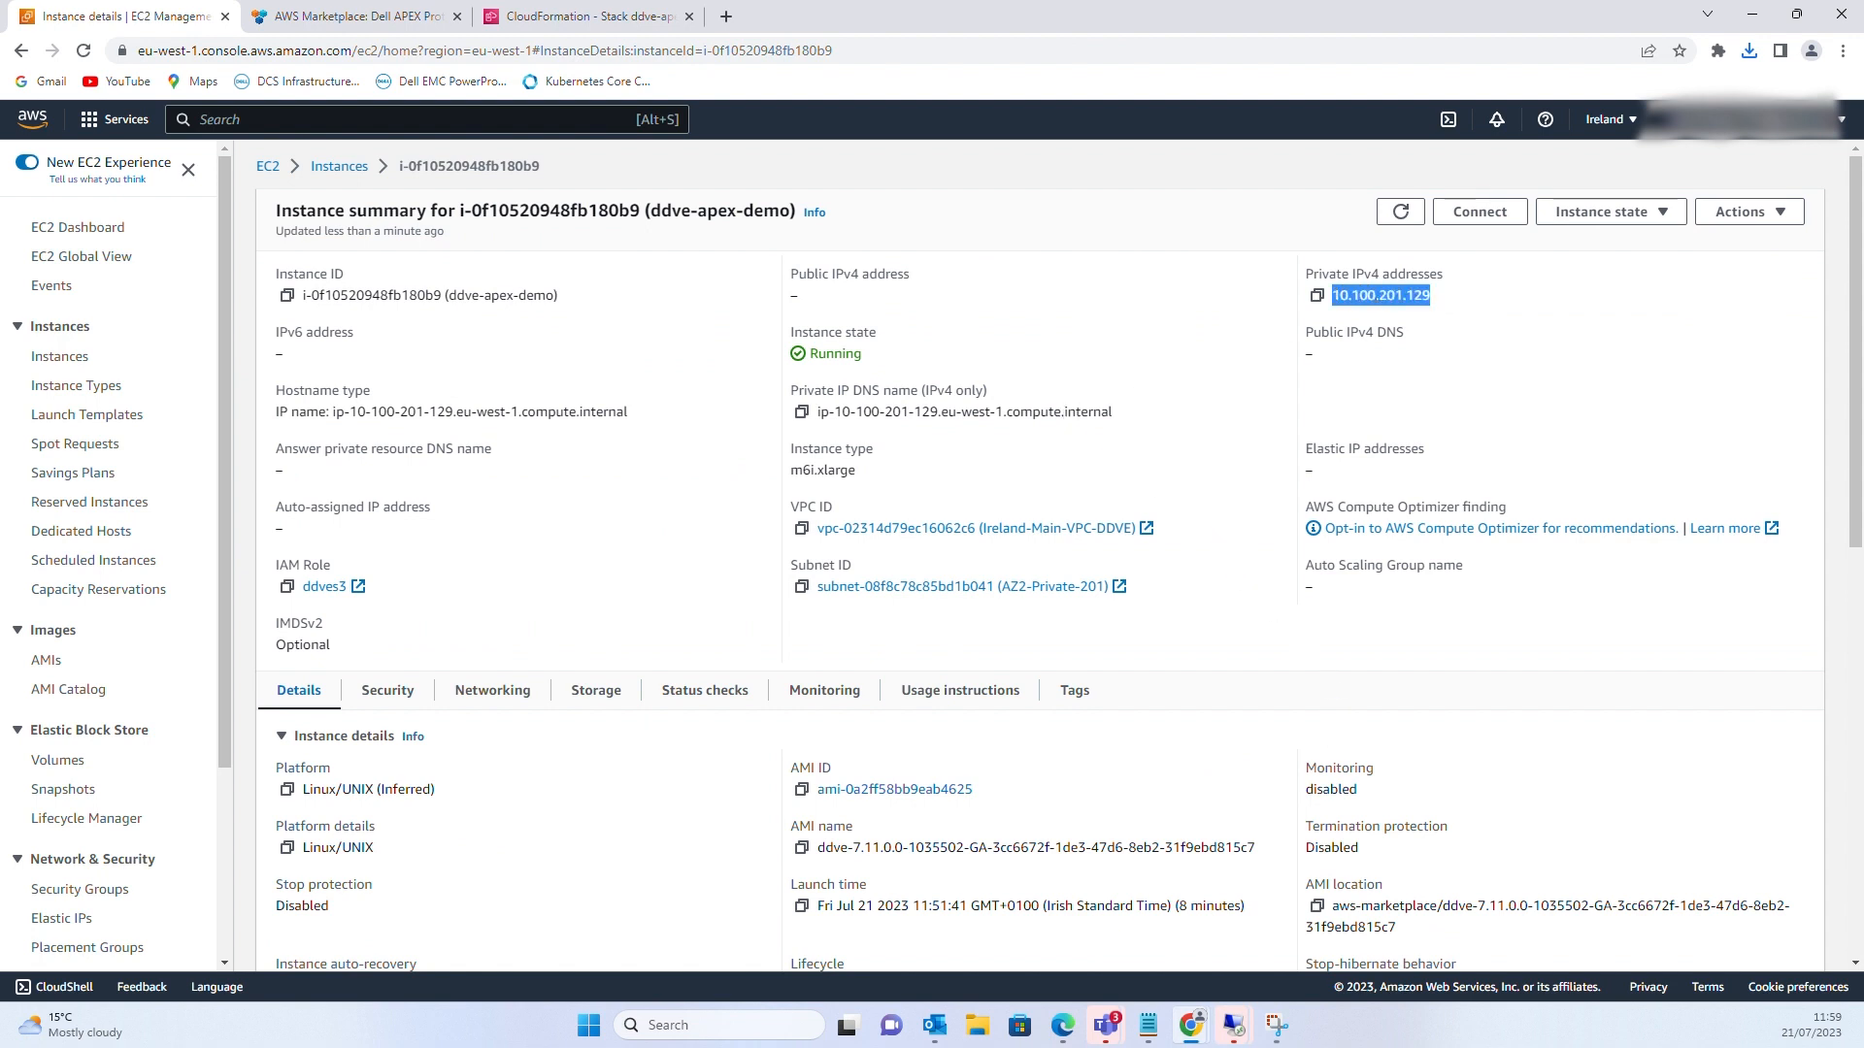
pyautogui.rightClick(1385, 294)
pyautogui.click(1418, 315)
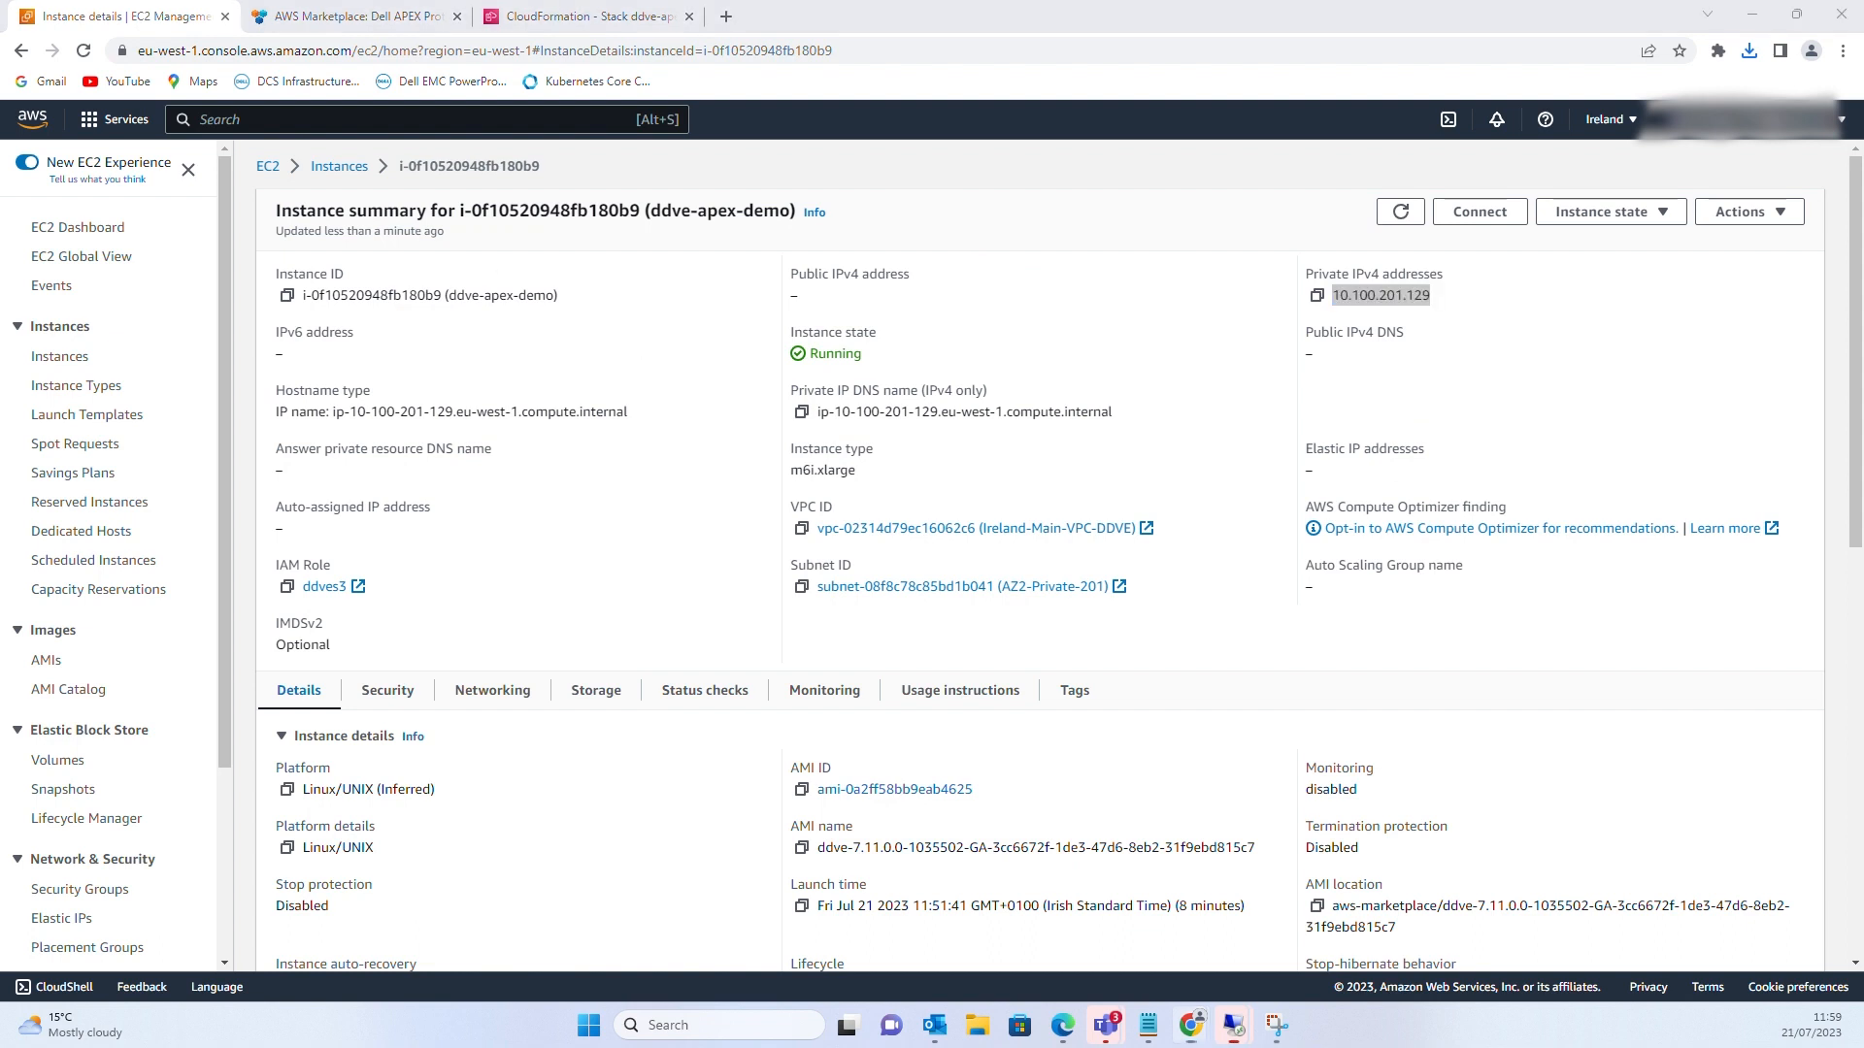
pyautogui.moveTo(0, 185); pyautogui.dragTo(908, 184)
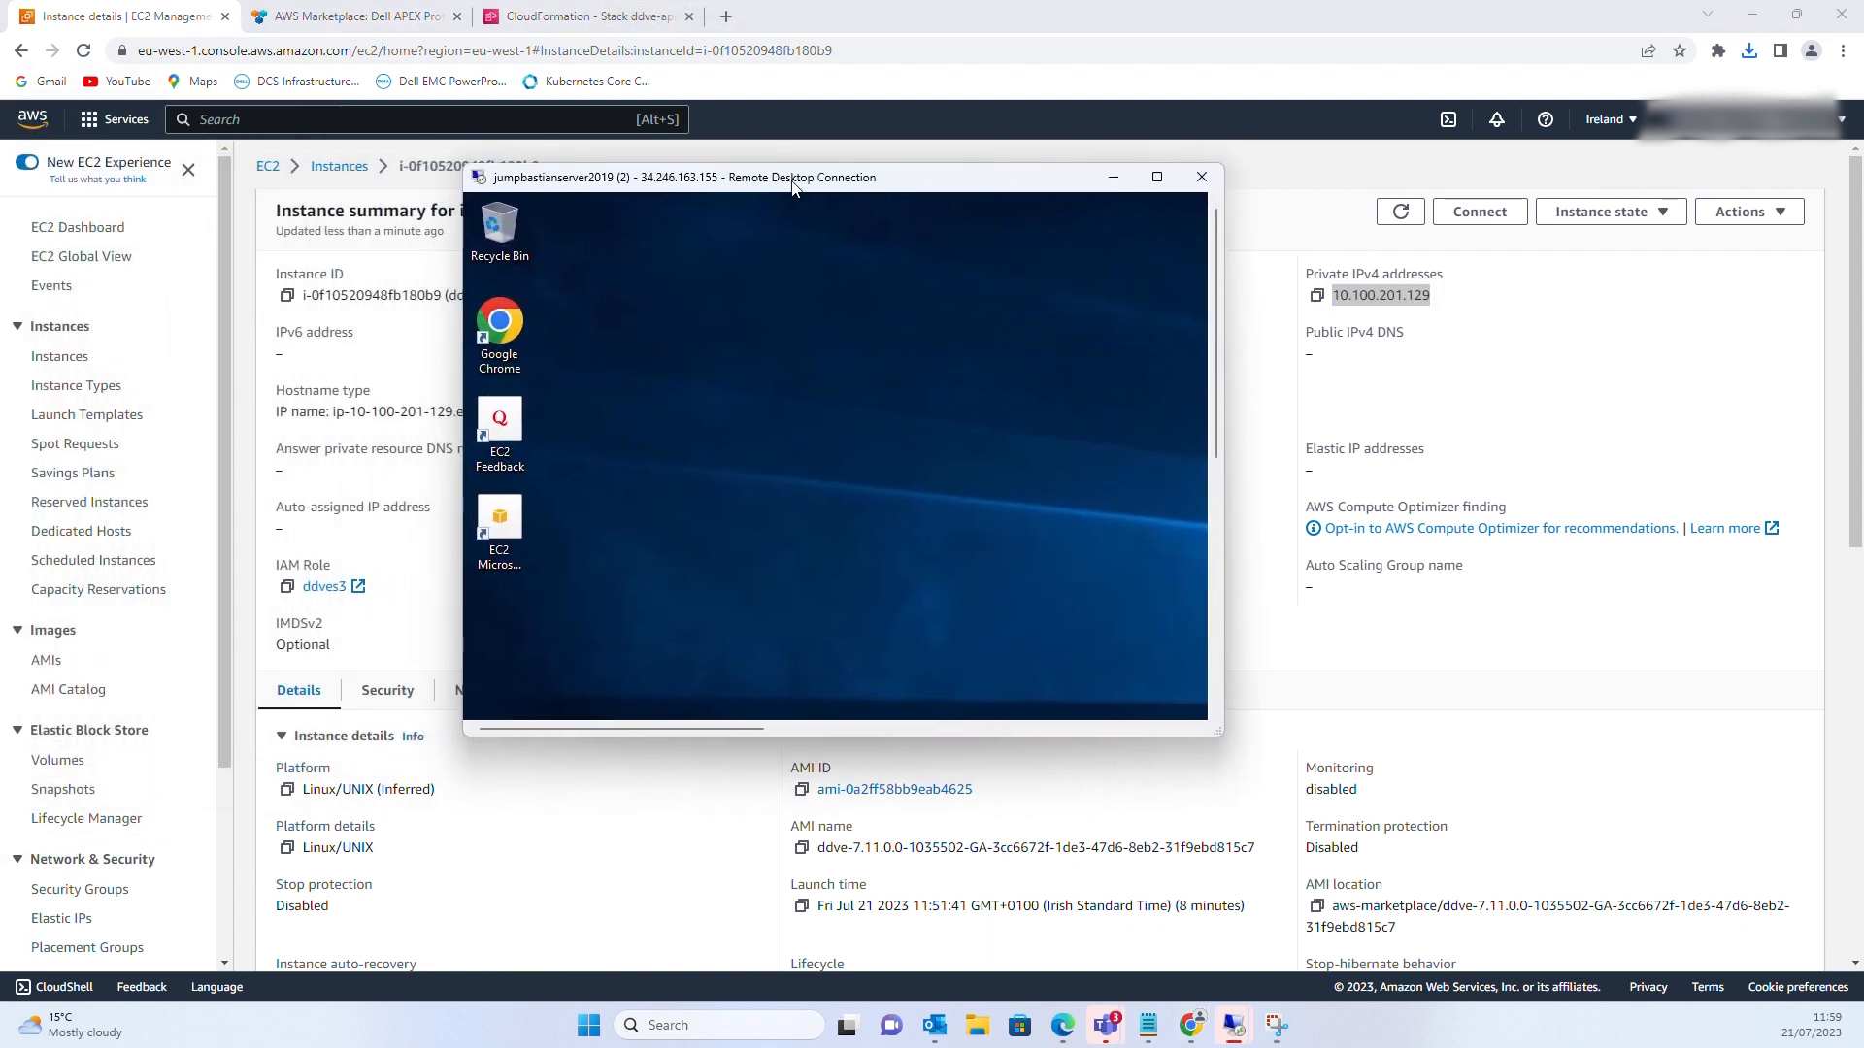
pyautogui.click(1159, 184)
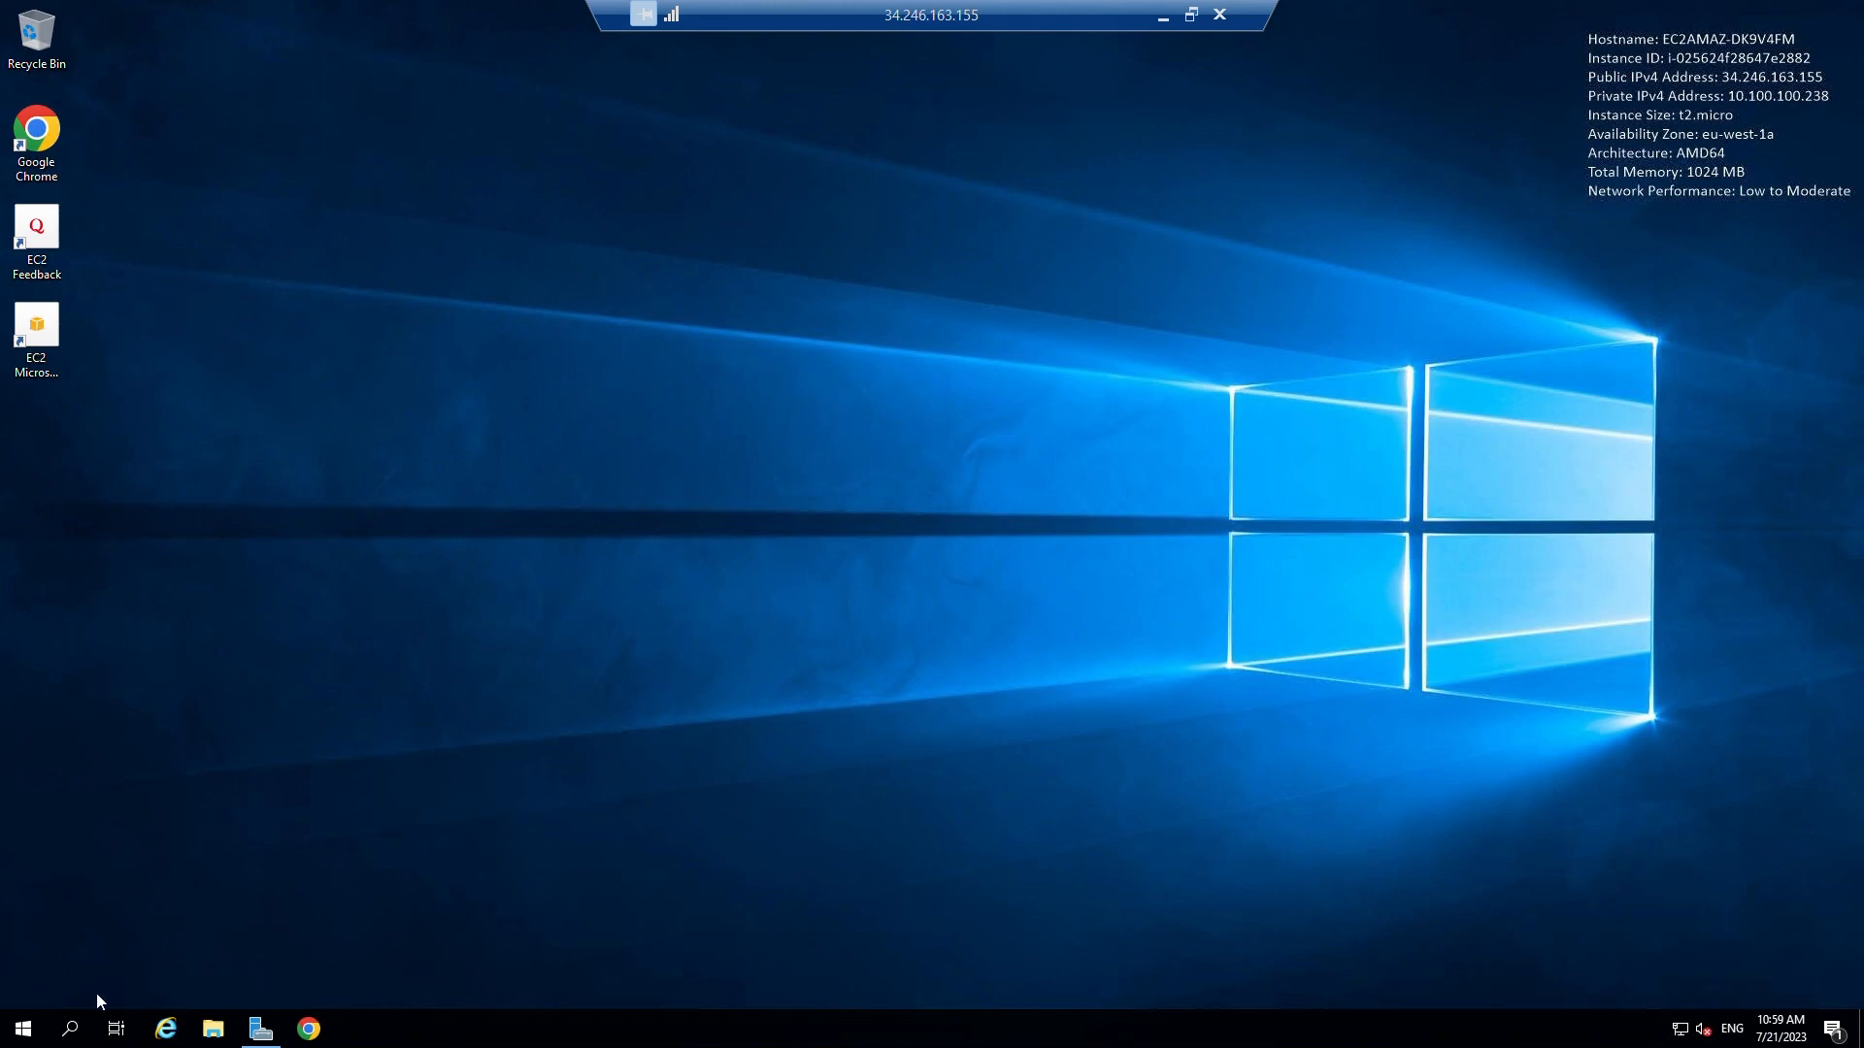
# Open Command Prompt on the jump server and ping the DDVE at 10.100.201.129
pyautogui.click(87, 1019)
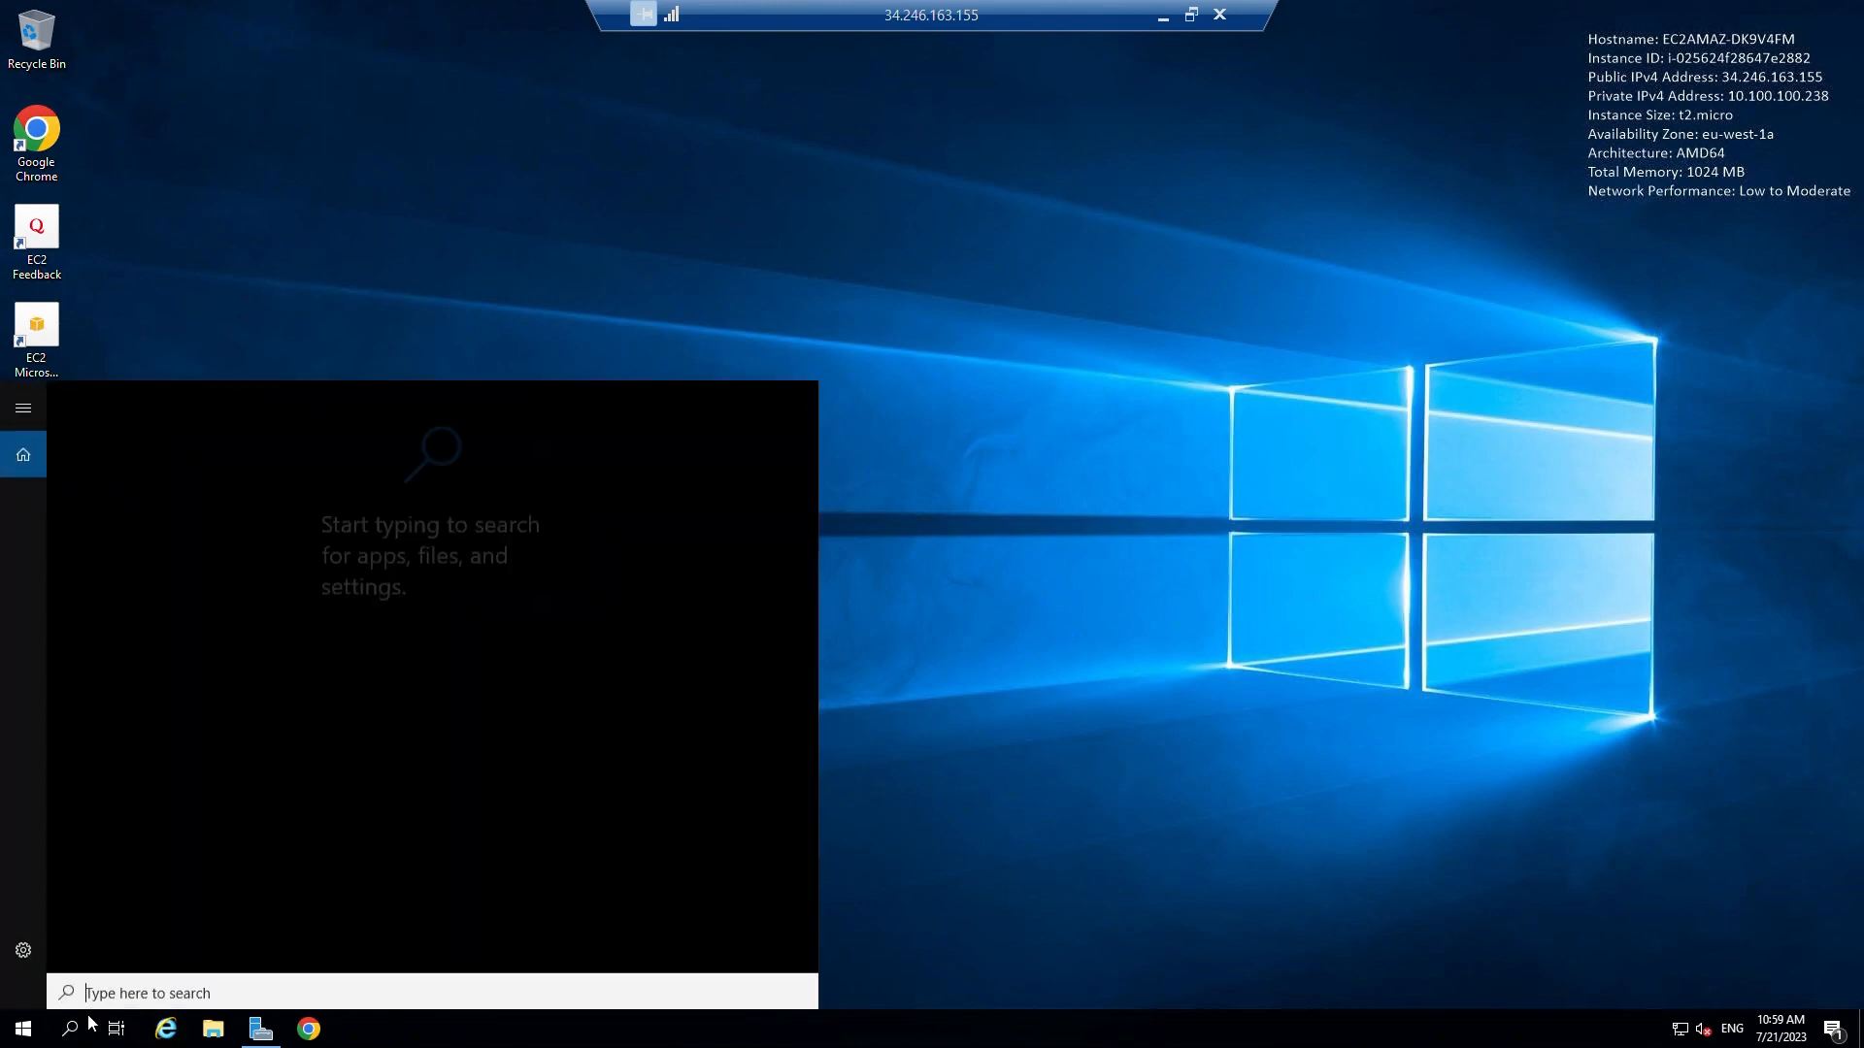
pyautogui.write('cmd')
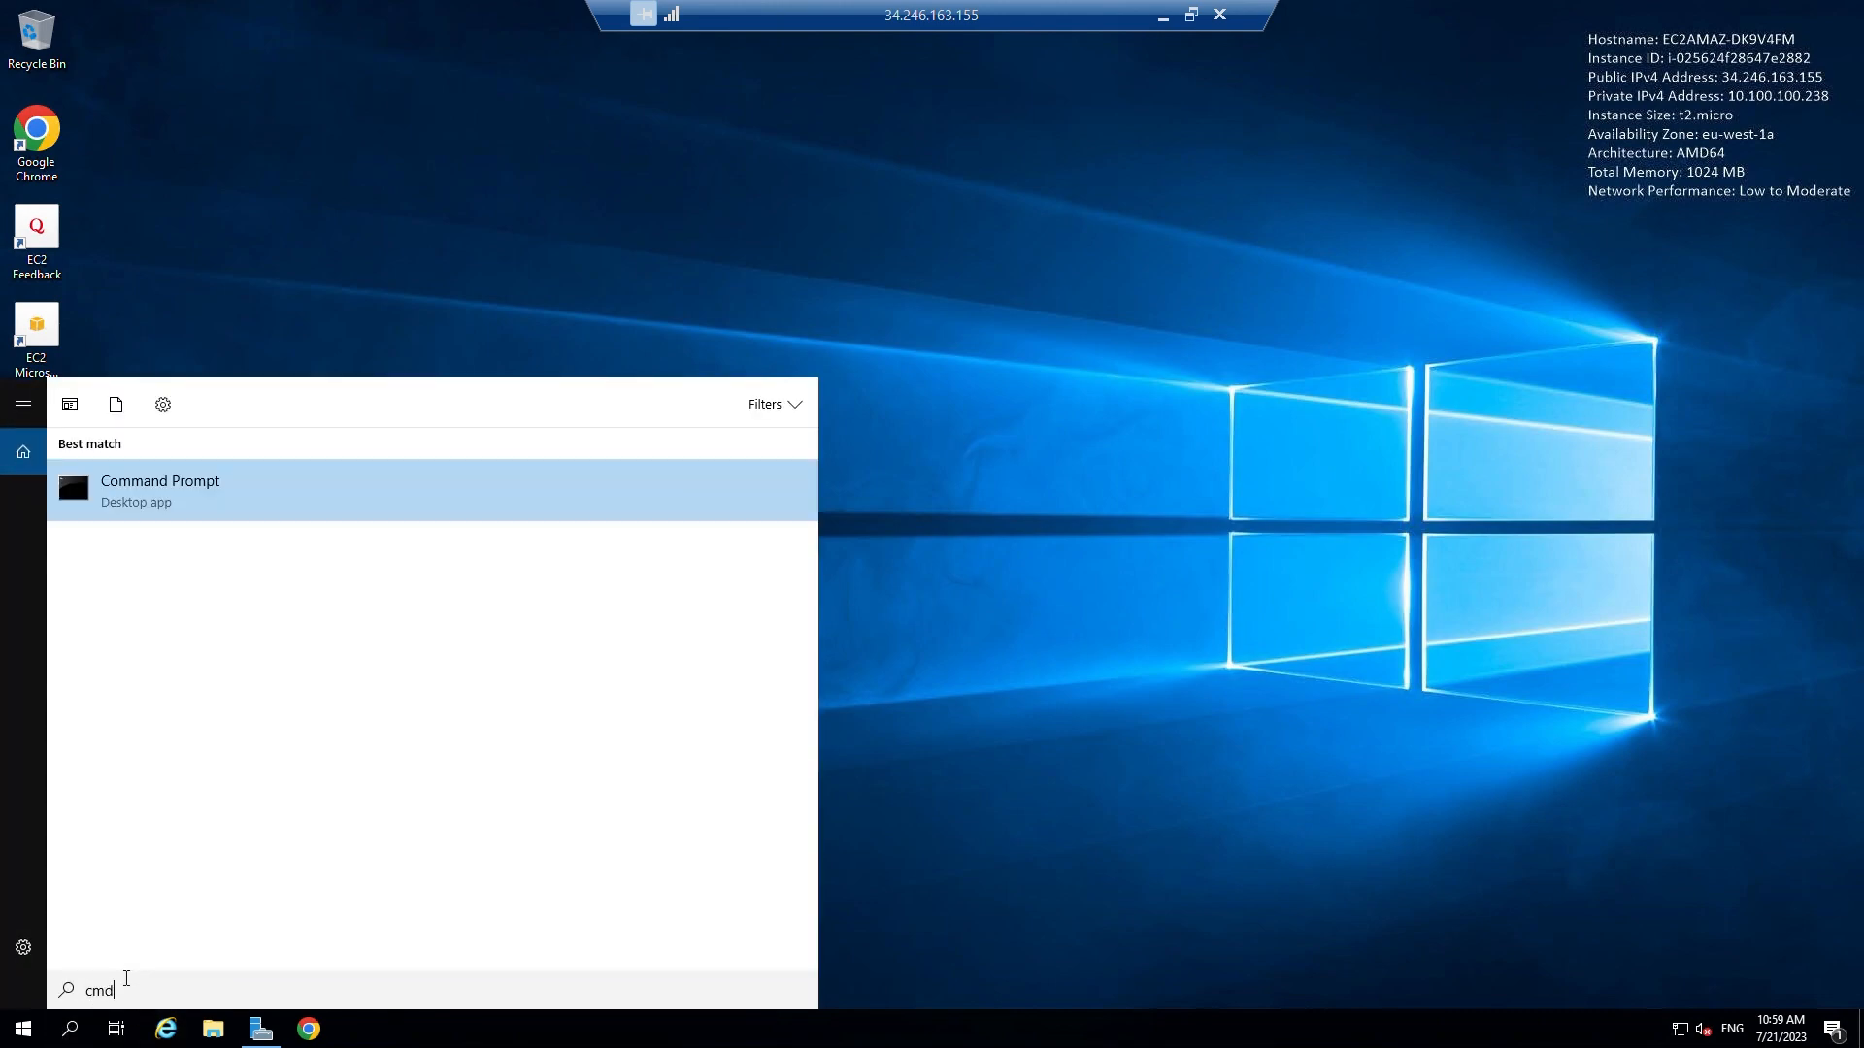
pyautogui.click(231, 514)
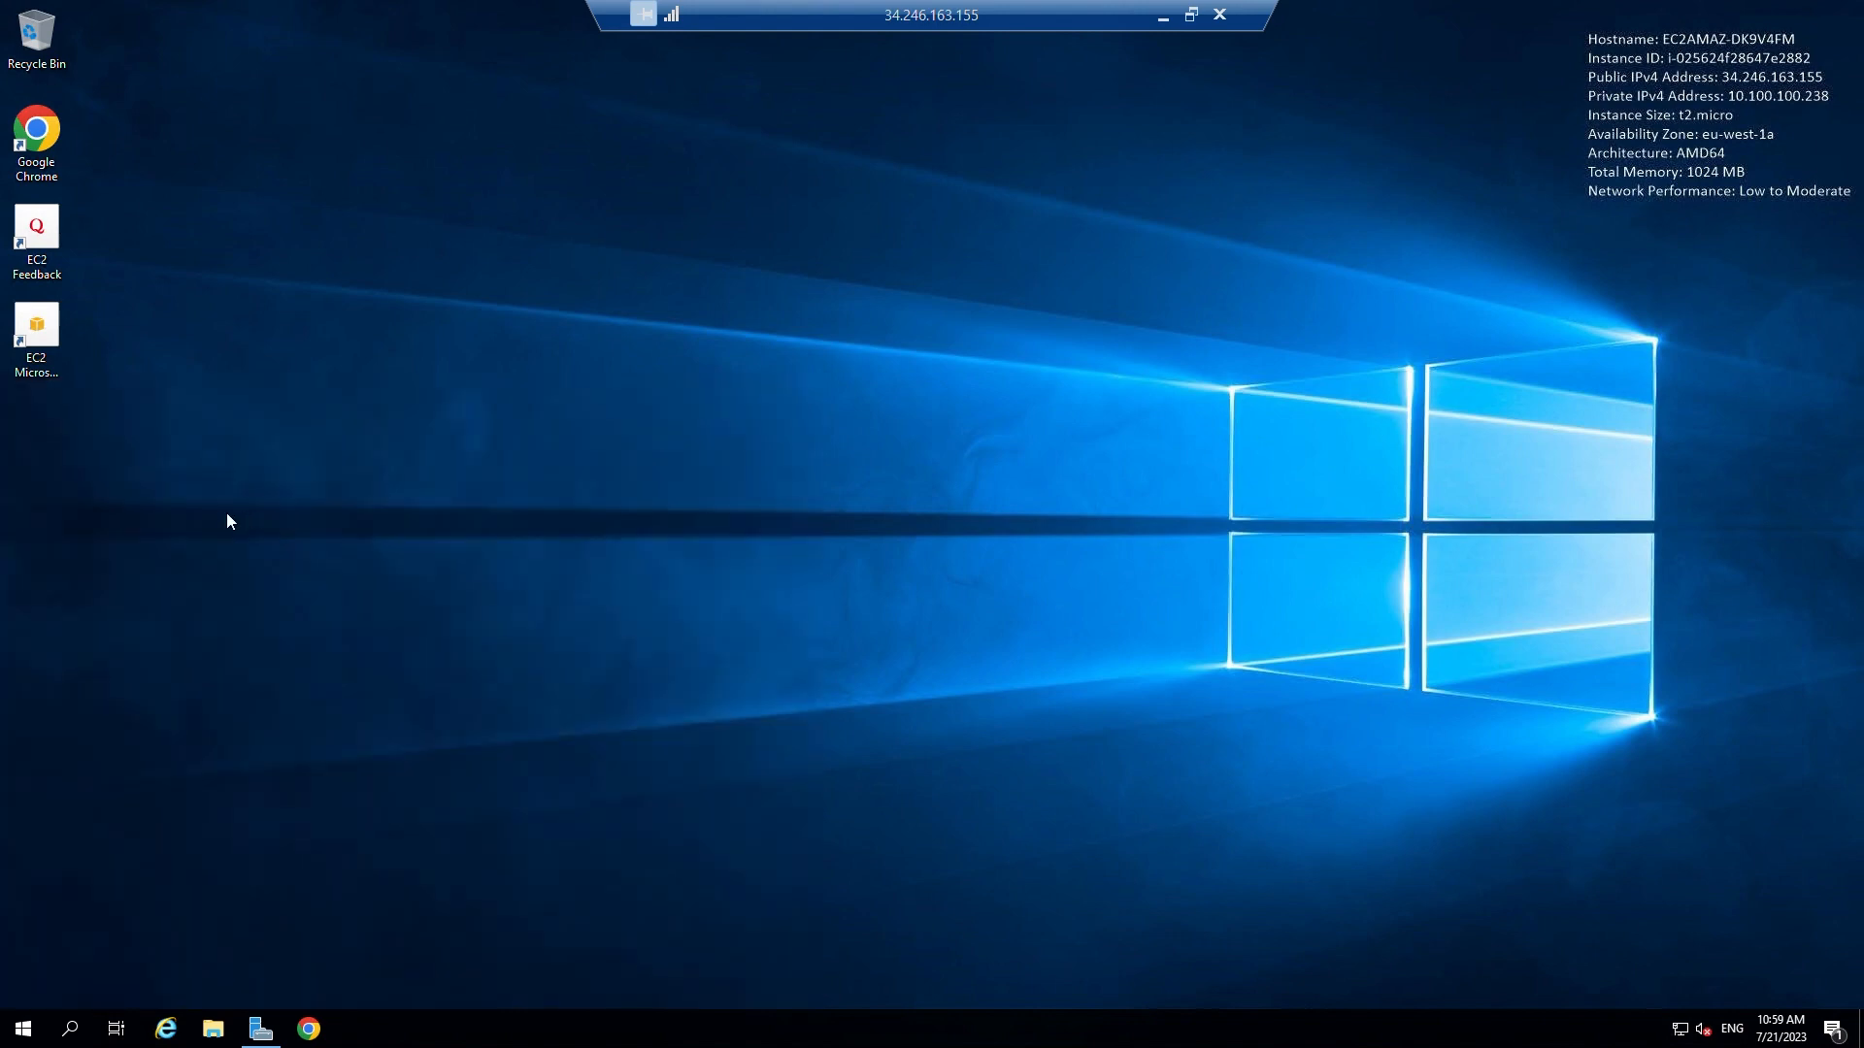
pyautogui.click(482, 247)
pyautogui.write('ping')
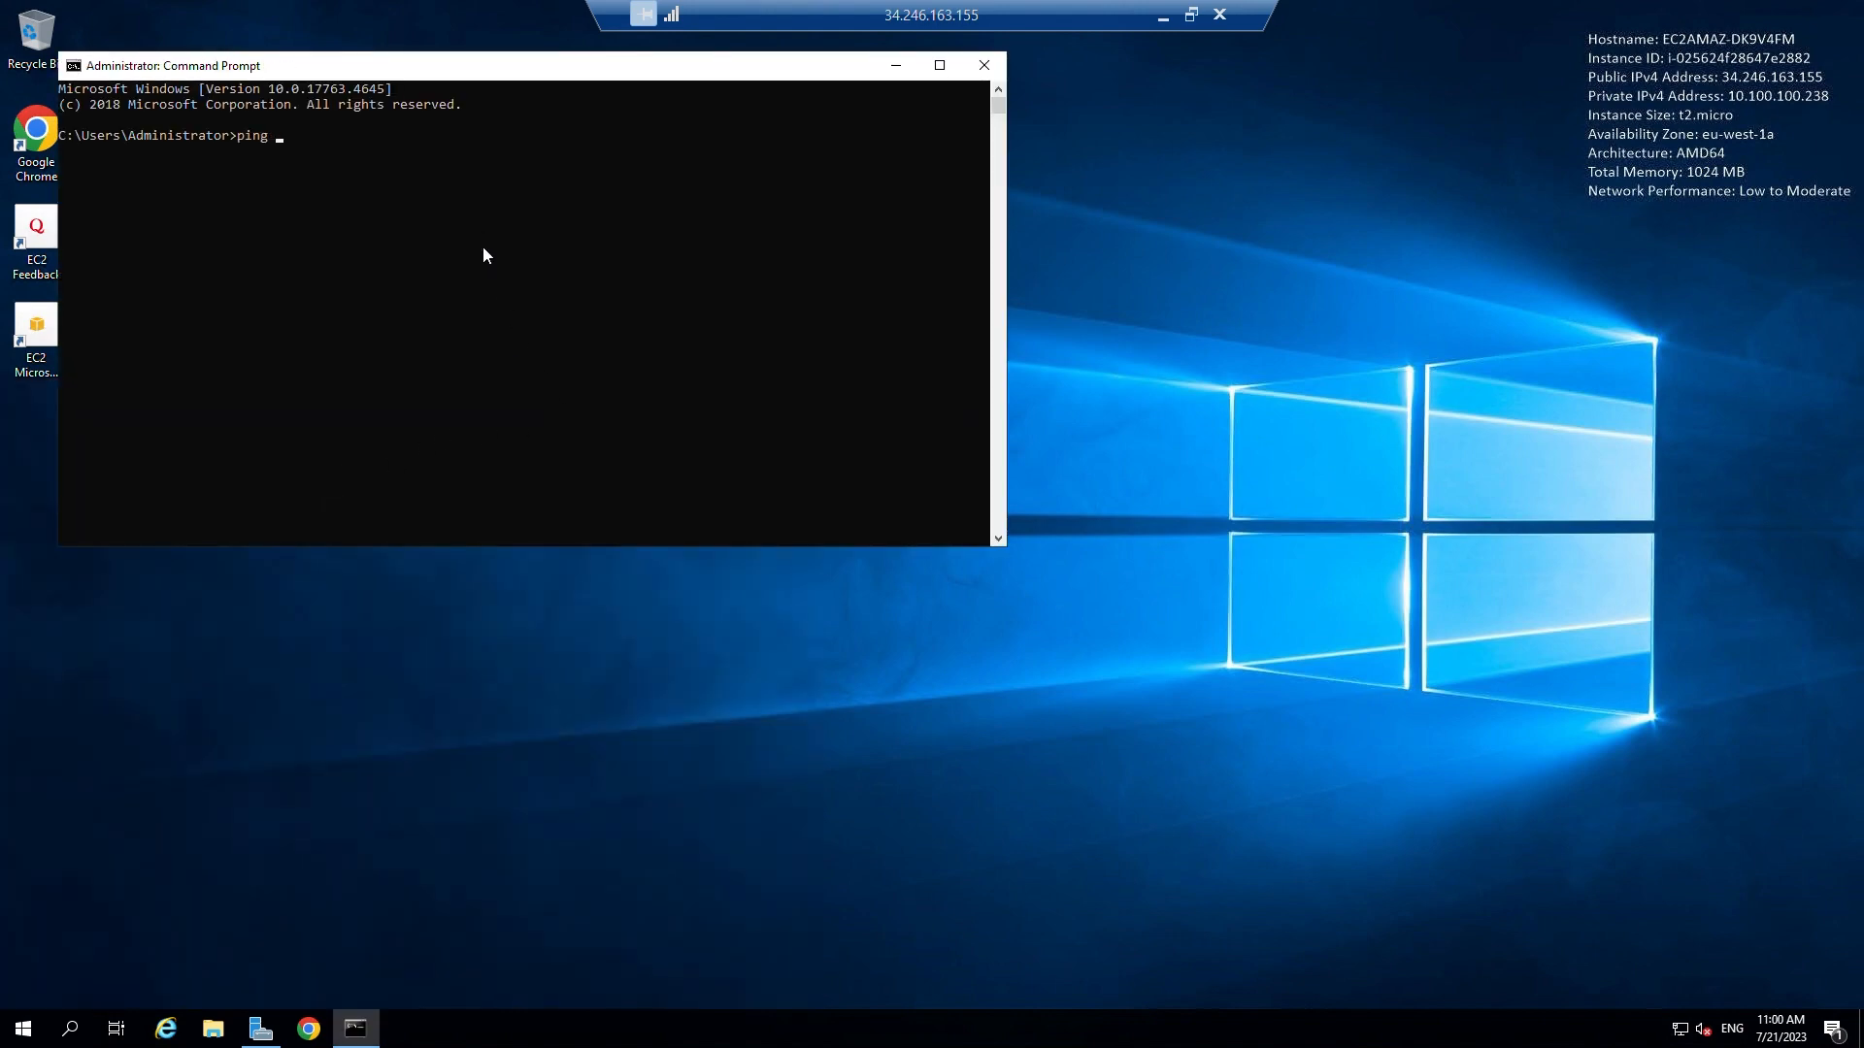
pyautogui.hotkey('ctrl', 'v')
pyautogui.press('Return')
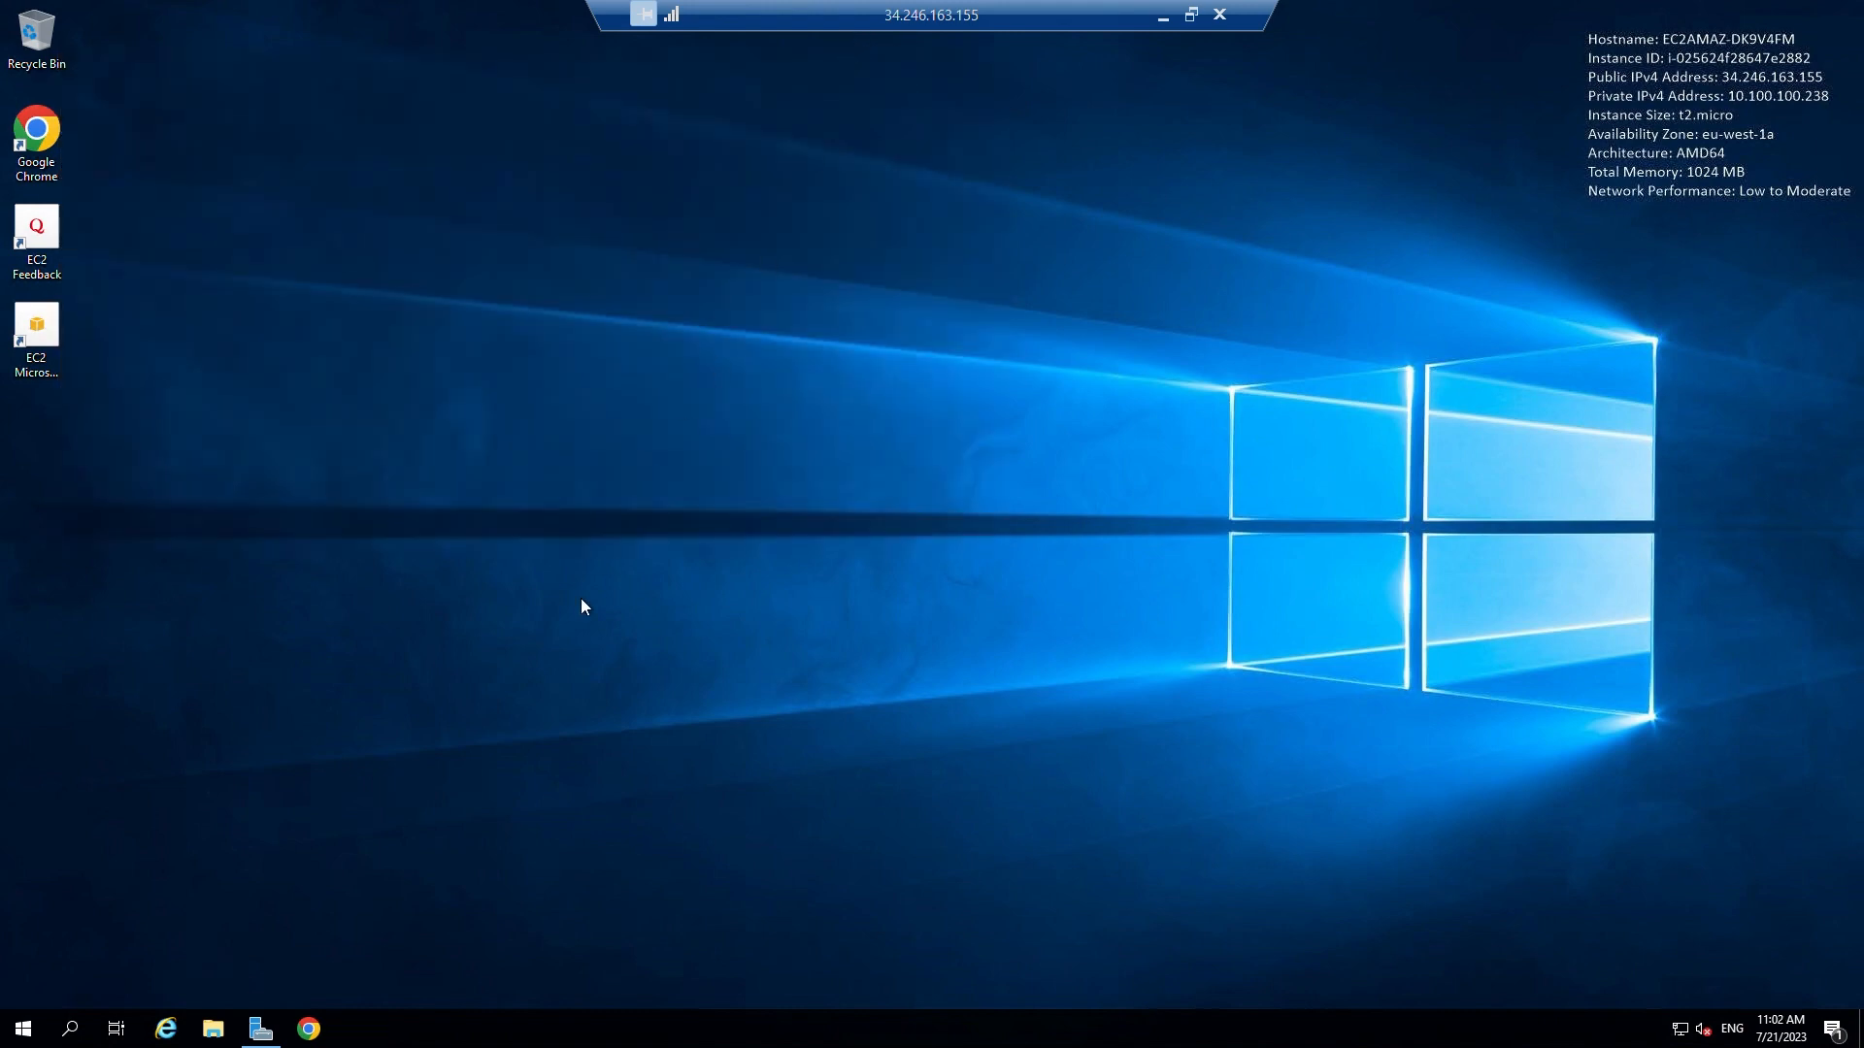
pyautogui.click(308, 1031)
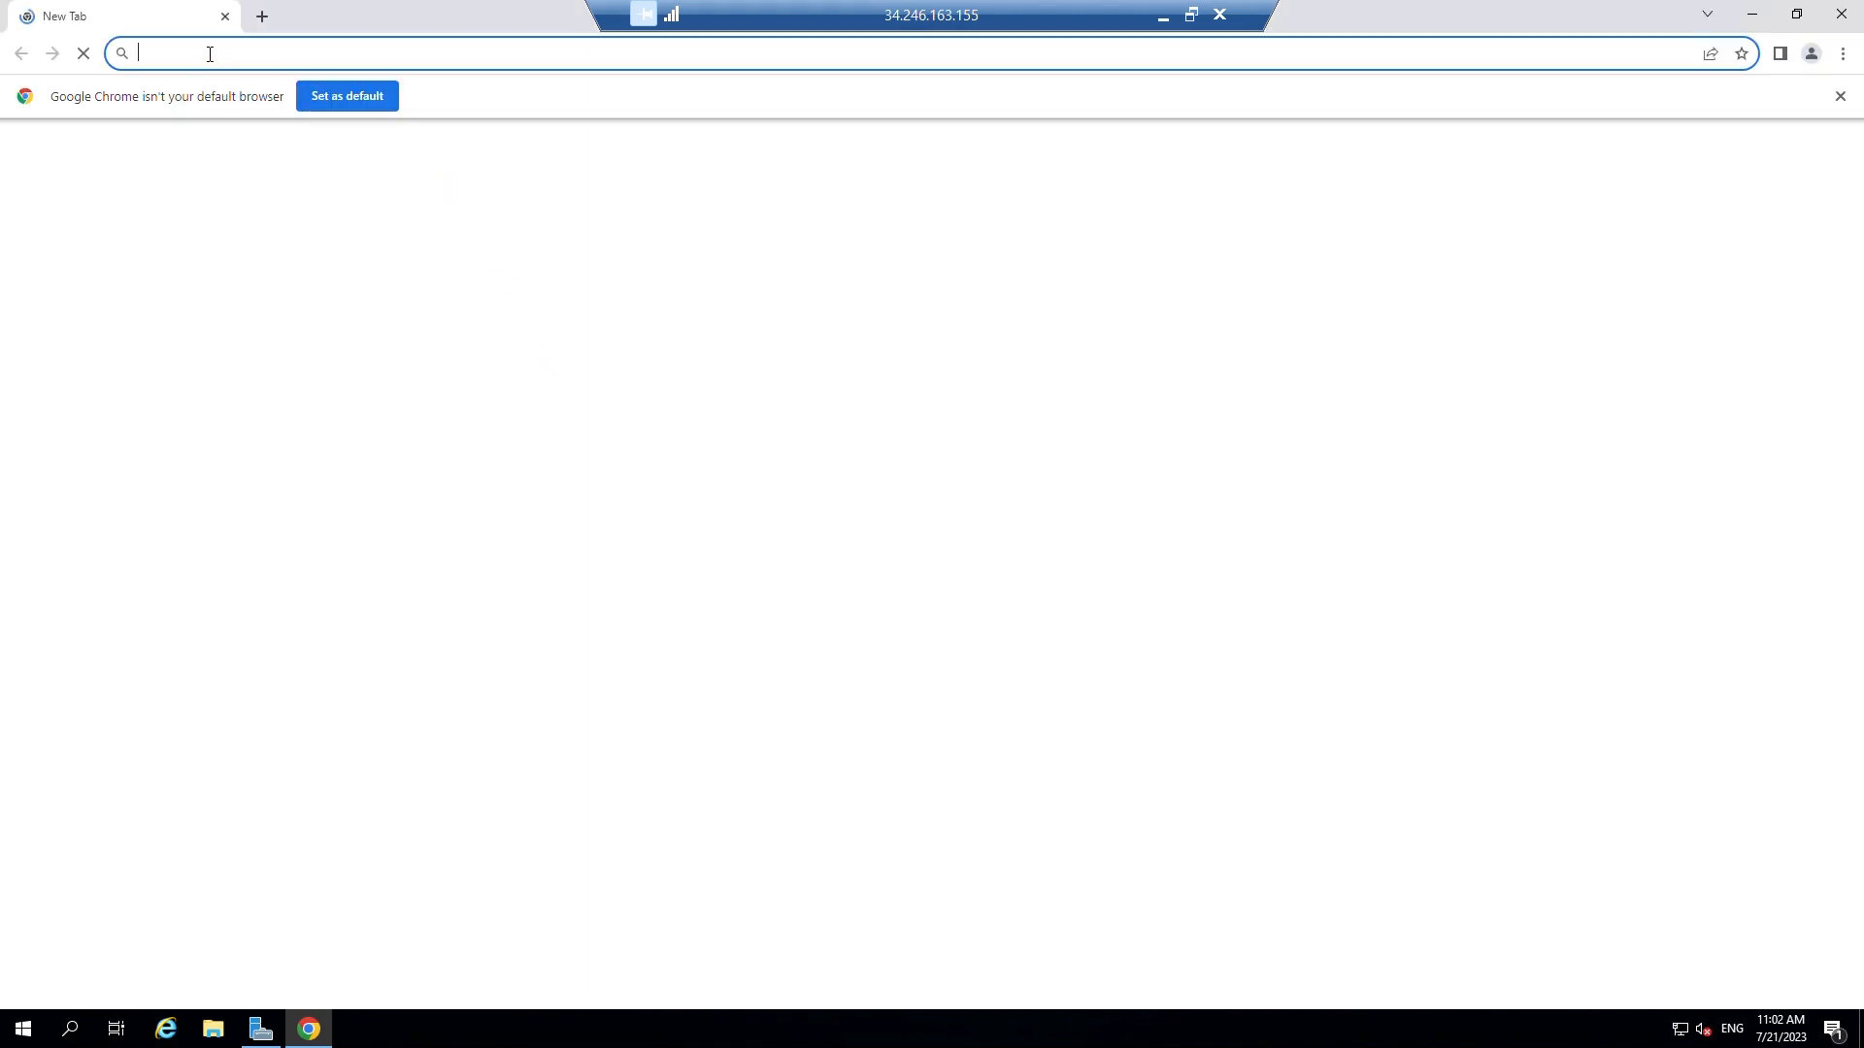
pyautogui.click(209, 54)
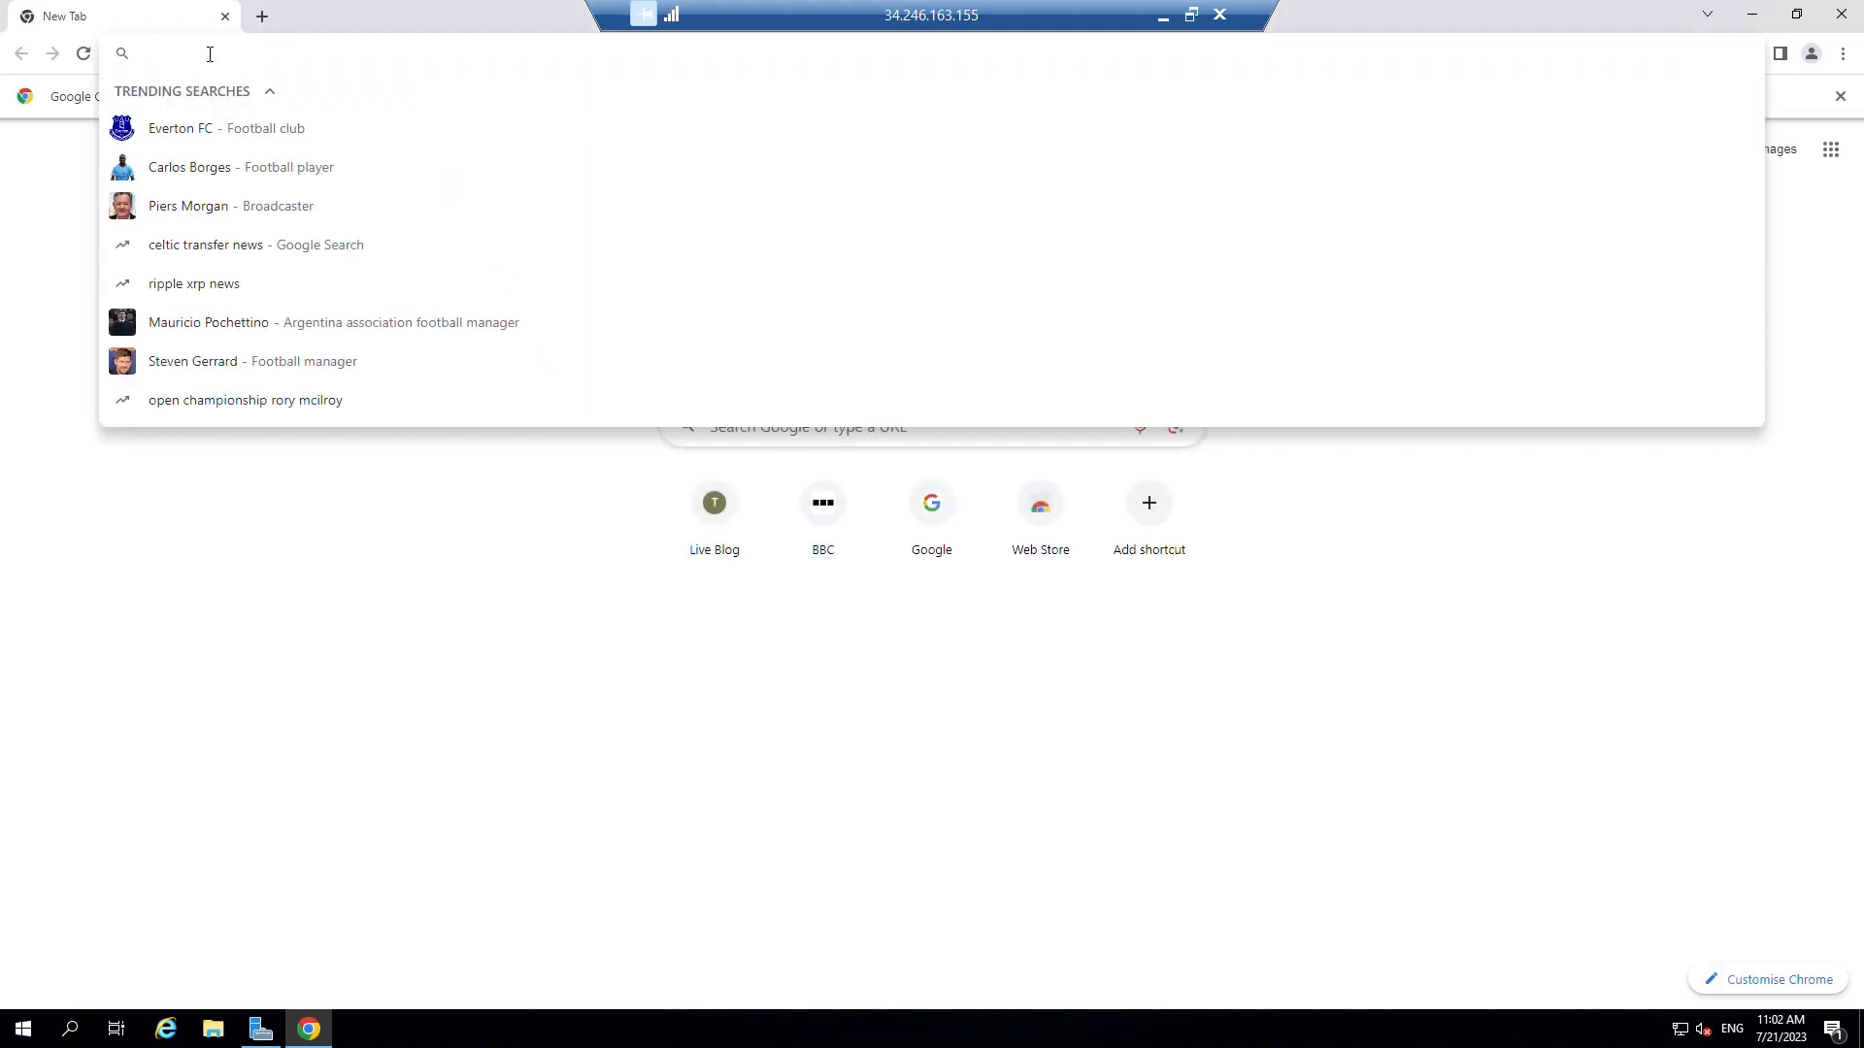
pyautogui.write('https://')
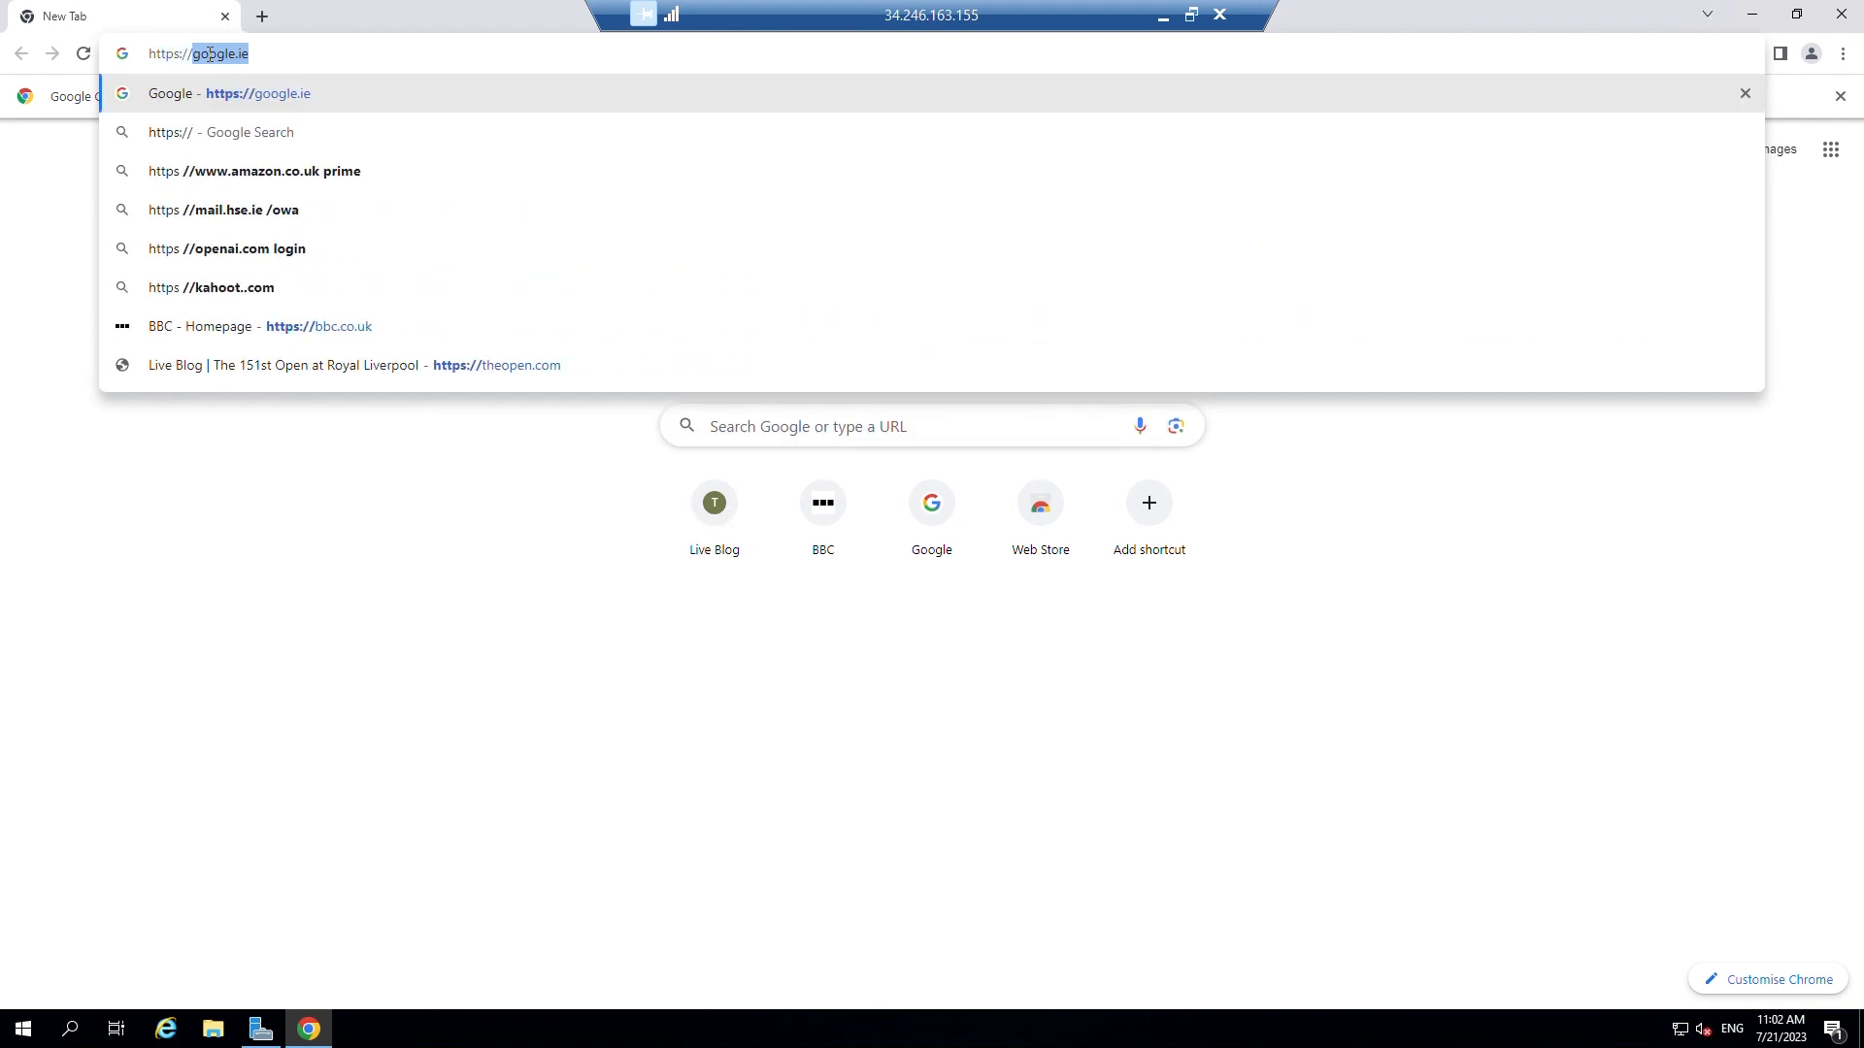
pyautogui.write('10')
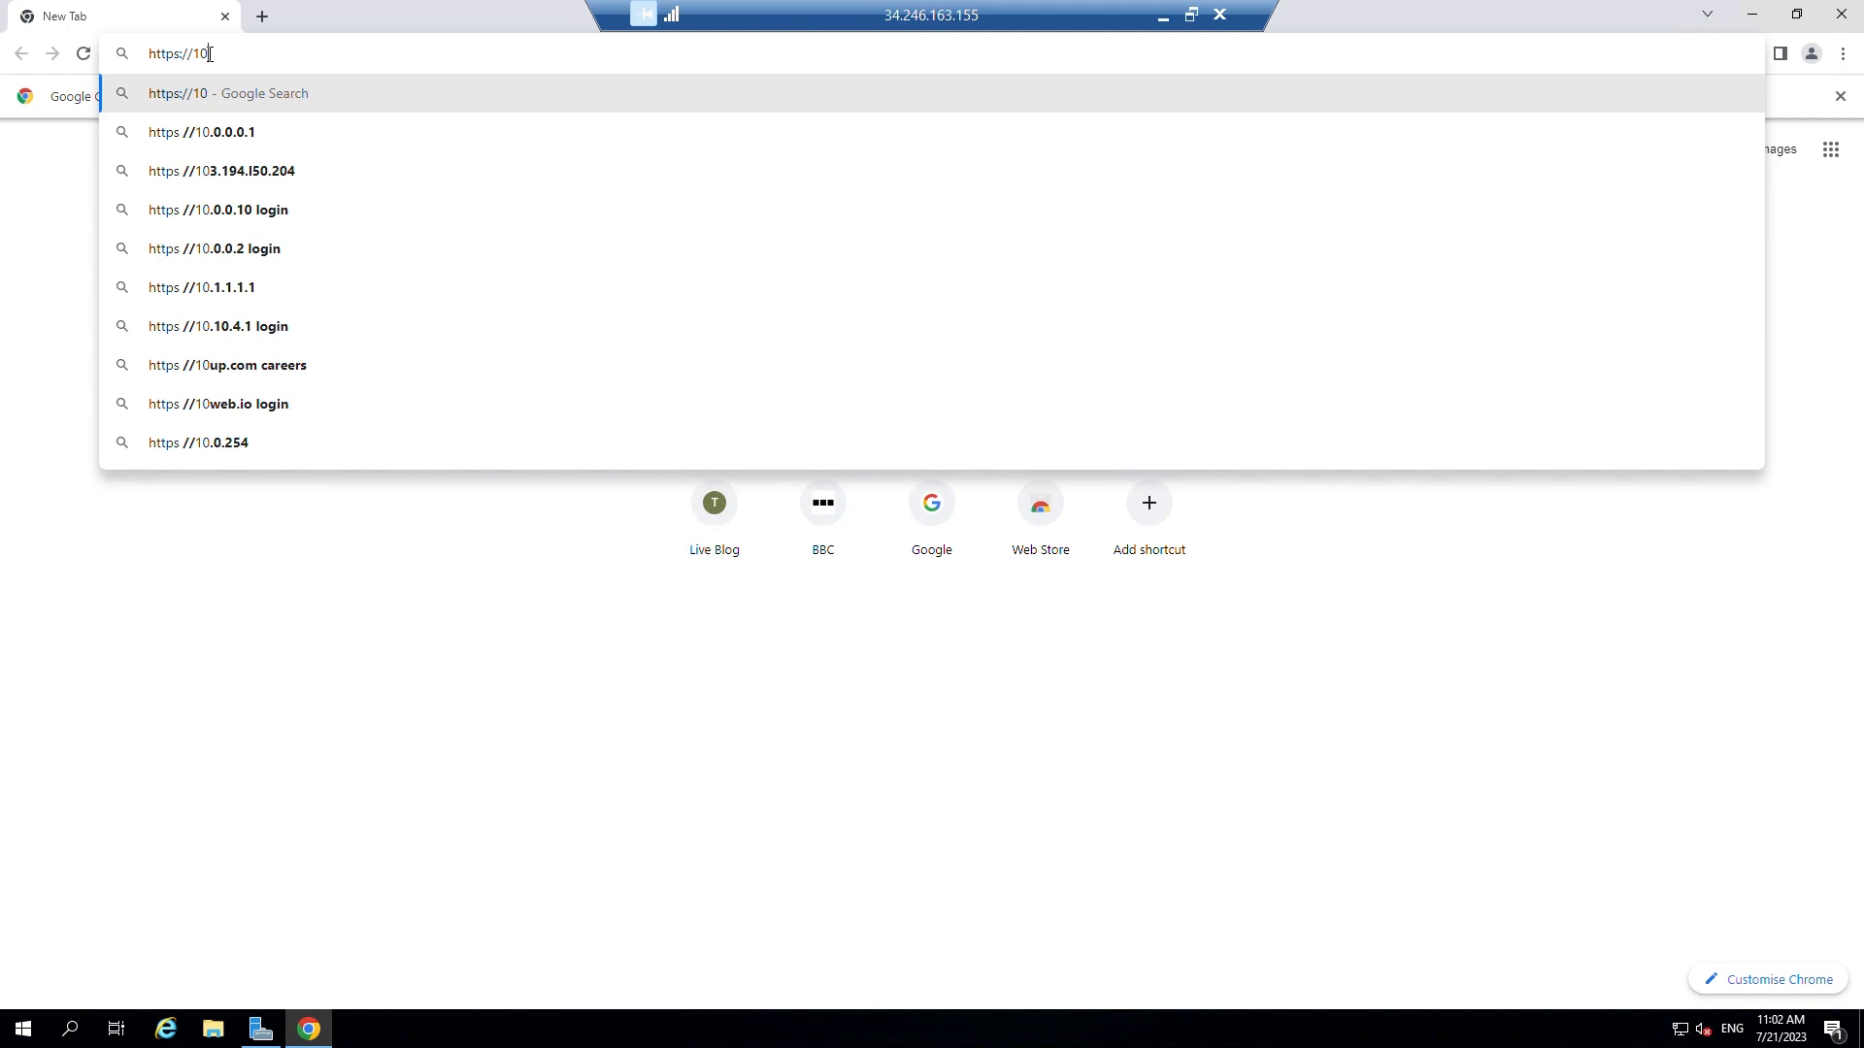
pyautogui.click(1164, 16)
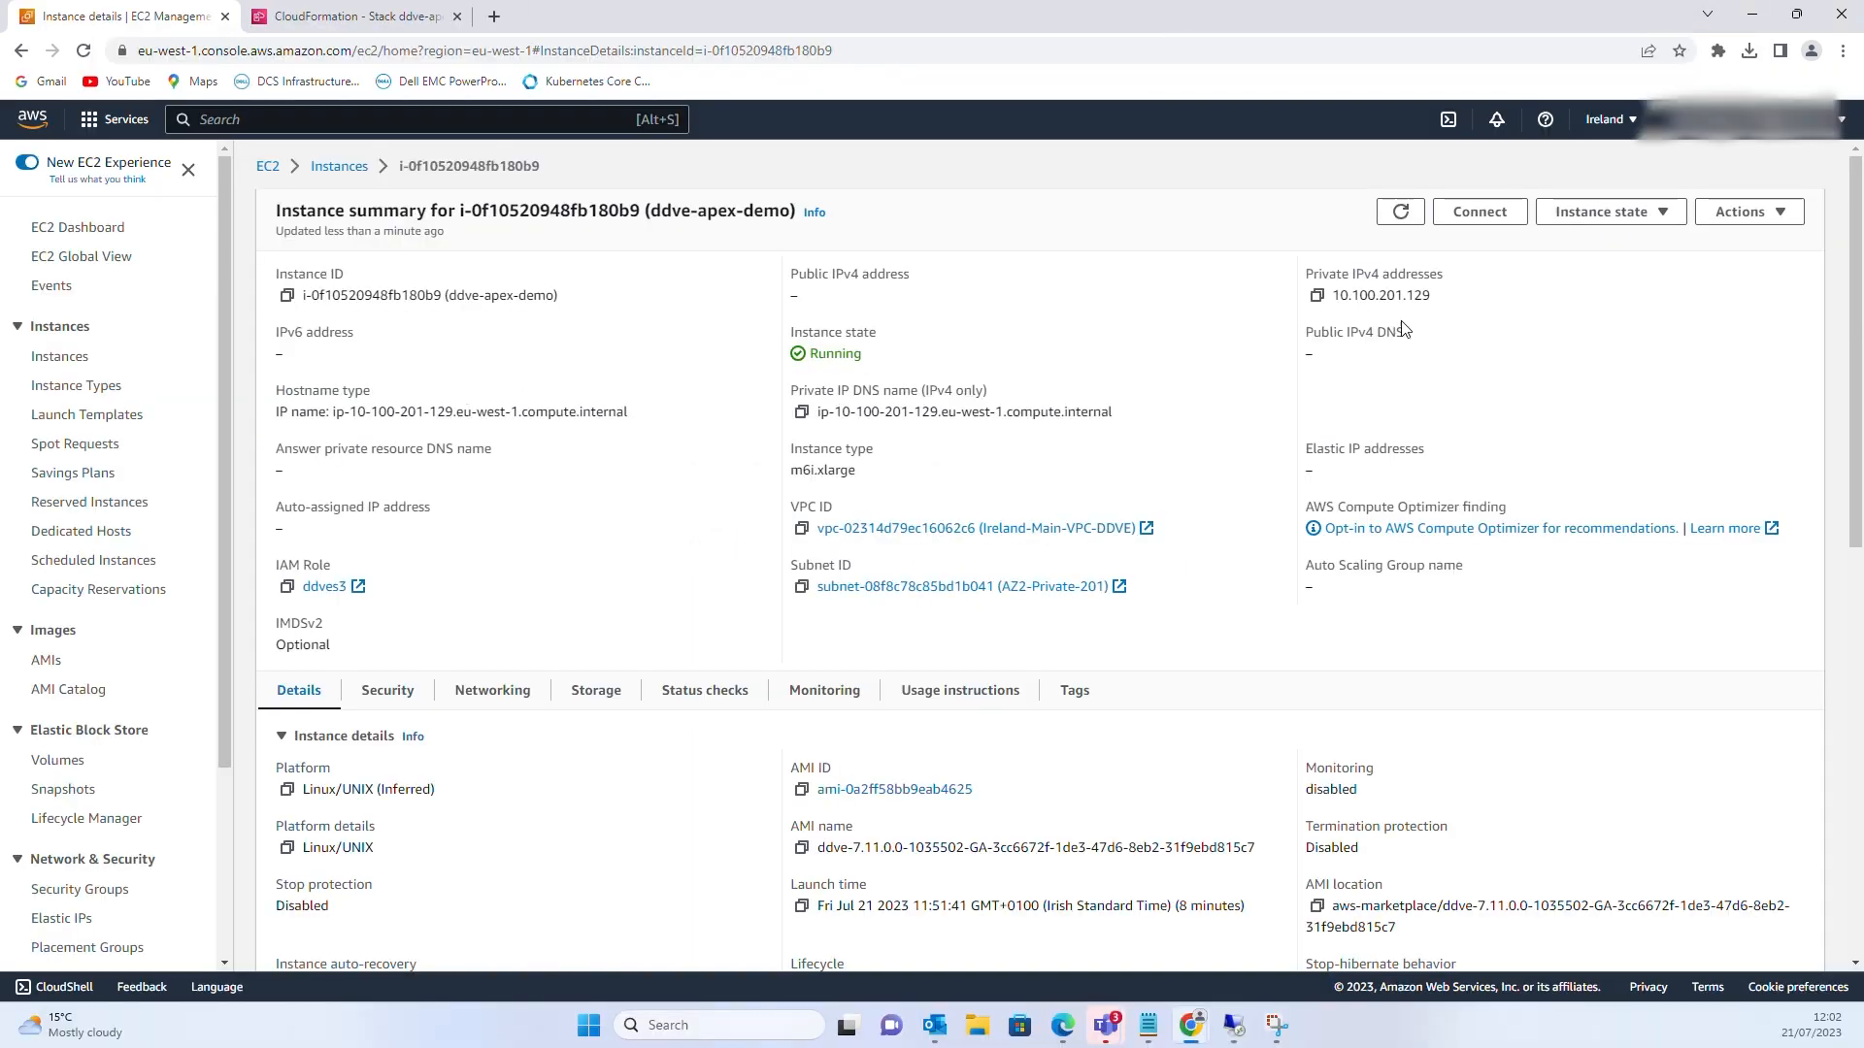
# Copy the DDVE private IP 10.100.201.129 from the EC2 instance details
pyautogui.doubleClick(1422, 296)
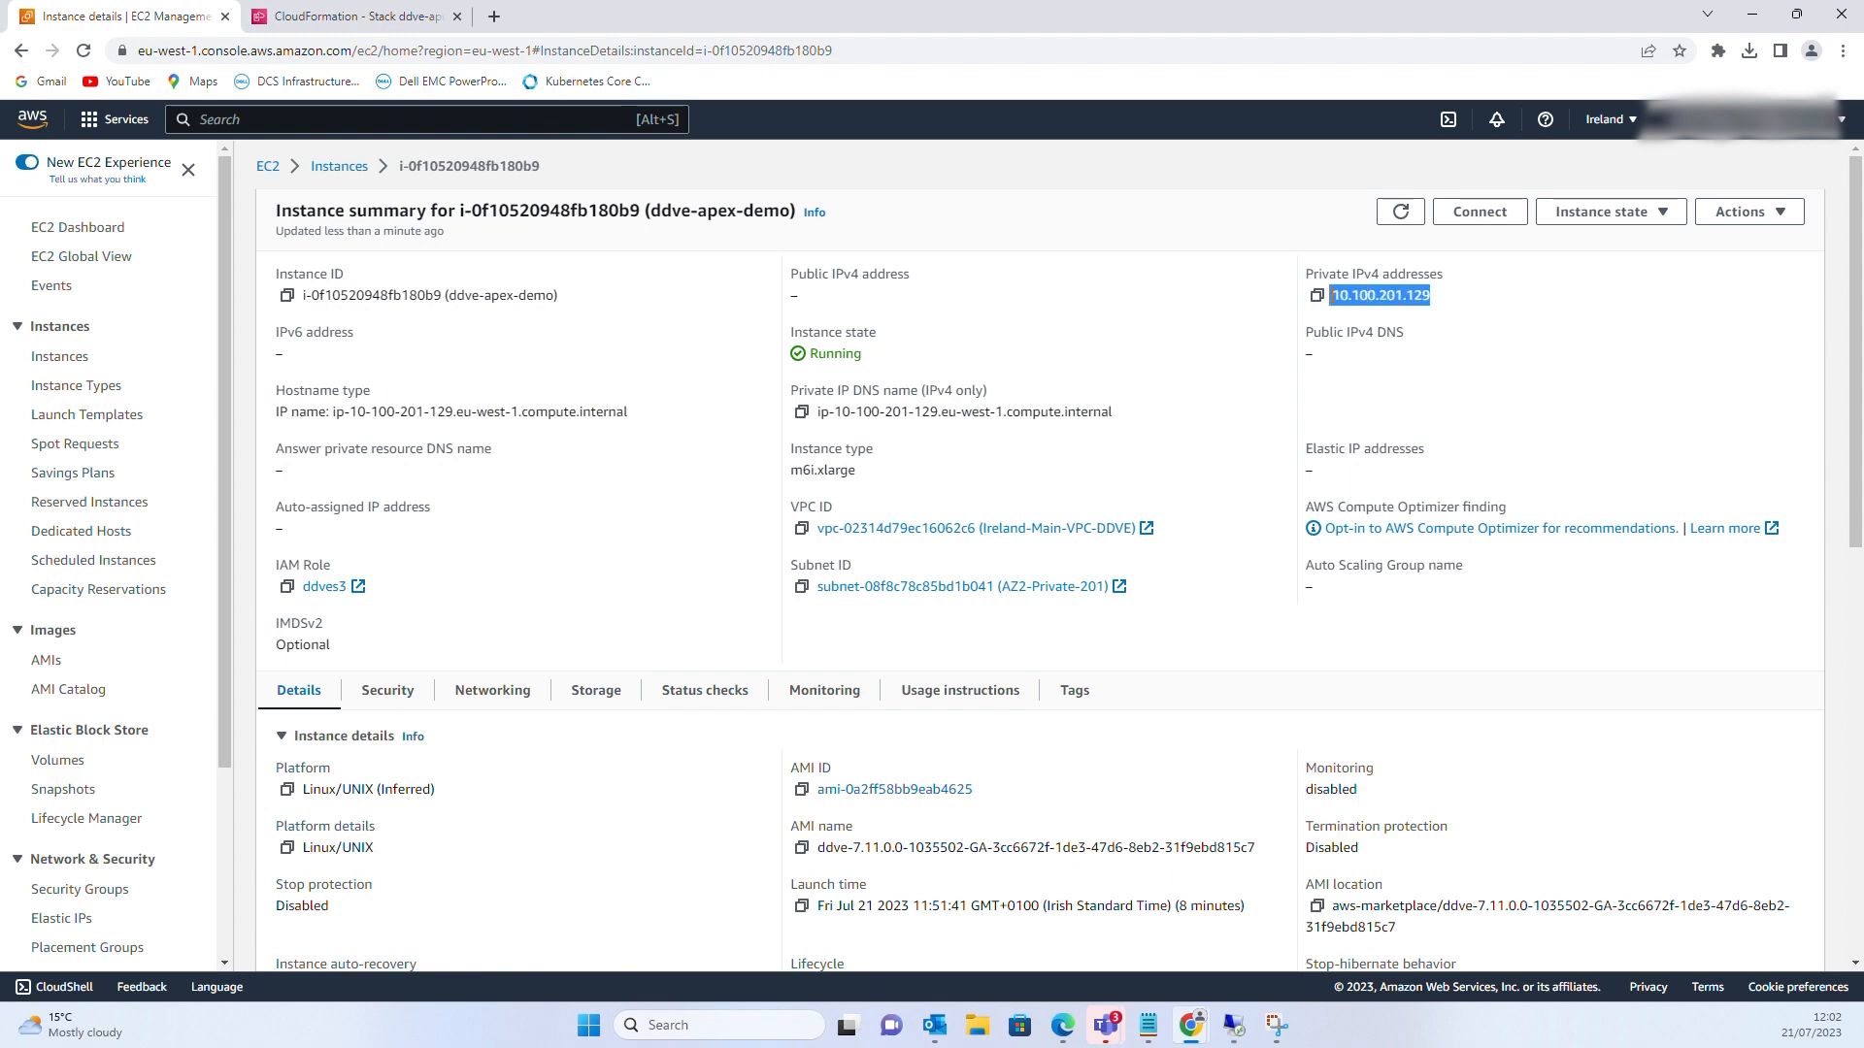
pyautogui.rightClick(1356, 293)
pyautogui.click(1377, 312)
# Check the CloudFormation stack outputs, then return to the jump server's remote desktop
pyautogui.click(315, 15)
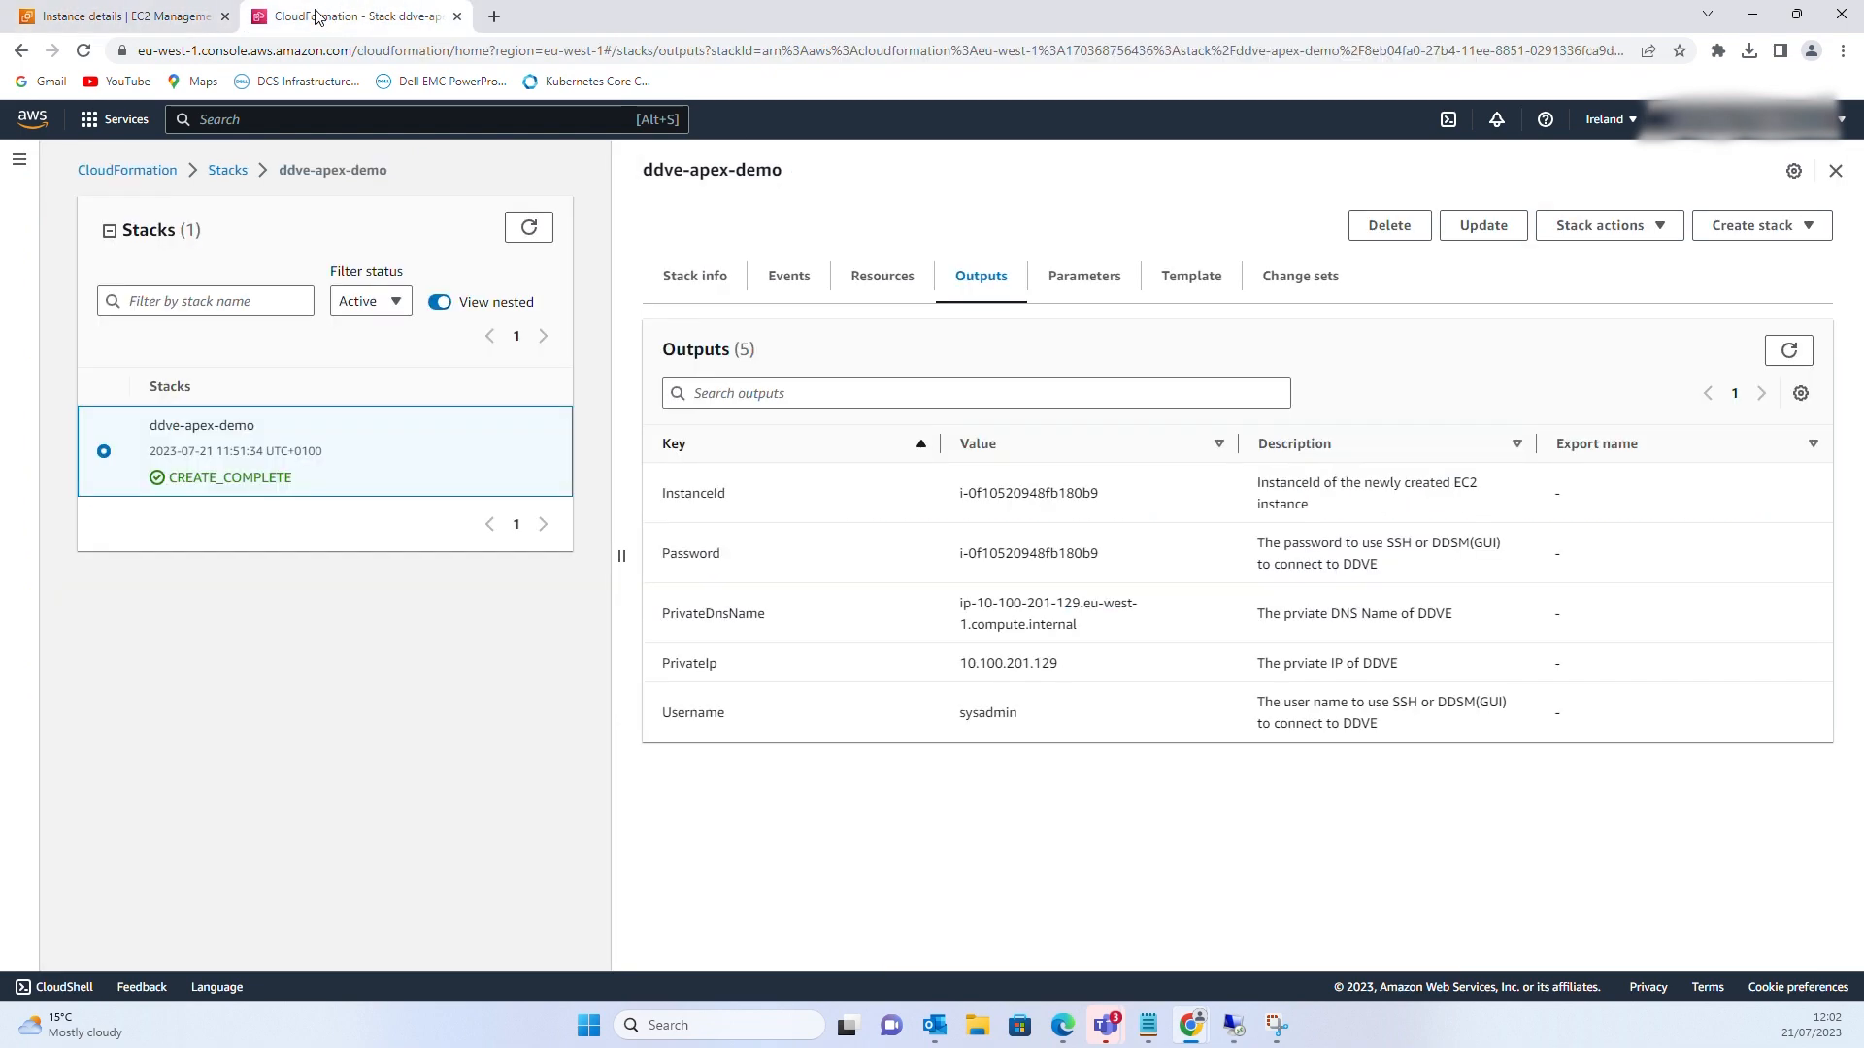
pyautogui.click(126, 15)
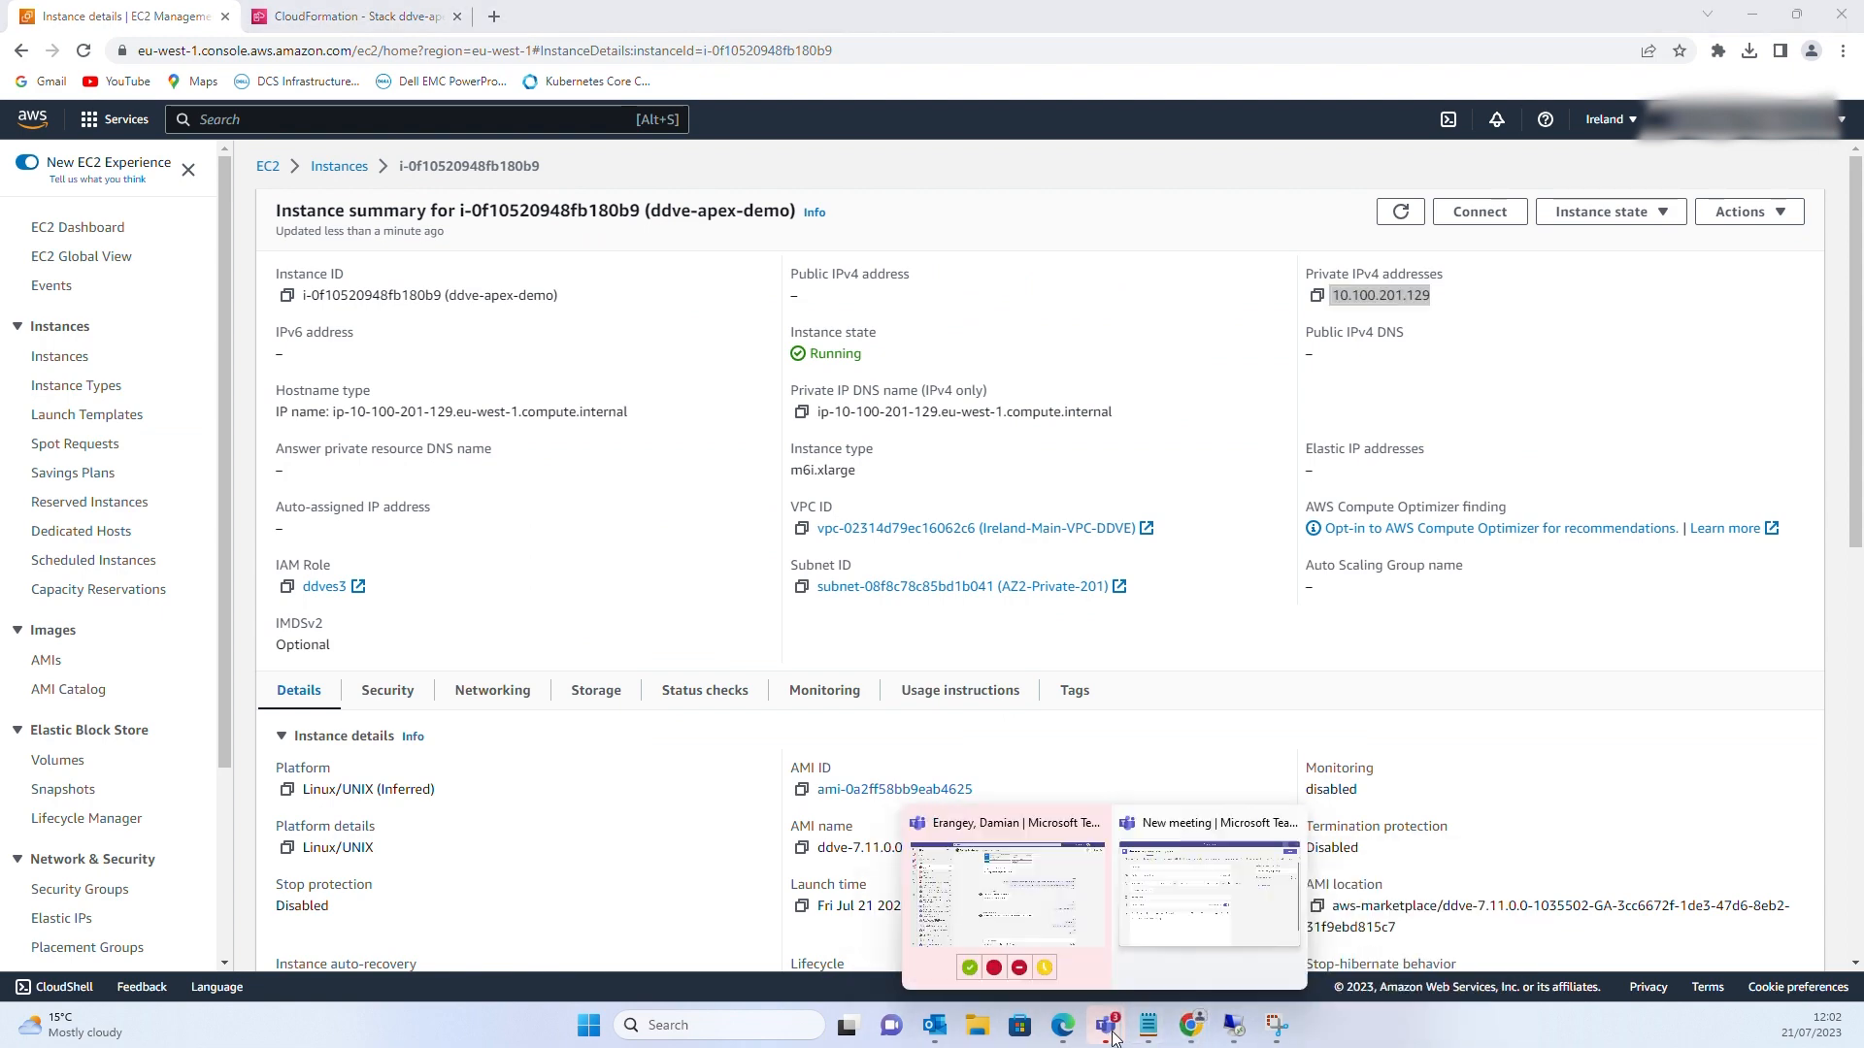
pyautogui.click(1236, 1029)
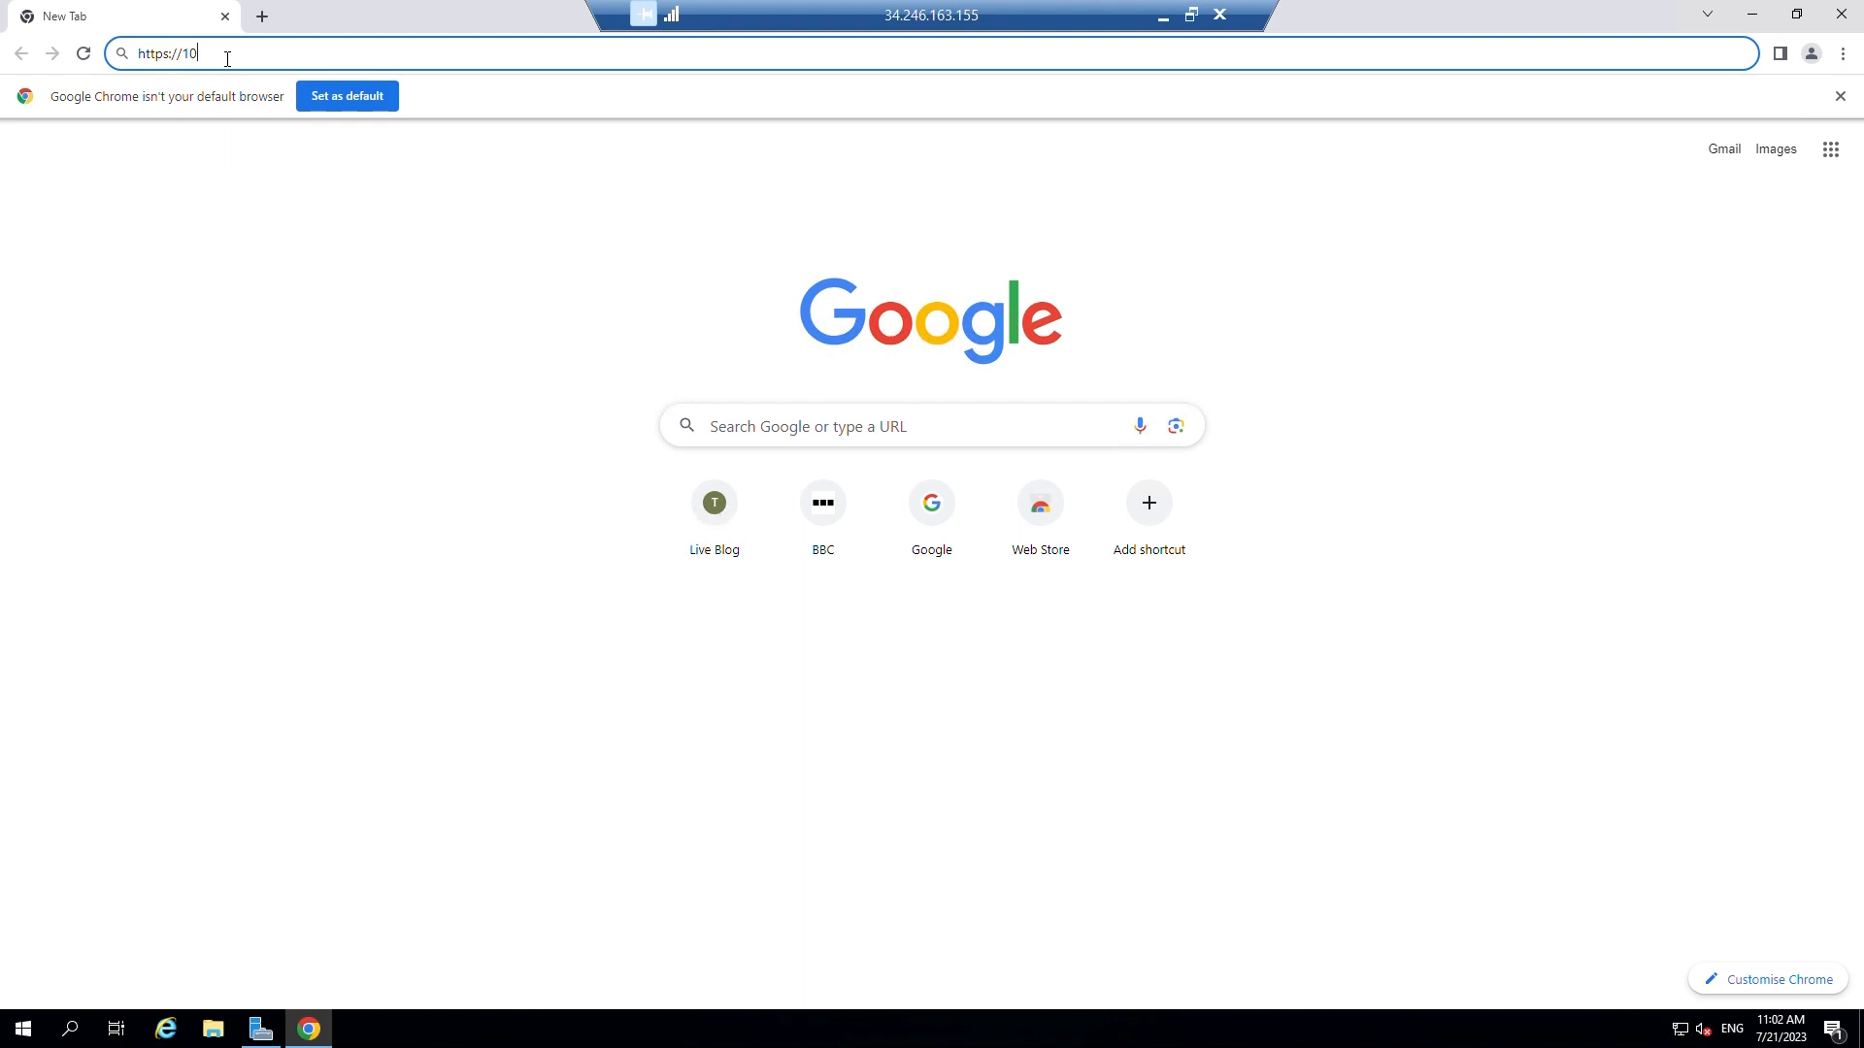
pyautogui.press('BackSpace')
pyautogui.press('BackSpace')
pyautogui.hotkey('ctrl', 'v')
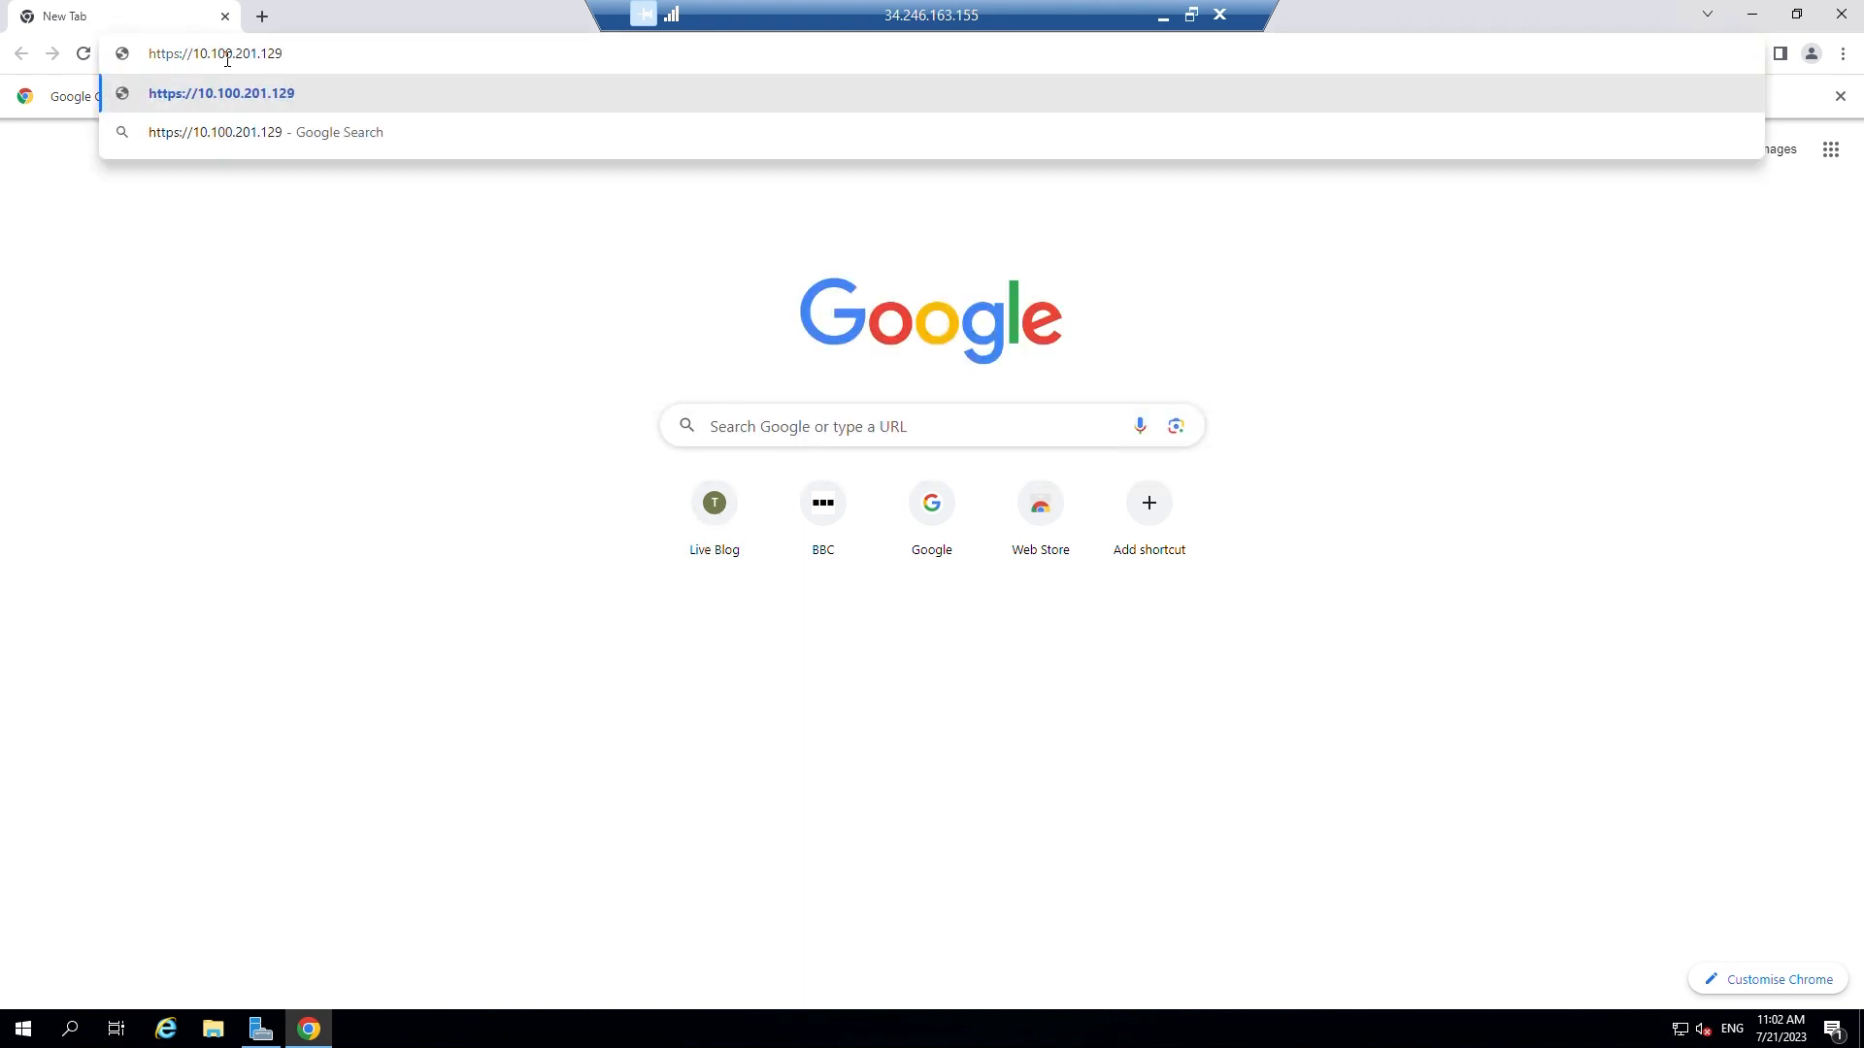
pyautogui.press('Return')
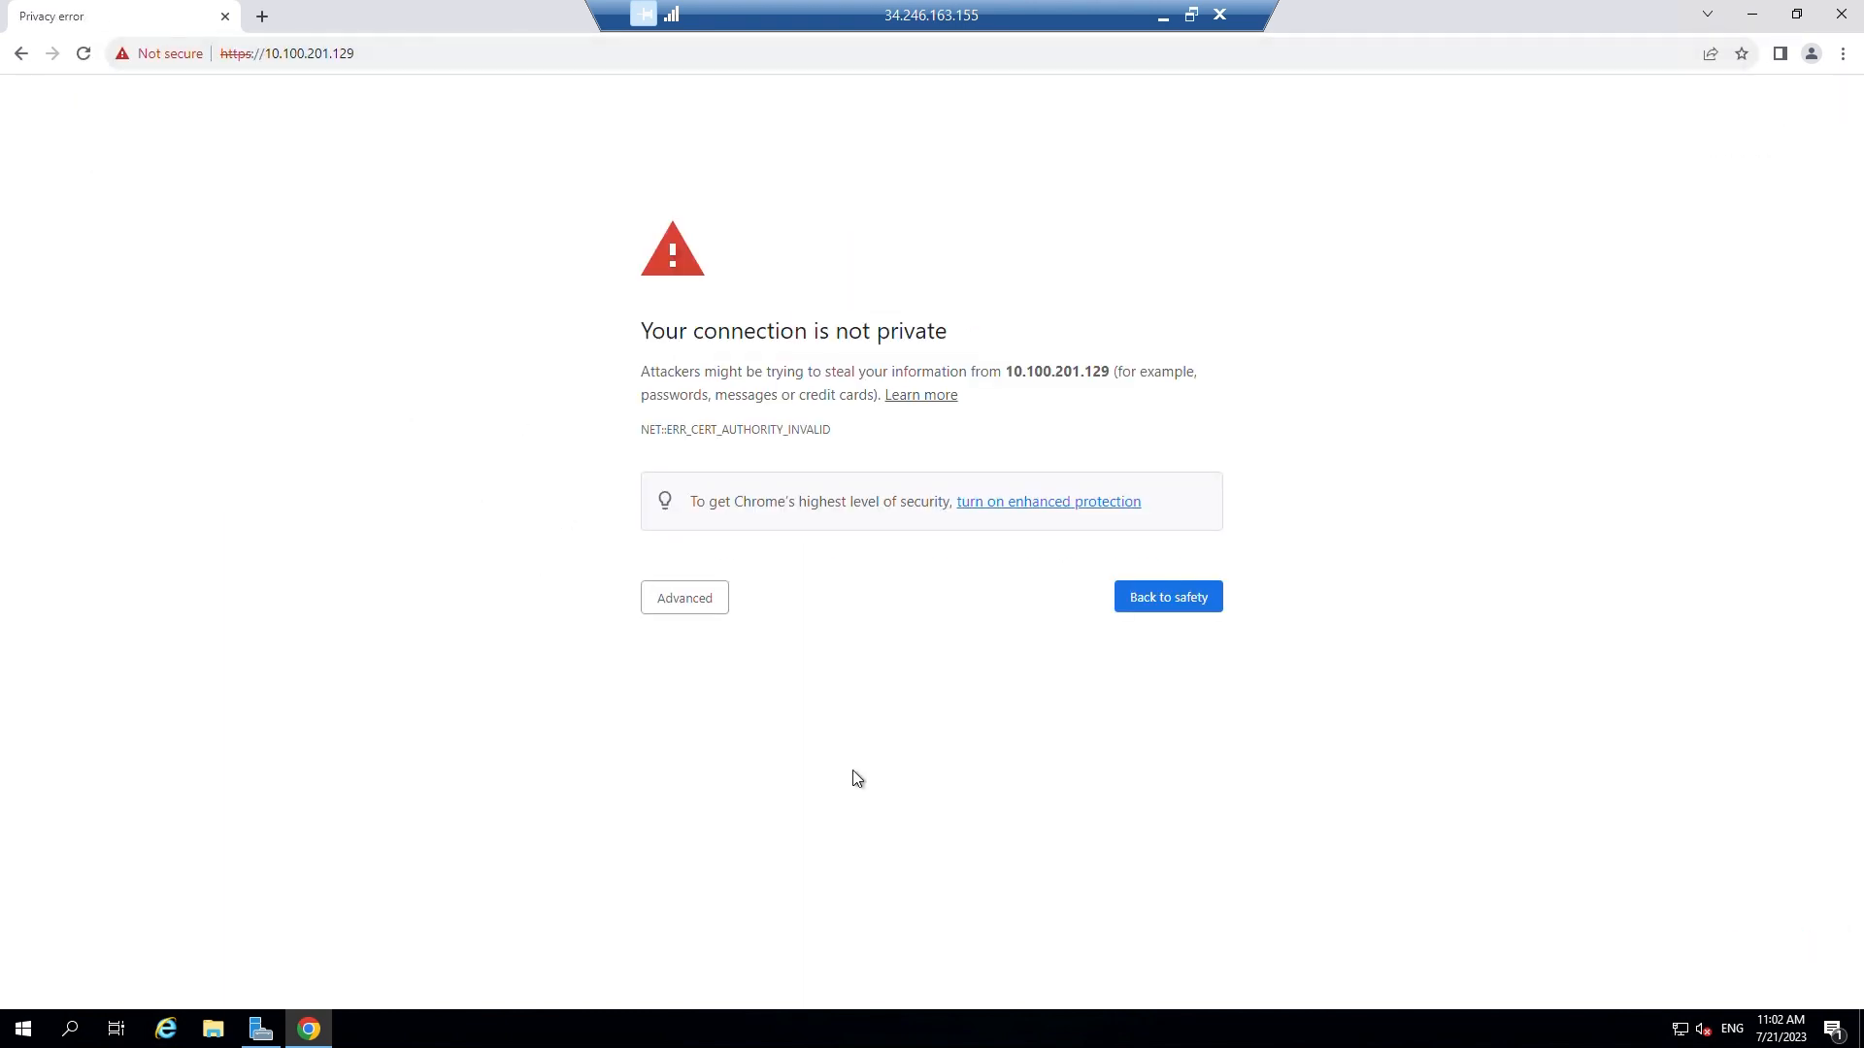
pyautogui.click(687, 599)
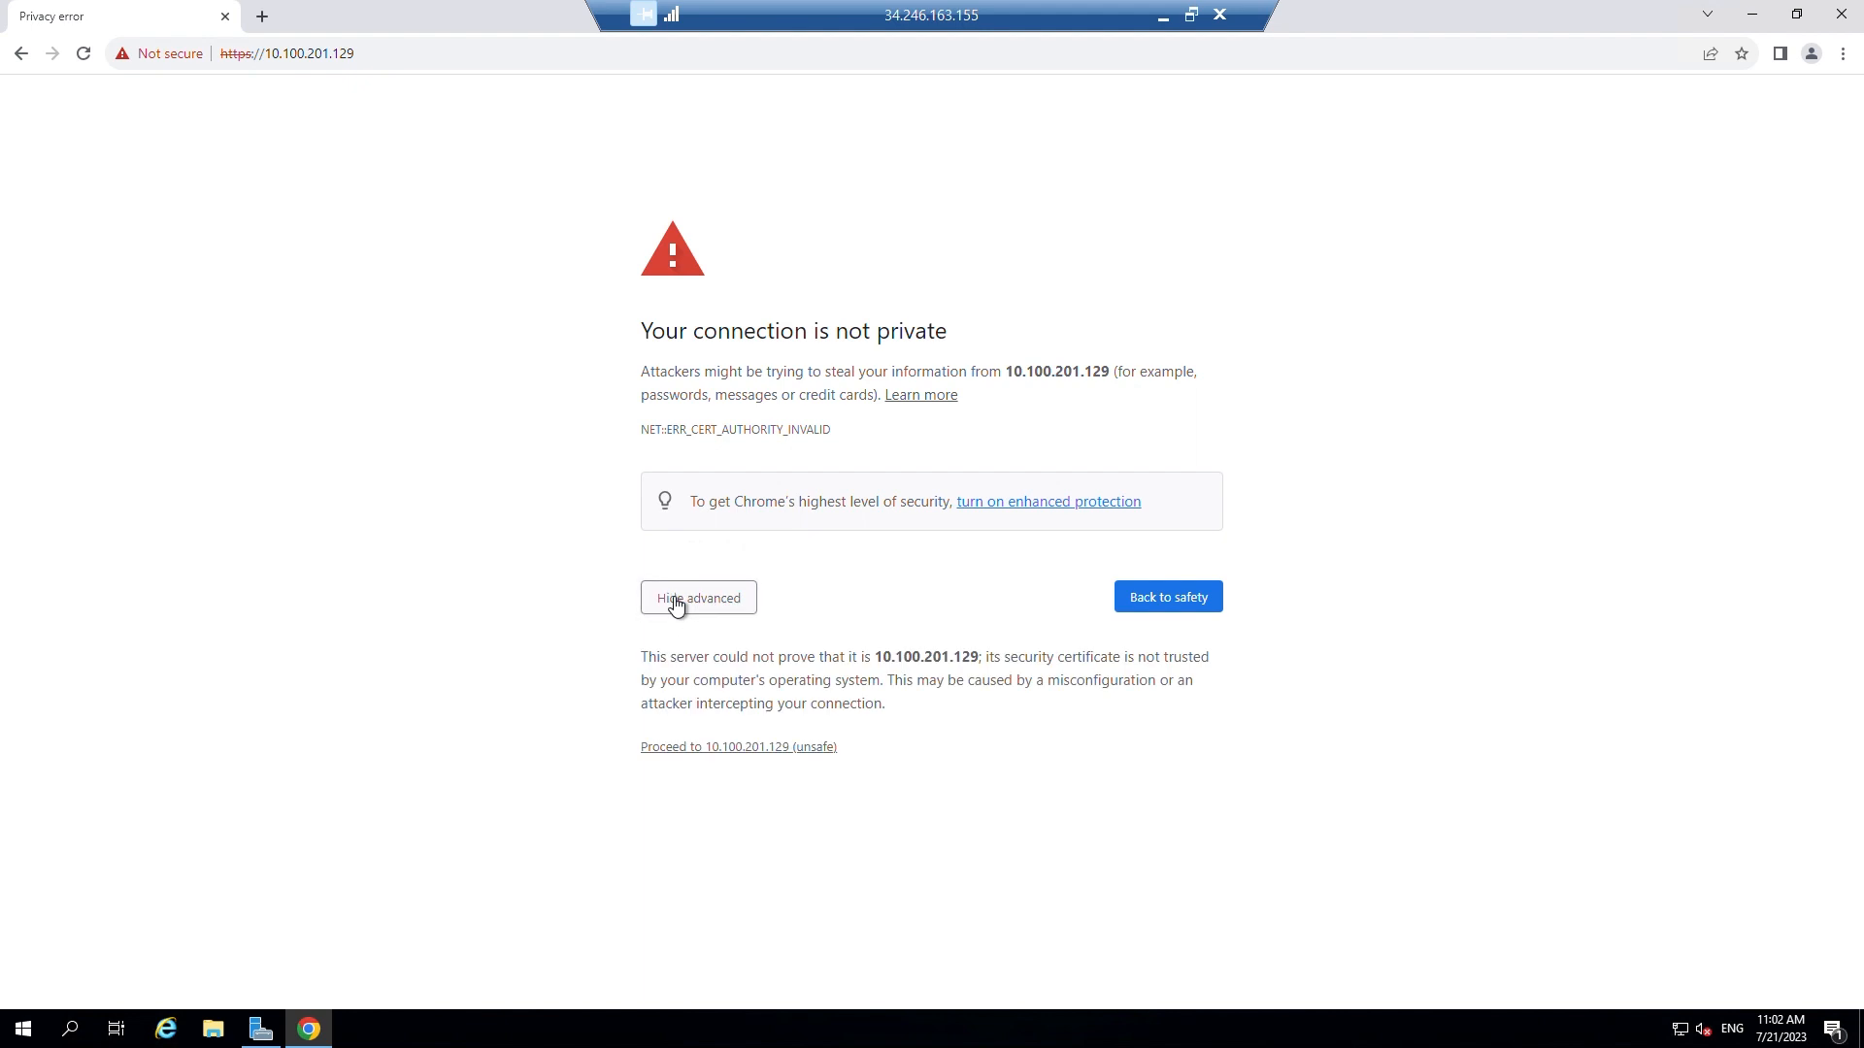
pyautogui.click(750, 749)
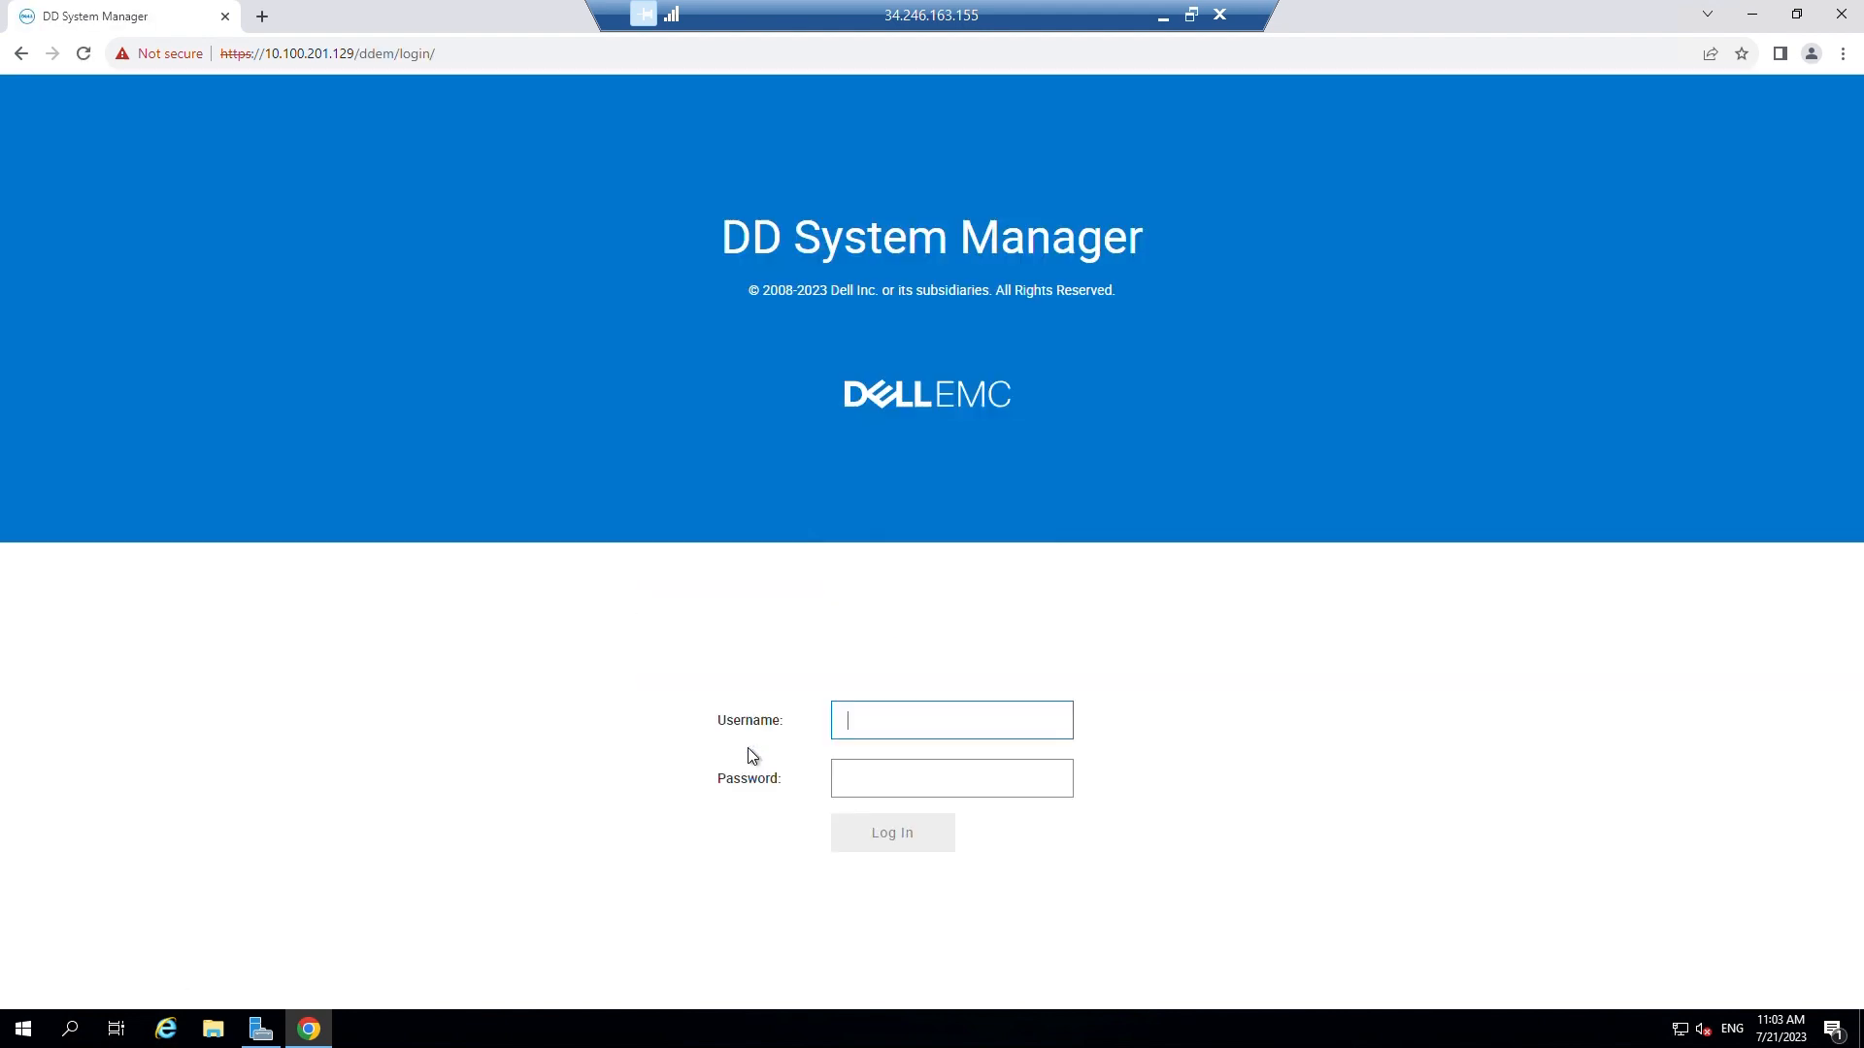
# Enter 'sysadm' as the login username, leaving the password field empty
pyautogui.write('sysadmin')
pyautogui.press('Tab')
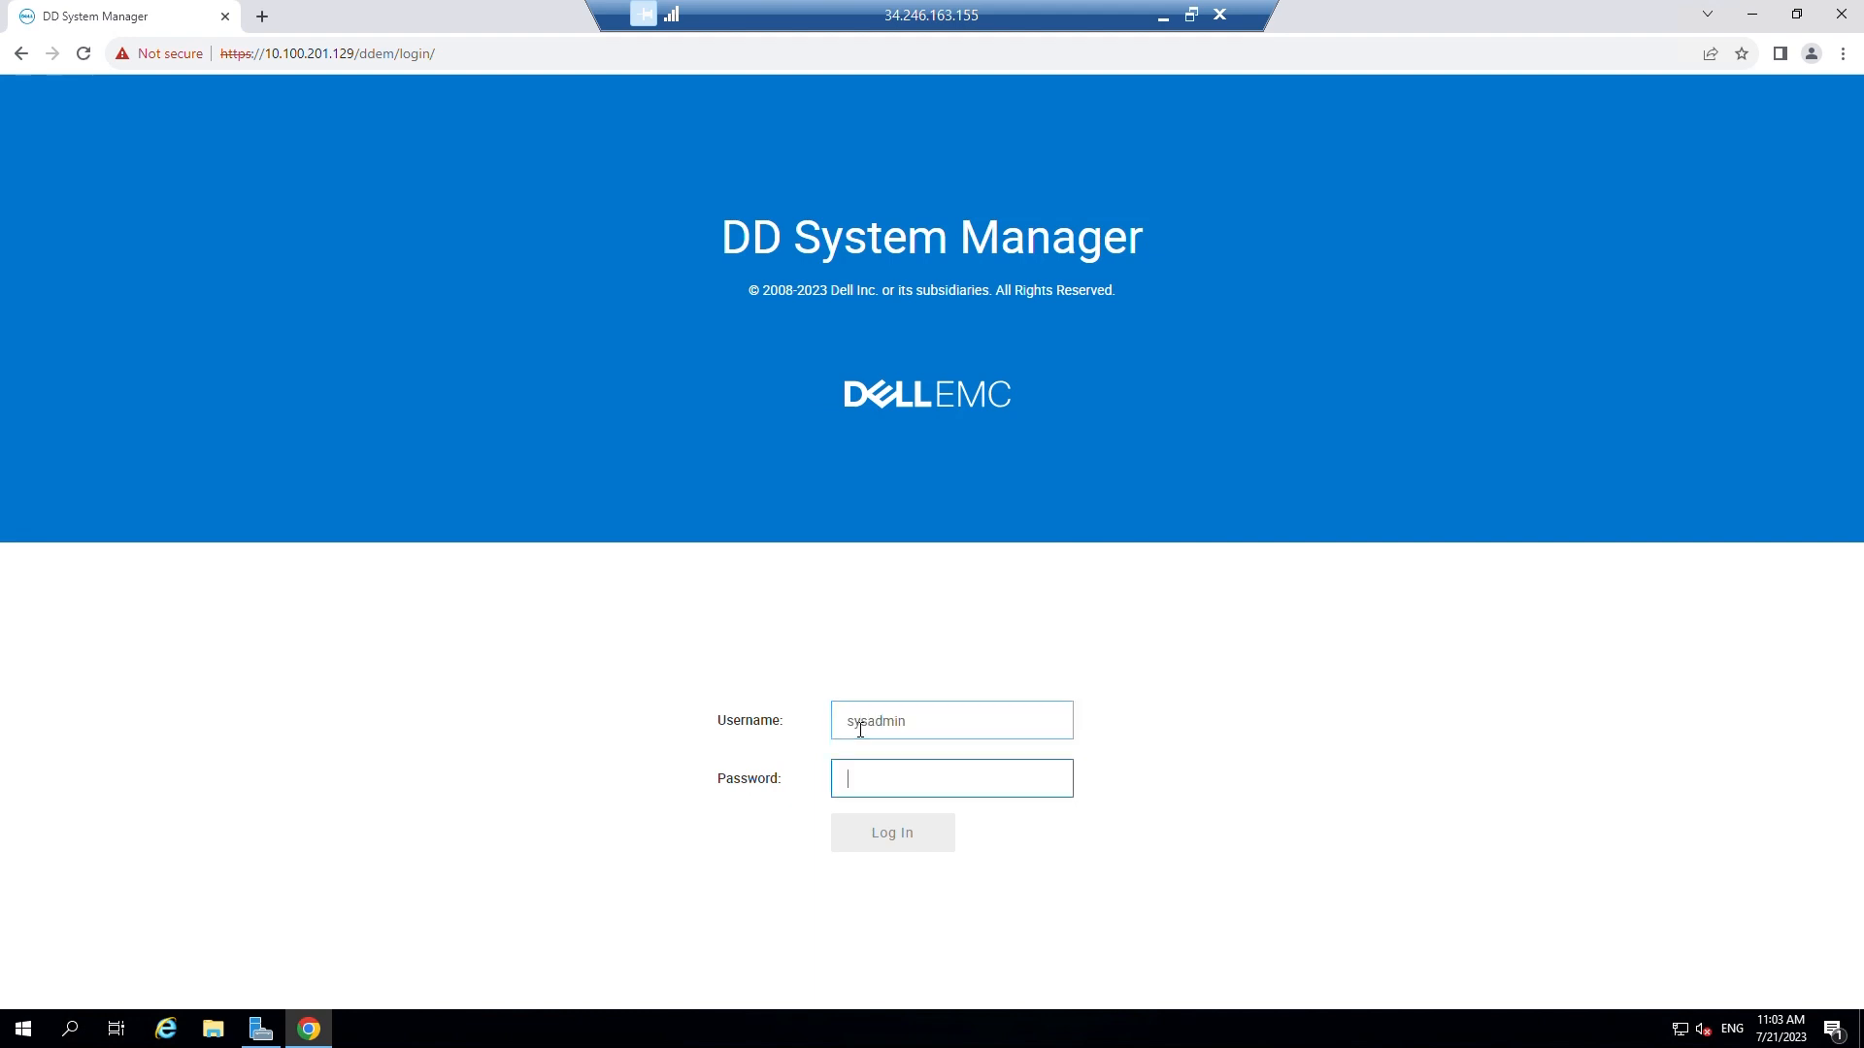
pyautogui.write('•')
pyautogui.press('BackSpace')
# Copy the DDVE's Instance ID from the EC2 instance summary in the AWS console
pyautogui.click(1163, 16)
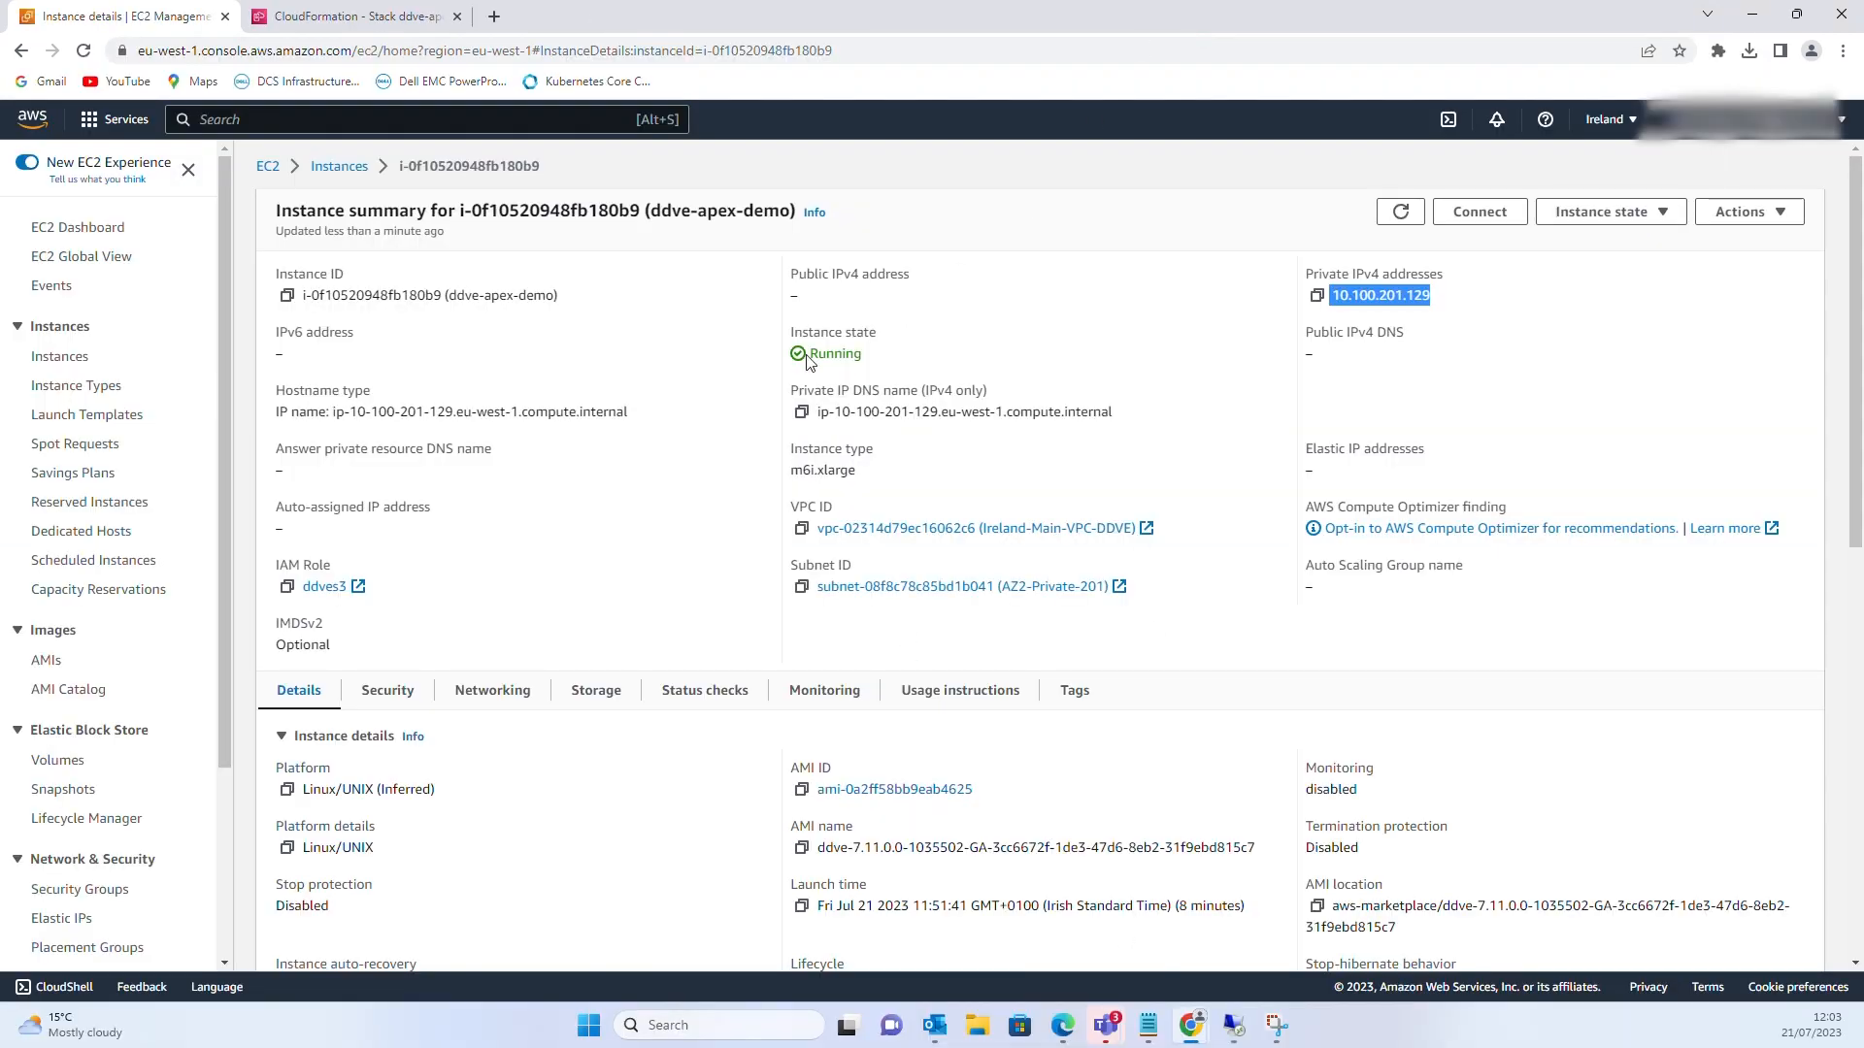
pyautogui.click(532, 340)
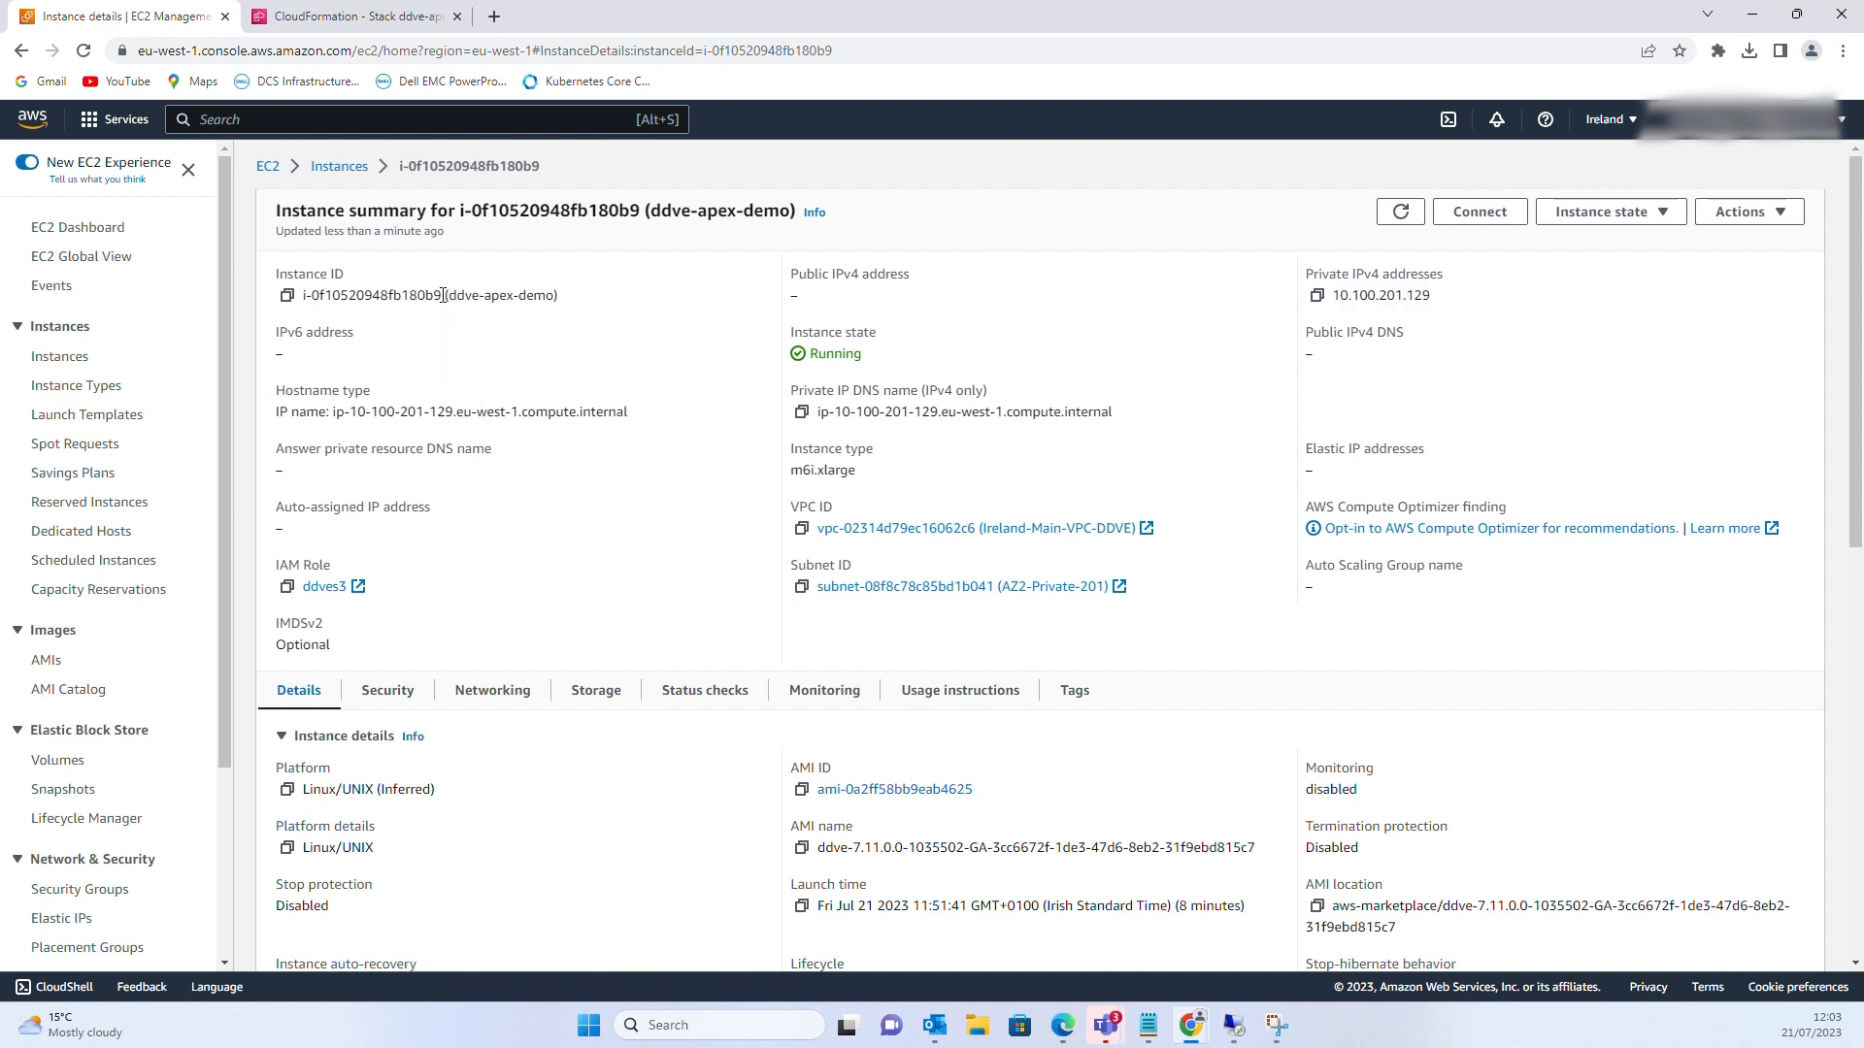
pyautogui.moveTo(443, 295); pyautogui.dragTo(347, 289)
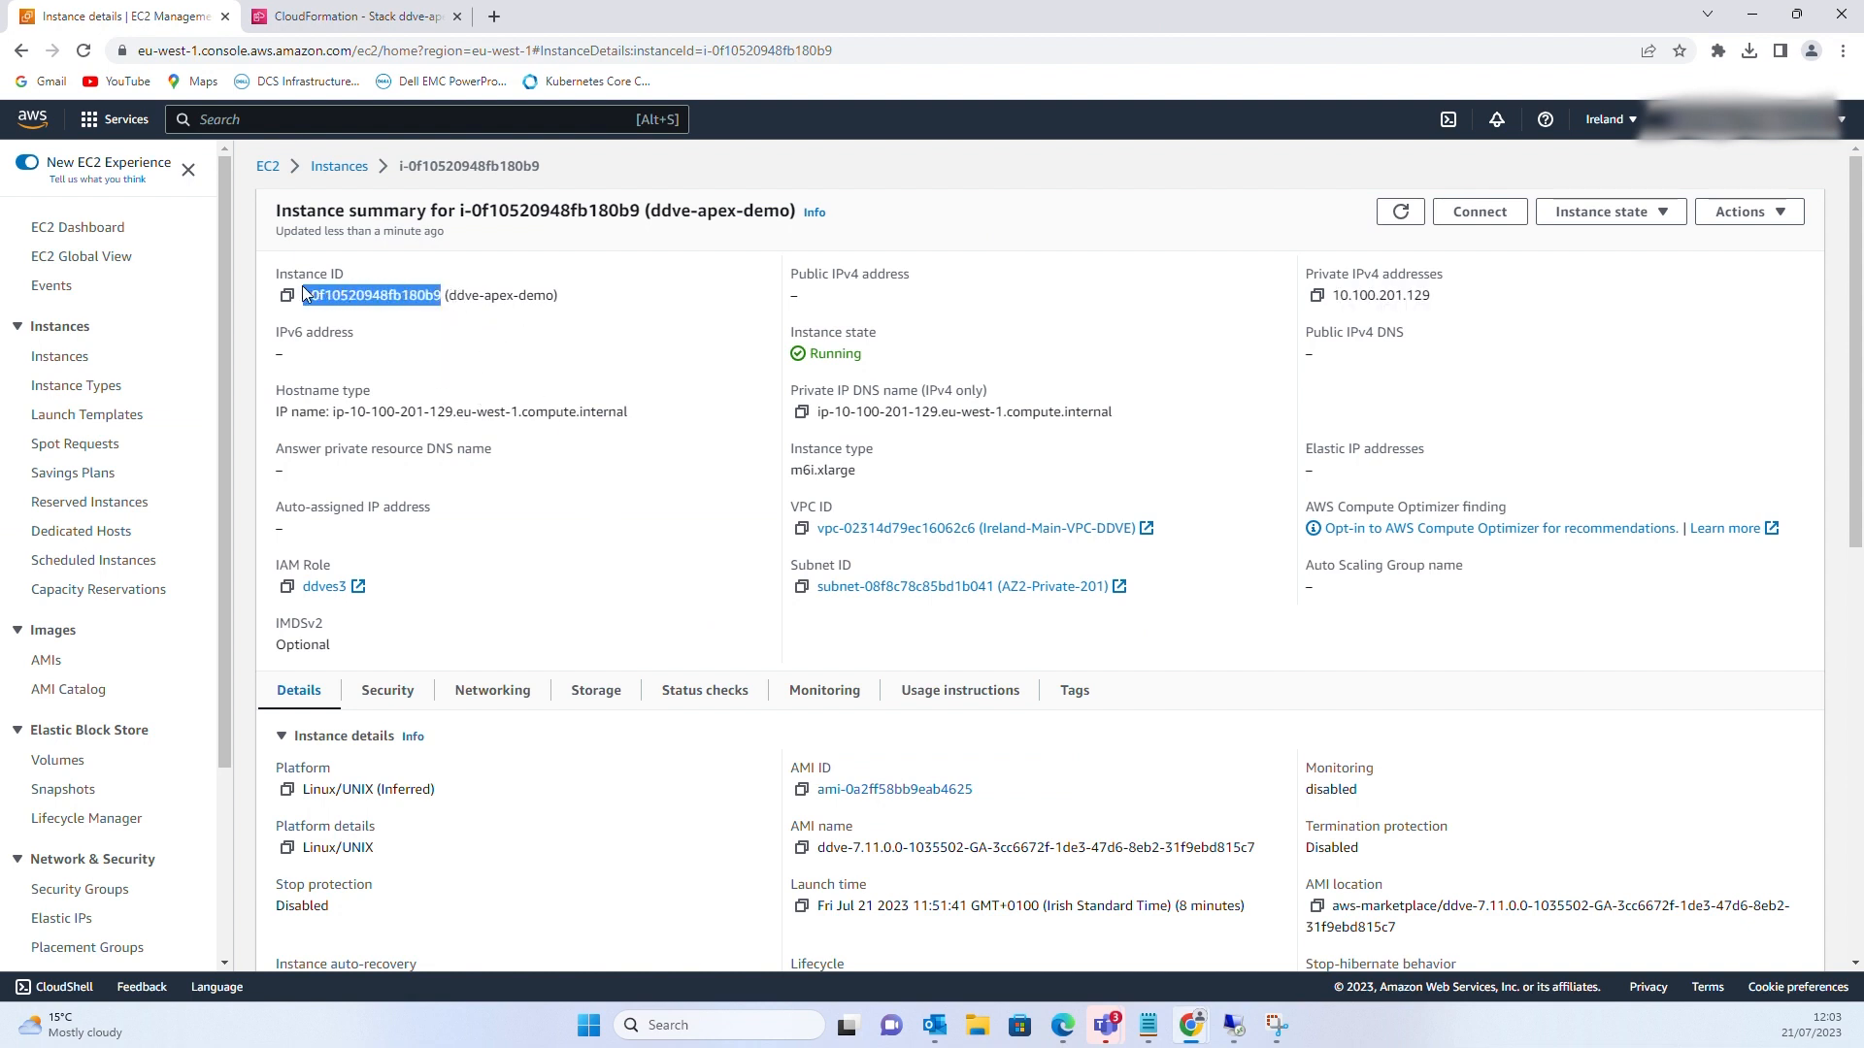
pyautogui.rightClick(349, 295)
pyautogui.click(380, 319)
# Paste the copied instance ID as the password and log in to DD System Manager
pyautogui.moveTo(1237, 1029)
pyautogui.click(1248, 956)
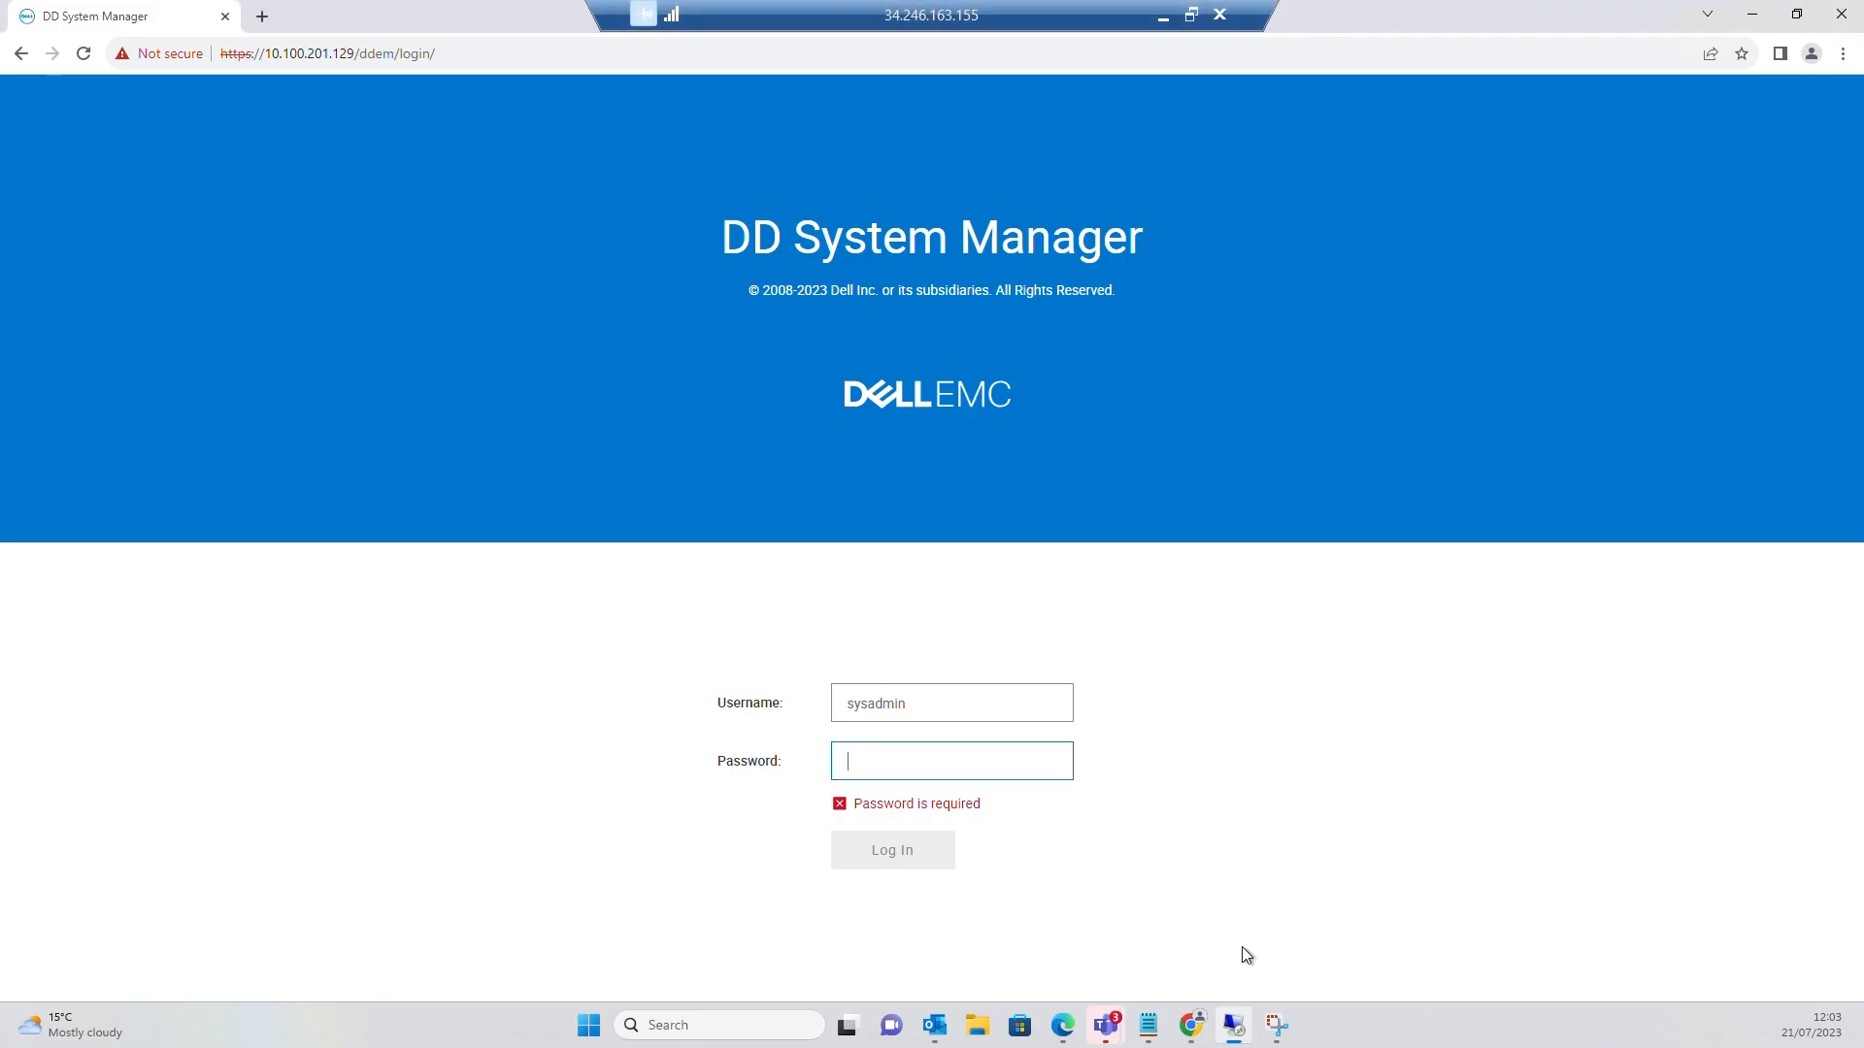
pyautogui.rightClick(891, 763)
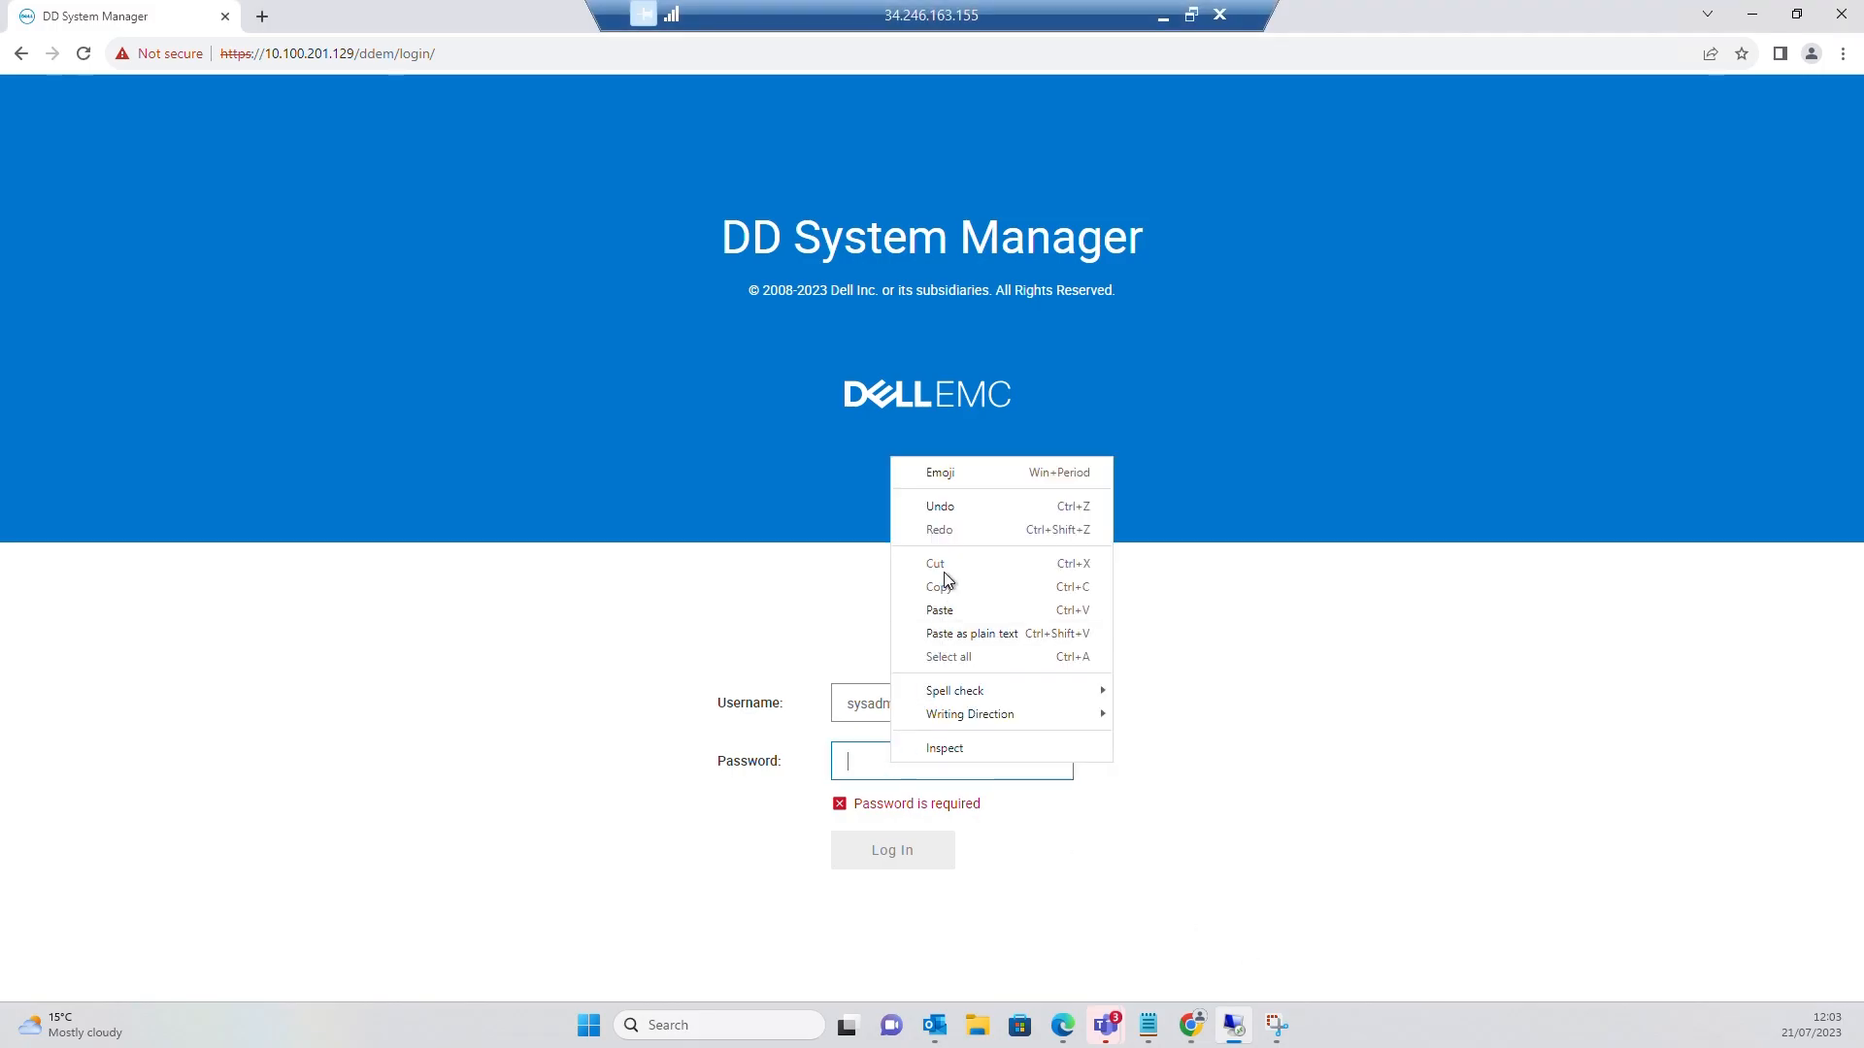
pyautogui.click(935, 609)
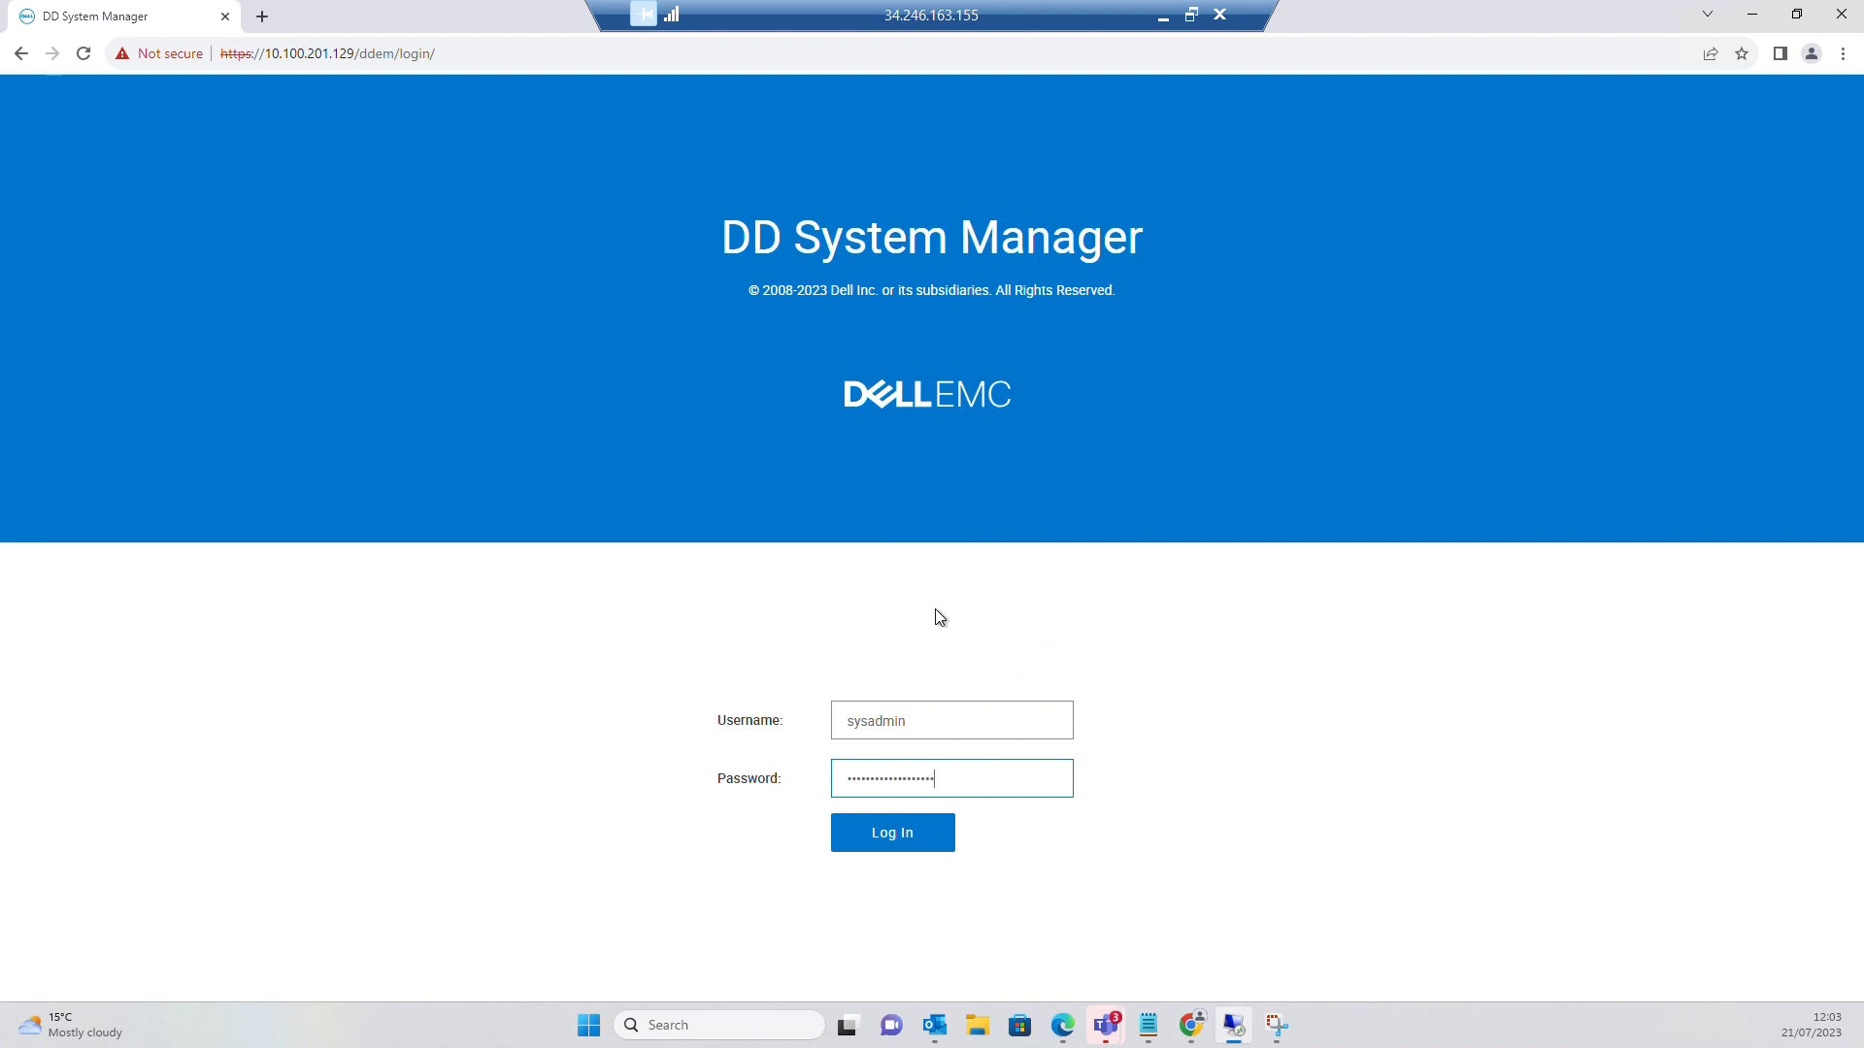
pyautogui.click(917, 848)
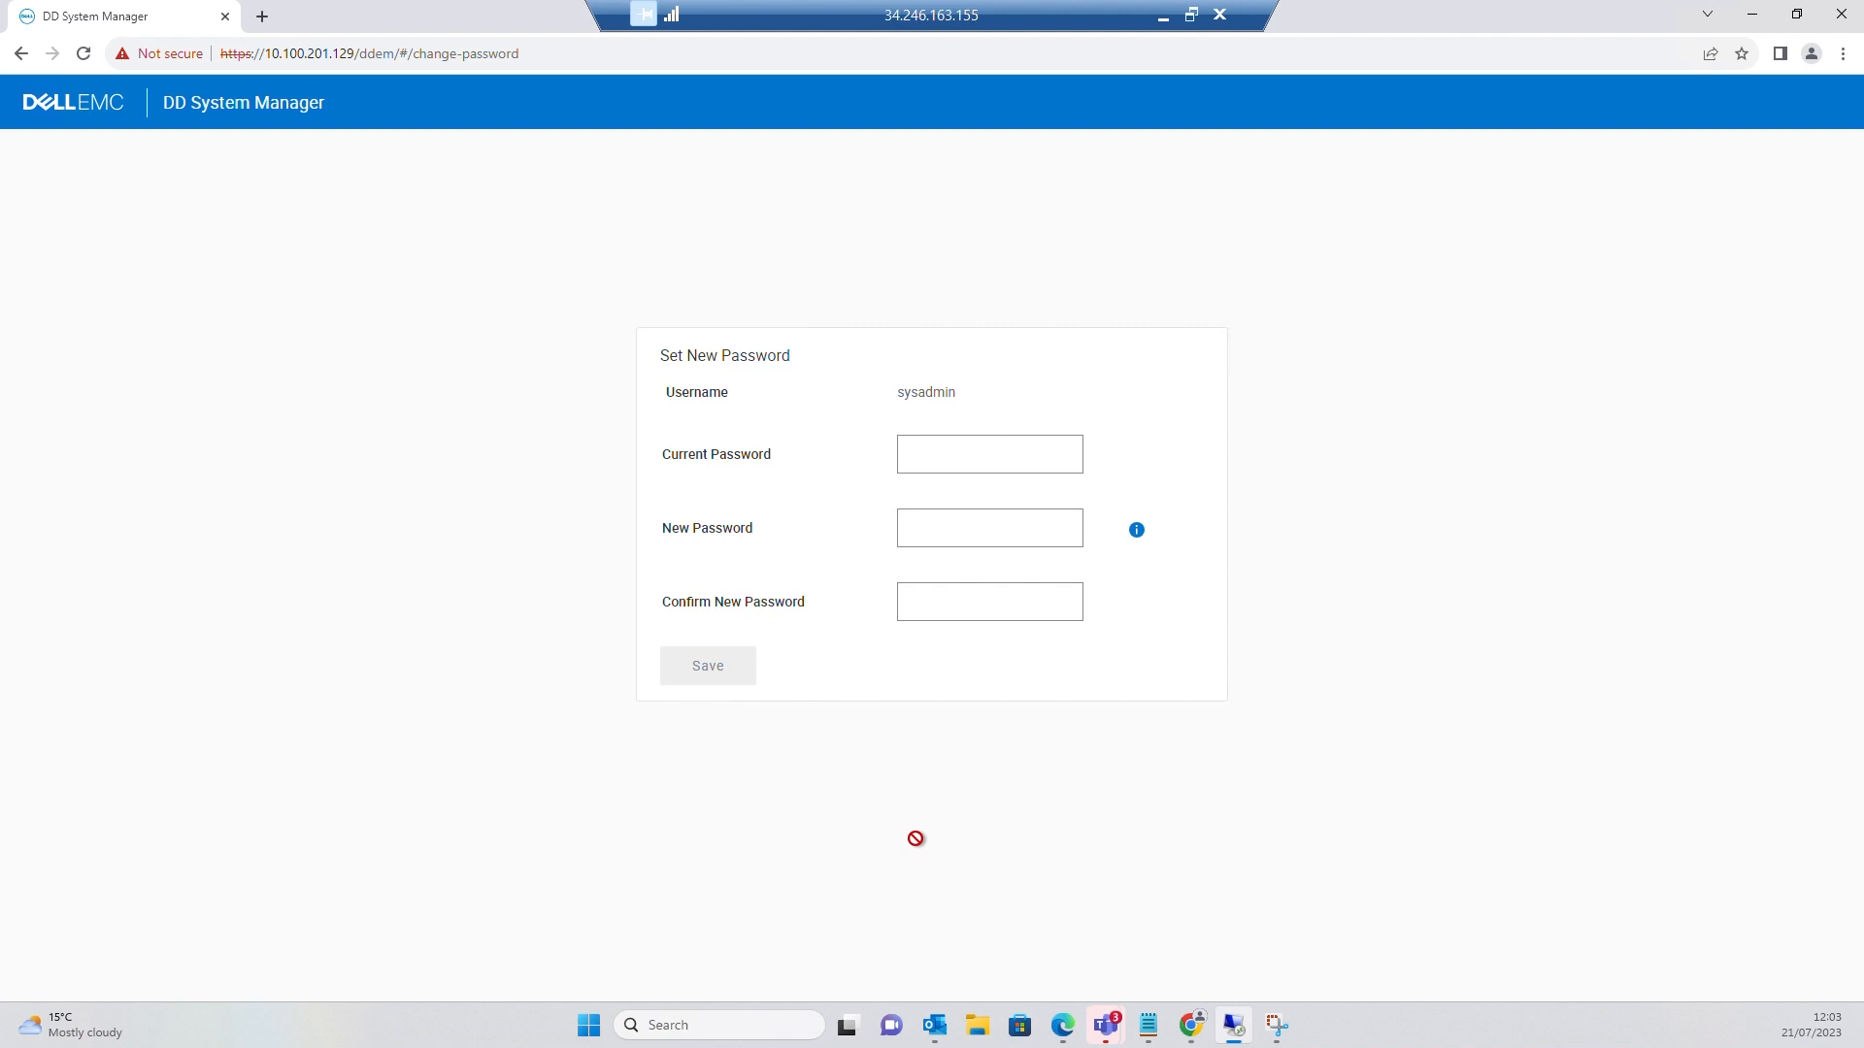
# Paste the instance ID as current password, enter and confirm a new password, and save
pyautogui.click(938, 459)
pyautogui.hotkey('ctrl', 'v')
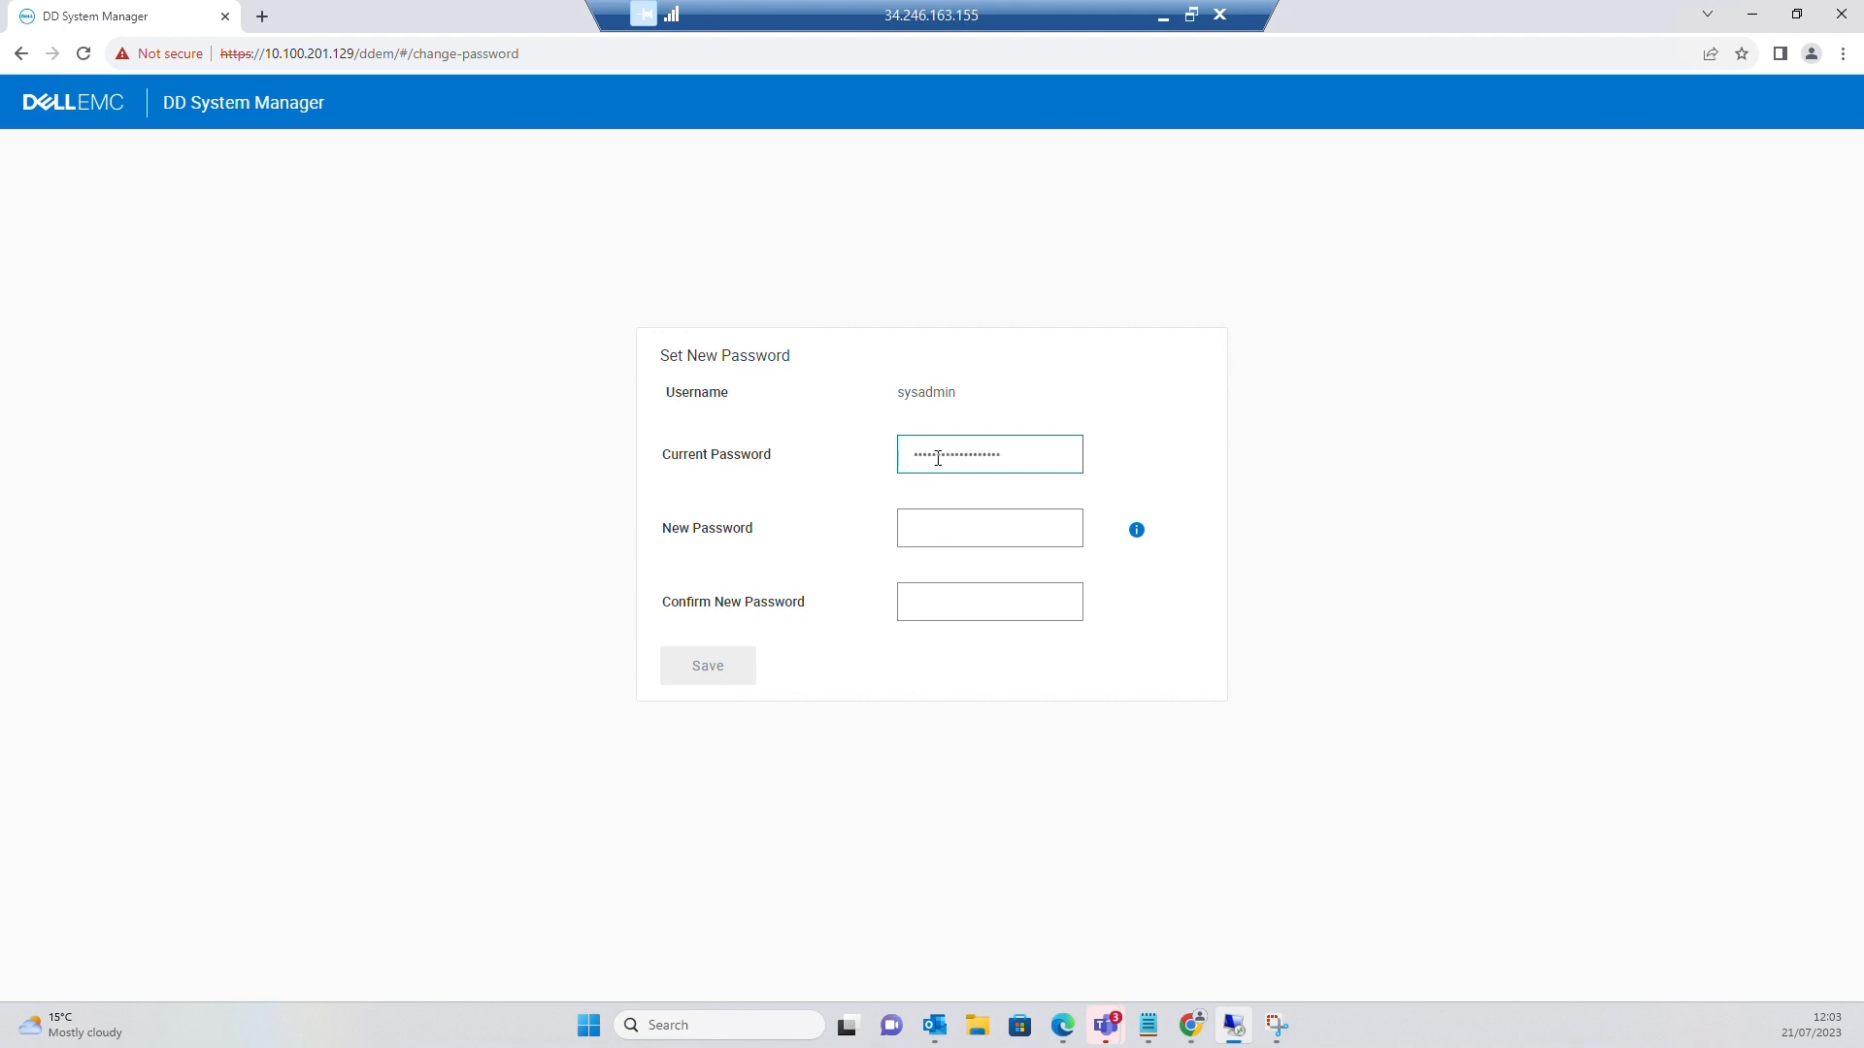
pyautogui.click(921, 530)
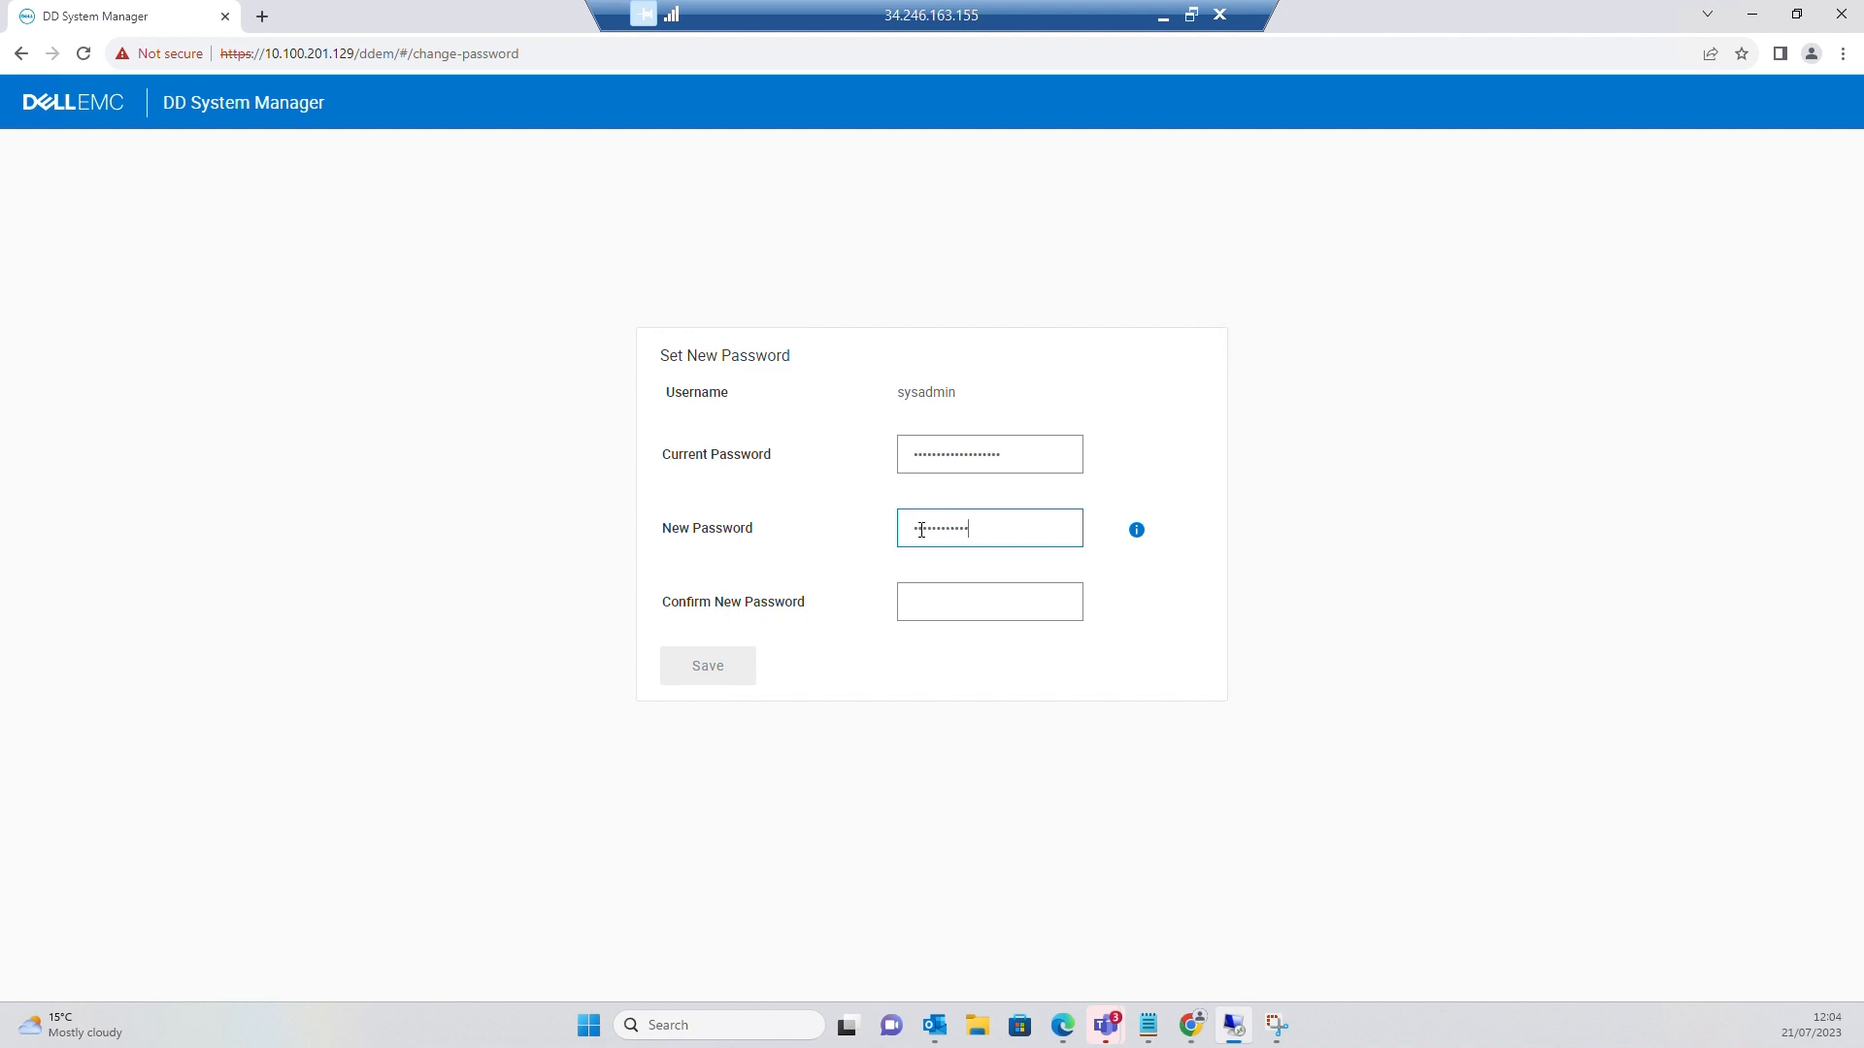
pyautogui.press('Tab')
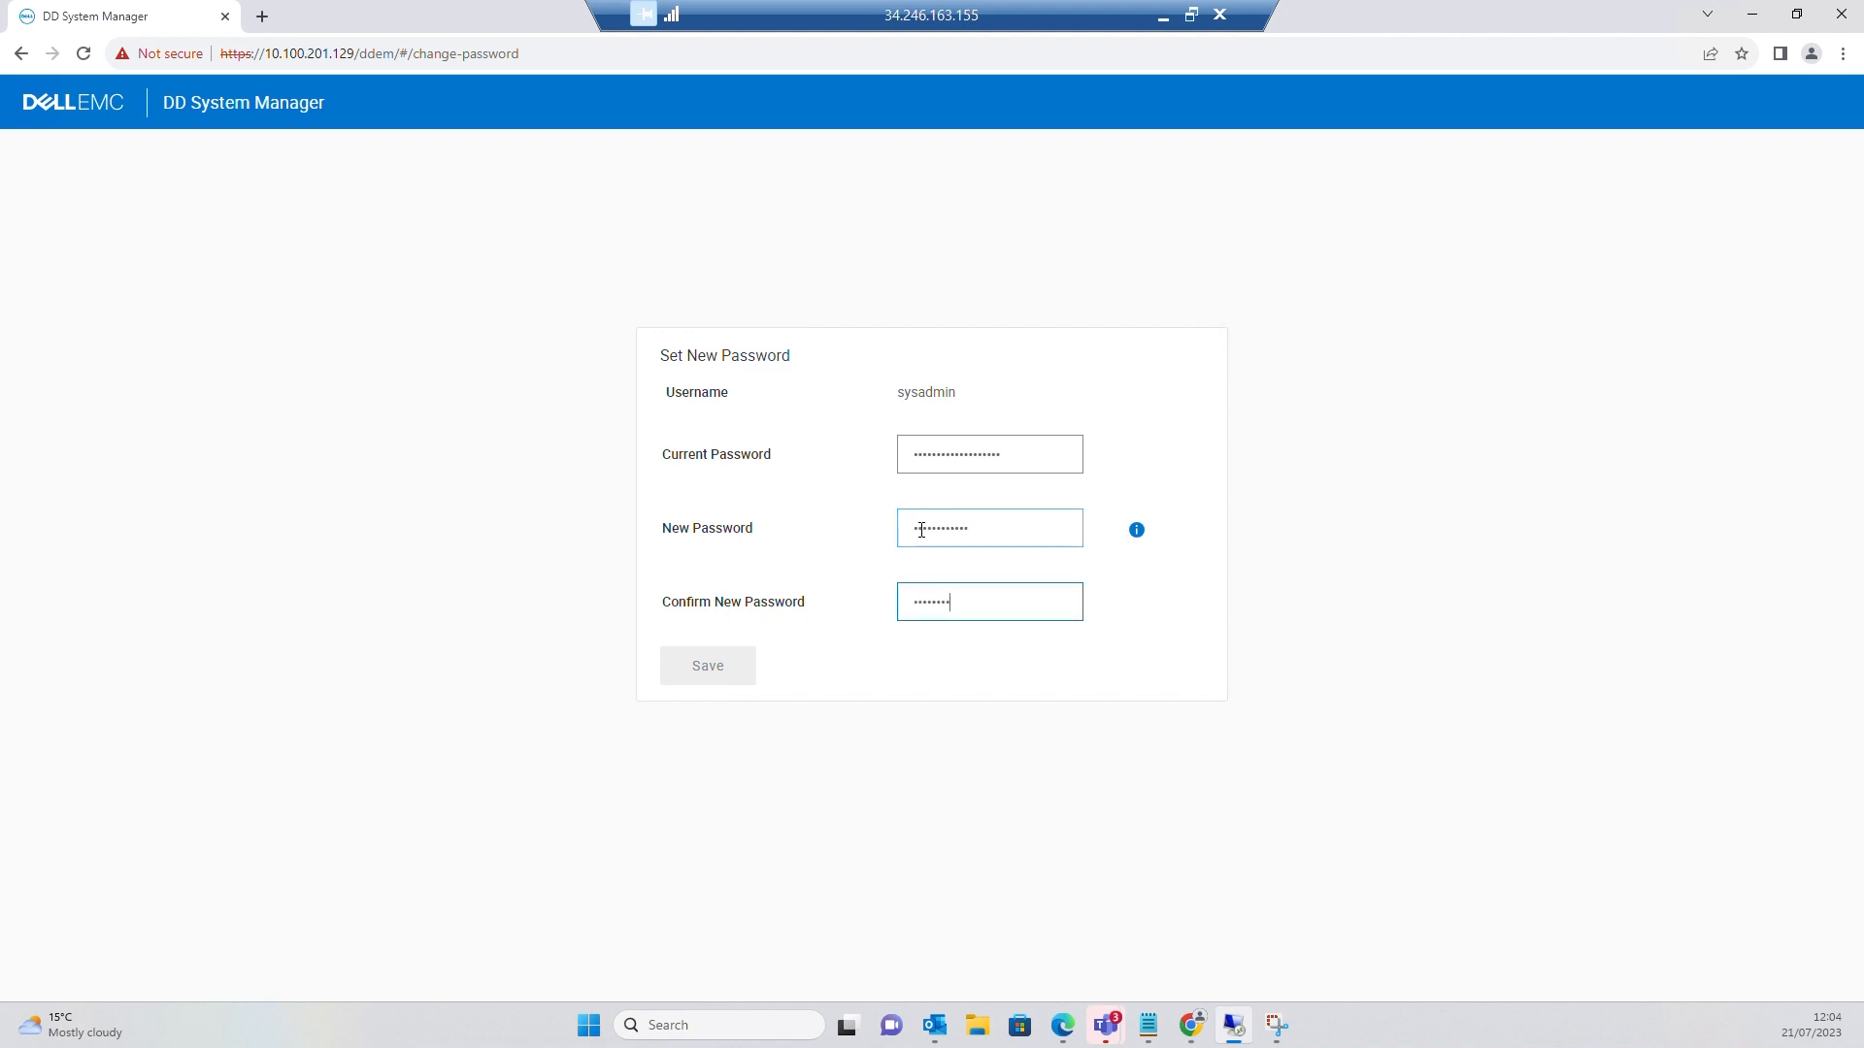
pyautogui.write('*')
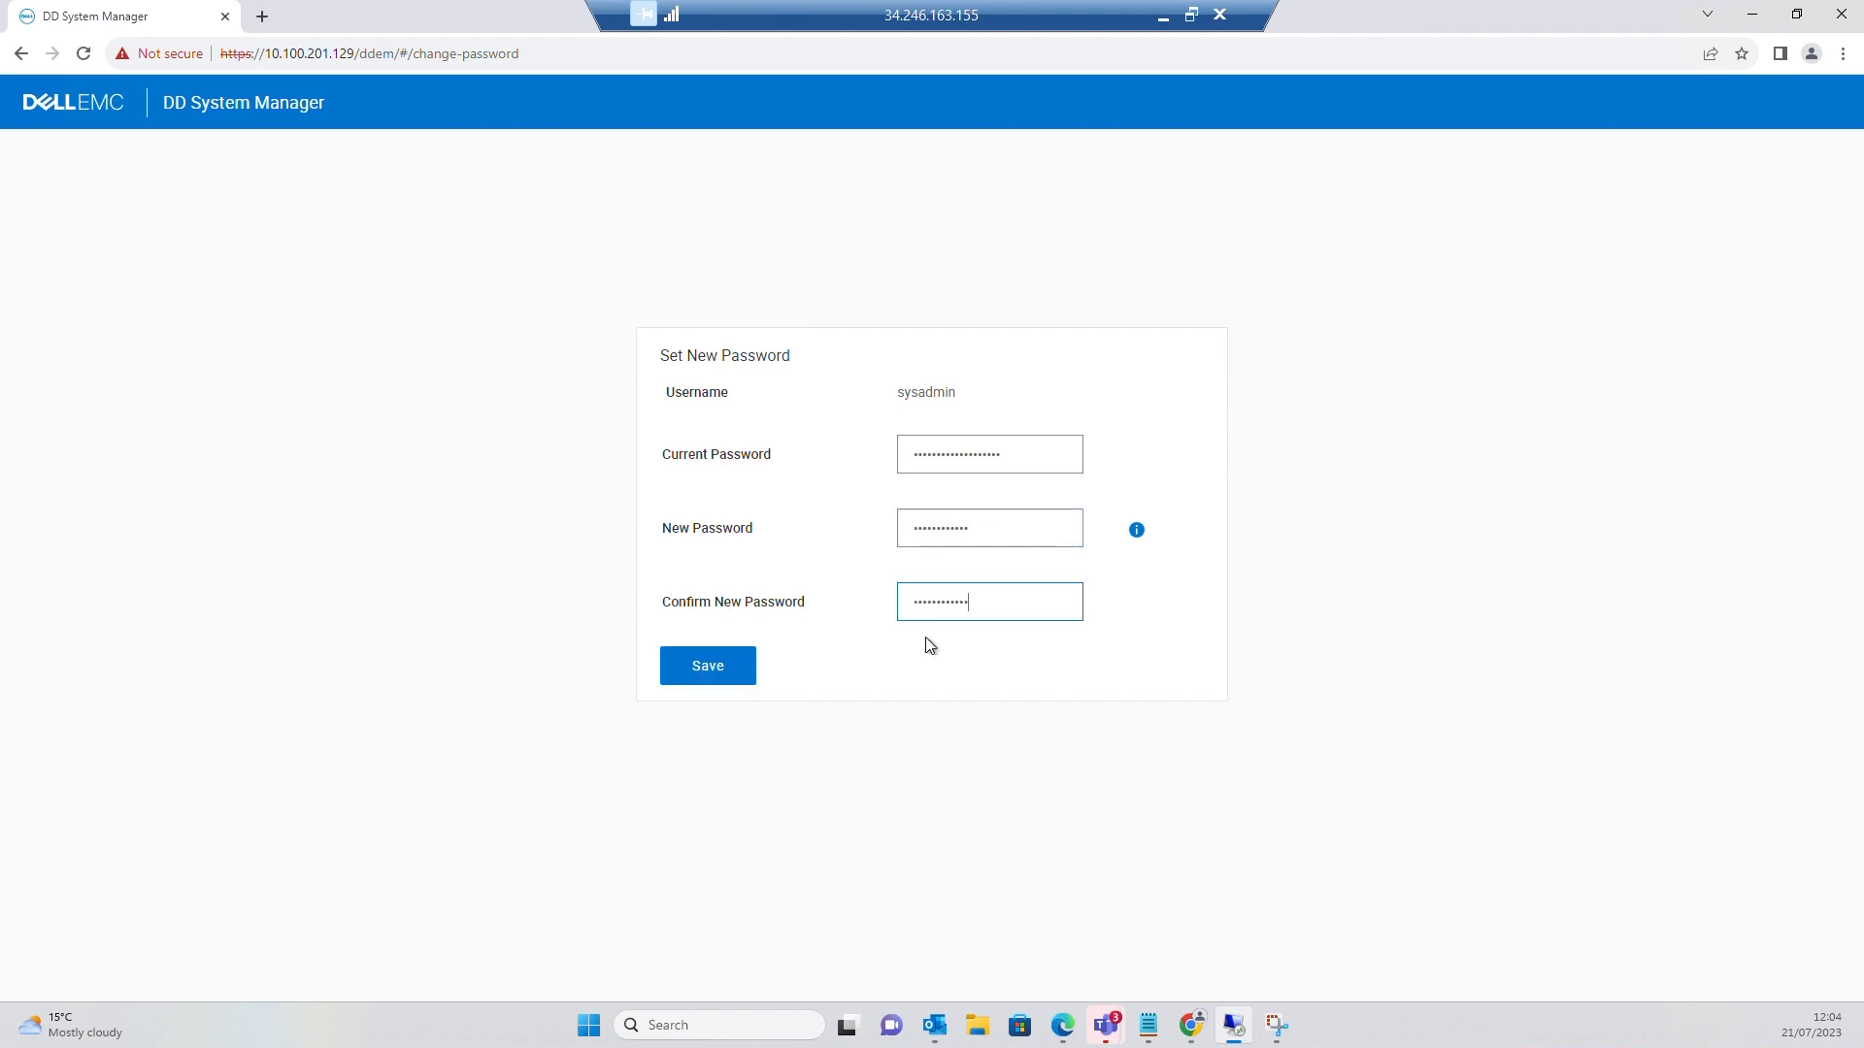
pyautogui.click(716, 675)
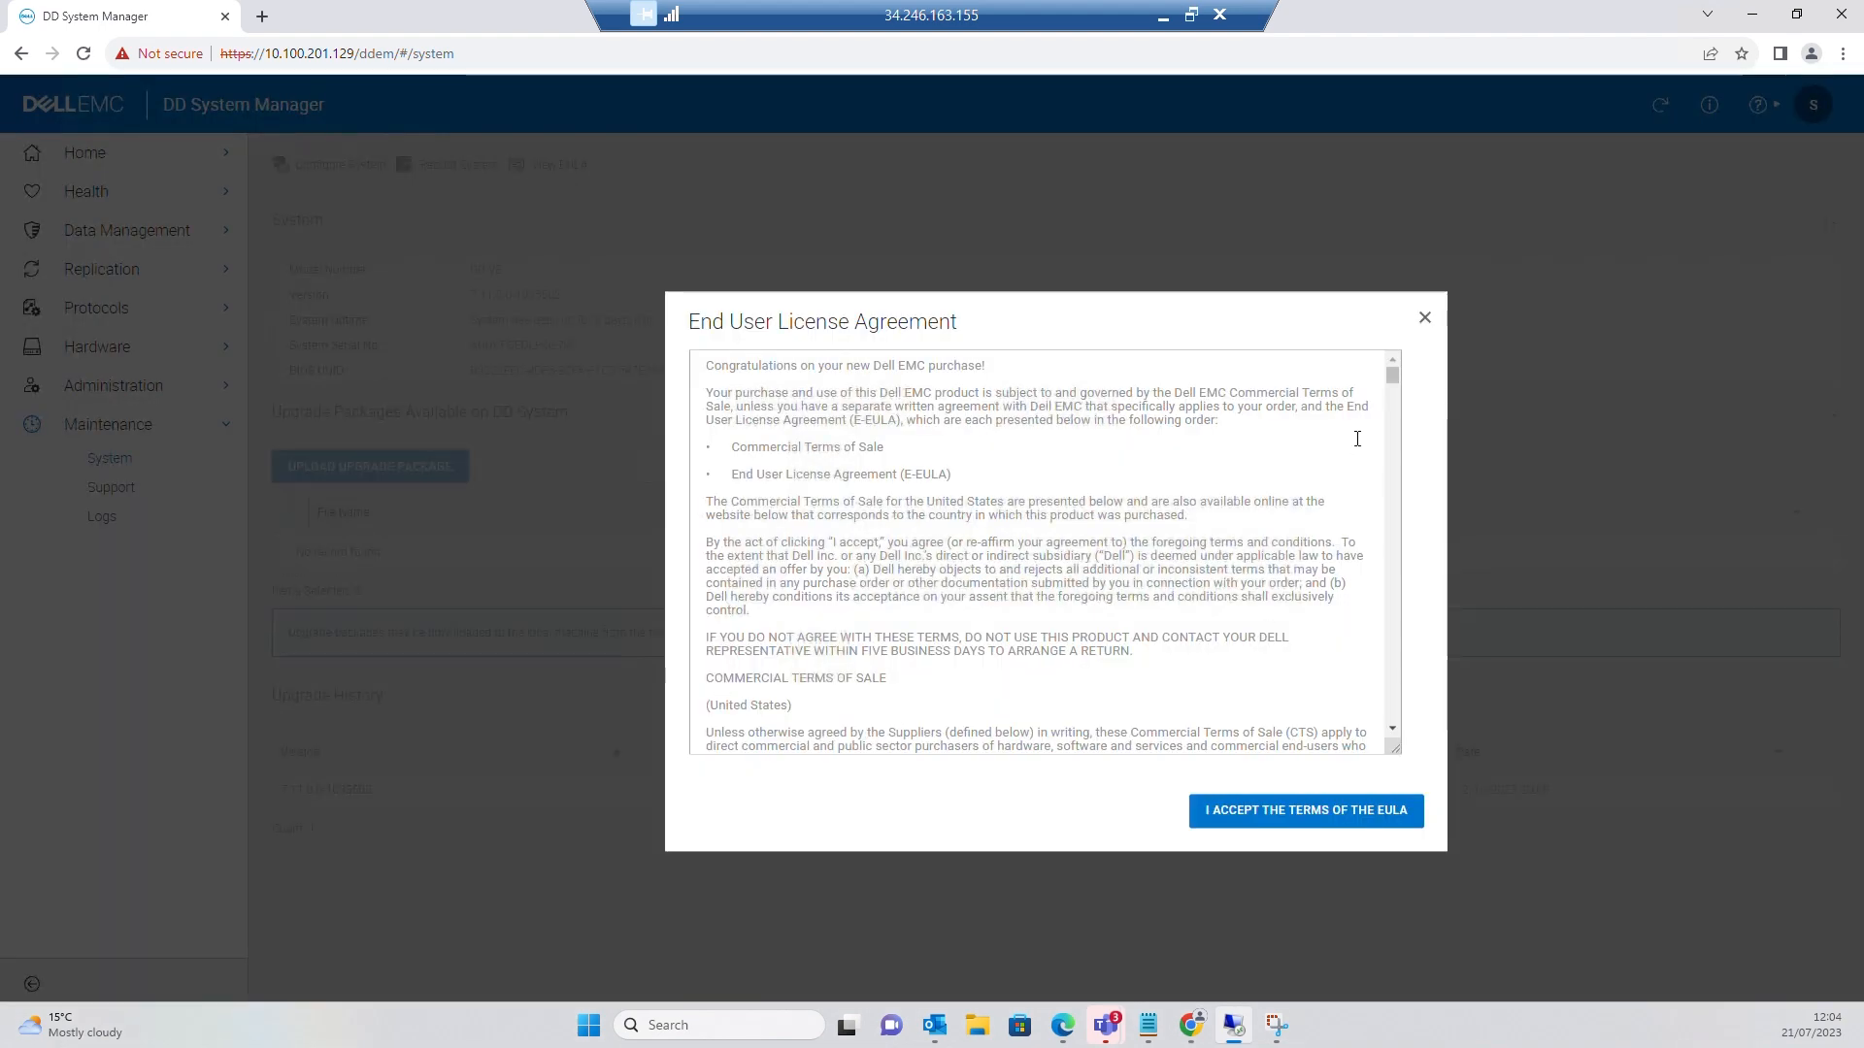
# Scroll through and accept the EULA, then quit the configuration wizard, confirming YES
pyautogui.moveTo(1390, 376); pyautogui.dragTo(1412, 777)
pyautogui.click(1249, 812)
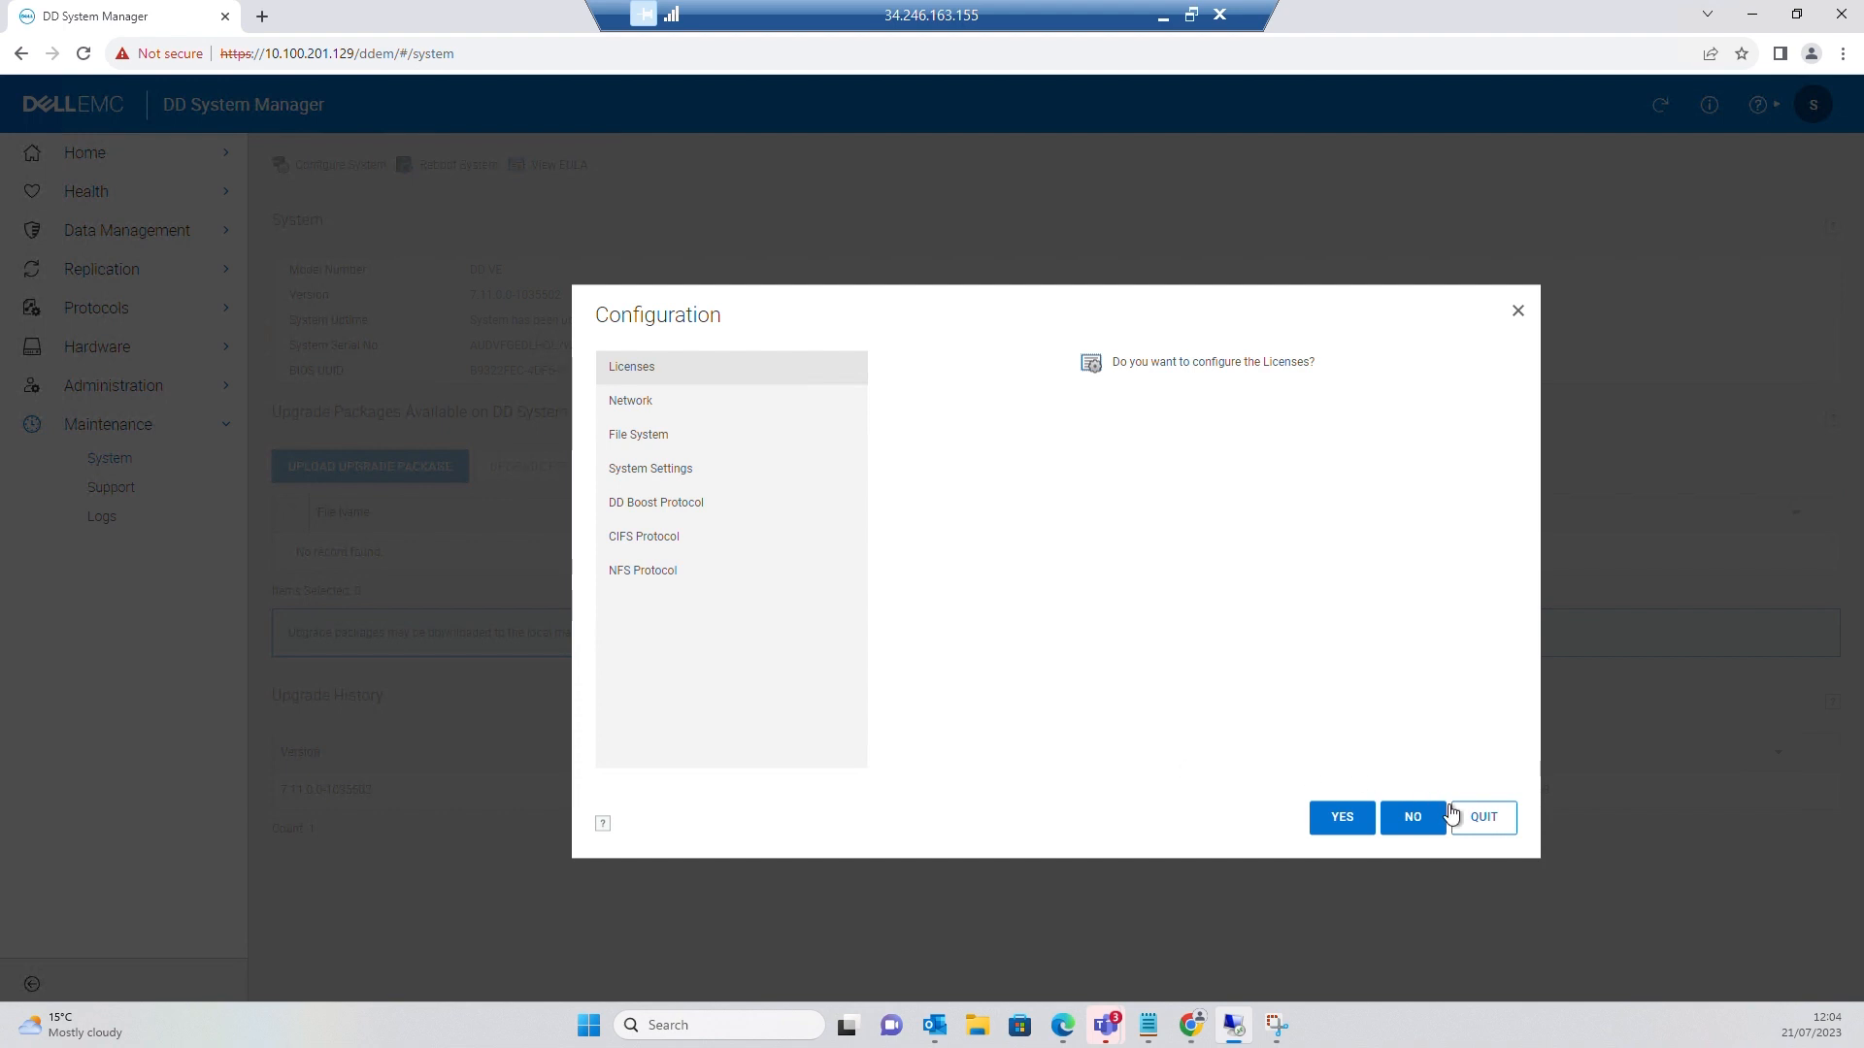
pyautogui.click(1476, 821)
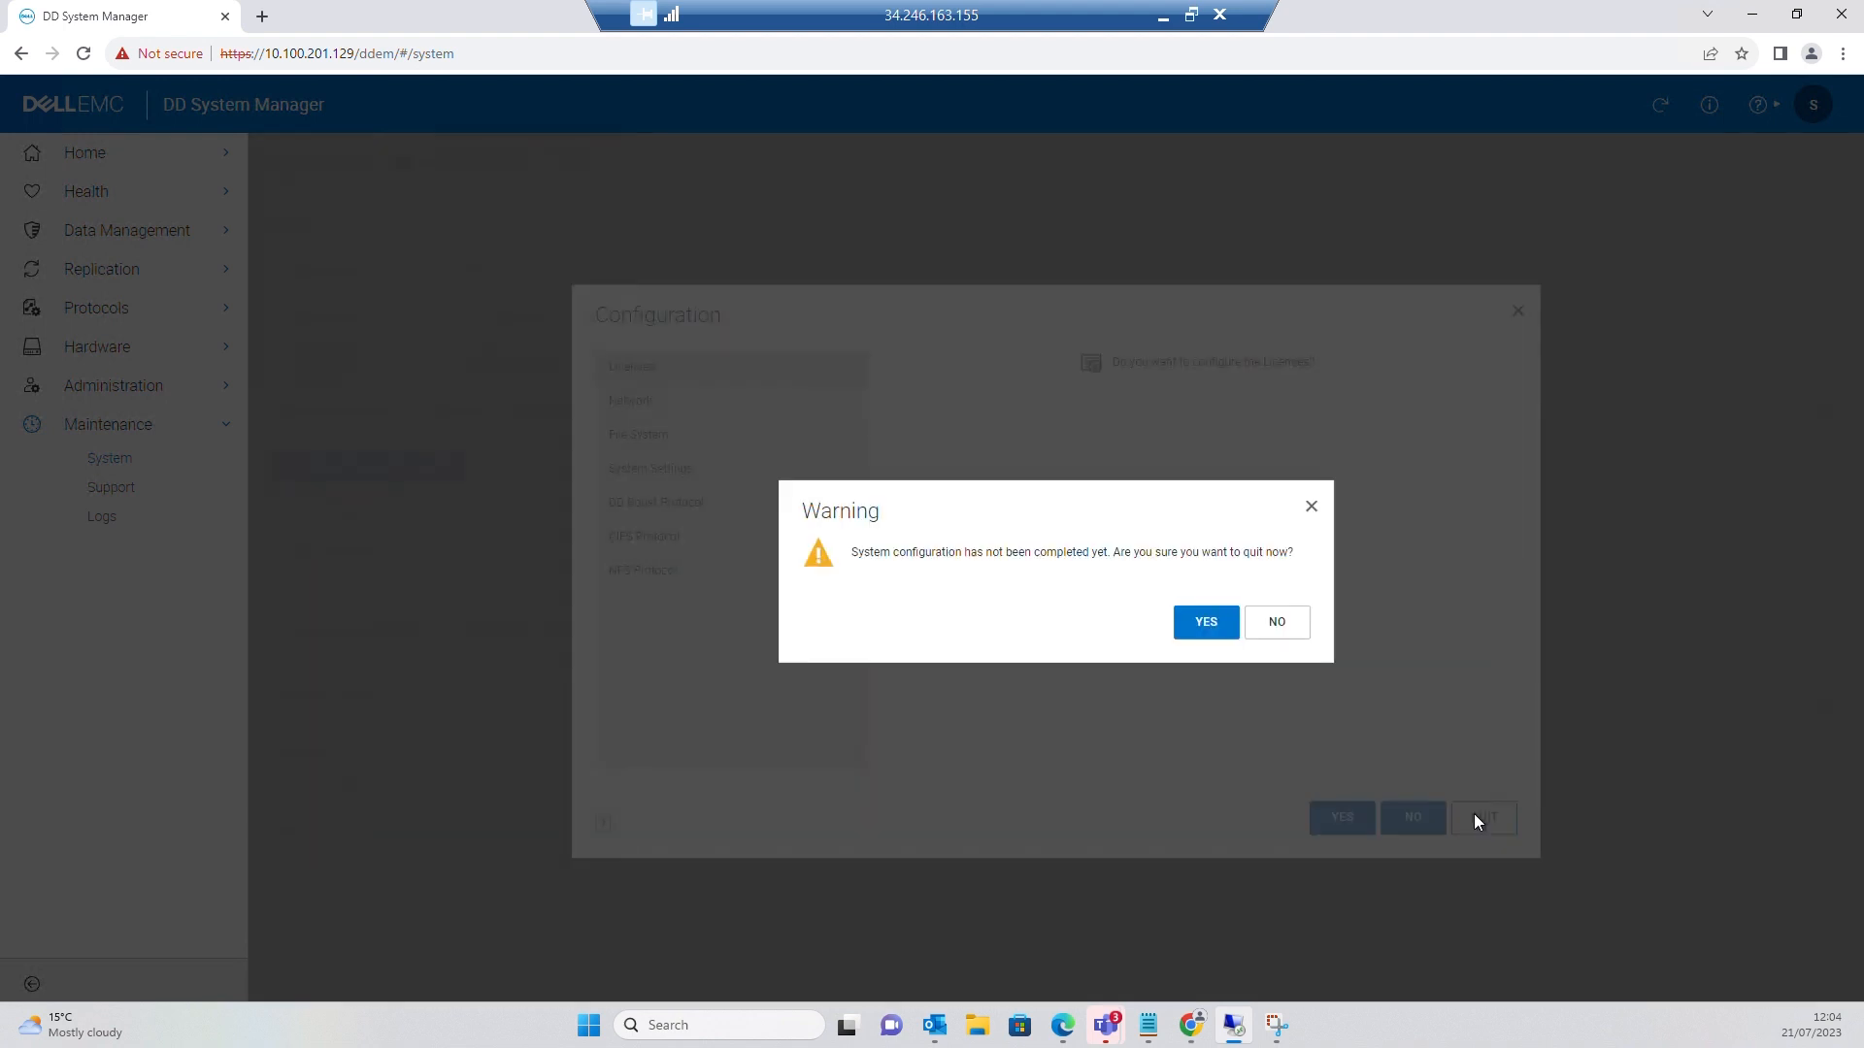
pyautogui.click(1214, 626)
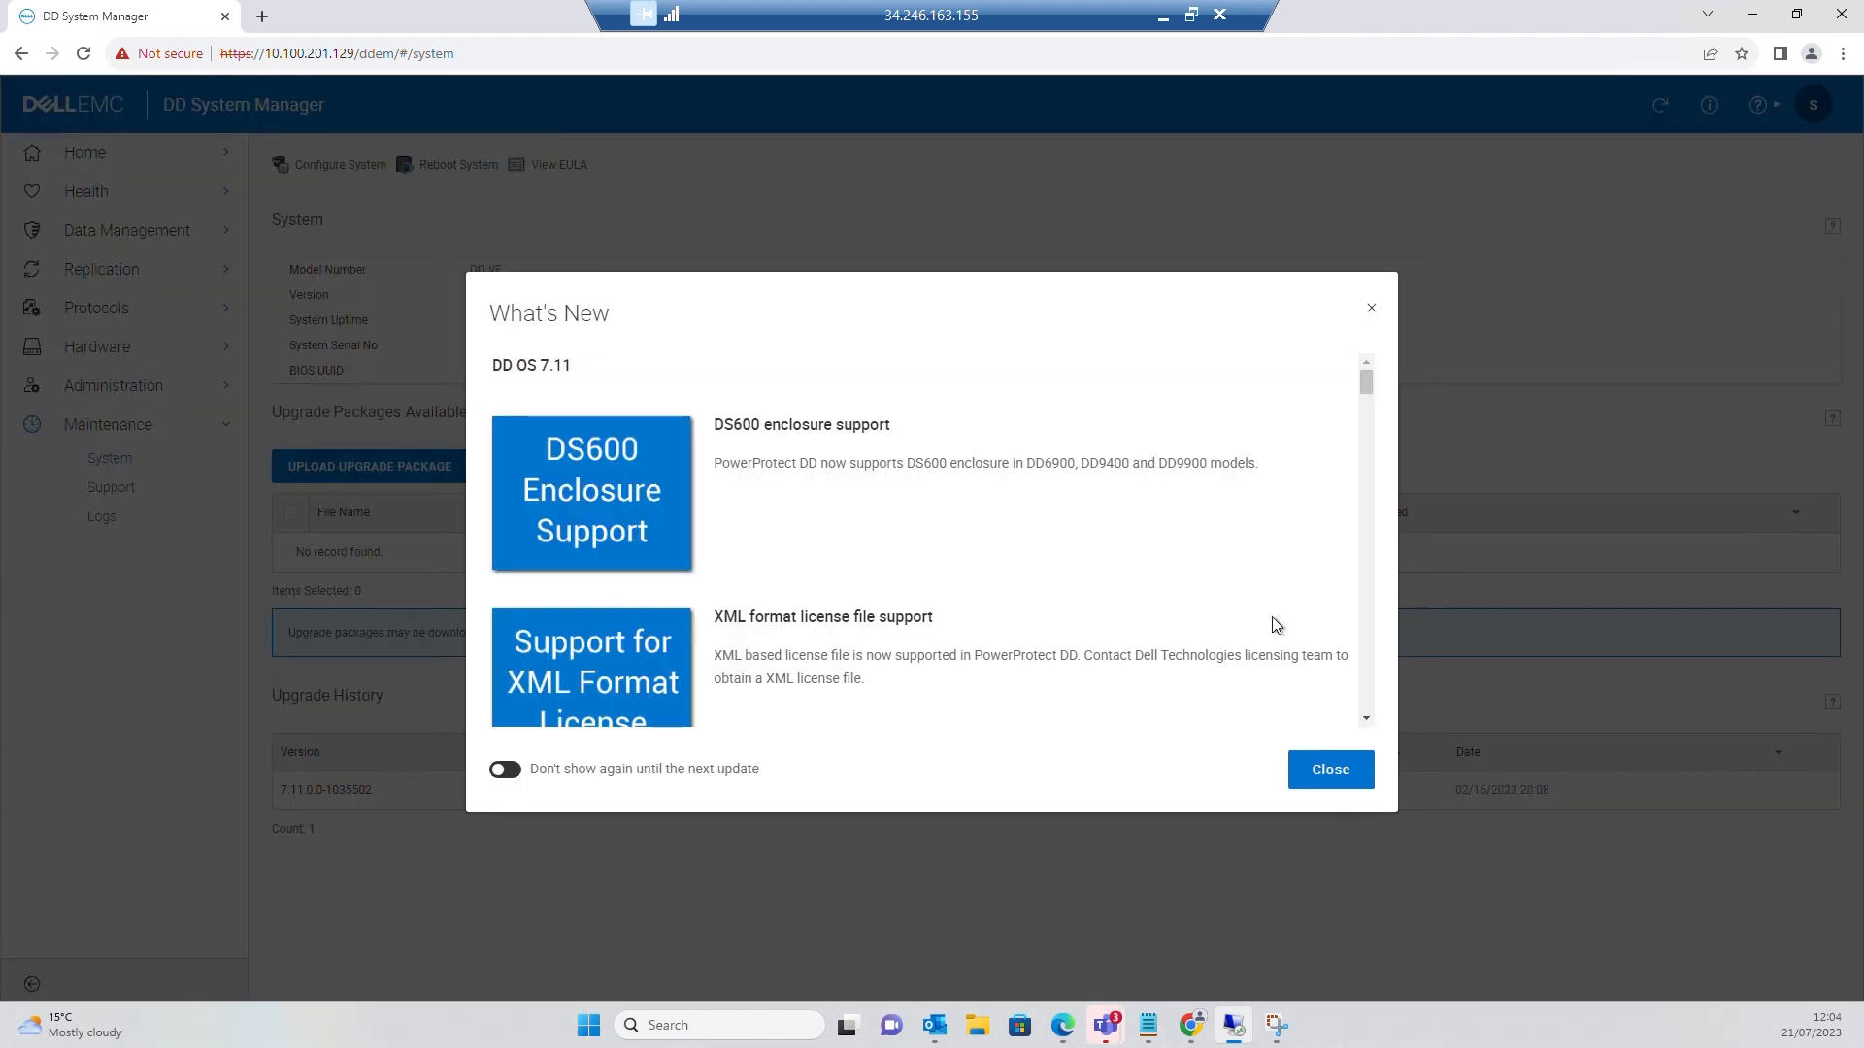
# Dismiss the What's New notes and open Home > Dashboard
pyautogui.click(1340, 776)
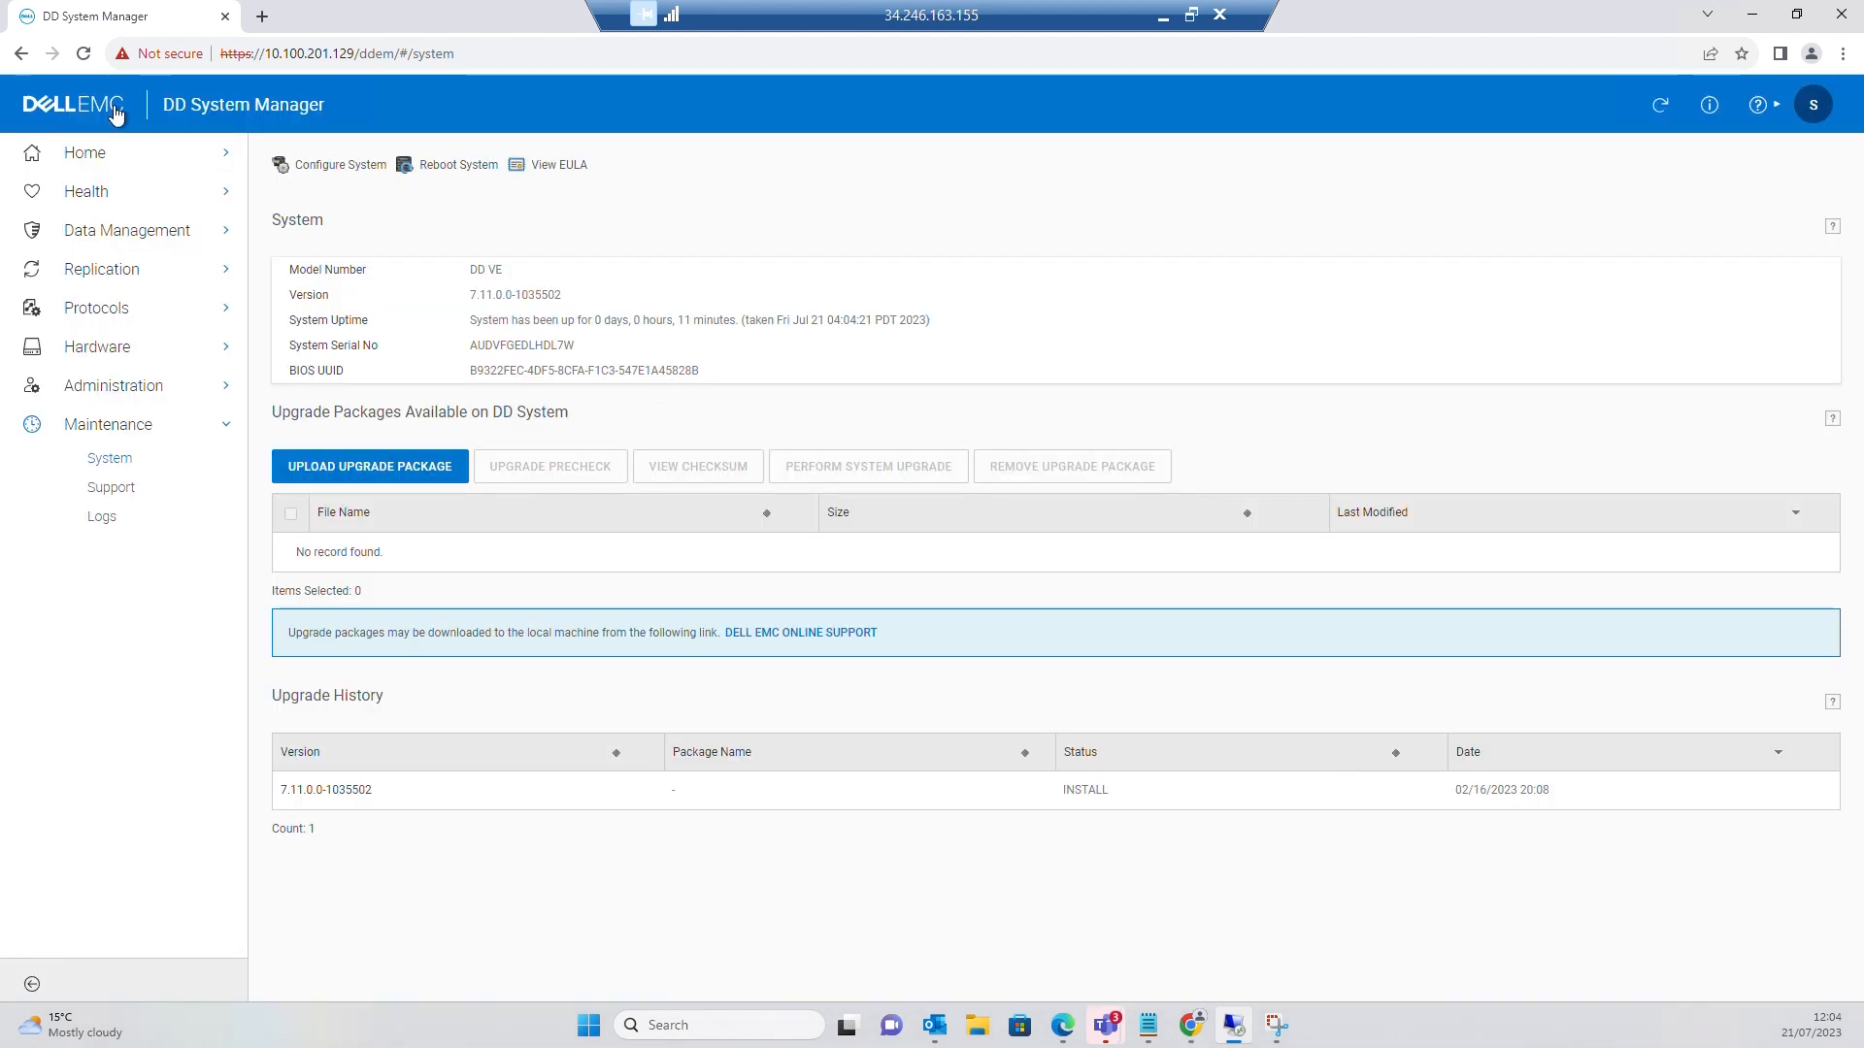
pyautogui.click(85, 155)
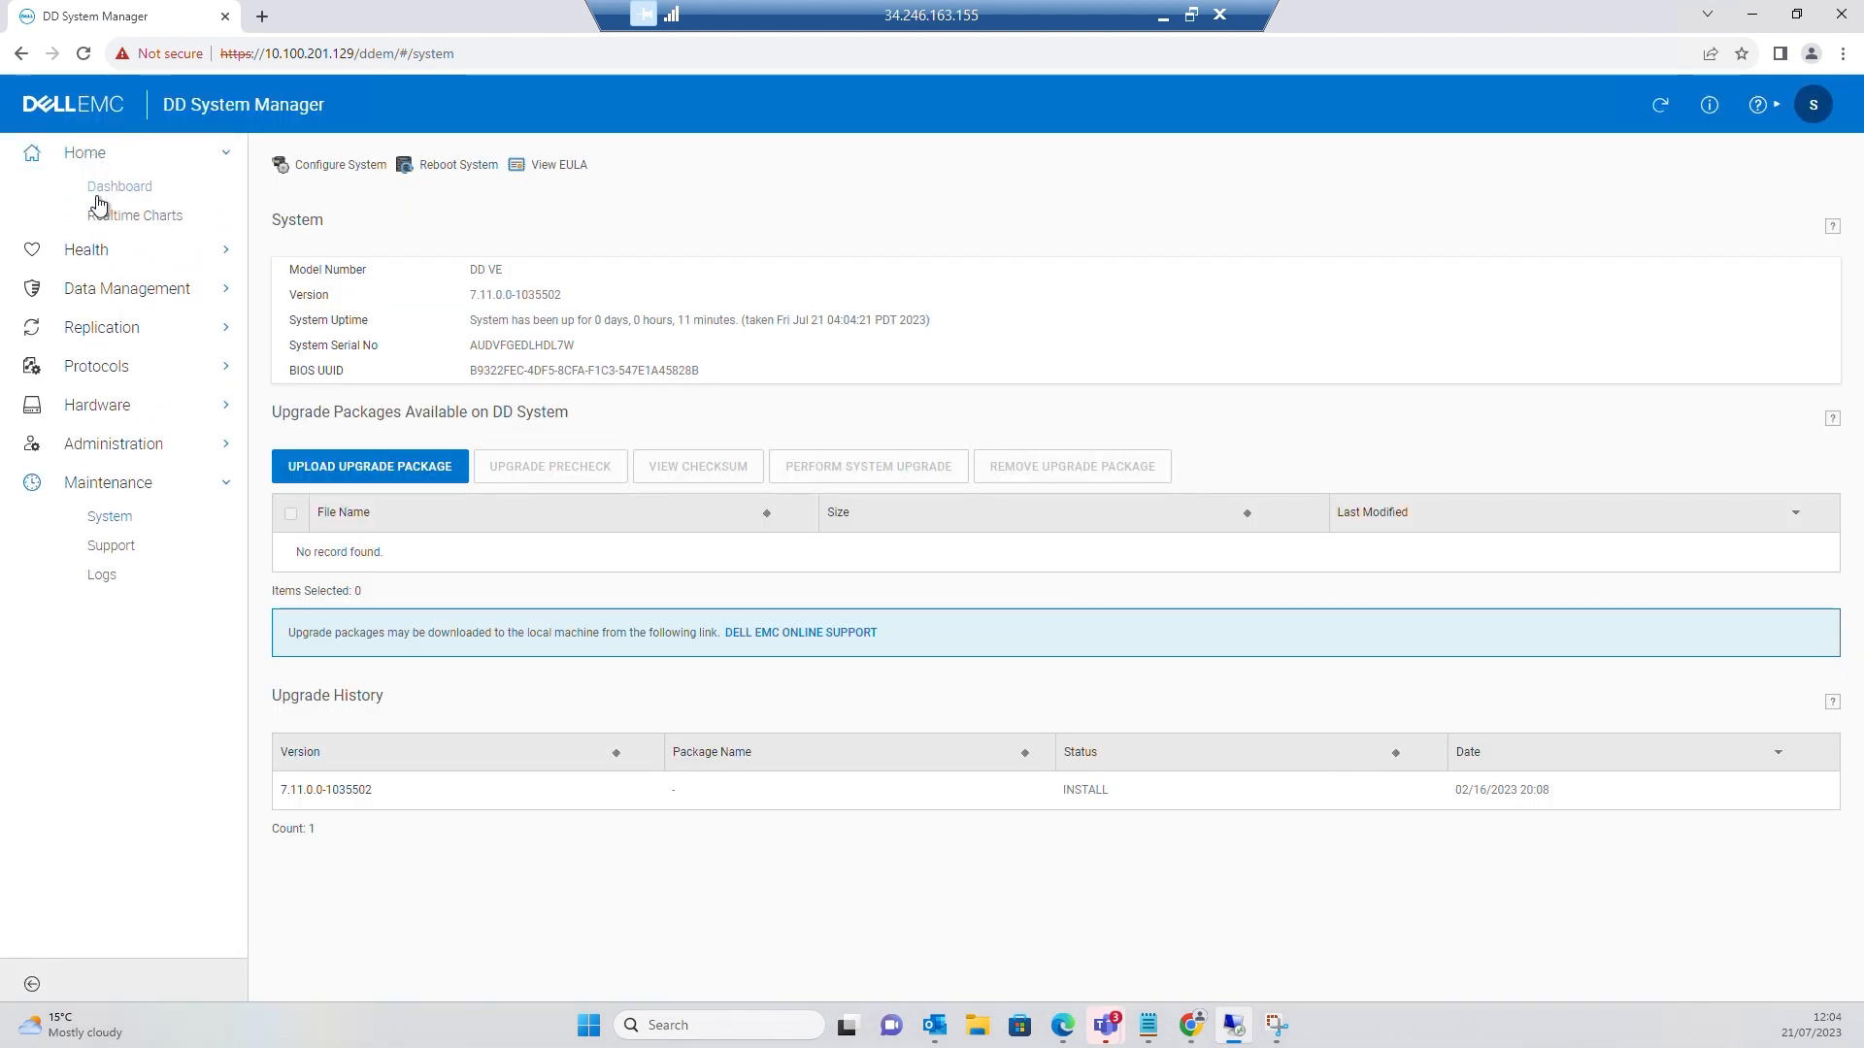
pyautogui.click(98, 191)
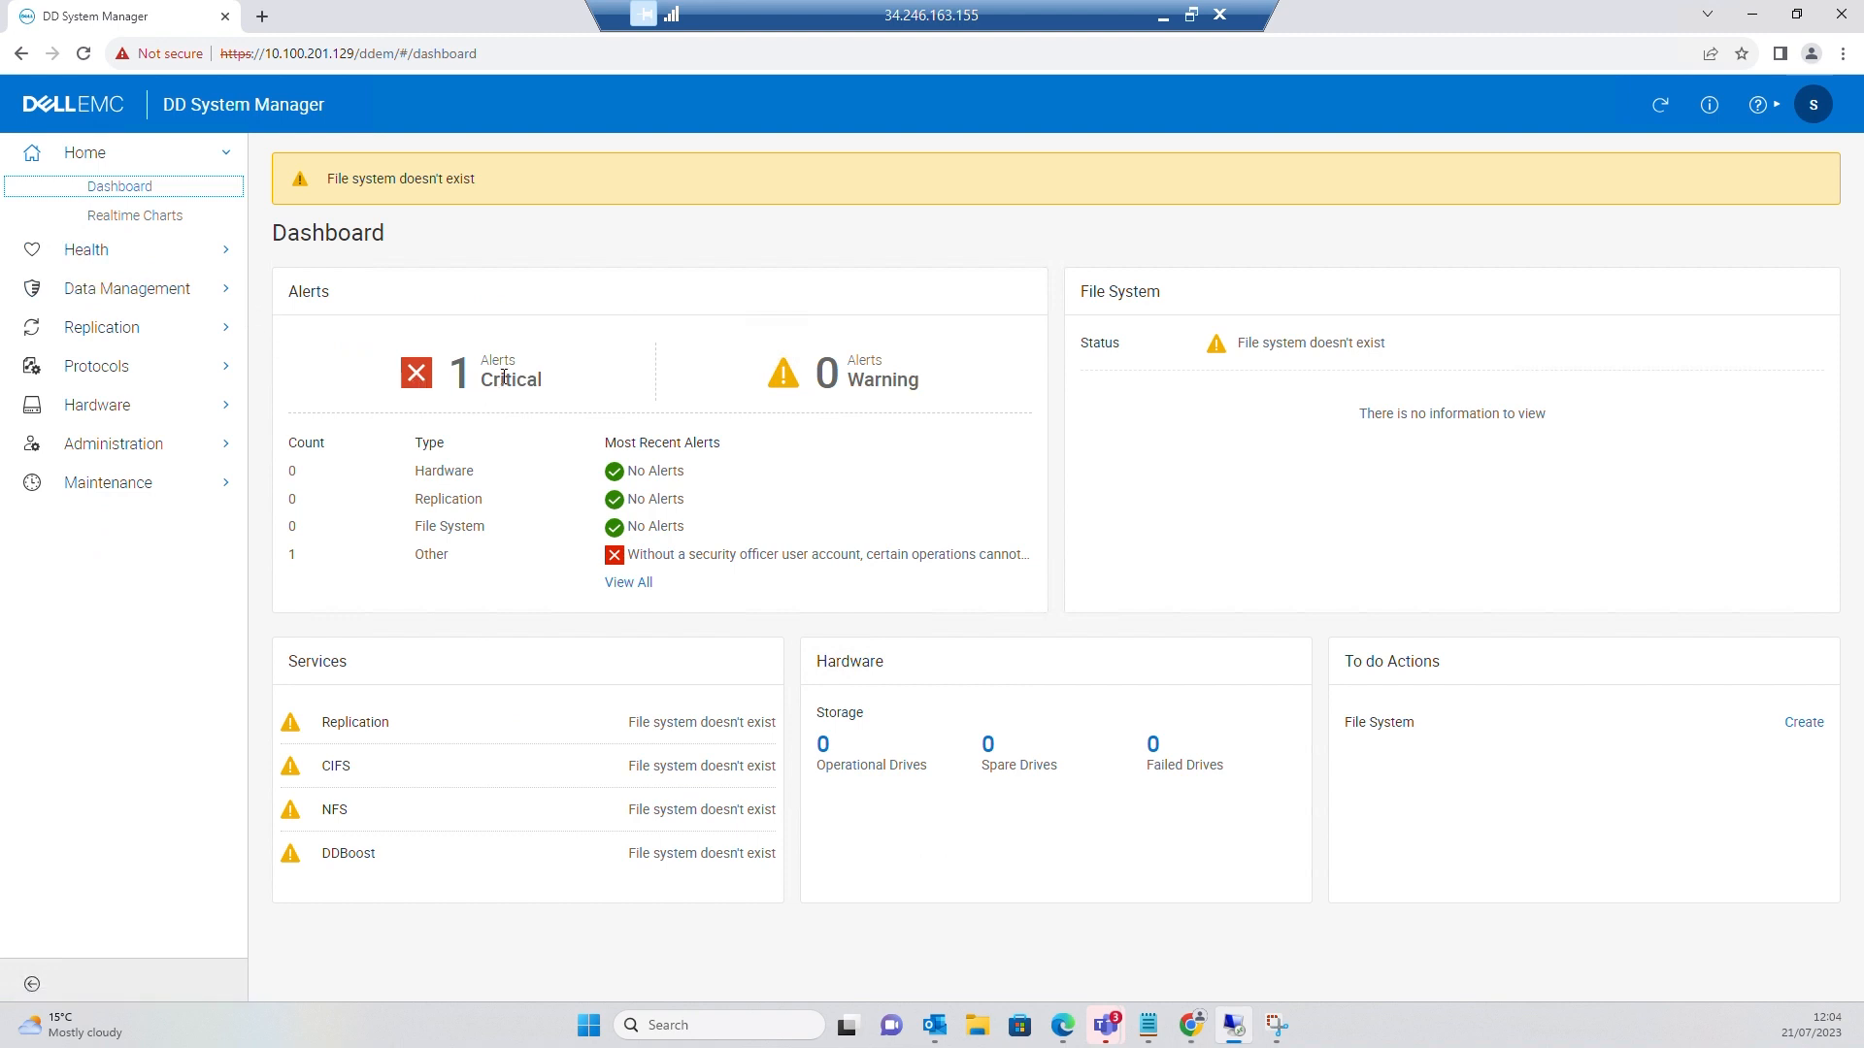
# Expand the Health, Data Management, Replication, Protocols, Hardware and Administration sidebar sections
pyautogui.click(90, 254)
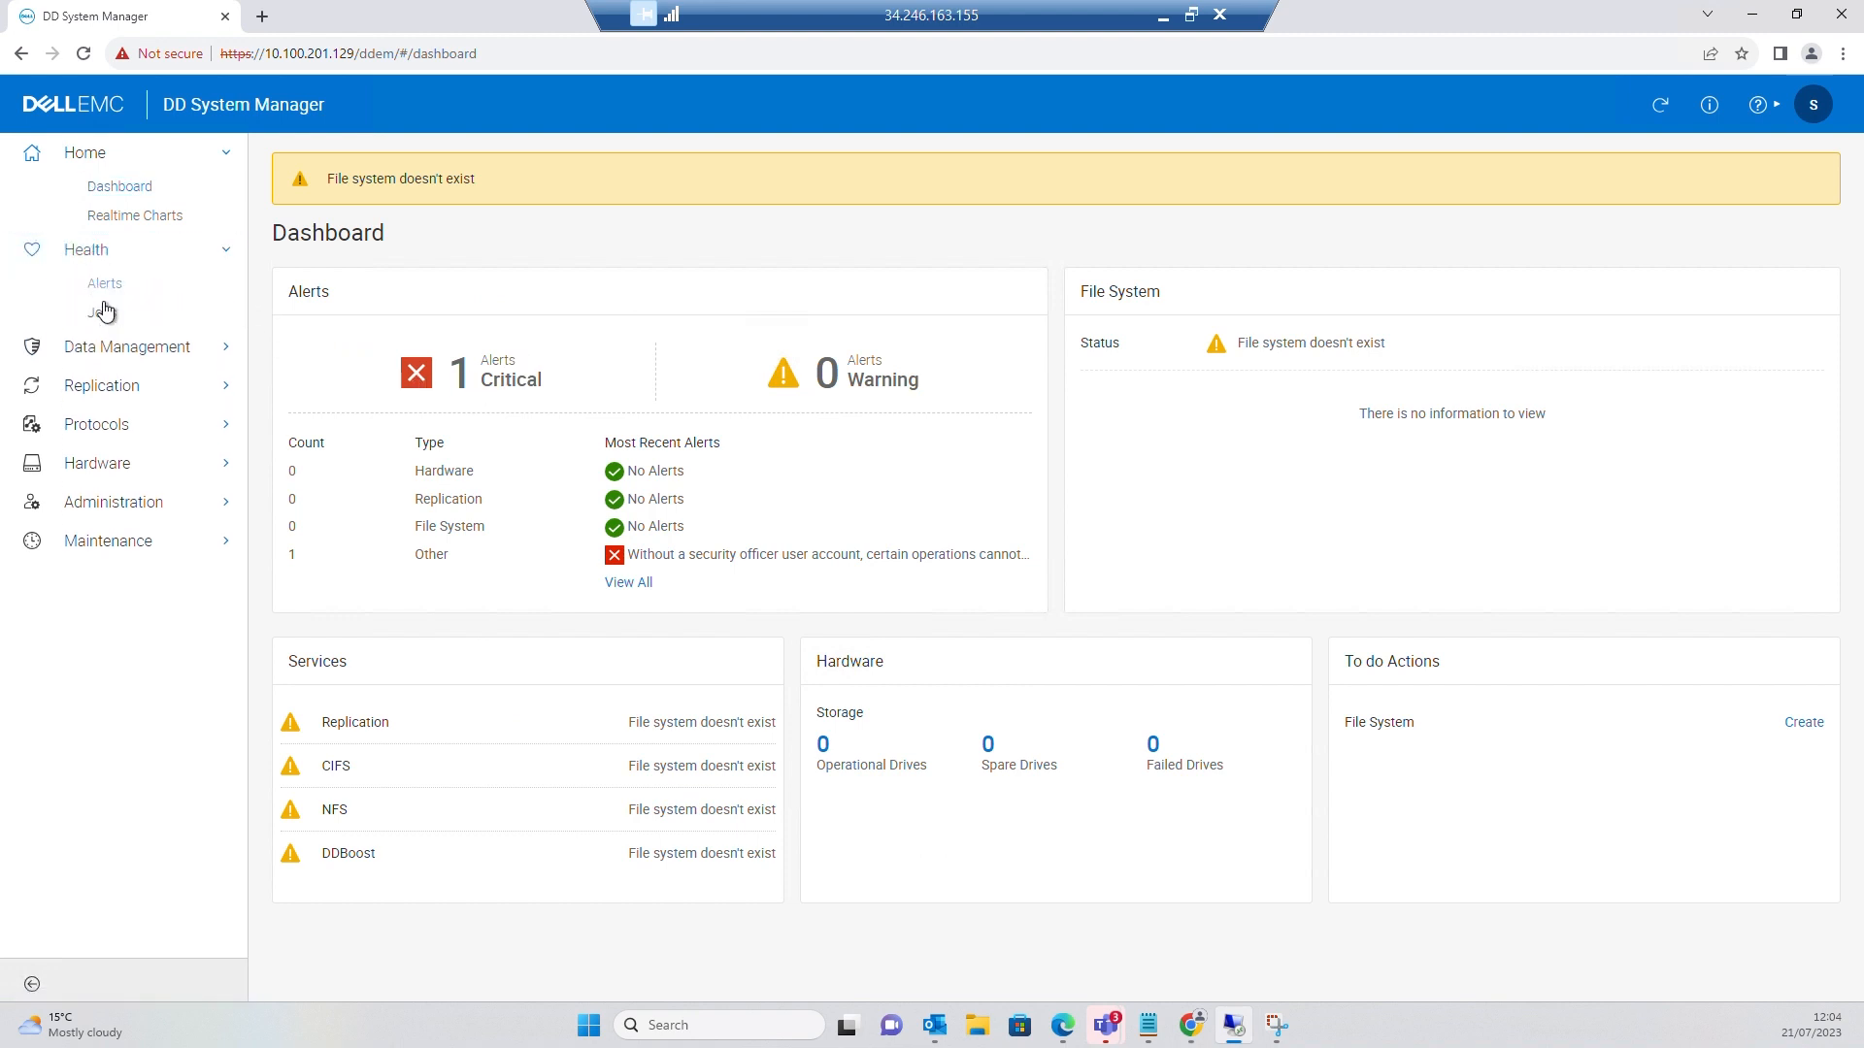
pyautogui.click(116, 348)
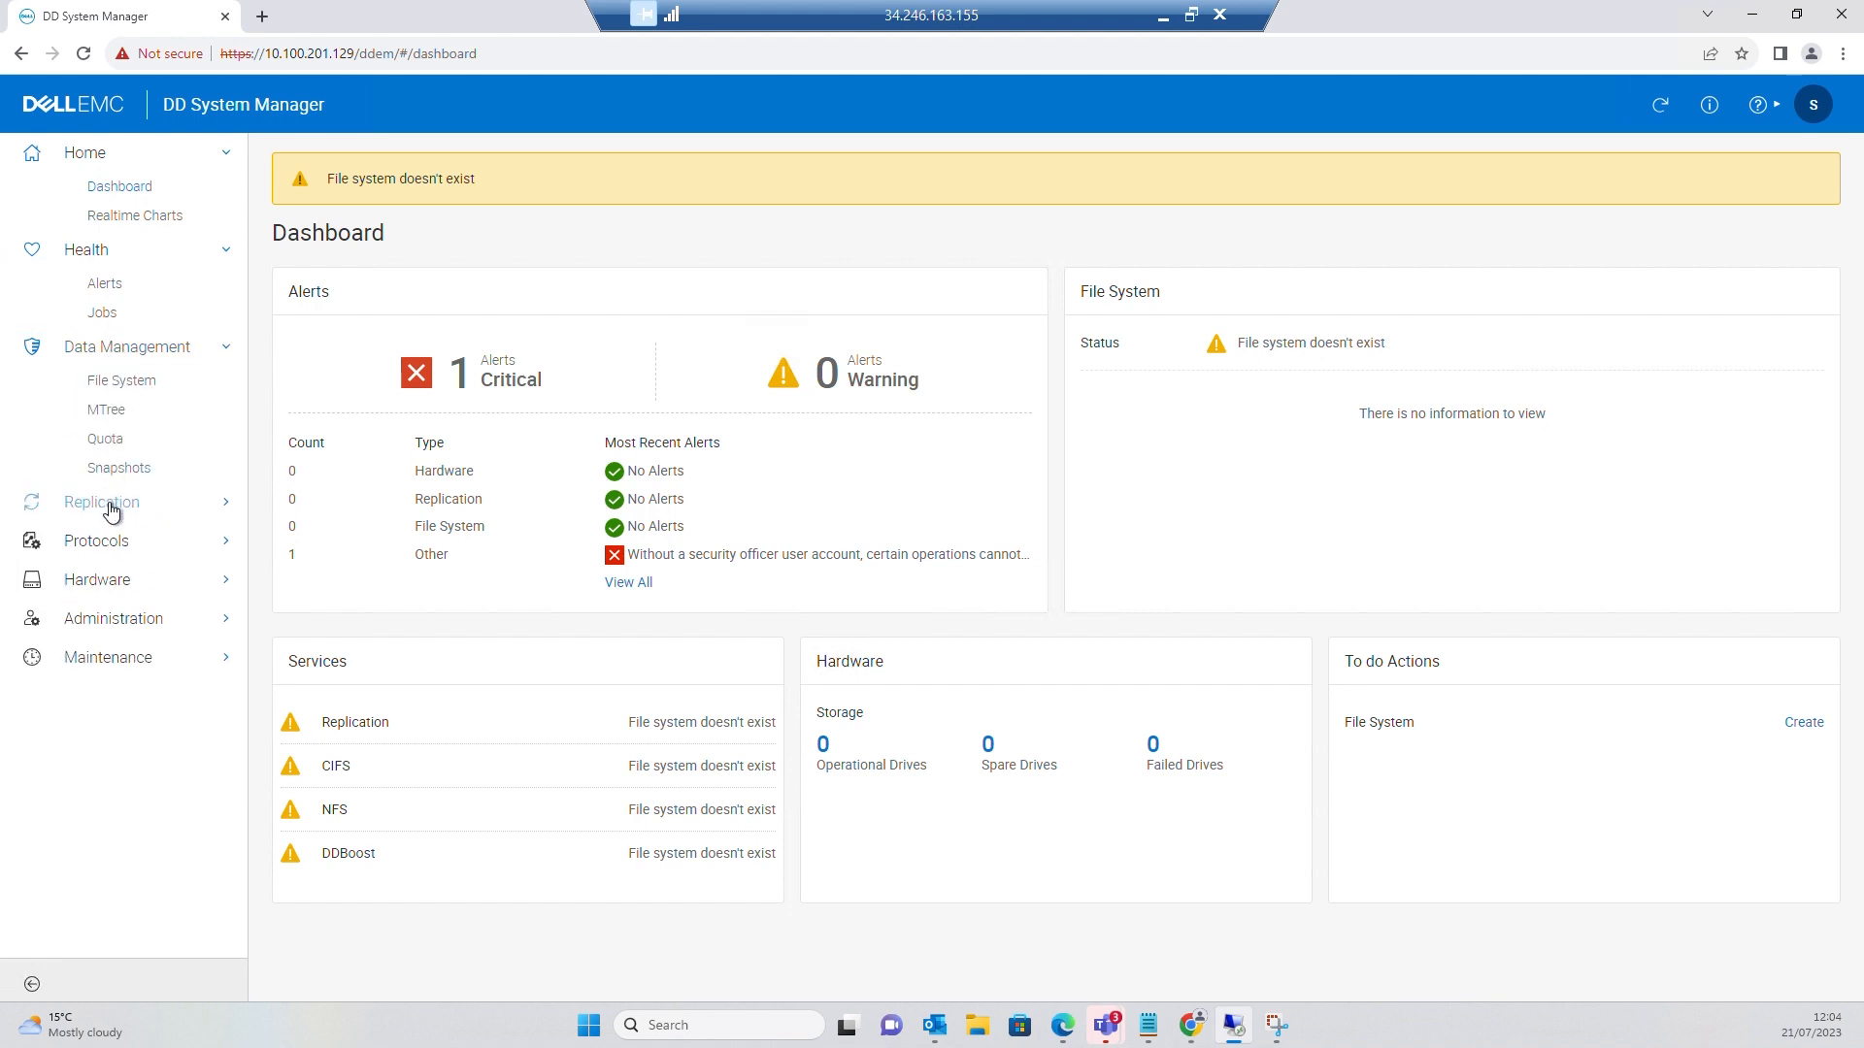
pyautogui.click(112, 512)
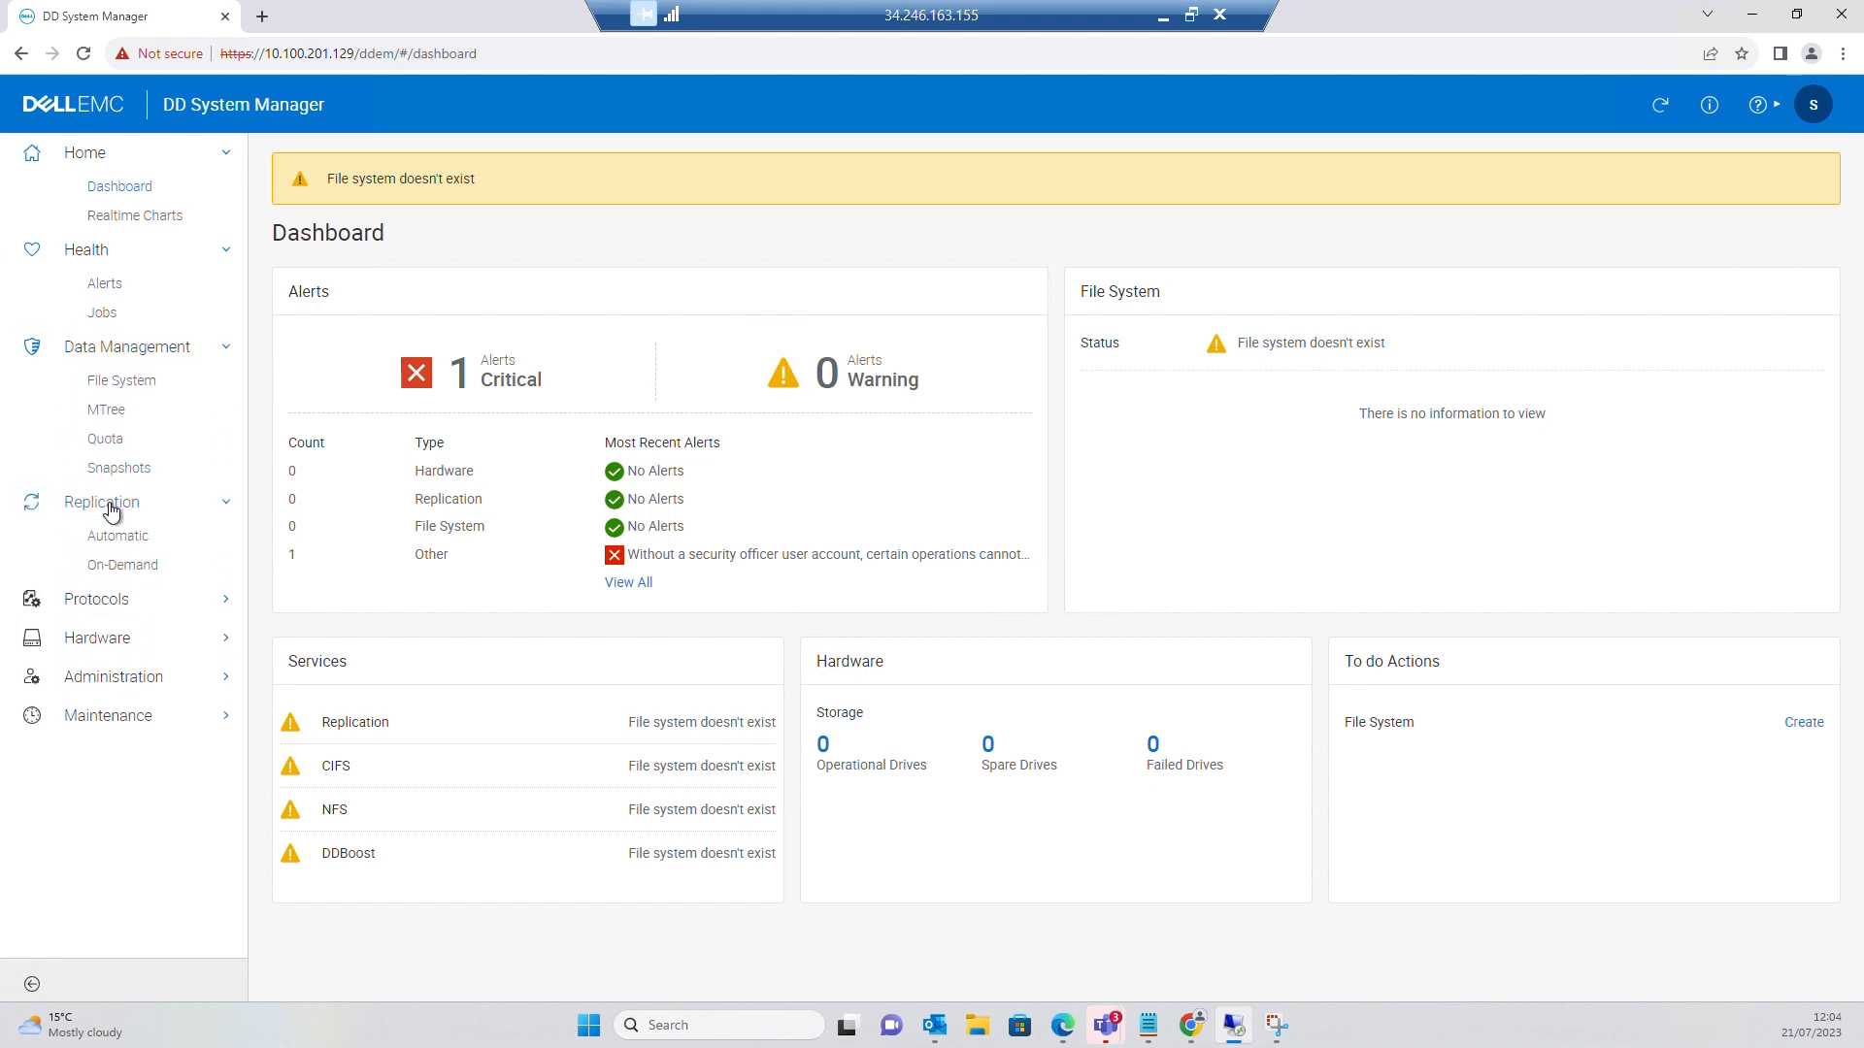
pyautogui.click(125, 601)
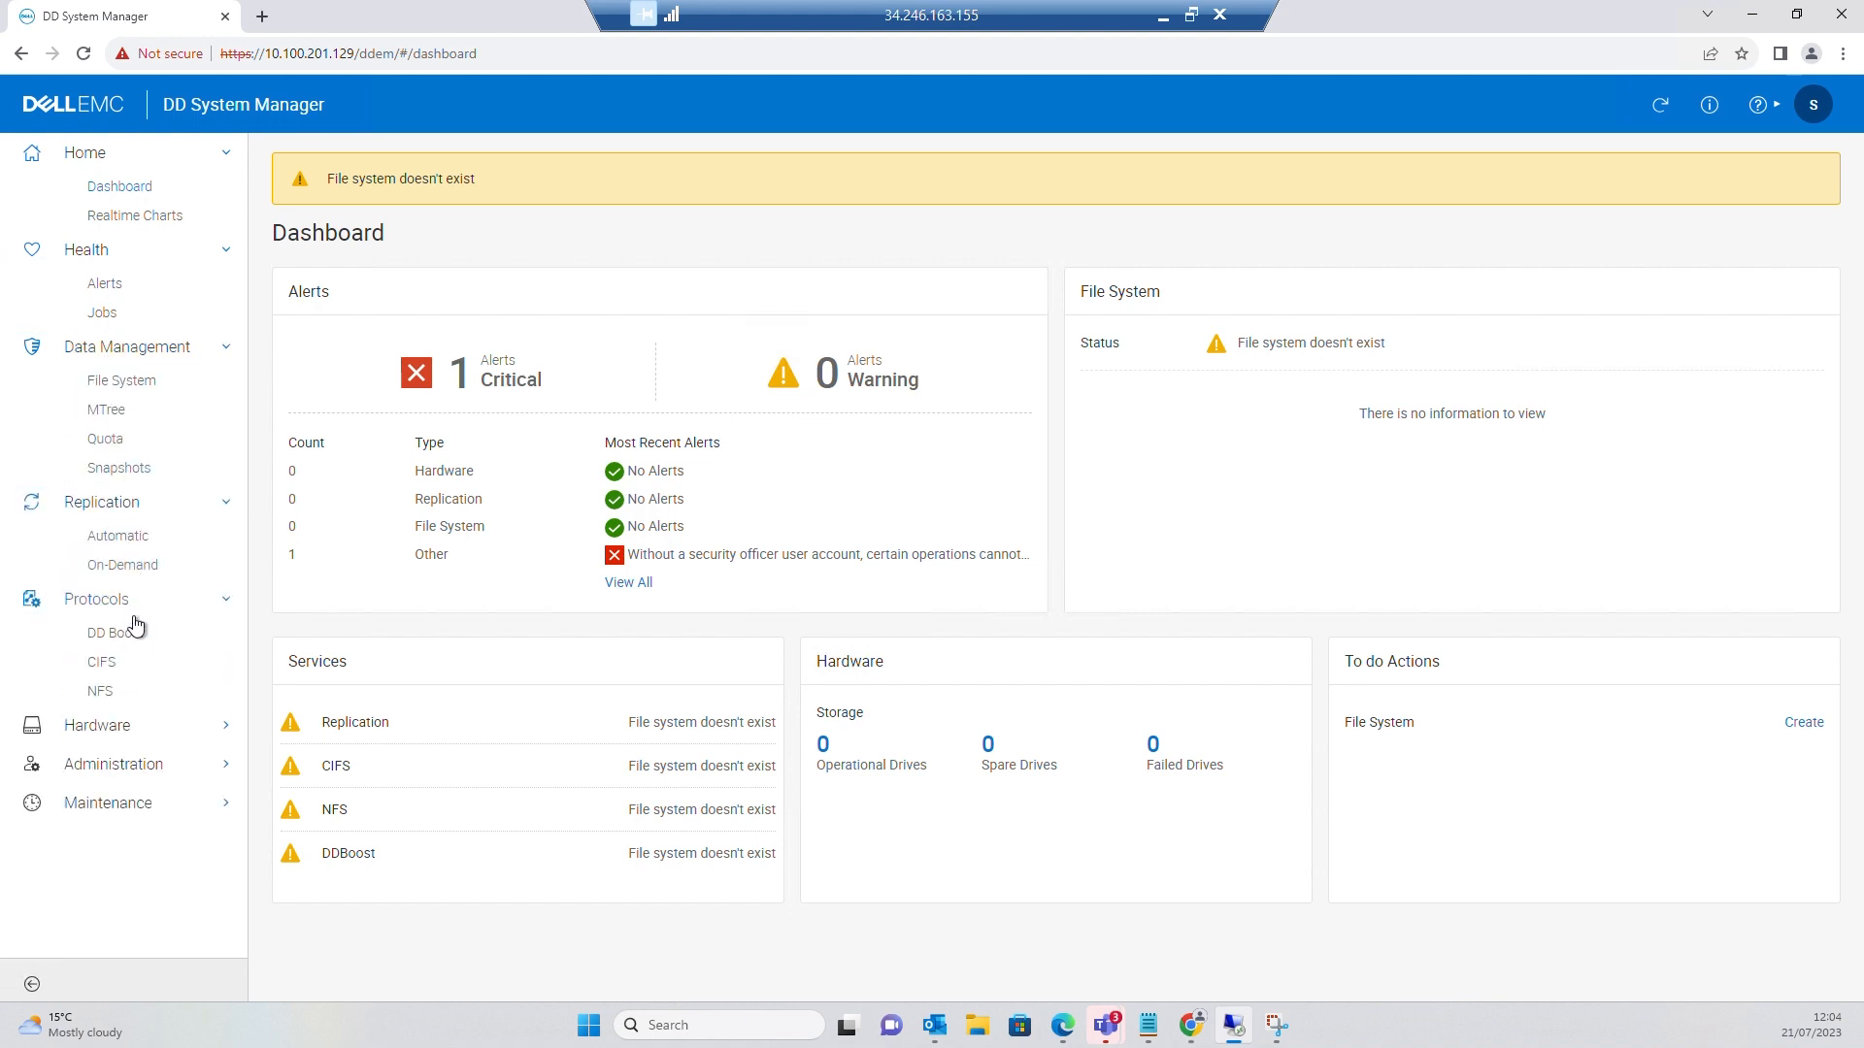
pyautogui.click(140, 739)
pyautogui.click(131, 824)
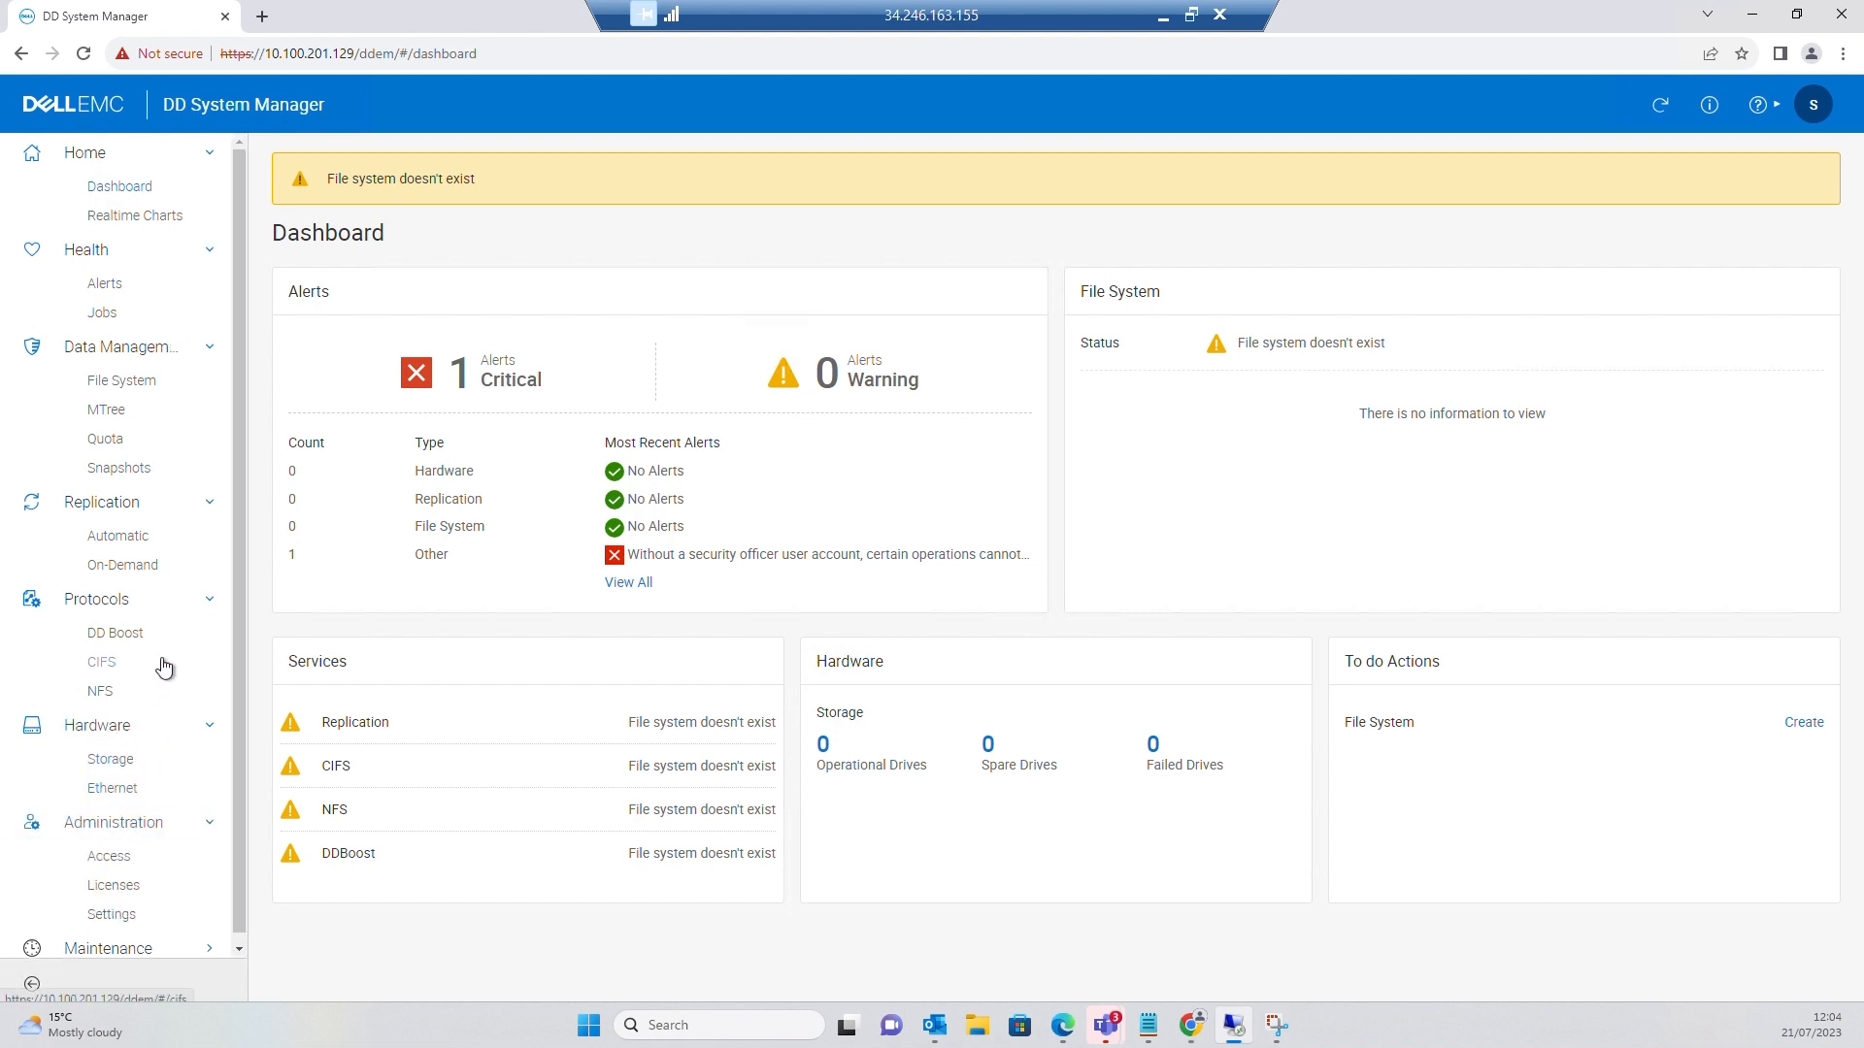